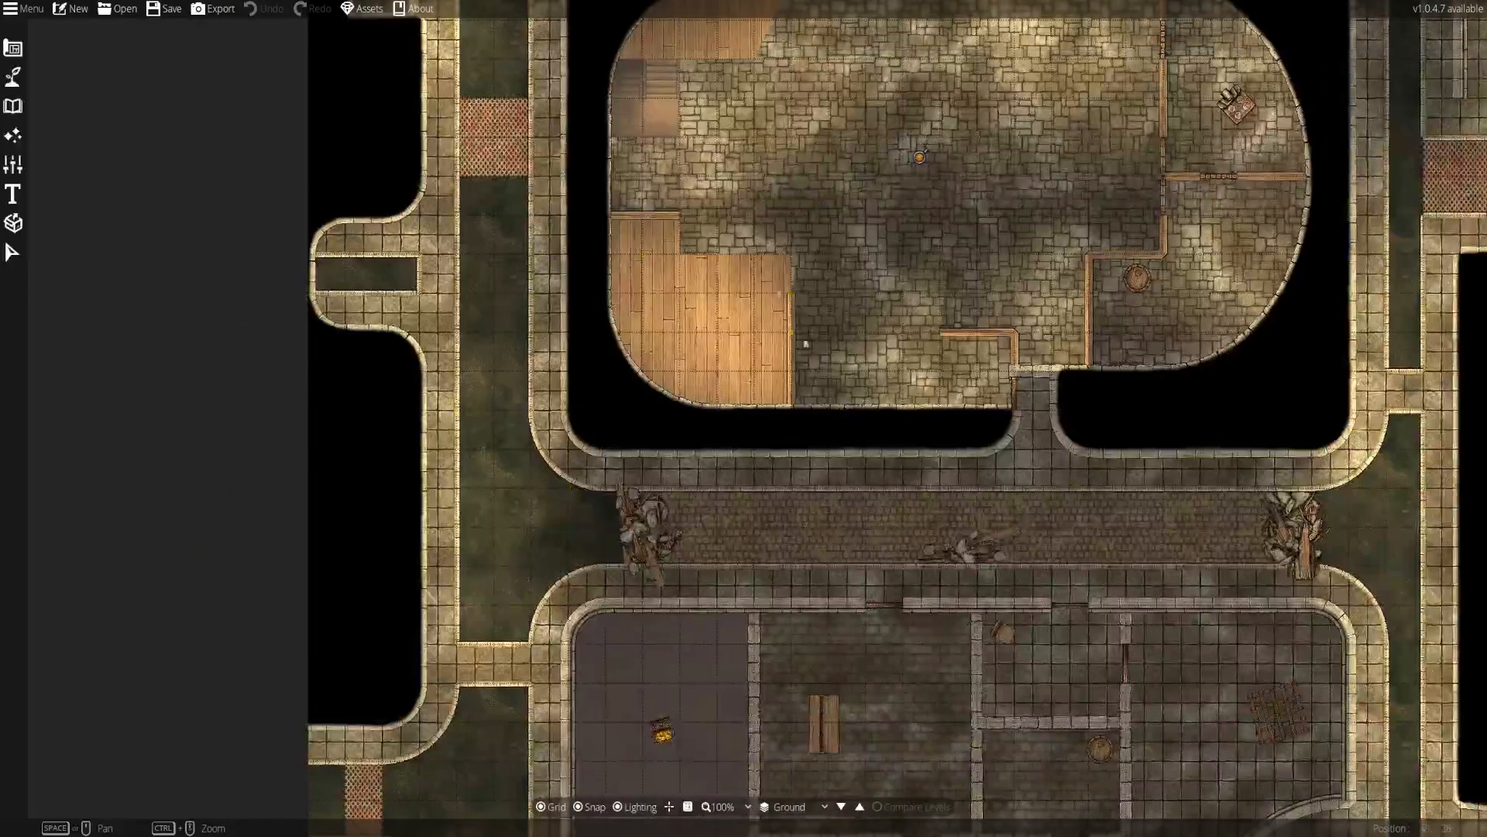
Look over the whole sewer map, from the upper wooden rooms to the large hall, lower building and round pool
scroll(852, 95, up, 15)
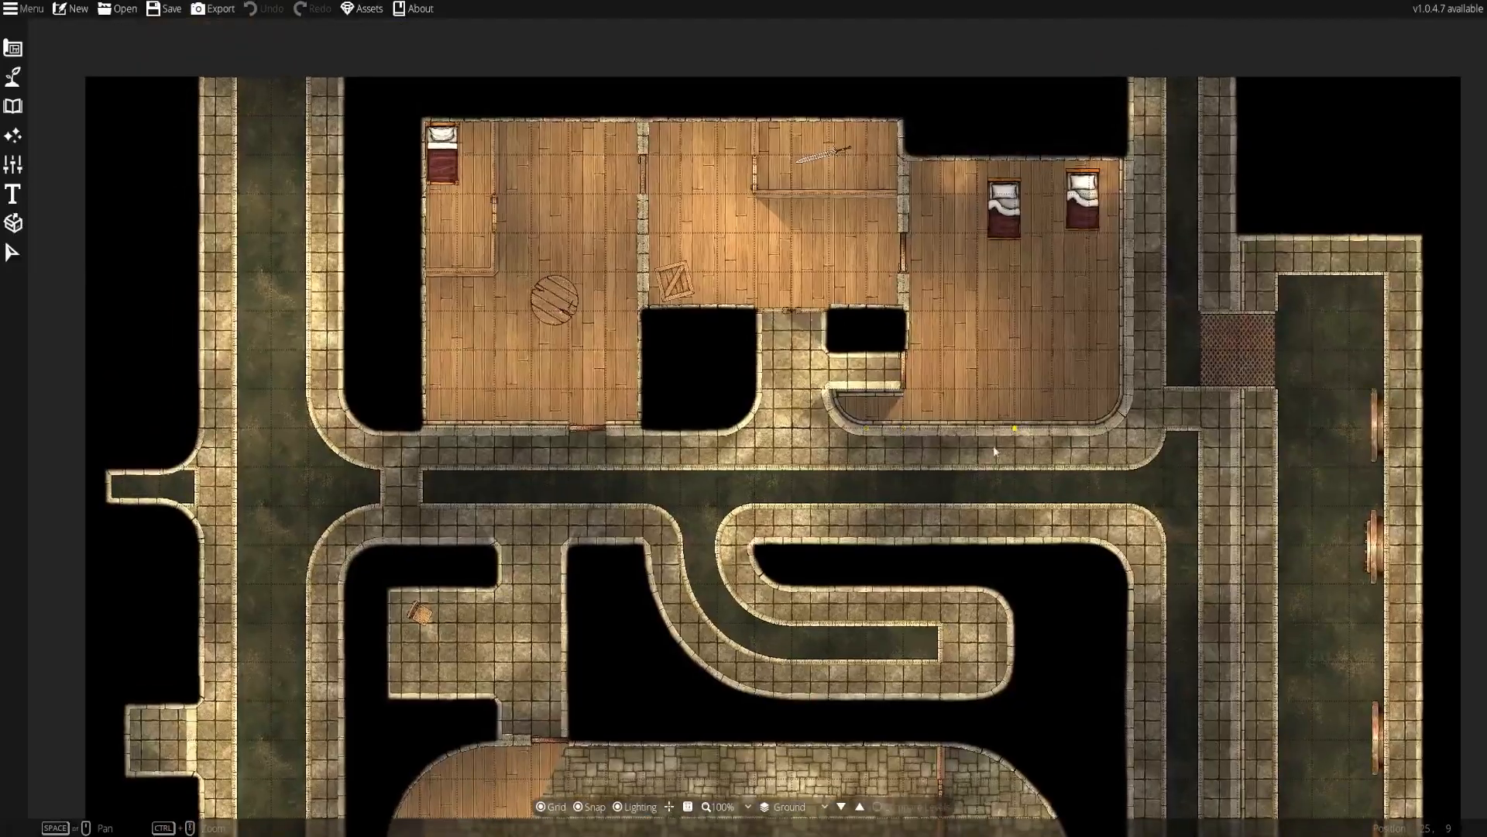
scroll(922, 436, down, 20)
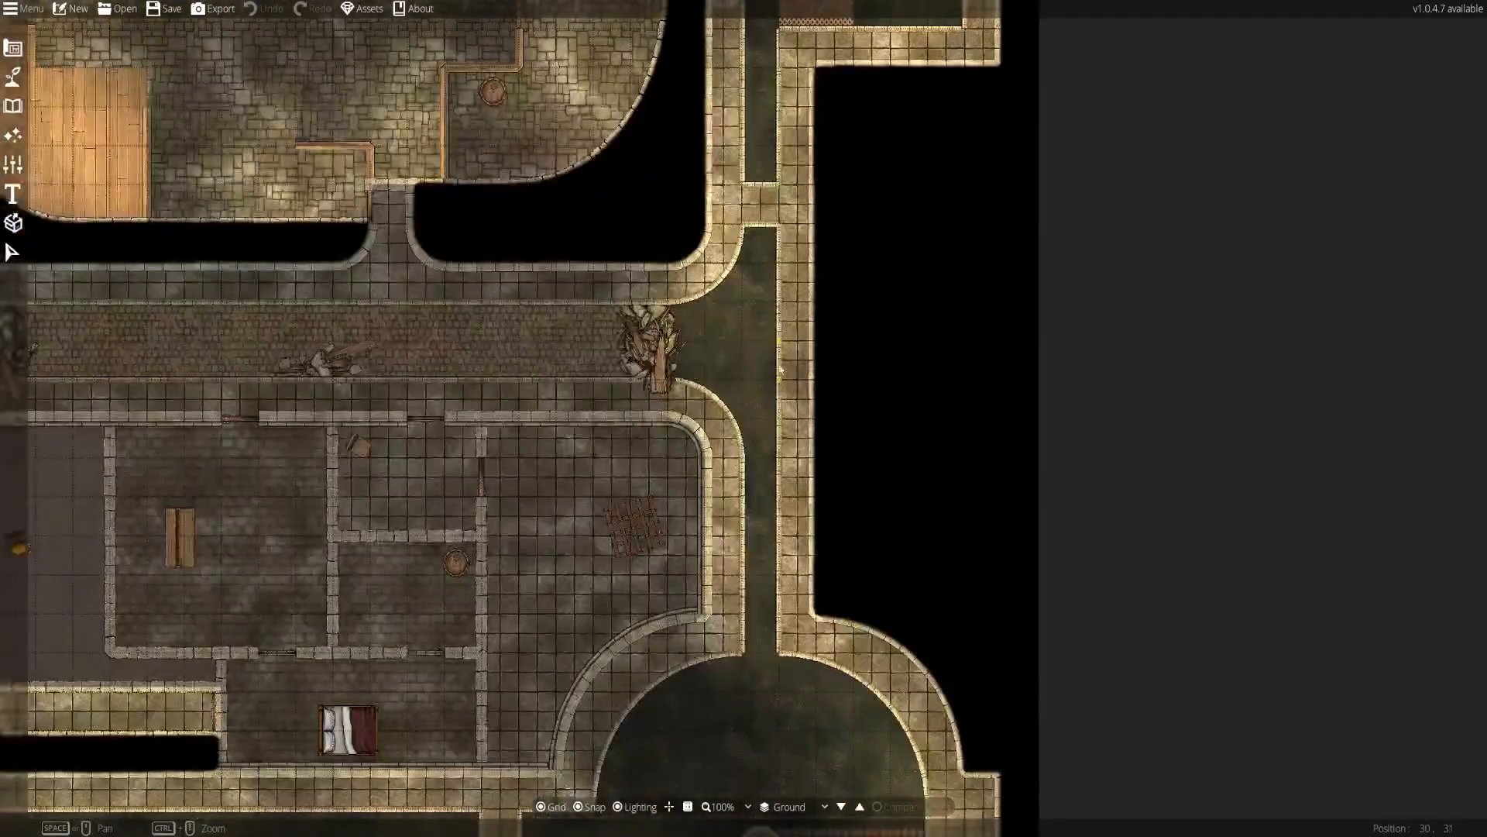
scroll(819, 208, down, 10)
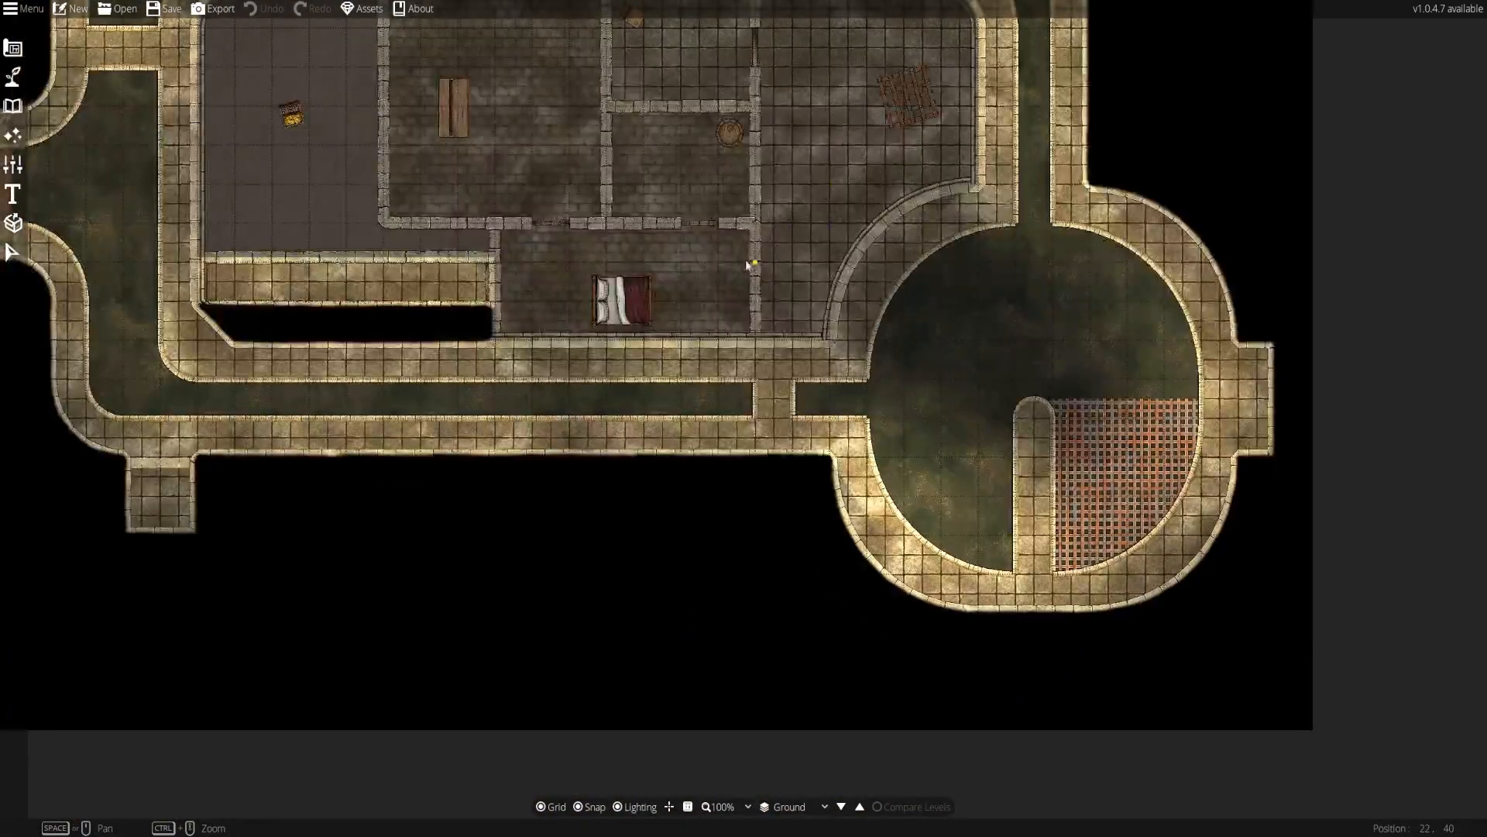
scroll(741, 244, down, 5)
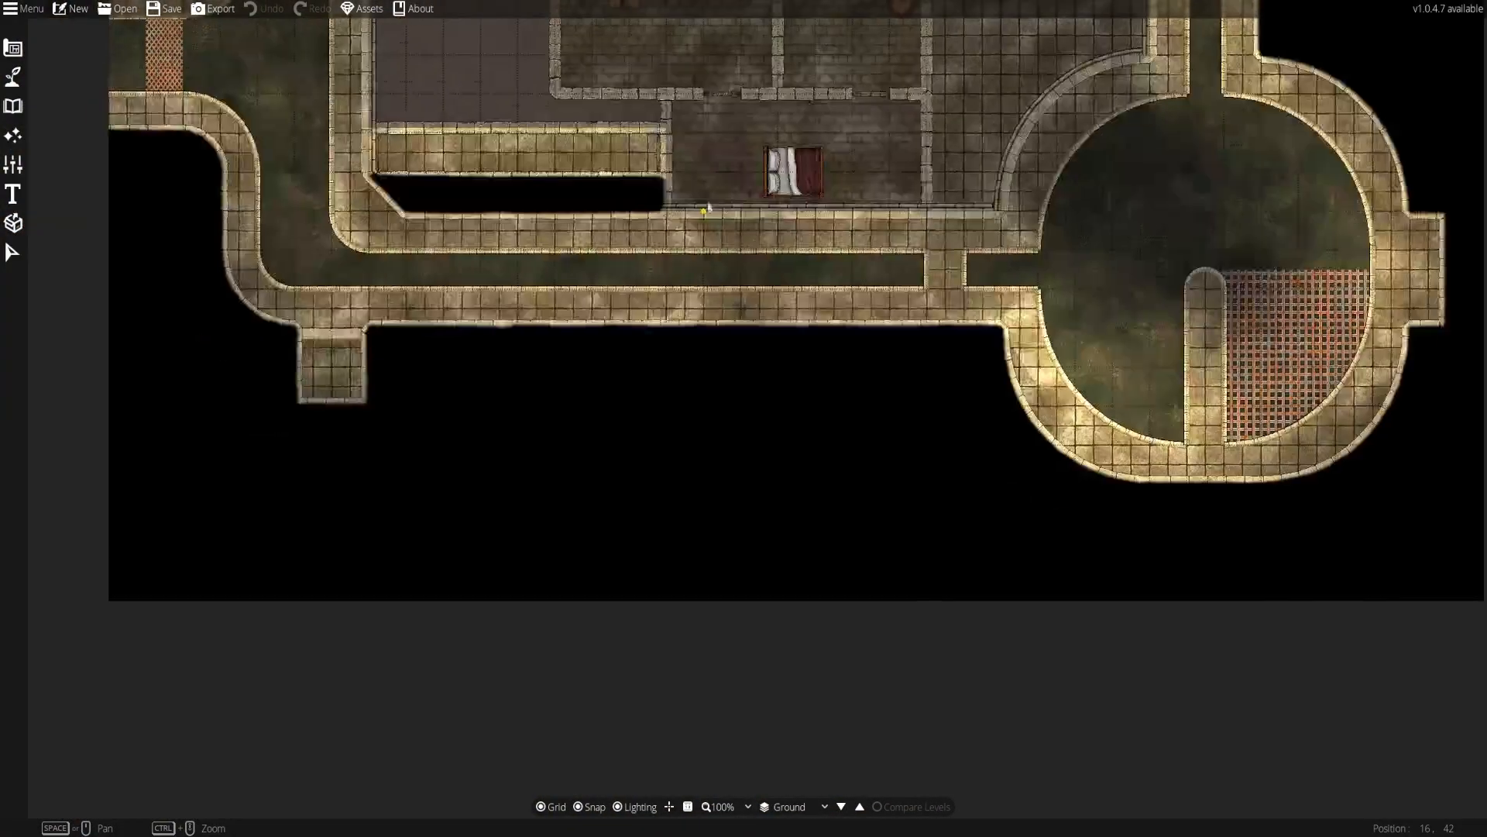
scroll(609, 251, right, 5)
scroll(609, 252, up, 20)
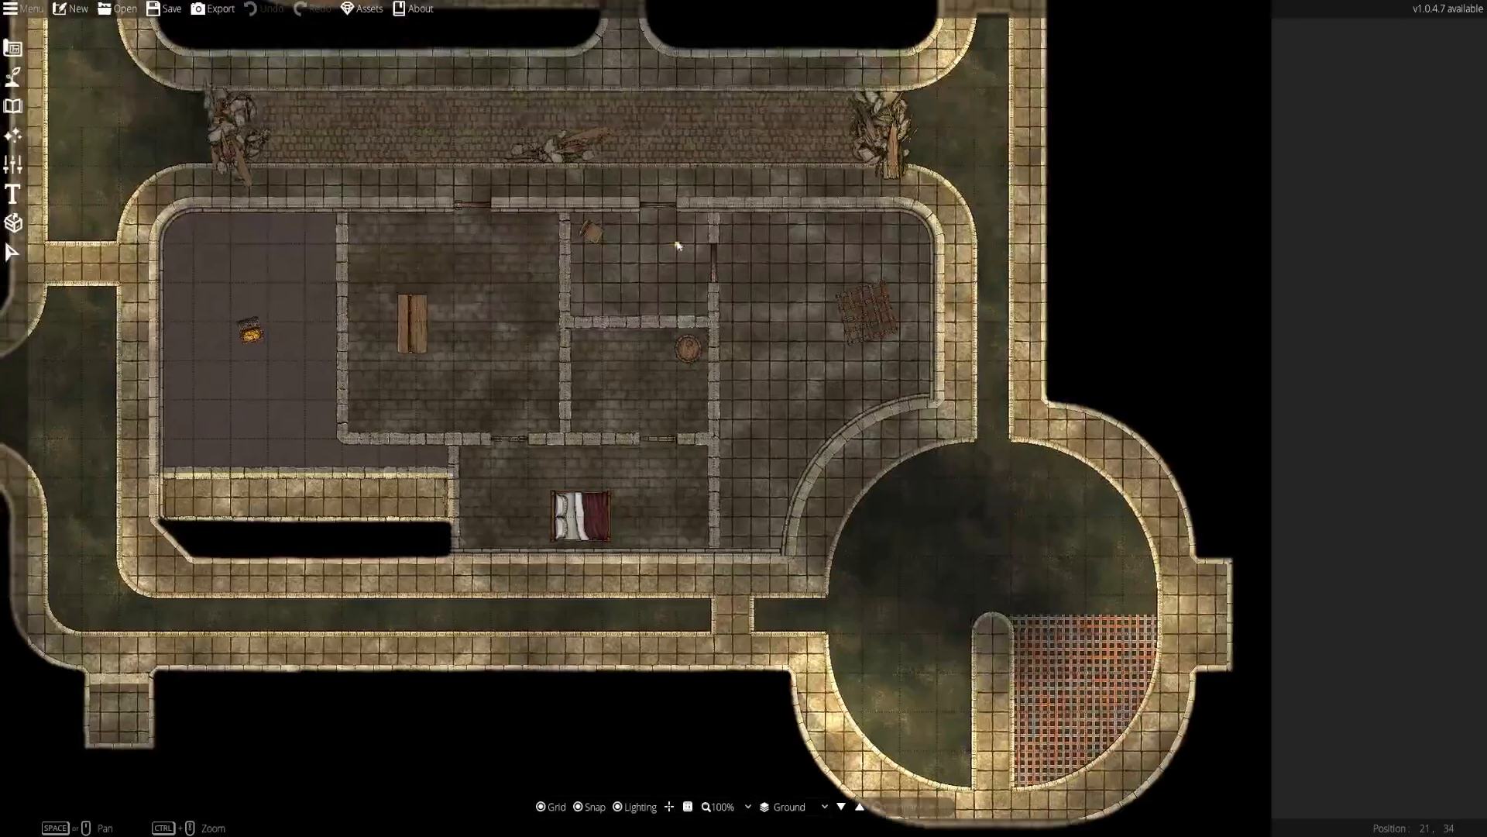
scroll(608, 246, up, 12)
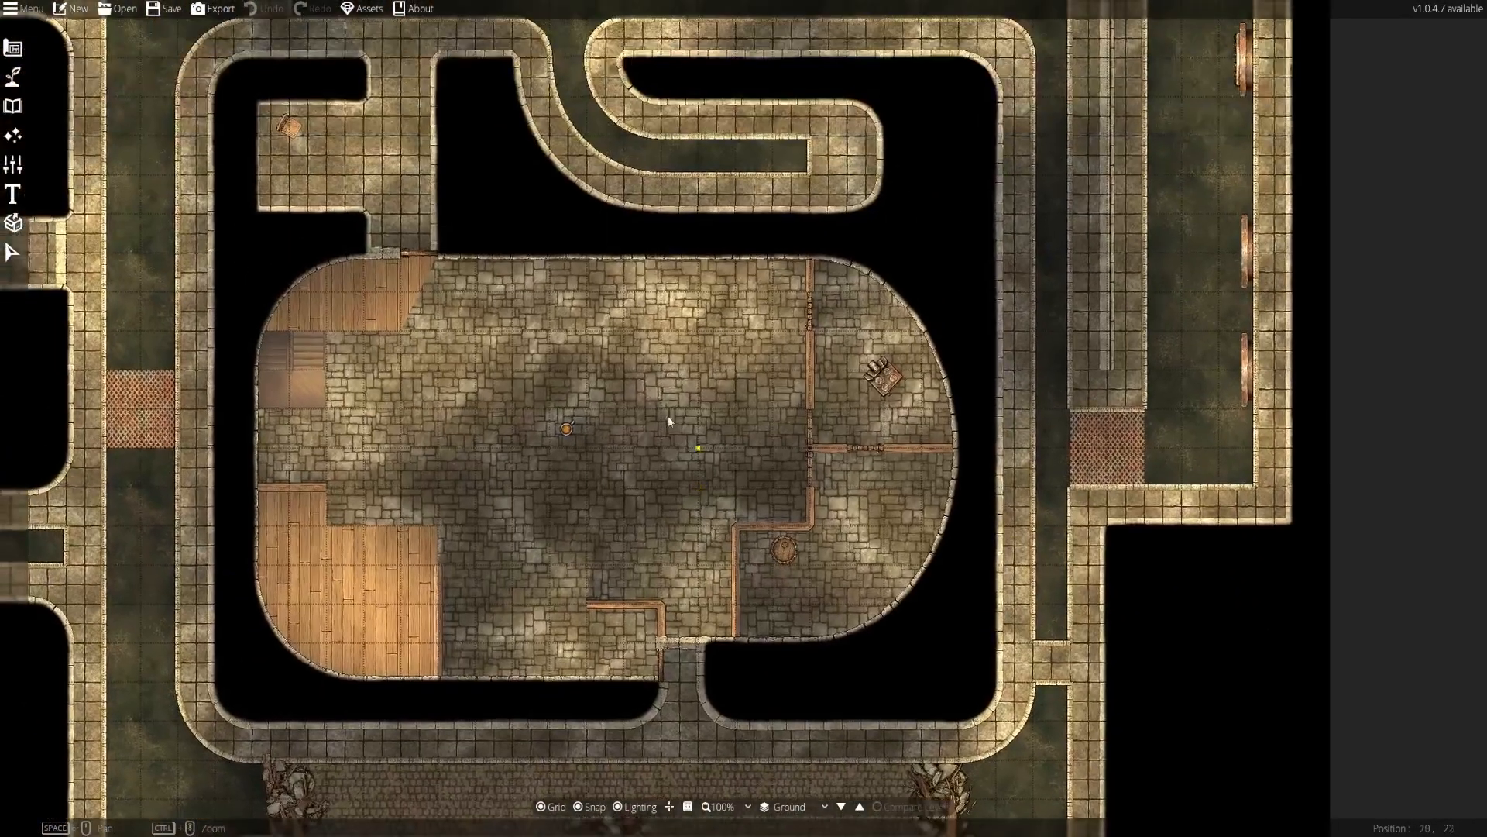
scroll(763, 341, up, 6)
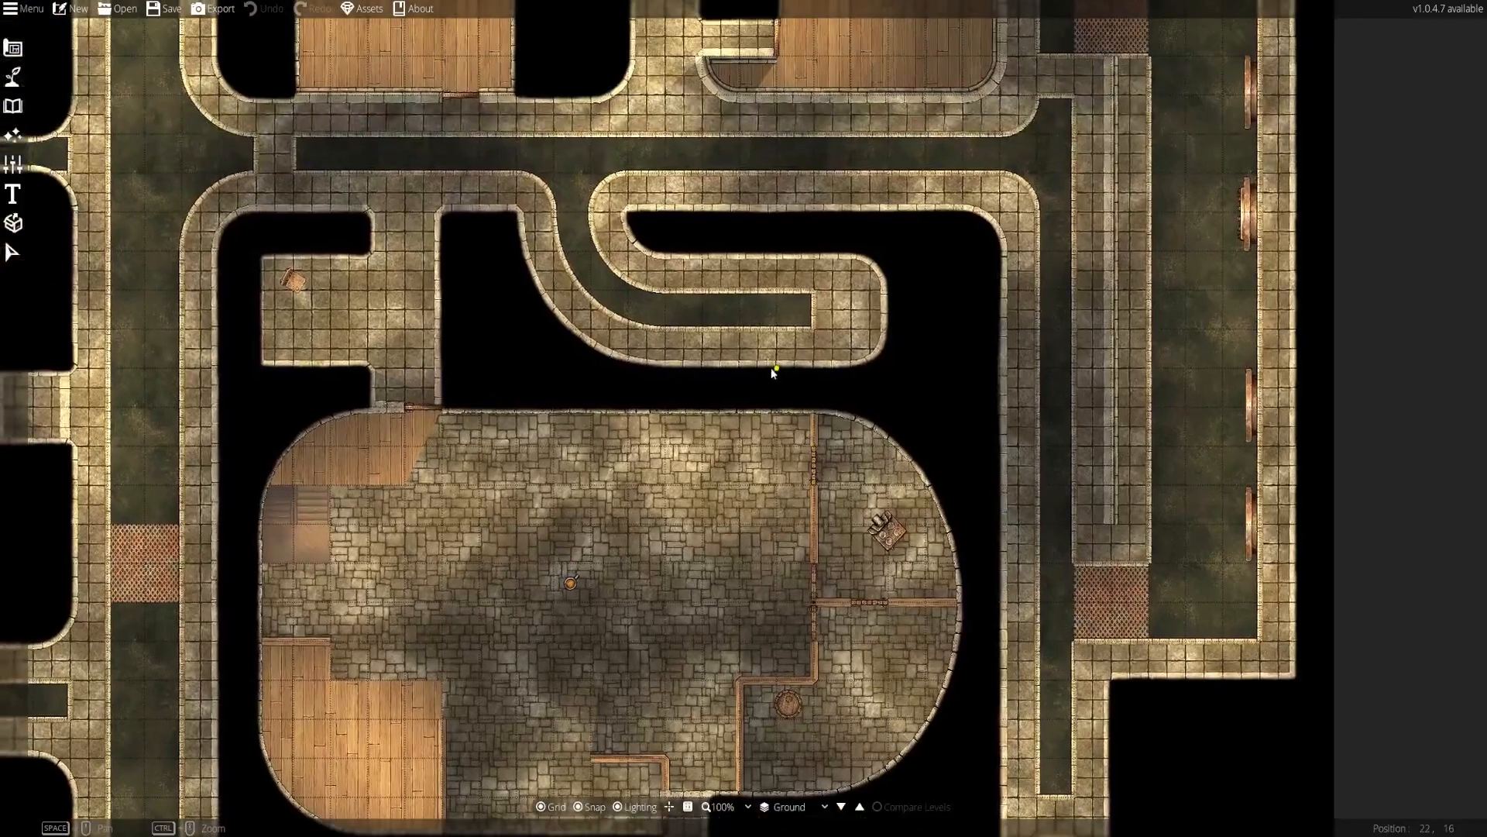
scroll(733, 285, up, 6)
scroll(733, 285, left, 6)
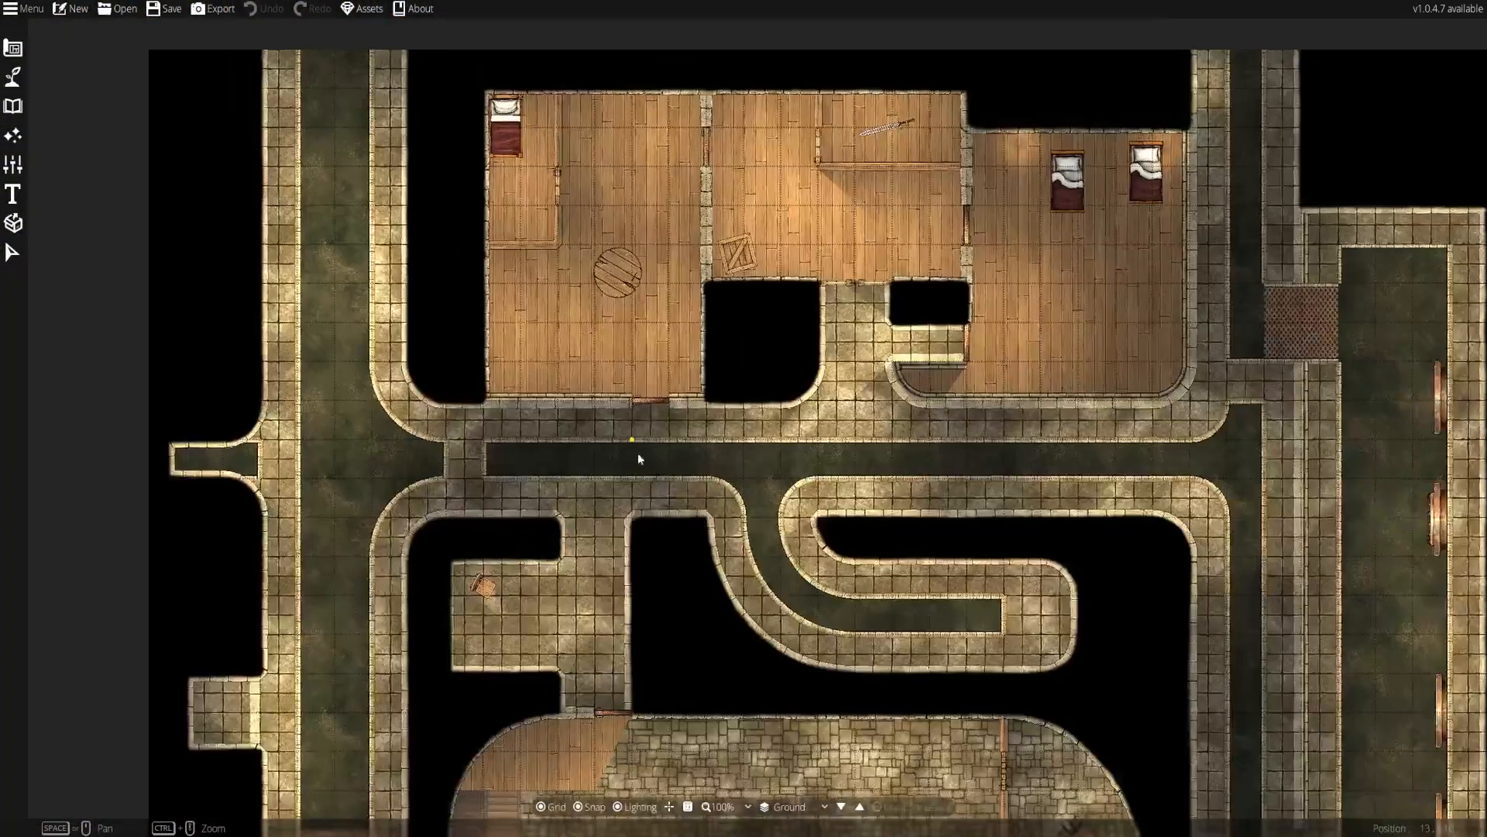
drag(1025, 459, 247, 342)
drag(218, 743, 481, 365)
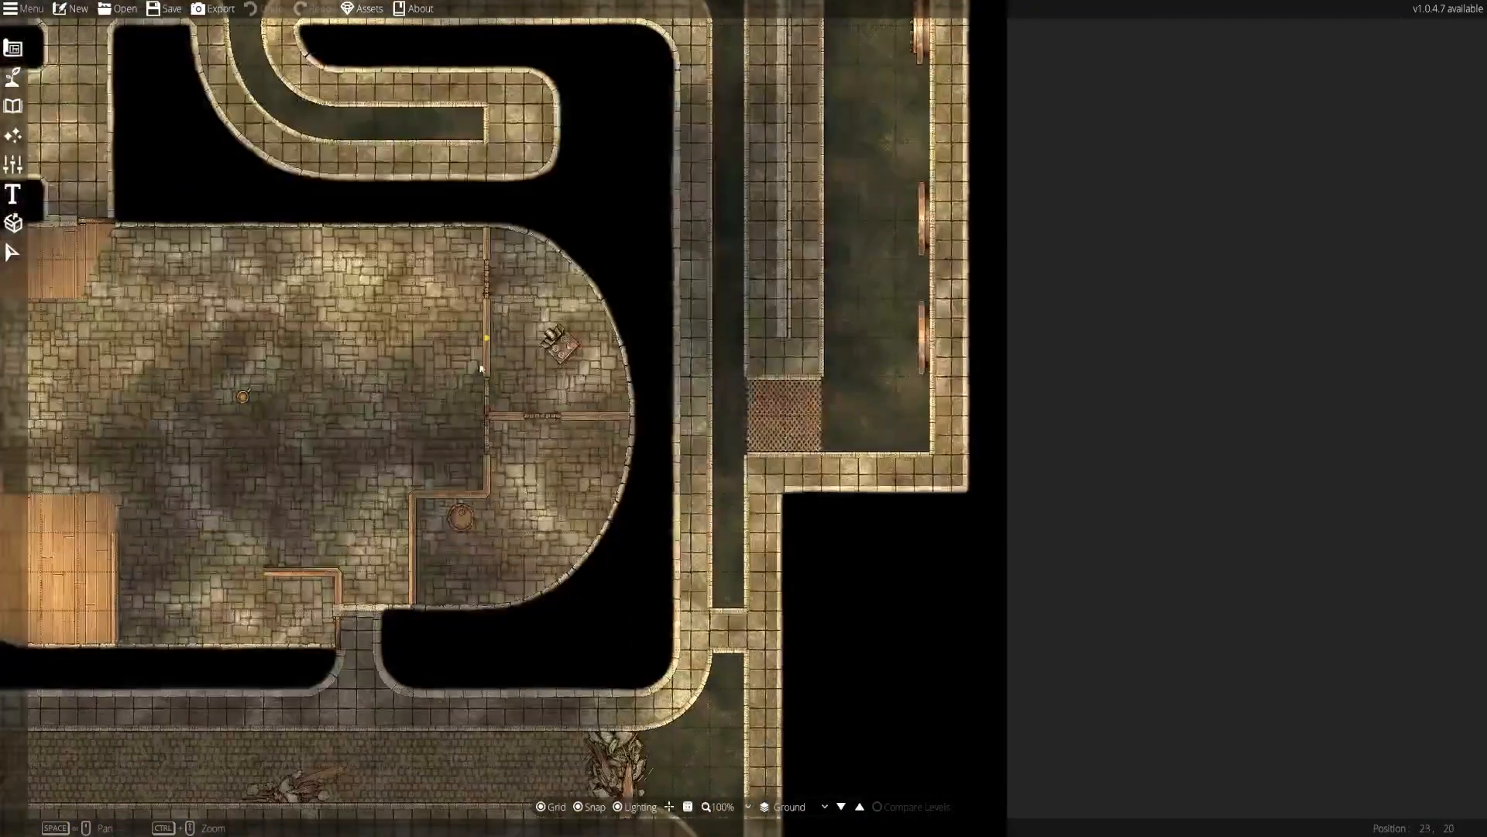
drag(238, 774, 773, 308)
scroll(773, 309, up, 5)
scroll(773, 309, left, 4)
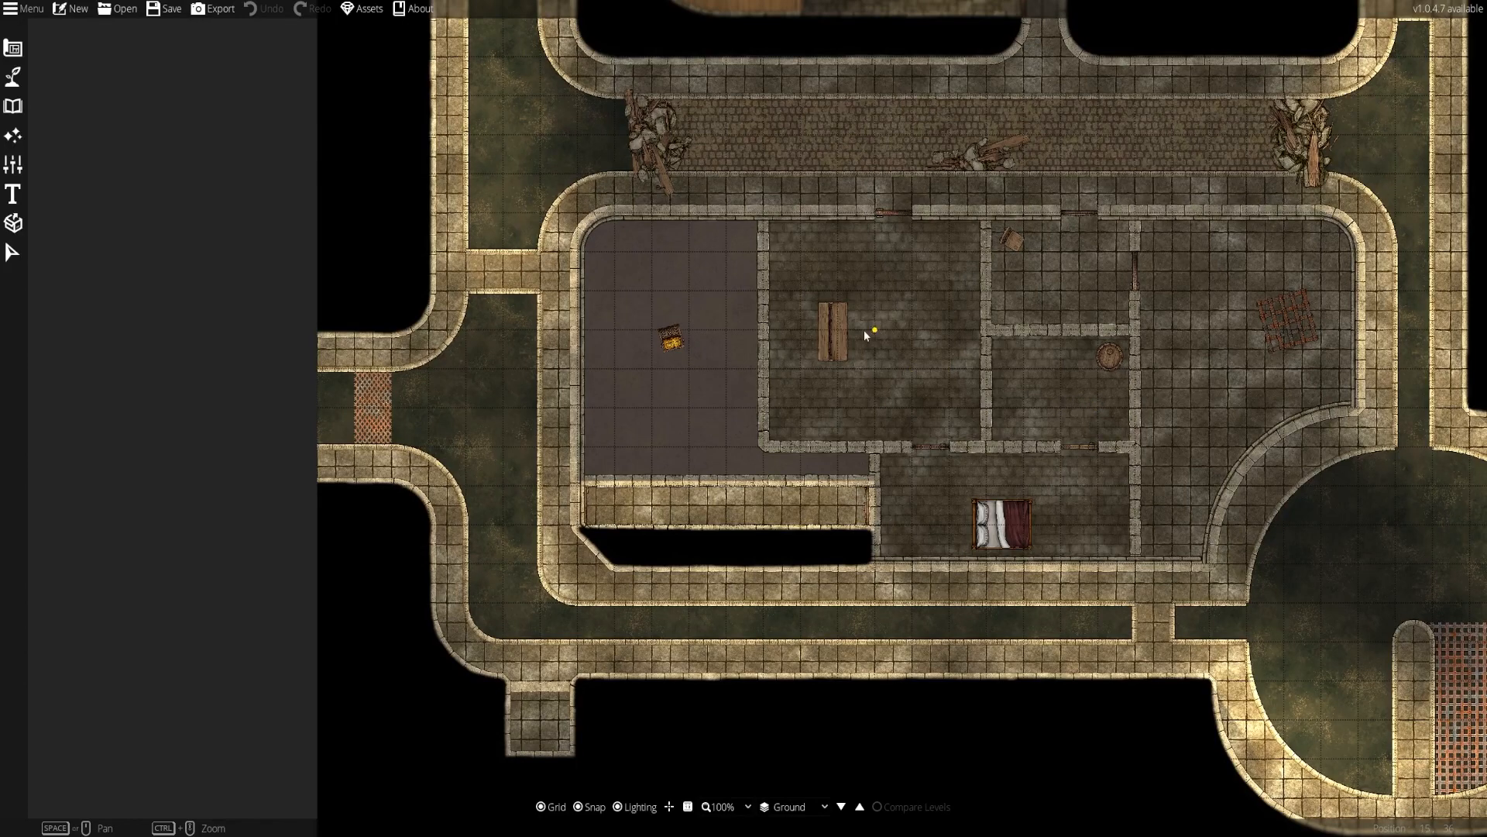
drag(649, 248, 691, 621)
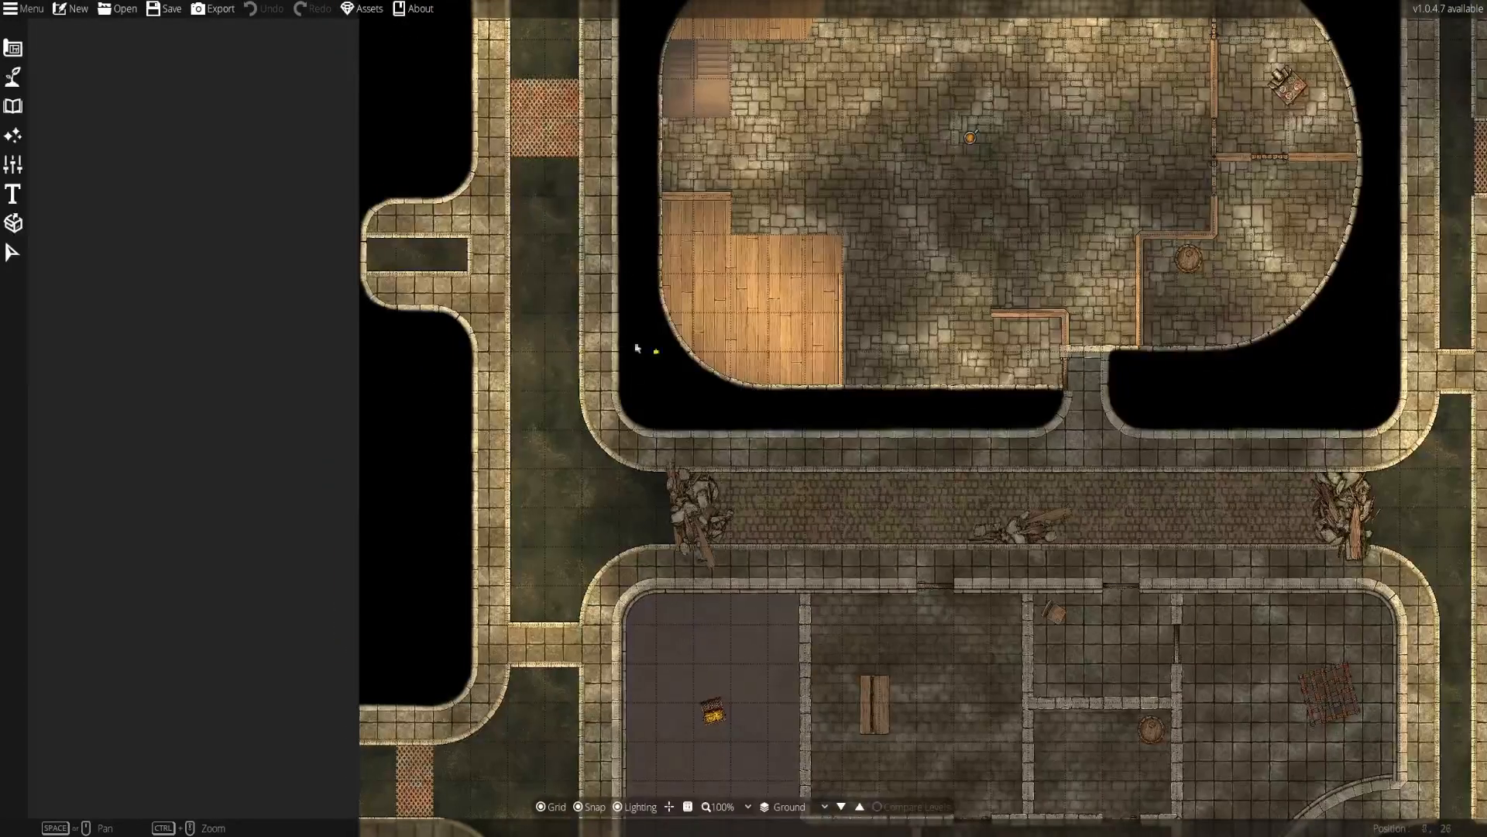
drag(637, 348, 660, 514)
drag(554, 255, 614, 489)
drag(652, 351, 682, 495)
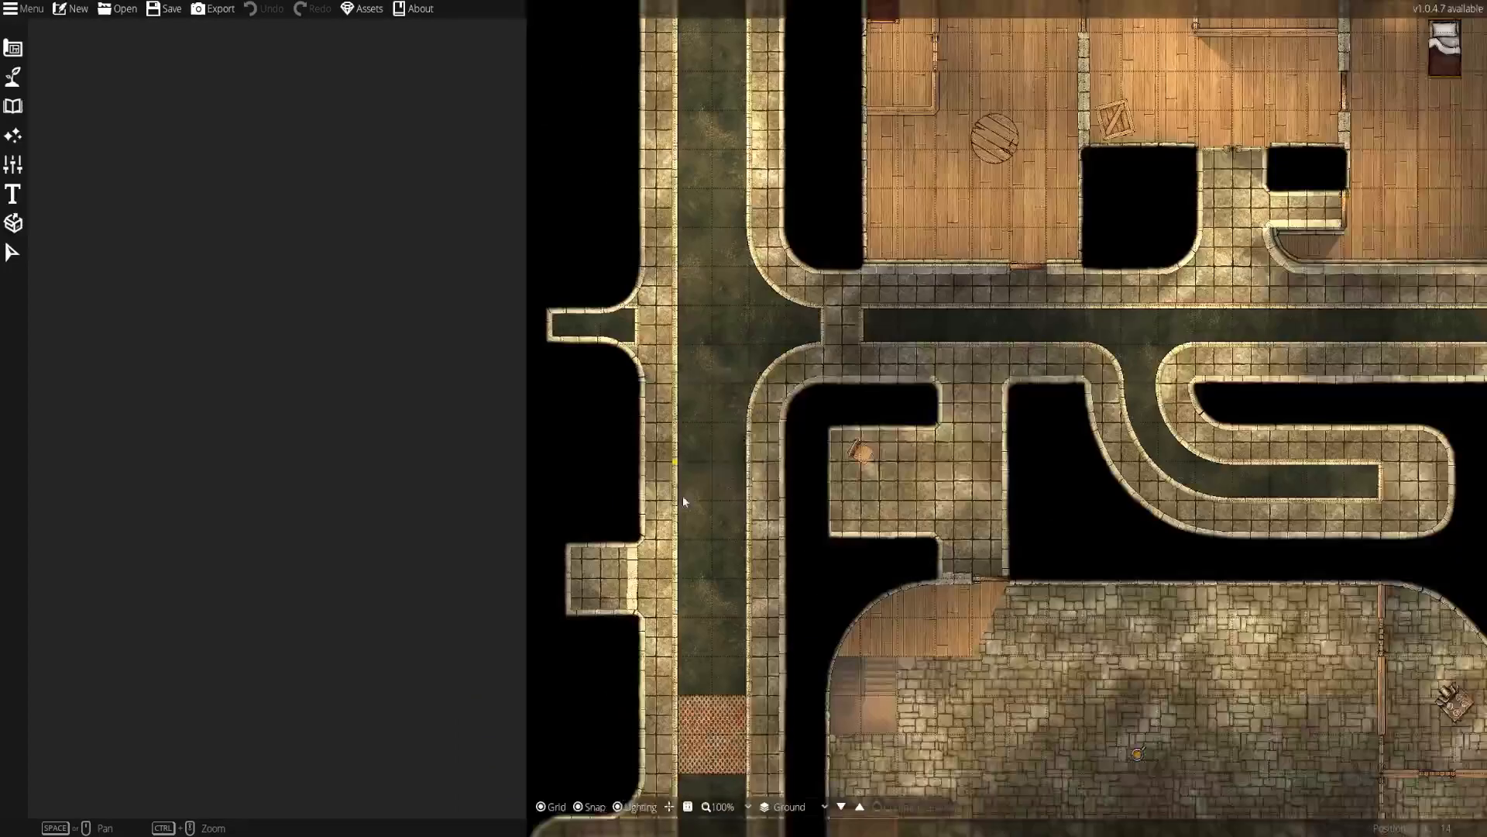
Hide the grid, turn off snapping, and inspect the upper canals, walkways and wooden rooms up close
scroll(681, 495, up, 5)
key(g)
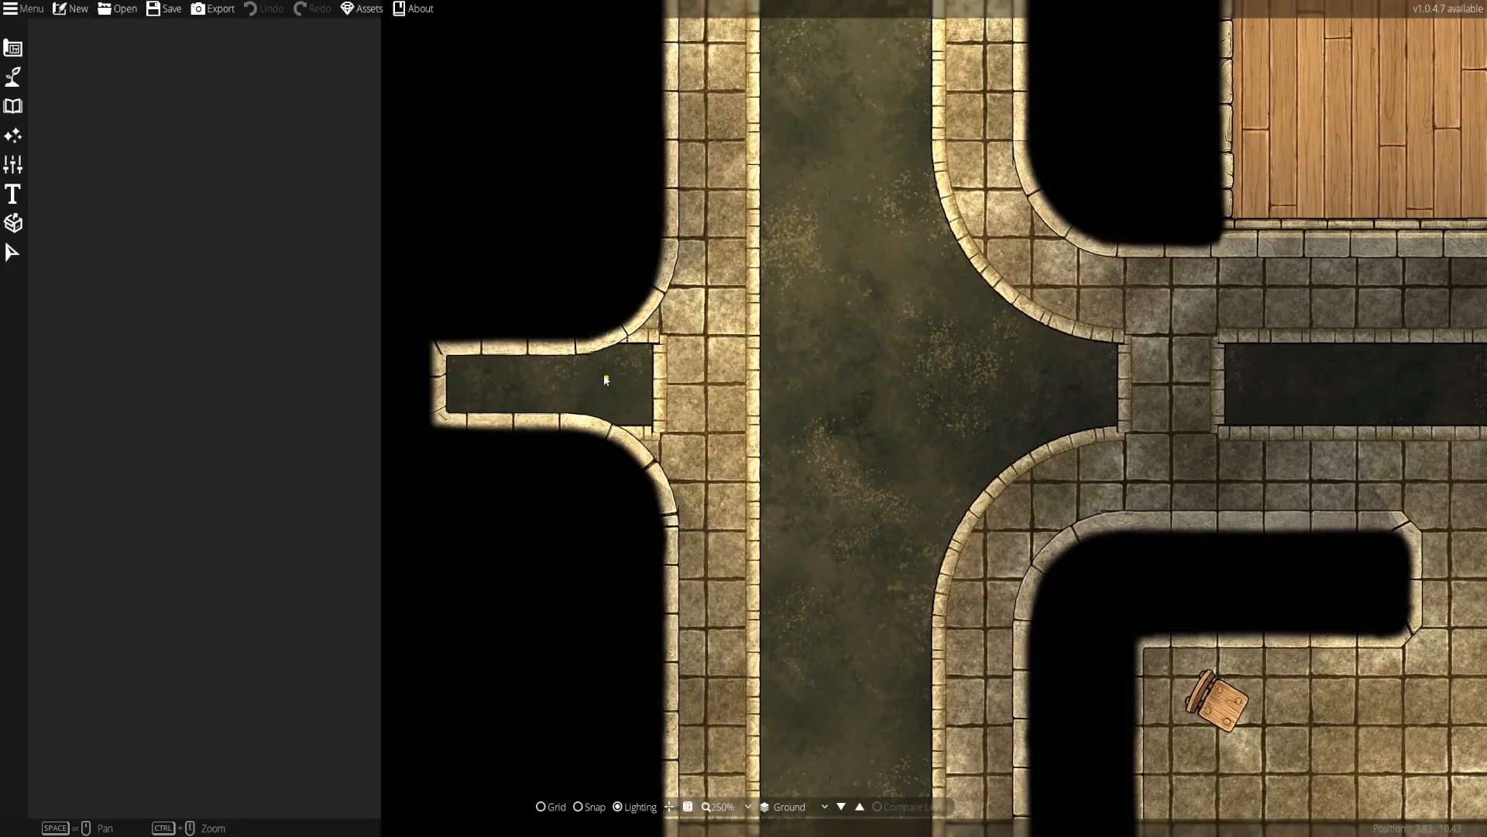
drag(723, 374, 733, 482)
drag(1216, 421, 967, 431)
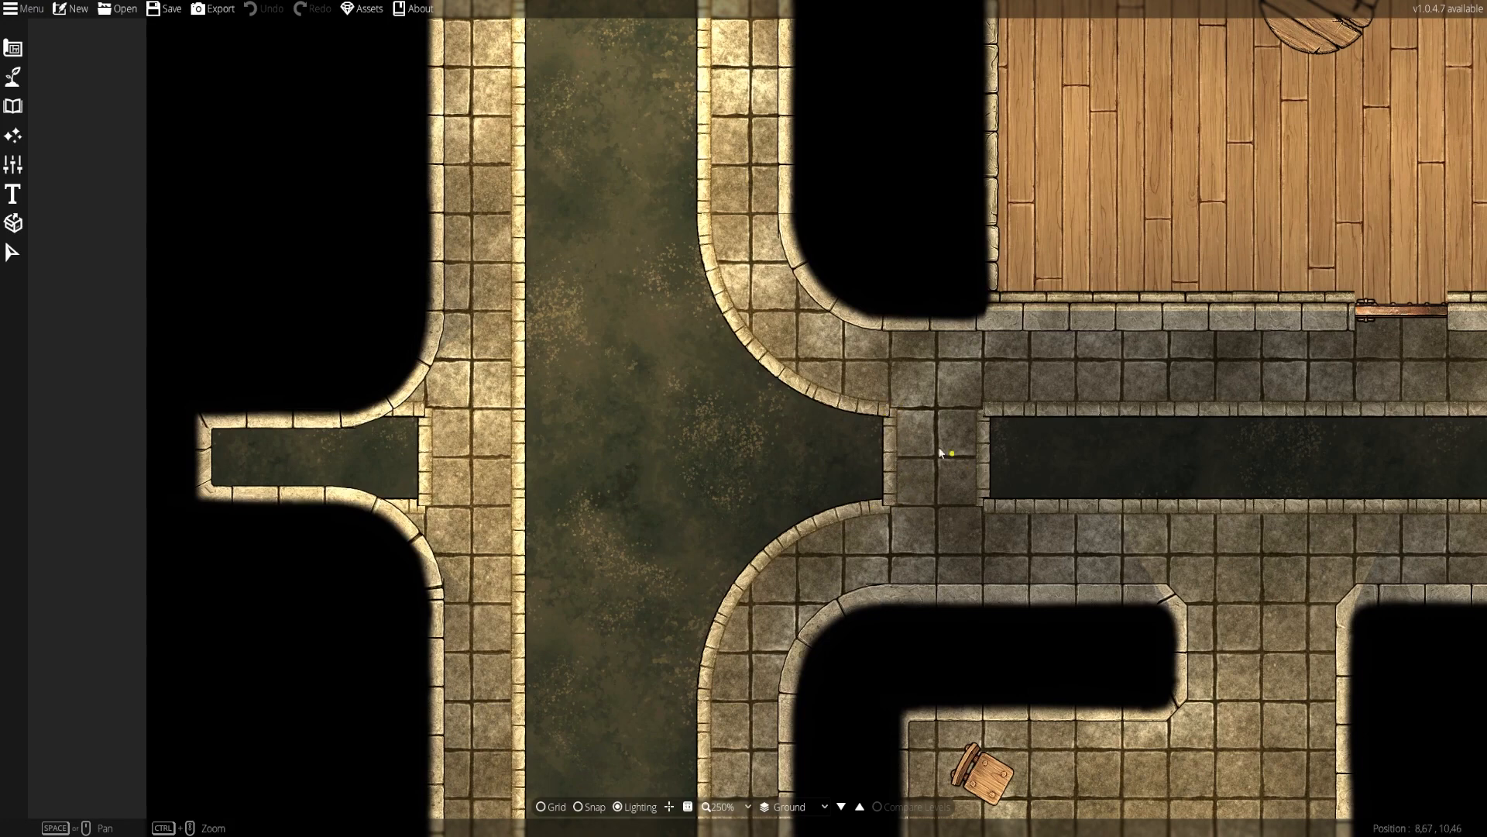
drag(1071, 484, 550, 602)
drag(170, 483, 492, 475)
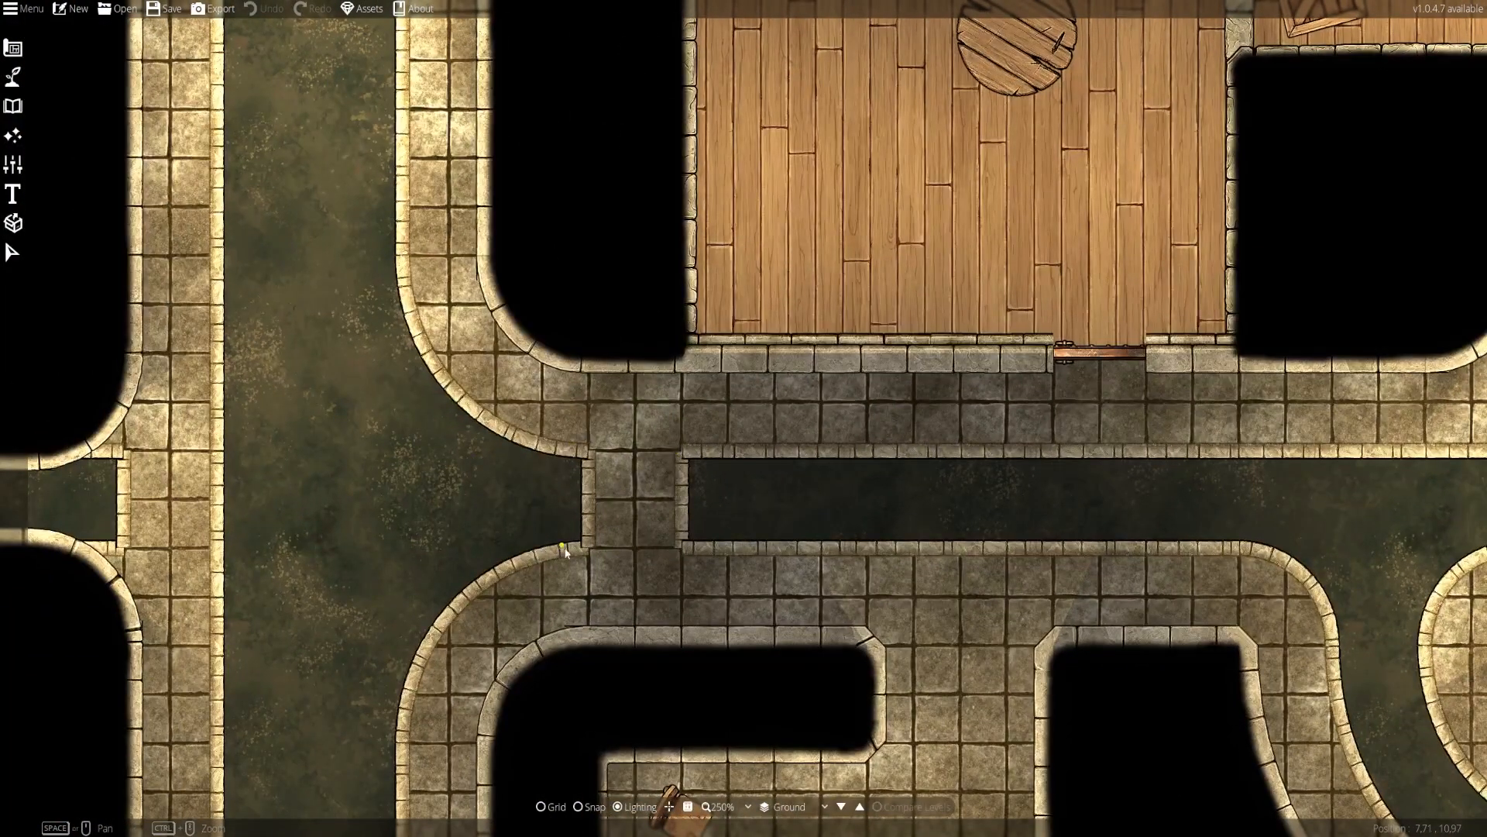
drag(1231, 497, 533, 512)
drag(1257, 555, 688, 508)
drag(856, 502, 408, 480)
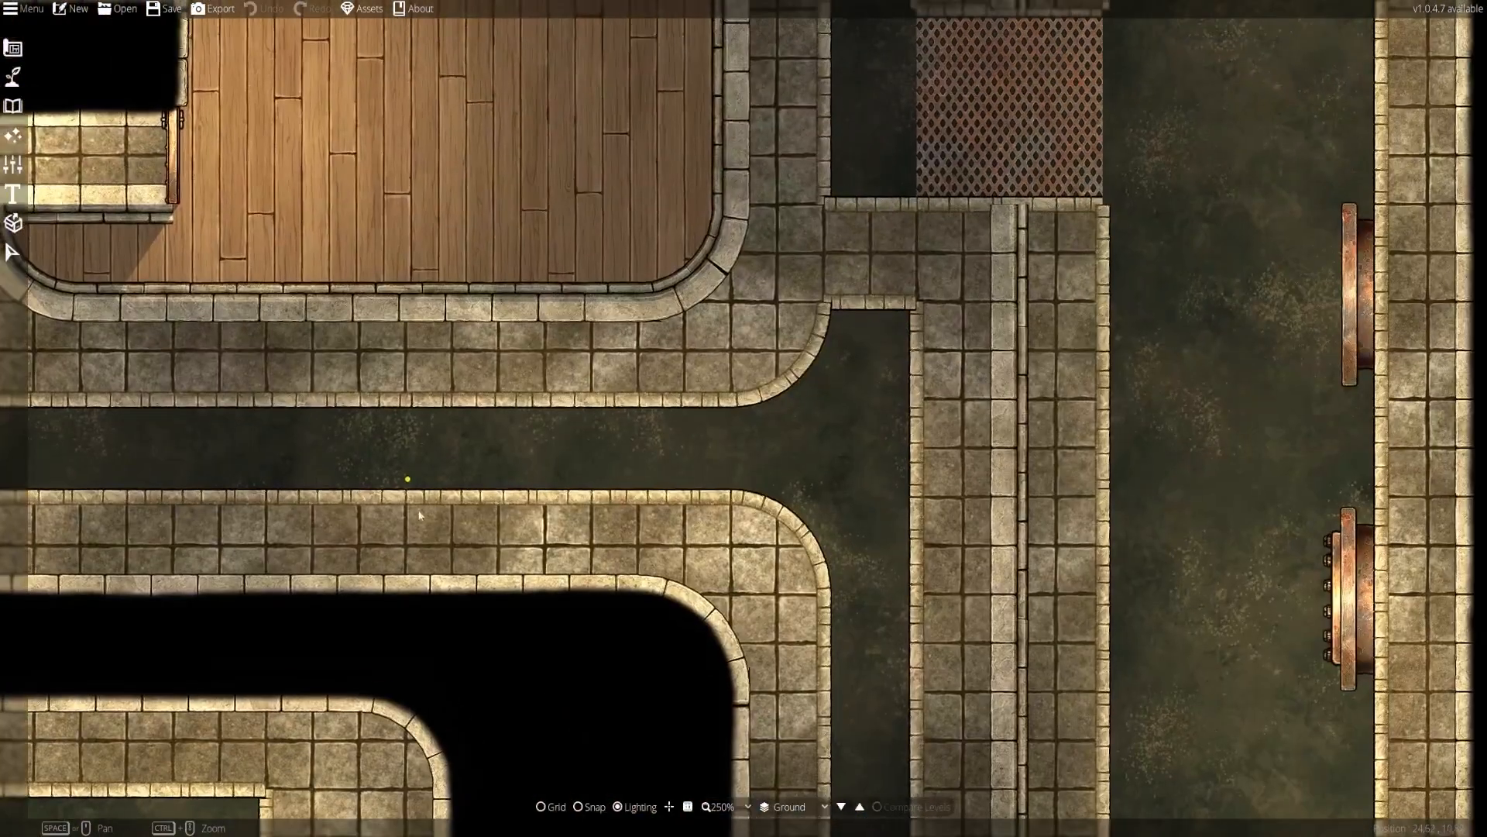
drag(856, 267, 809, 678)
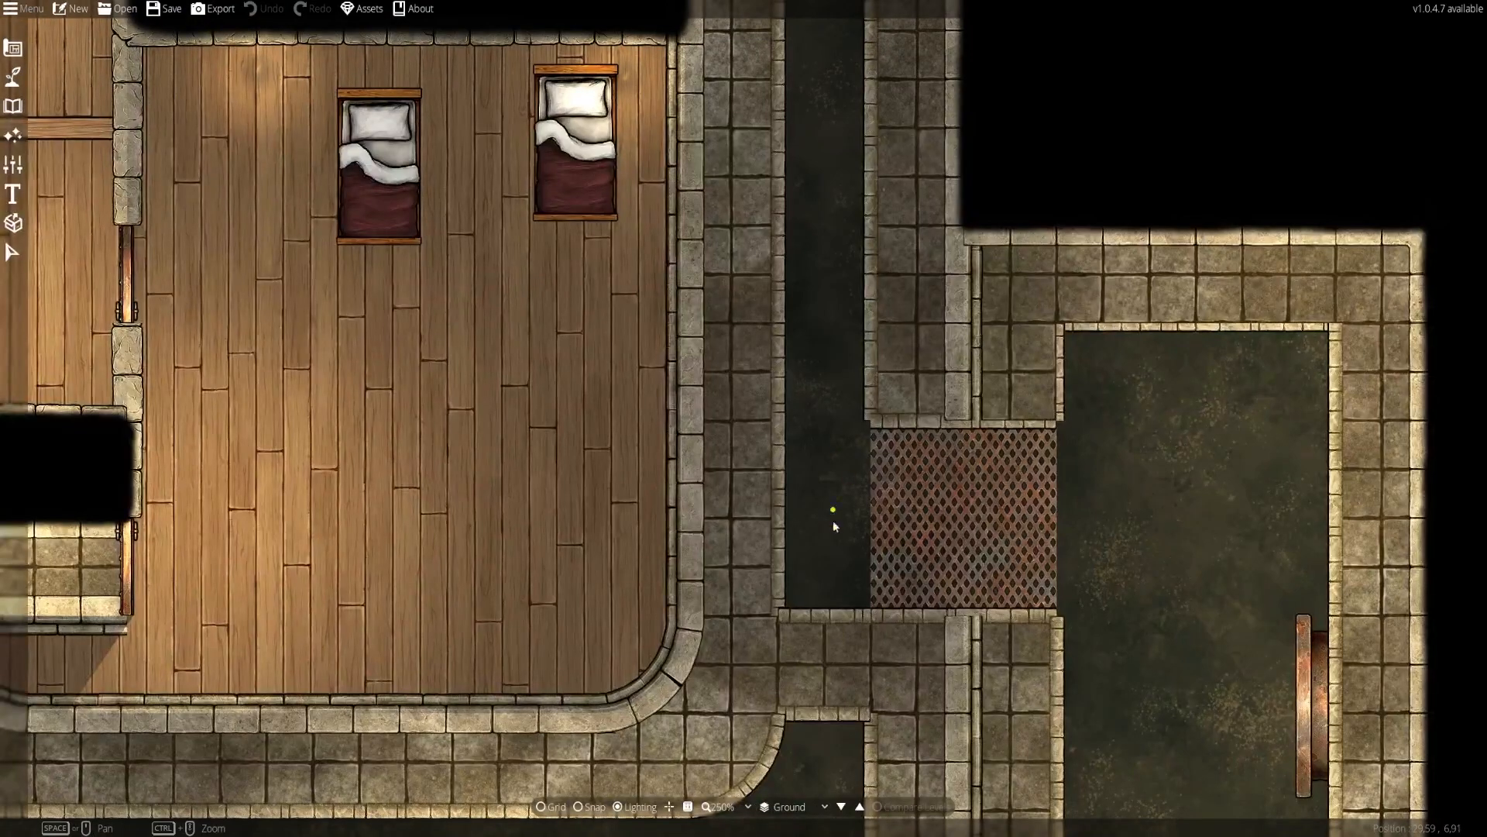
drag(518, 378, 1084, 687)
drag(379, 643, 1162, 492)
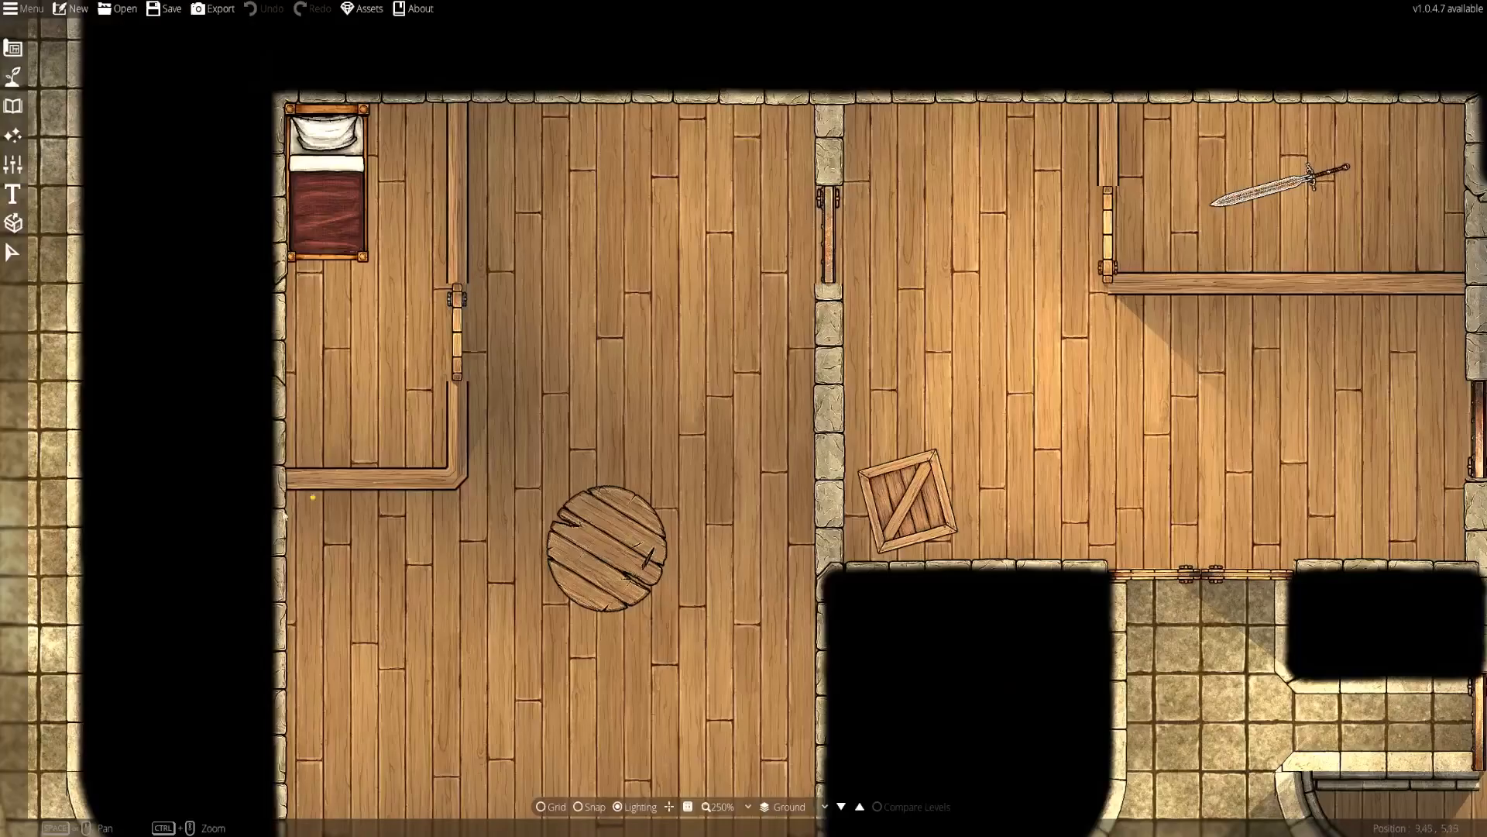
drag(478, 610, 1136, 500)
drag(736, 689, 567, 194)
drag(558, 681, 633, 224)
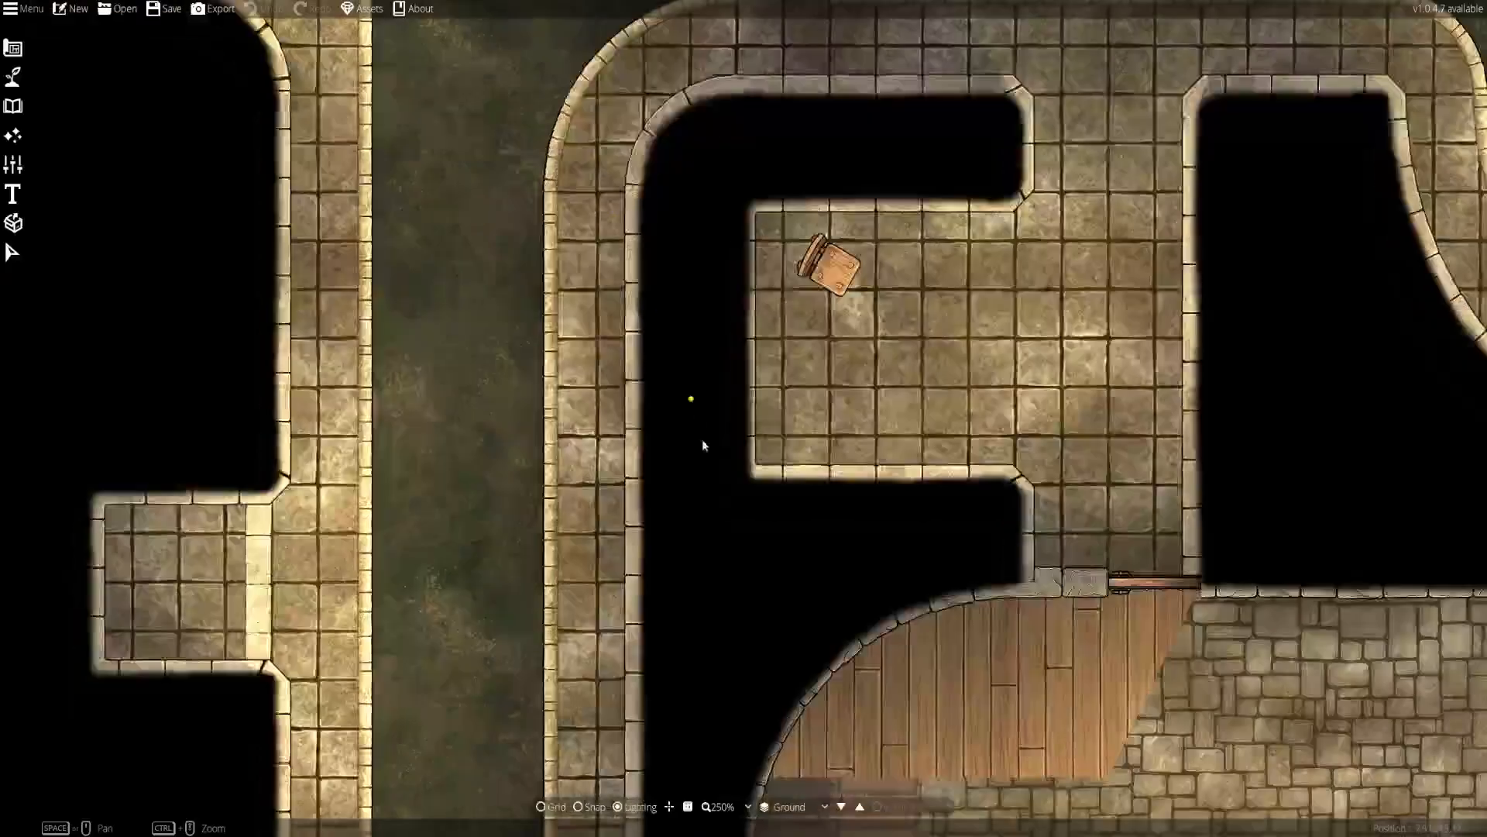
Inspect the large stone hall, the rubble-blocked corridor and the walls and rooms of the lower building
scroll(710, 478, down, 5)
drag(990, 596, 443, 87)
drag(207, 145, 541, 315)
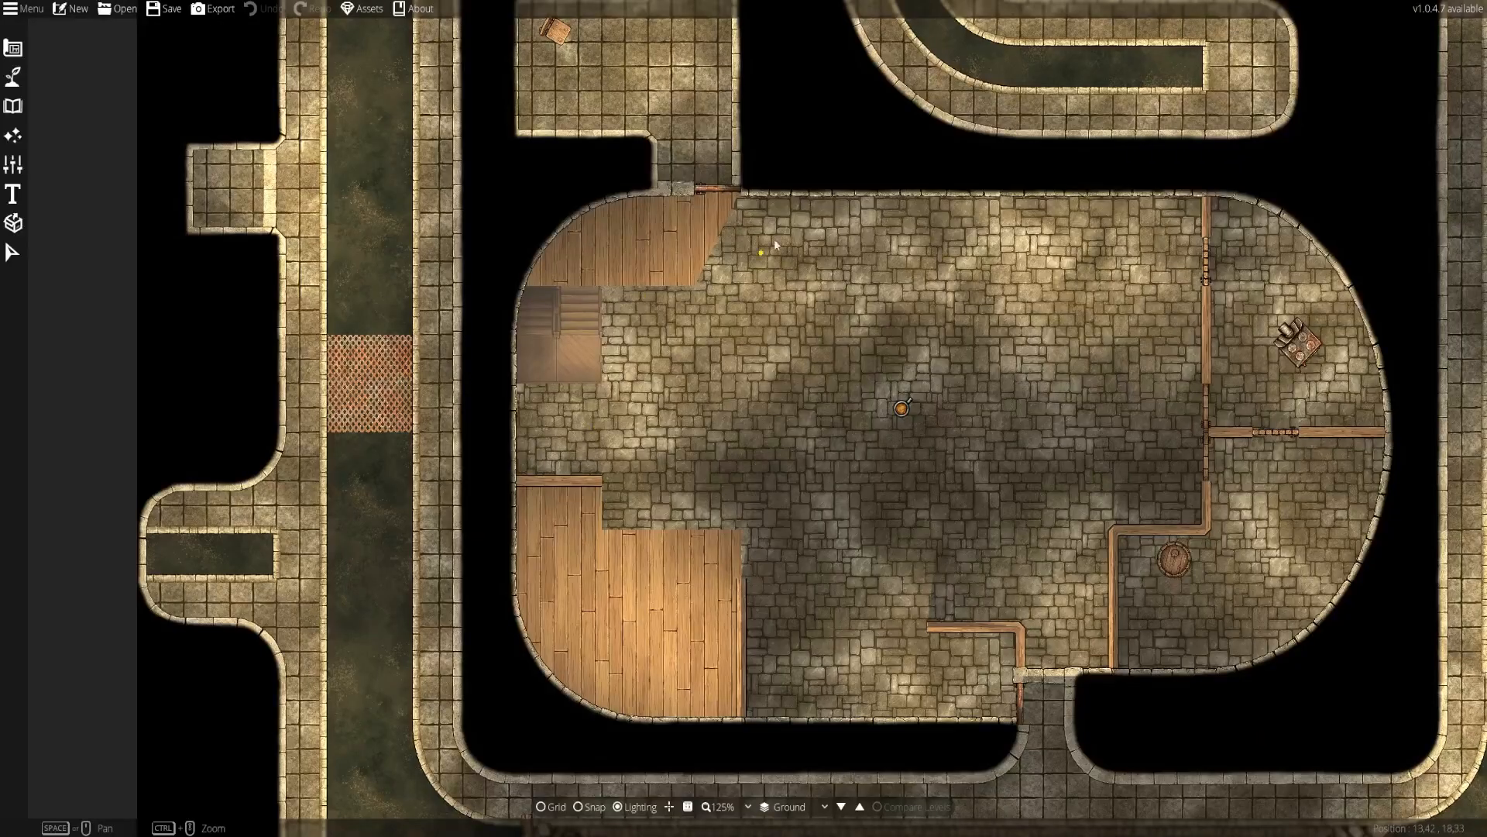
drag(693, 487, 876, 163)
drag(708, 625, 630, 481)
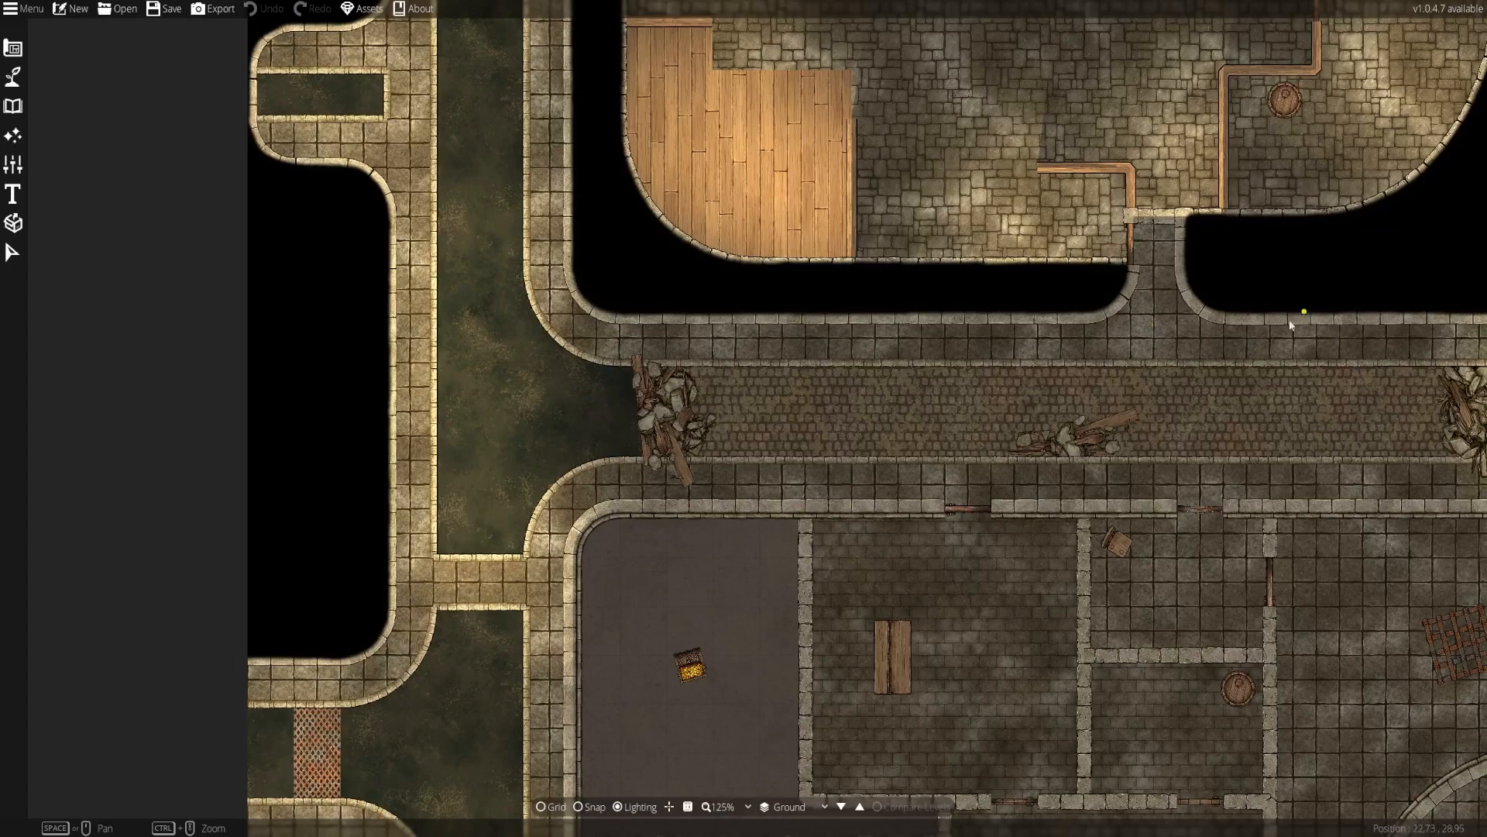
drag(679, 504, 536, 455)
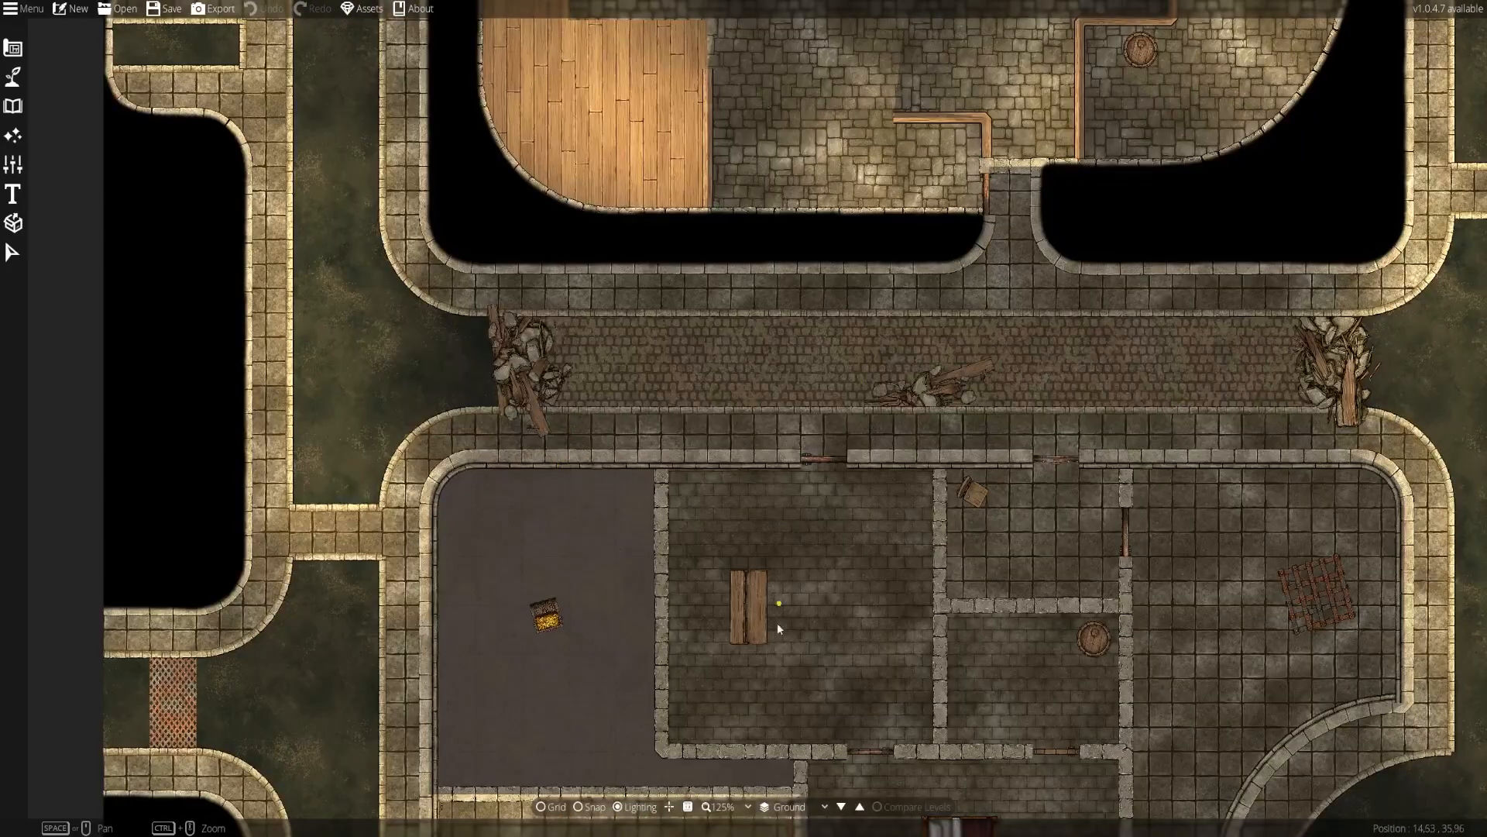
drag(778, 629, 735, 435)
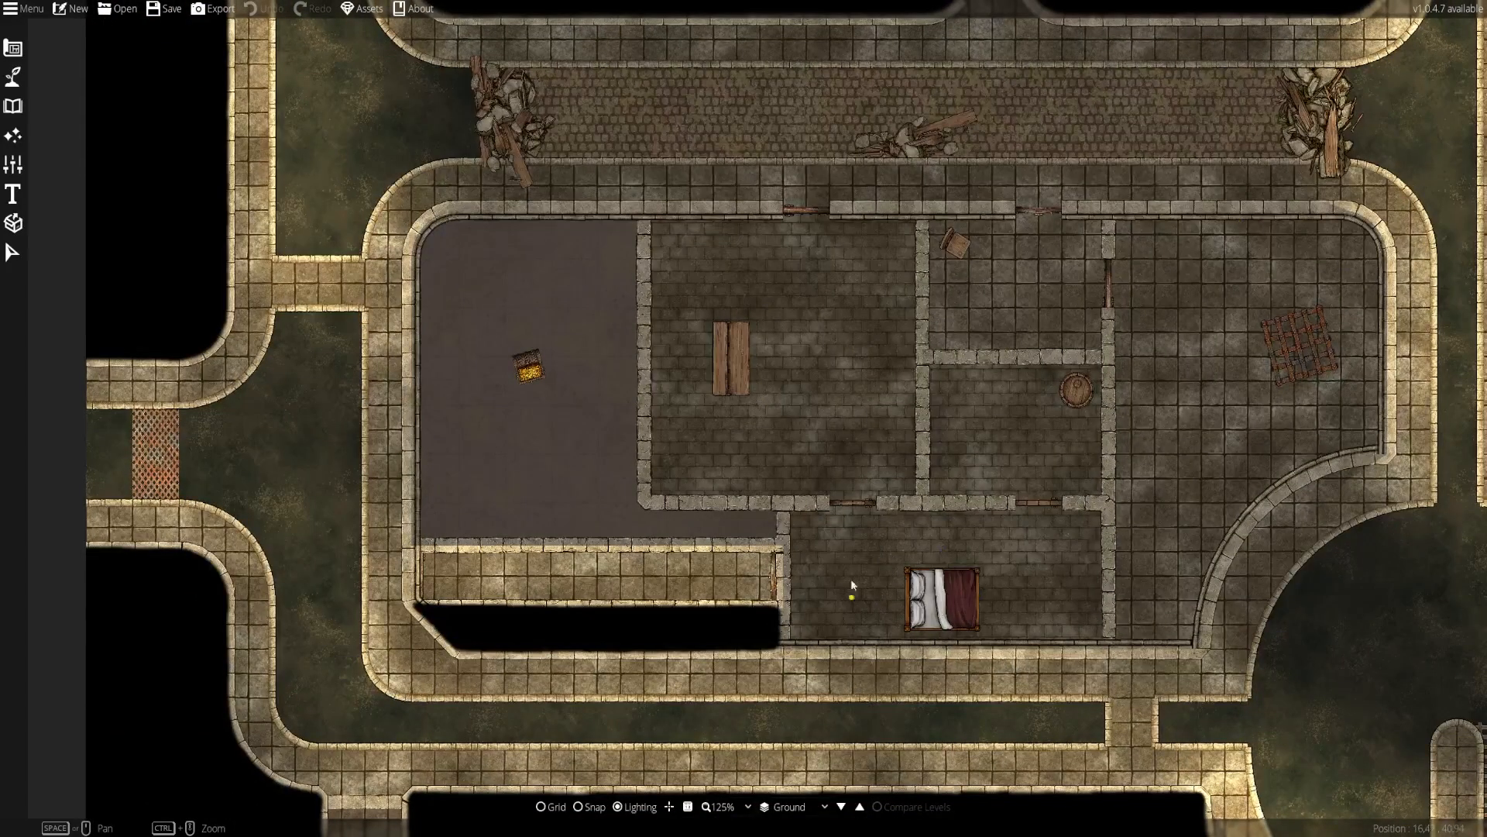
drag(851, 581, 818, 261)
drag(346, 239, 606, 361)
drag(943, 387, 876, 504)
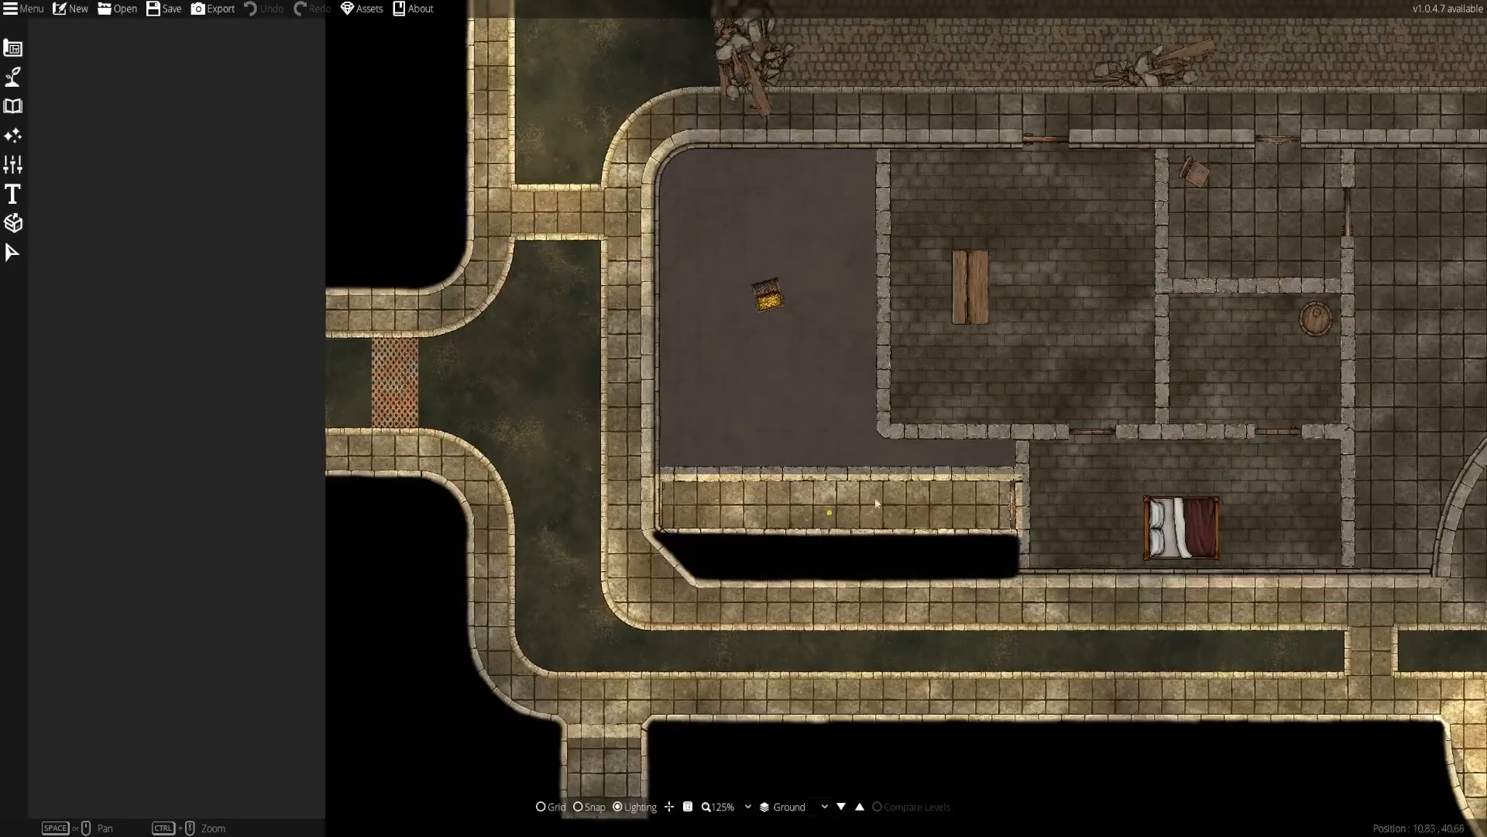
drag(1007, 444, 682, 441)
scroll(681, 441, up, 3)
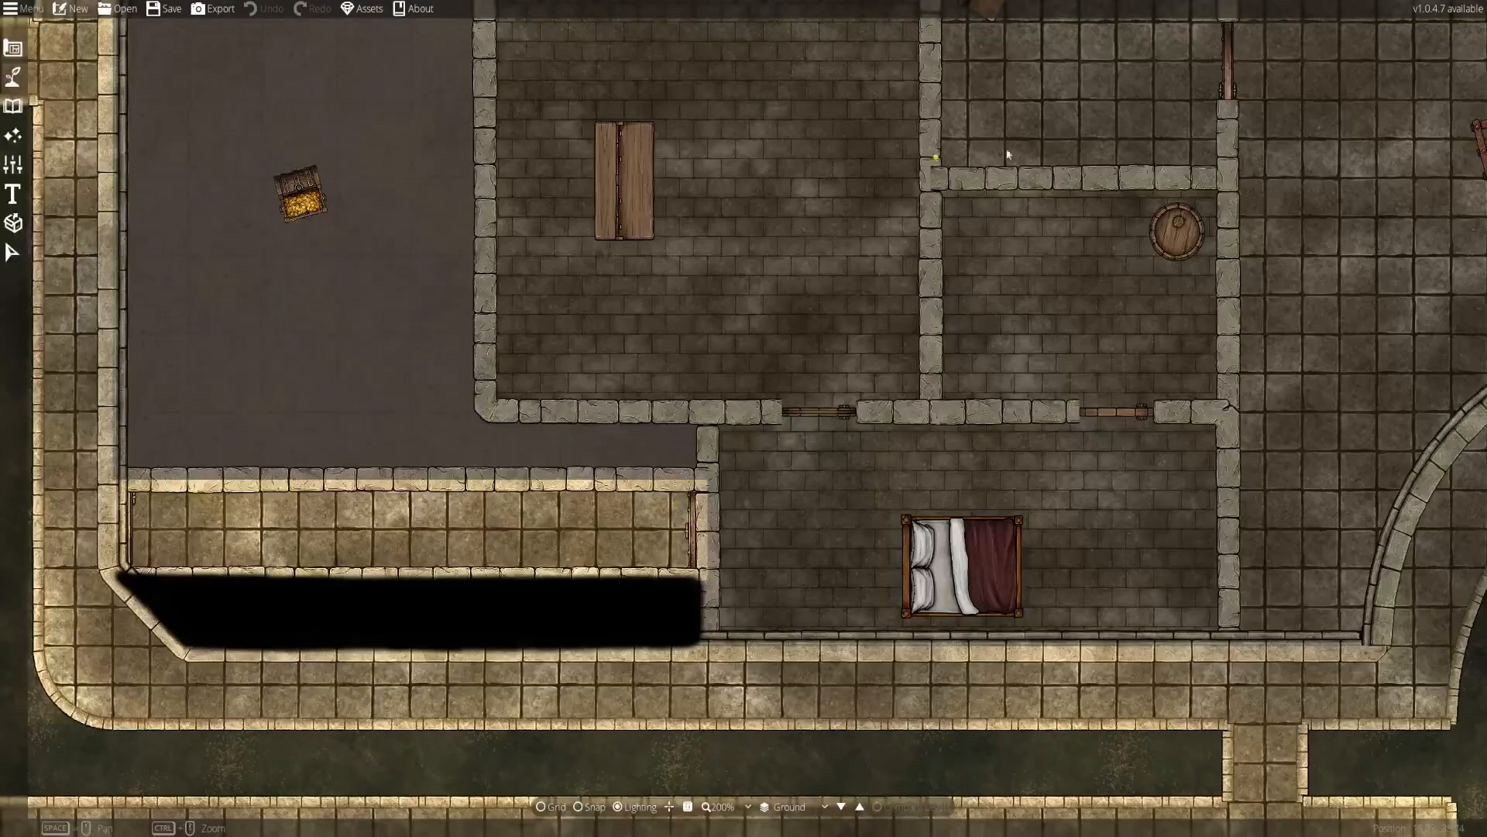
drag(862, 324, 767, 529)
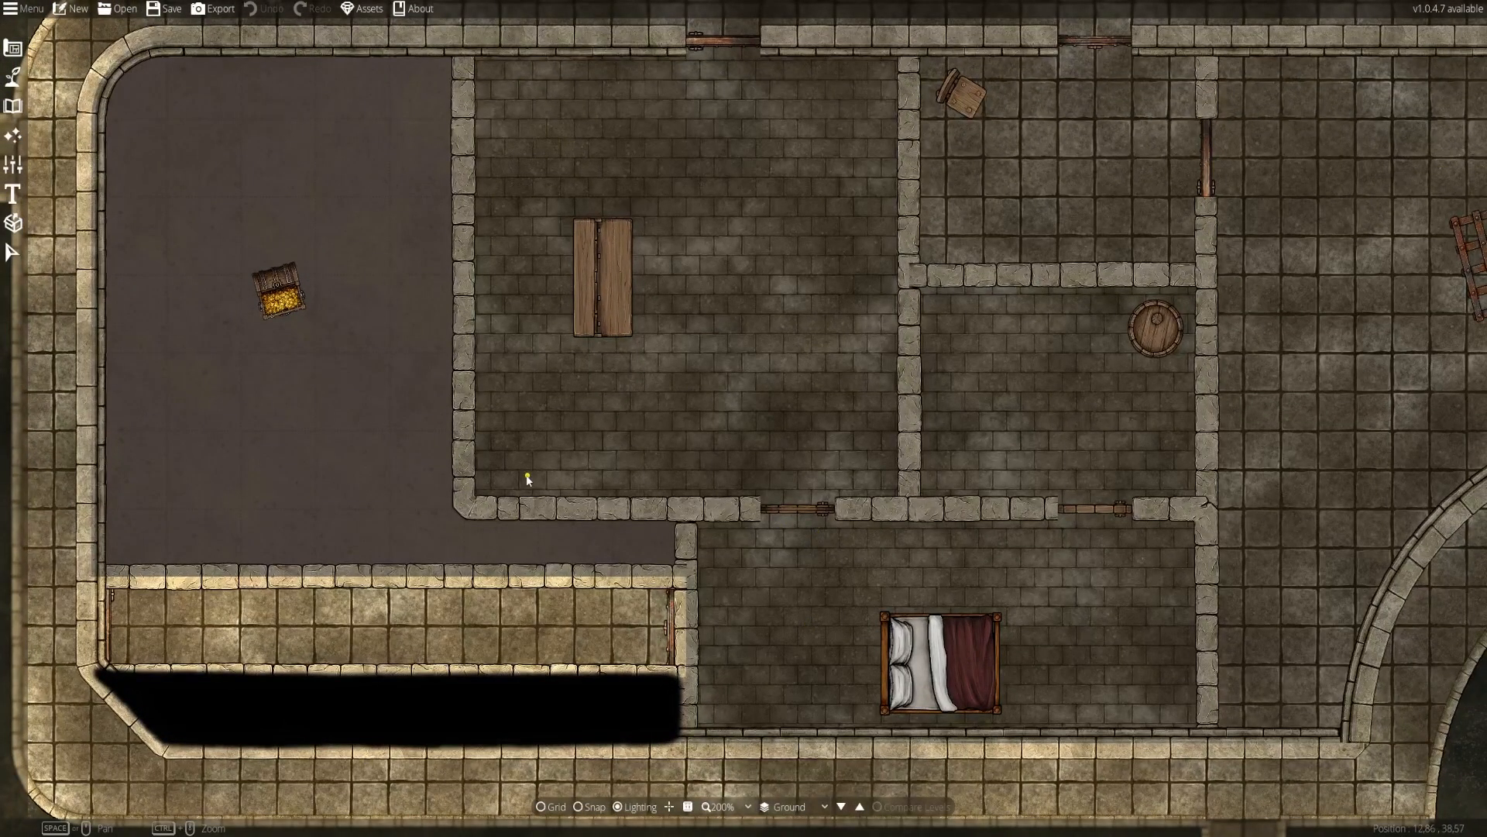
drag(710, 379, 368, 471)
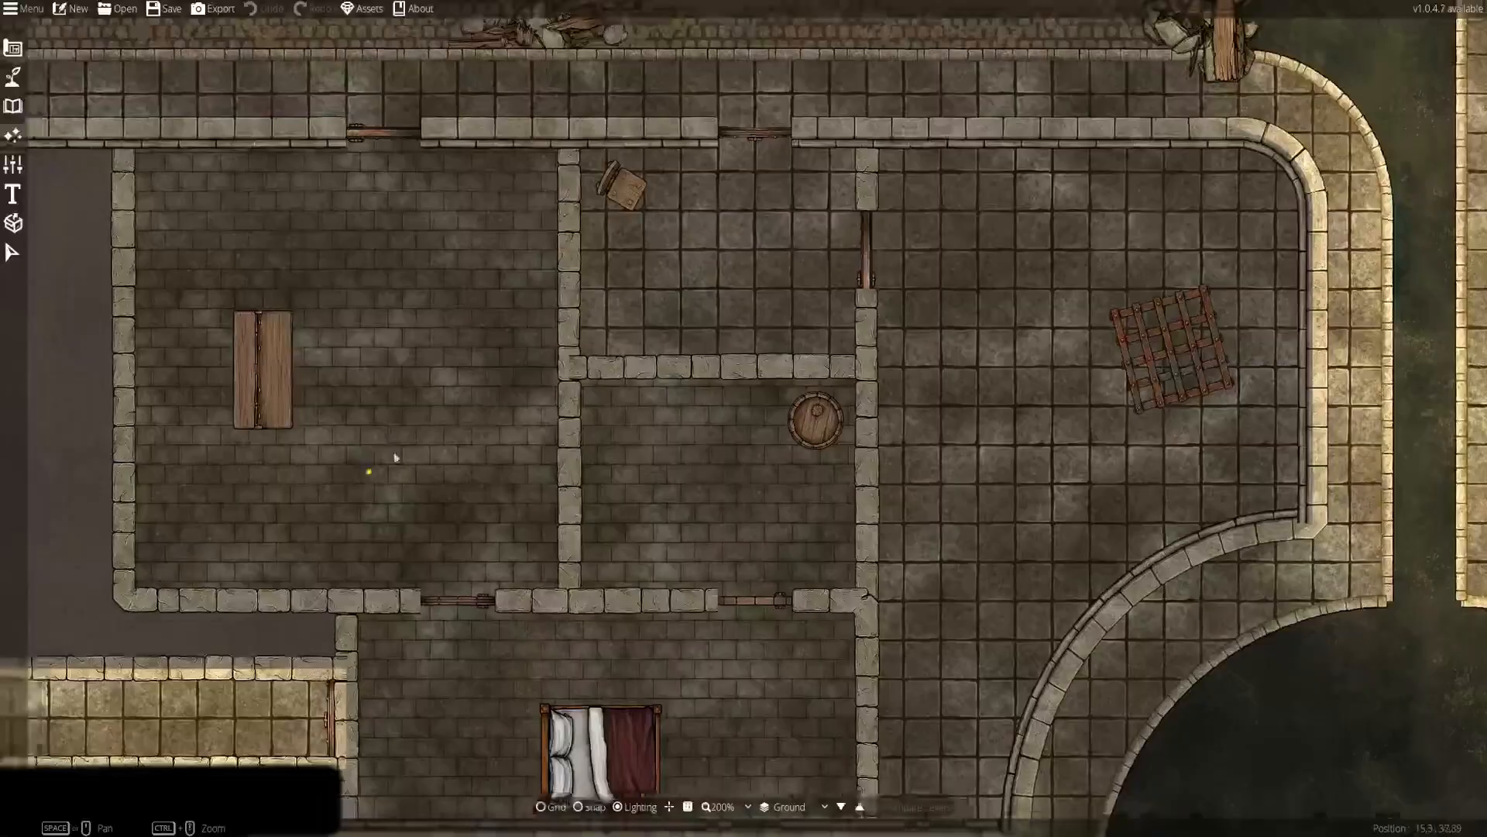
drag(344, 640, 523, 463)
Activate the Object Tool and search the object library for "stone walls"
click(12, 107)
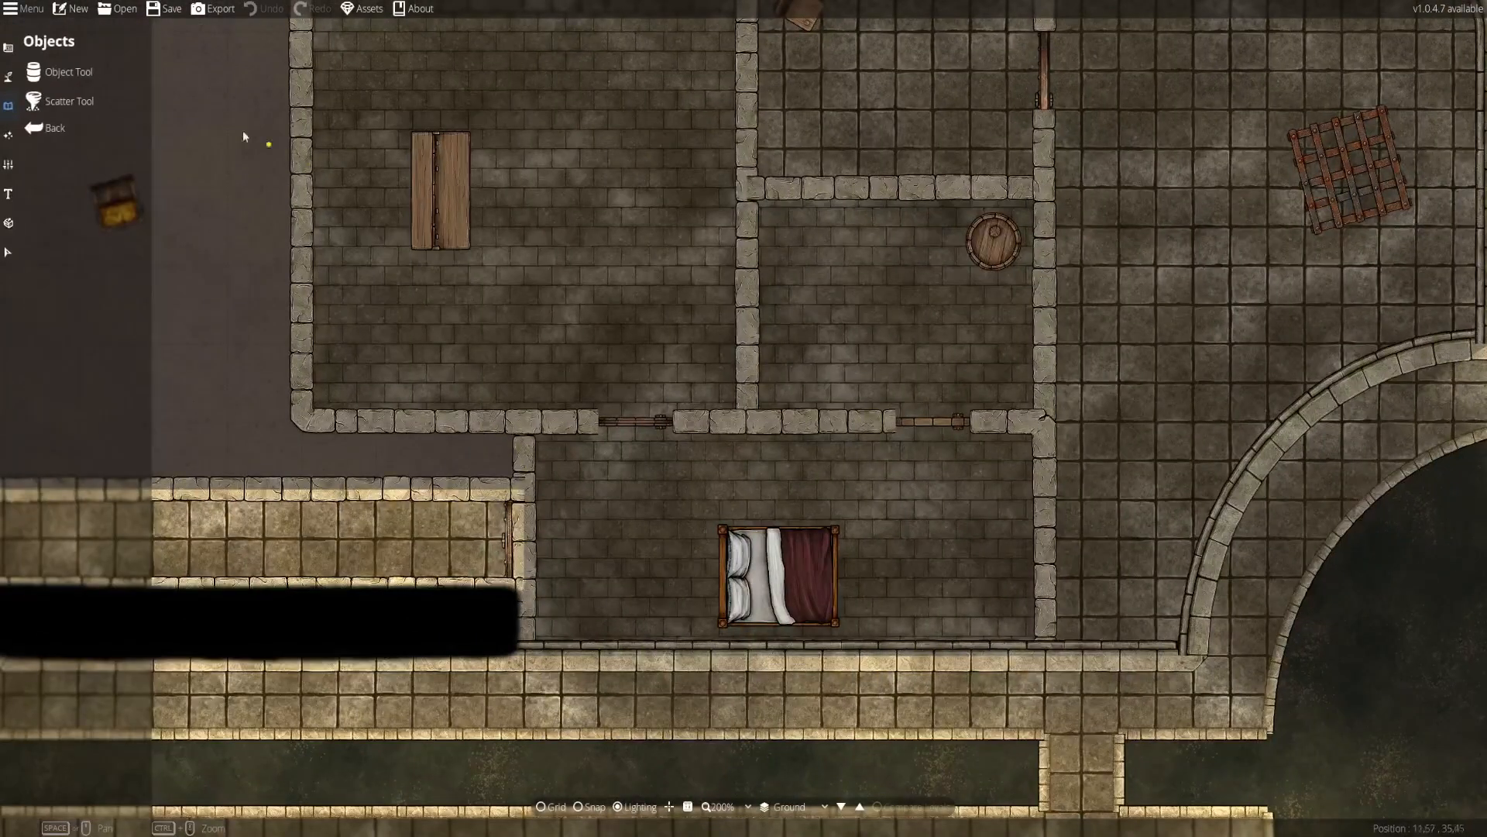
click(54, 73)
click(1409, 82)
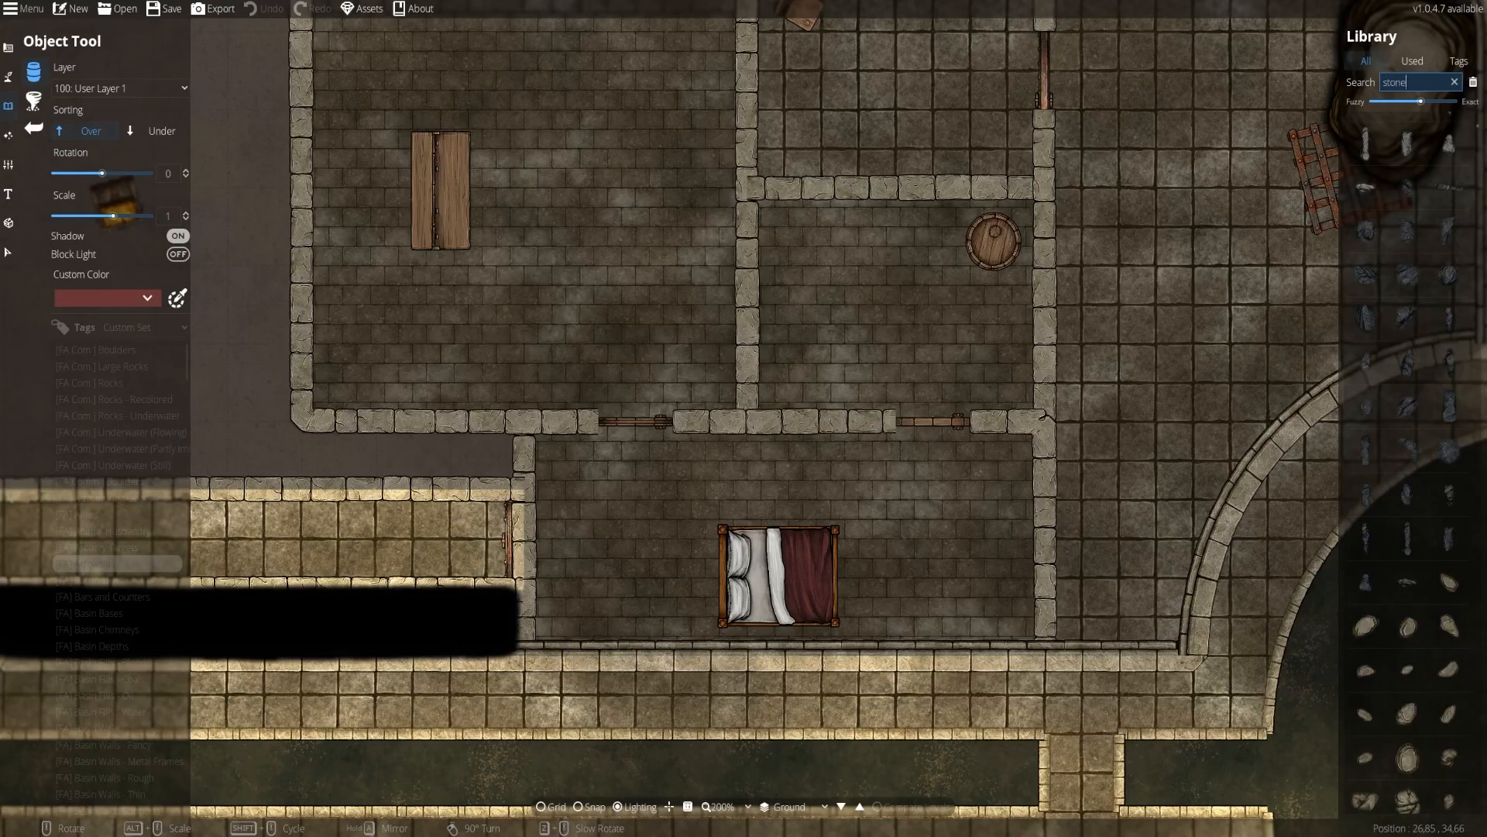
text(stone walls)
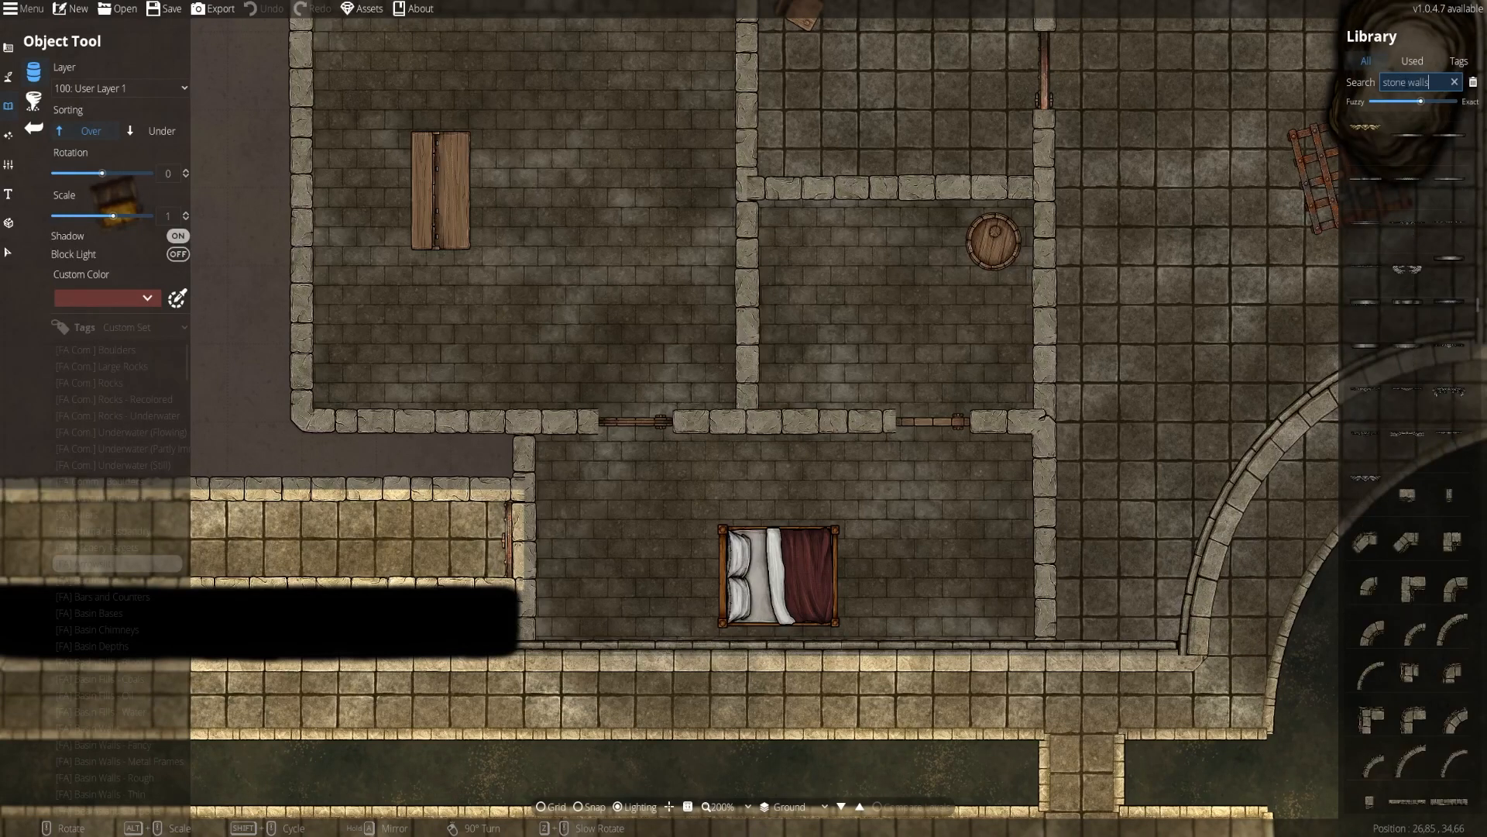
mouse_move(1407, 500)
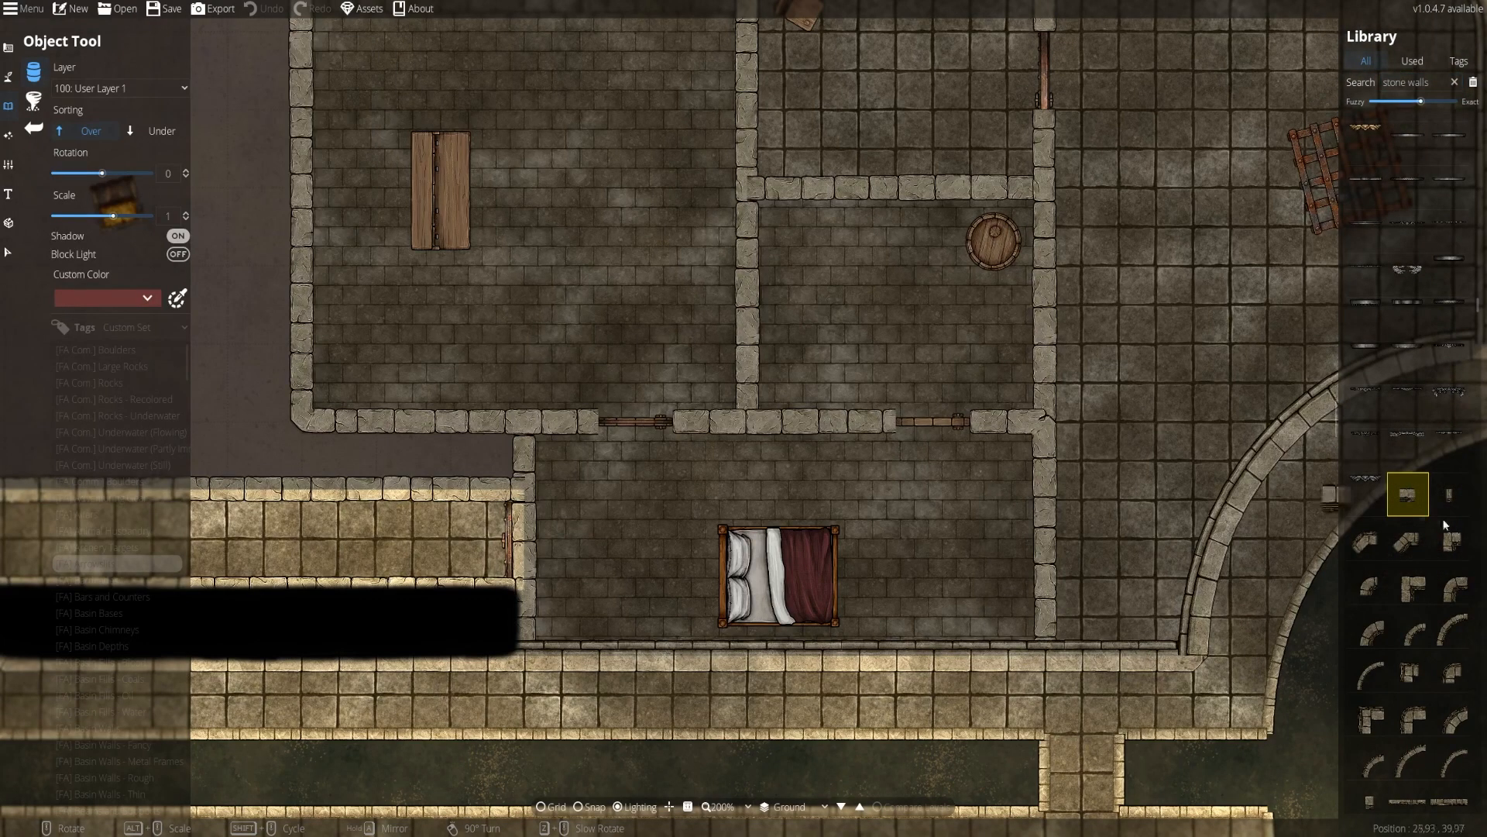
Browse the stone wall objects in the library and choose a right-angled stone wall corner piece
scroll(1419, 542, down, 8)
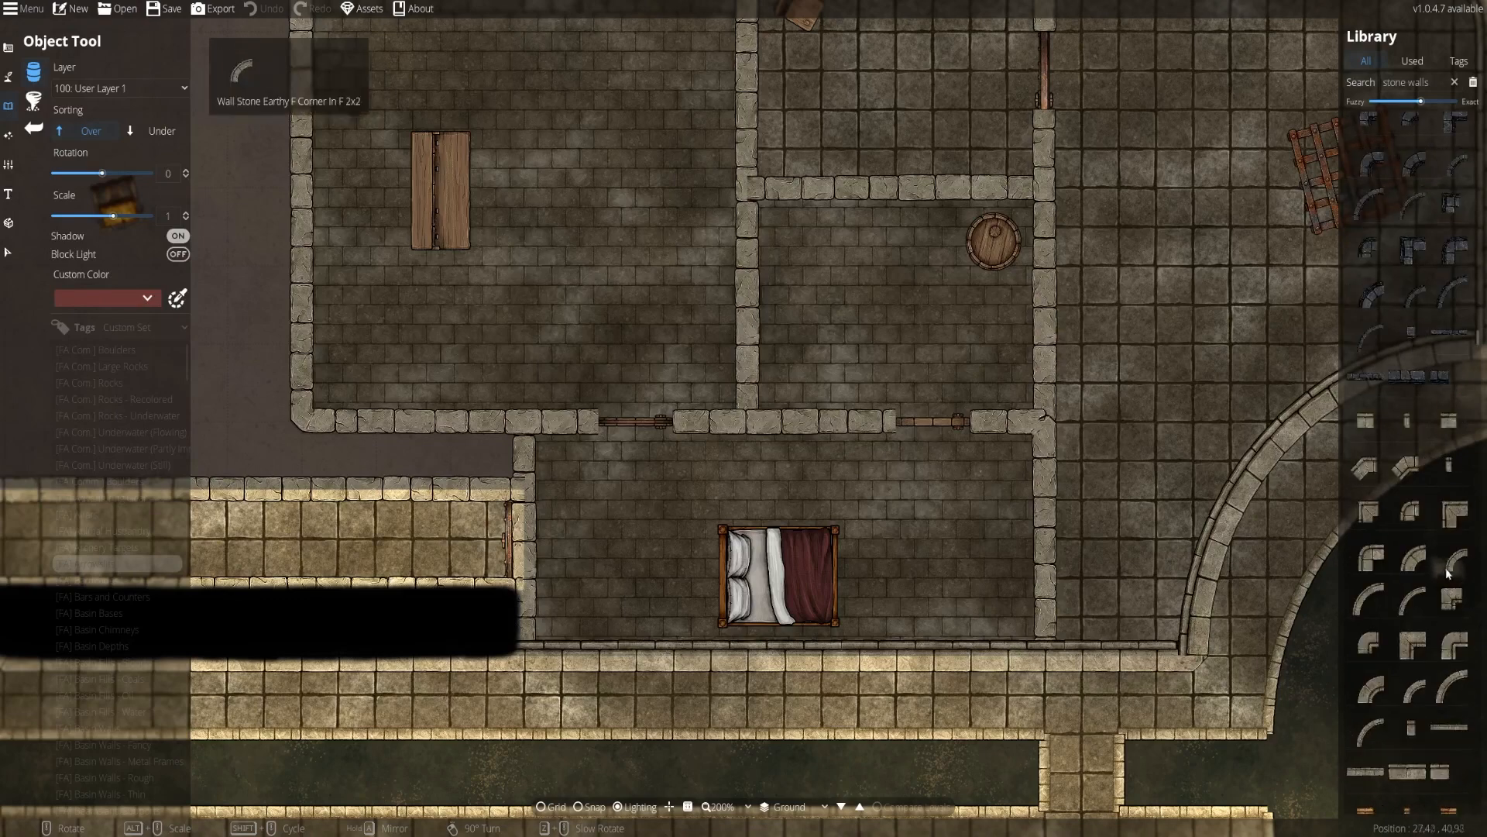
scroll(1429, 467, up, 5)
scroll(1429, 467, down, 15)
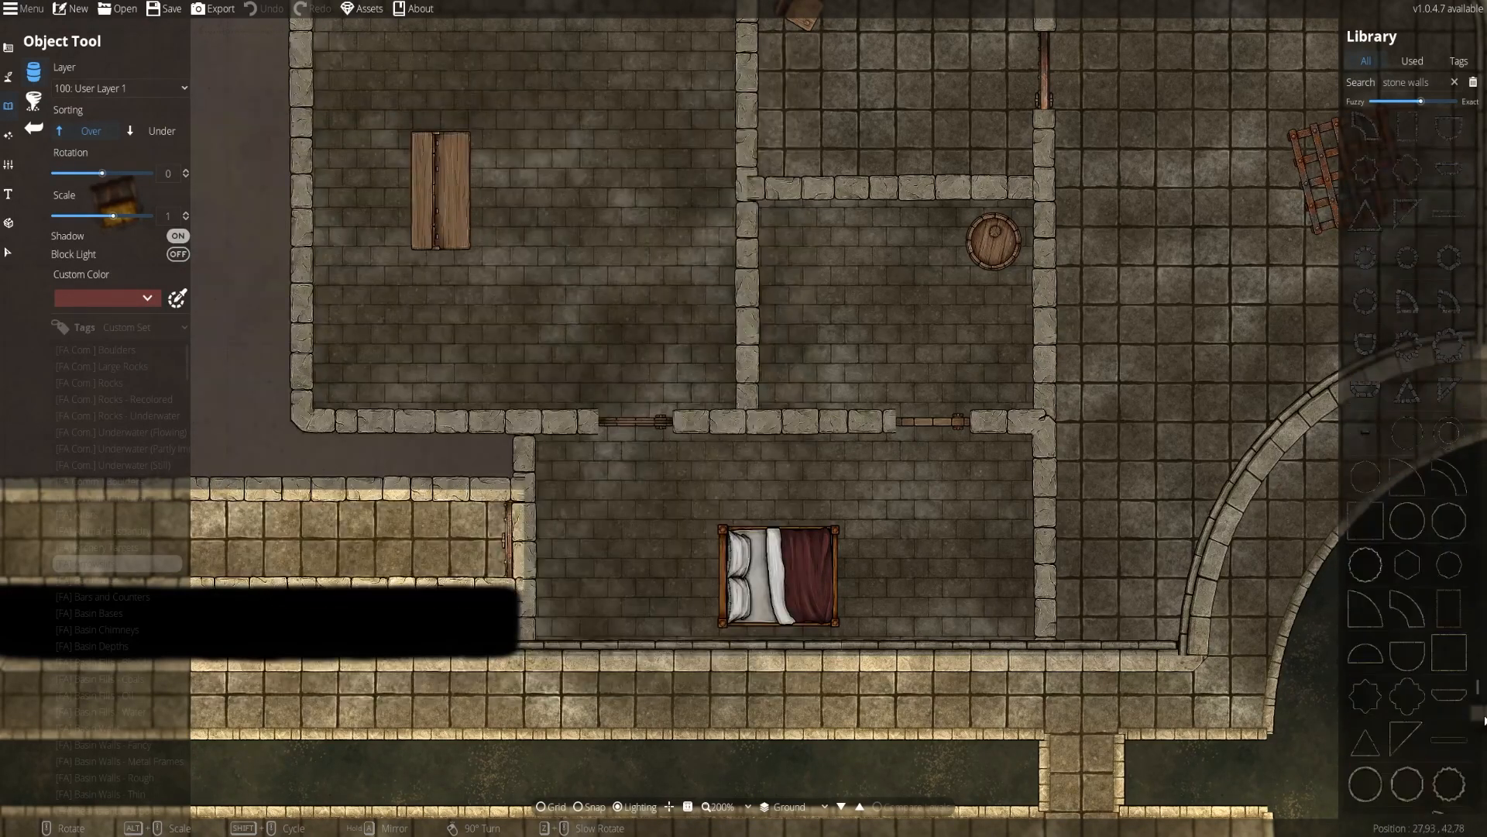
drag(1481, 719, 1478, 210)
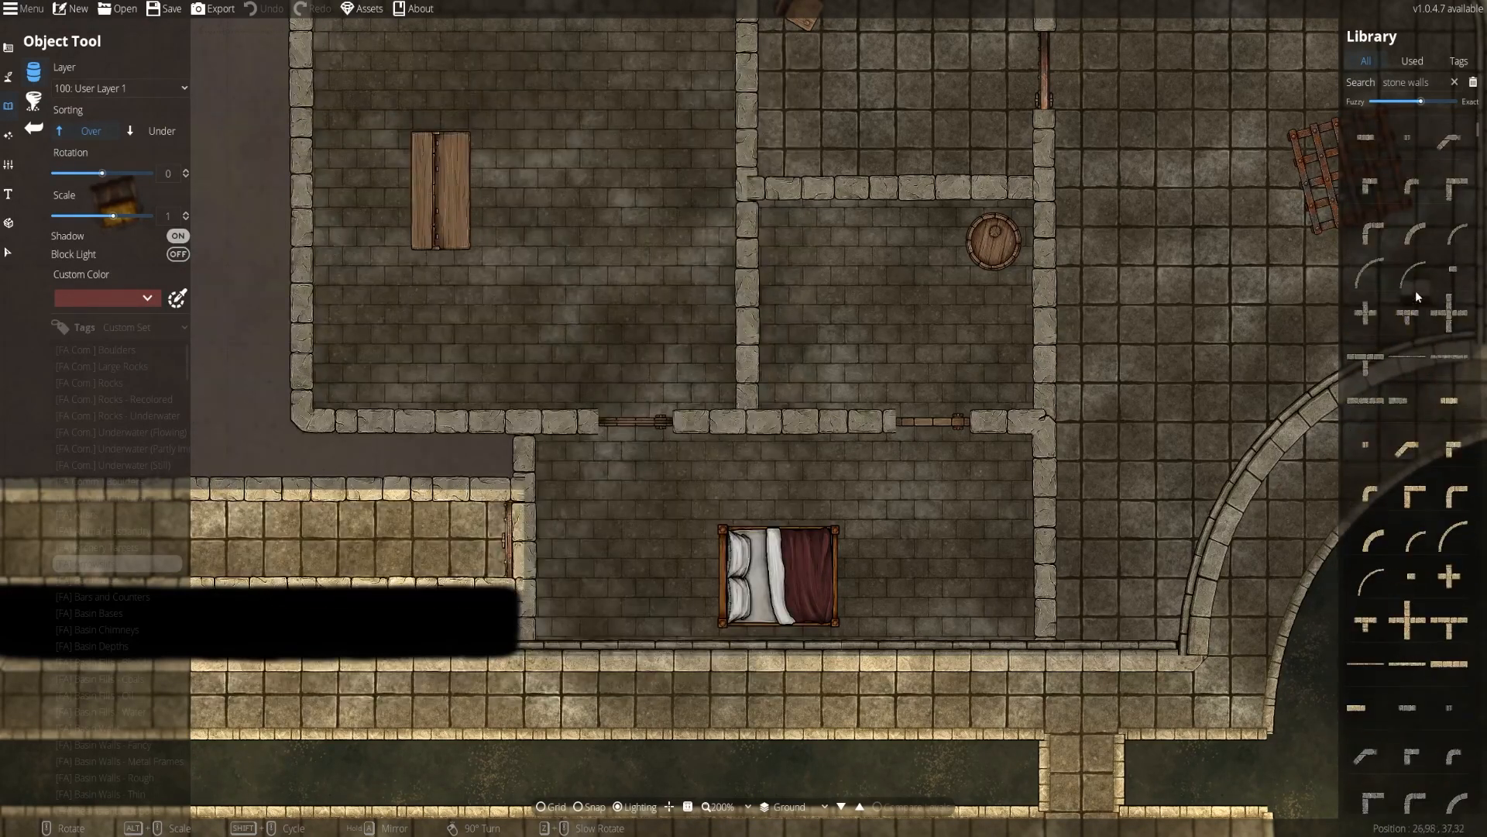
scroll(1425, 426, up, 4)
click(1408, 377)
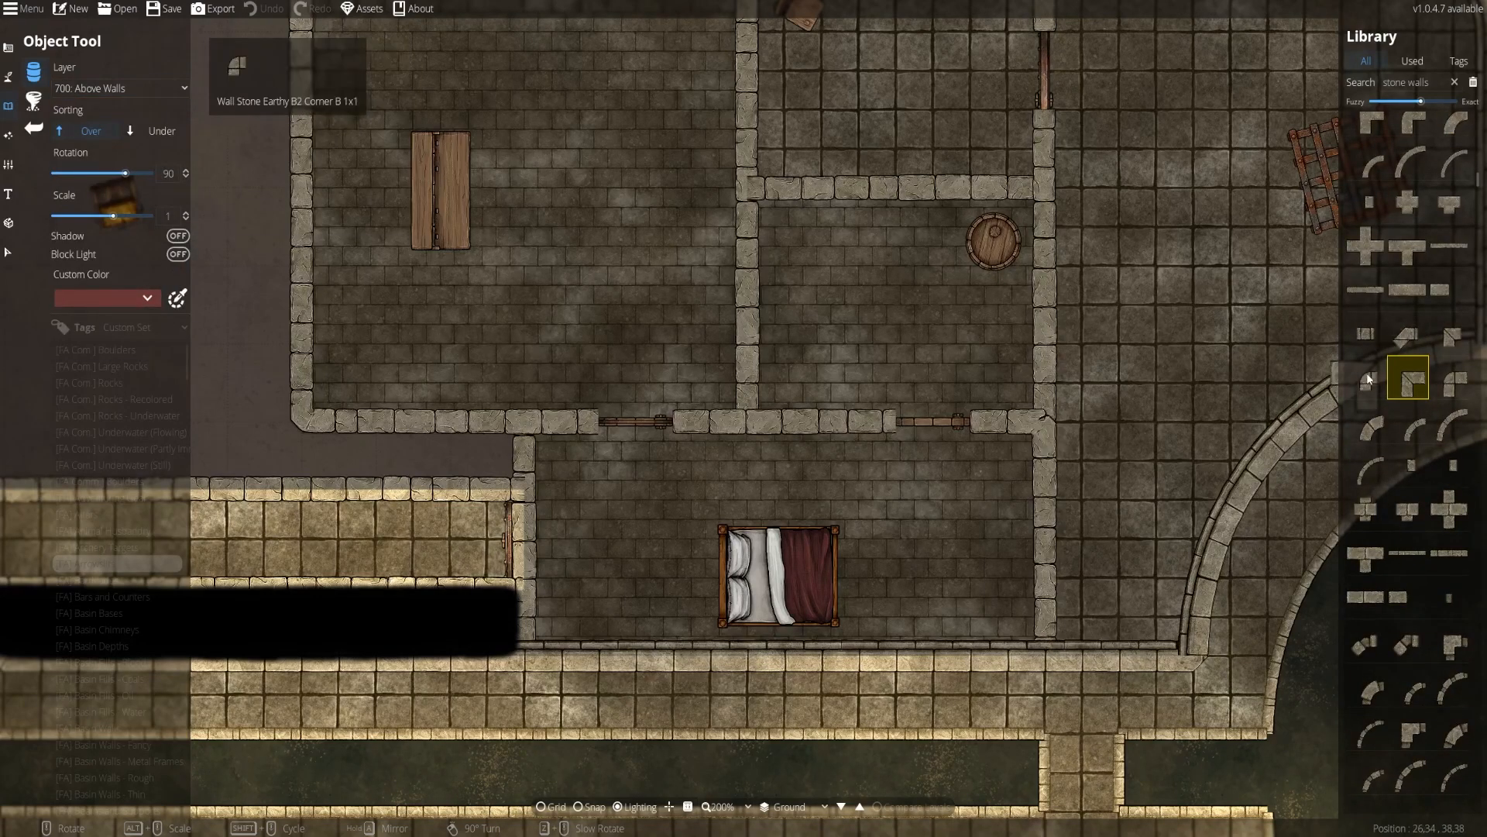
Choose a T-shaped stone wall joint and place it where the wall above the bedroom meets the long vertical wall
scroll(1429, 535, down, 5)
scroll(1429, 535, down, 5)
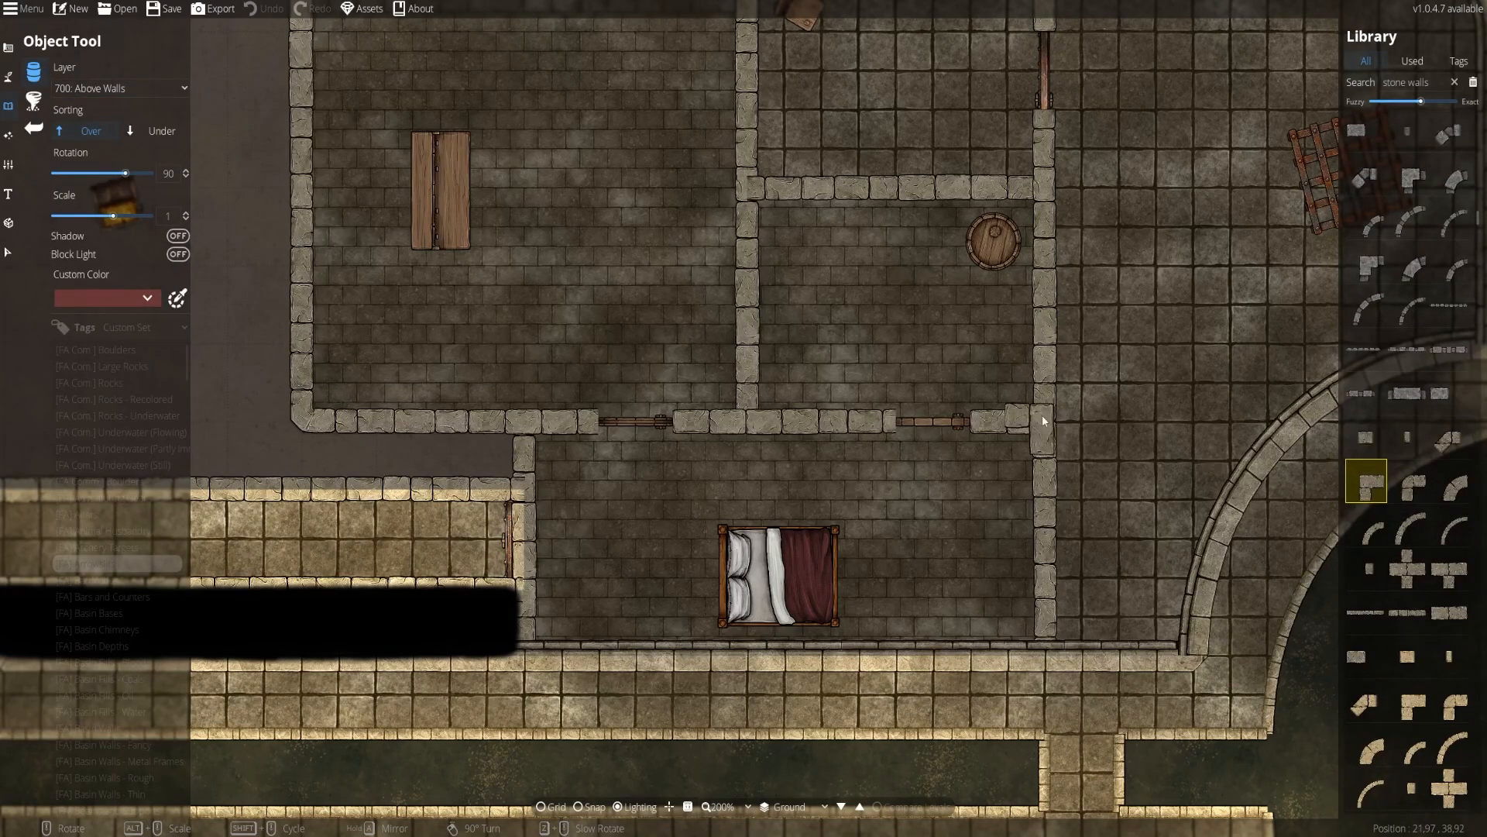
click(1407, 436)
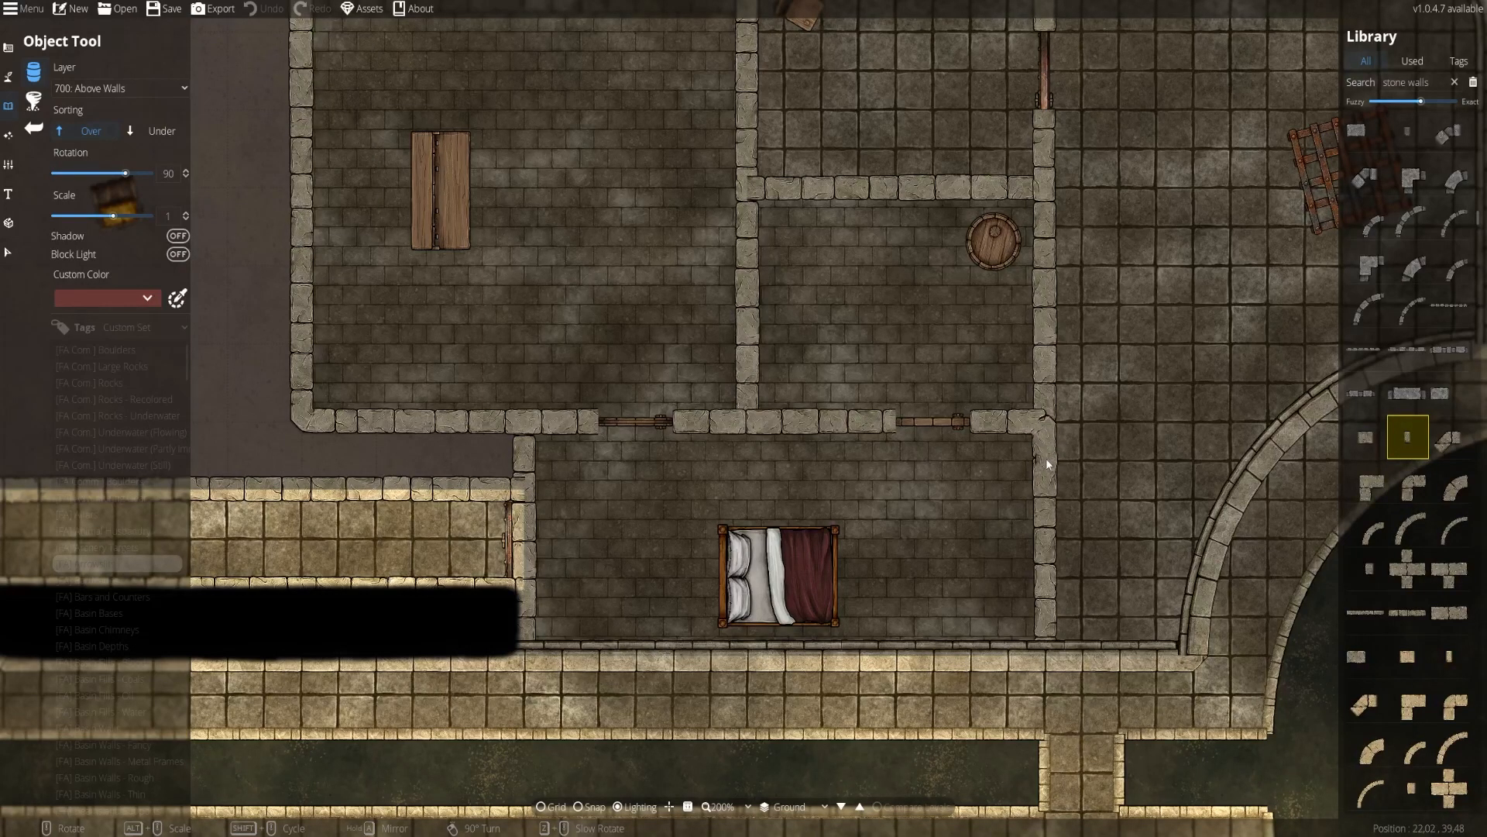
click(1366, 568)
drag(1049, 436, 996, 449)
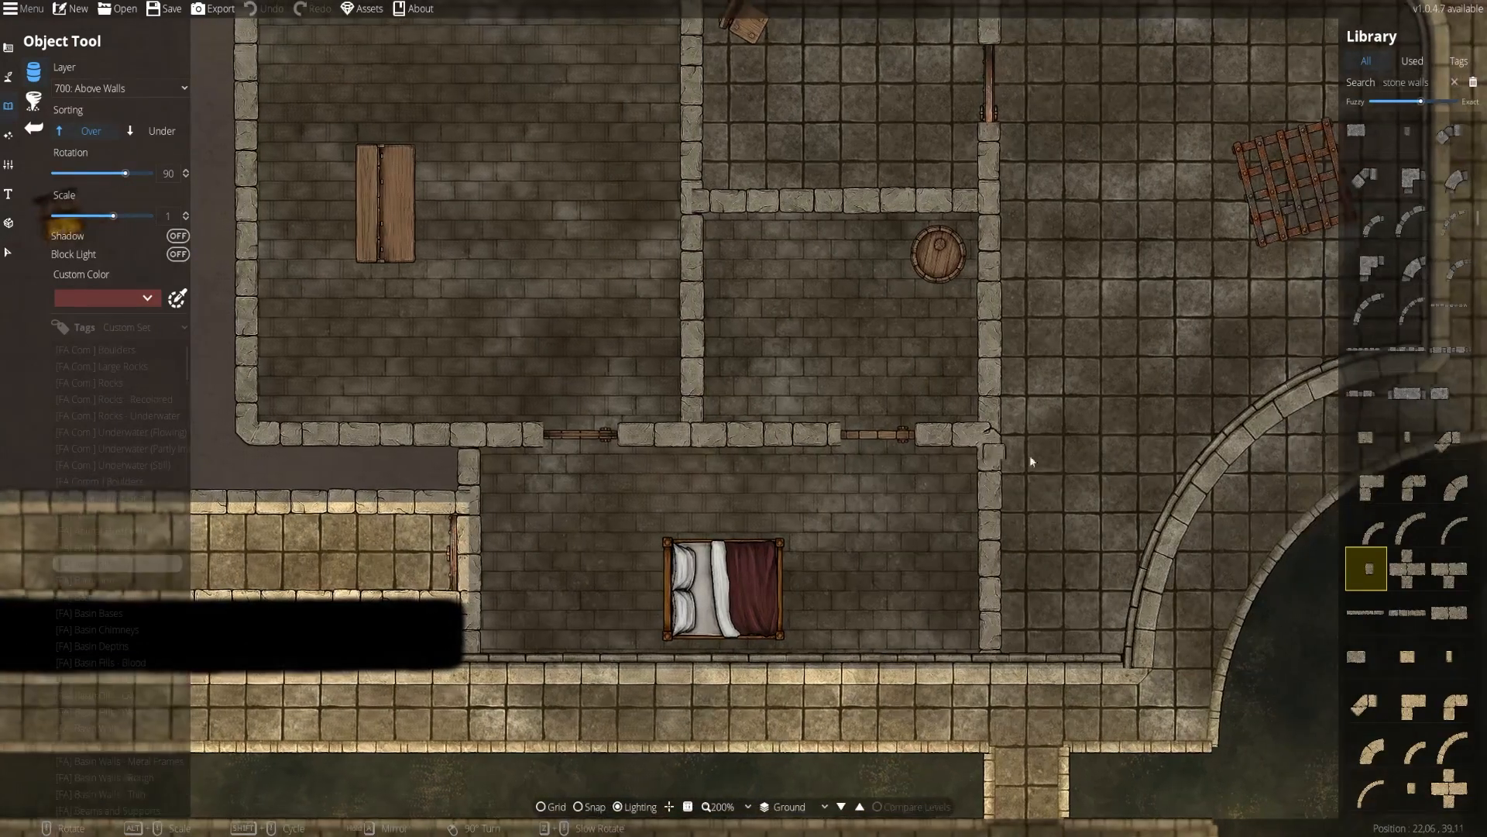
click(1456, 564)
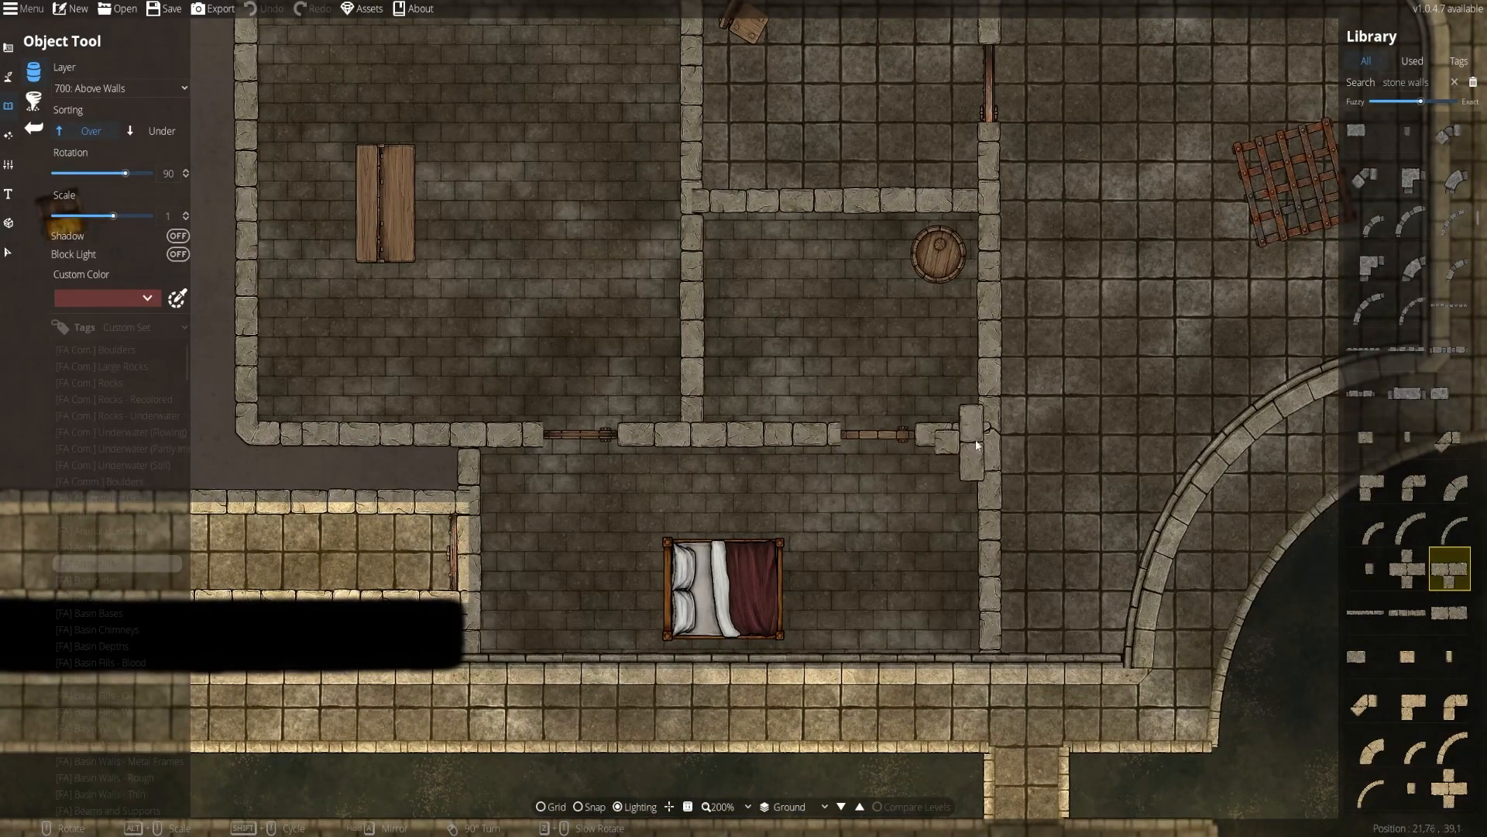
scroll(986, 432, up, 3)
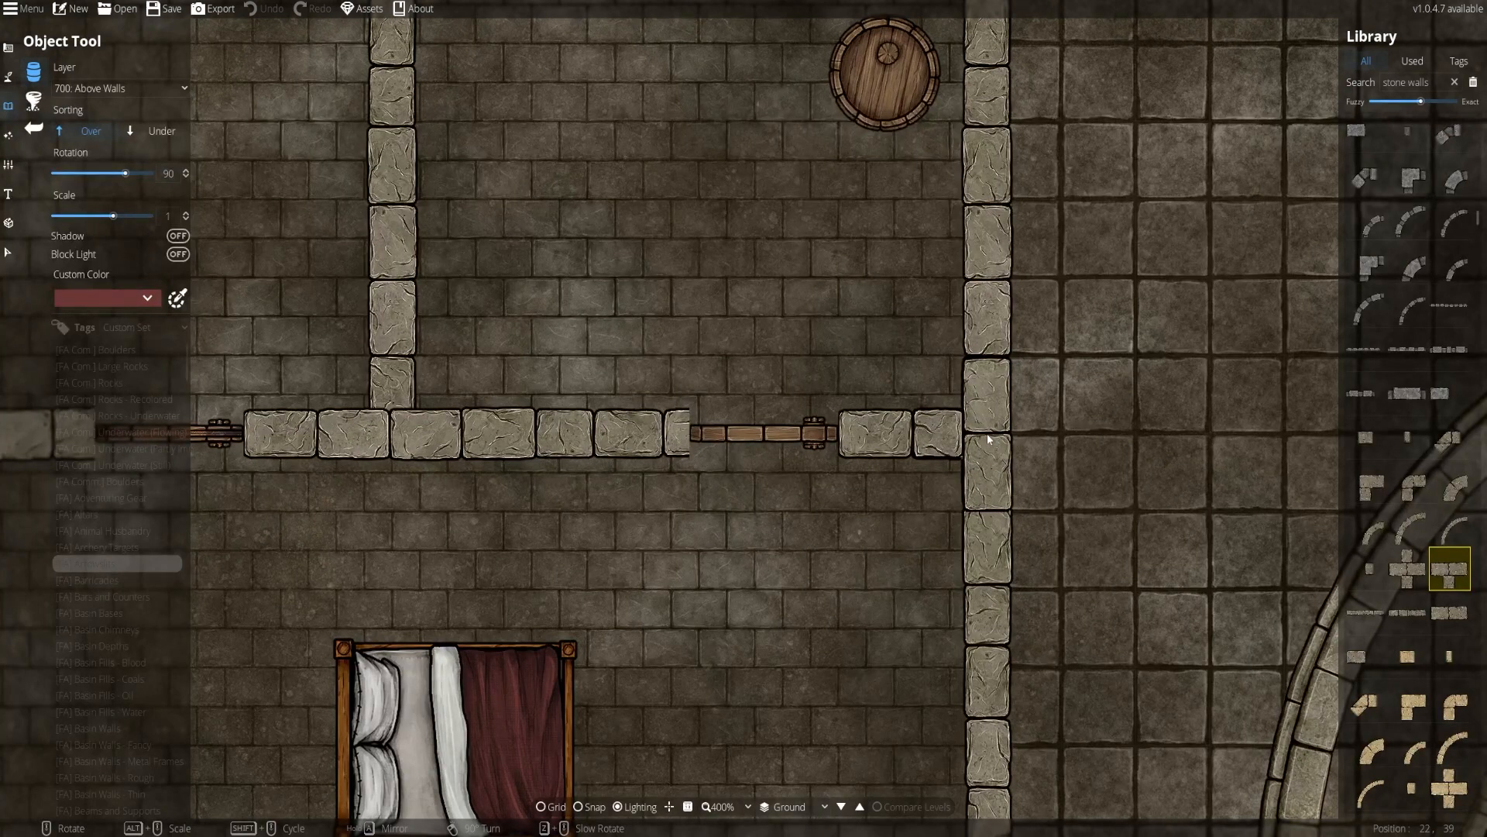
click(988, 440)
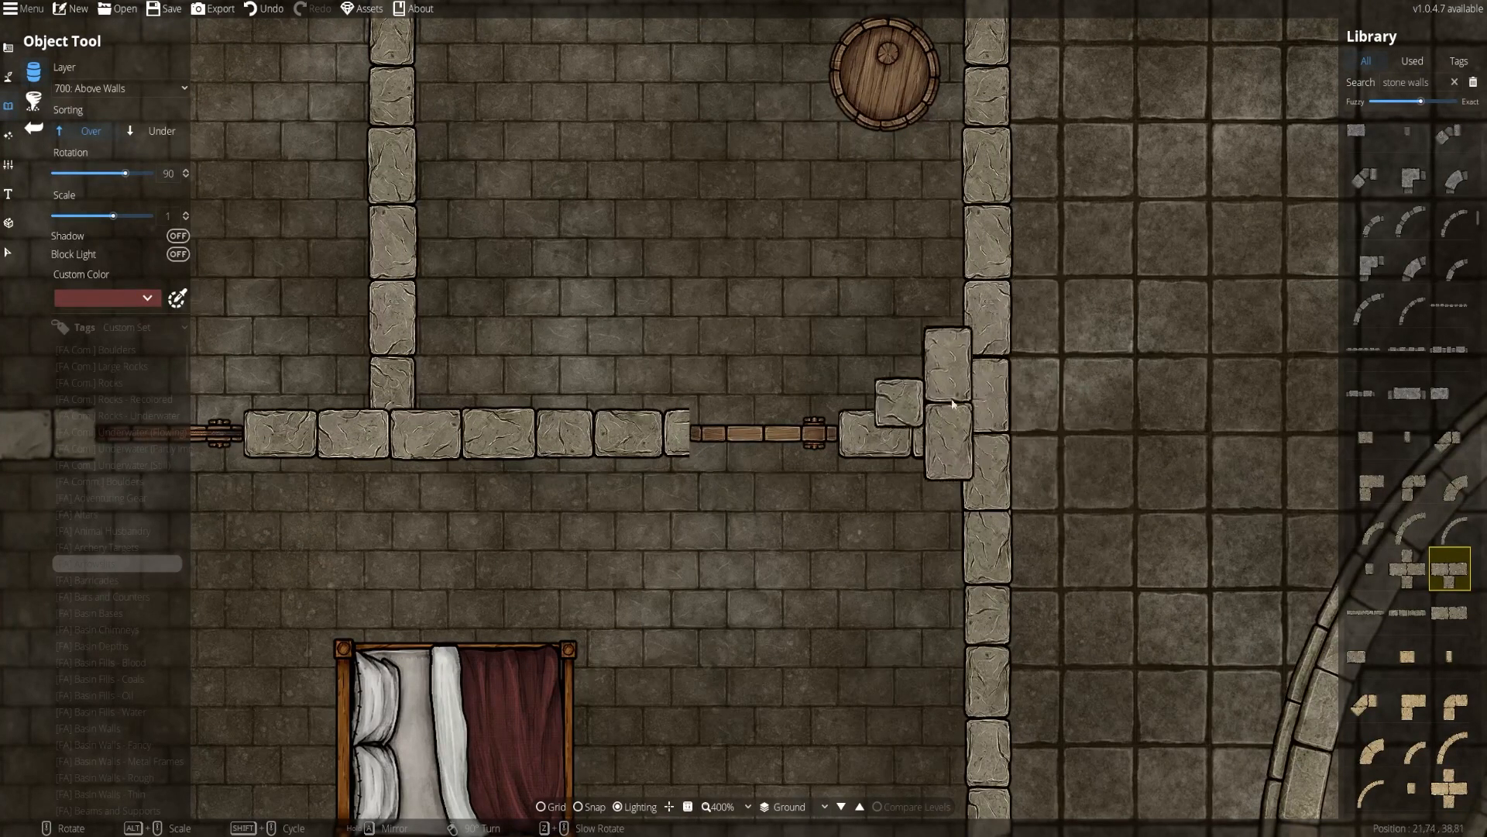
Place a single stone wall ending at scale 1.1 on the vertical wall below the junction, undoing the previous placement first
click(1365, 568)
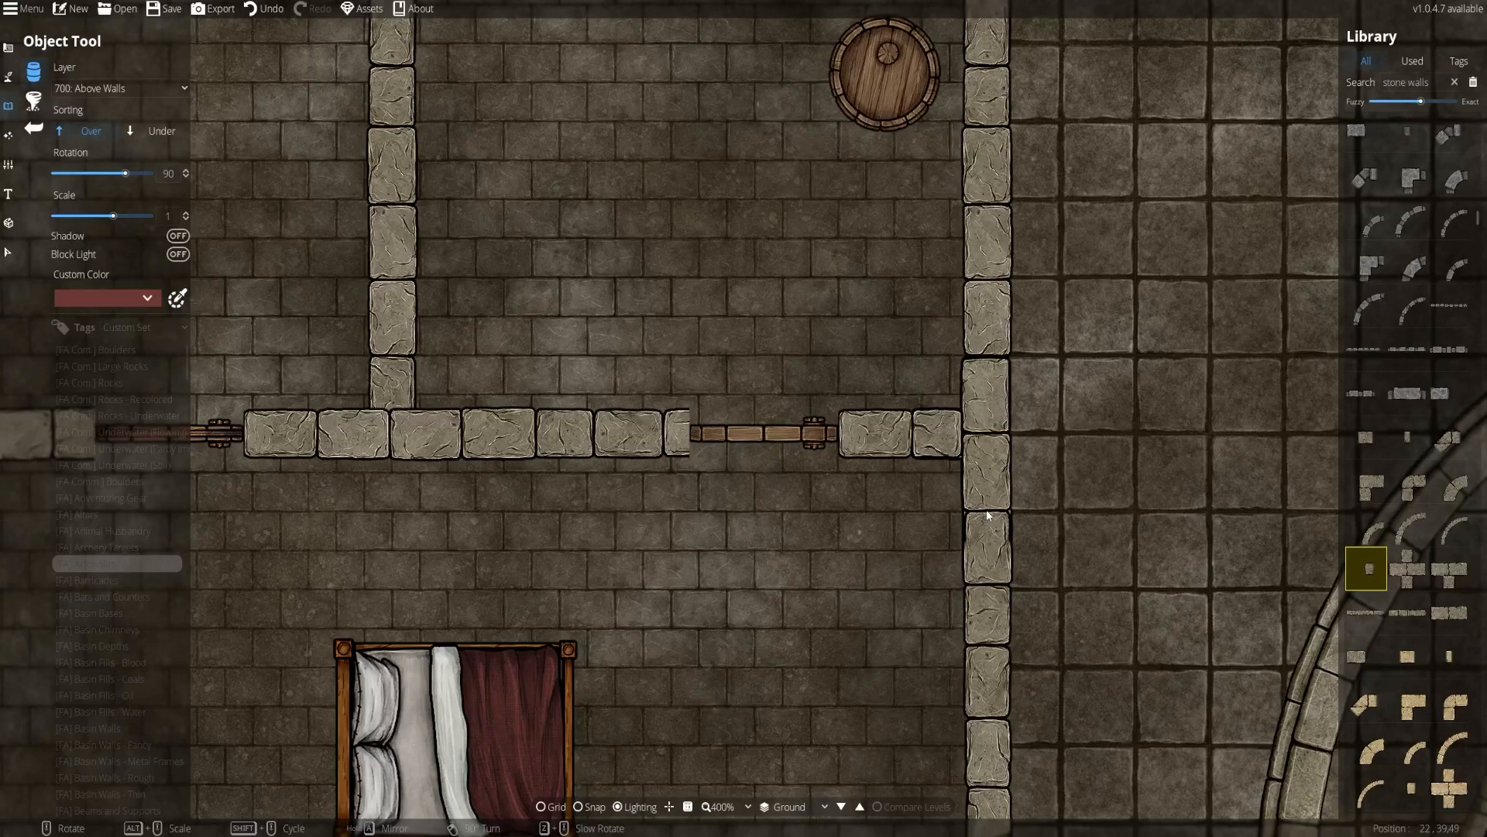
alt+scroll(988, 515, up, 1)
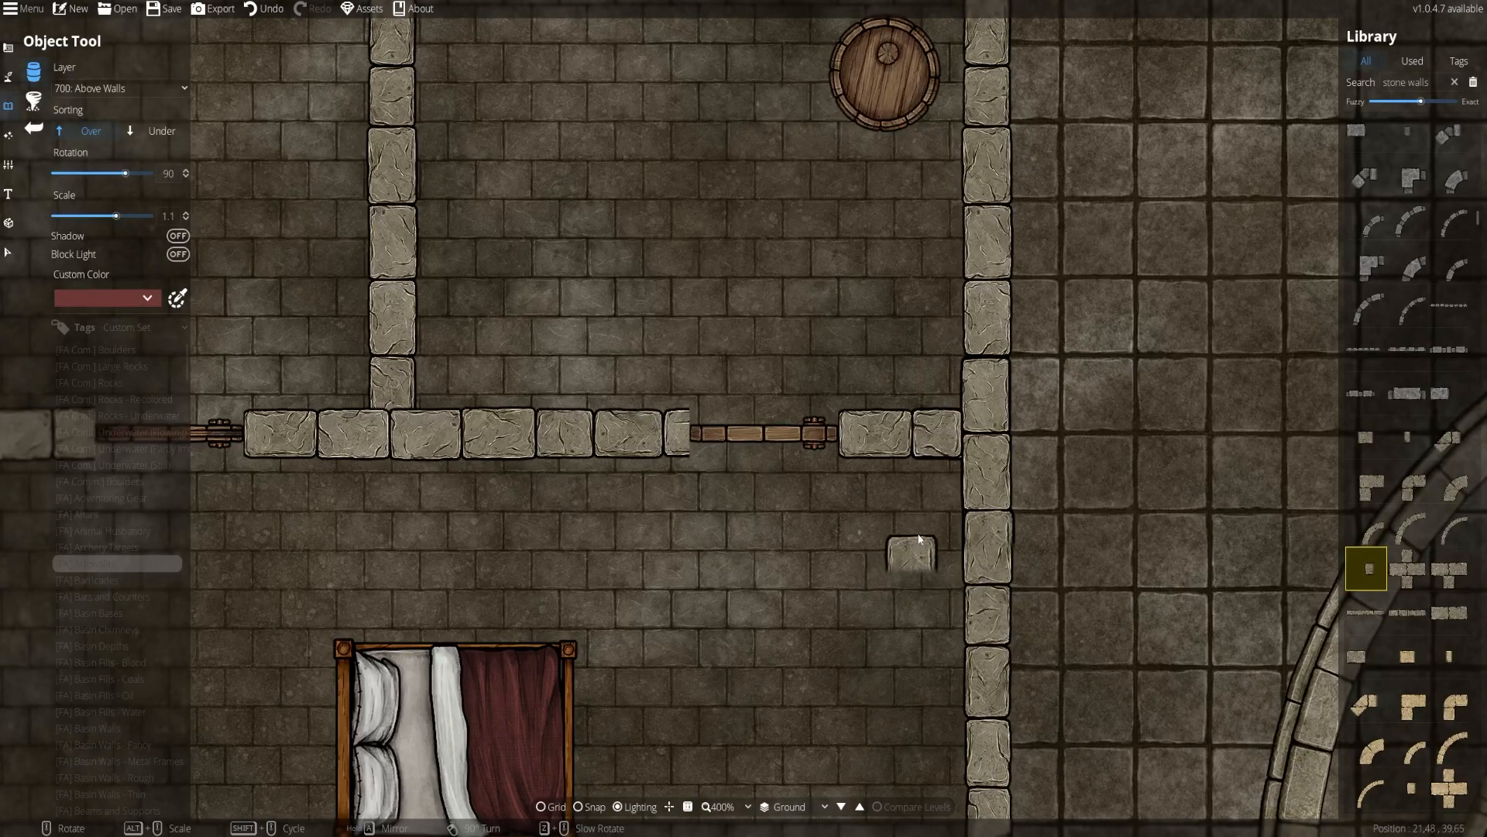
key(ctrl+z)
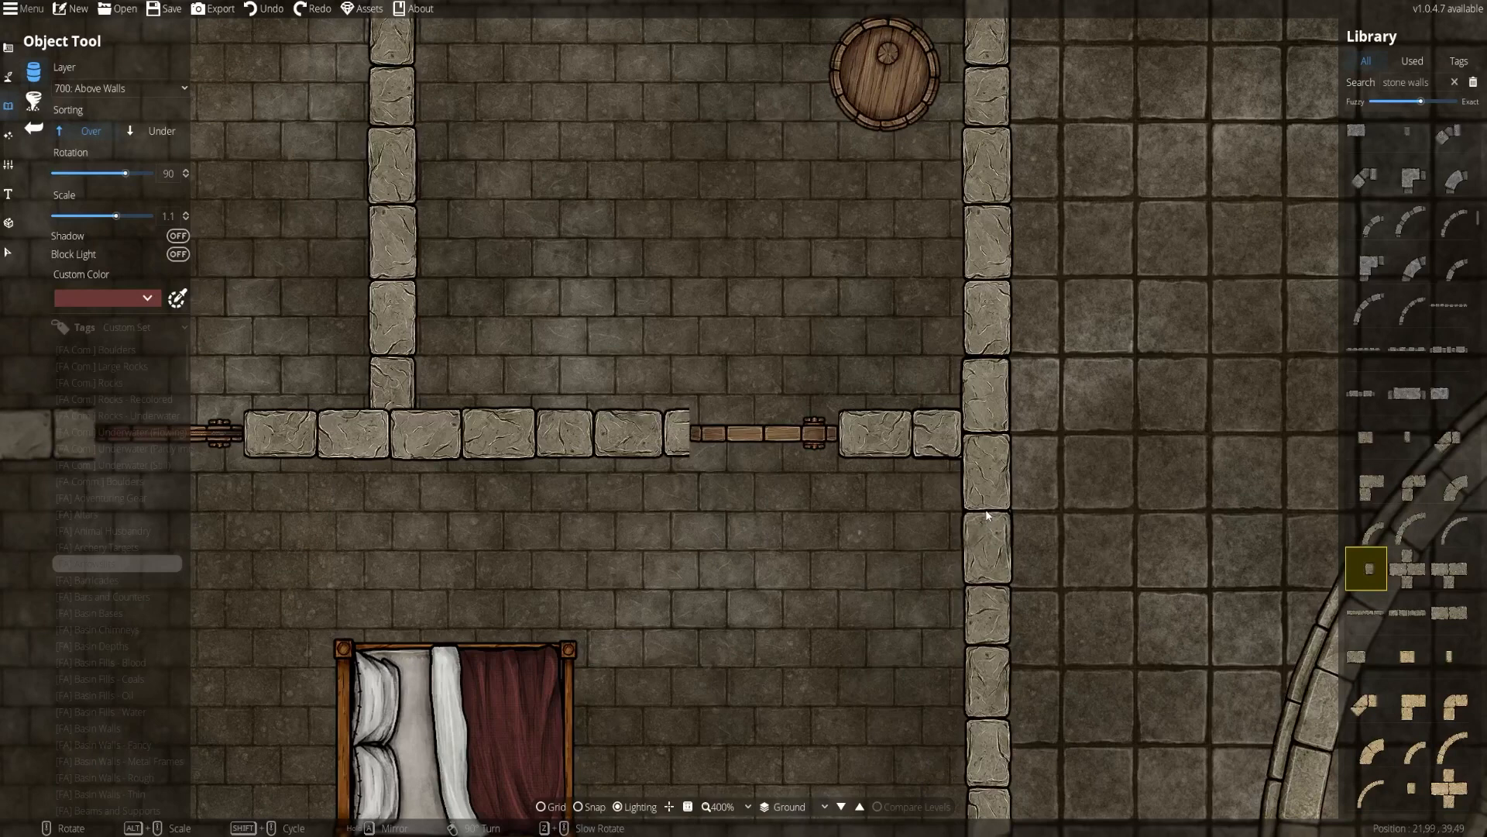
click(986, 514)
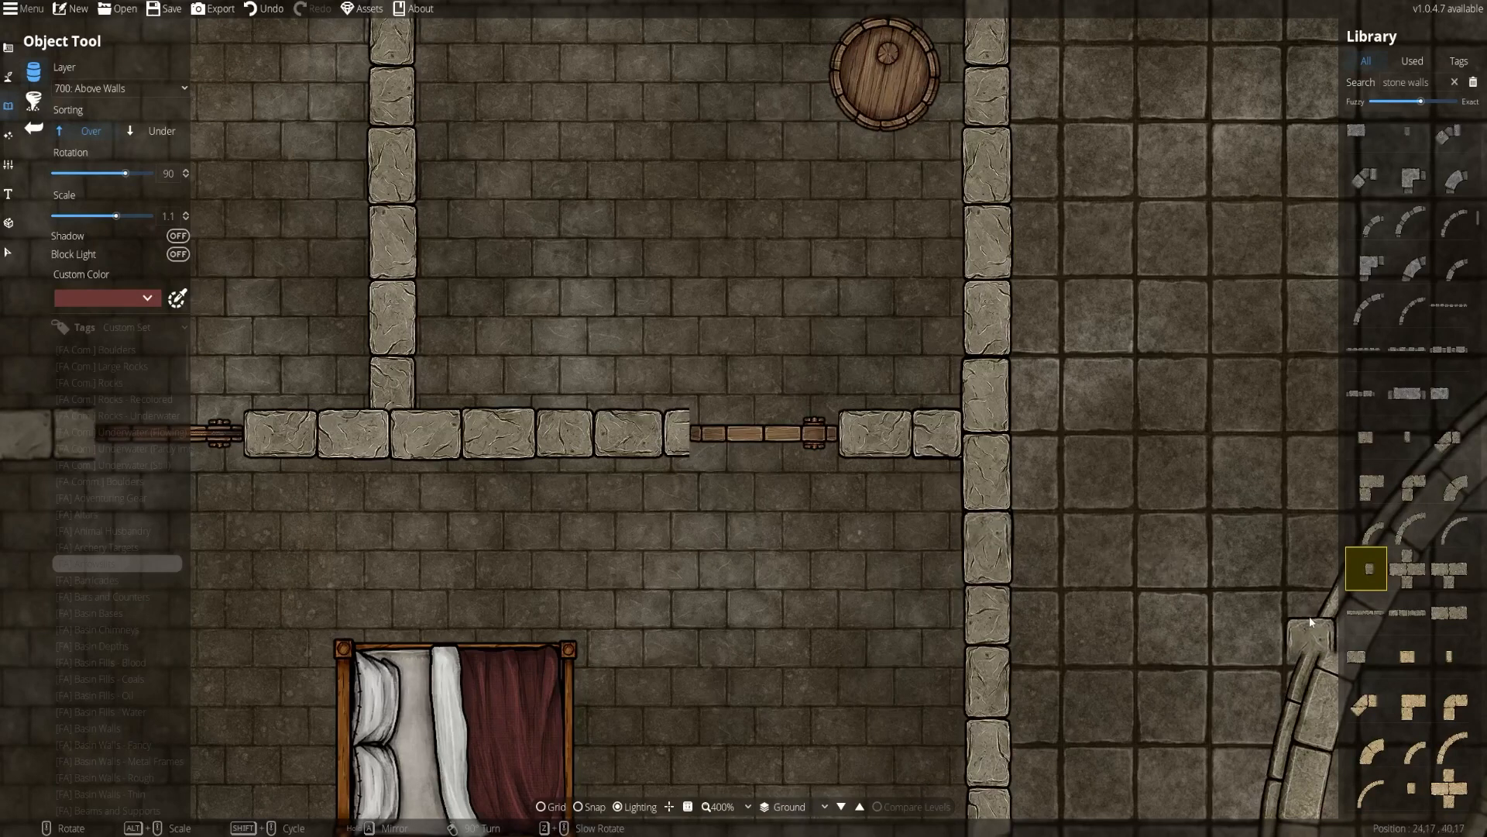
Try a straight four-stone wall segment over the vertical wall and, rotated to -180, over the horizontal wall between the doors
click(1402, 616)
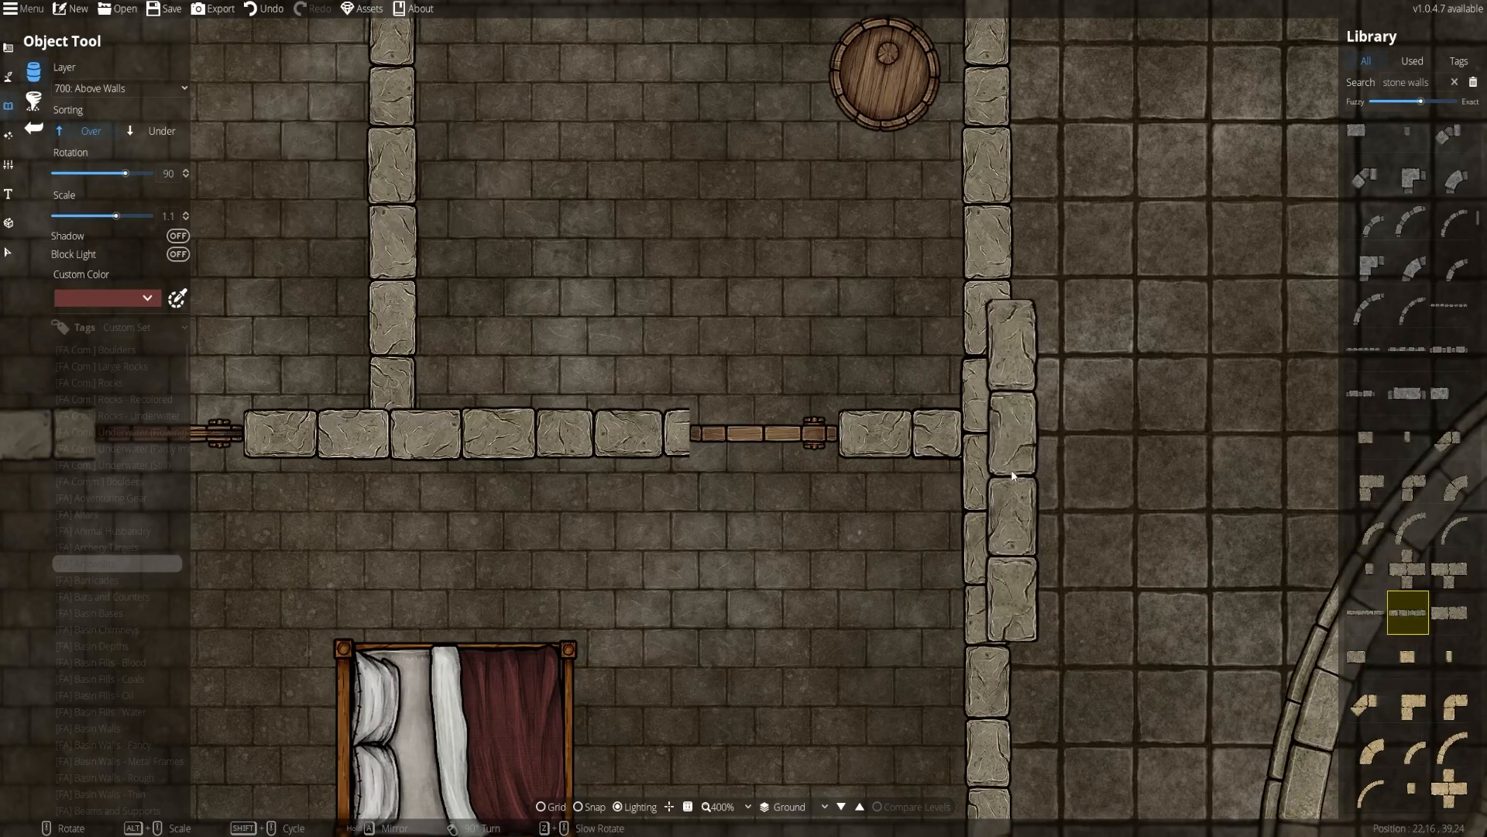
scroll(491, 481, down, 8)
scroll(446, 447, down, 1)
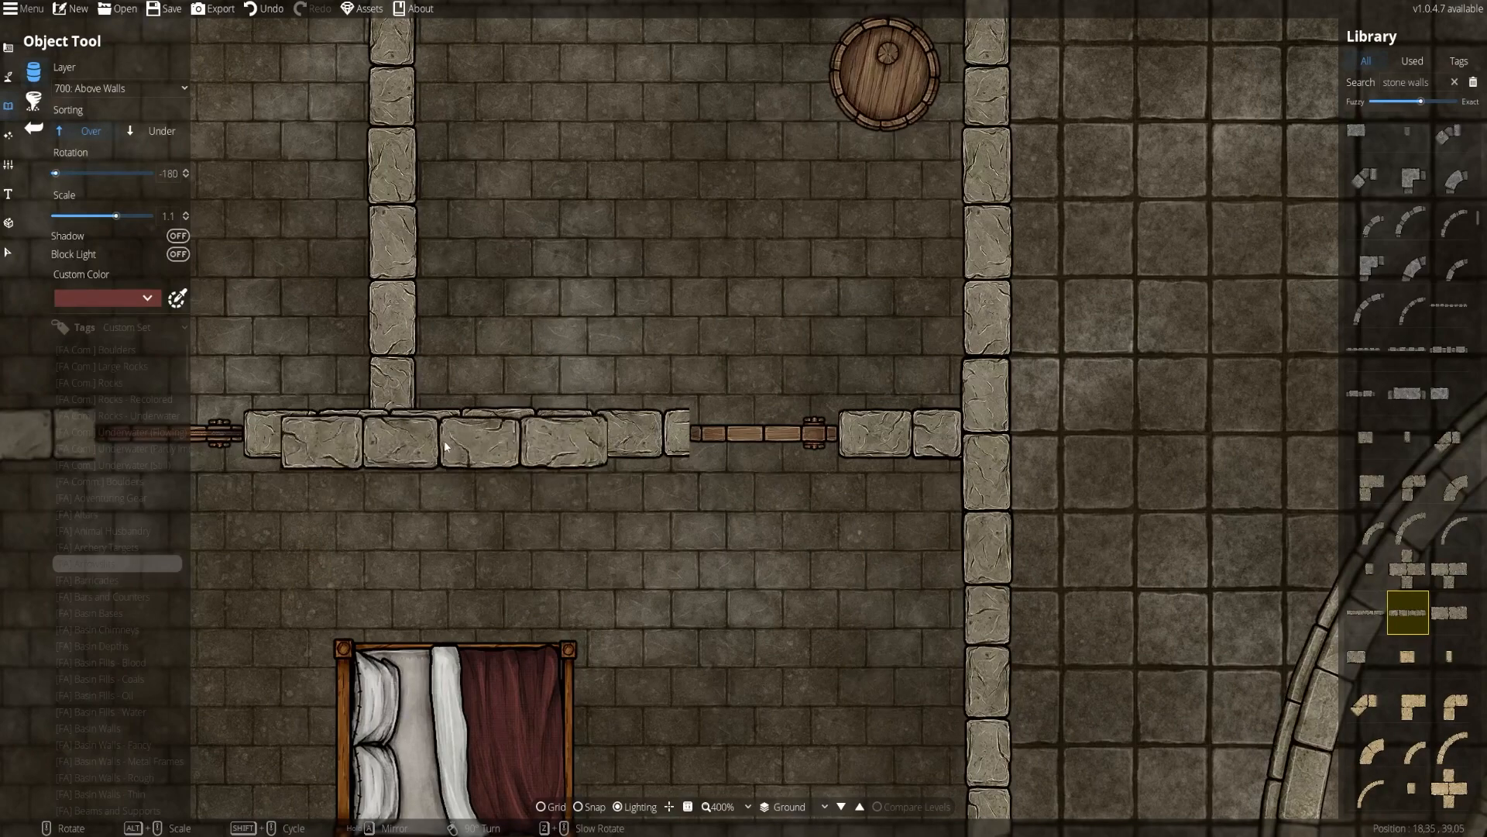
scroll(445, 447, down, 1)
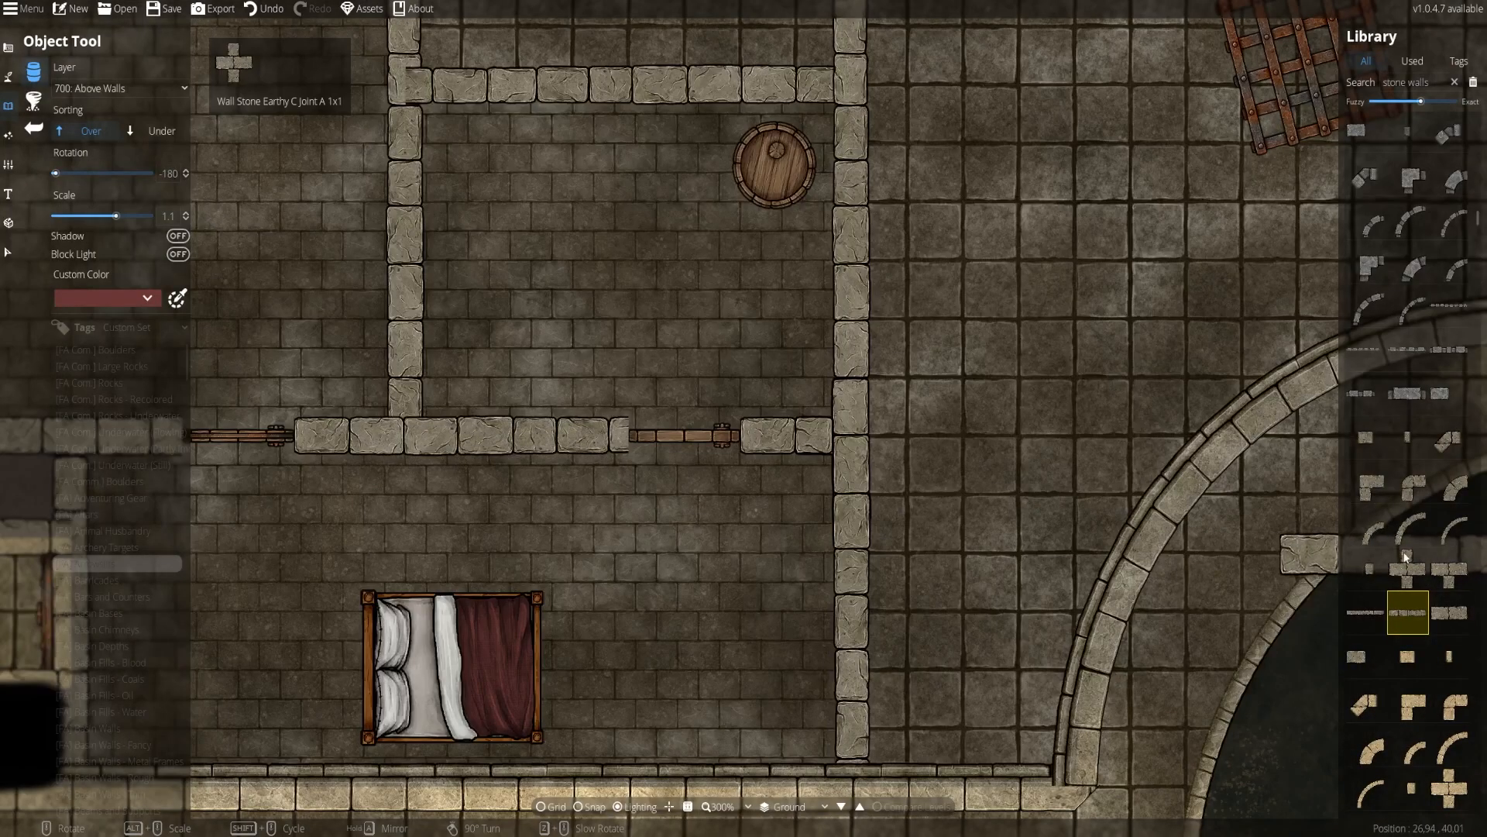
Select the T-shaped wall joint and examine the outer walls, wooden rooms and upper doorway of the large stone hall
click(1445, 570)
drag(708, 505, 948, 527)
drag(645, 389, 872, 448)
scroll(875, 649, down, 4)
drag(789, 518, 790, 317)
scroll(790, 326, up, 3)
drag(573, 285, 1082, 670)
drag(835, 187, 713, 594)
scroll(714, 593, down, 2)
drag(864, 310, 717, 709)
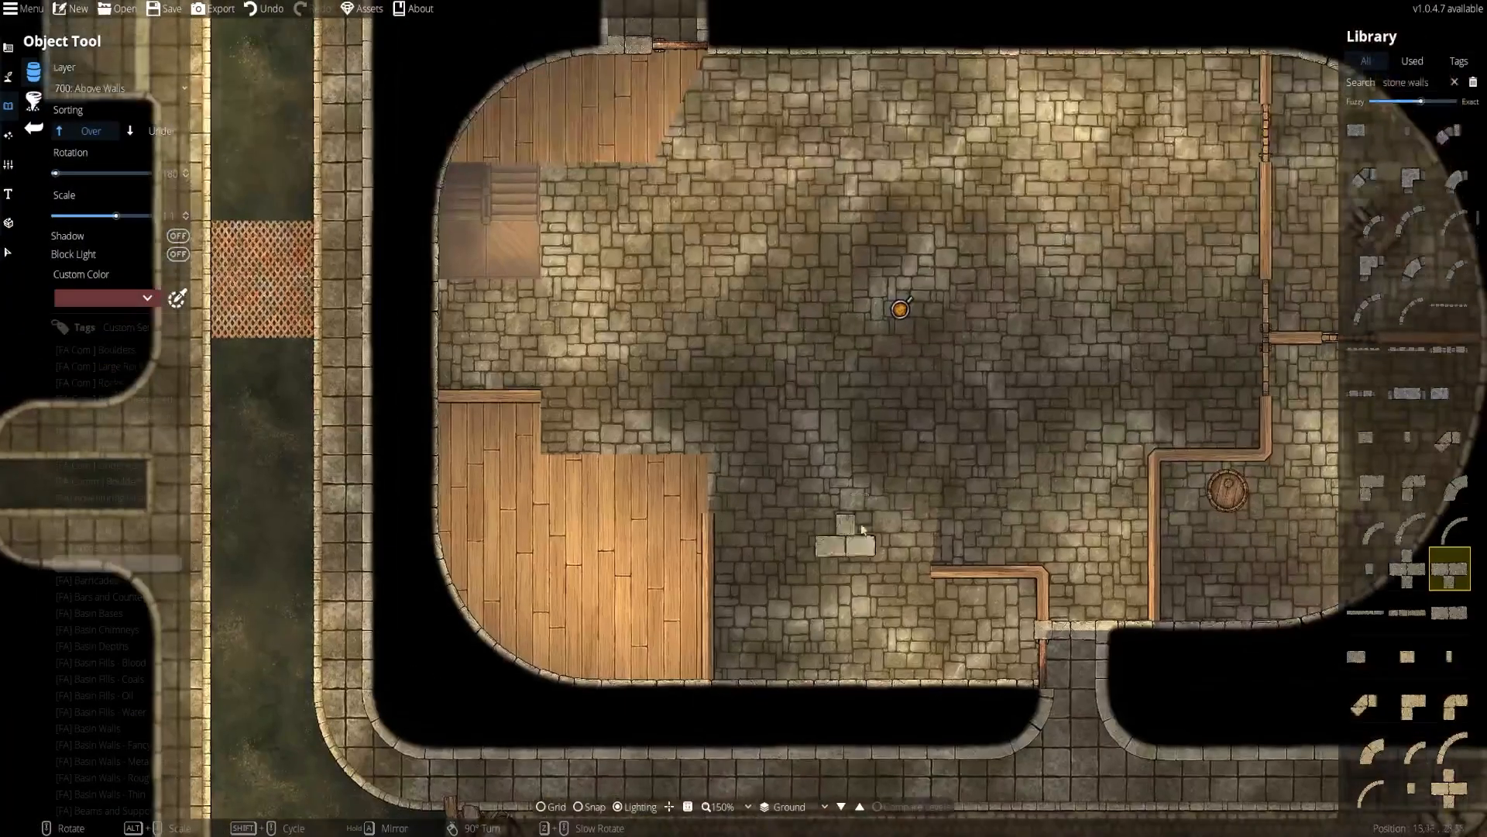
drag(843, 279, 419, 219)
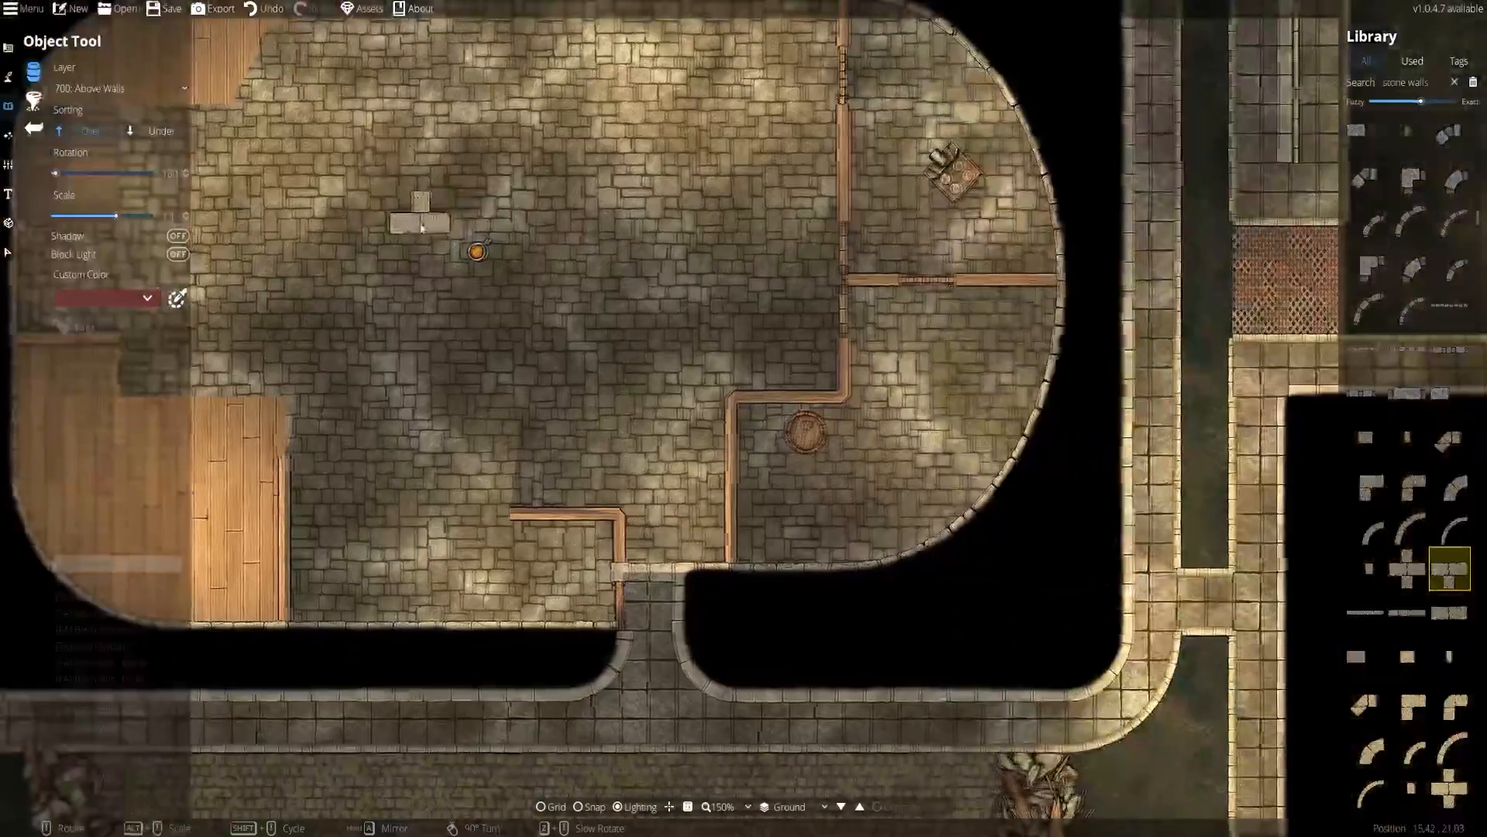
drag(434, 310, 935, 732)
scroll(568, 406, up, 3)
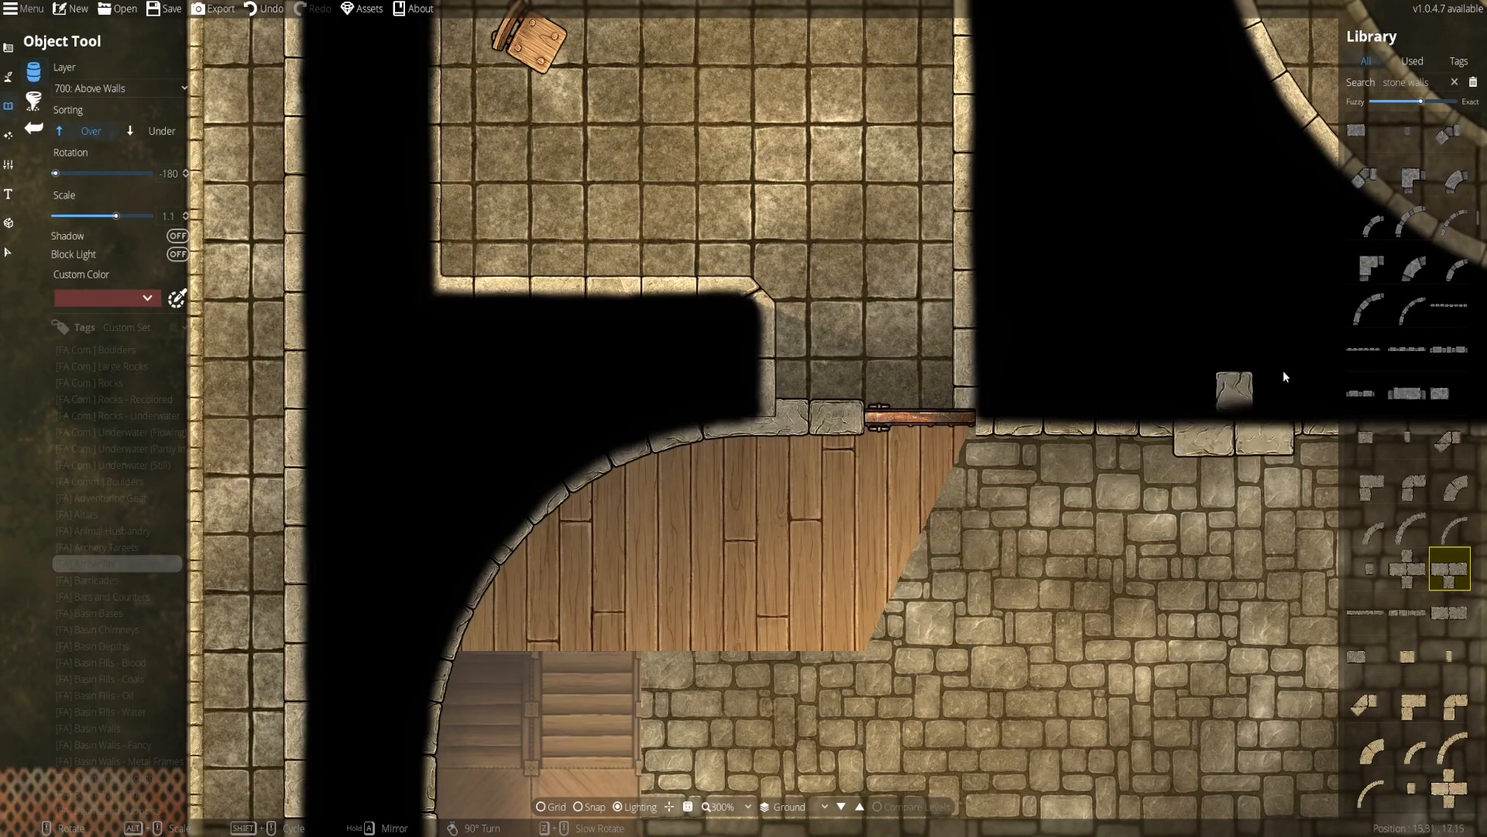
Search the object library for "pillar" and preview a square stone pillar at scale 0.7 near the hall's upper door
drag(1431, 83, 995, 116)
text(p)
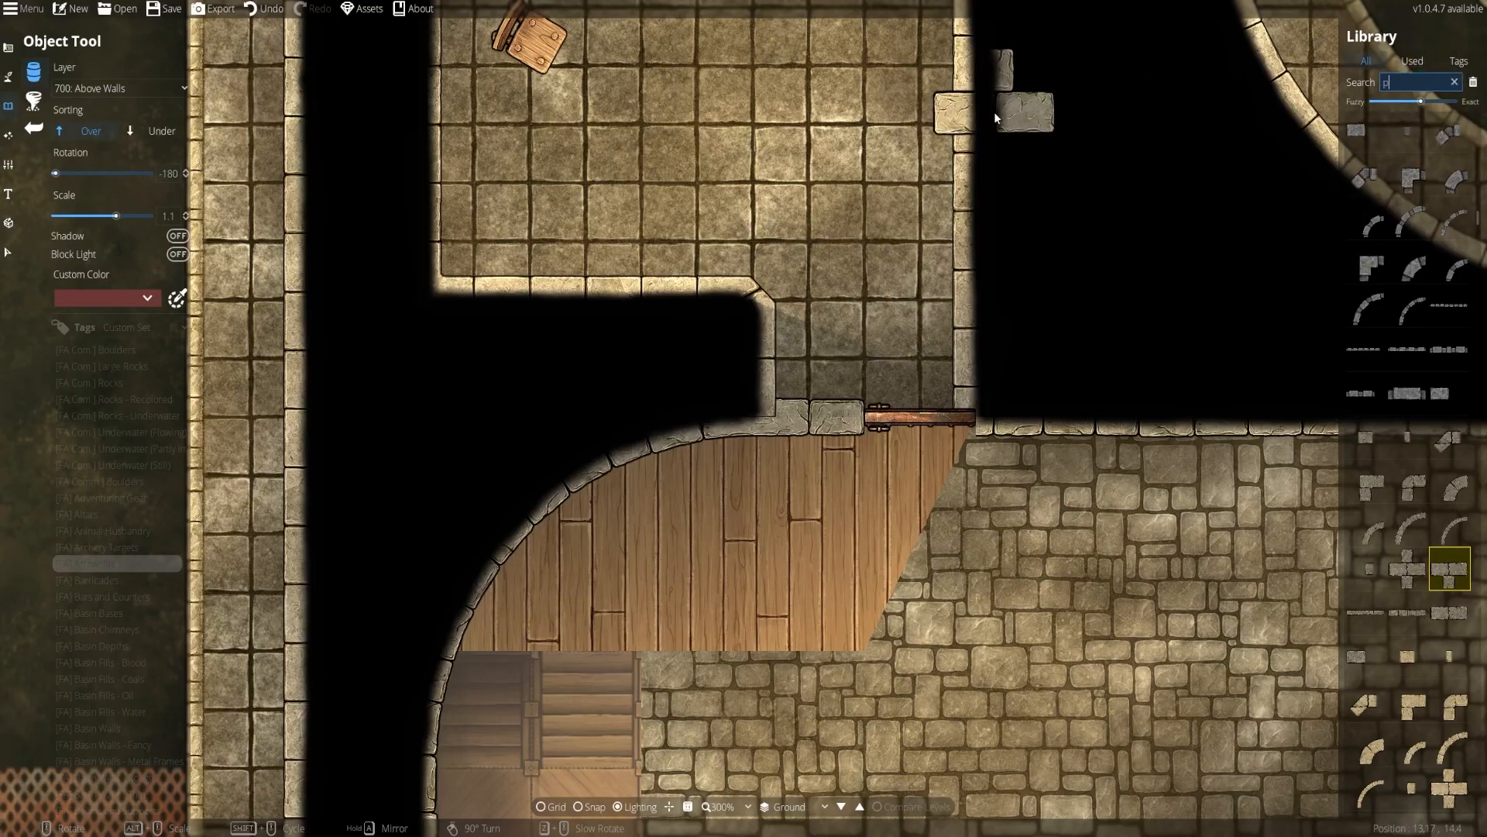
text(illar)
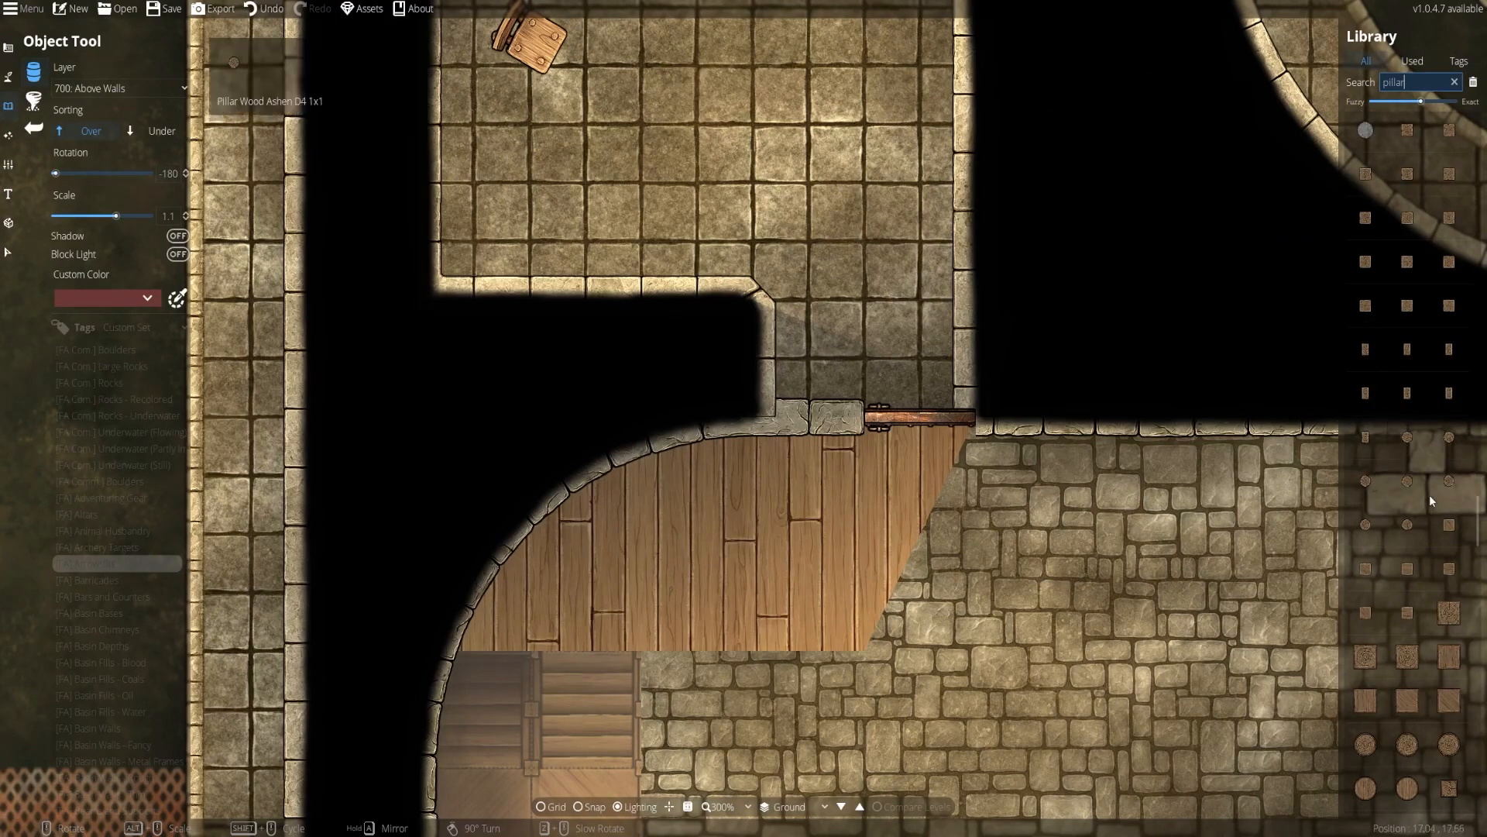
scroll(1437, 543, down, 6)
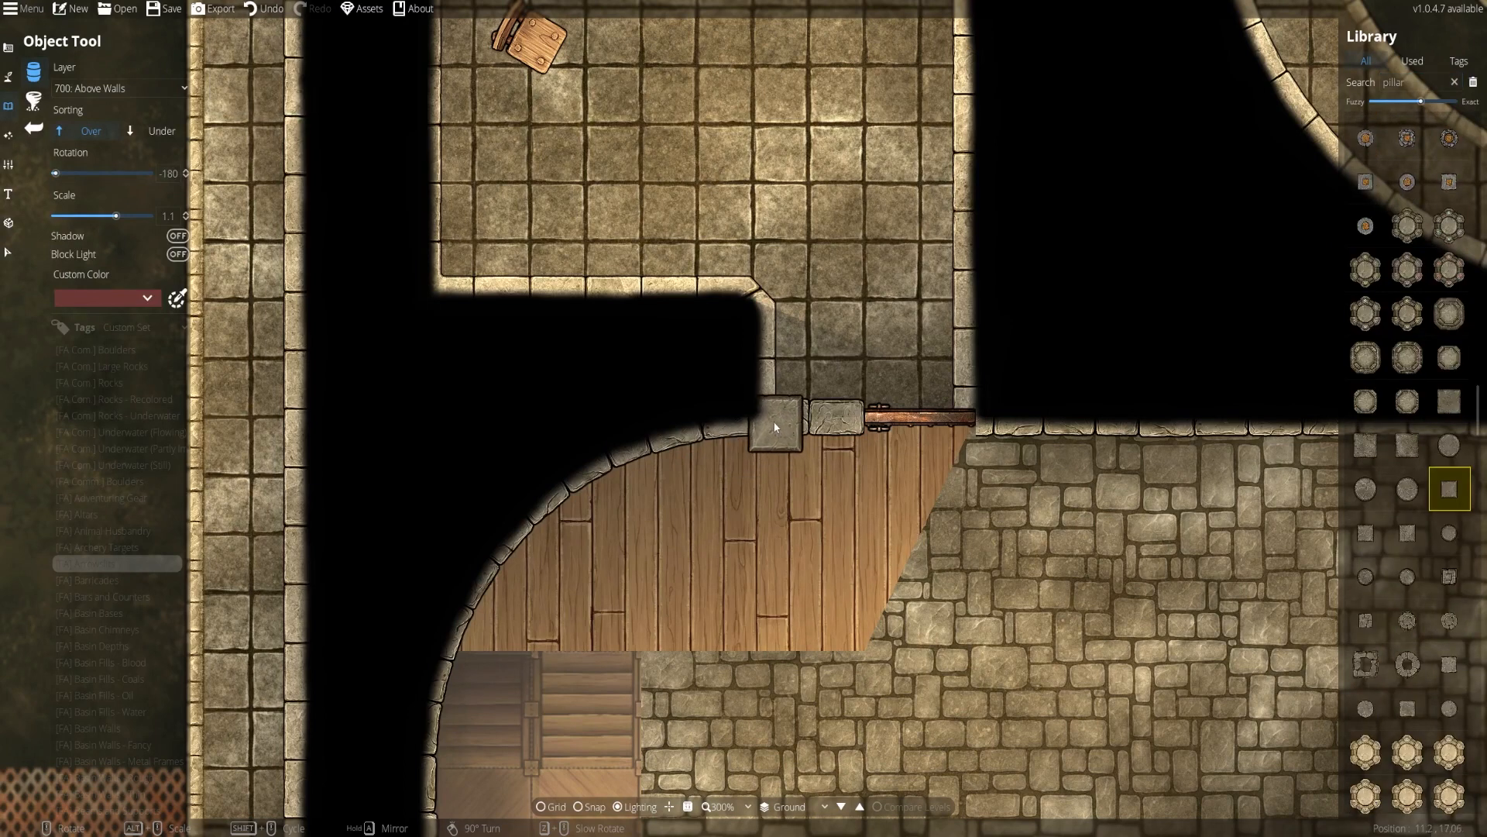
scroll(770, 422, down, 1)
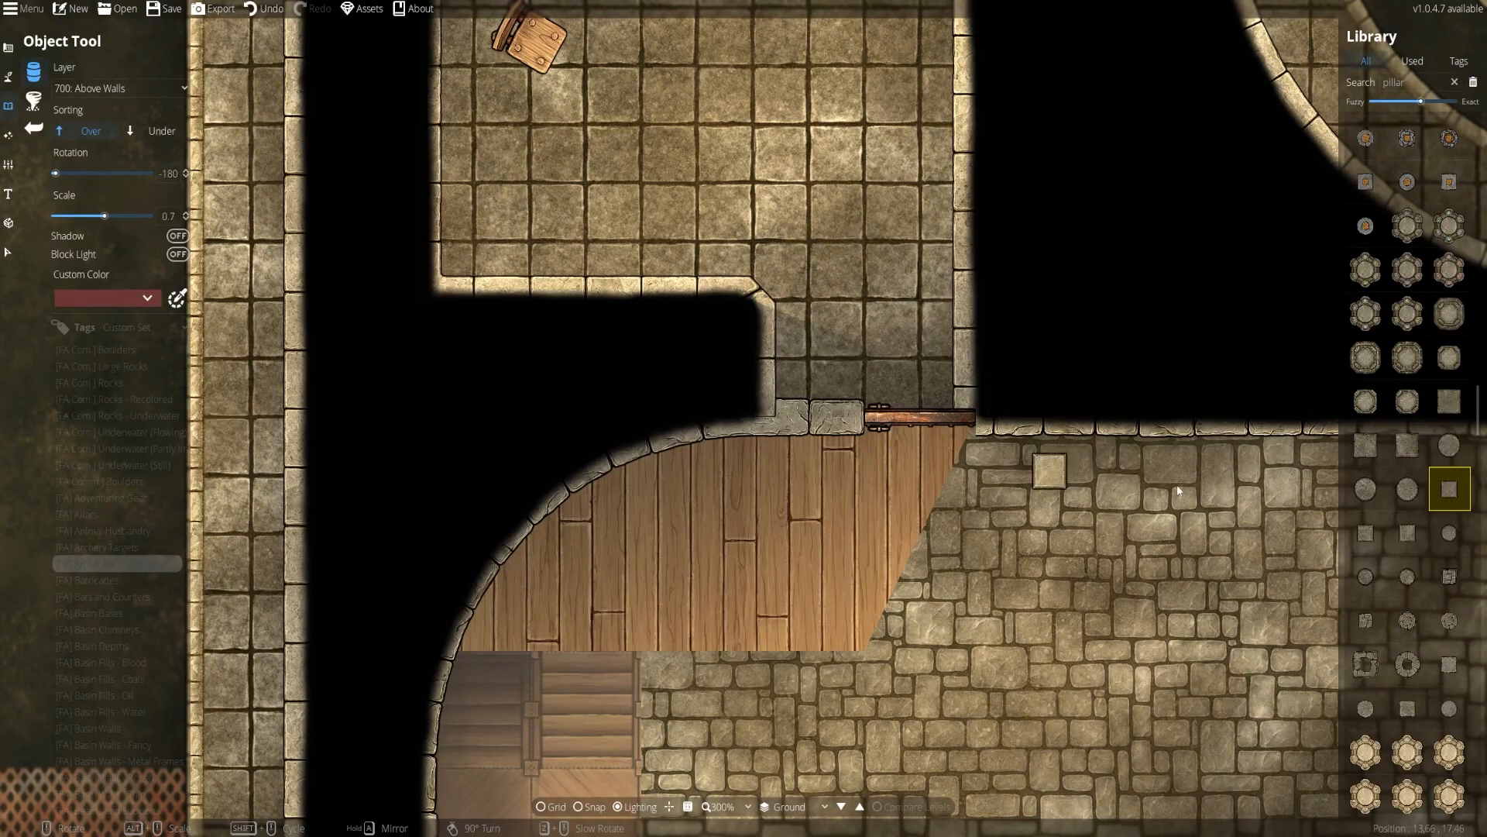
Compare other square stone pillars over the wall beside the hall's door, at scale 0.5 and 0.8
click(1366, 445)
scroll(770, 429, down, 2)
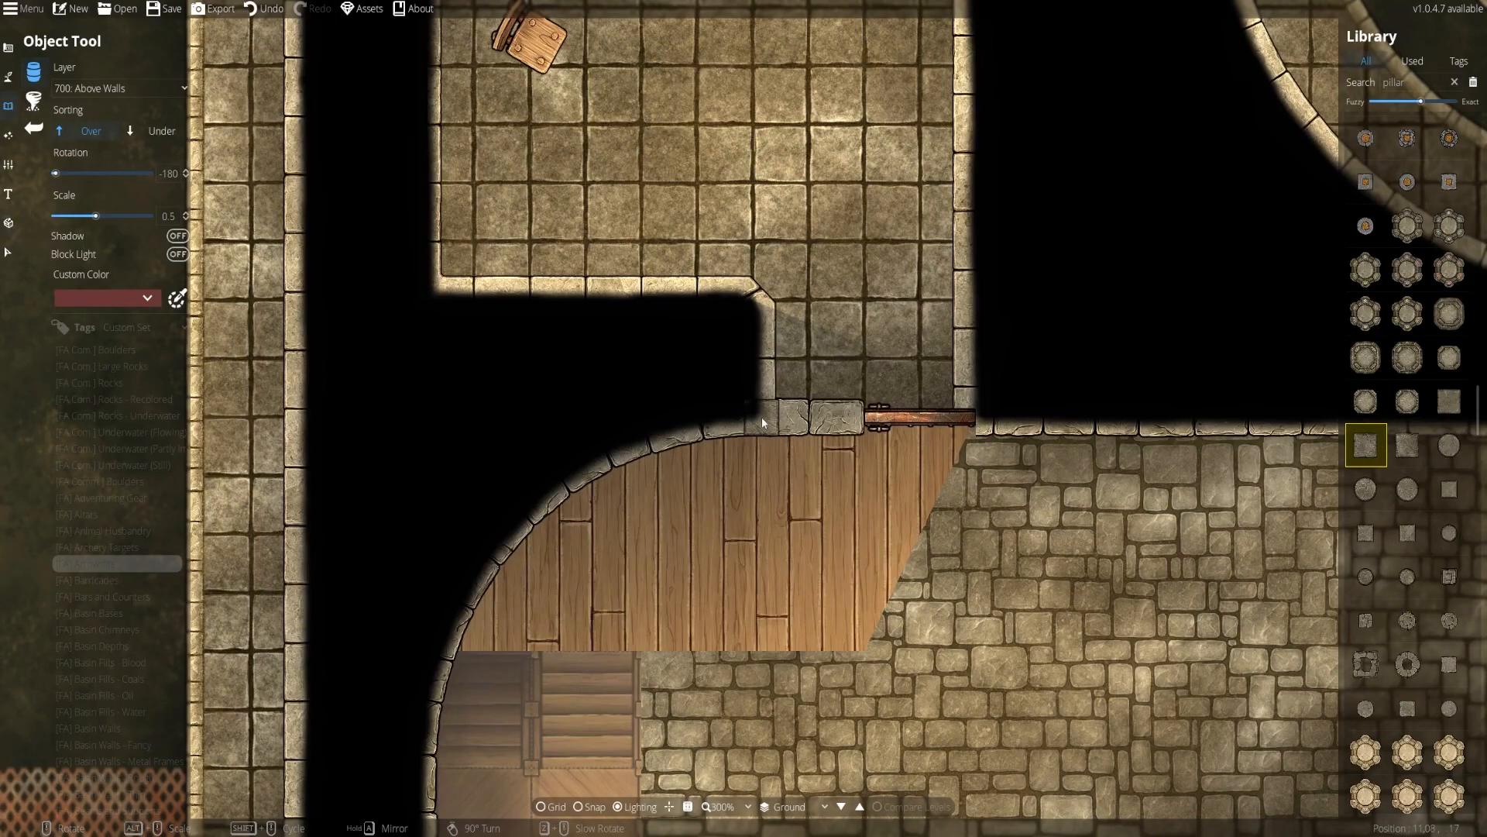
scroll(1426, 450, up, 6)
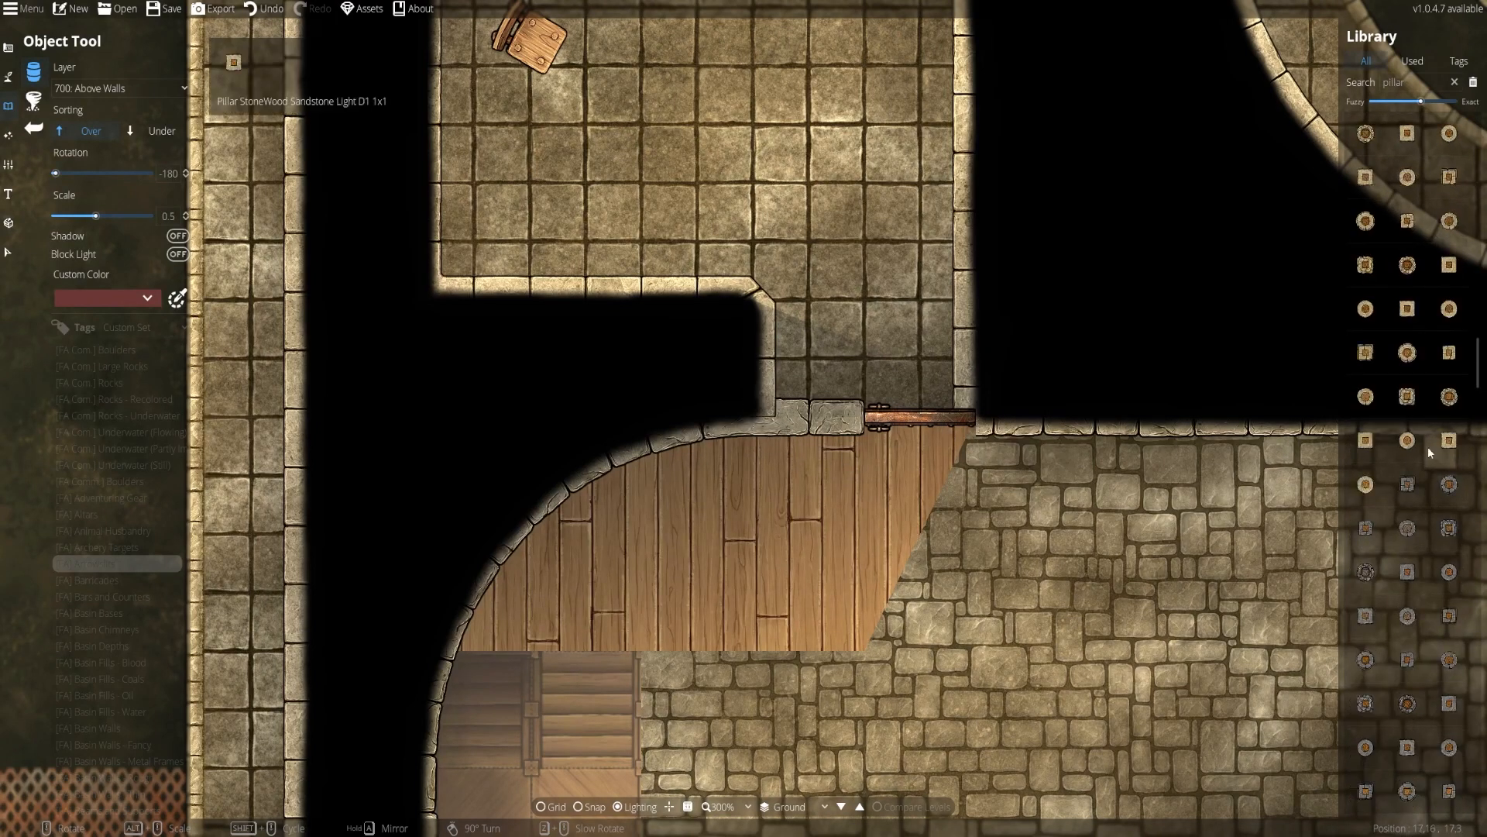
scroll(1428, 446, down, 5)
click(1448, 512)
shift+scroll(785, 434, down, 18)
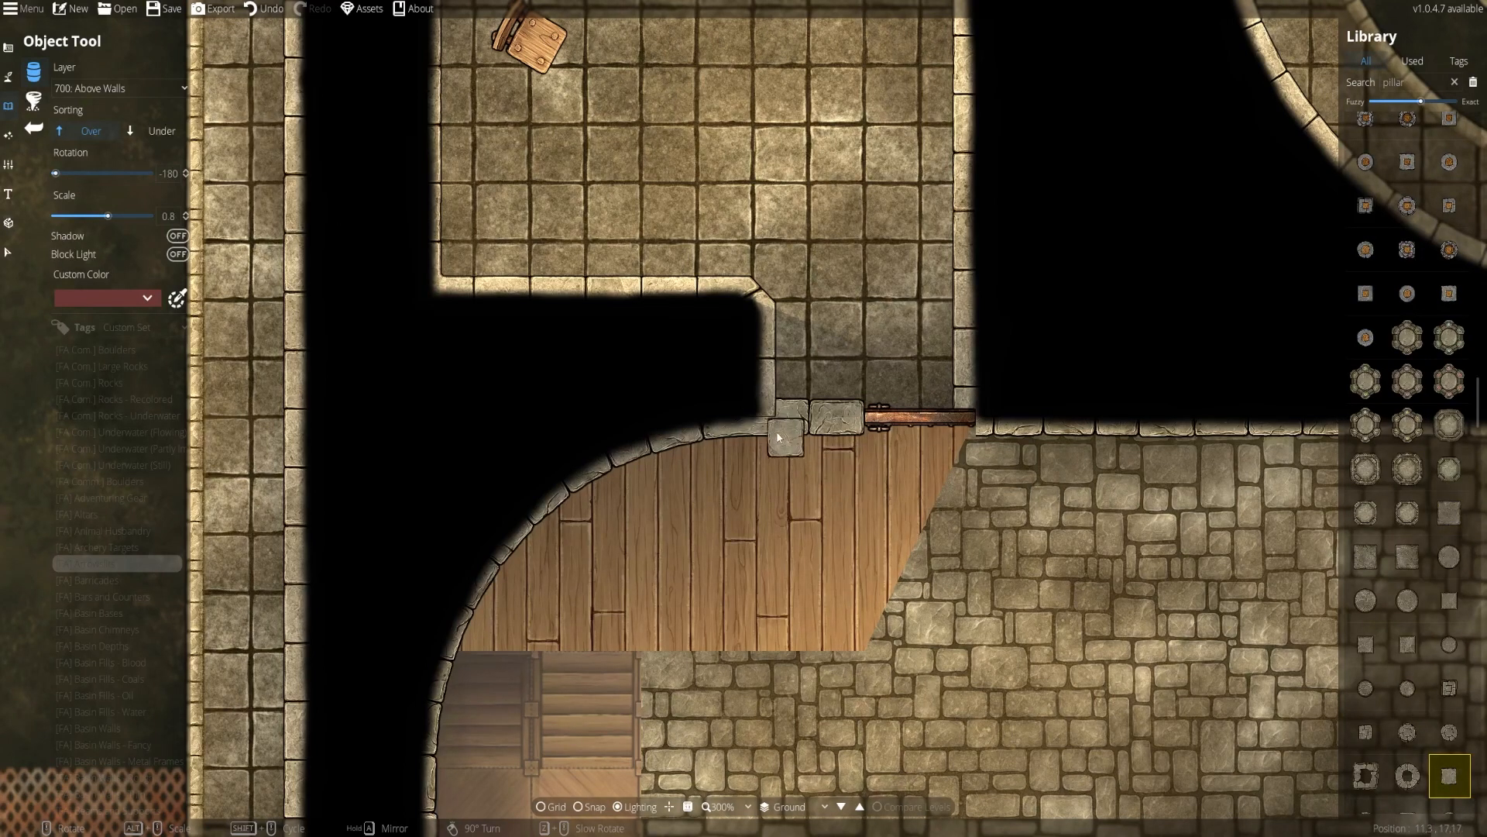
Examine the walls around the stone hall, from its upper door to the canal walkways at its southeast side
drag(843, 517, 721, 452)
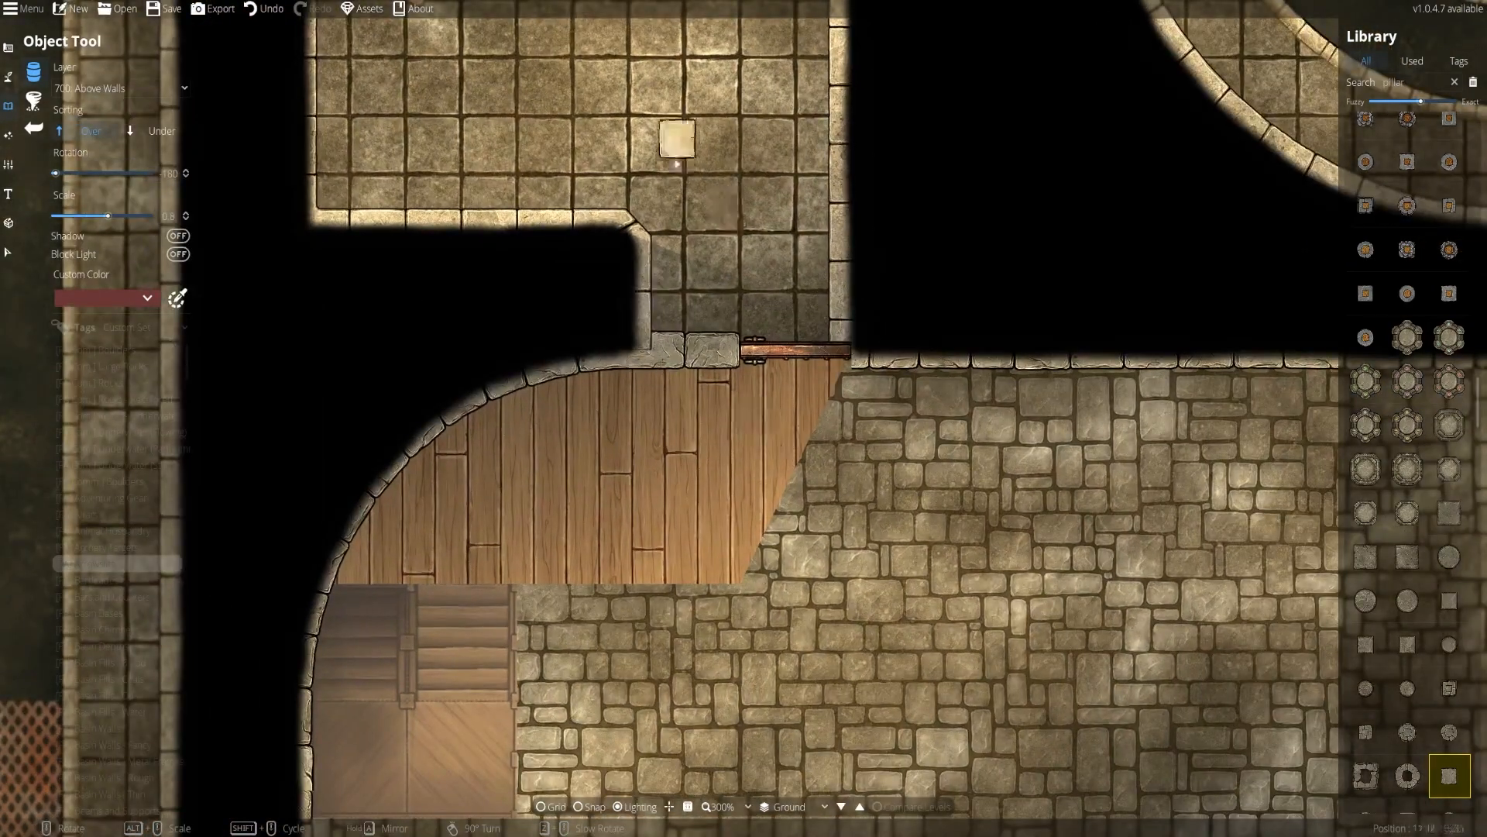
drag(677, 163, 450, 701)
drag(509, 401, 710, 550)
drag(436, 337, 675, 507)
drag(756, 348, 617, 432)
ctrl+scroll(616, 432, down, 1)
drag(764, 298, 725, 572)
drag(782, 434, 105, 53)
drag(463, 713, 434, 301)
drag(1031, 328, 246, 439)
drag(874, 132, 744, 382)
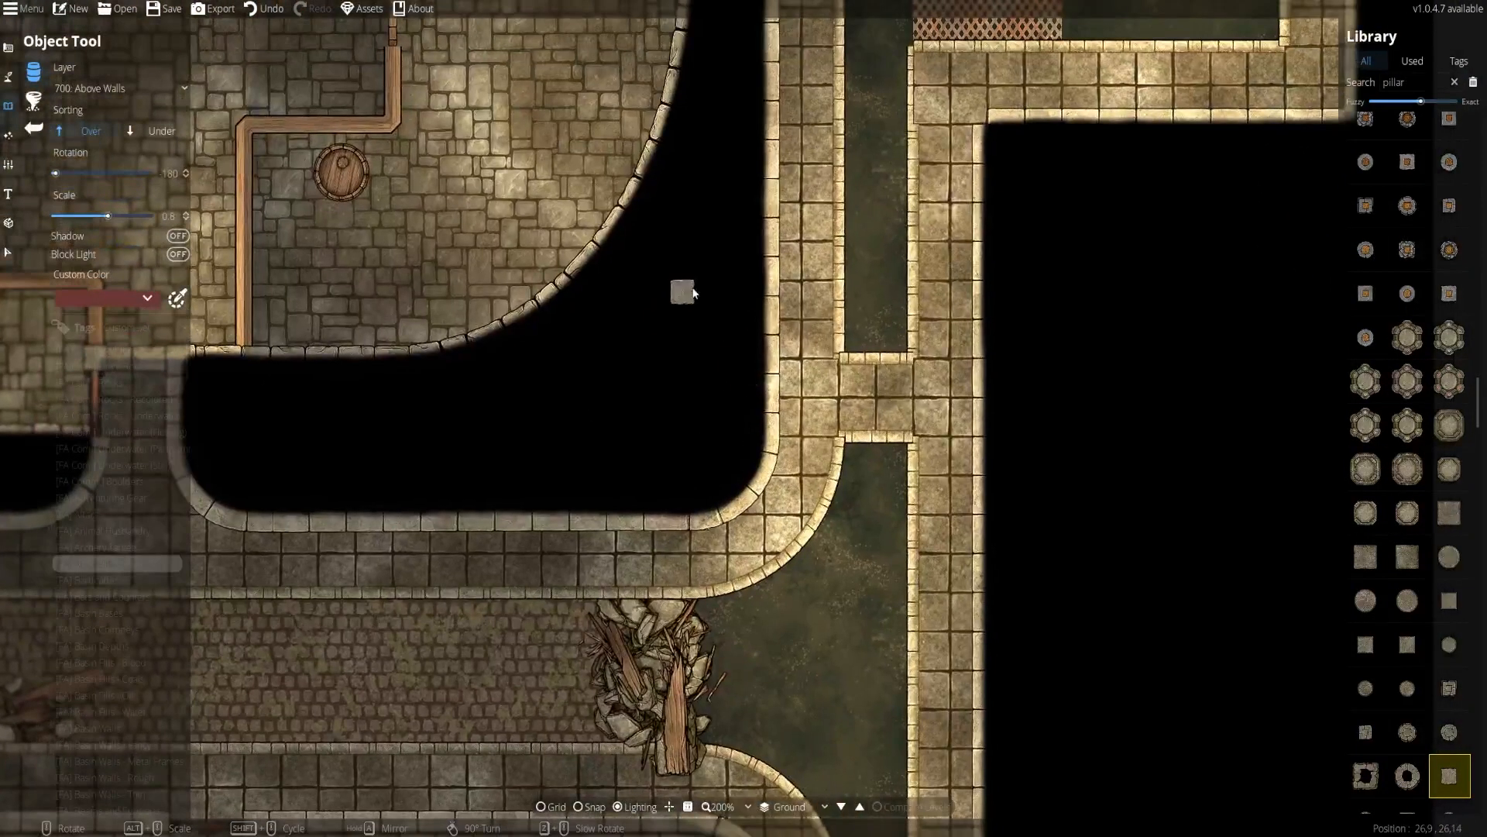
Examine the eastern canals around the rusty grate and the rubble-blocked corridor below the stone hall
drag(886, 157, 869, 364)
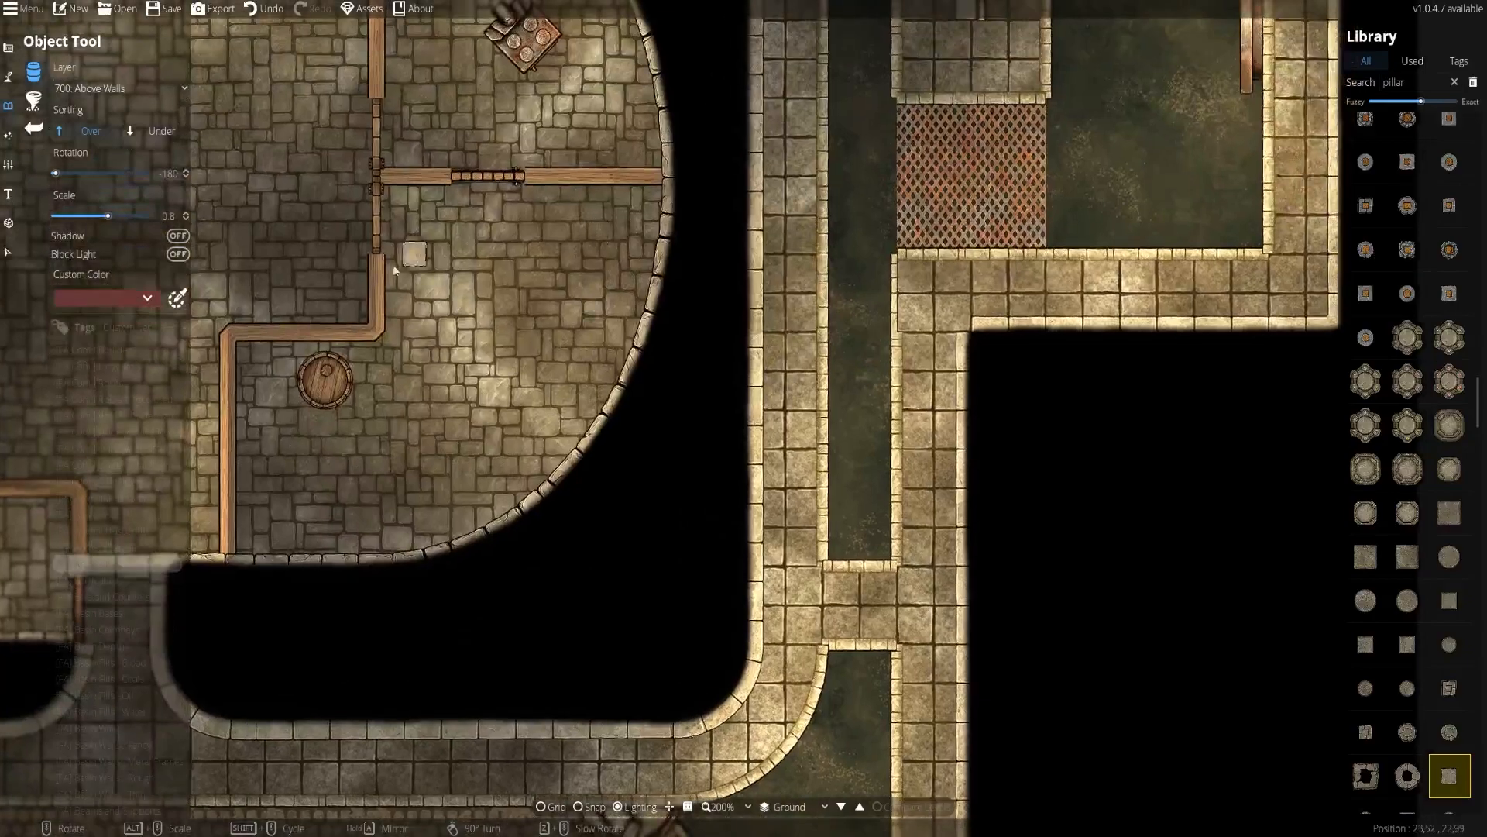
drag(409, 413, 690, 428)
drag(1044, 338, 536, 480)
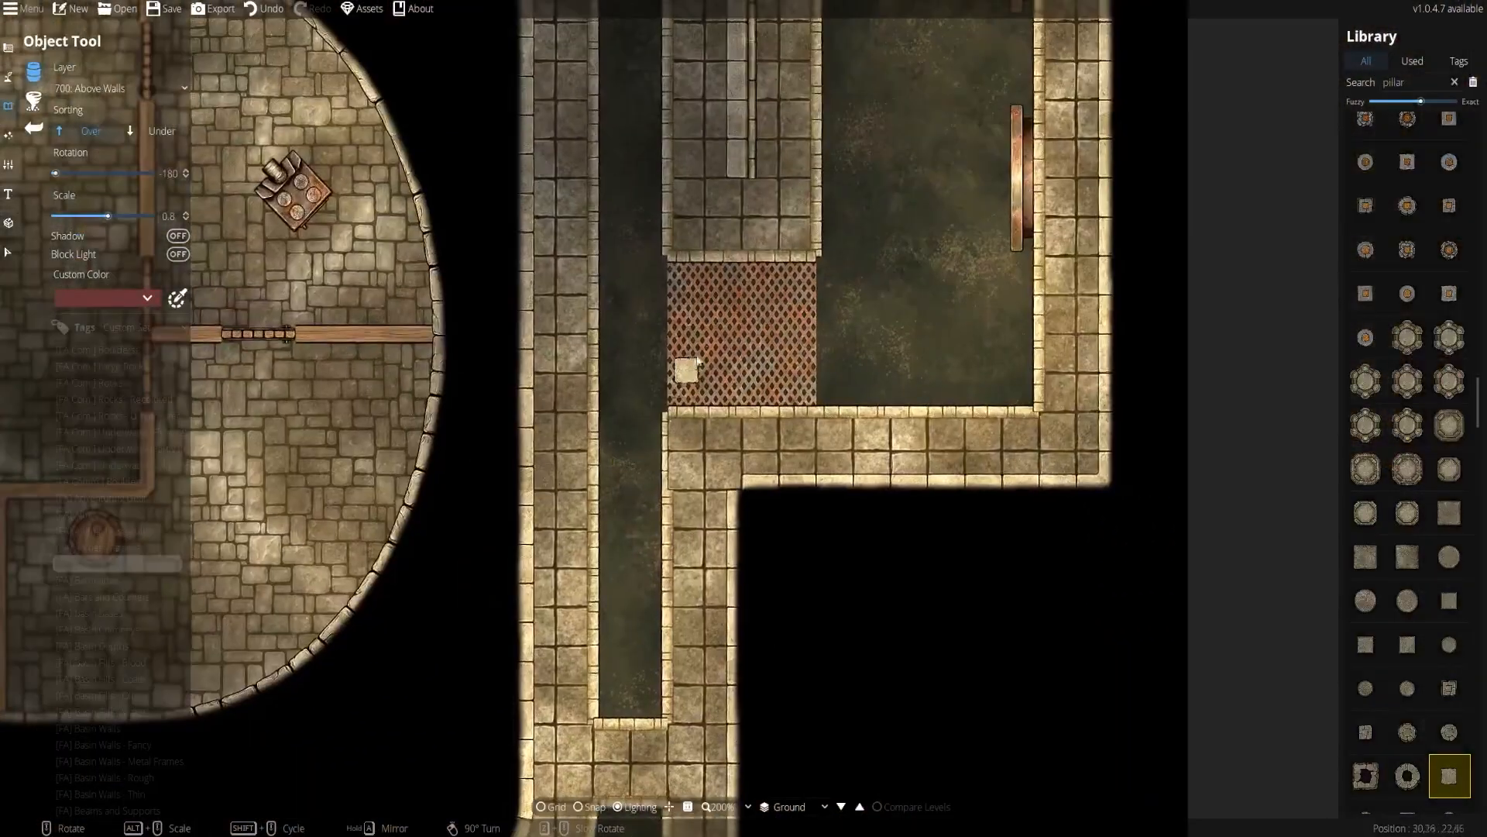
drag(758, 274, 804, 547)
drag(897, 215, 828, 125)
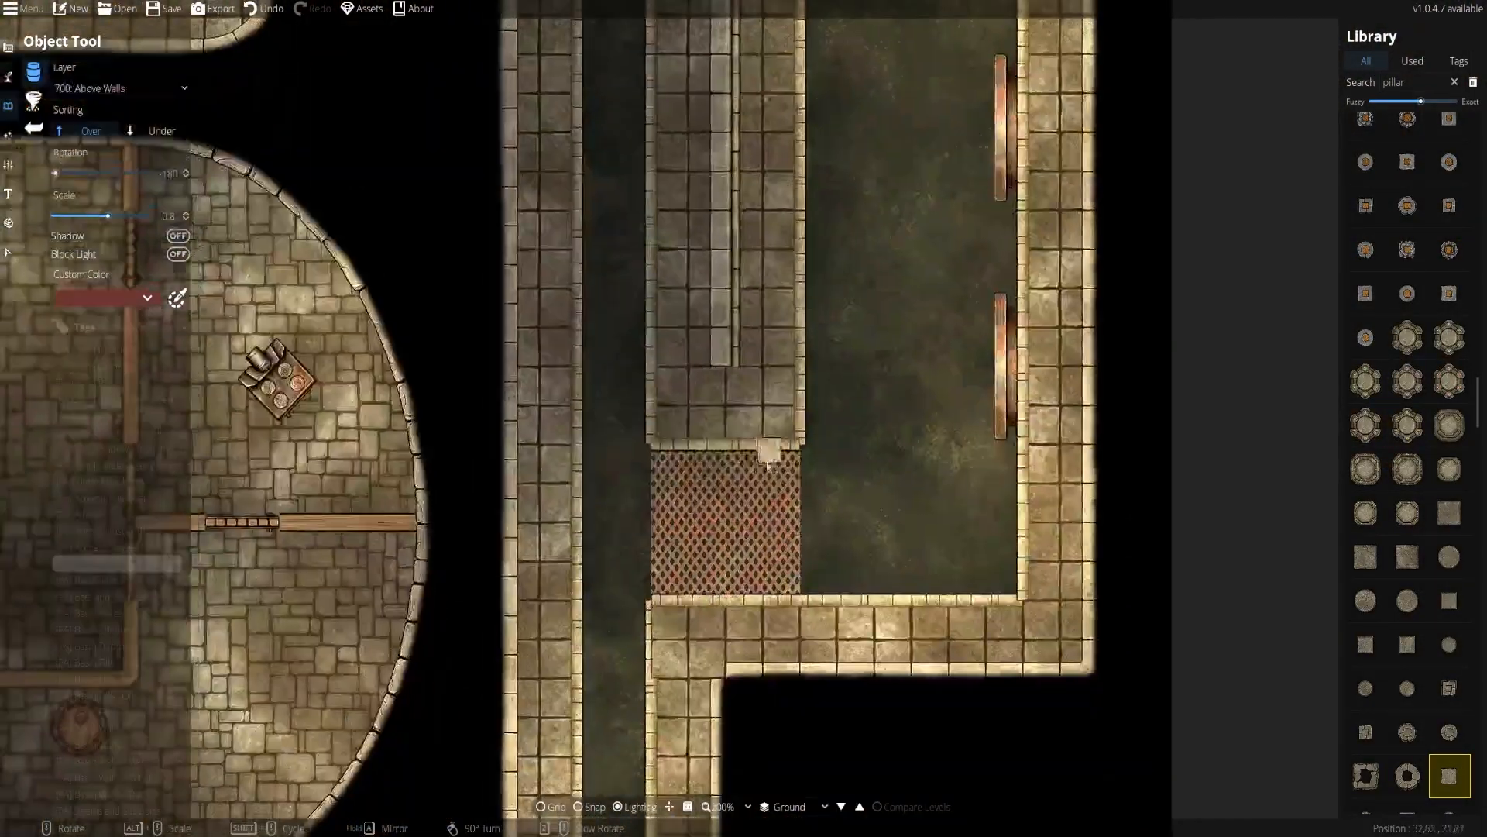
drag(773, 465, 823, 241)
drag(557, 527, 831, 362)
drag(663, 576, 1070, 344)
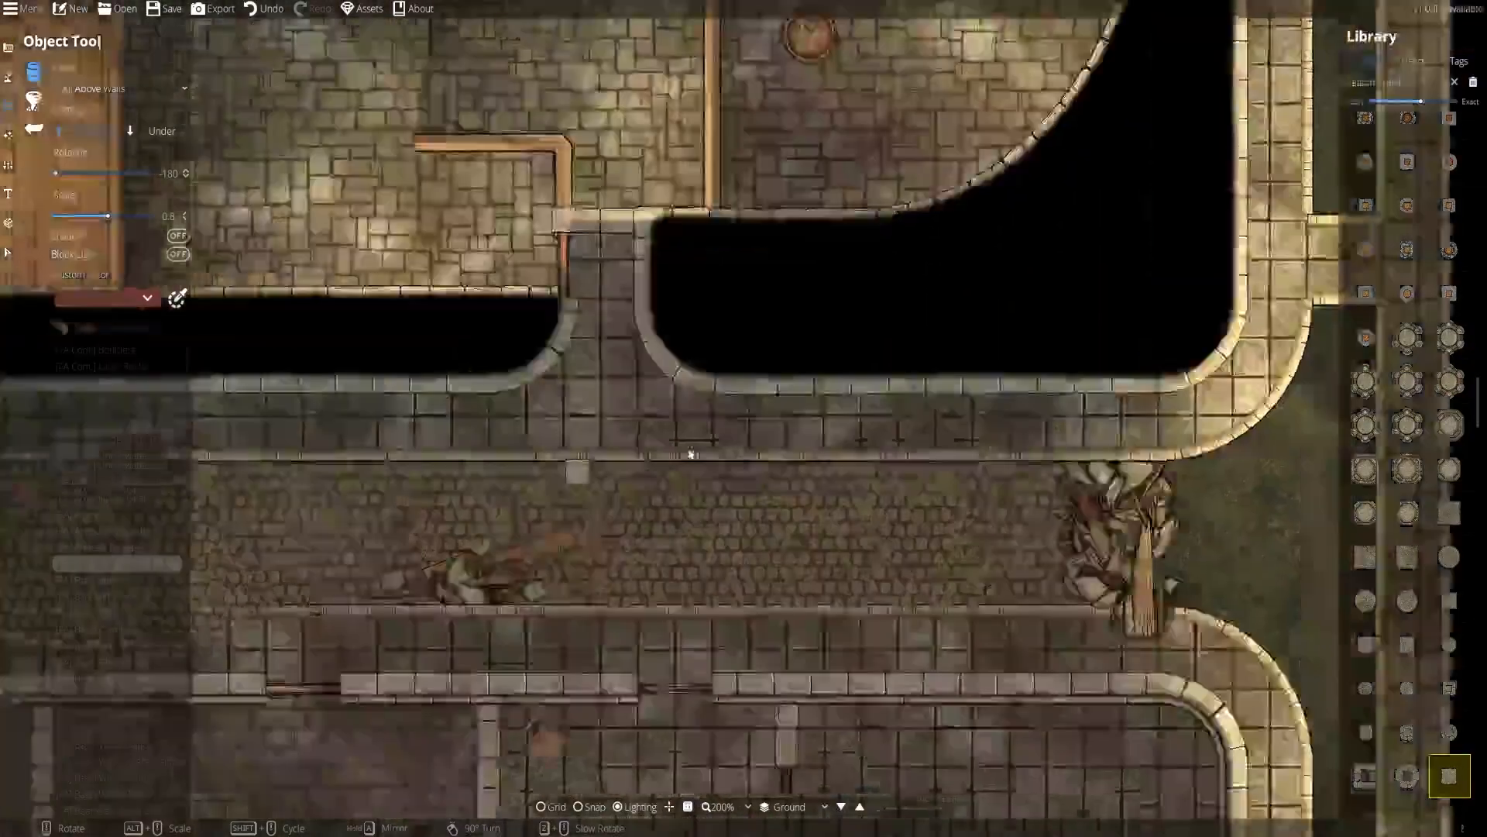
Search the object library for "curb" at the upper western canal and browse the stone curb pieces
drag(465, 488, 1096, 445)
drag(706, 77, 931, 559)
drag(930, 292, 938, 561)
drag(776, 346, 735, 591)
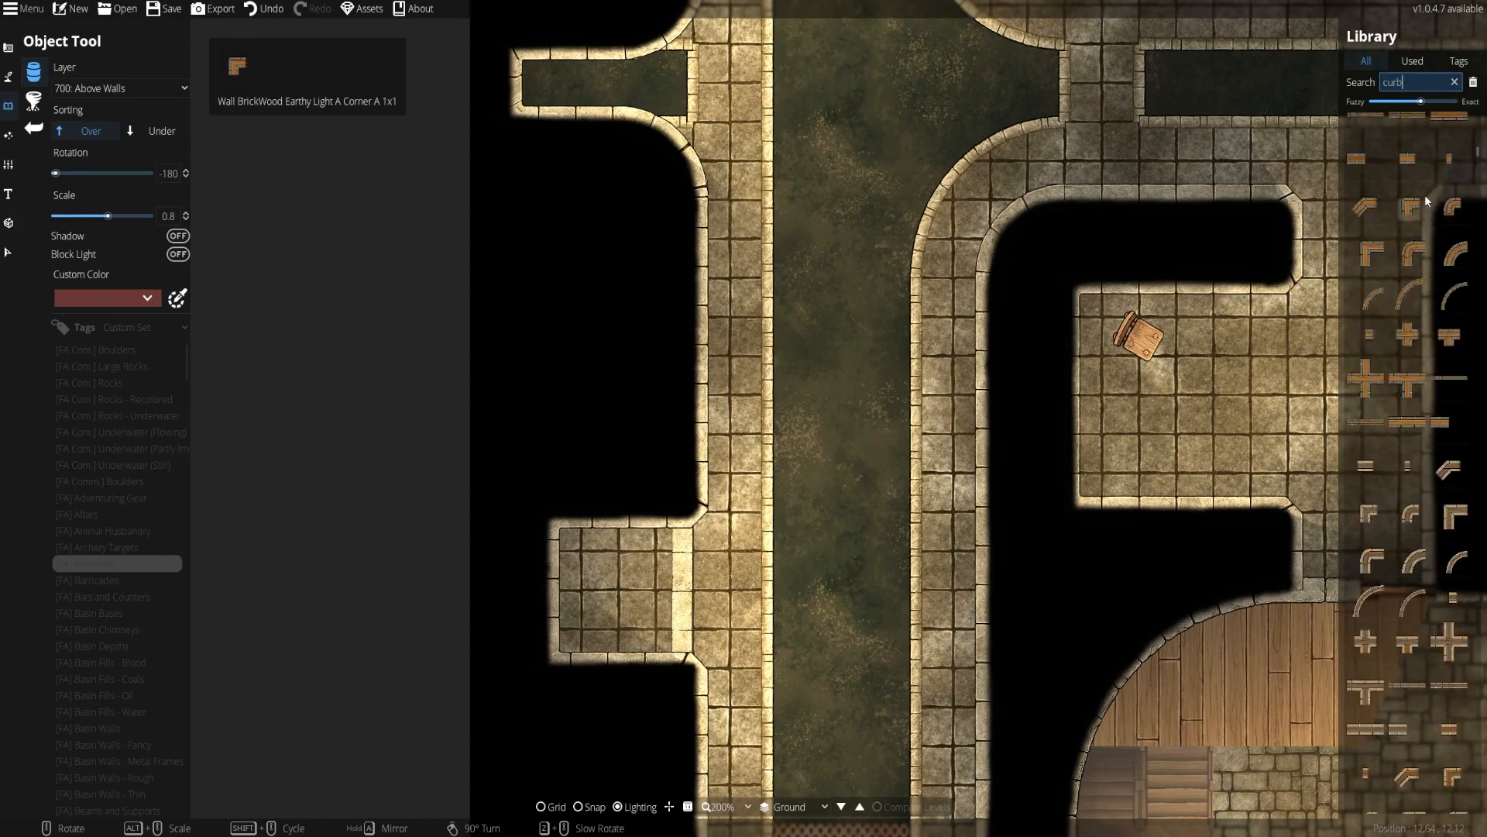
scroll(1424, 194, down, 3)
drag(1479, 145, 1476, 106)
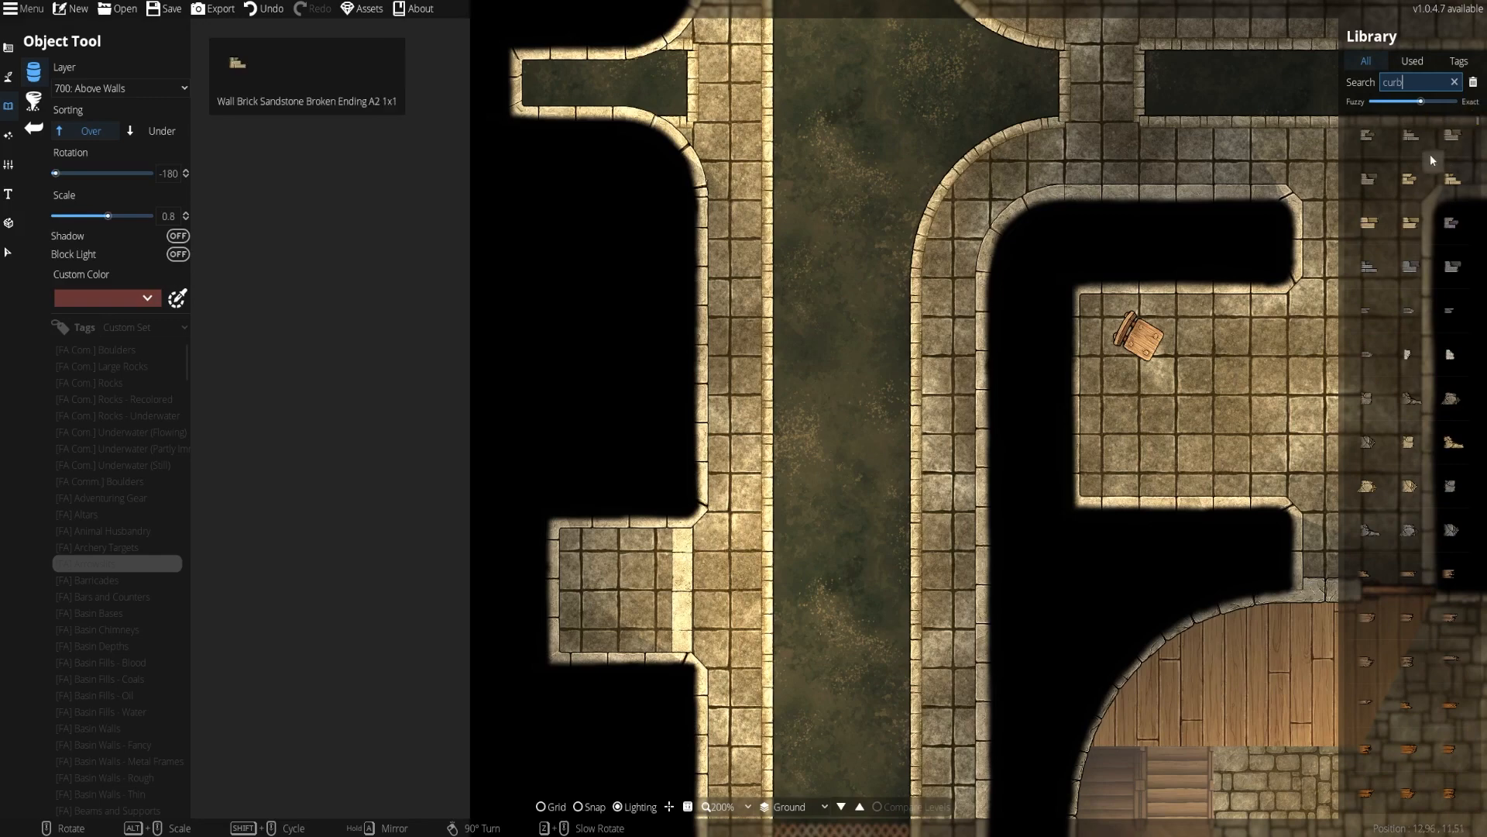
scroll(1443, 333, down, 5)
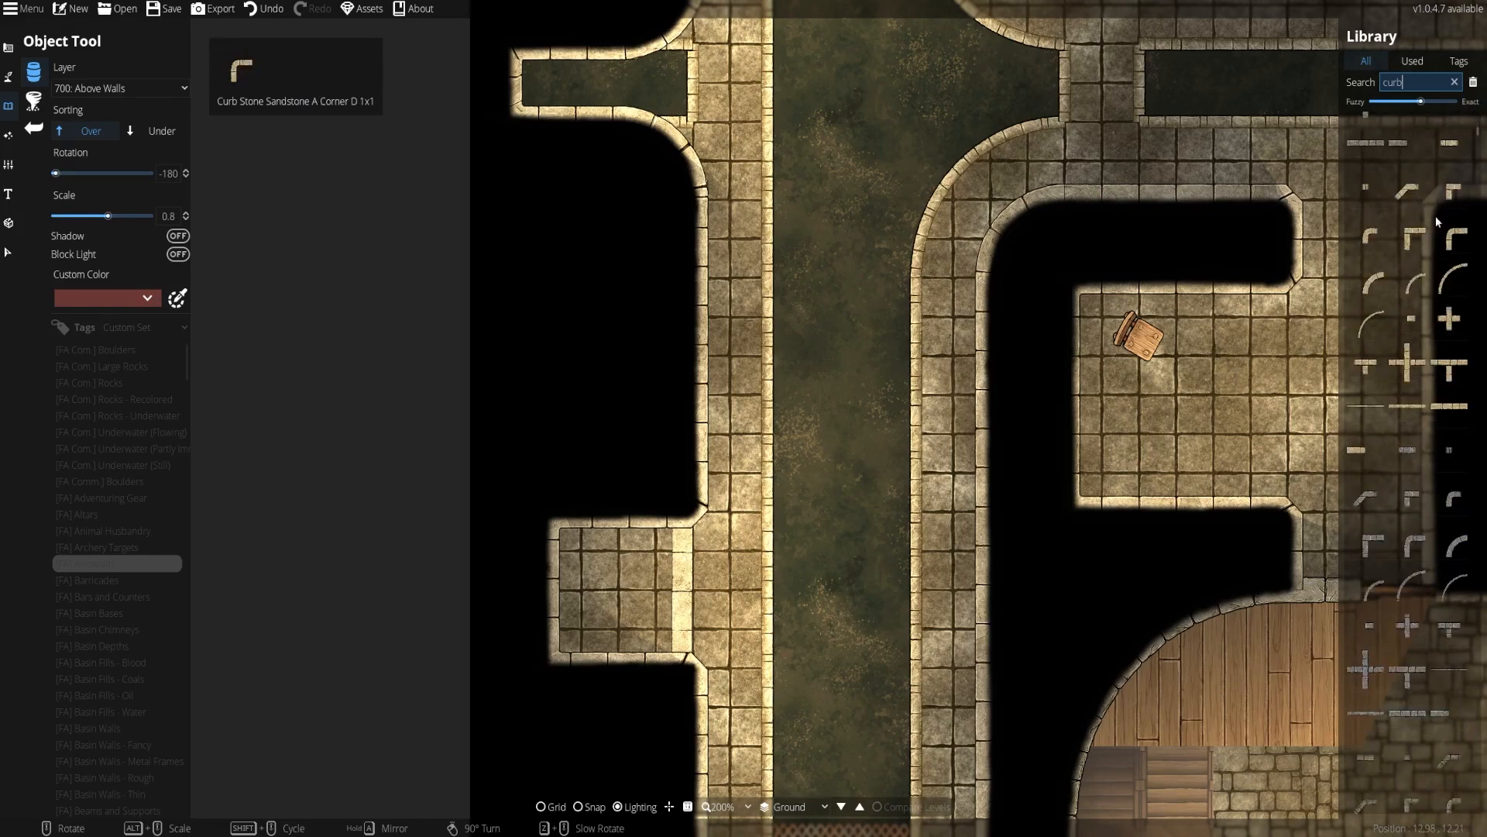
Cover the curb joint at the southwest corner of the upper canal's bridge with a short earthy stone curb piece, rotated 90° at scale 1
click(1415, 278)
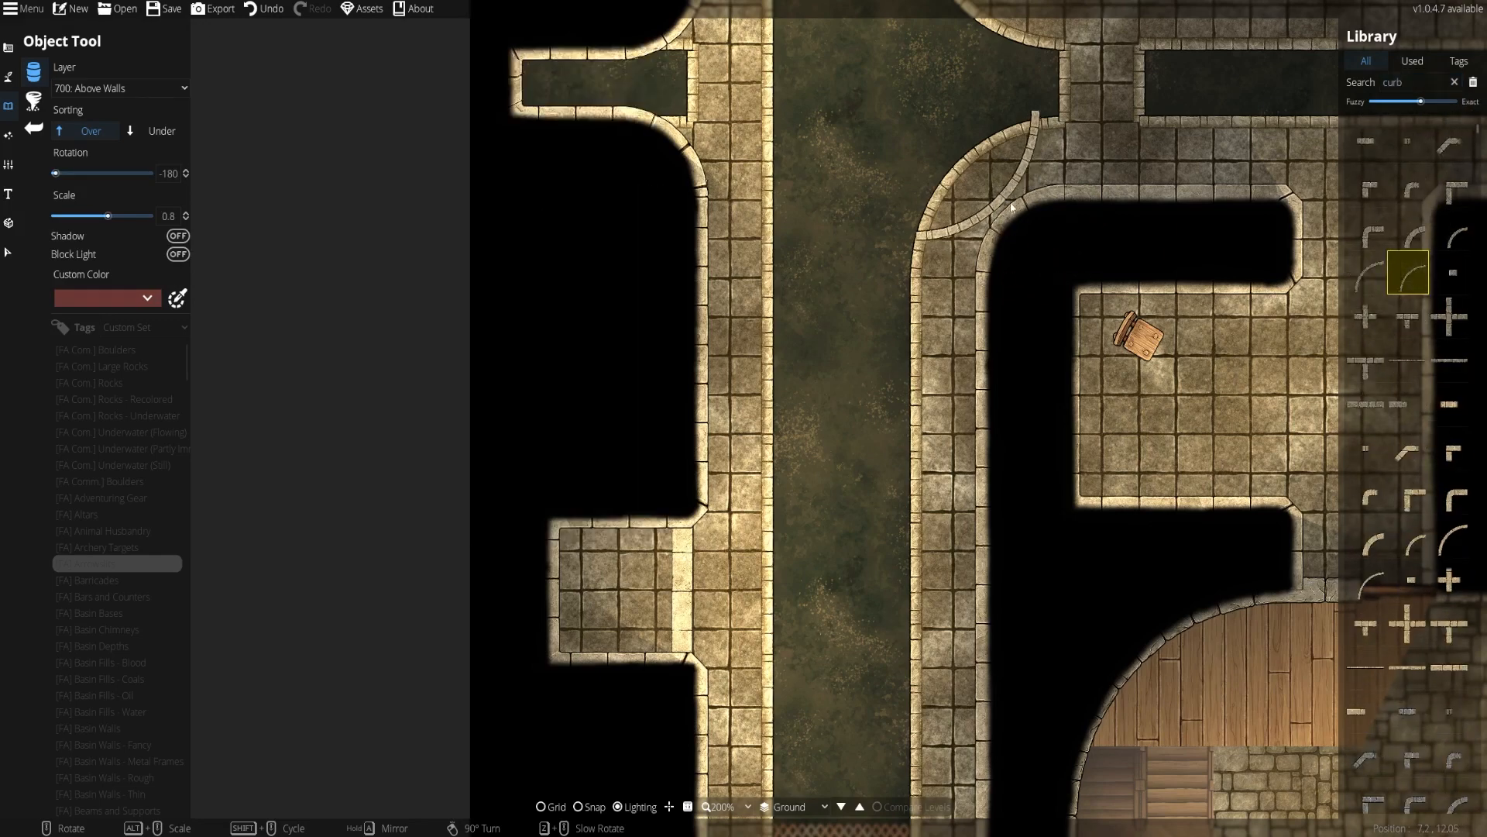
scroll(1380, 387, down, 2)
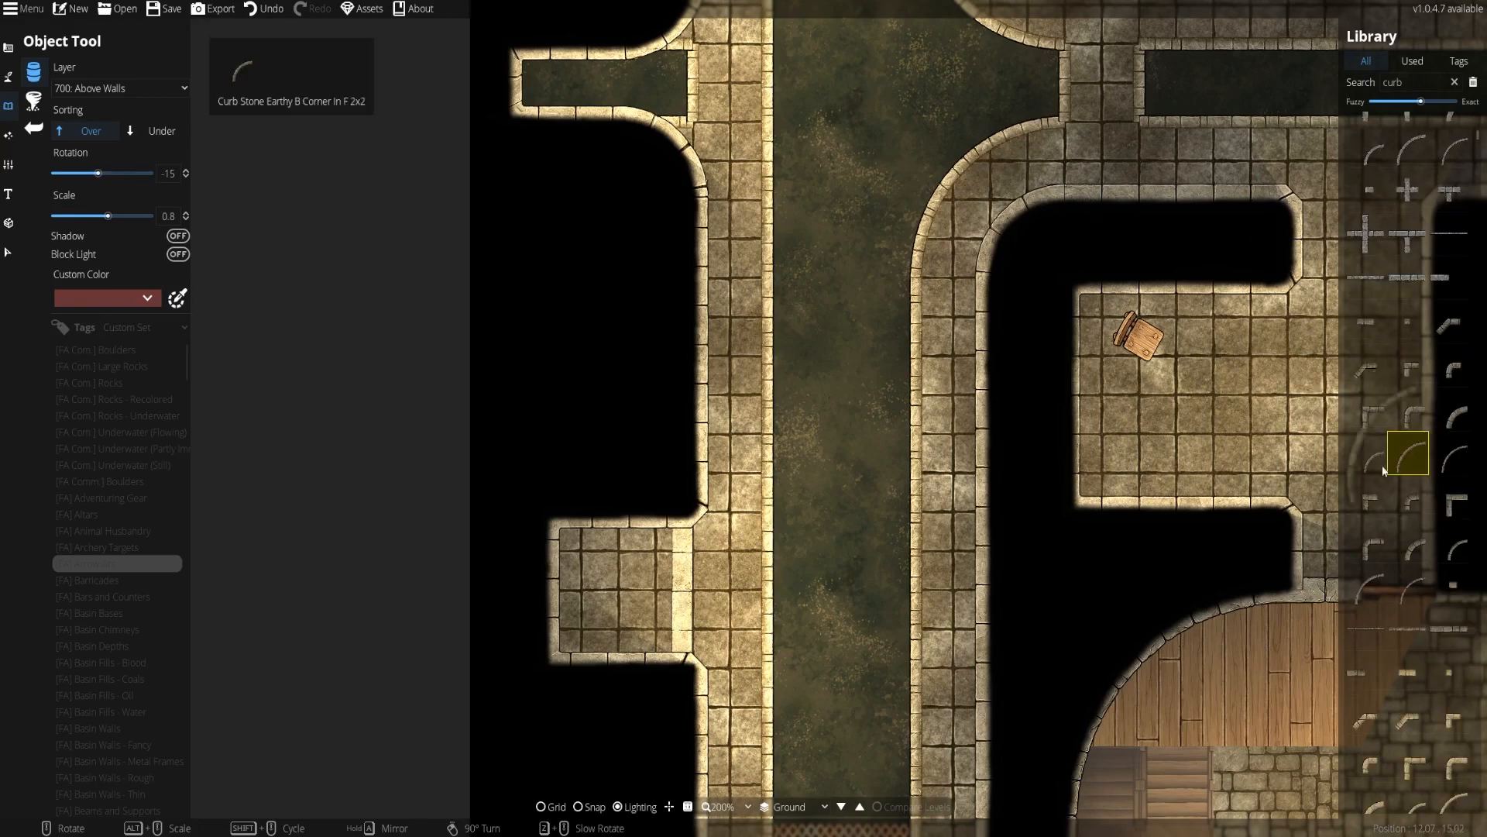
click(1455, 582)
scroll(1035, 244, up, 5)
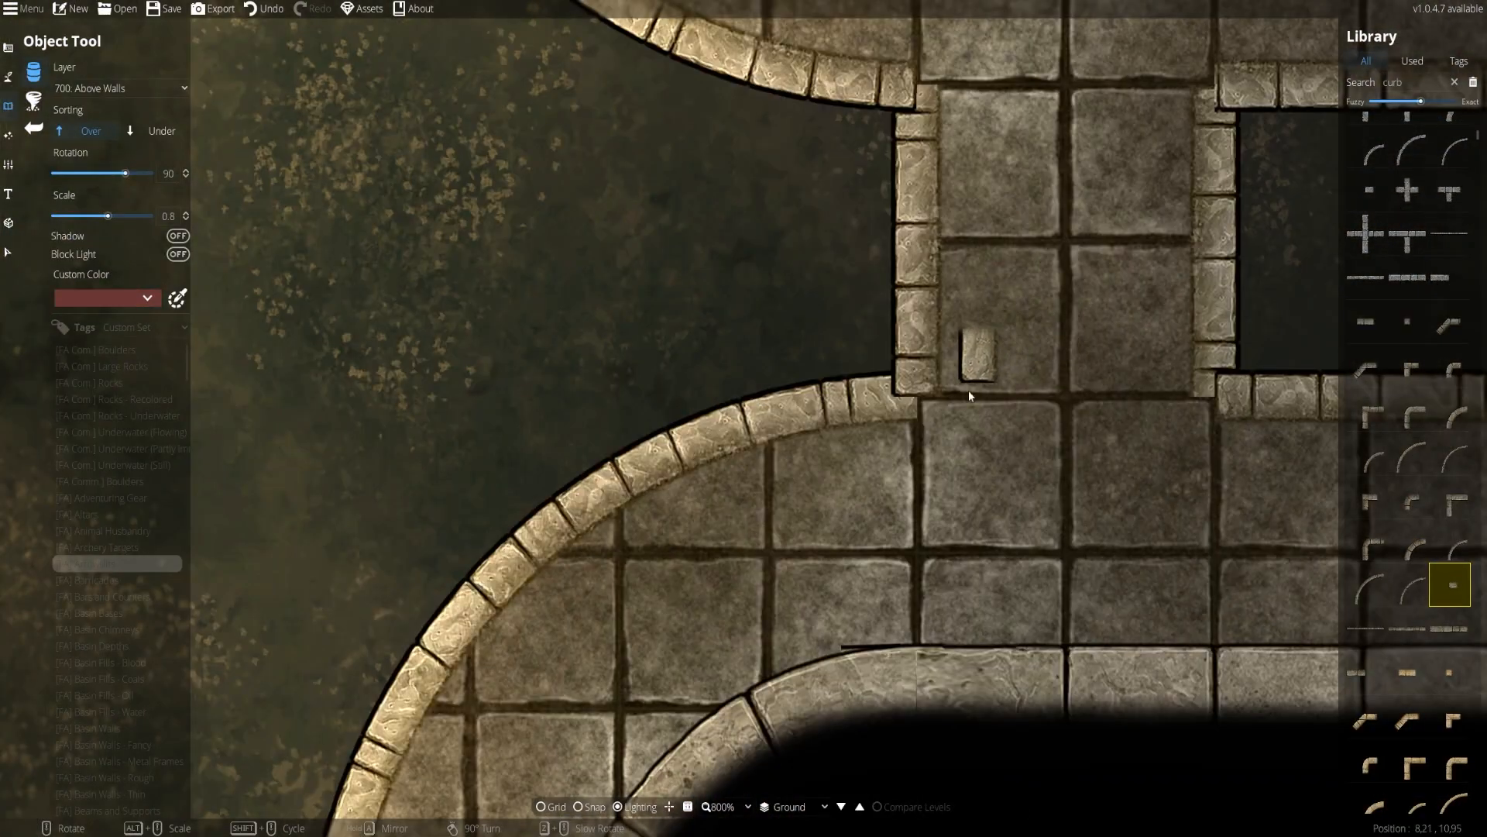
right_click(914, 401)
right_click(914, 411)
key(a)
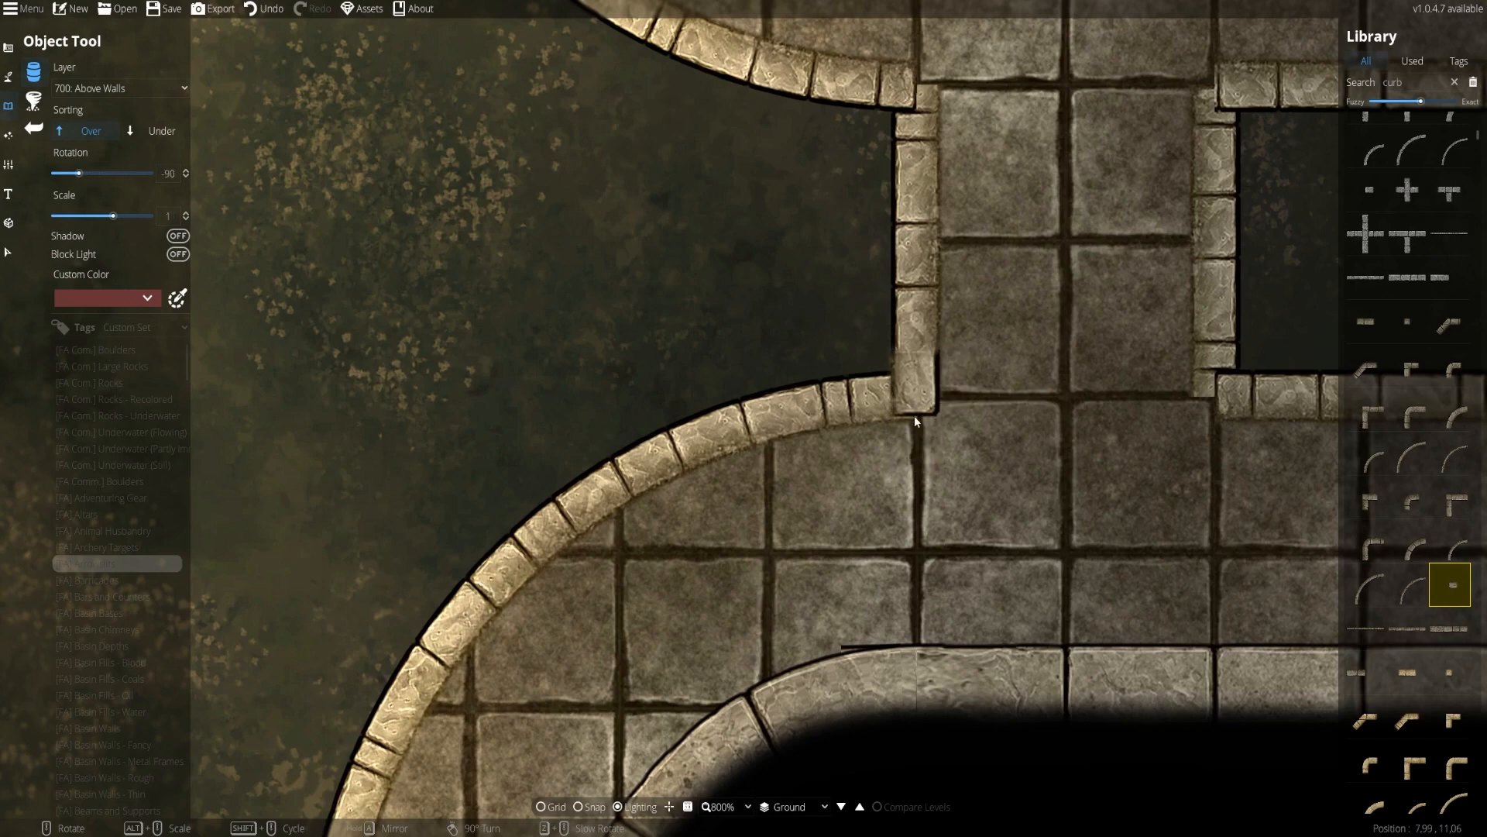
key(a)
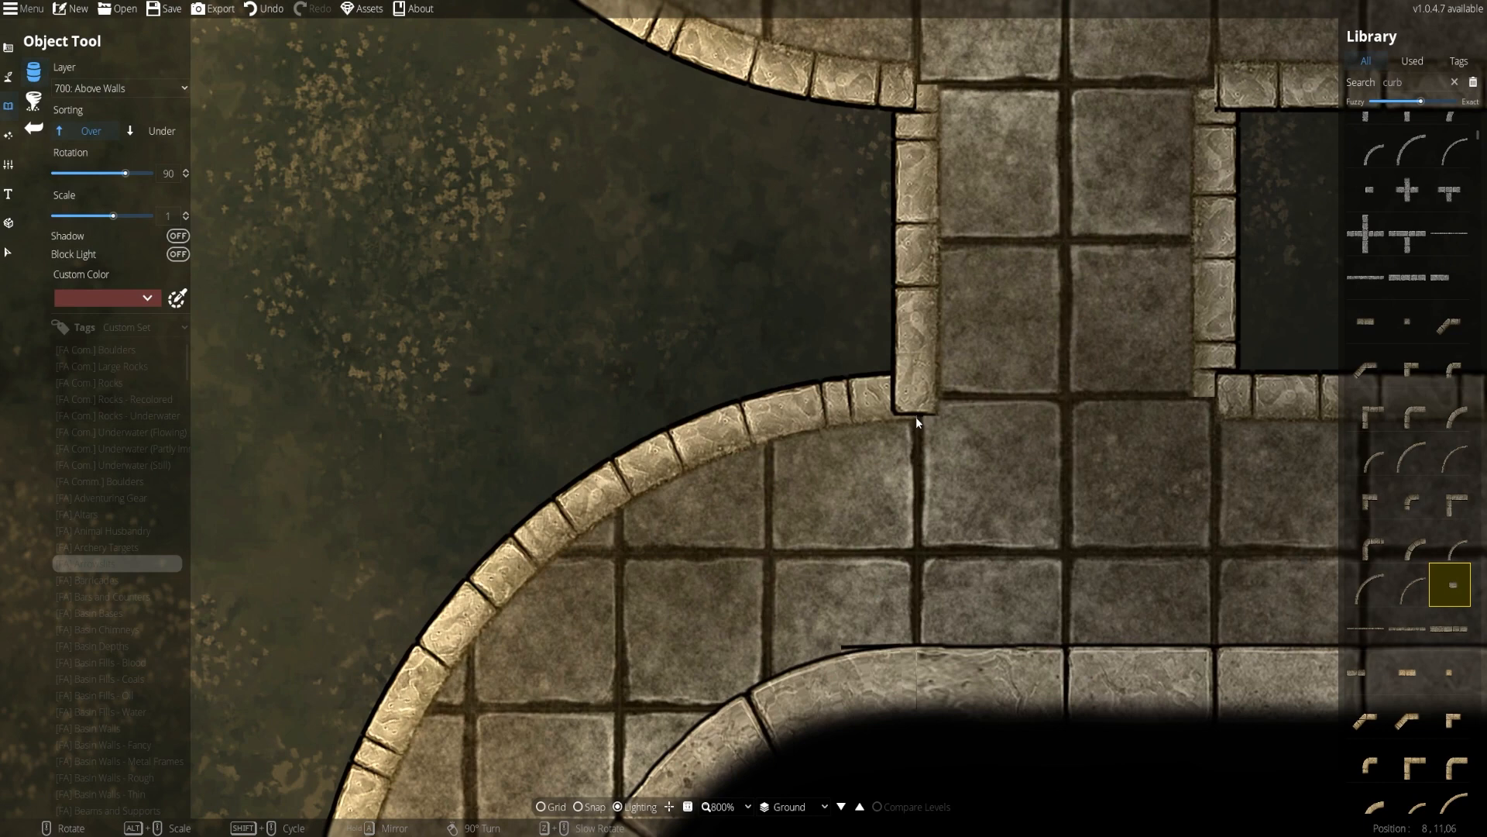
click(915, 420)
Fit another short stone curb piece over the seam just above the bridge's southwest corner, rotated 90° at scale 1
click(1450, 671)
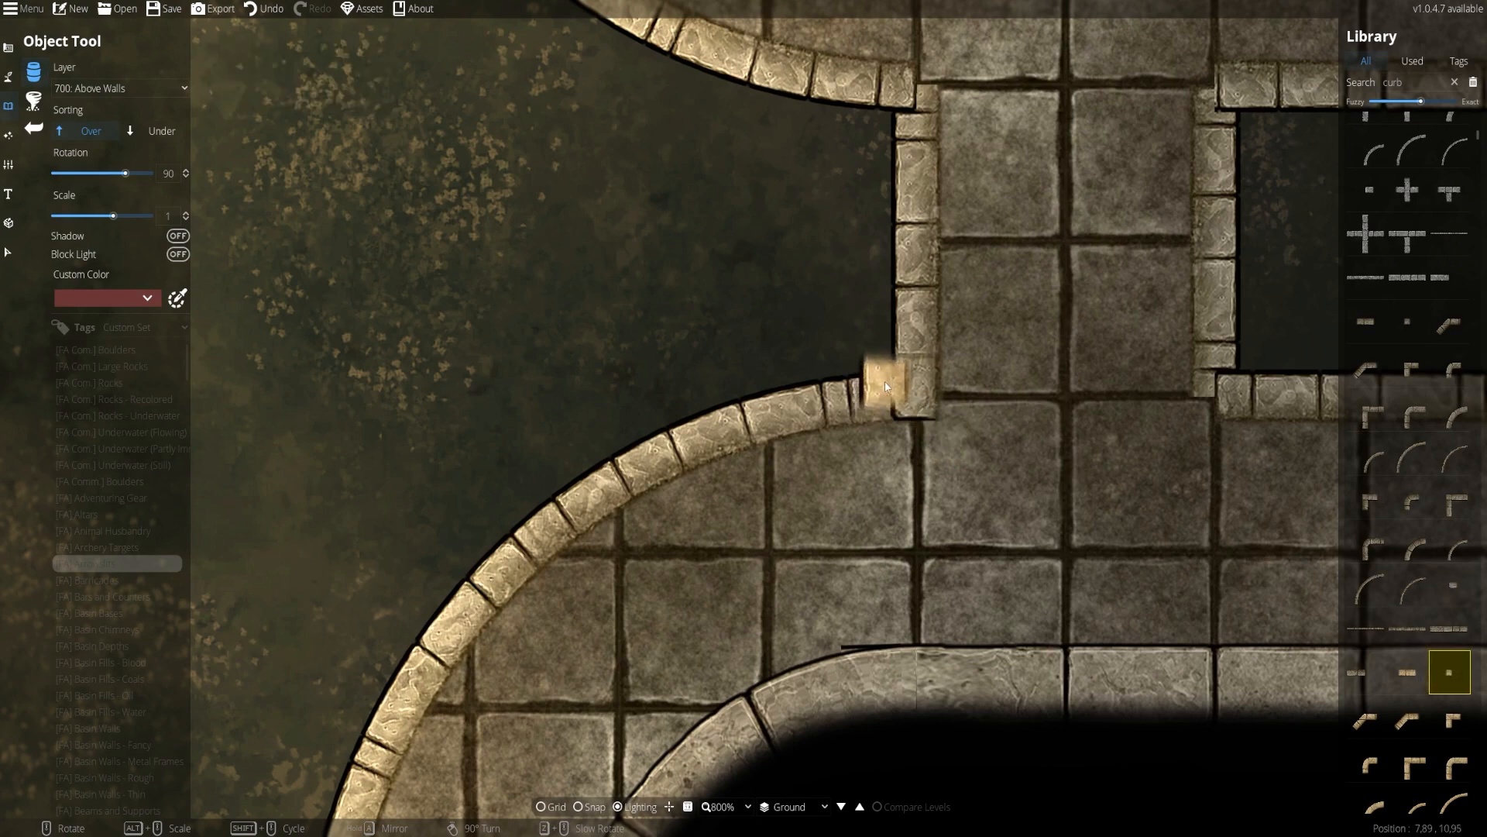
click(1452, 585)
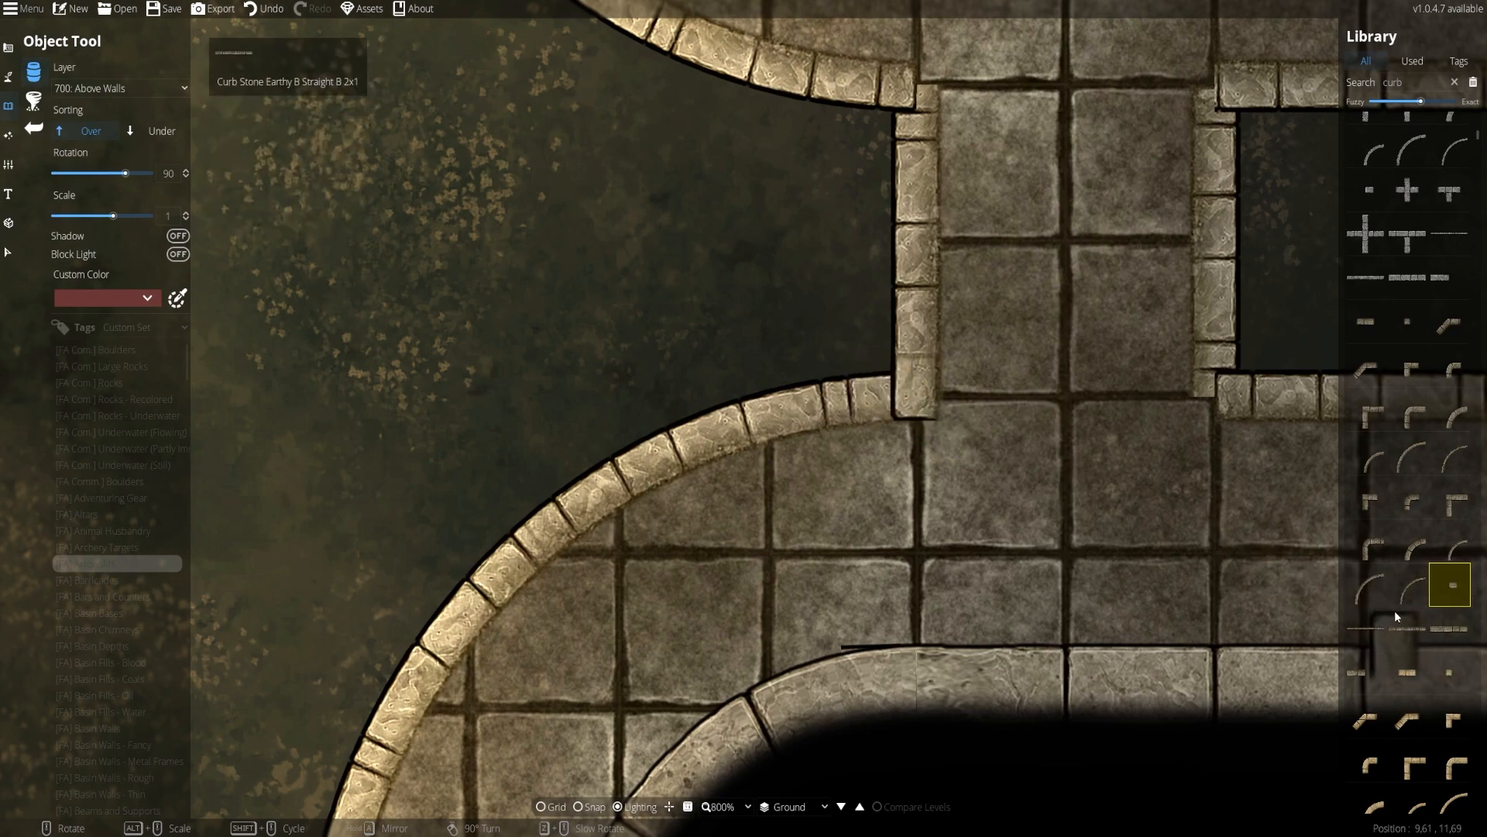
right_click(915, 331)
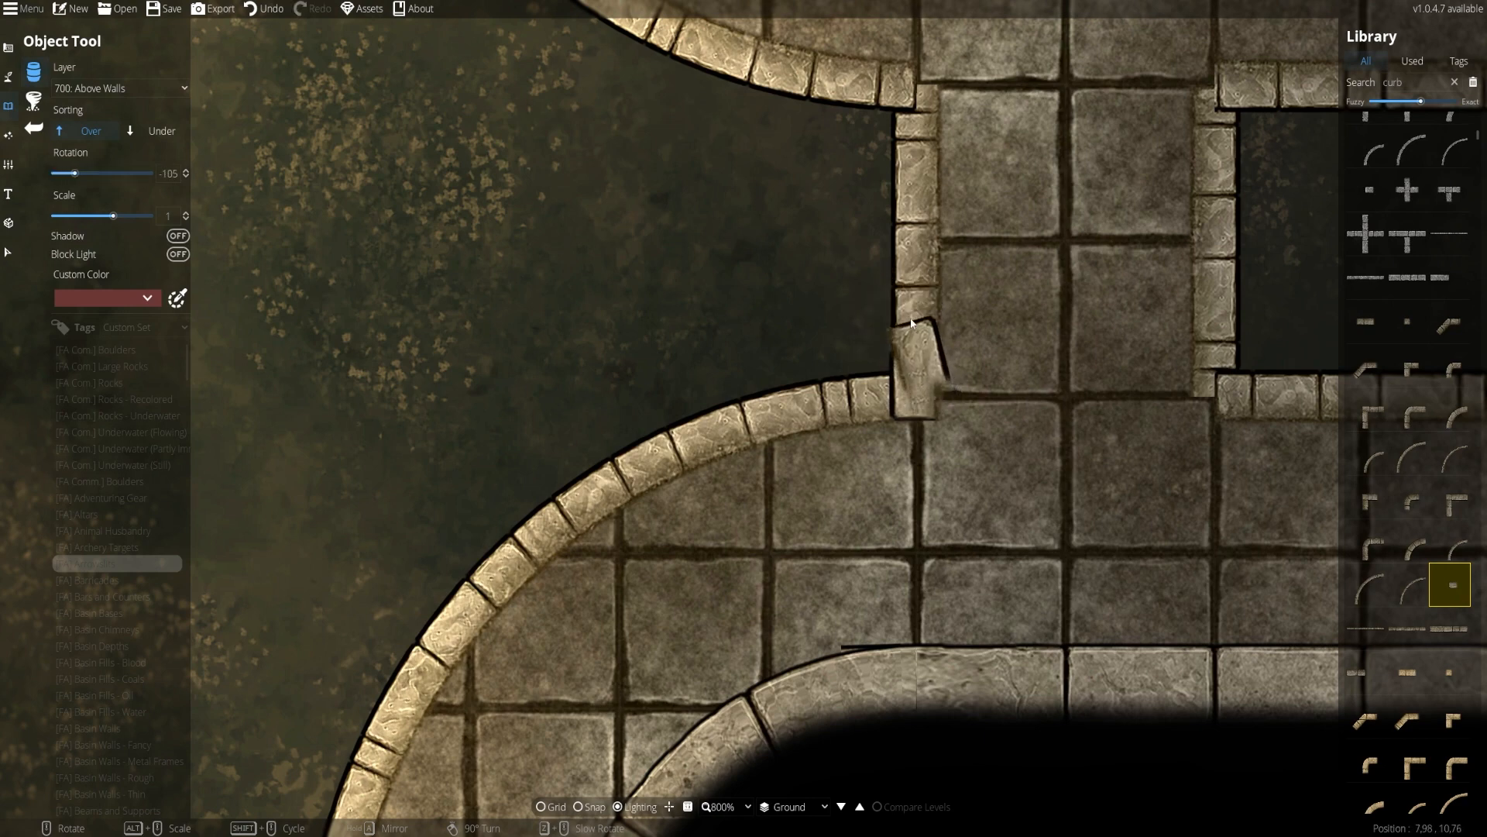
click(917, 360)
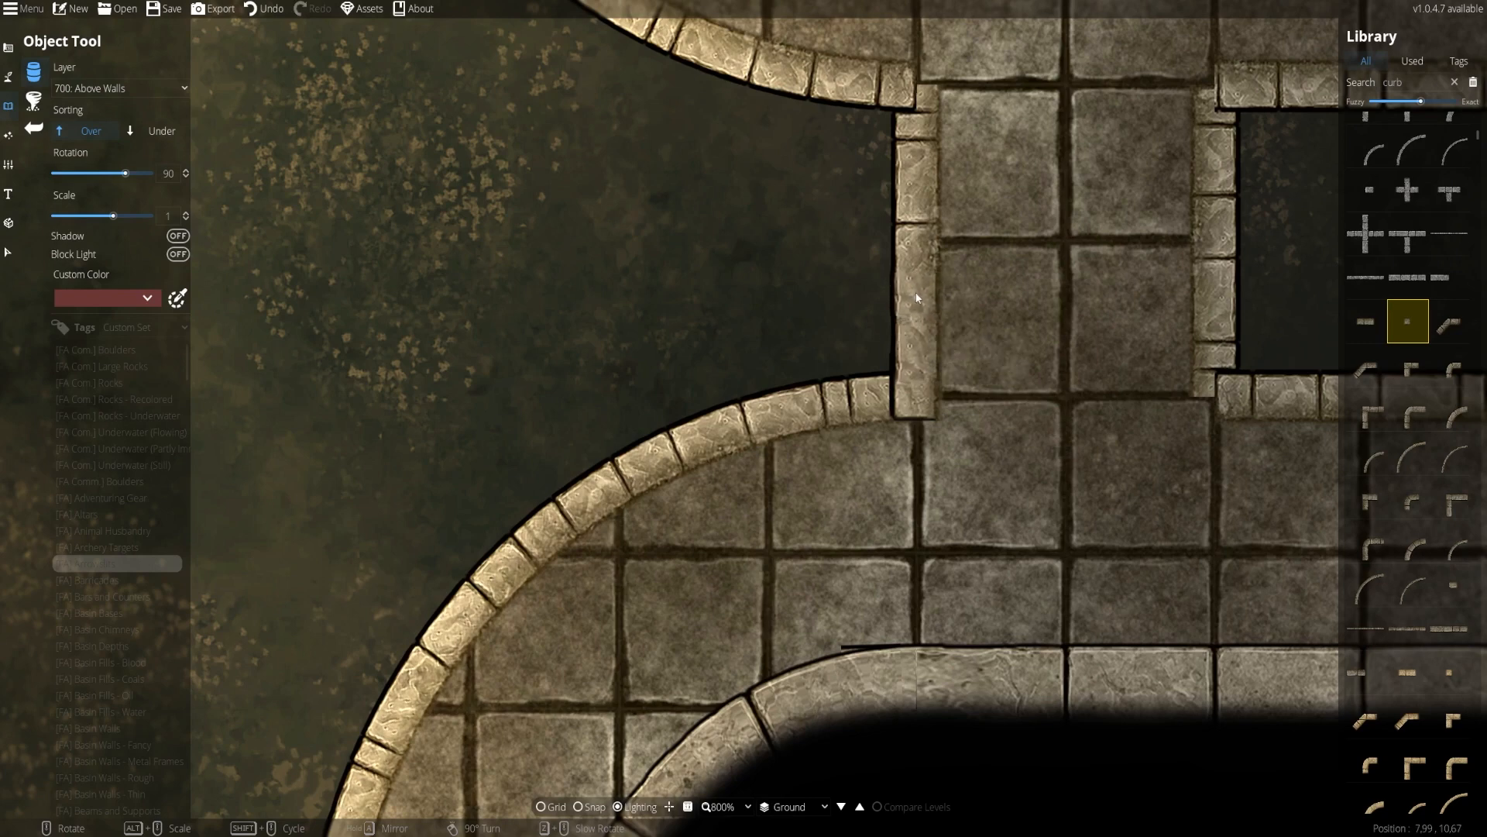
click(1408, 365)
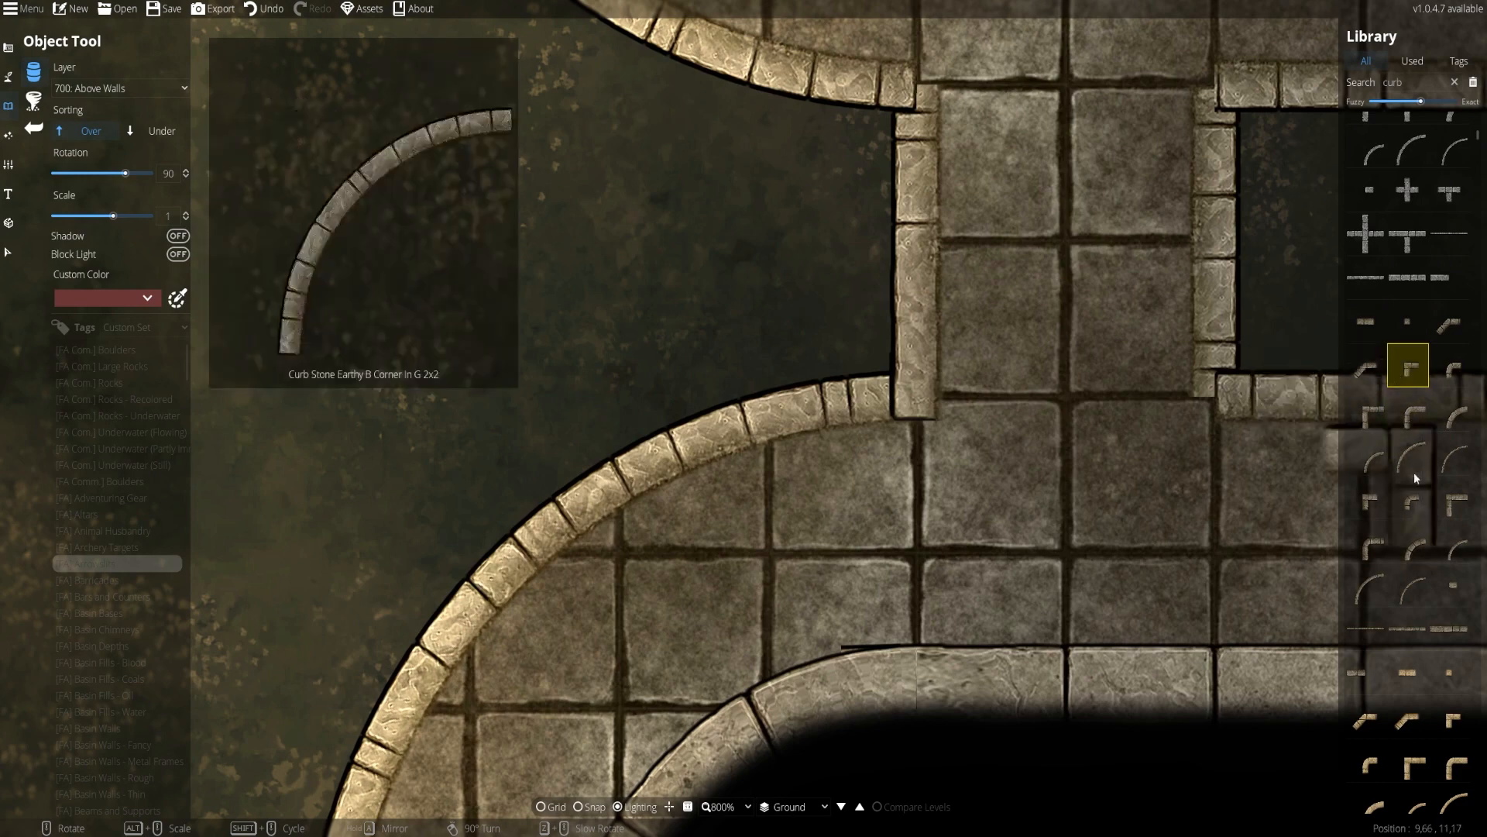
click(1464, 596)
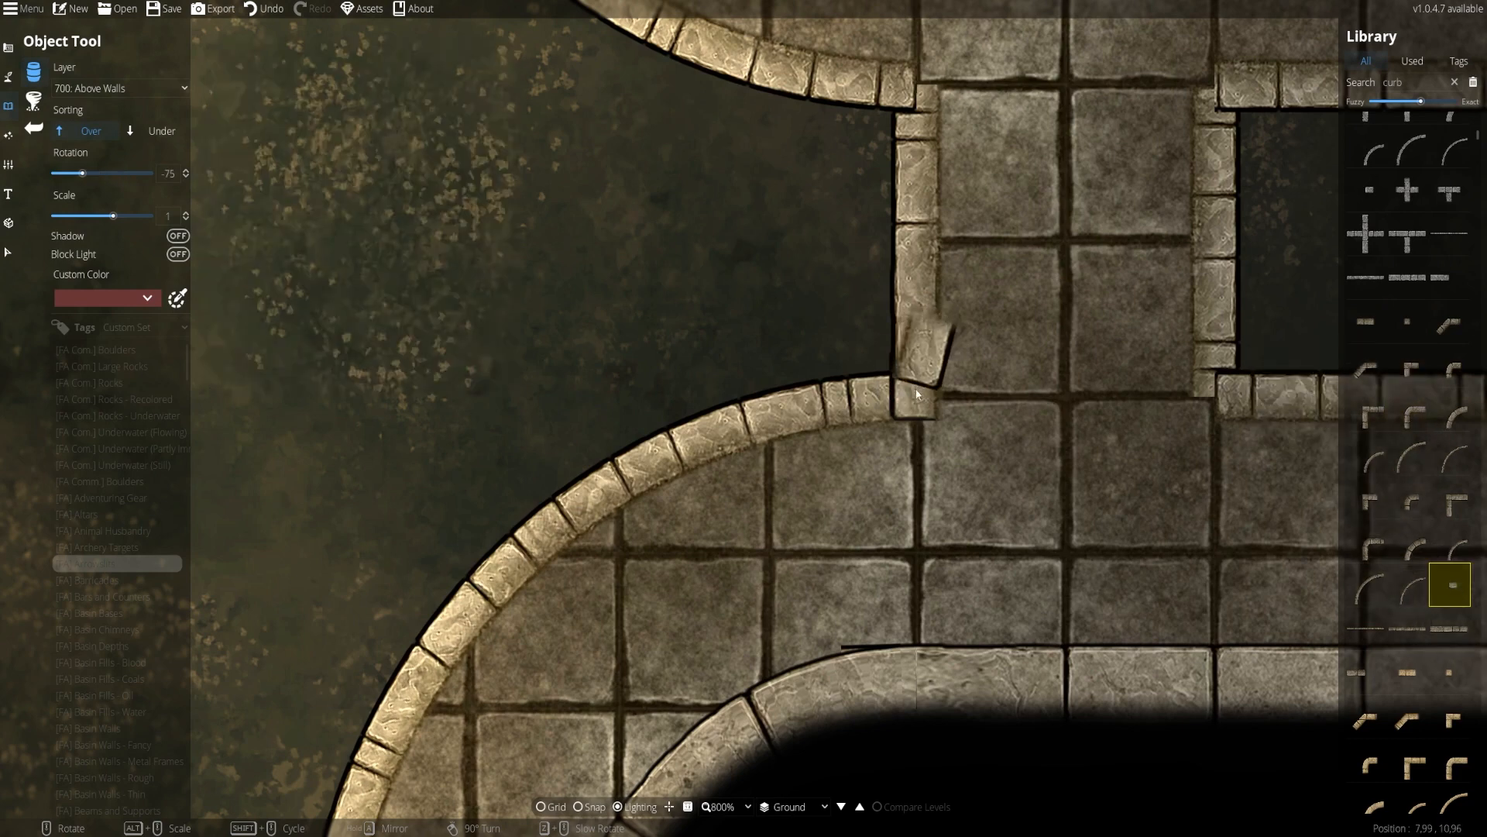
scroll(910, 402, up, 6)
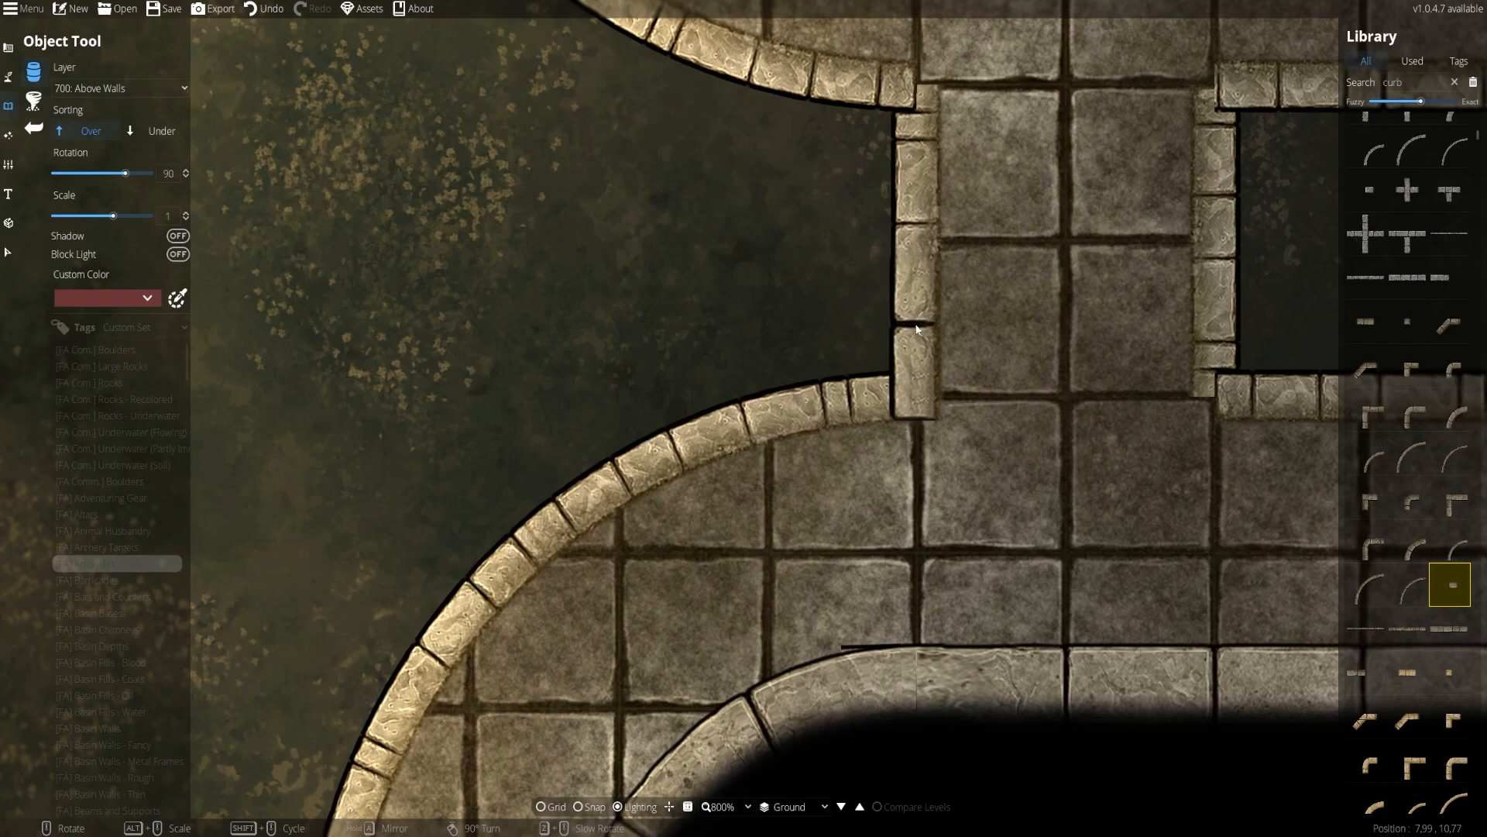
scroll(1109, 389, down, 5)
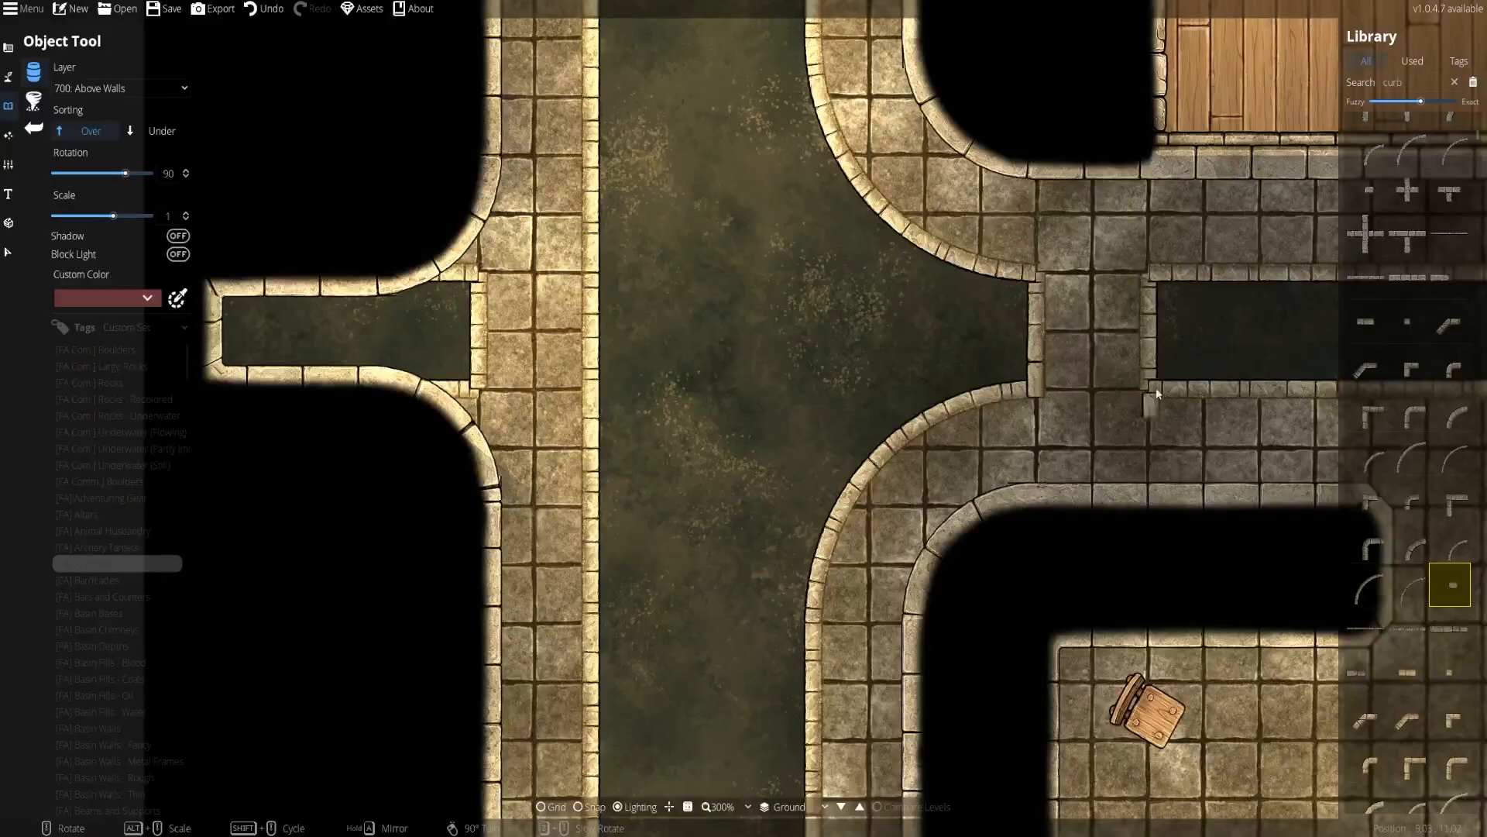
Examine the curb junctions from the upper western canal bridge across to the rusty grate and back
drag(1024, 417, 783, 387)
scroll(784, 387, down, 1)
drag(489, 436, 852, 783)
drag(1088, 605, 653, 276)
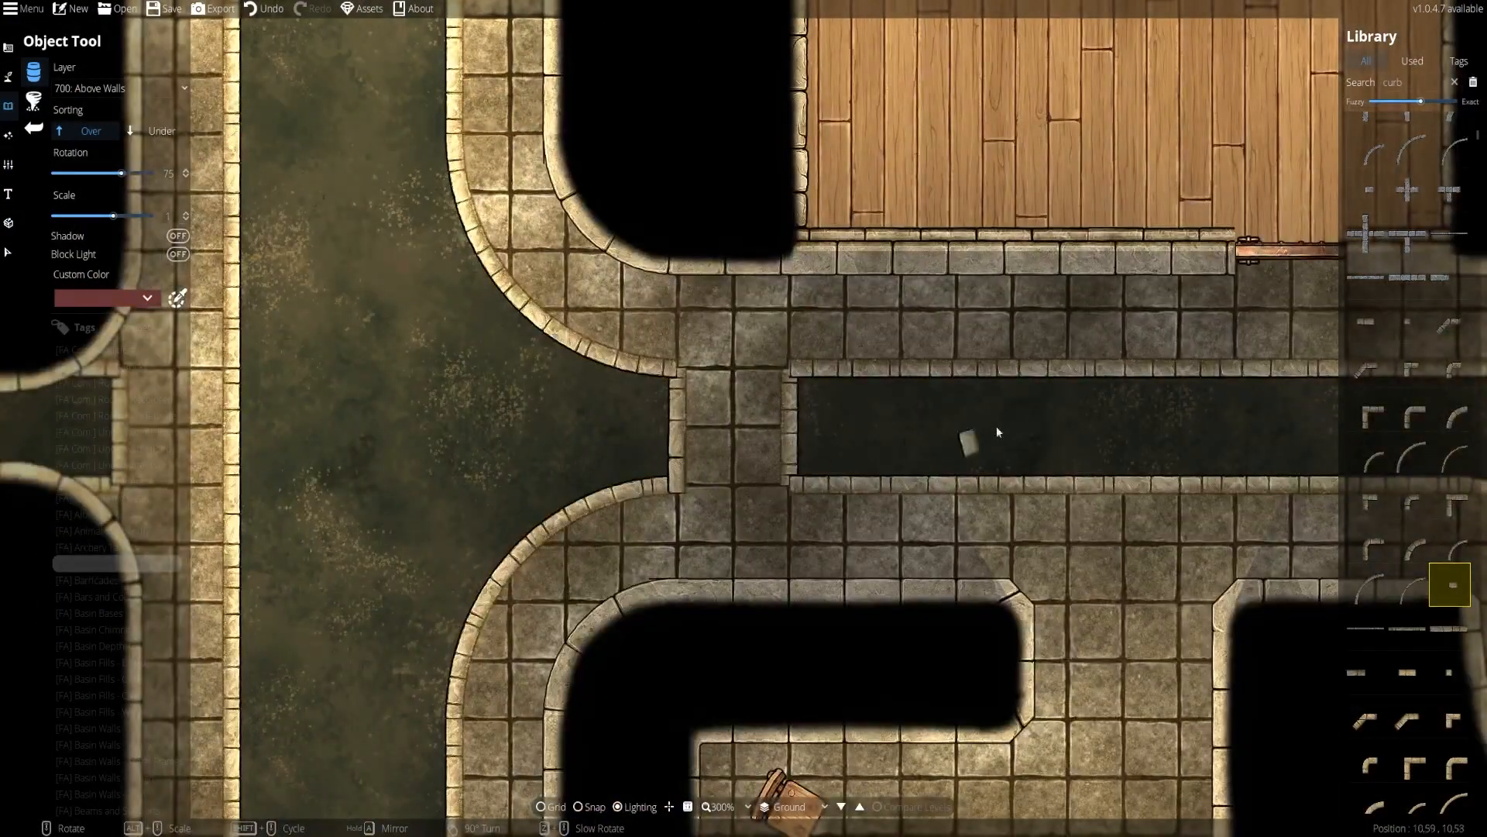
drag(1102, 402, 351, 390)
drag(1456, 325, 302, 418)
drag(875, 236, 718, 620)
drag(648, 76, 672, 1)
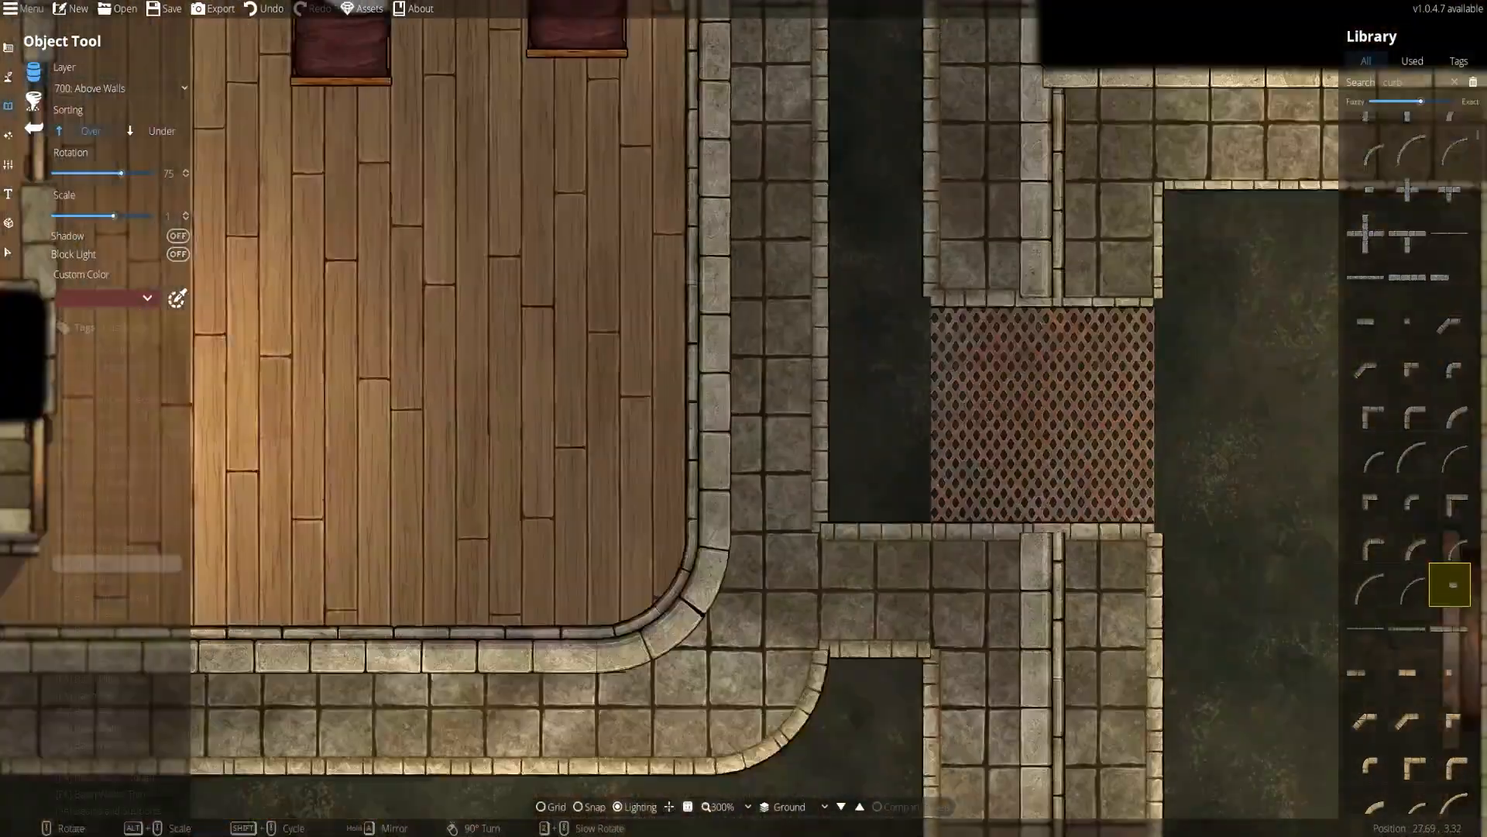
drag(915, 587, 701, 32)
drag(665, 496, 755, 16)
drag(852, 697, 1039, 196)
drag(574, 488, 1240, 531)
scroll(587, 396, down, 5)
drag(417, 434, 735, 470)
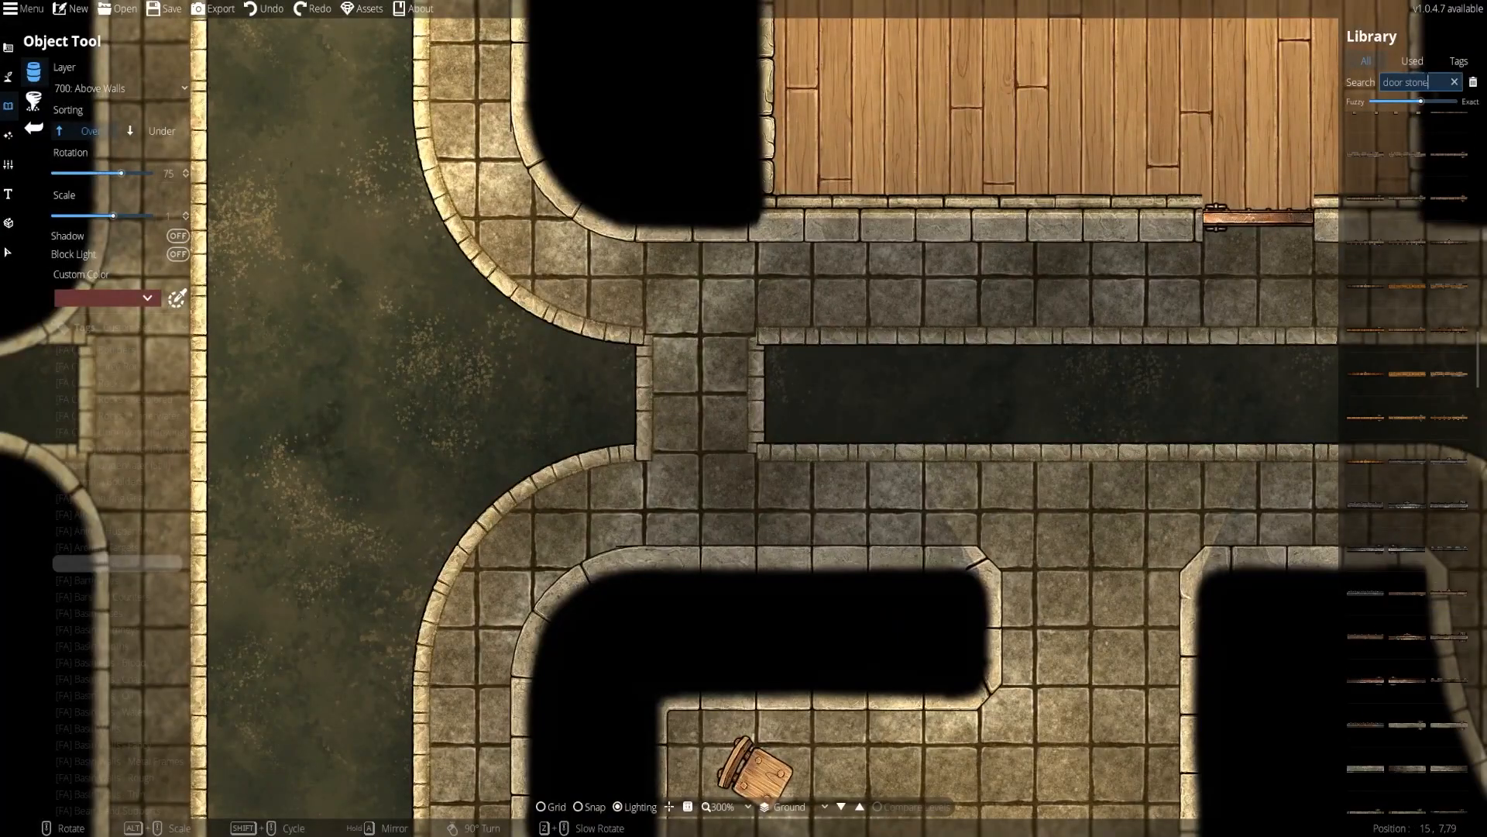
Search the object library for "stone" and browse the stone objects
text(d)
key(ctrl+a)
text(stone)
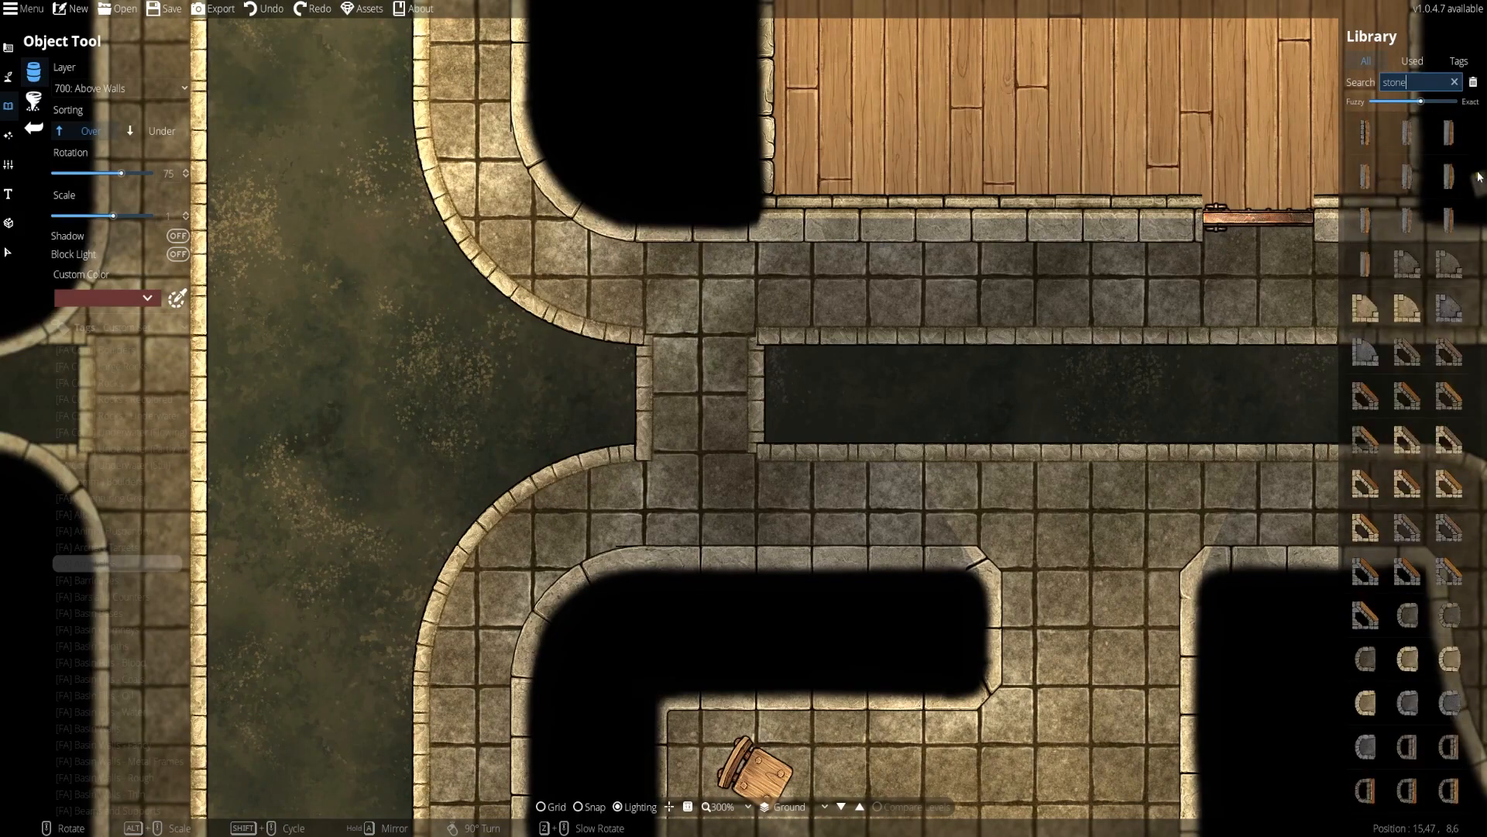
scroll(1408, 453, down, 10)
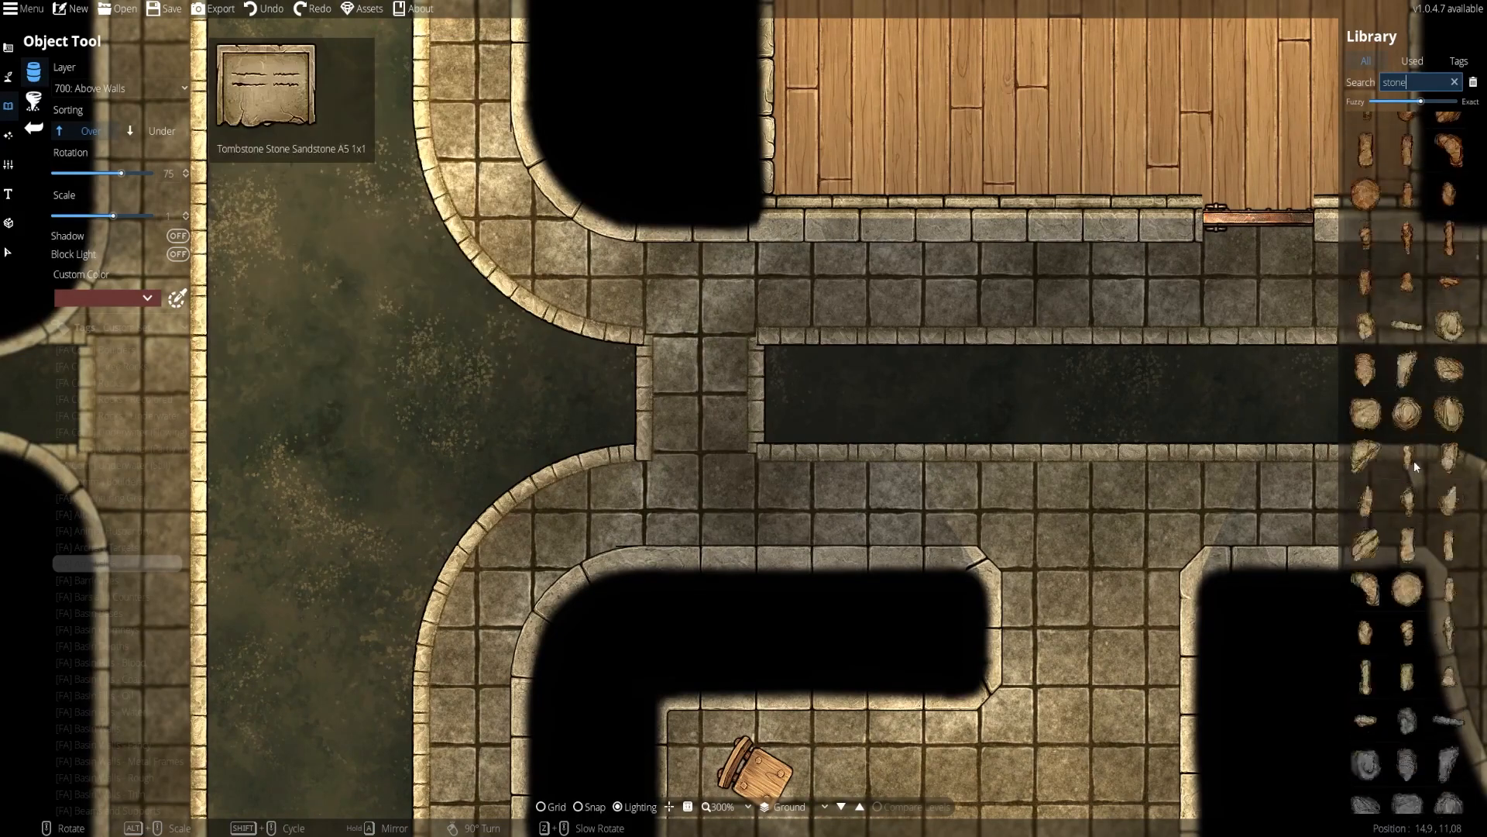
scroll(1413, 505, down, 5)
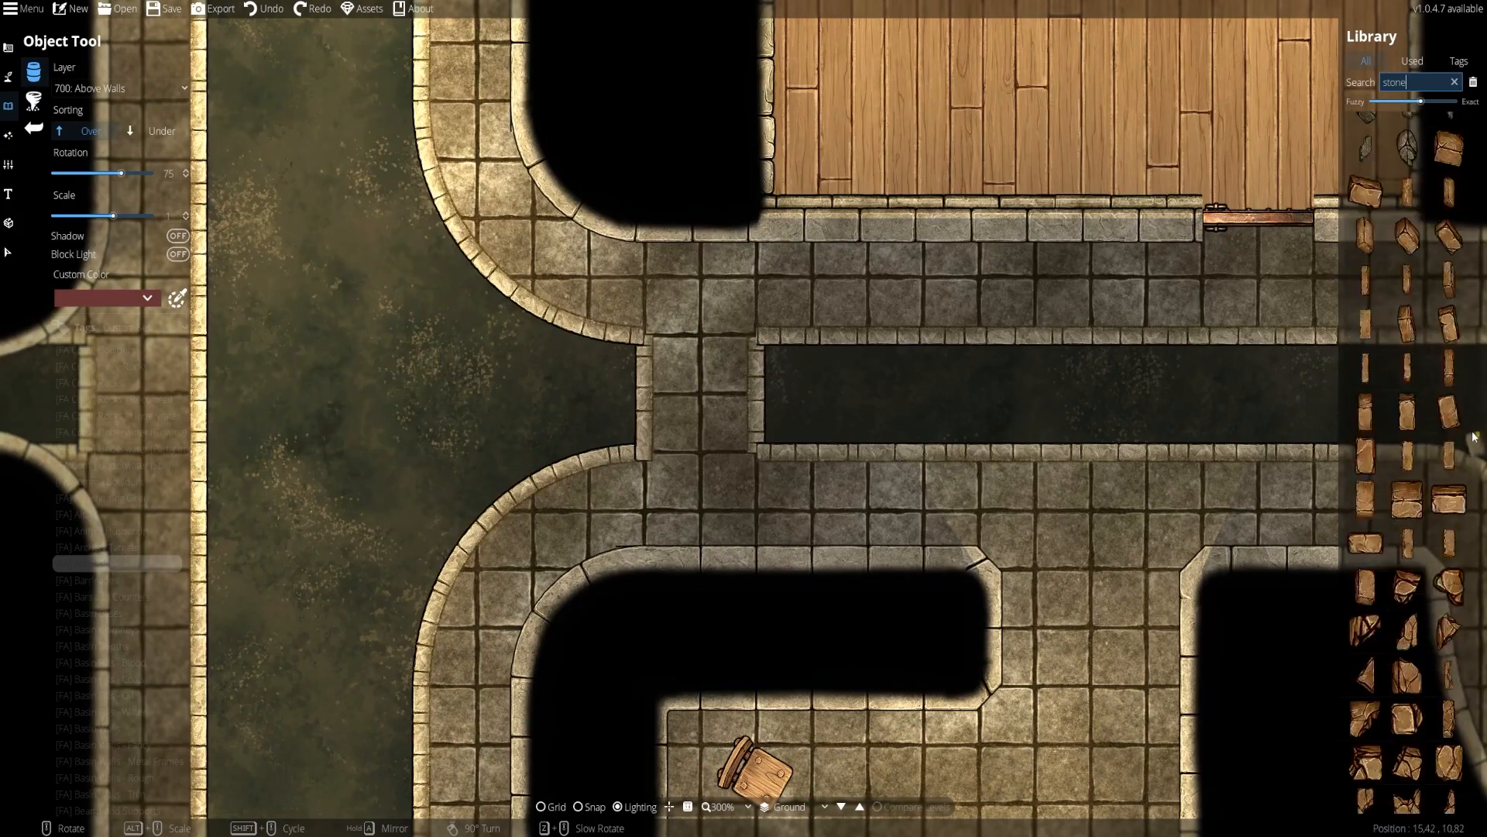
scroll(1476, 457, down, 5)
Try long stone wall pieces over the upper canal's bridge, rotated 90° at scale 0.8 and 0.7
click(1365, 452)
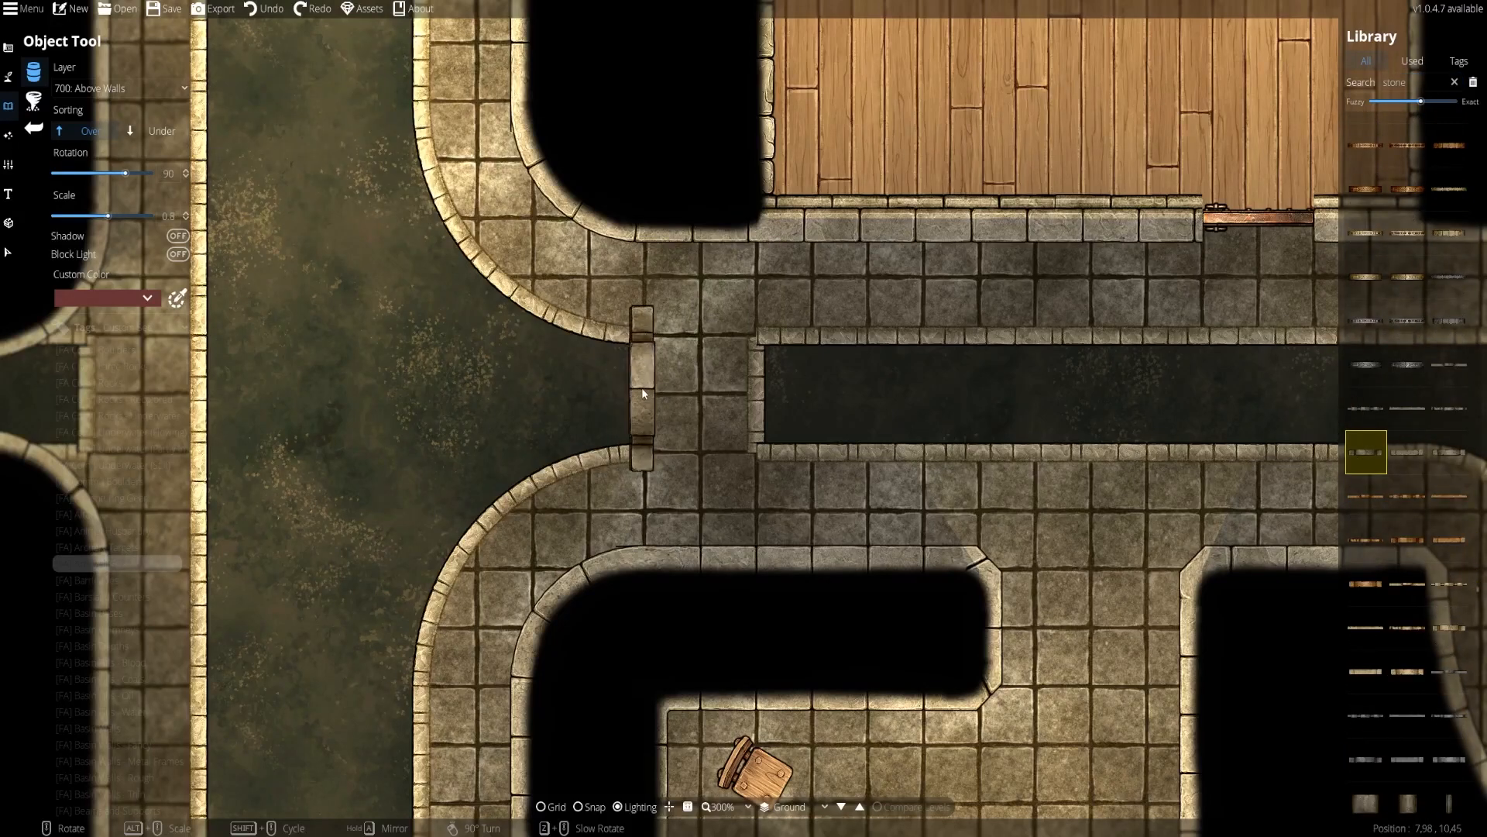
alt+scroll(644, 400, up, 1)
click(1366, 451)
click(1449, 408)
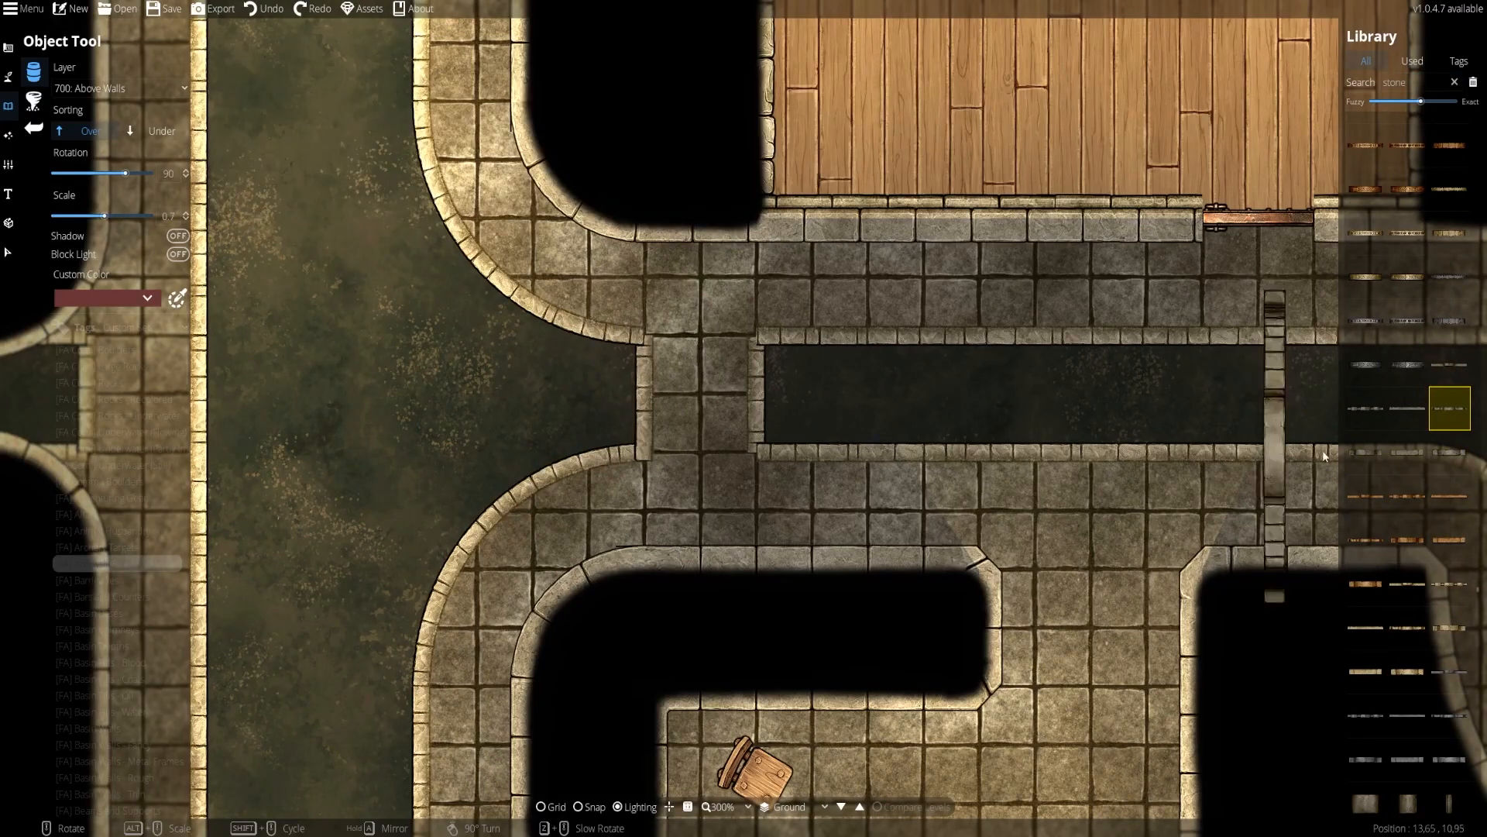
click(1449, 451)
click(717, 404)
Browse further stone objects in the library for a piece that suits the bridge edge
scroll(1360, 635, down, 4)
scroll(1360, 636, down, 4)
click(1407, 365)
click(1365, 412)
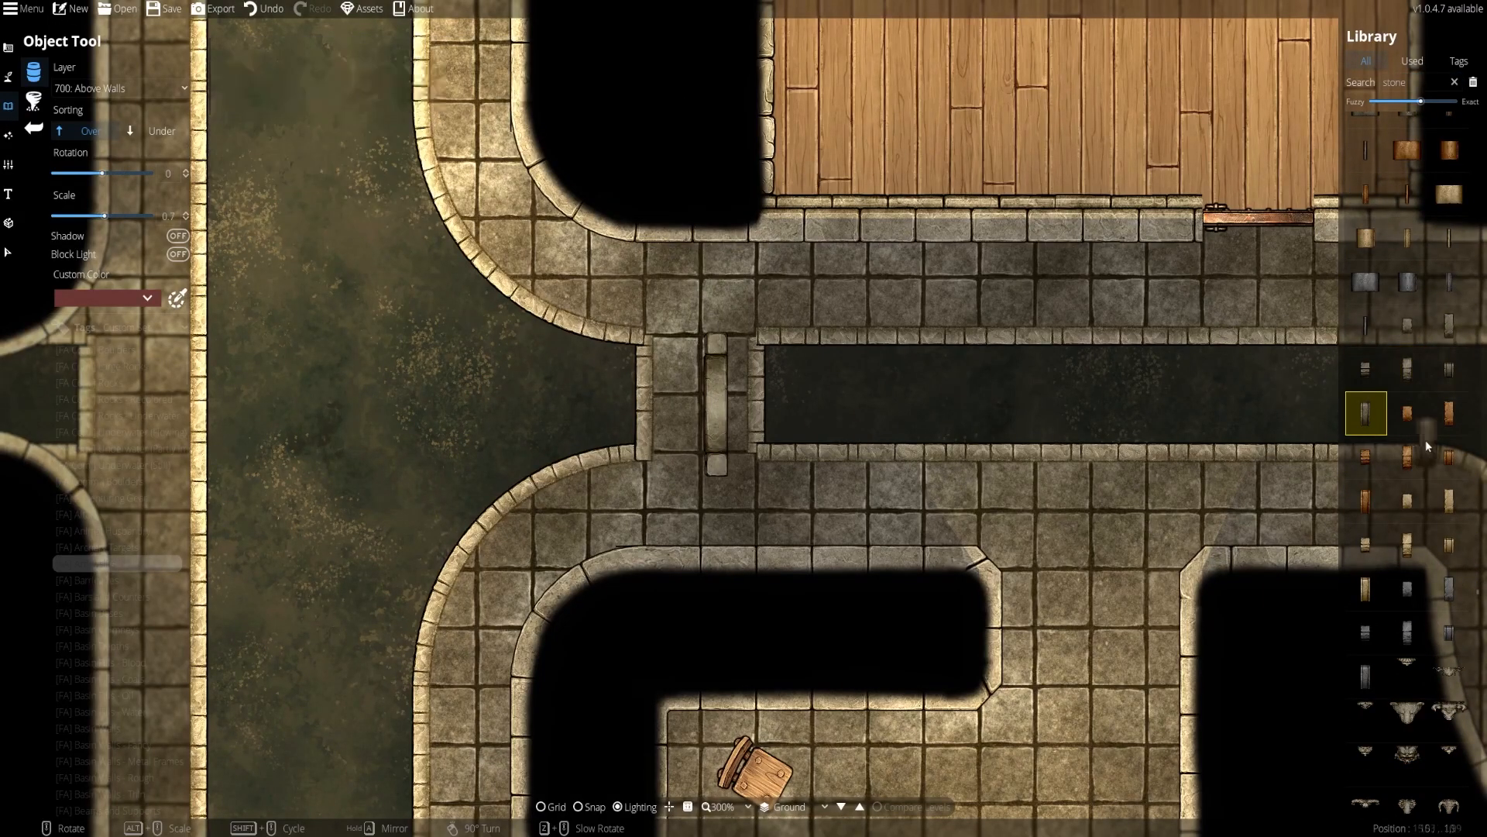
scroll(1428, 439, down, 5)
click(1436, 478)
scroll(1434, 512, down, 5)
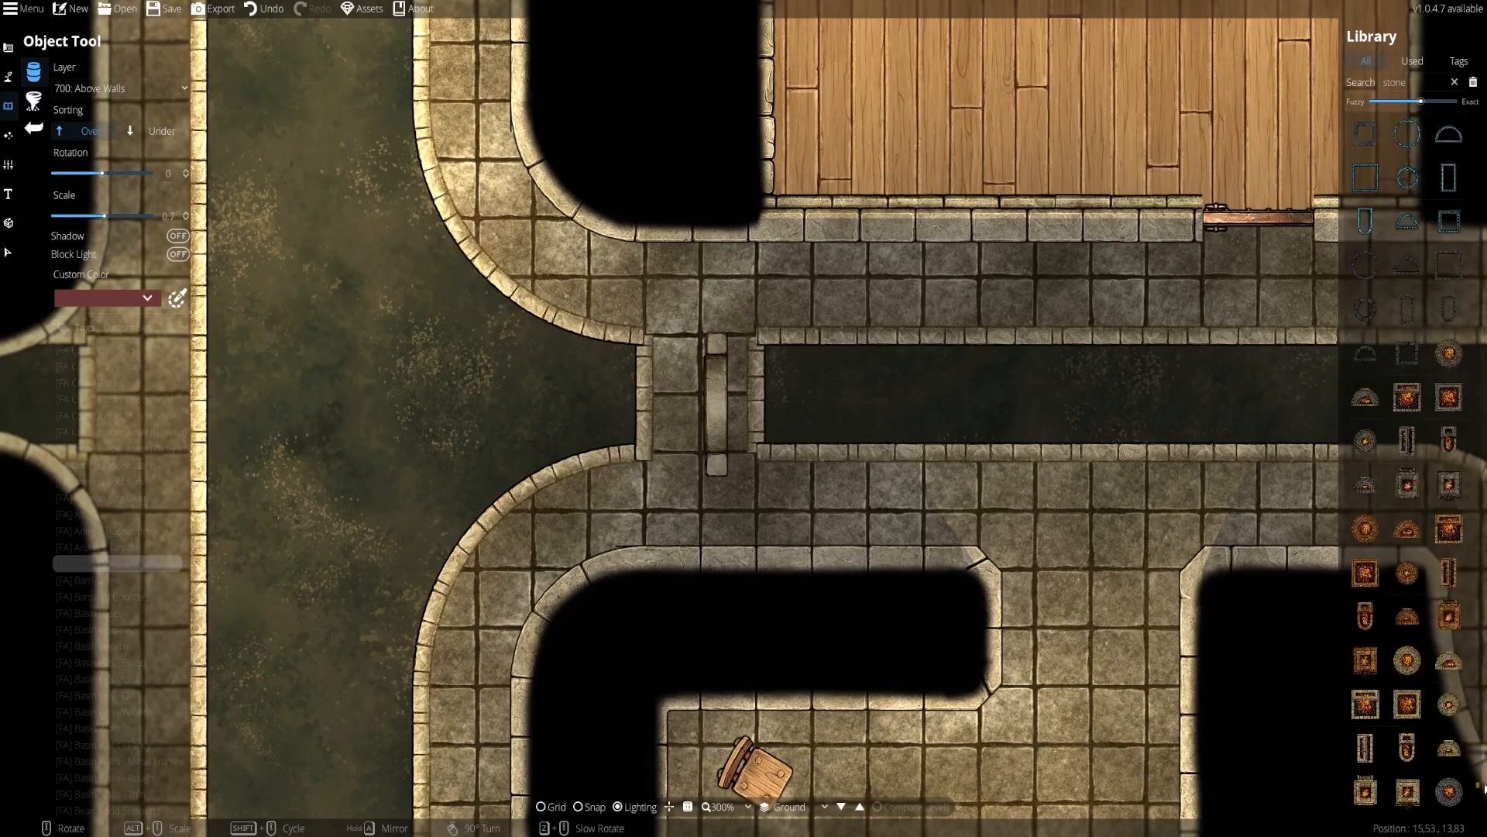
scroll(1439, 645, down, 5)
Narrow the object library search to "stone earthy" and browse the matching objects
click(1414, 82)
text(earthy)
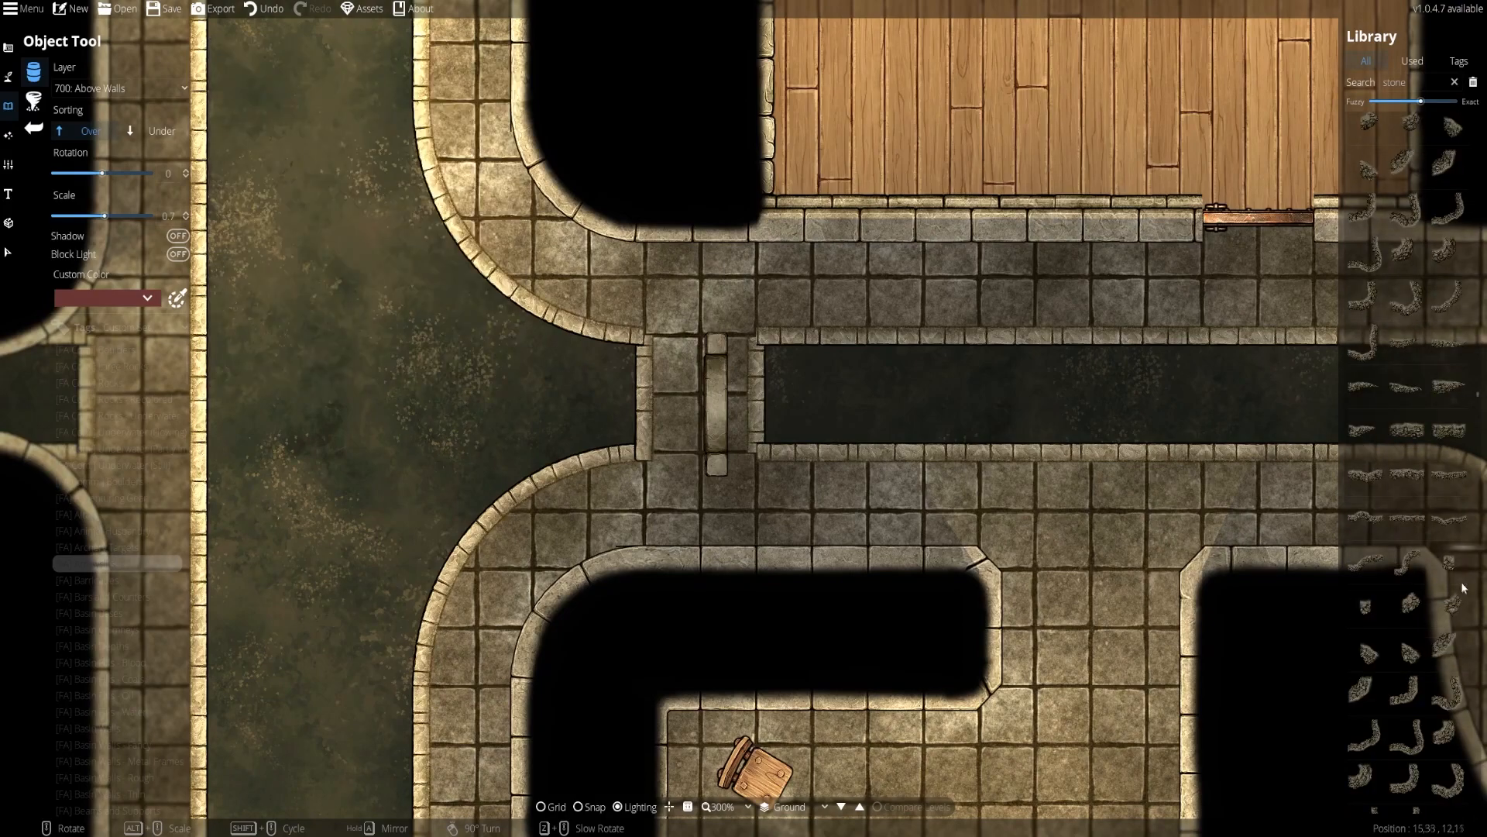
drag(1477, 124, 1476, 473)
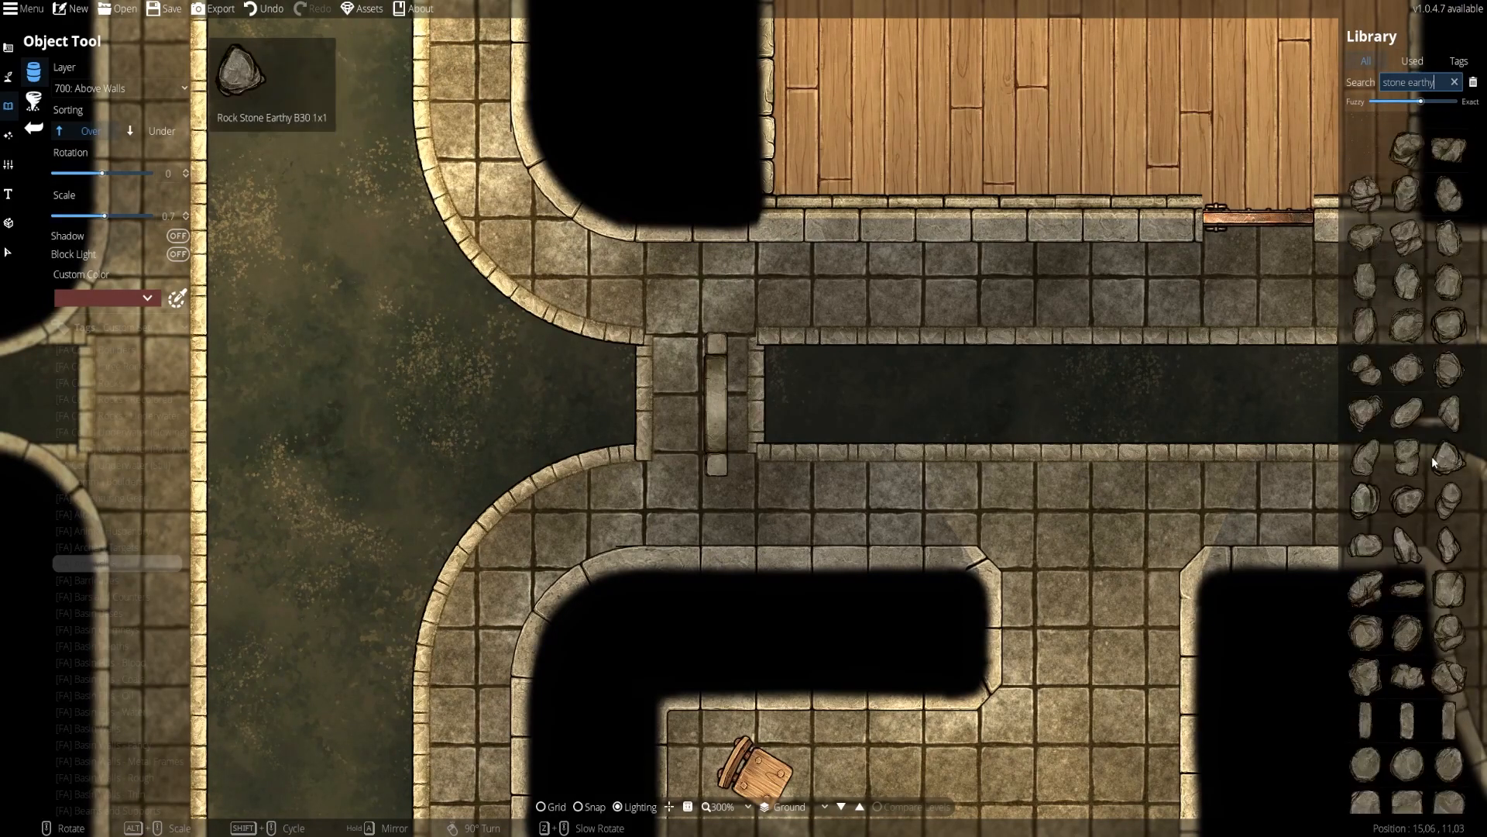
scroll(1434, 532, down, 8)
scroll(1435, 558, down, 10)
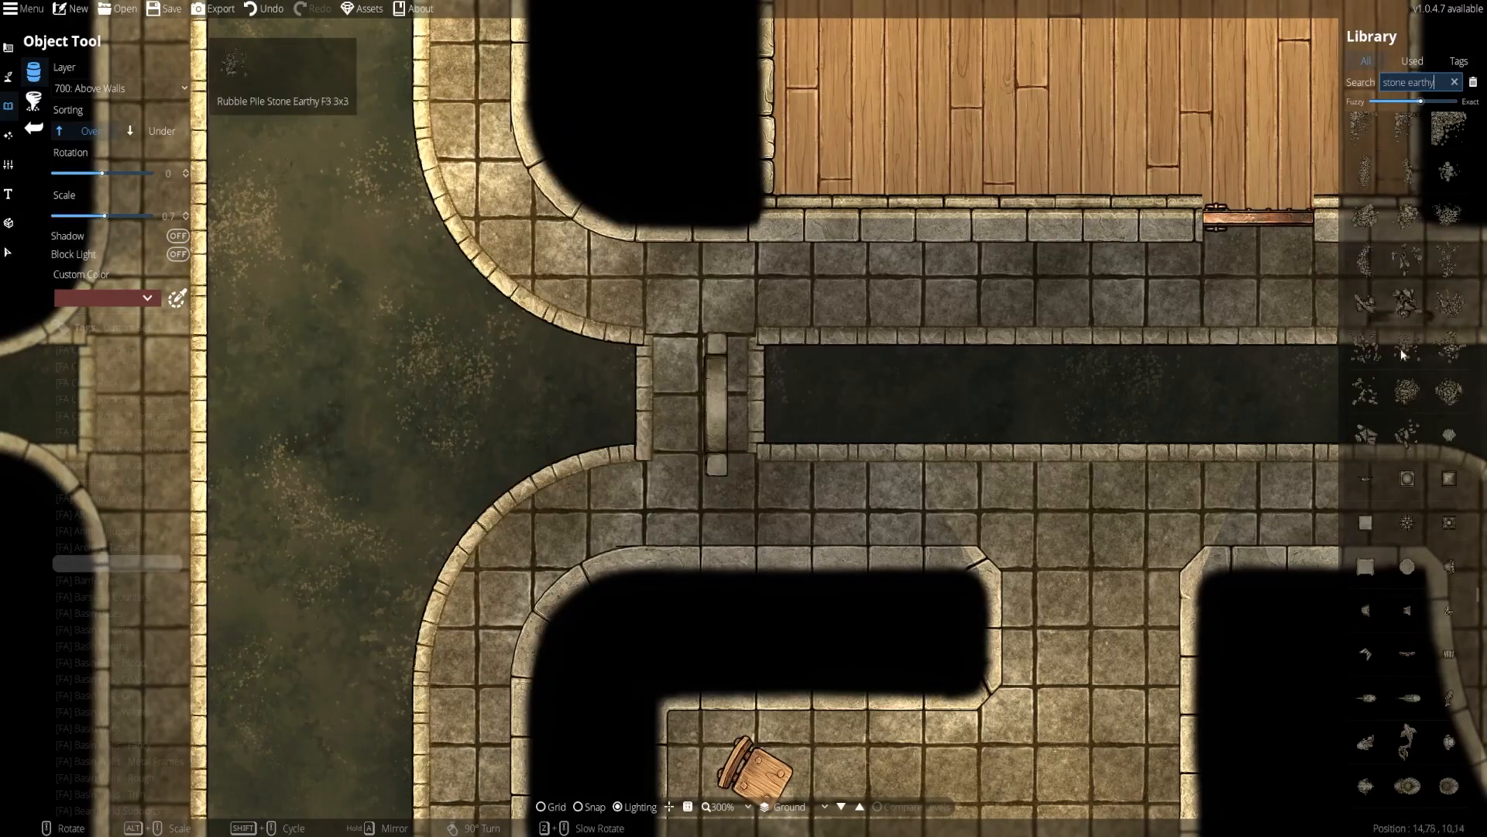
scroll(1367, 605, down, 6)
Undo the trial piece on the bridge and cover the canal bridges' edges with an earthy stone wall piece at scale 0.65 on layer 100: User Layer 1
click(1366, 568)
right_click(1181, 548)
scroll(1181, 548, down, 3)
key(ctrl+z)
click(117, 88)
click(114, 209)
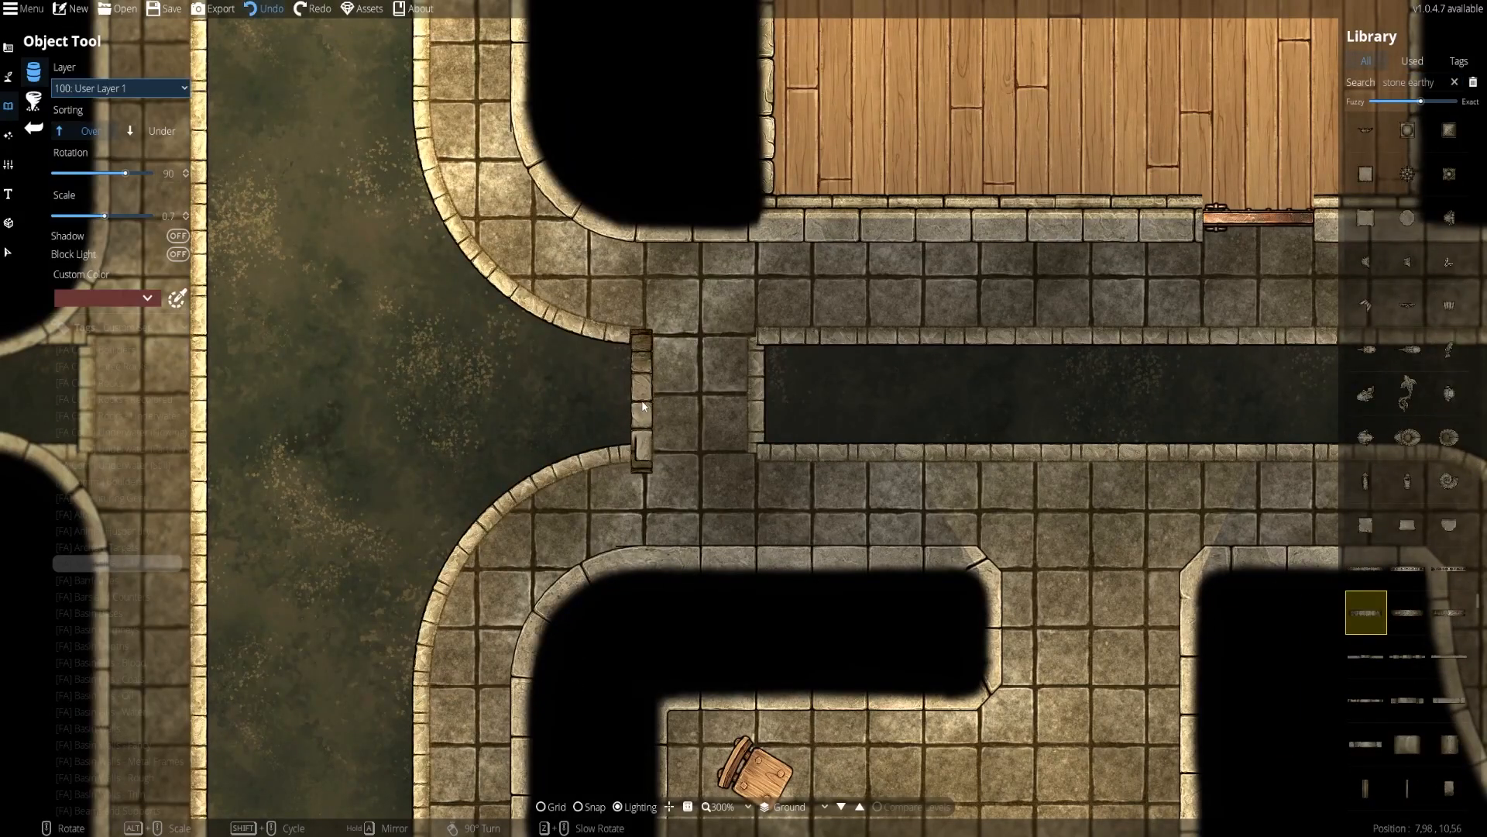
scroll(133, 217, down, 1)
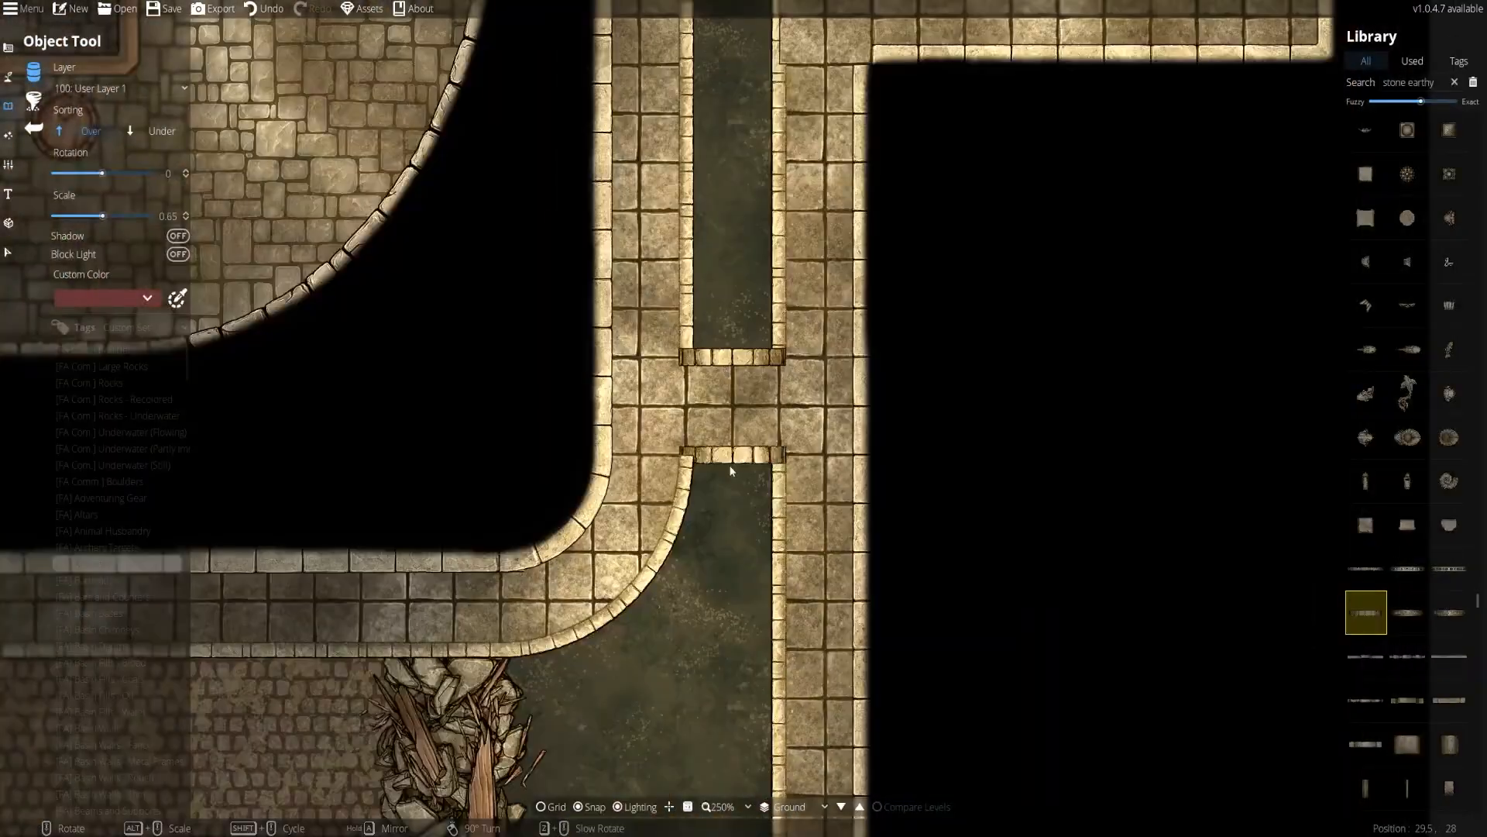
Cover the corner joints at the dead-end canal's east end with small earthy curb pieces at scale 1 on layer 200: User Layer 2
click(117, 88)
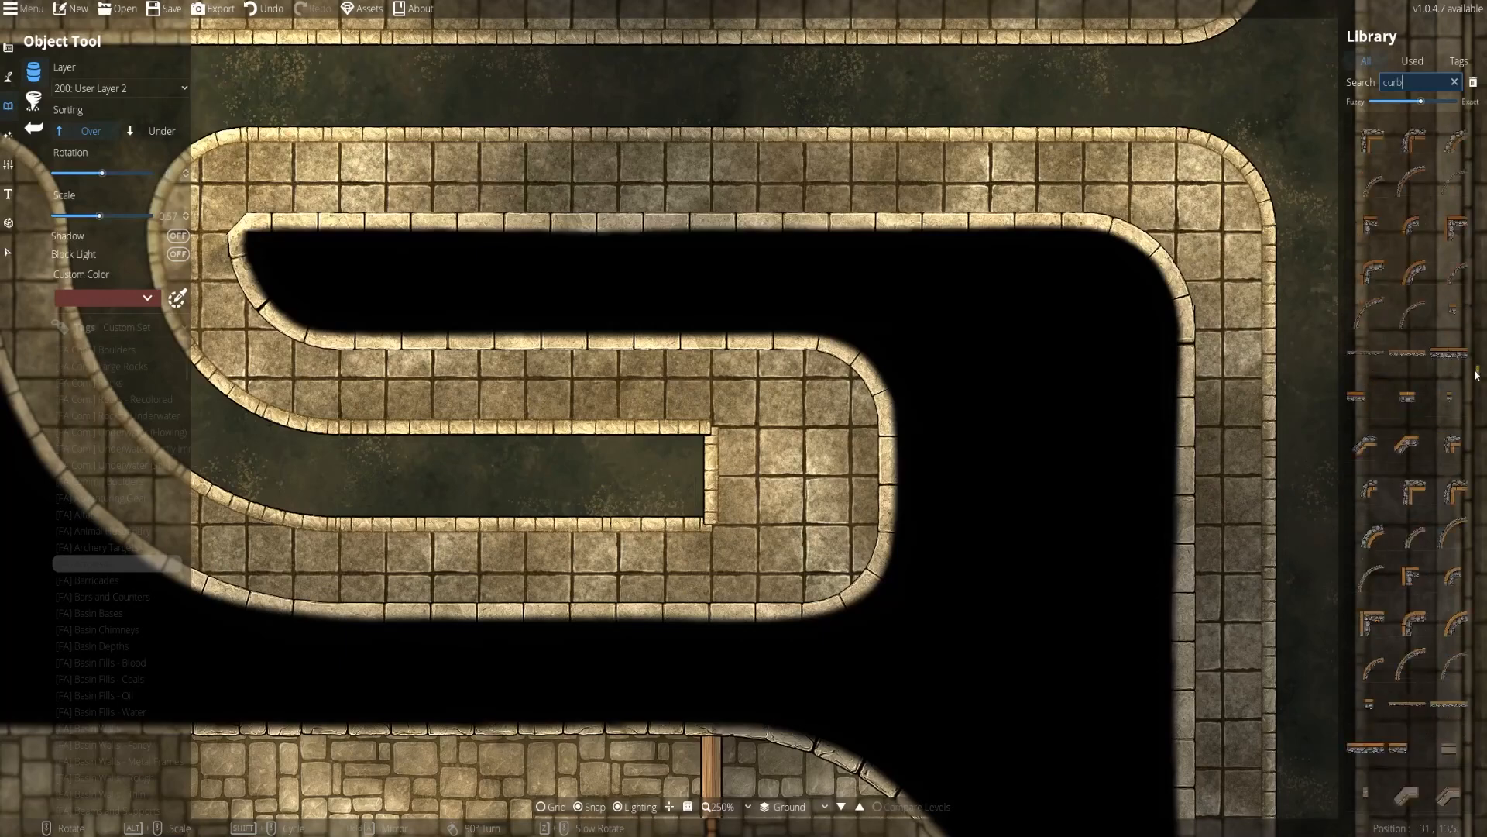
drag(1475, 375, 1475, 139)
click(1407, 192)
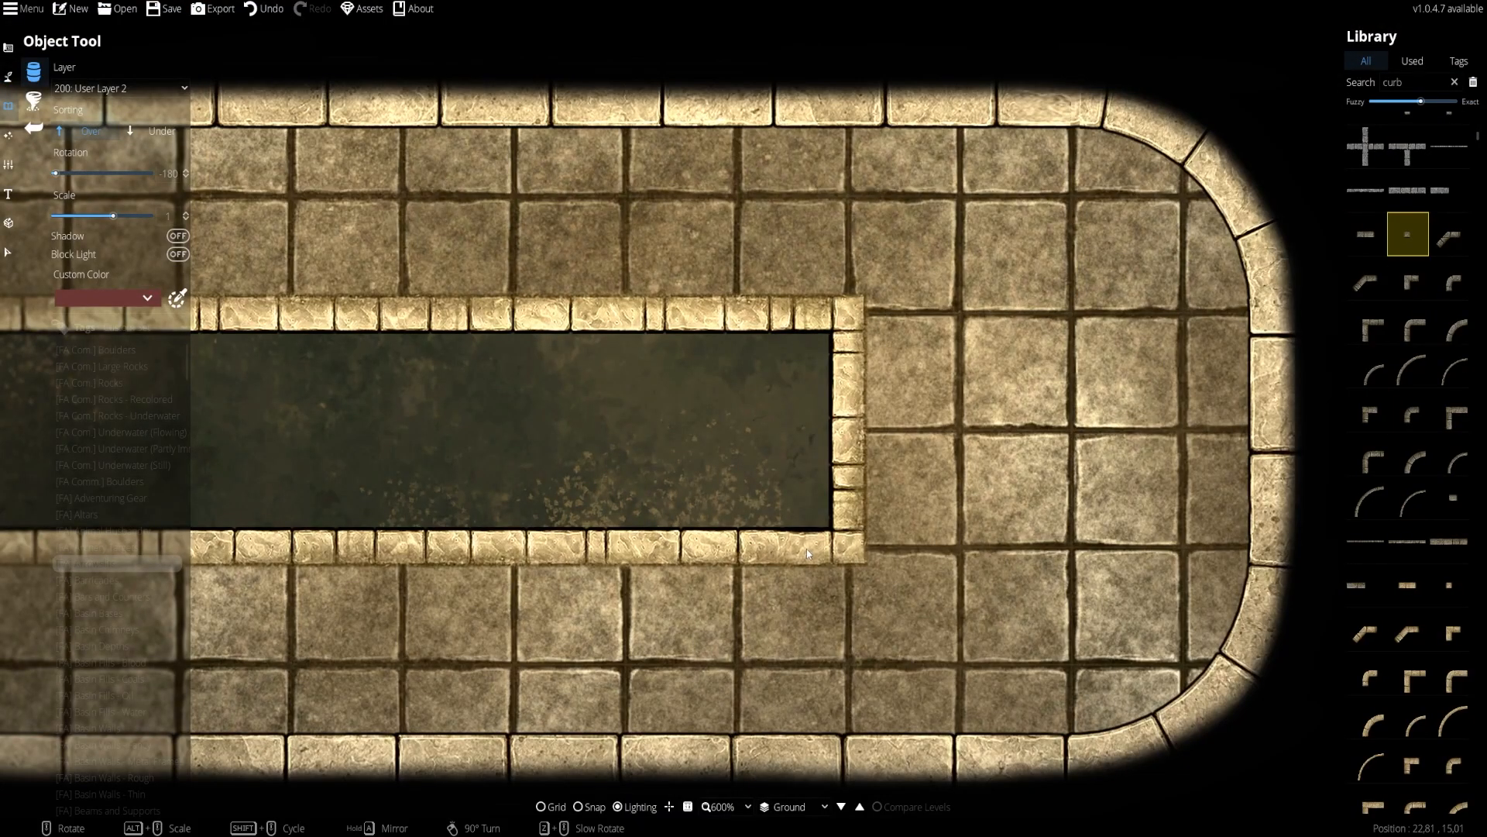
Cover the curb joints around the rusty grate with stone curb pieces, trying a corner piece at 0.9 and using the small piece at scale 1
click(1365, 321)
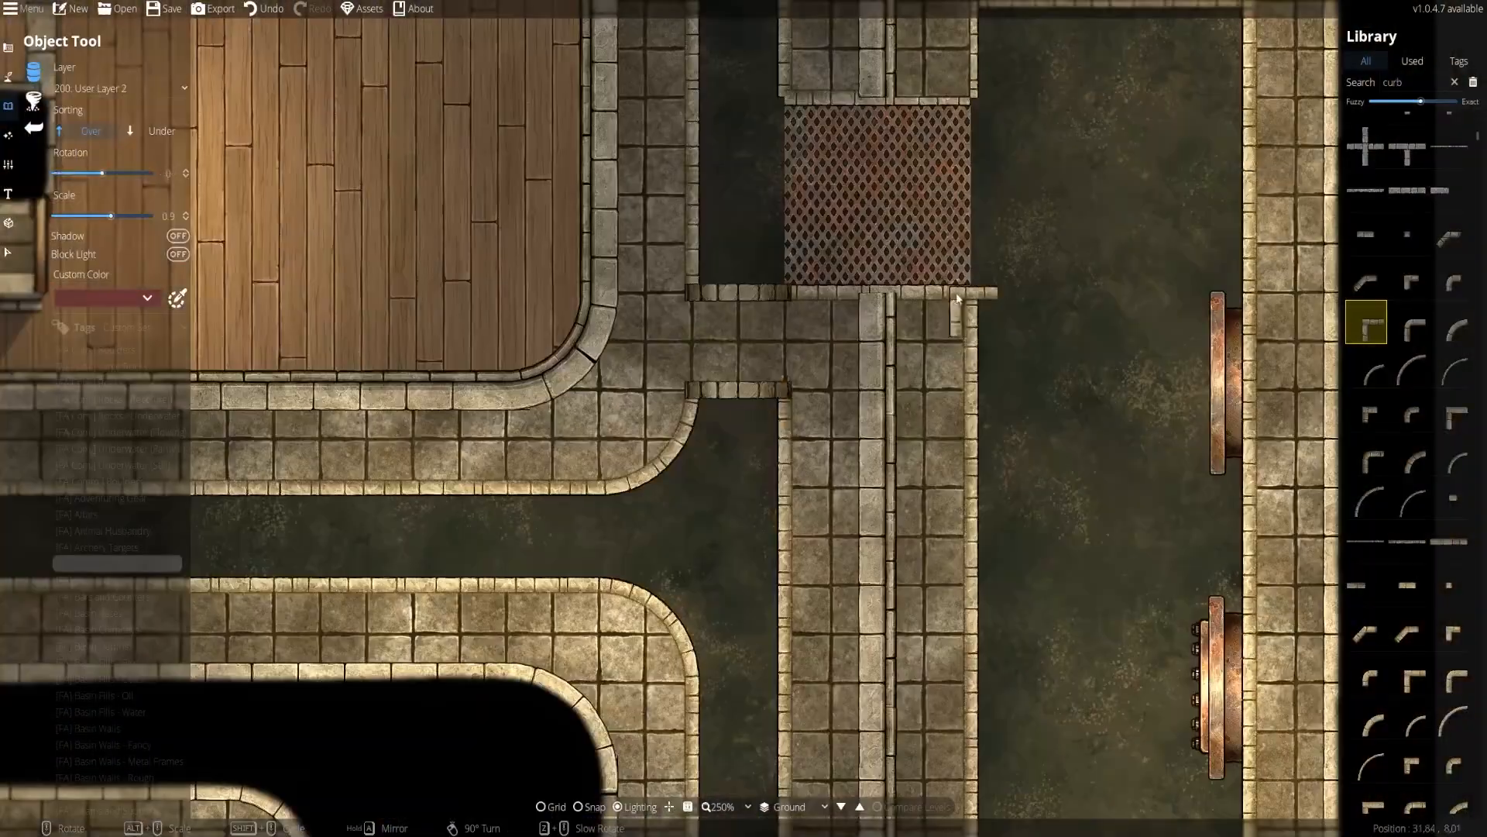
click(1408, 234)
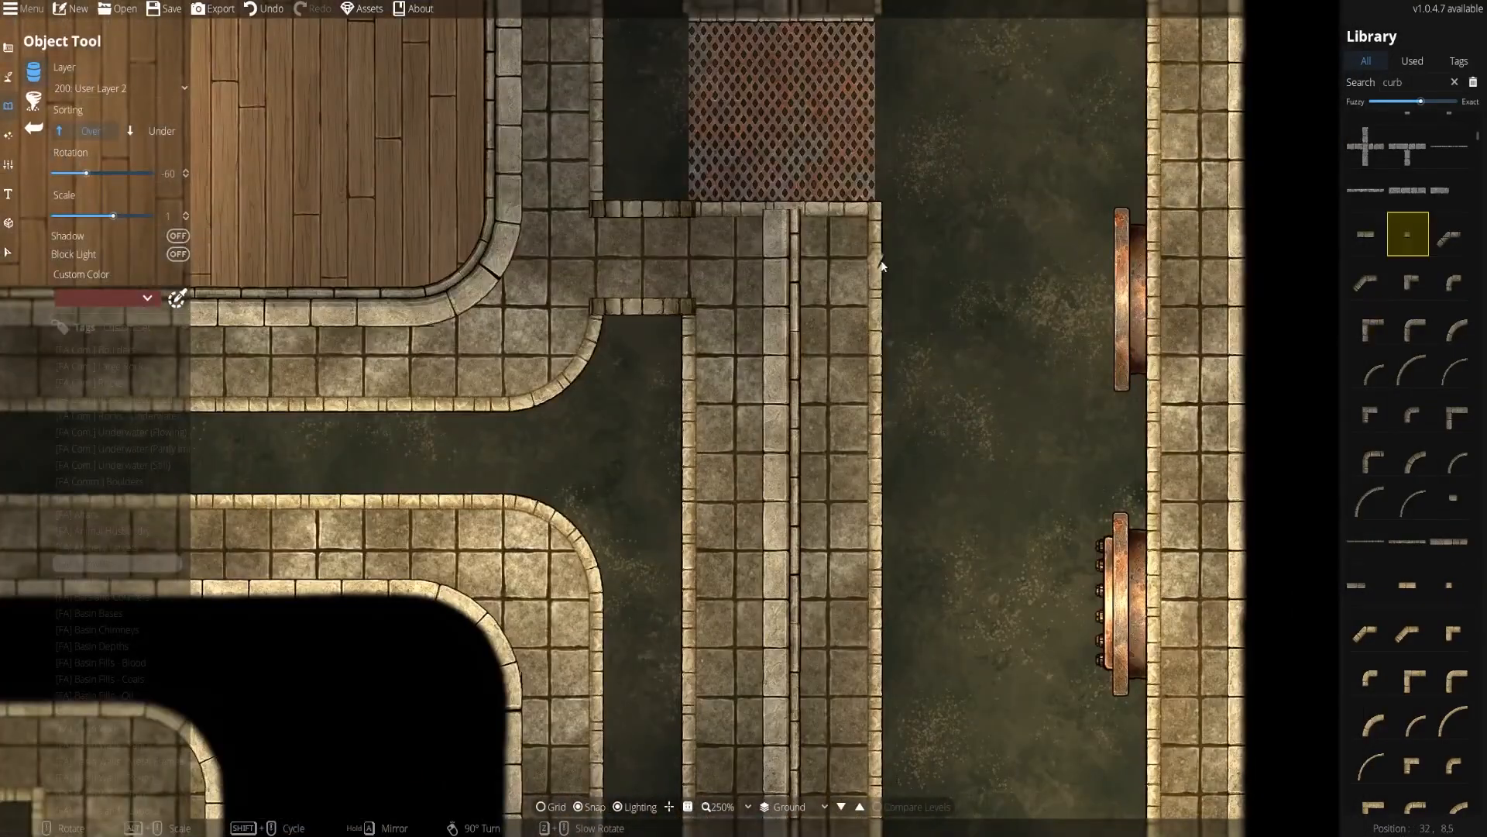
scroll(889, 300, up, 3)
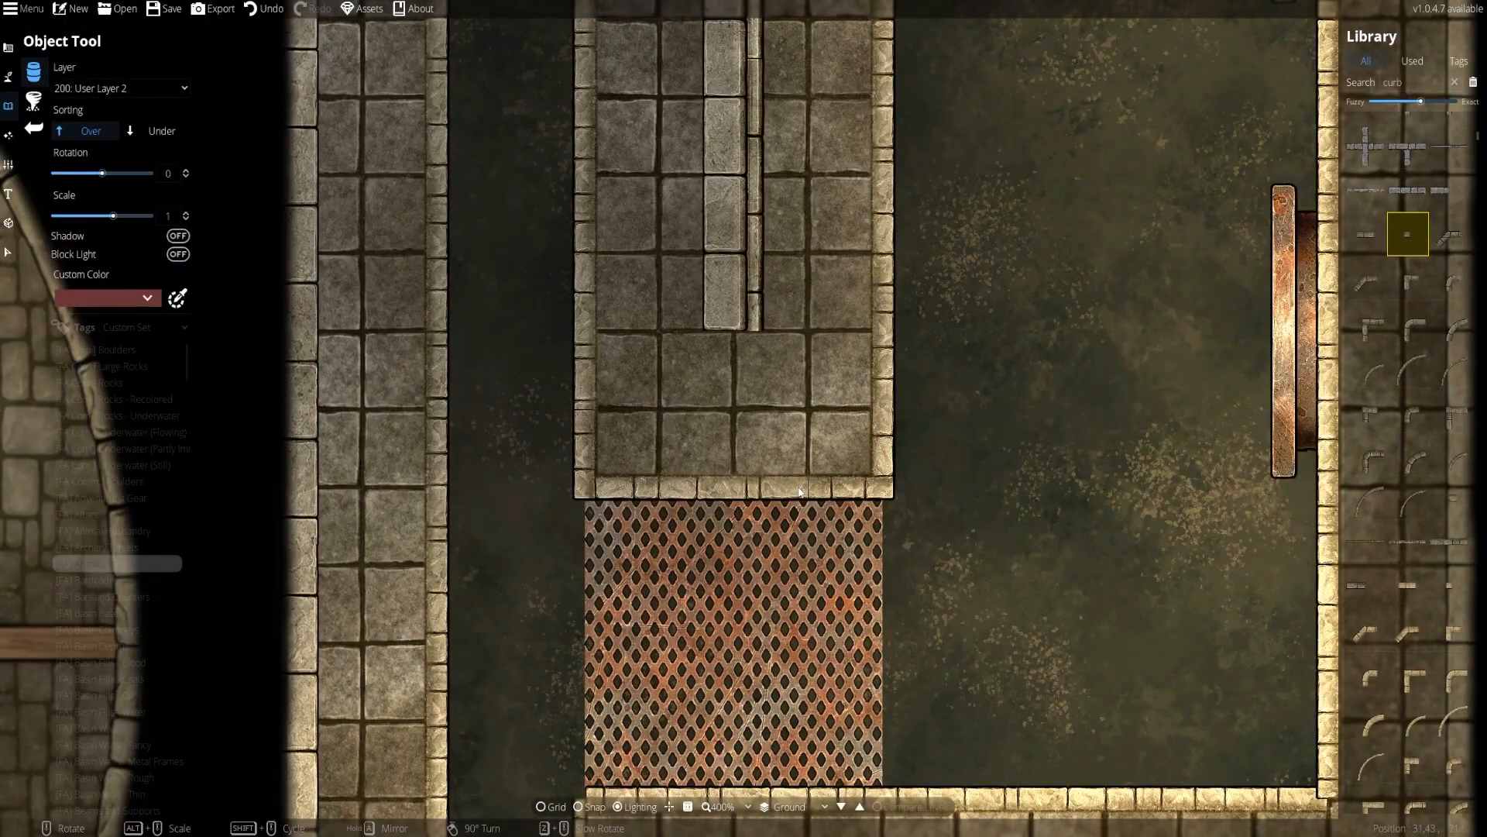
scroll(742, 494, up, 3)
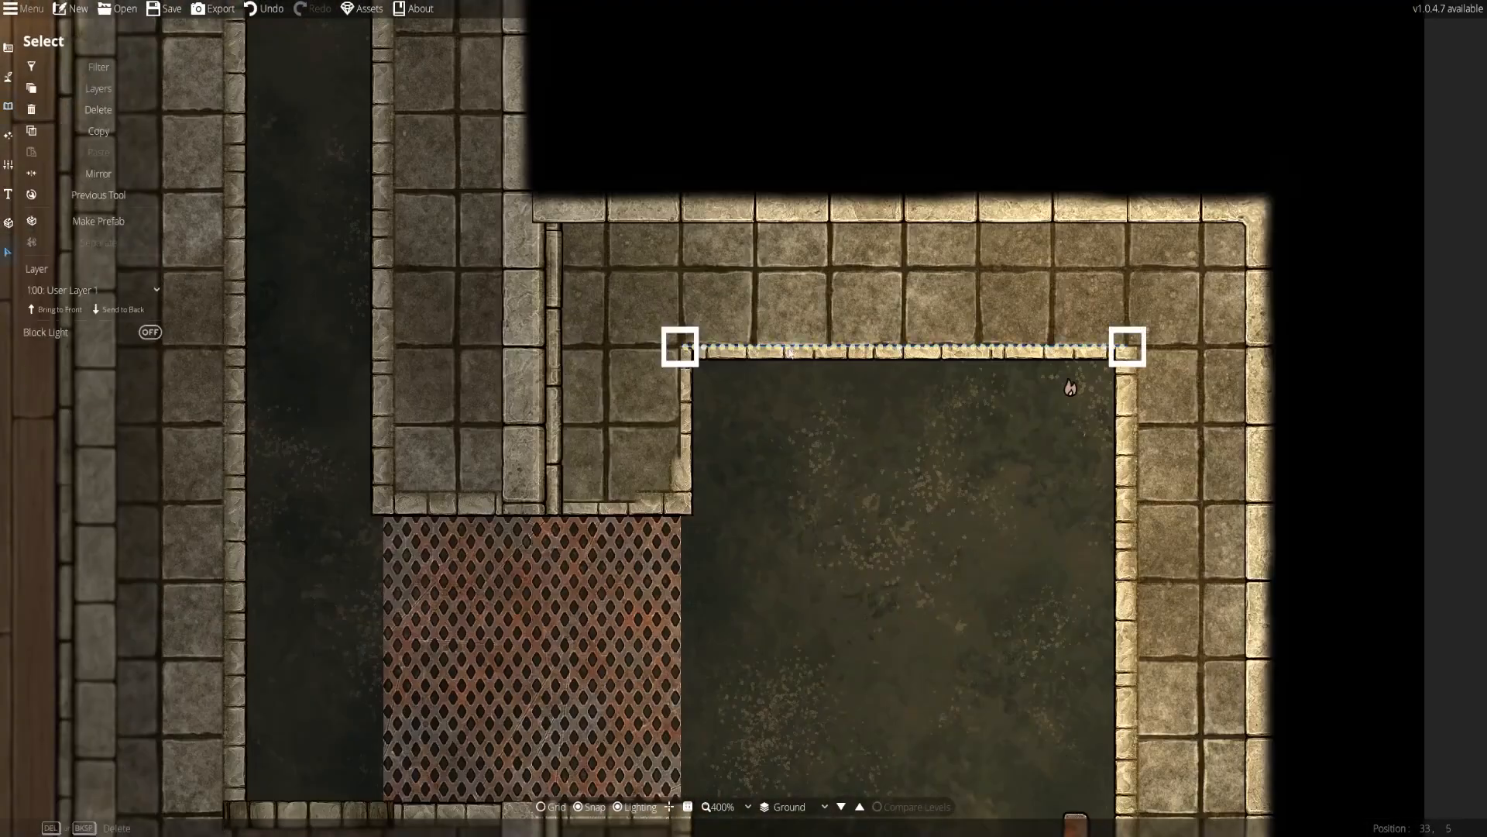
Open the layer choices for the selected curb path along the north edge of the canal beside the rusty grate
click(91, 290)
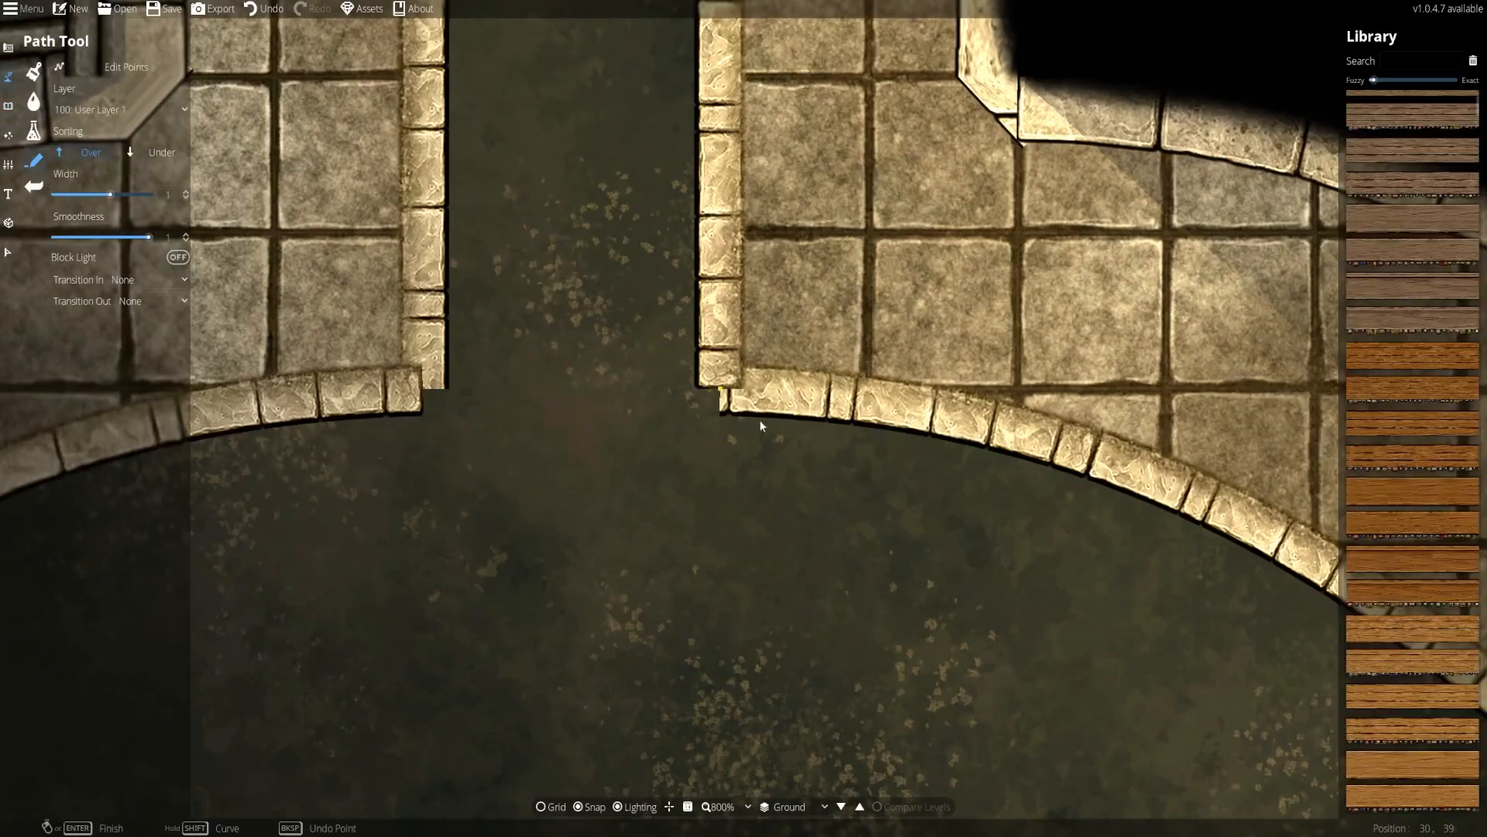
Extend the ends of both canal curb paths at the round basin's opening so they meet the curved curb's edge
drag(724, 392, 723, 415)
drag(425, 391, 425, 405)
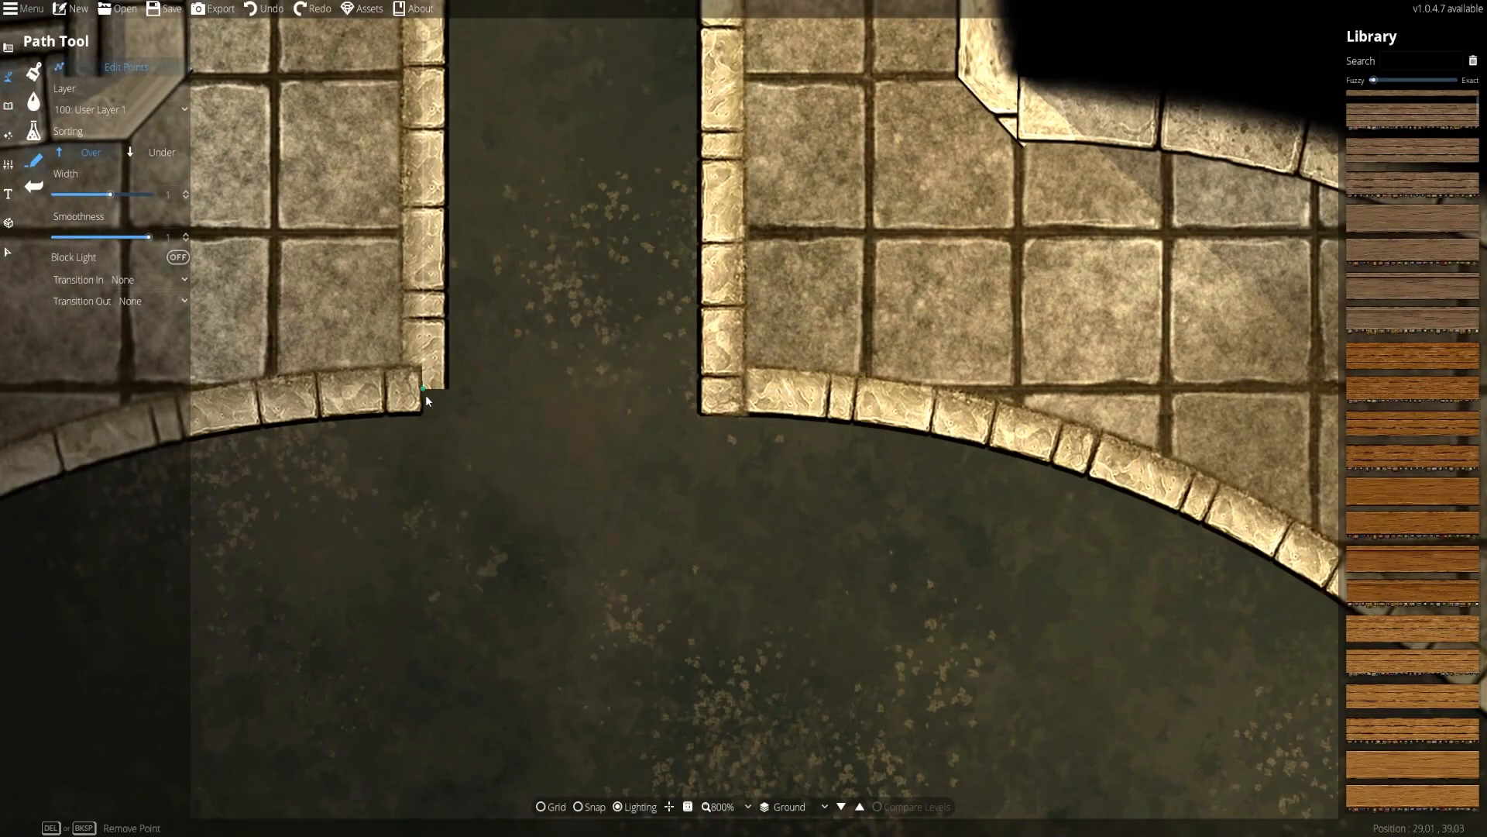
drag(426, 404, 425, 414)
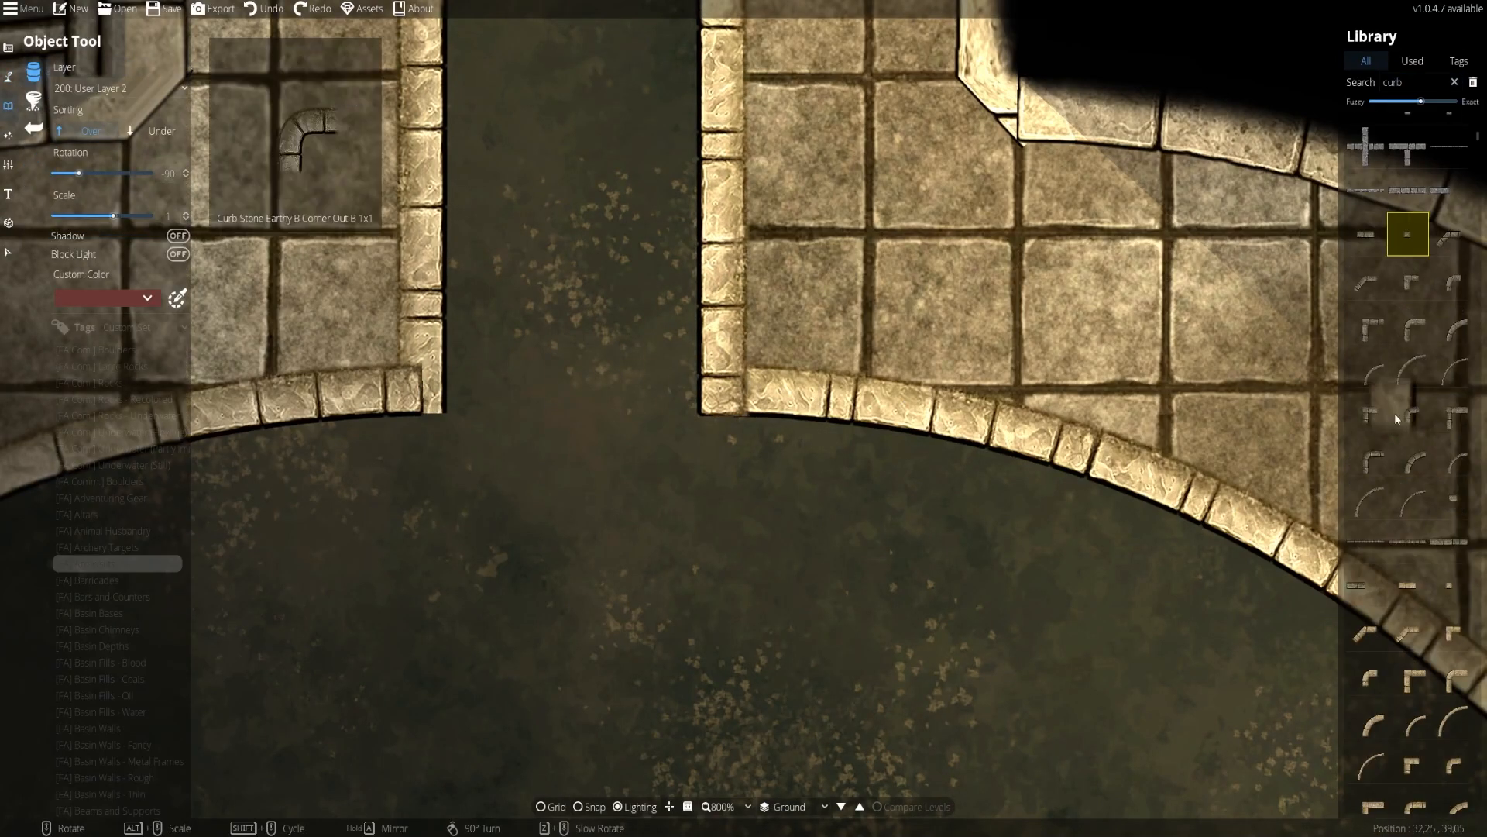
Cover the curb joints around the round basin and its walkway with small curb and corner pieces on layer 200: User Layer 2
click(1449, 497)
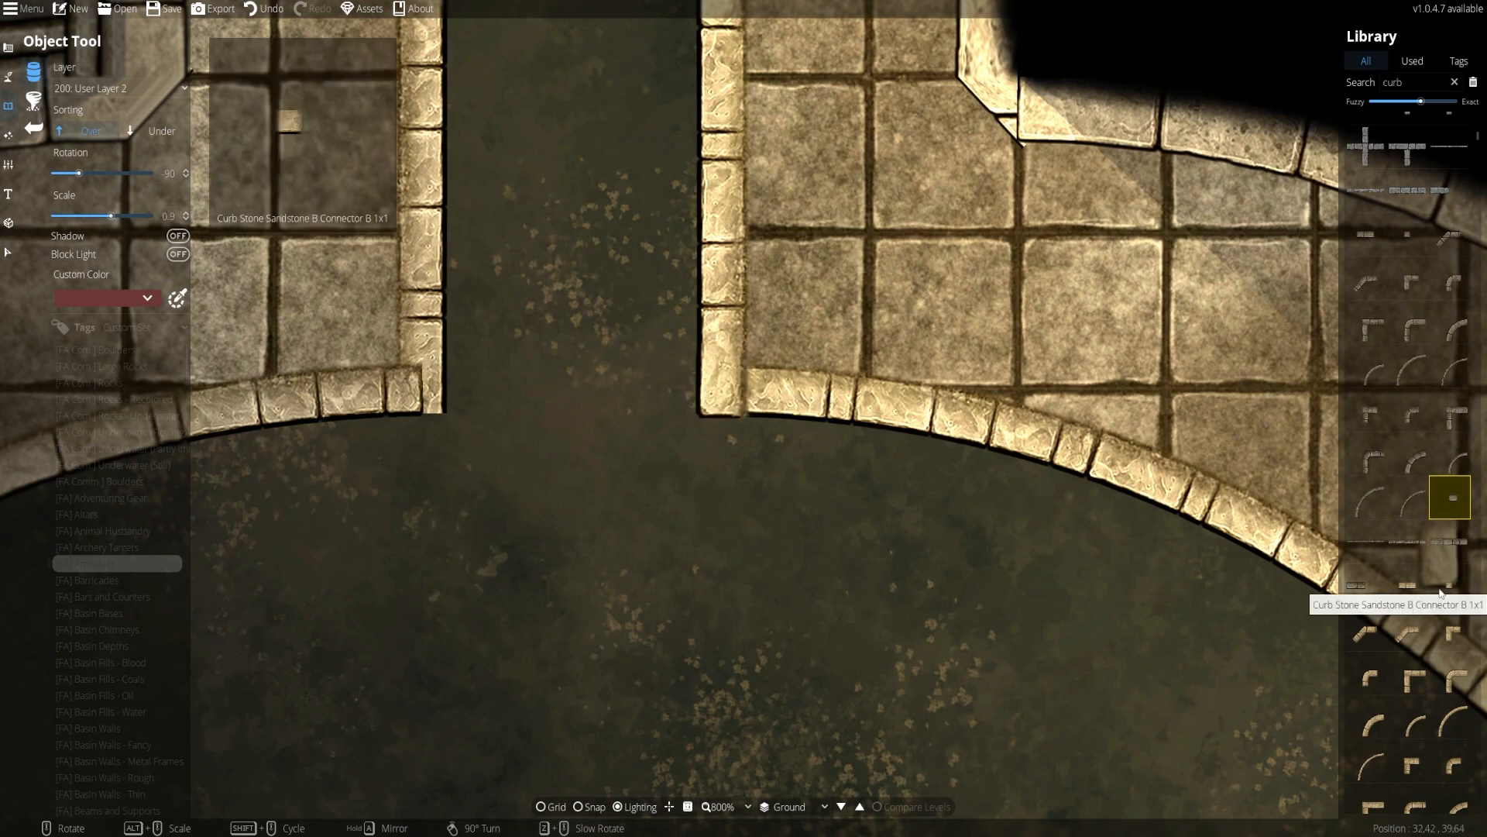
click(1408, 234)
click(1408, 277)
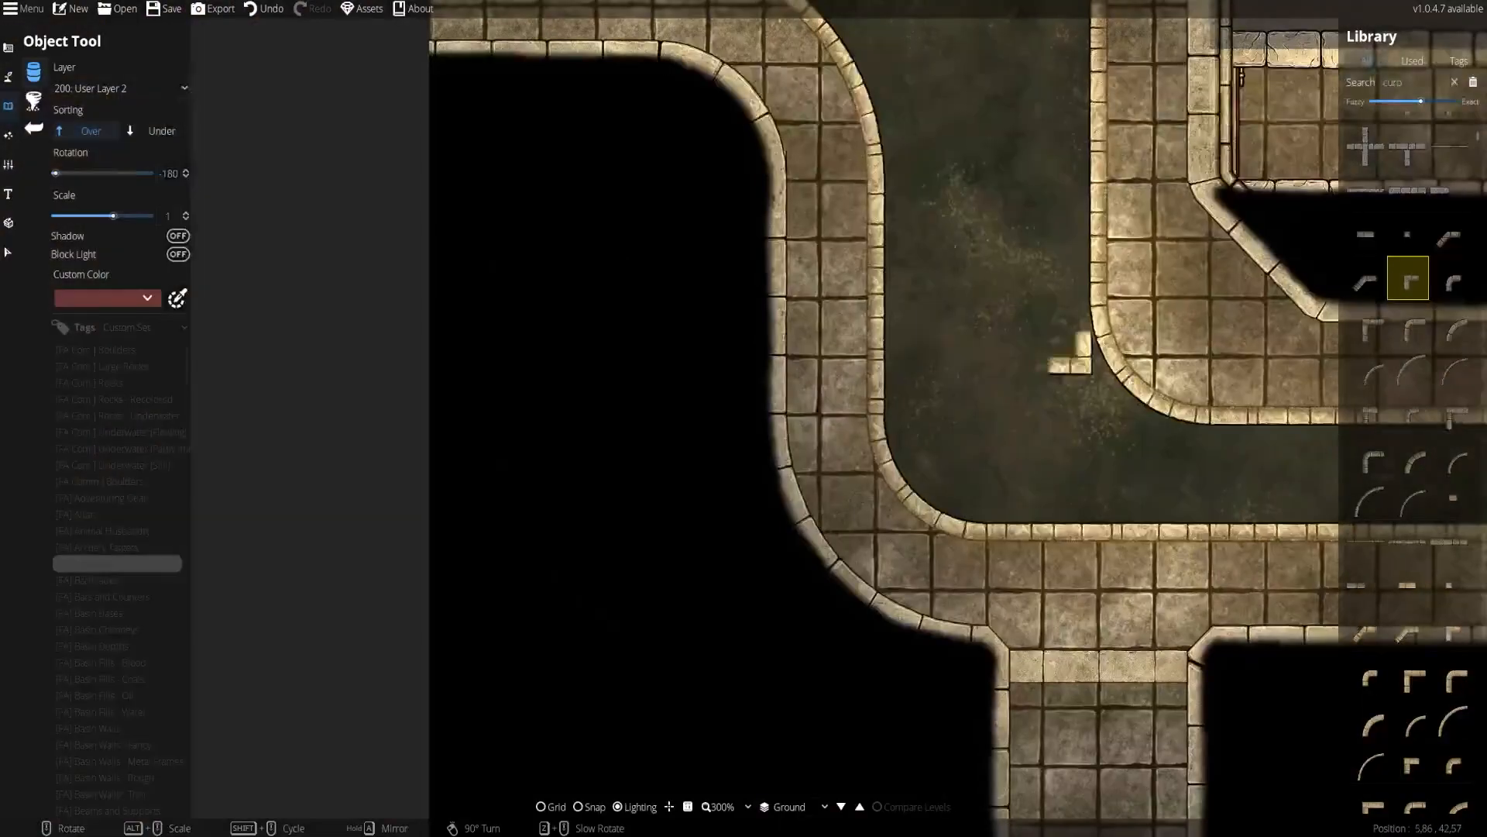
click(1380, 422)
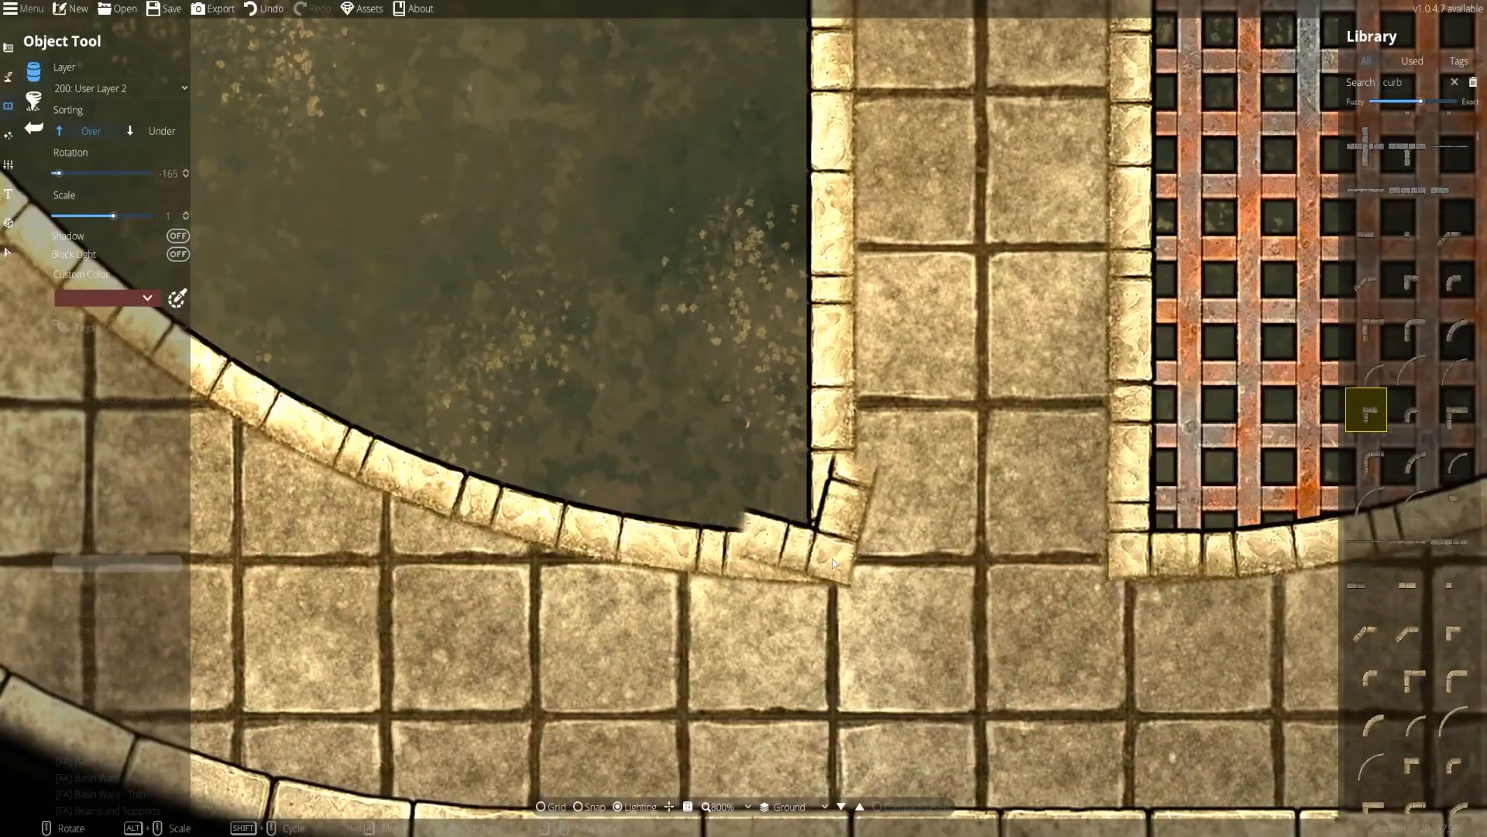
Find metal paths and run a thin rusty pipe along the square-mesh grate's north edge, around the walkway's tip and down its west side
click(8, 76)
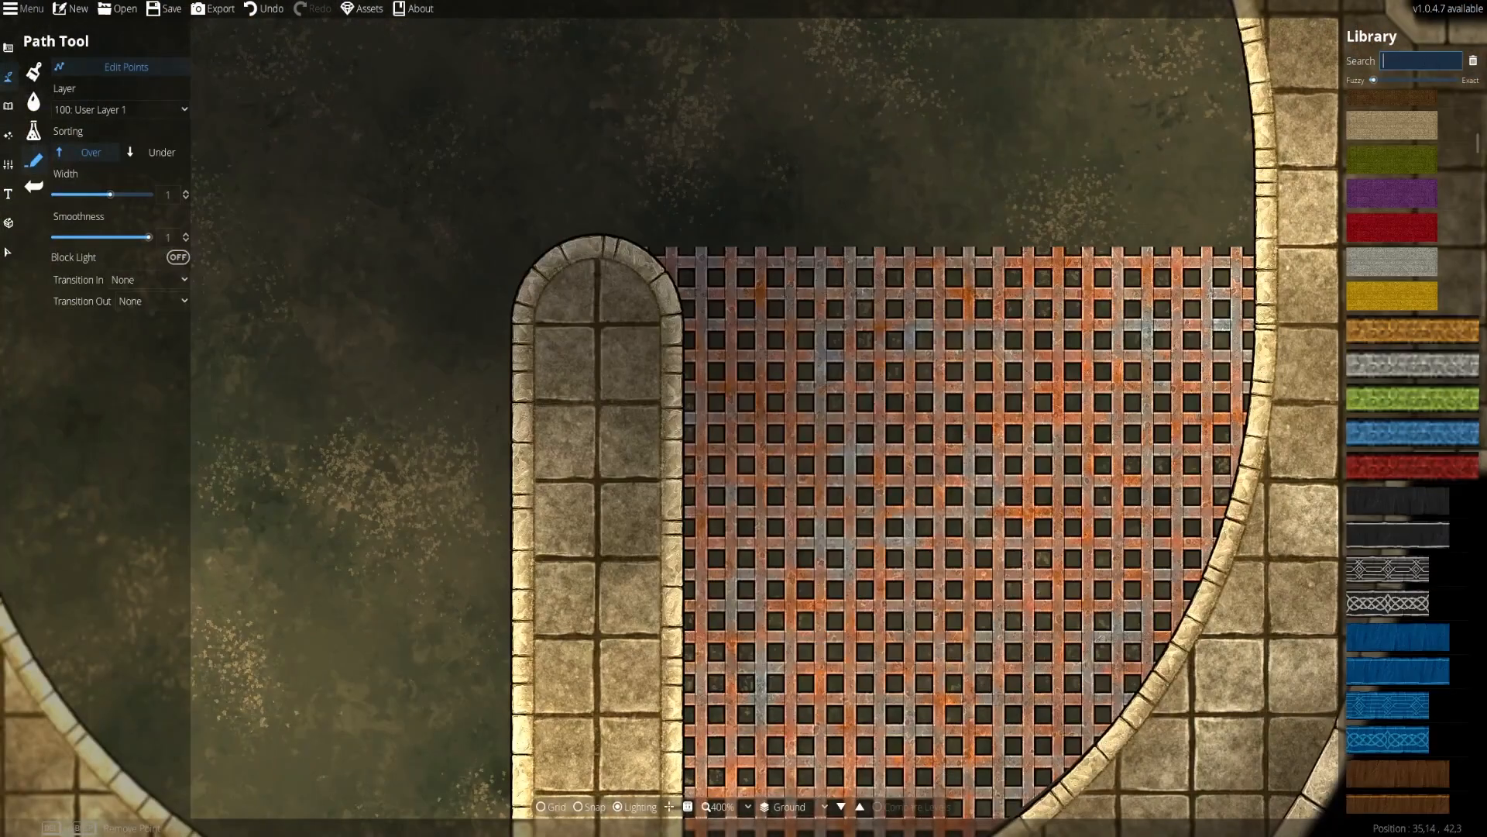
text(metal)
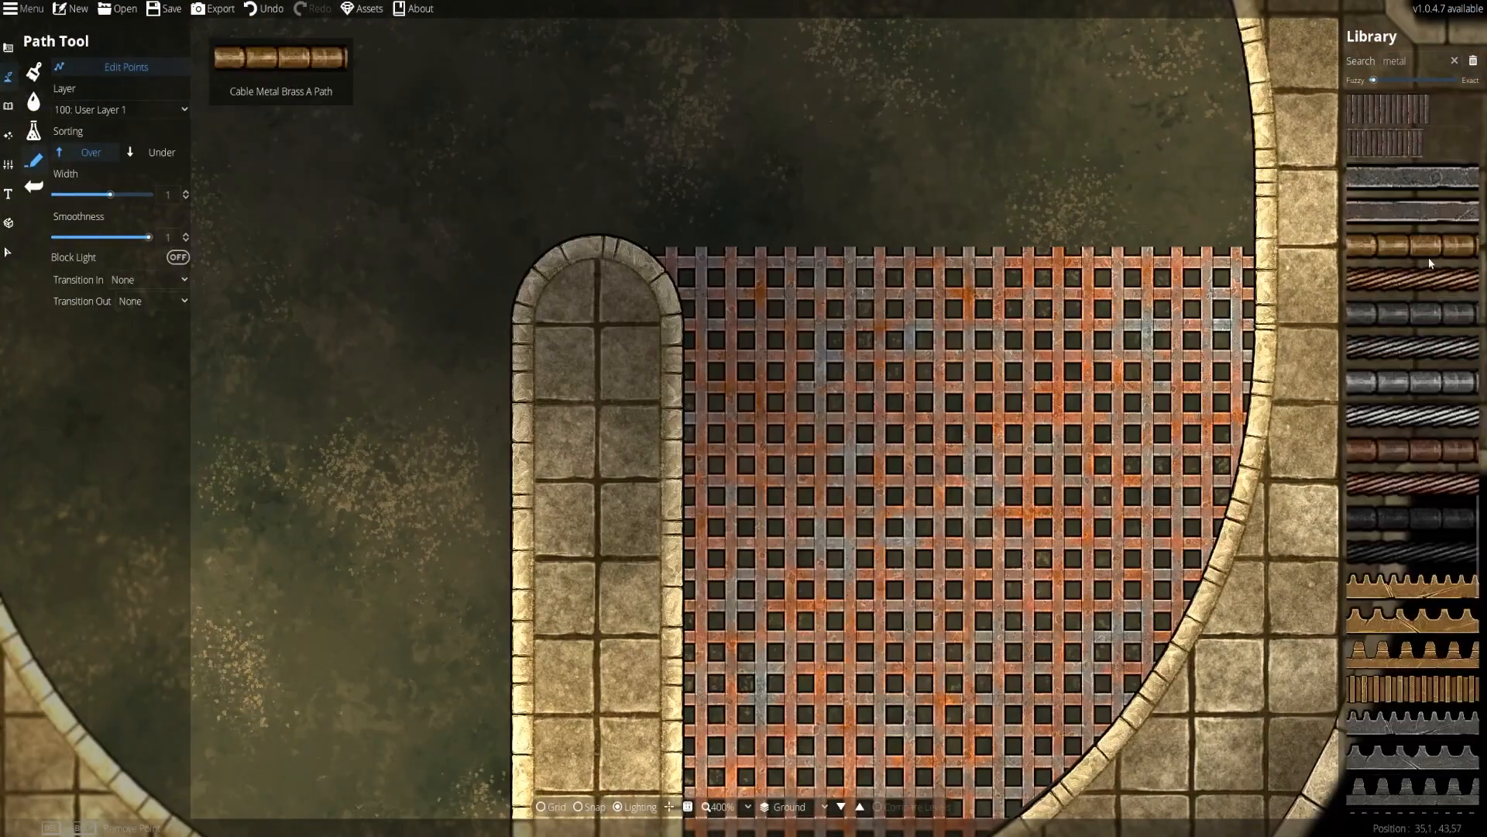
click(1411, 724)
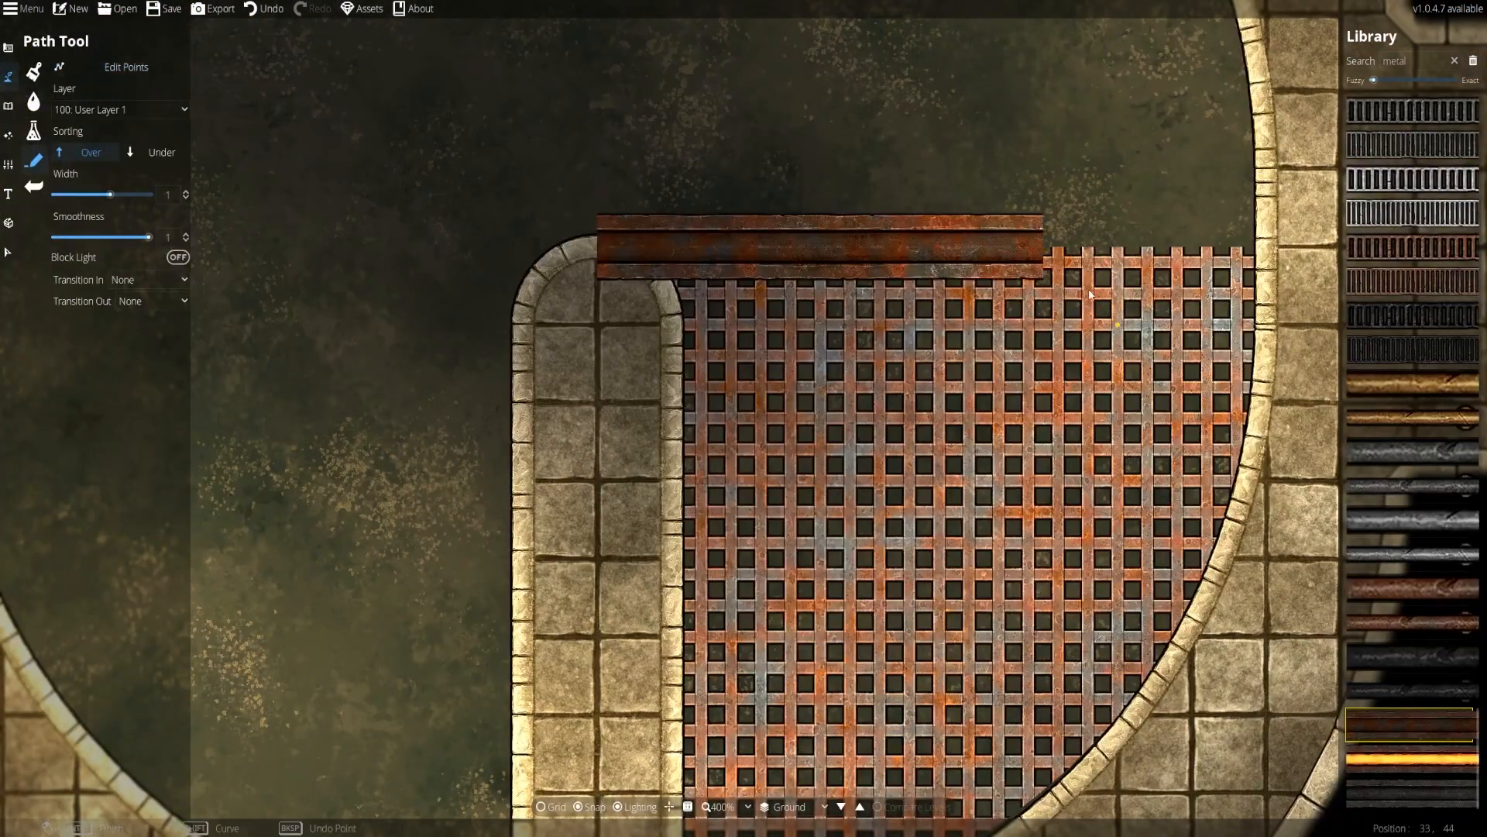
drag(110, 194, 93, 195)
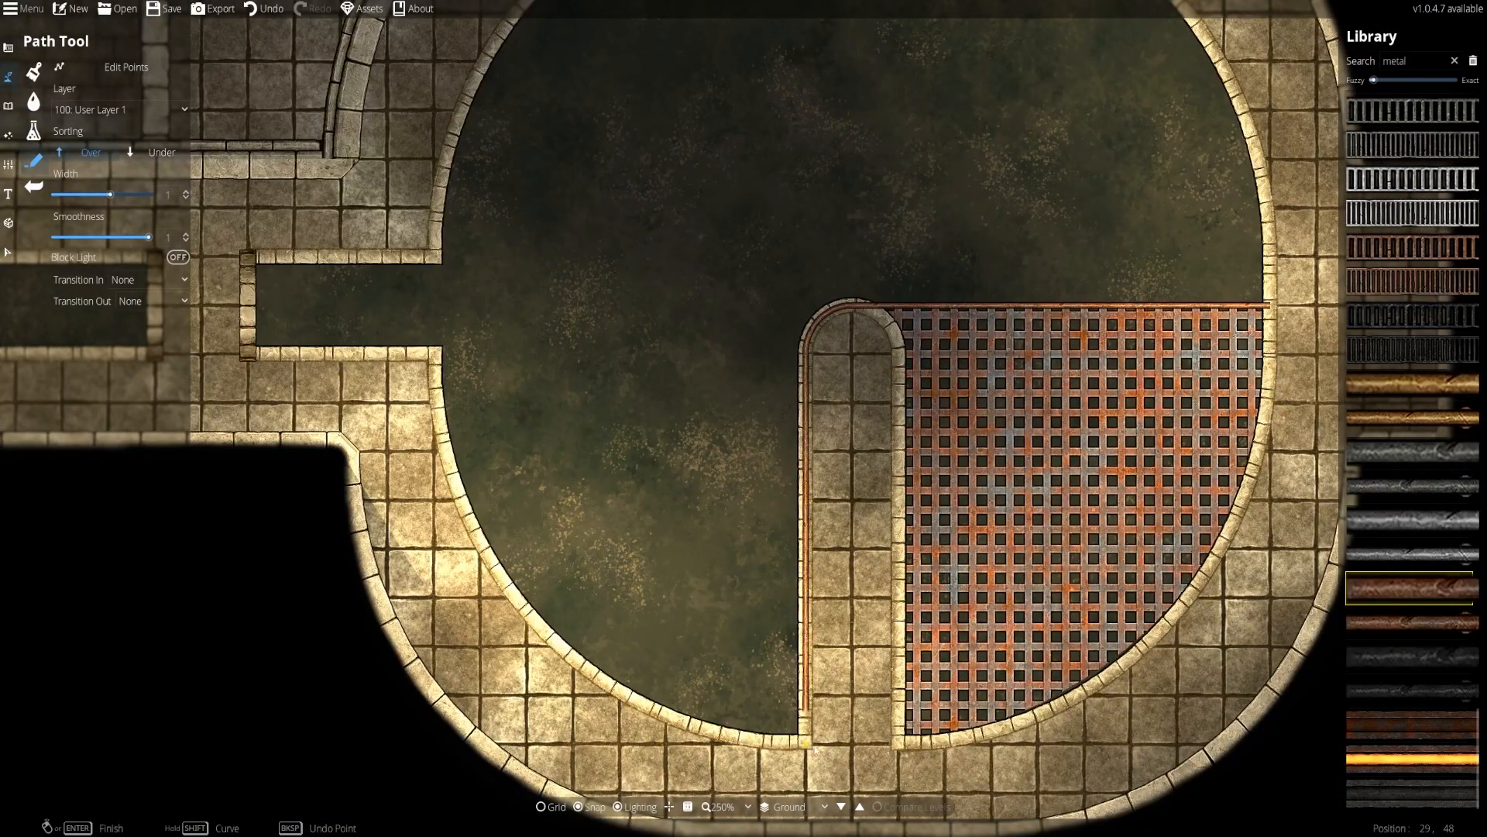
Change the layer of the rusty pipe path bordering the square-mesh grate and the walkway
key(s)
click(916, 308)
click(929, 329)
click(108, 289)
click(90, 435)
click(936, 281)
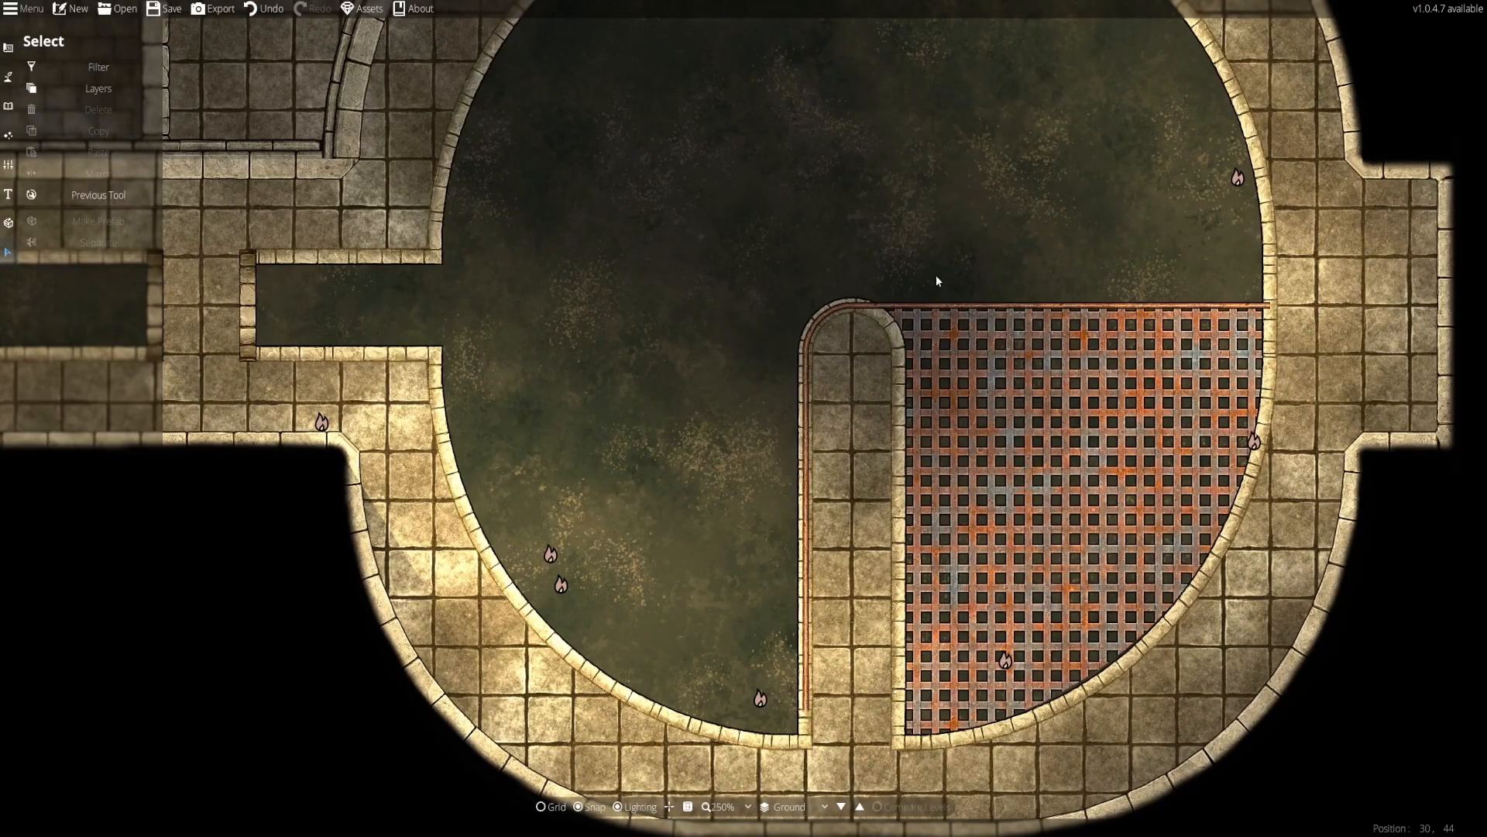
Border the west and east edges of the diamond-mesh grate over the canal with rusty metal pipe paths
key(p)
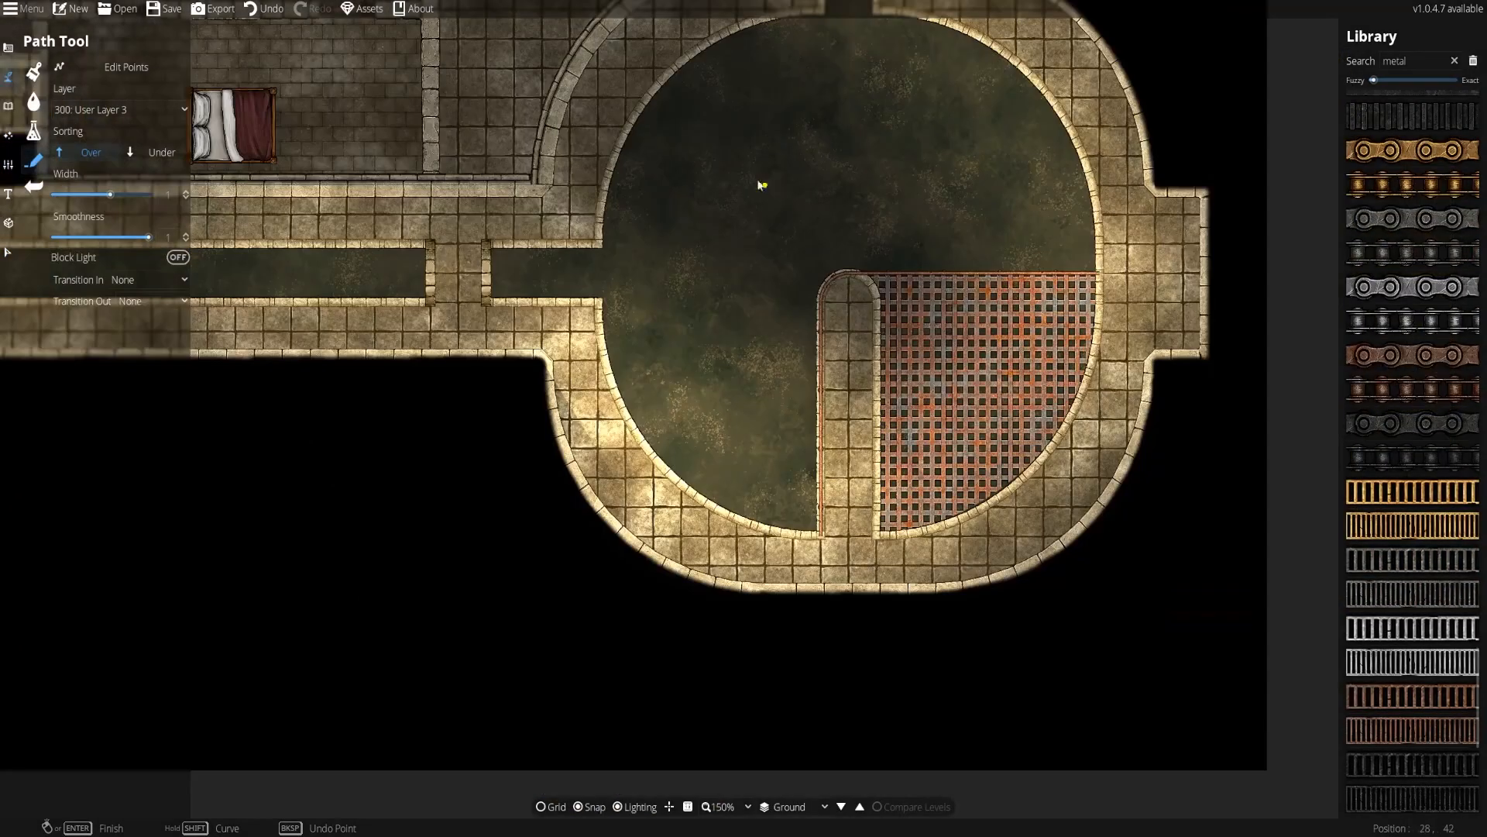
scroll(1463, 671, down, 10)
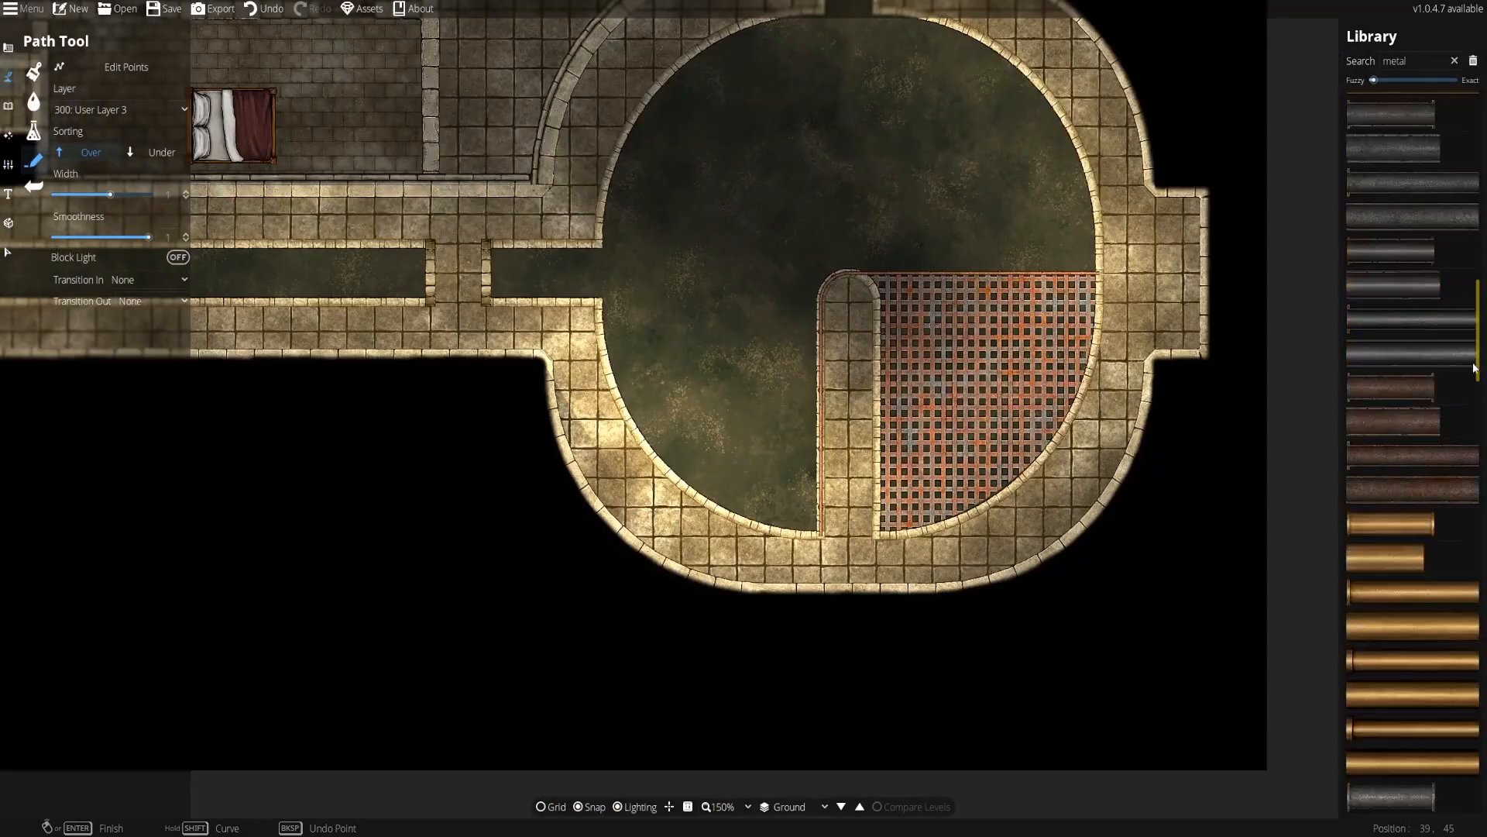
scroll(1420, 546, down, 3)
scroll(907, 503, up, 5)
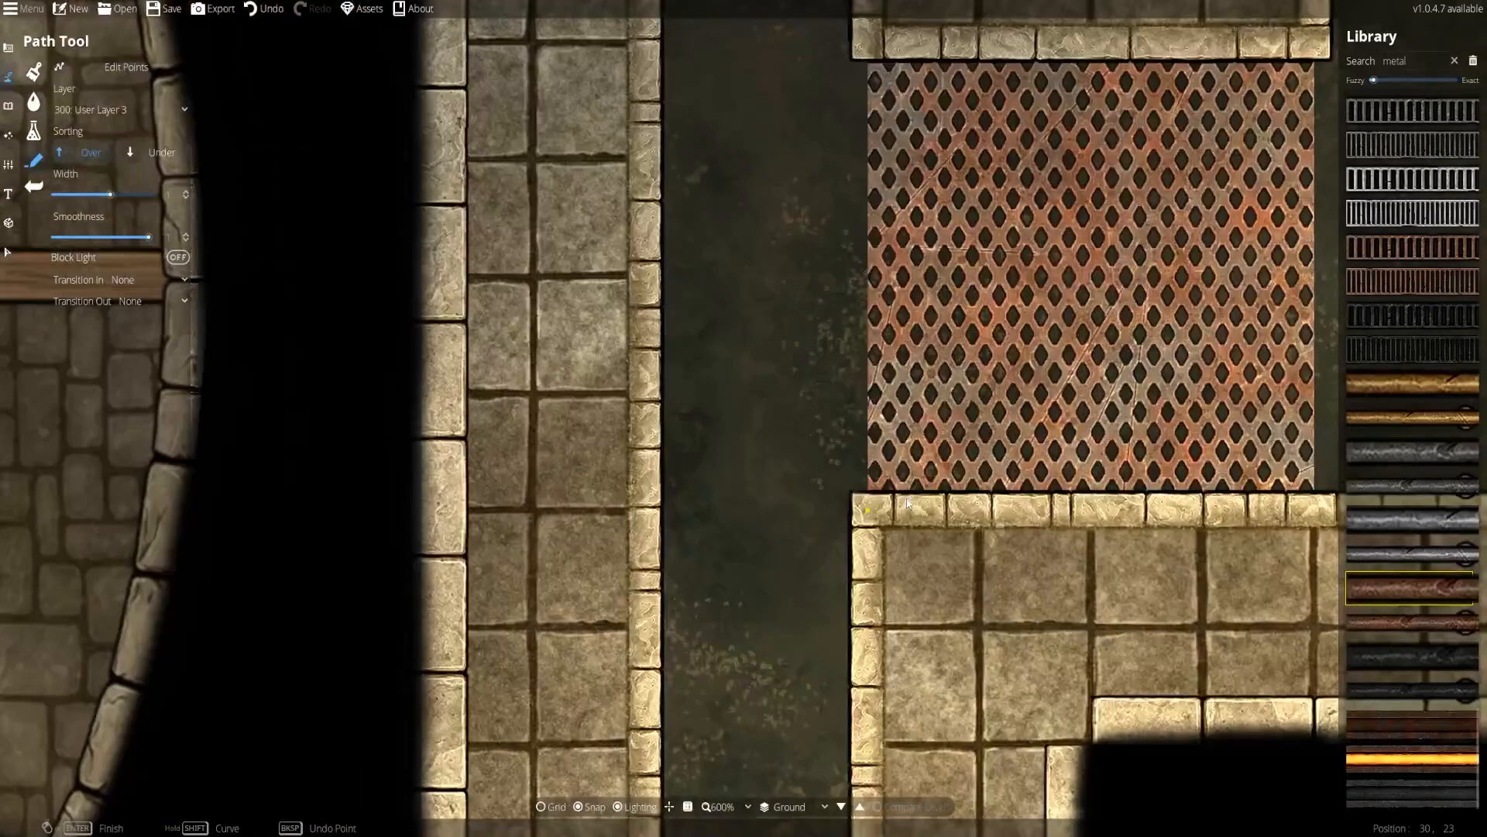
click(862, 496)
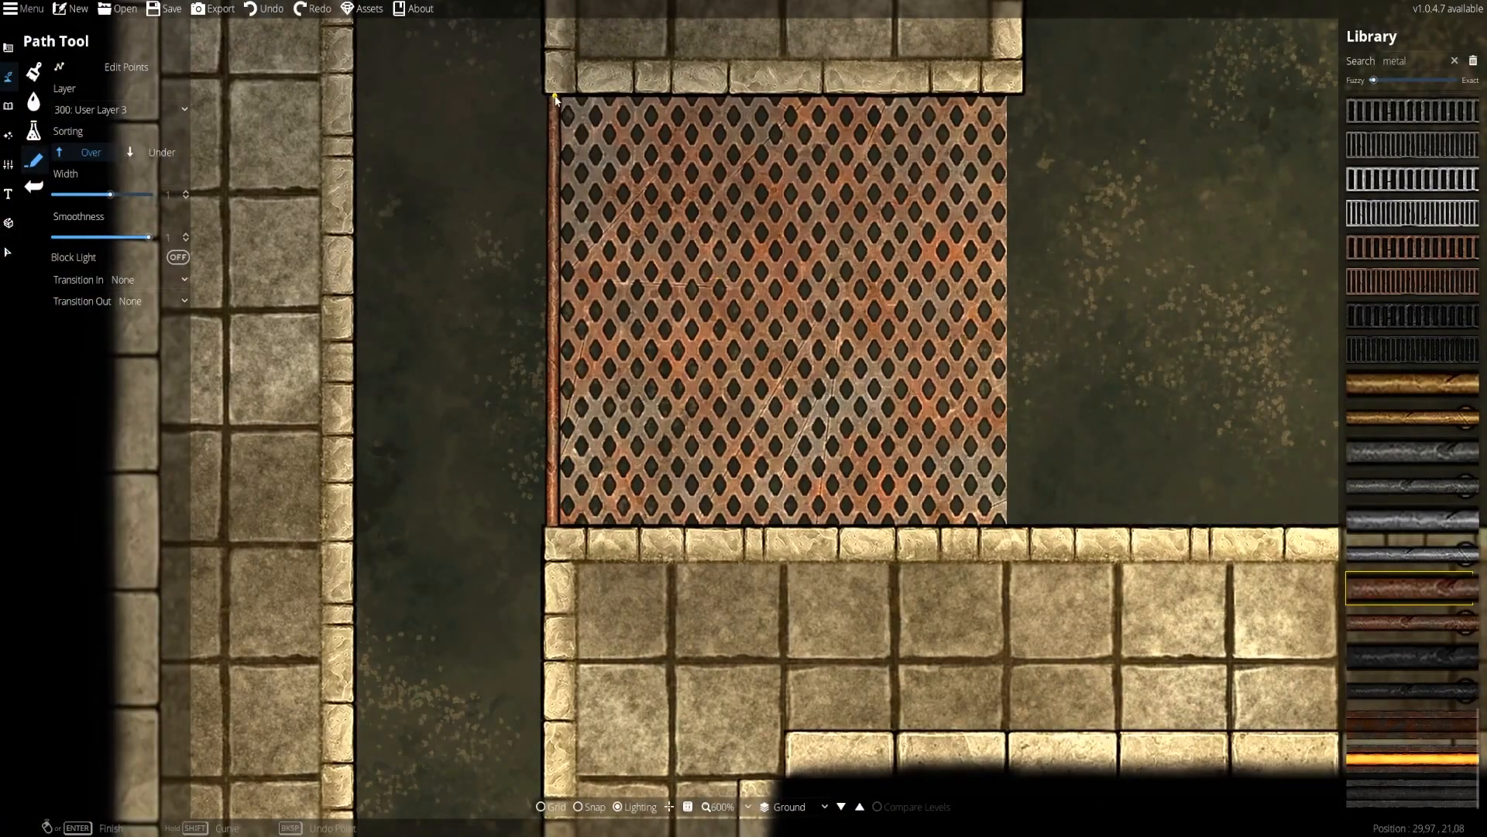
click(119, 109)
click(116, 175)
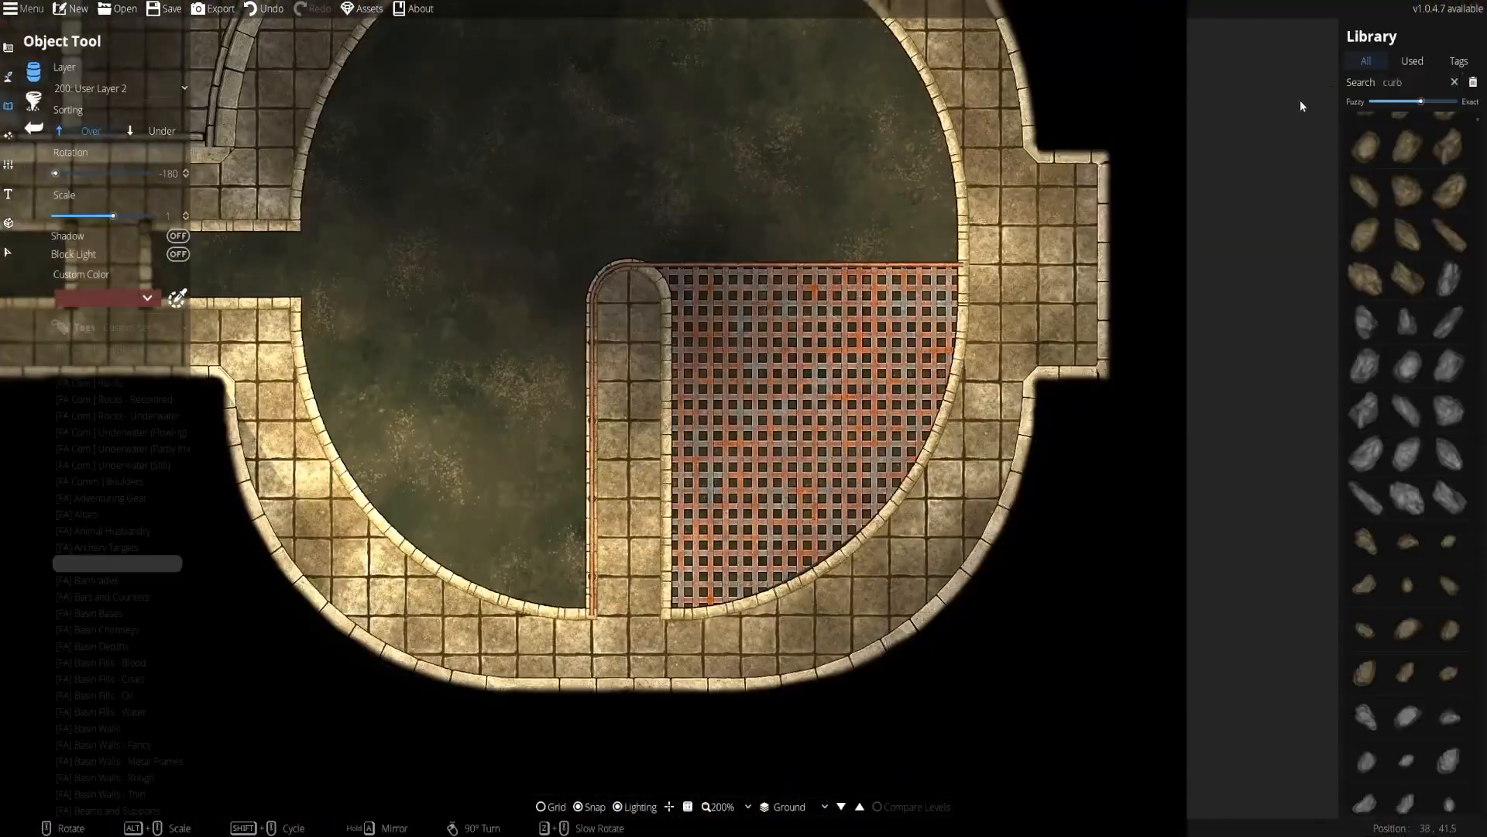
Search the object library for metal rusty and examine the rusty wall connectors and beams on offer
text(rusty)
click(1408, 204)
drag(1478, 231, 1477, 732)
scroll(1417, 728, down, 3)
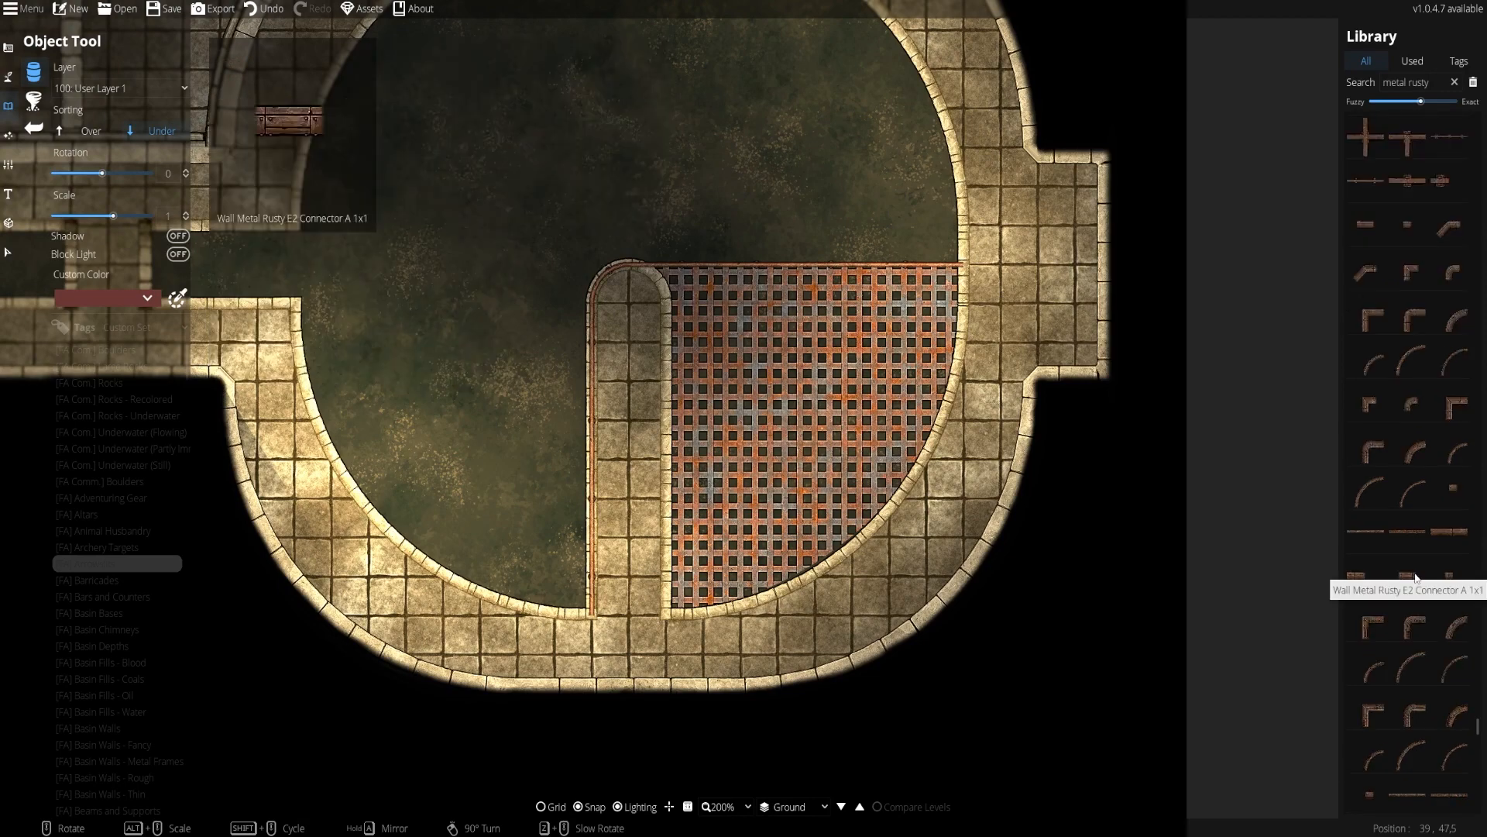
scroll(1410, 534, up, 15)
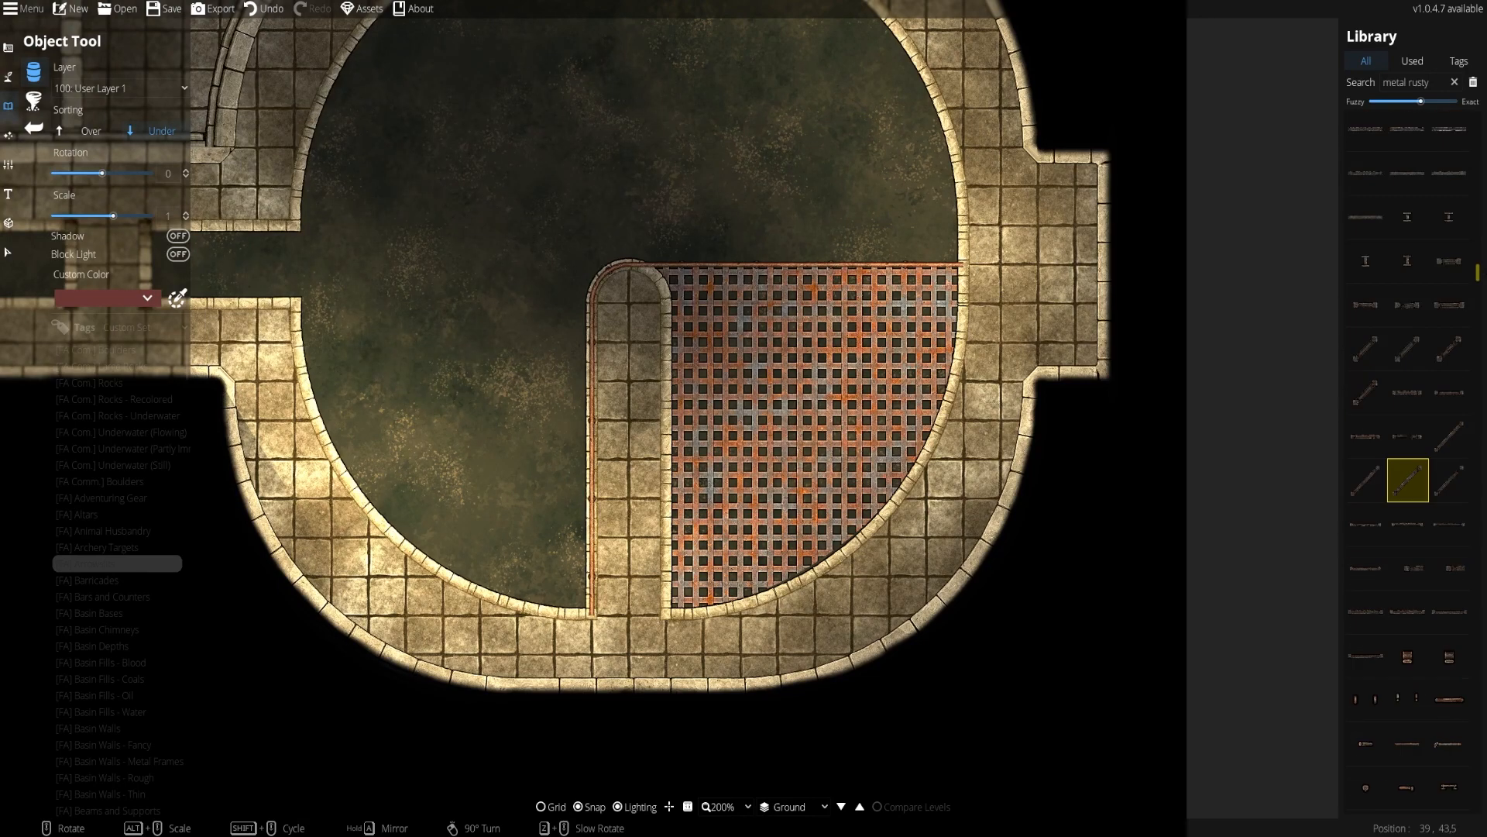
scroll(558, 375, down, 3)
Try moving the shape that covers the round basin and its canals to layer -100: Below Water
key(s)
click(557, 375)
click(93, 290)
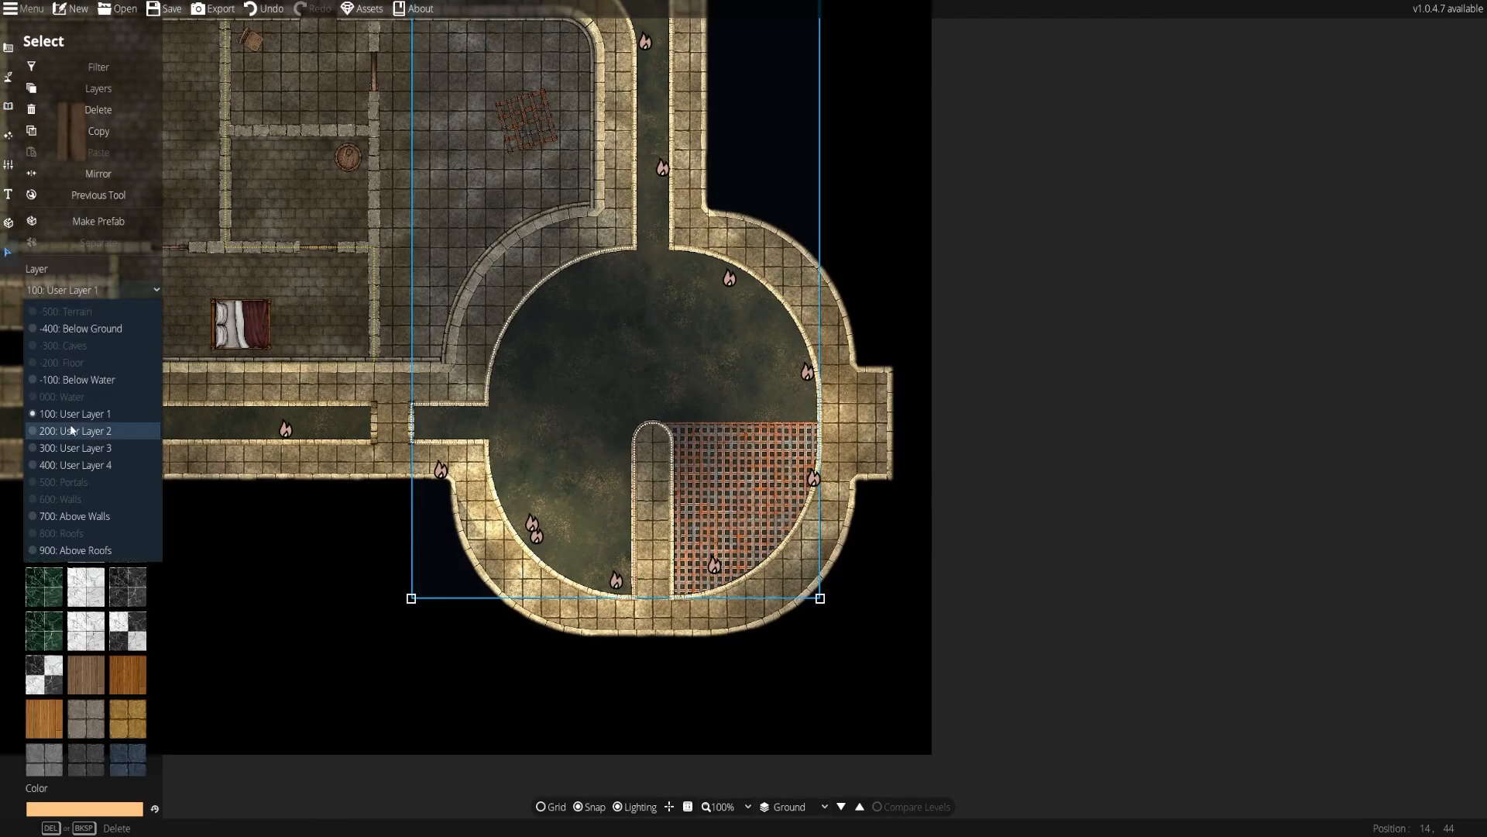
click(67, 385)
Look through the level settings, including the grid style, camera filter and building wear options
click(8, 194)
click(8, 164)
click(33, 101)
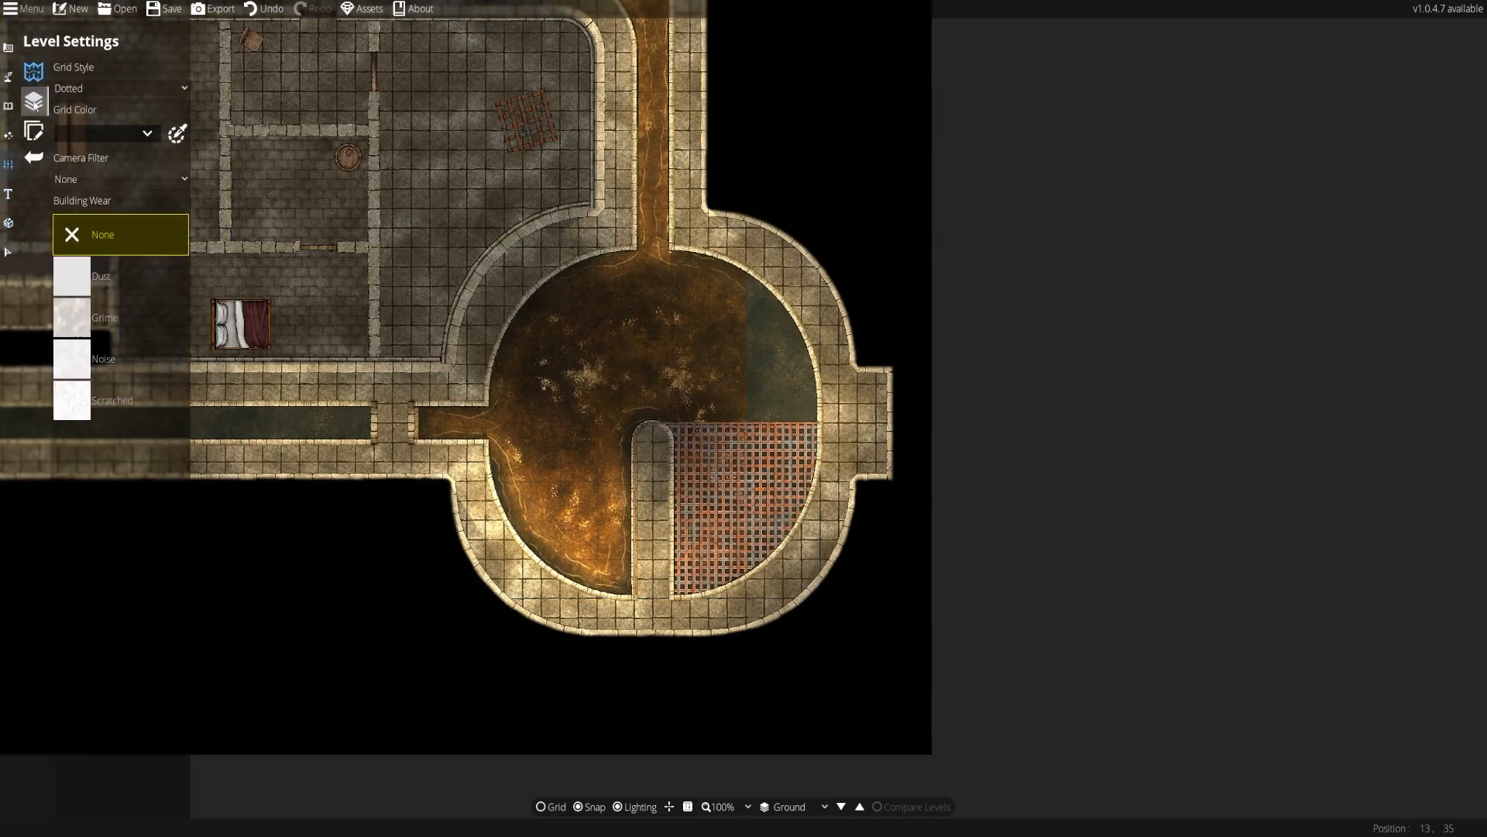
click(34, 130)
Cover the corridor wall corners with earthy stone wall connector pieces on layer 700: Above Walls, undoing and redoing one corner placement
click(7, 106)
scroll(728, 534, up, 2)
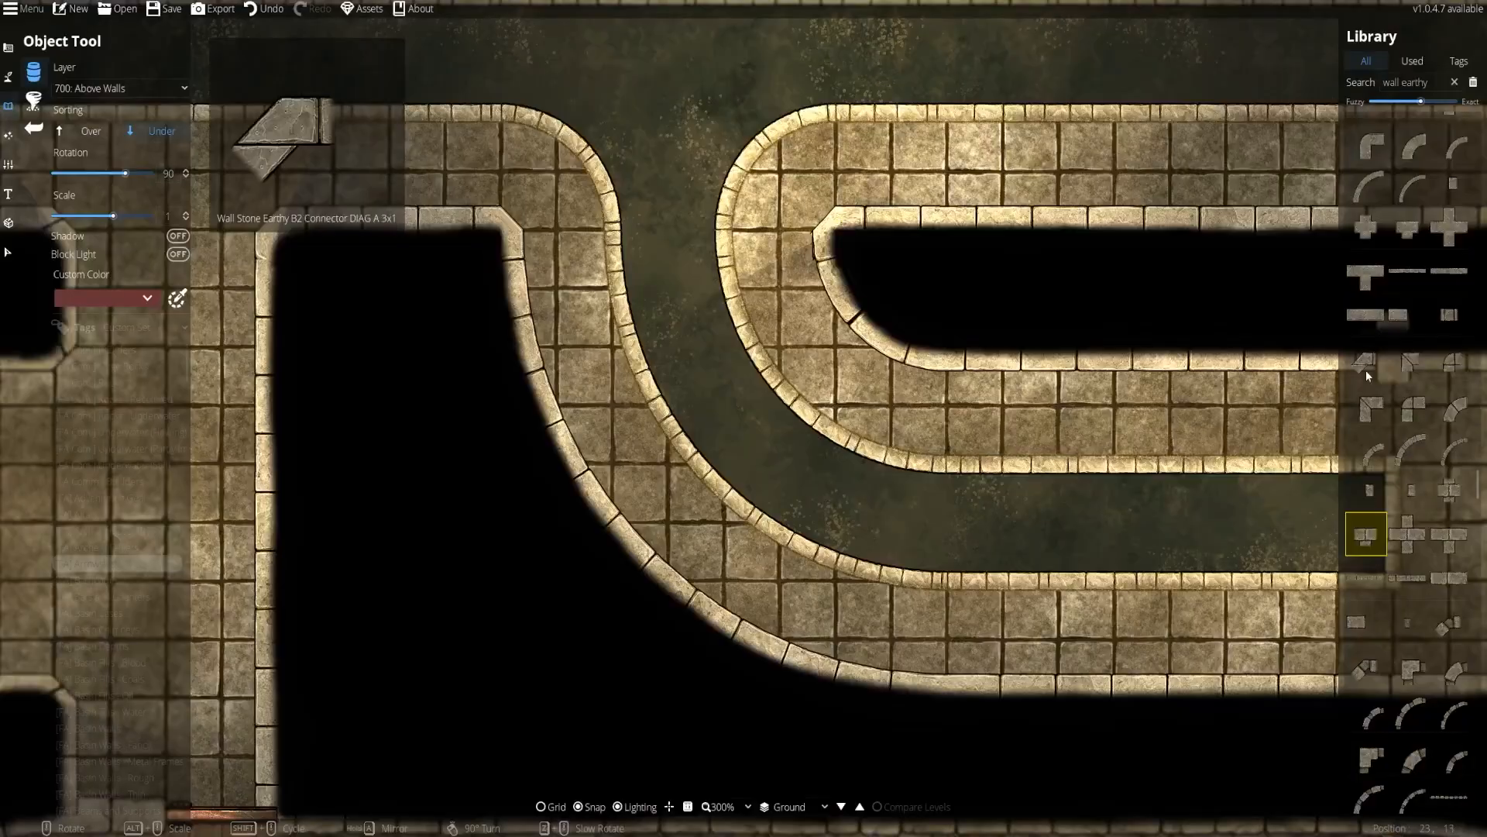
click(1408, 358)
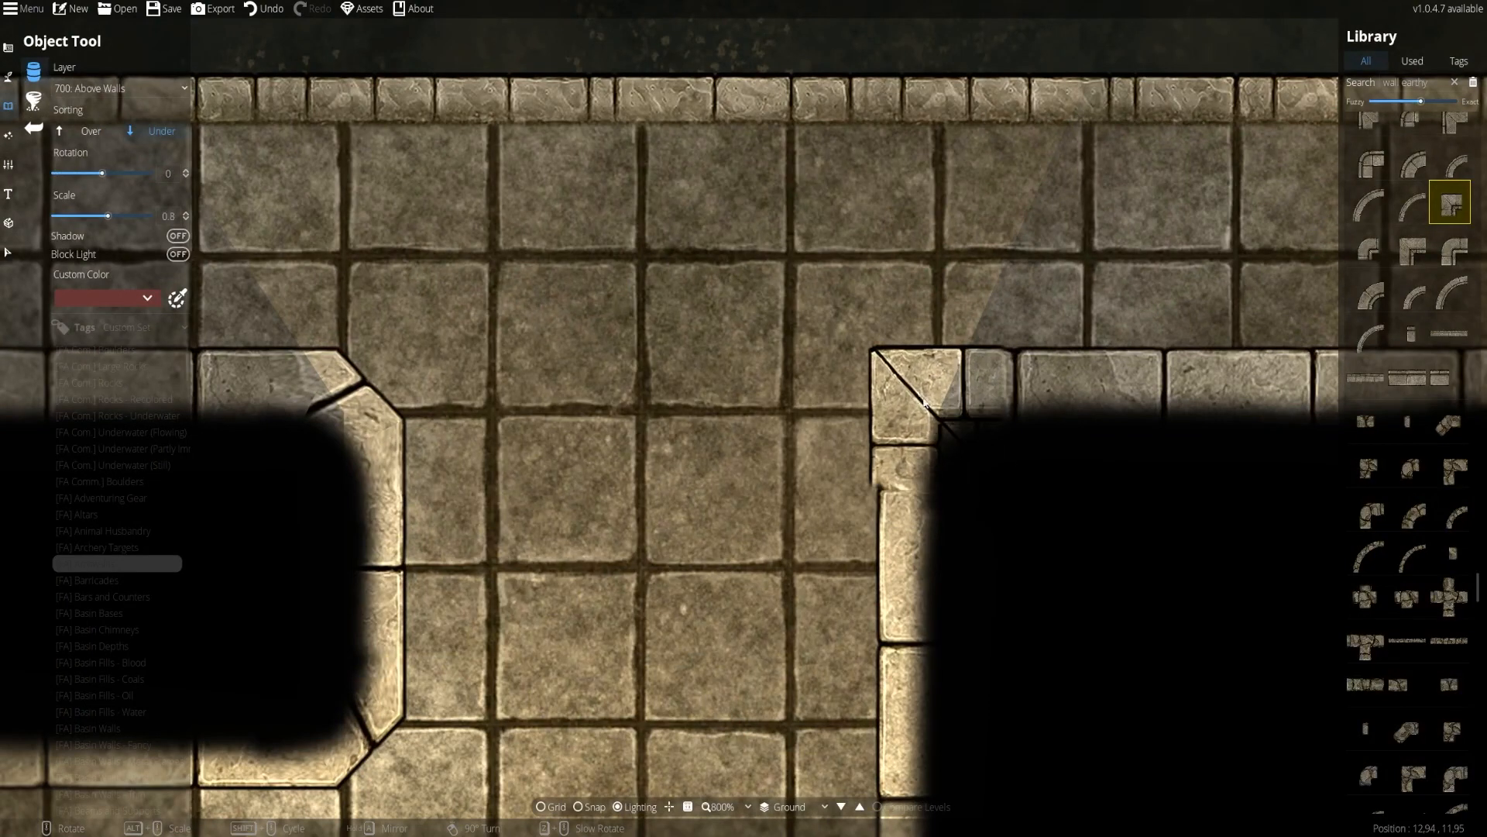
key(ctrl+z)
click(926, 400)
click(1408, 333)
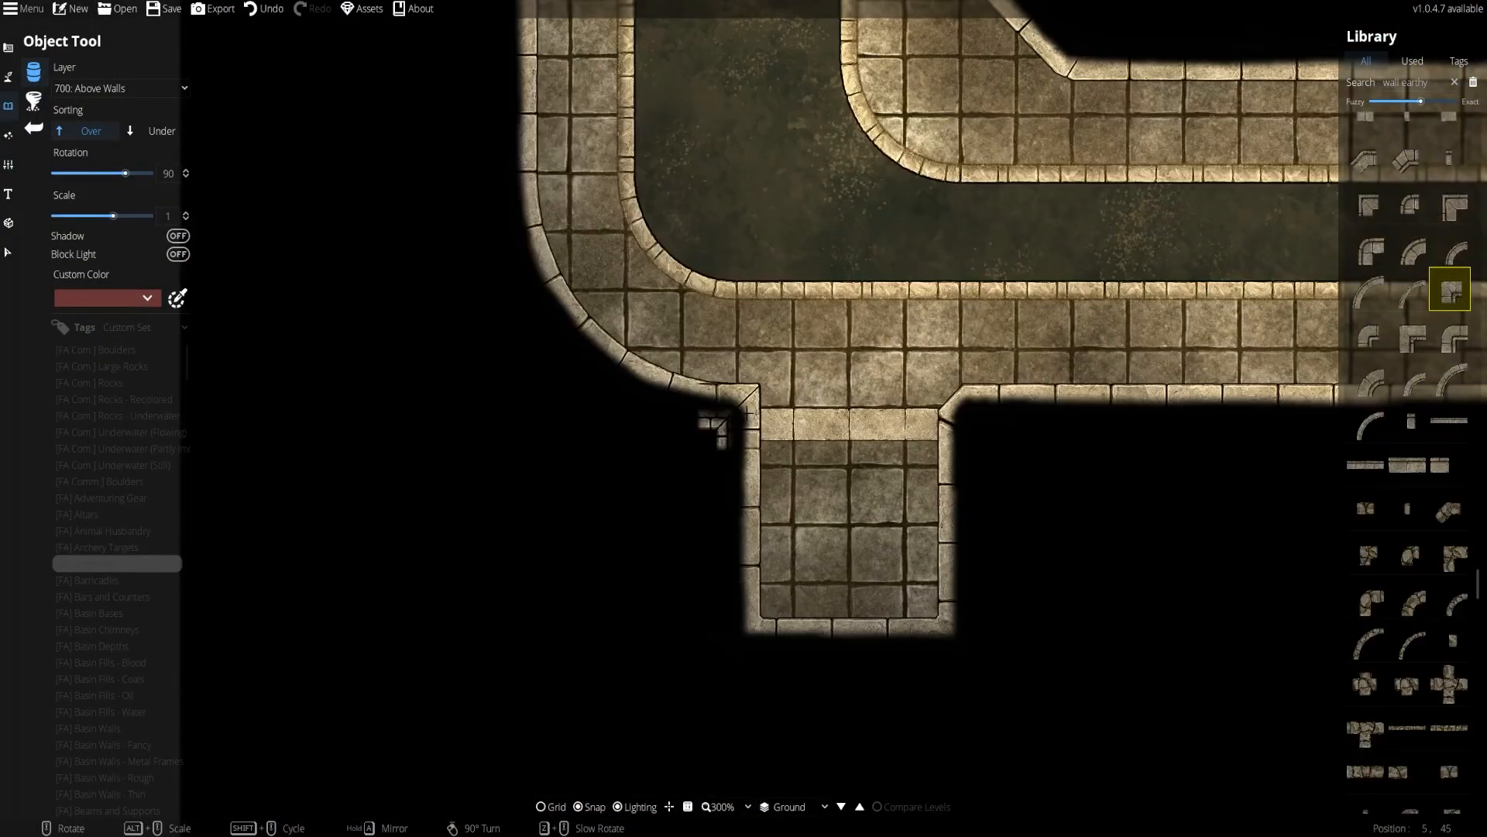
scroll(747, 411, up, 3)
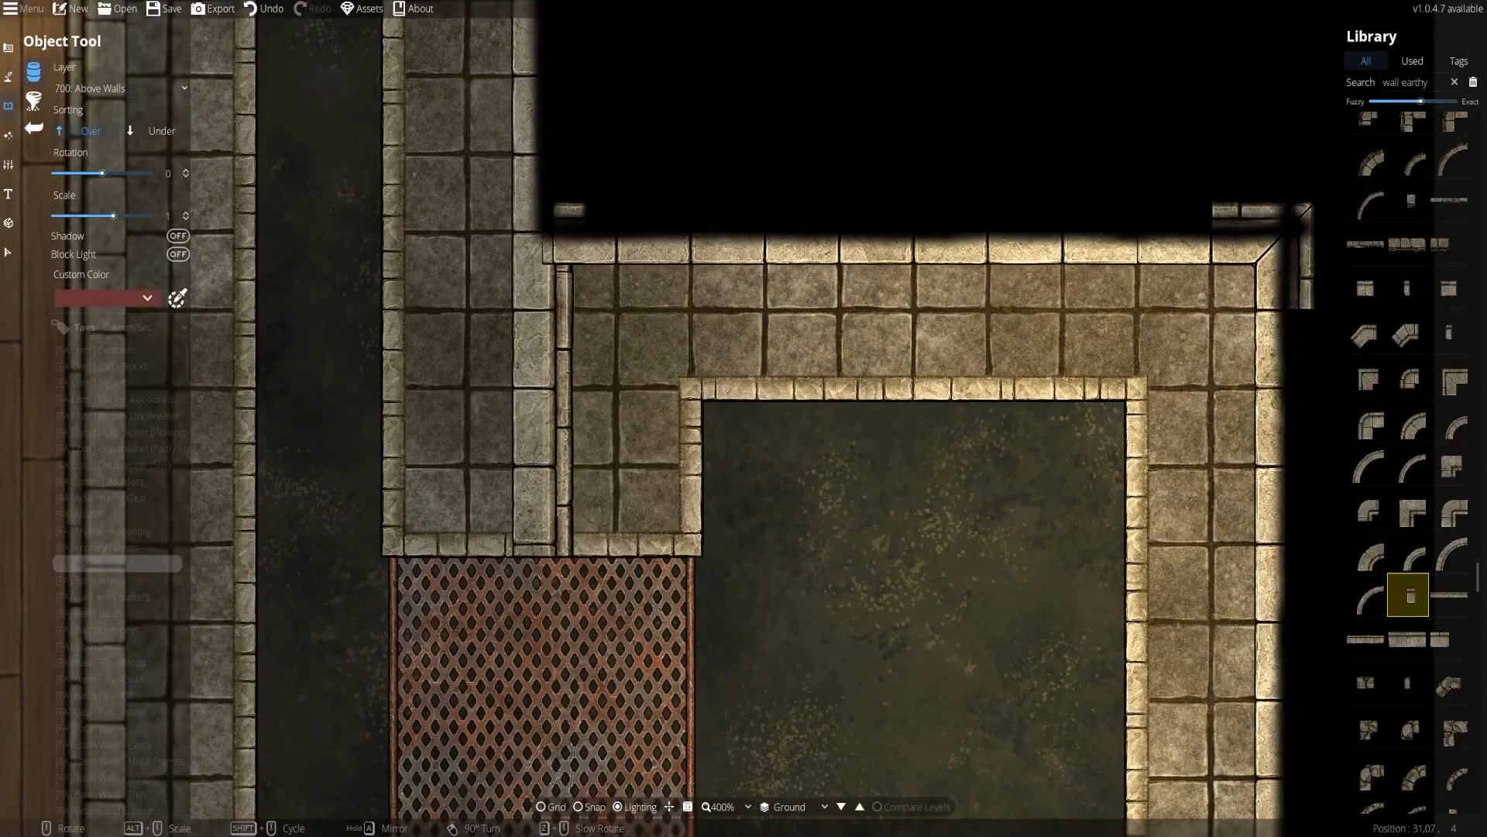
Shorten the west end of the wall north of the square basin to the edge of the thin partition wall
click(7, 49)
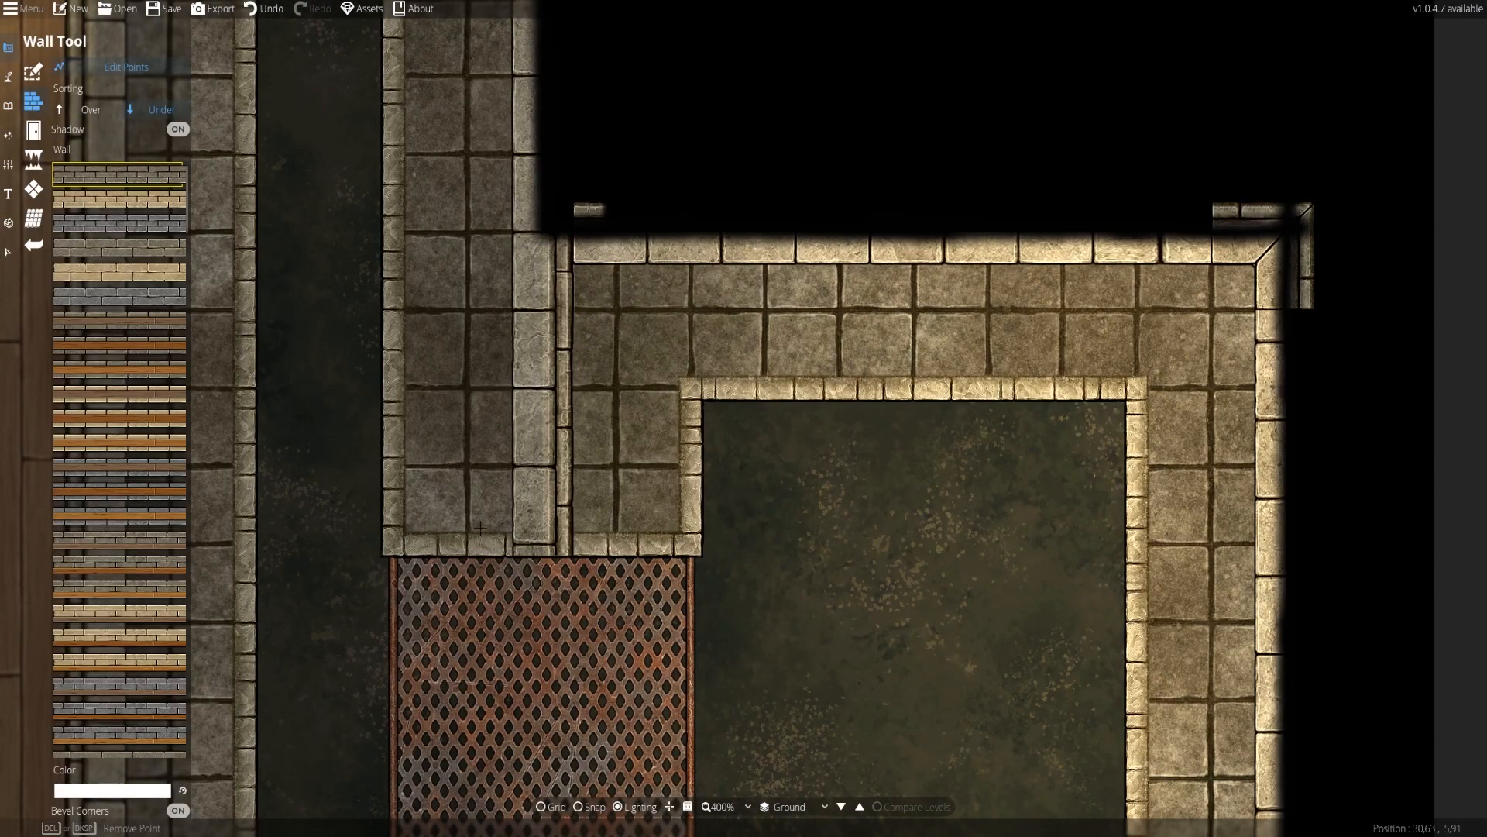
Place stone stairs at the north and south ends of the square basin's east walkway, at scale 0.9 on layer 200: User Layer 2
key(o)
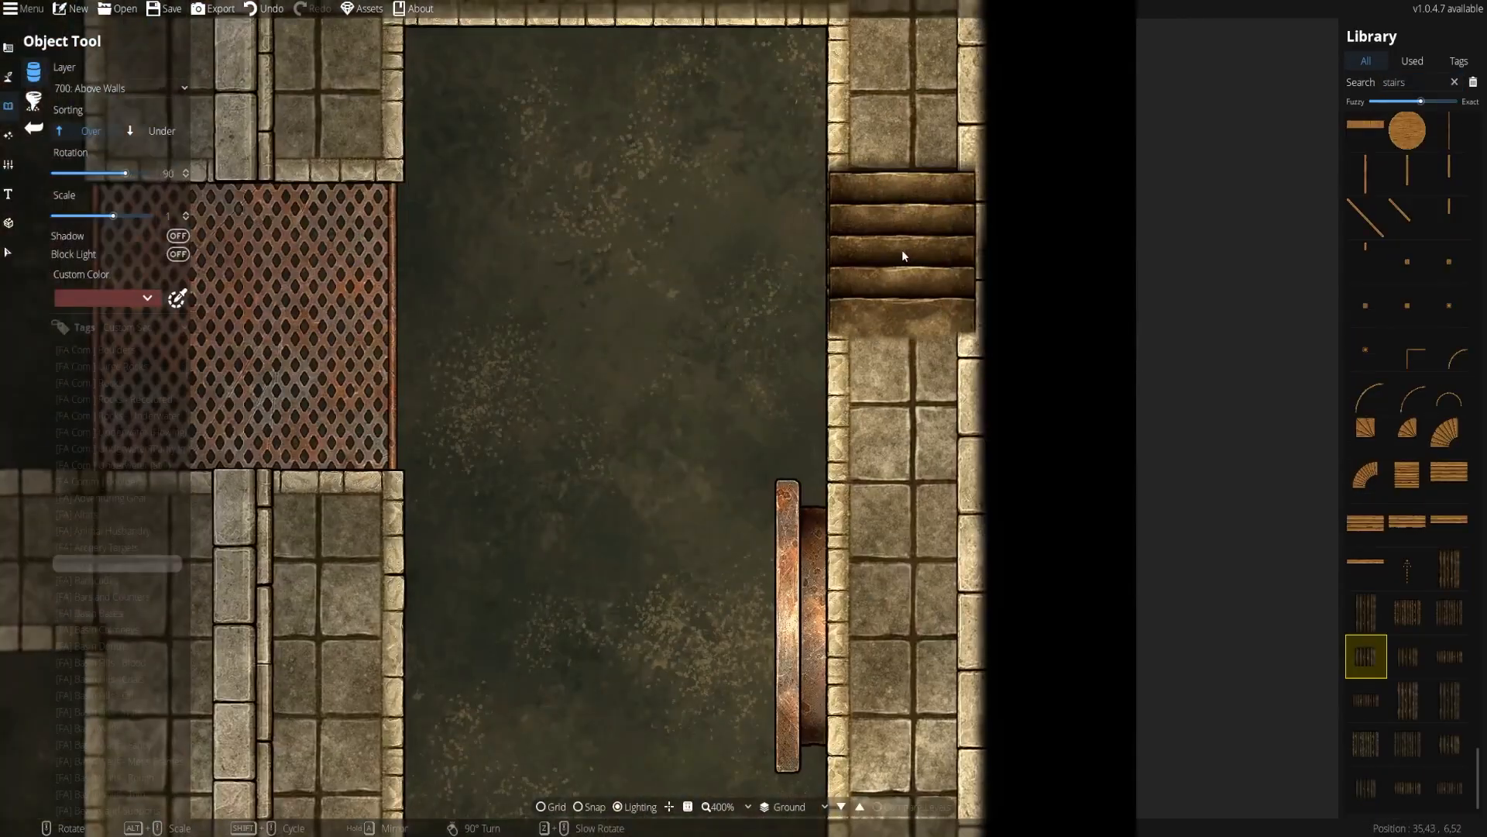
scroll(1436, 288, up, 10)
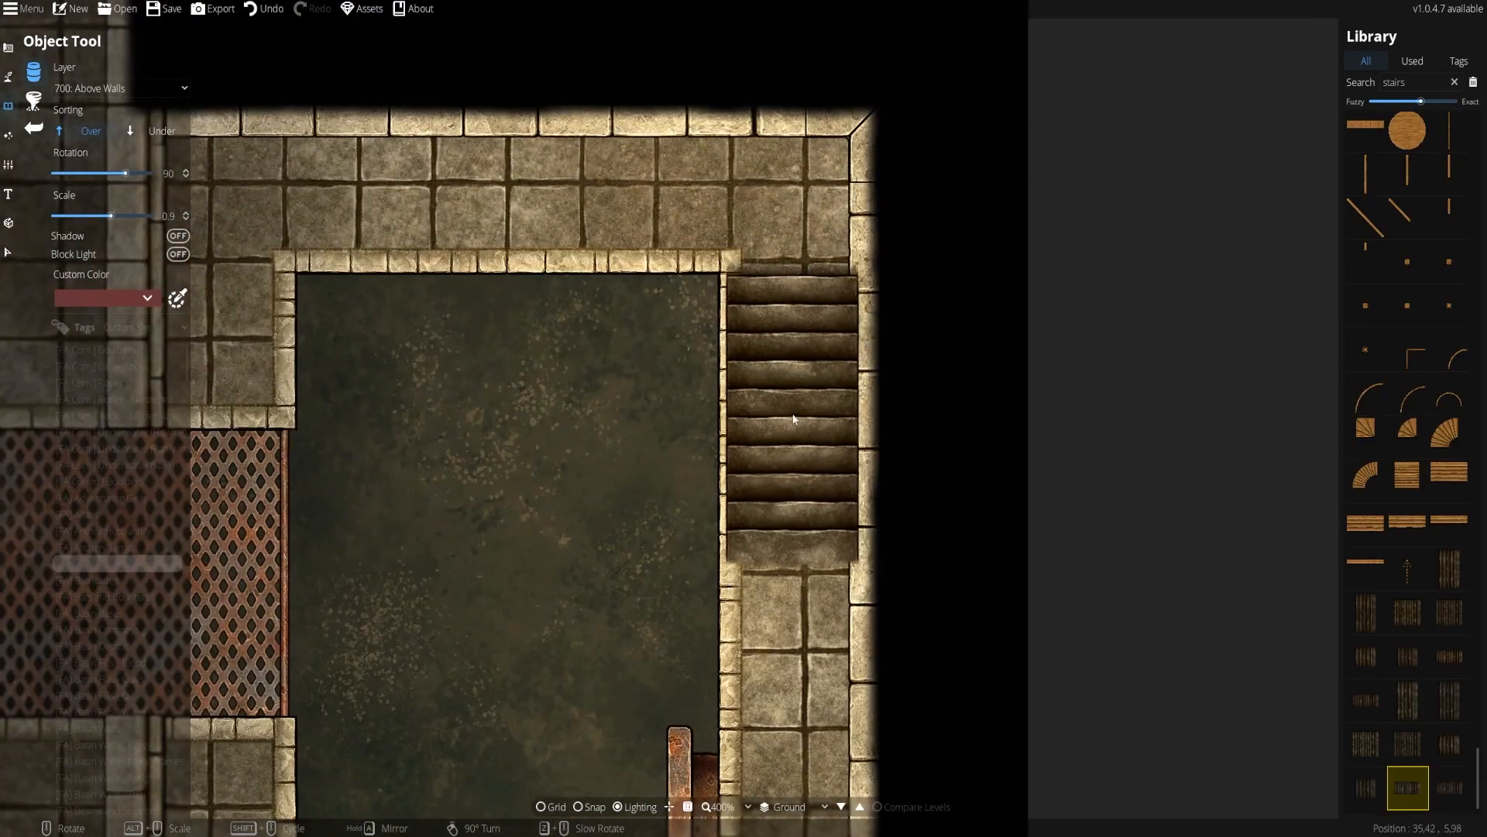
click(120, 88)
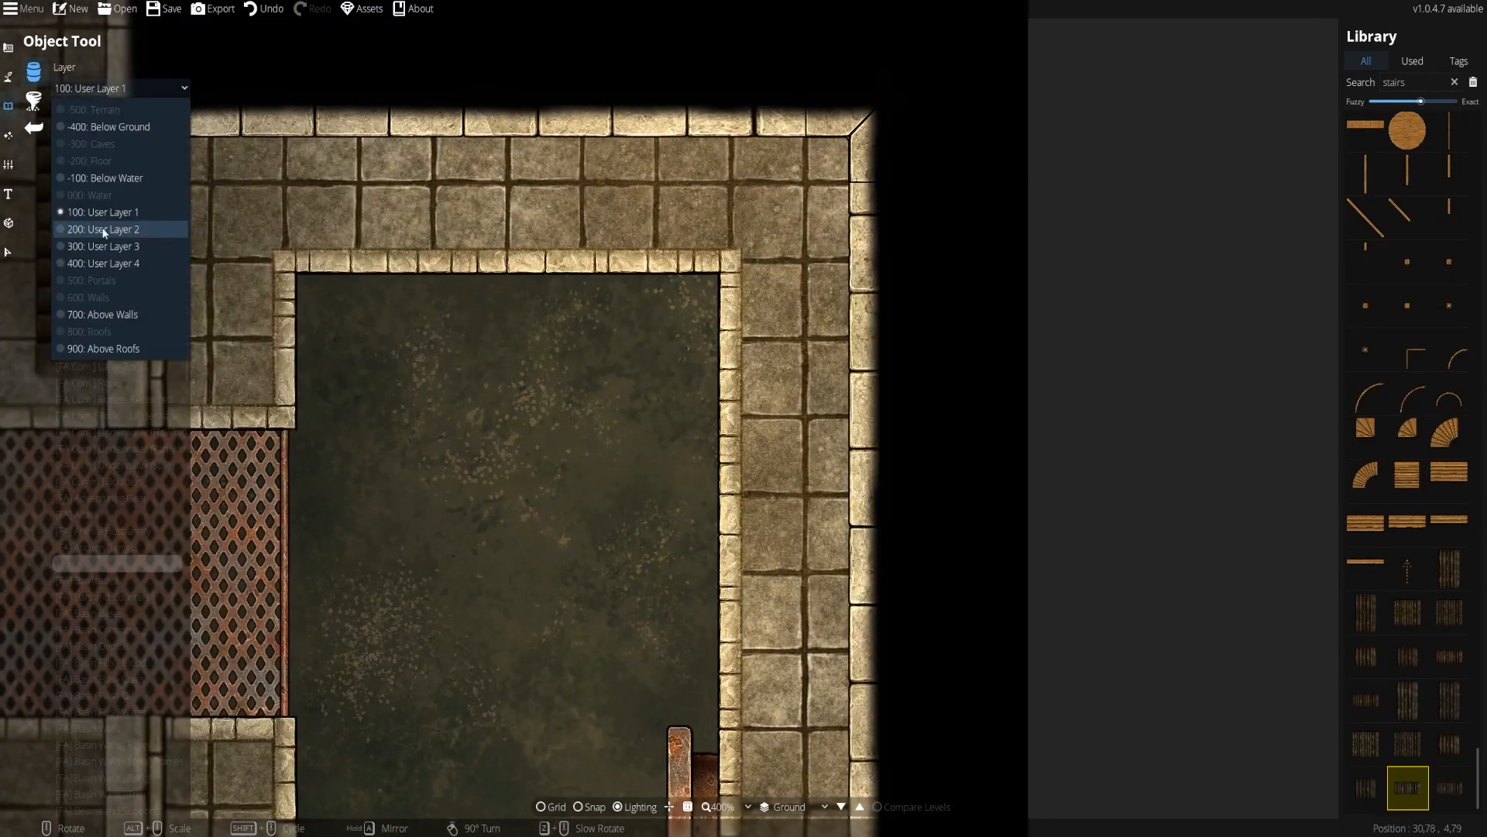
click(103, 229)
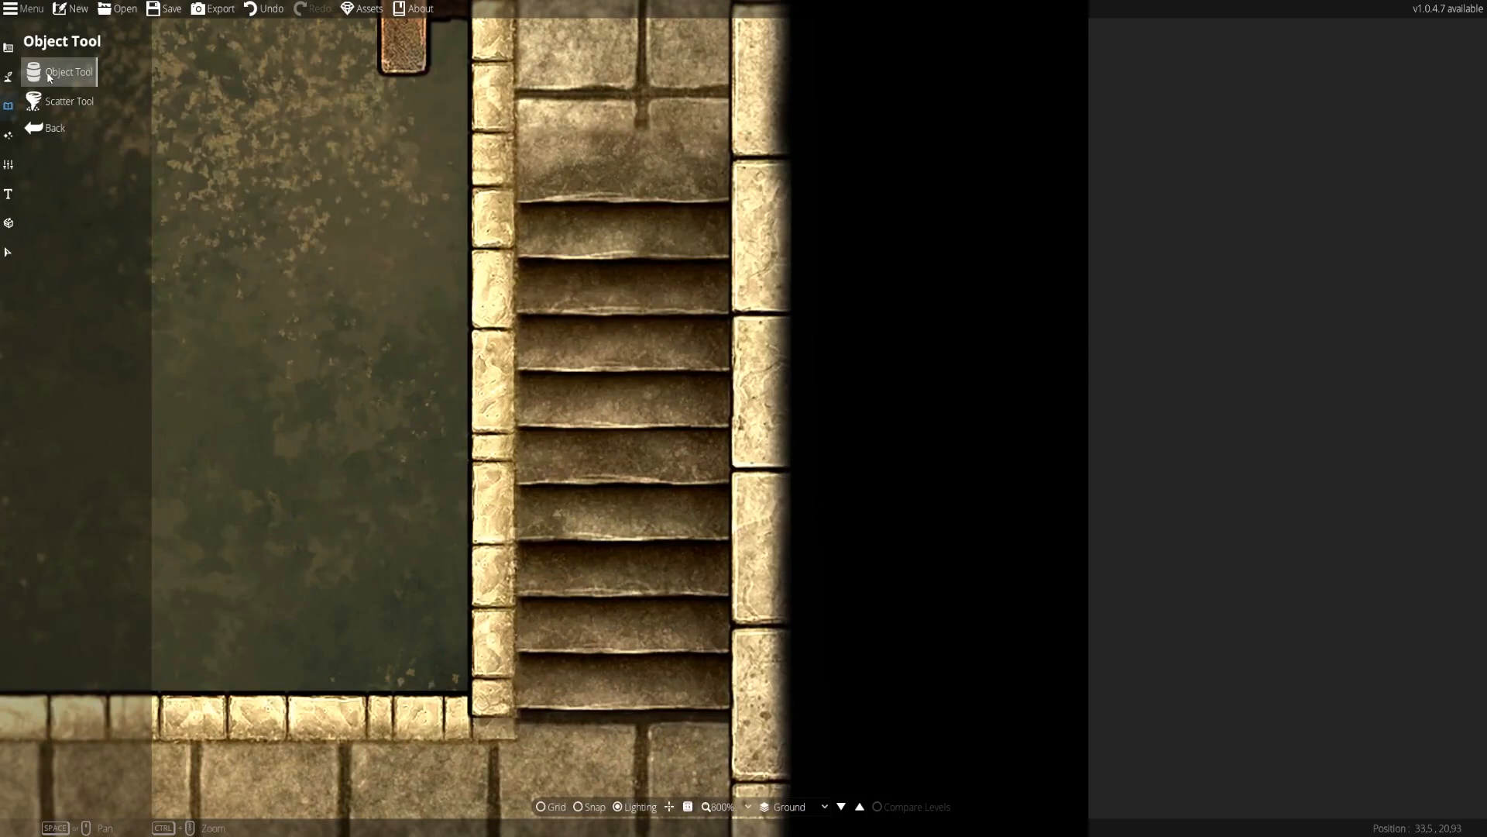
Fit the curb's end at the south stairs and line it with small and straight earthy curb pieces on layer 300: User Layer 3
click(8, 77)
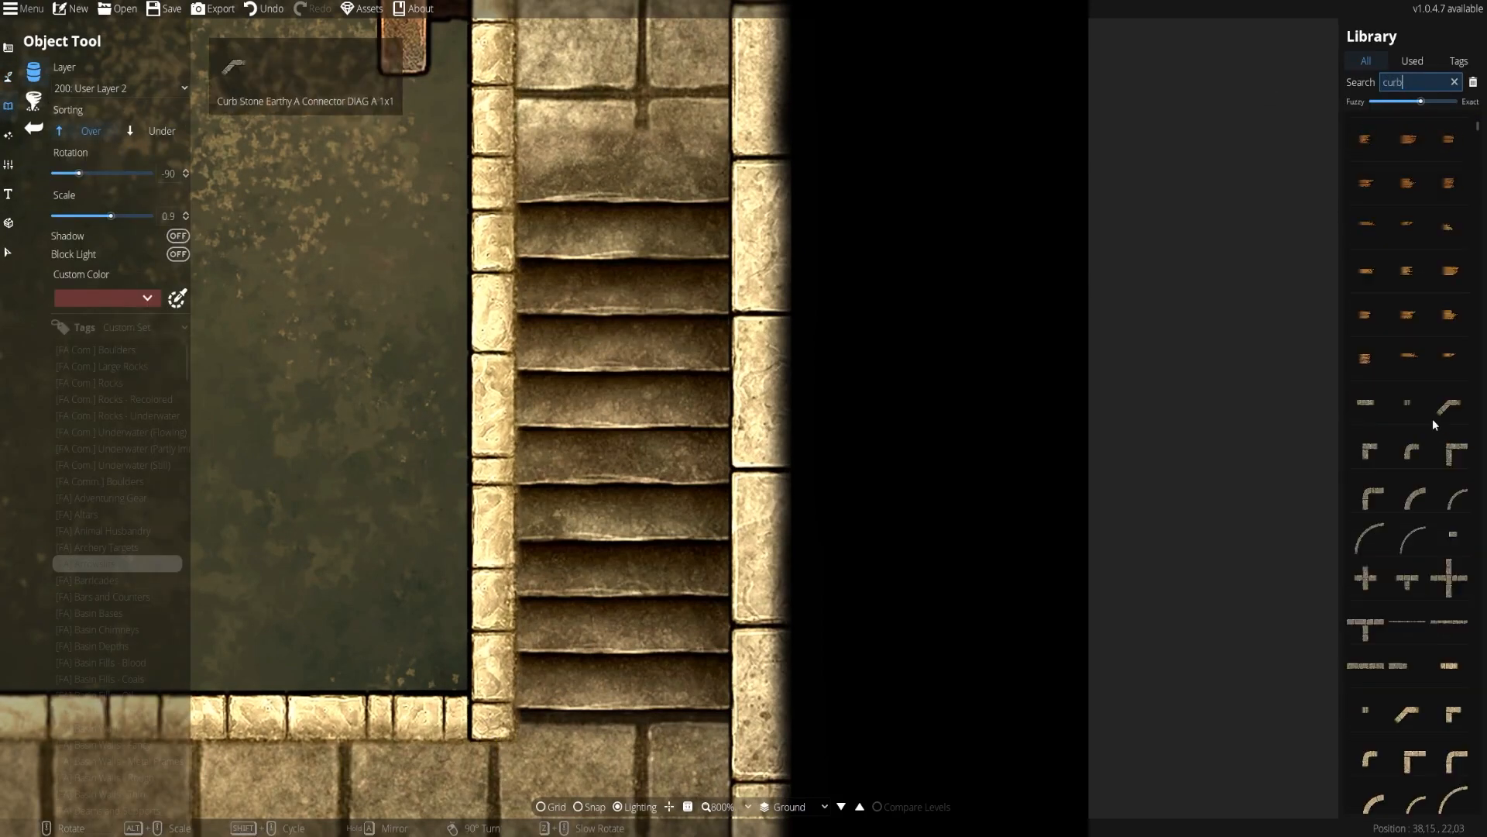
click(116, 87)
click(82, 244)
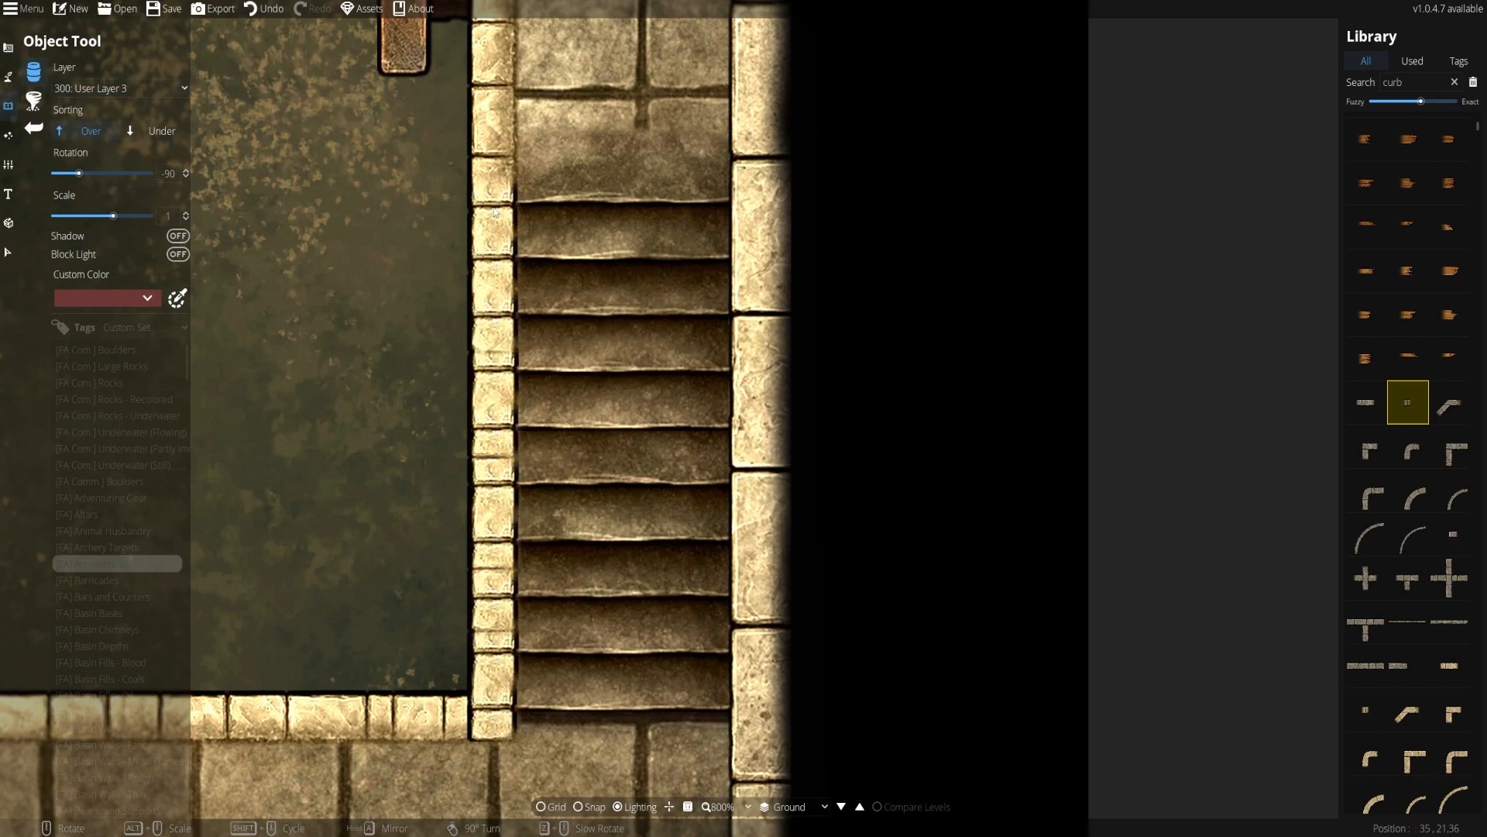
click(1366, 402)
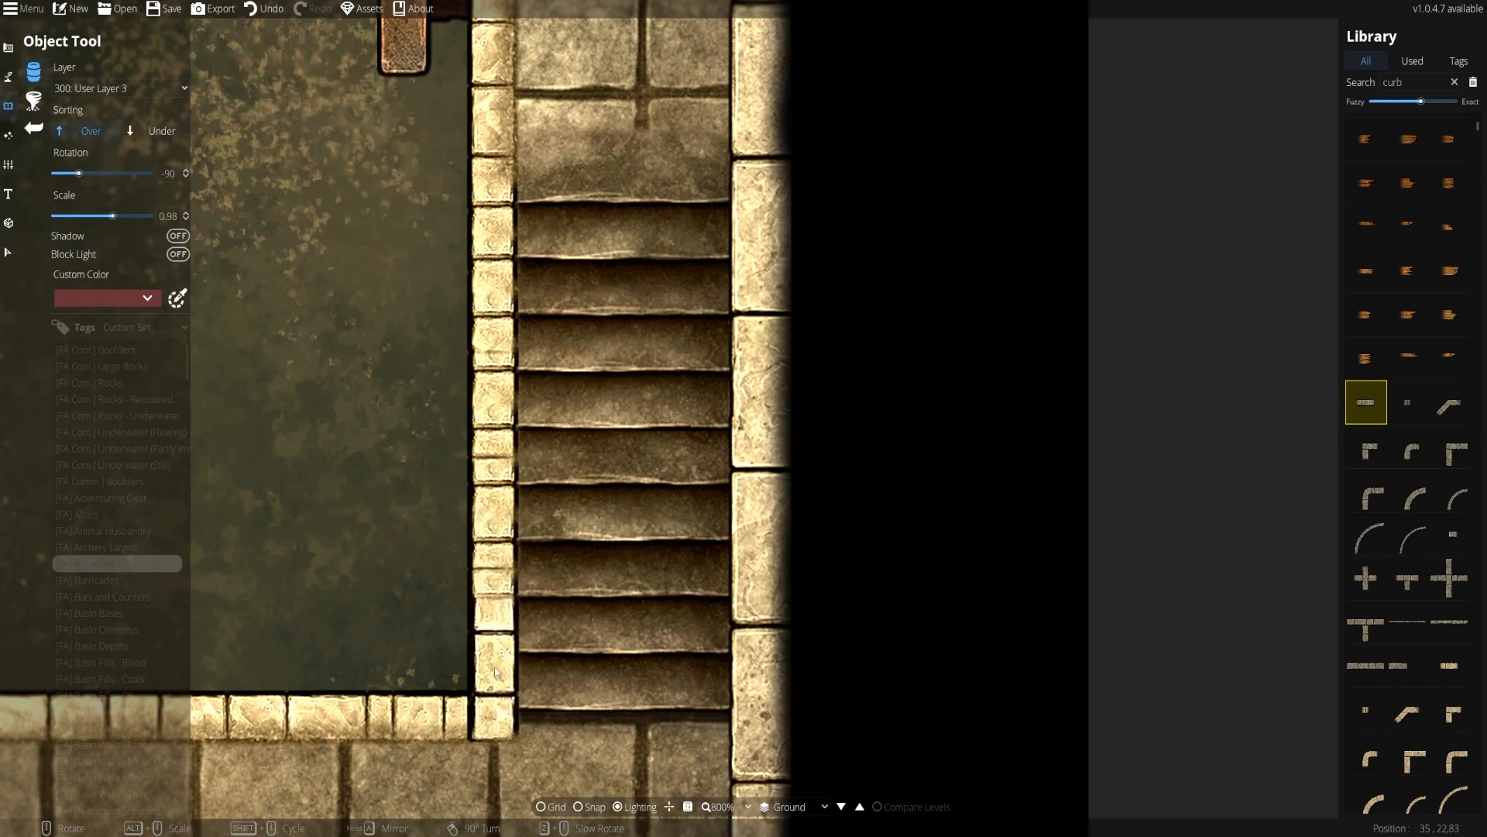
Line the curb beside the north stairs with straight earthy curb pieces at scale 0.97, rotated 90 degrees
scroll(259, 445, down, 1)
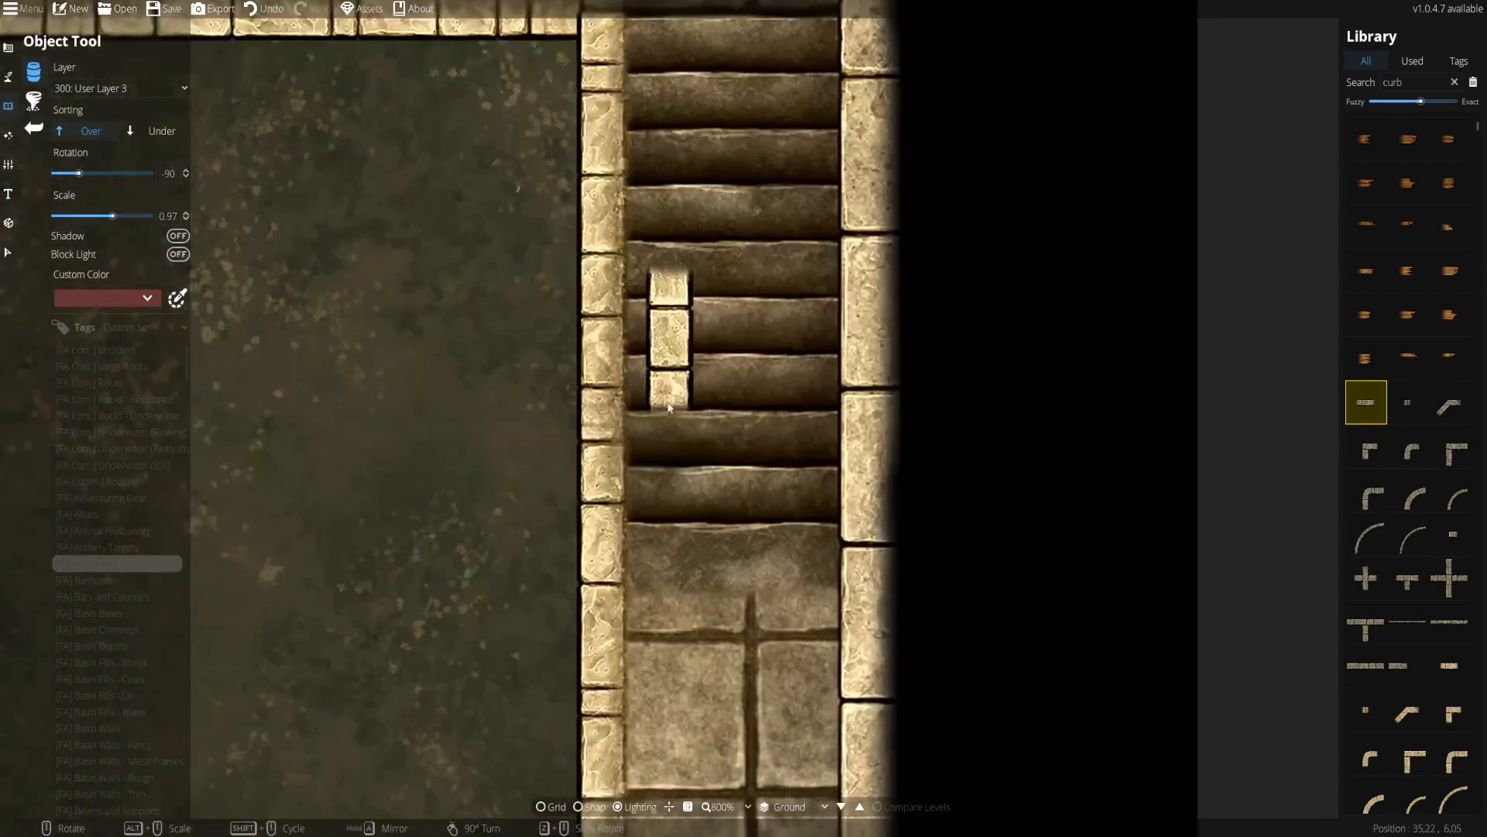
drag(670, 341, 670, 472)
right_click(601, 232)
right_click(601, 232)
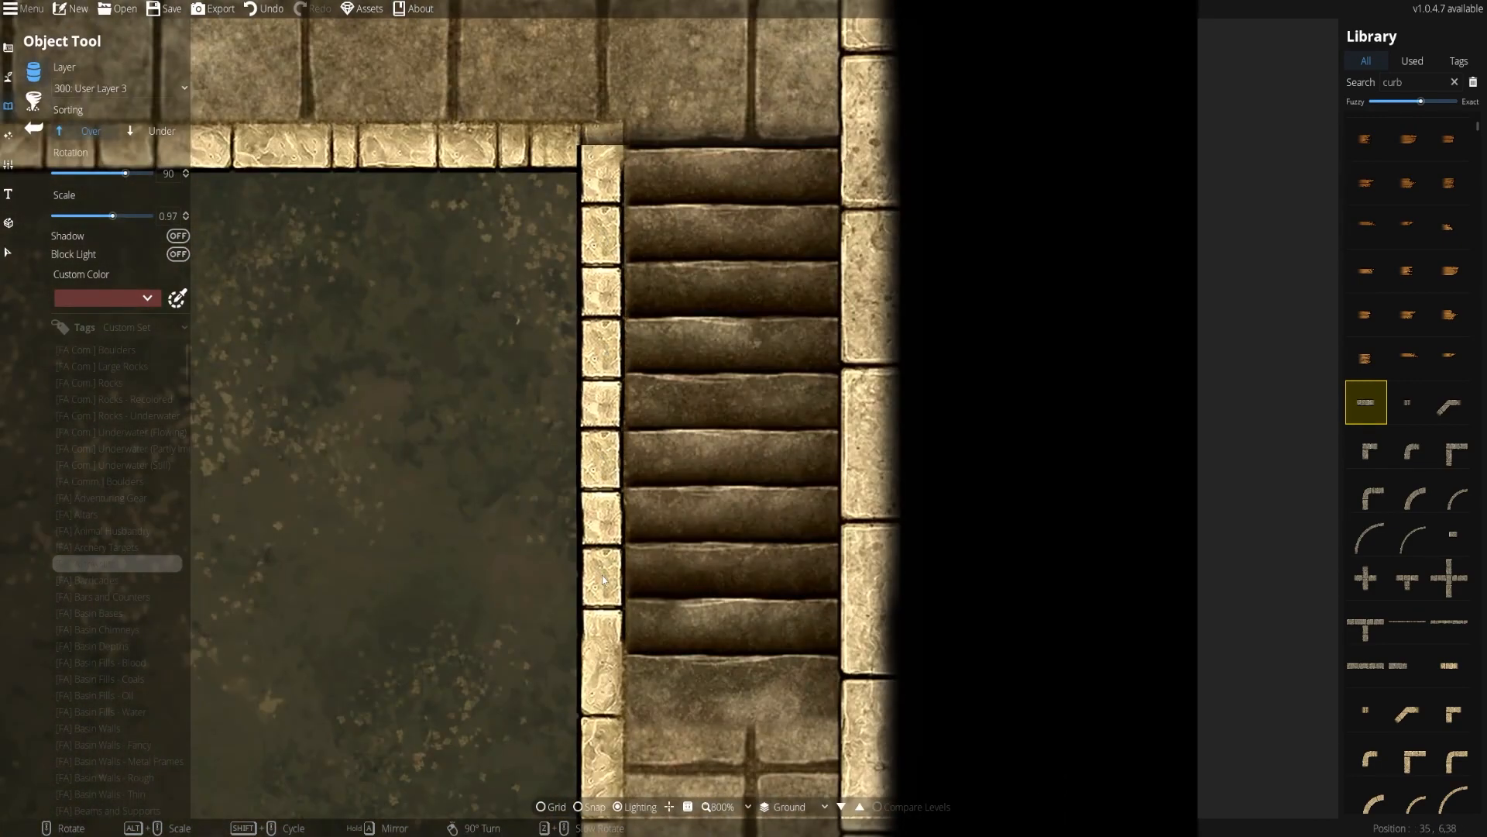
click(602, 622)
Shade the curb pieces beside the north stairs with shadow paths of width 0.1 on layer 400: User Layer 4, sorted under
click(10, 77)
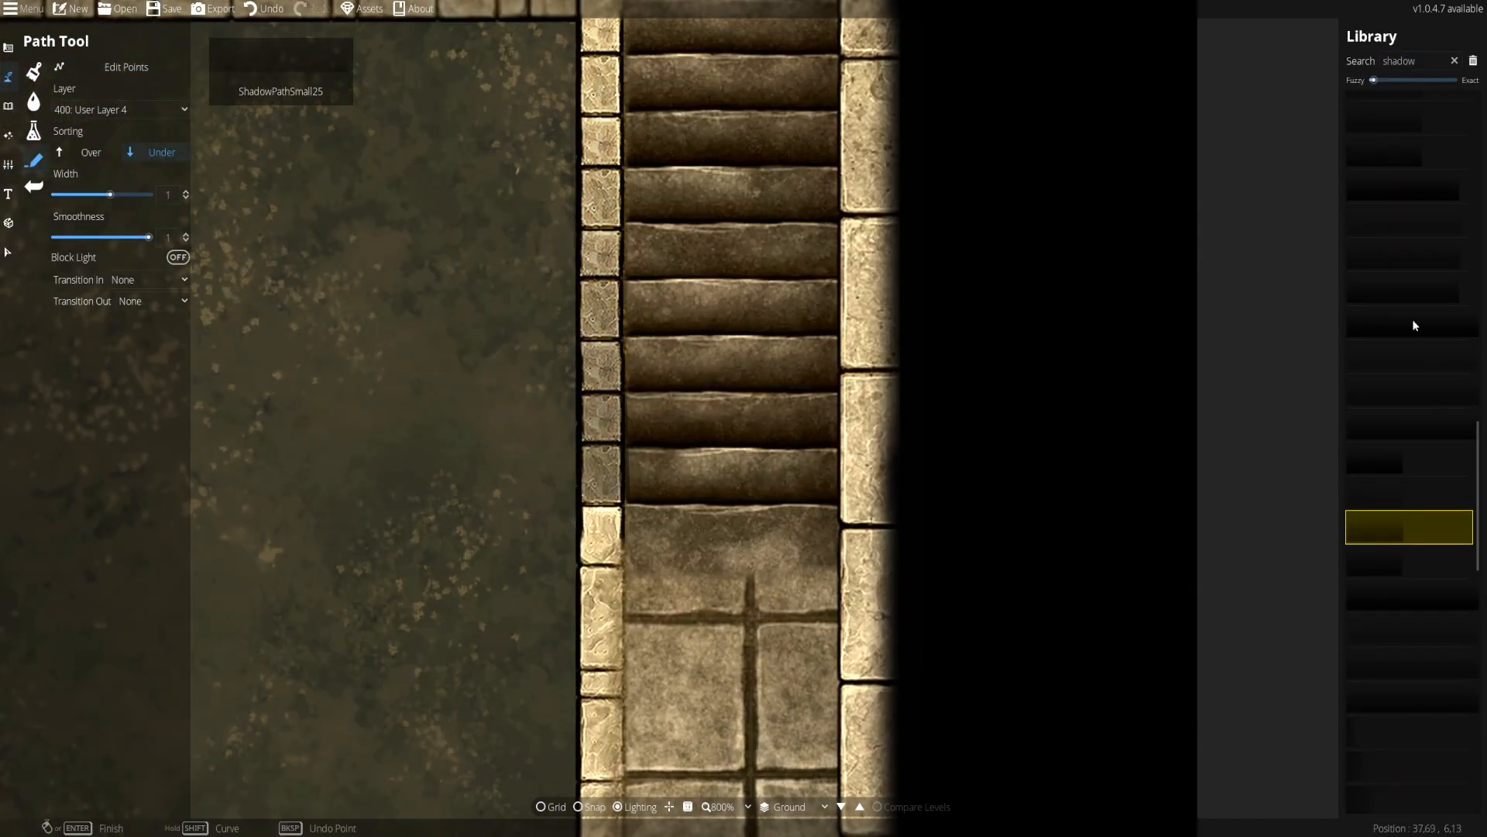
click(1410, 304)
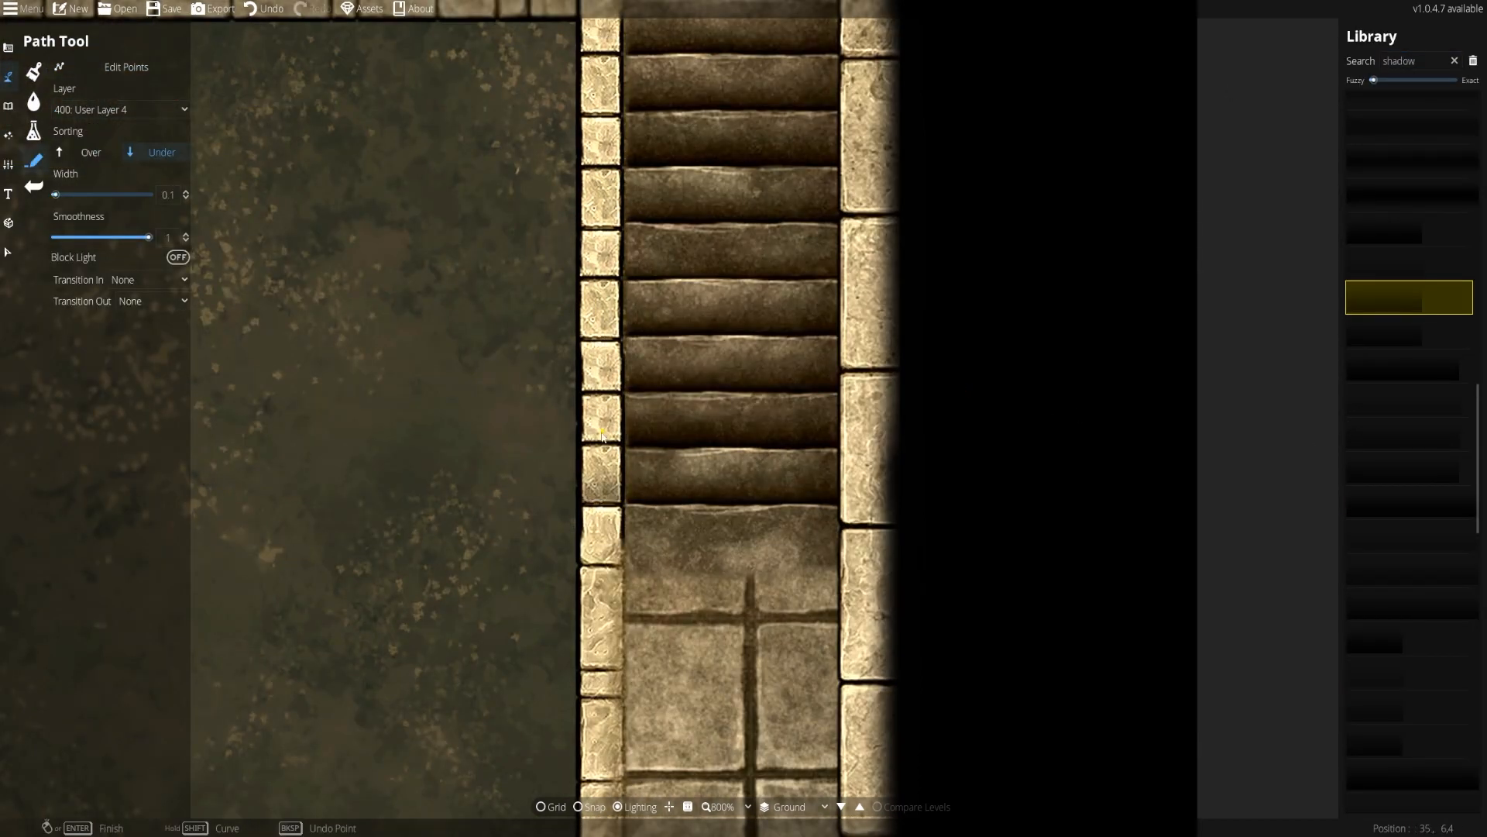
drag(581, 337, 589, 504)
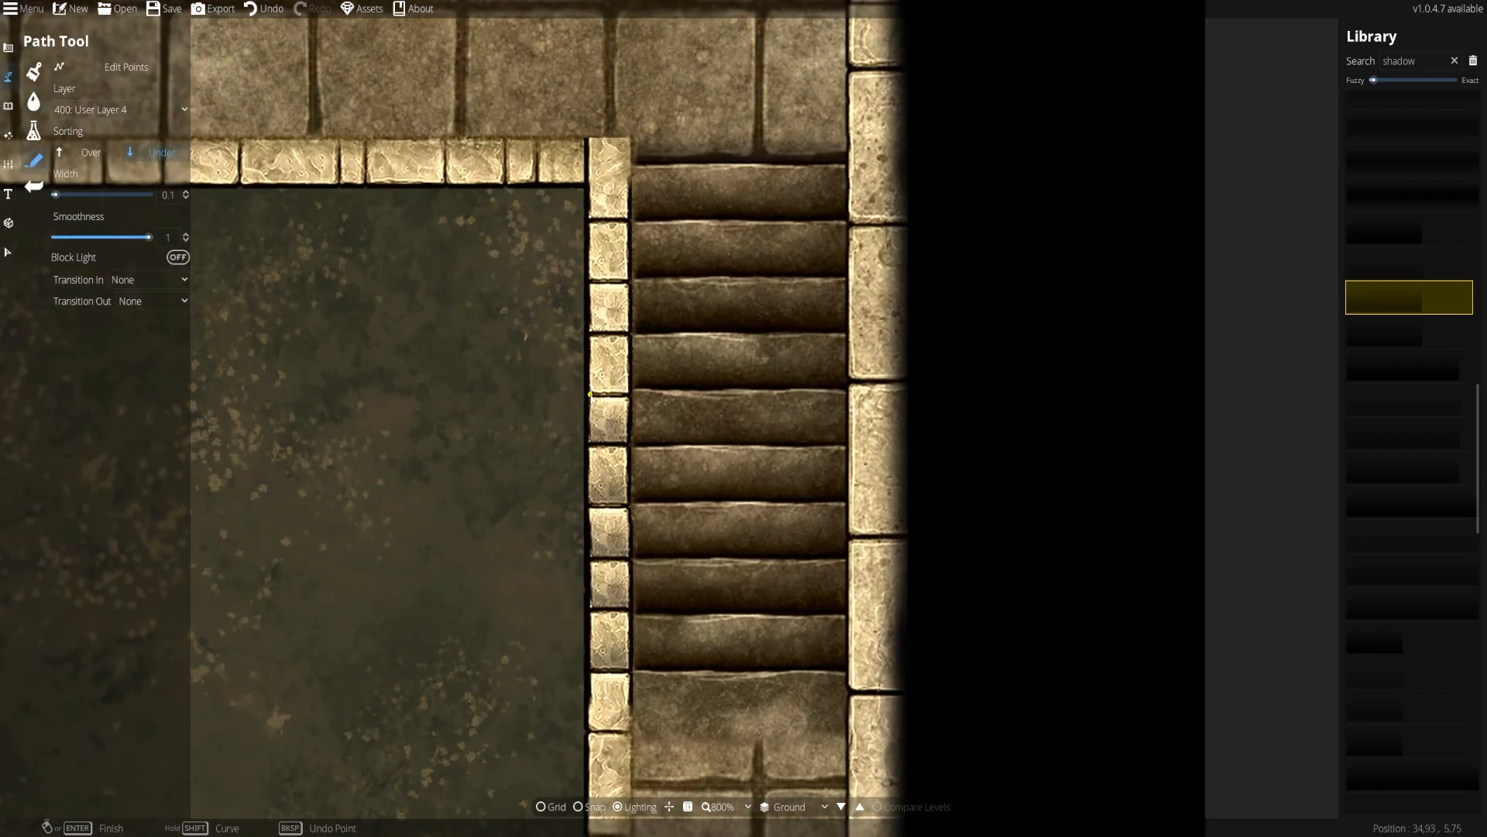
Try shadow paths at the north end of the stair curb on layers 200: User Layer 2 and 300: User Layer 3, sorted under
click(120, 109)
click(91, 193)
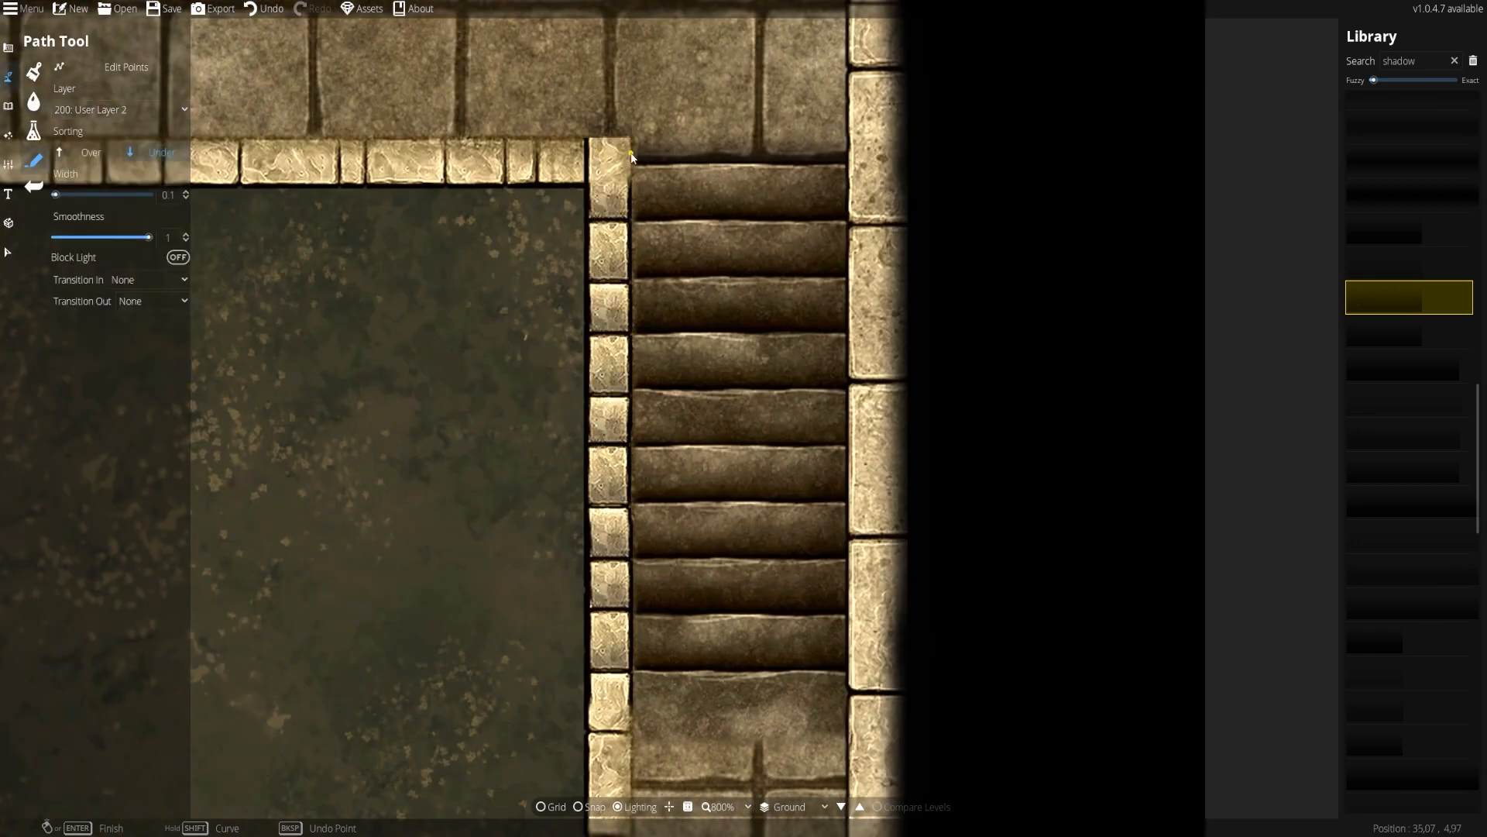
click(1408, 263)
key(ctrl+z)
click(120, 110)
click(93, 266)
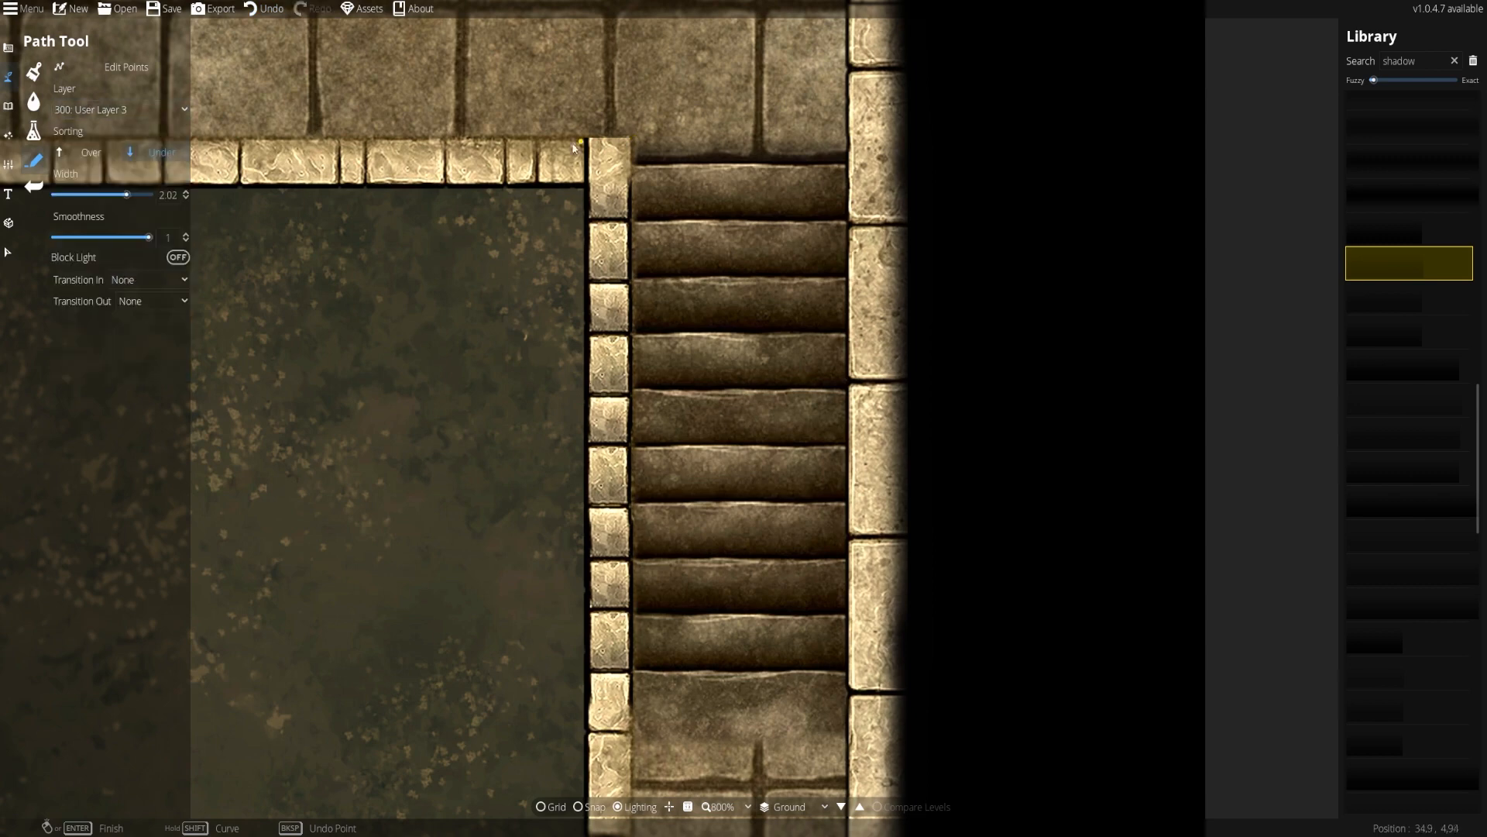
Shade the curb pieces beside the south stairs with shadow paths of width 0.1 on layer 400: User Layer 4, sorted over
click(91, 152)
click(120, 109)
click(93, 284)
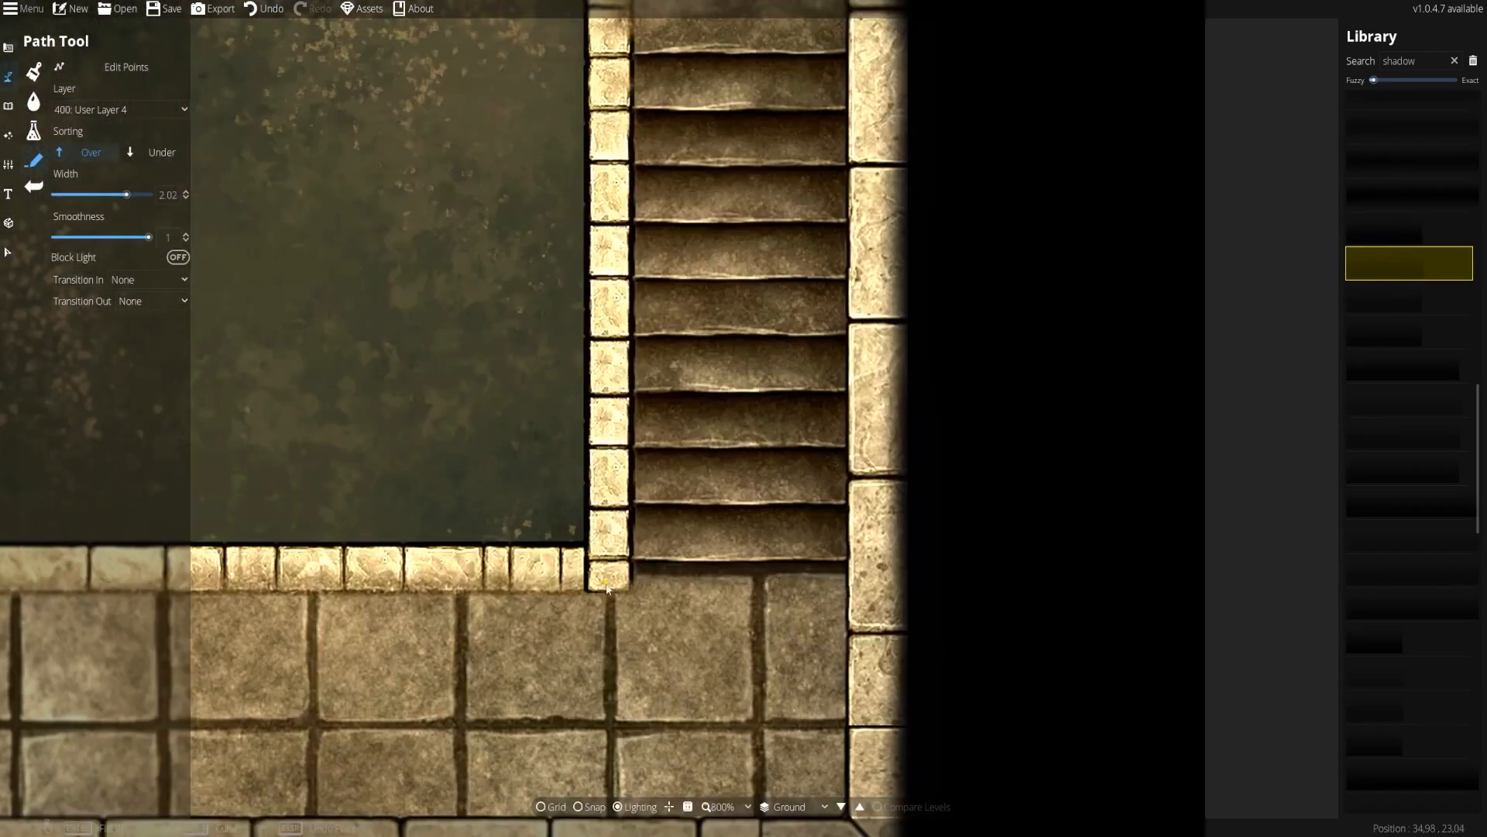
scroll(605, 581, down, 1)
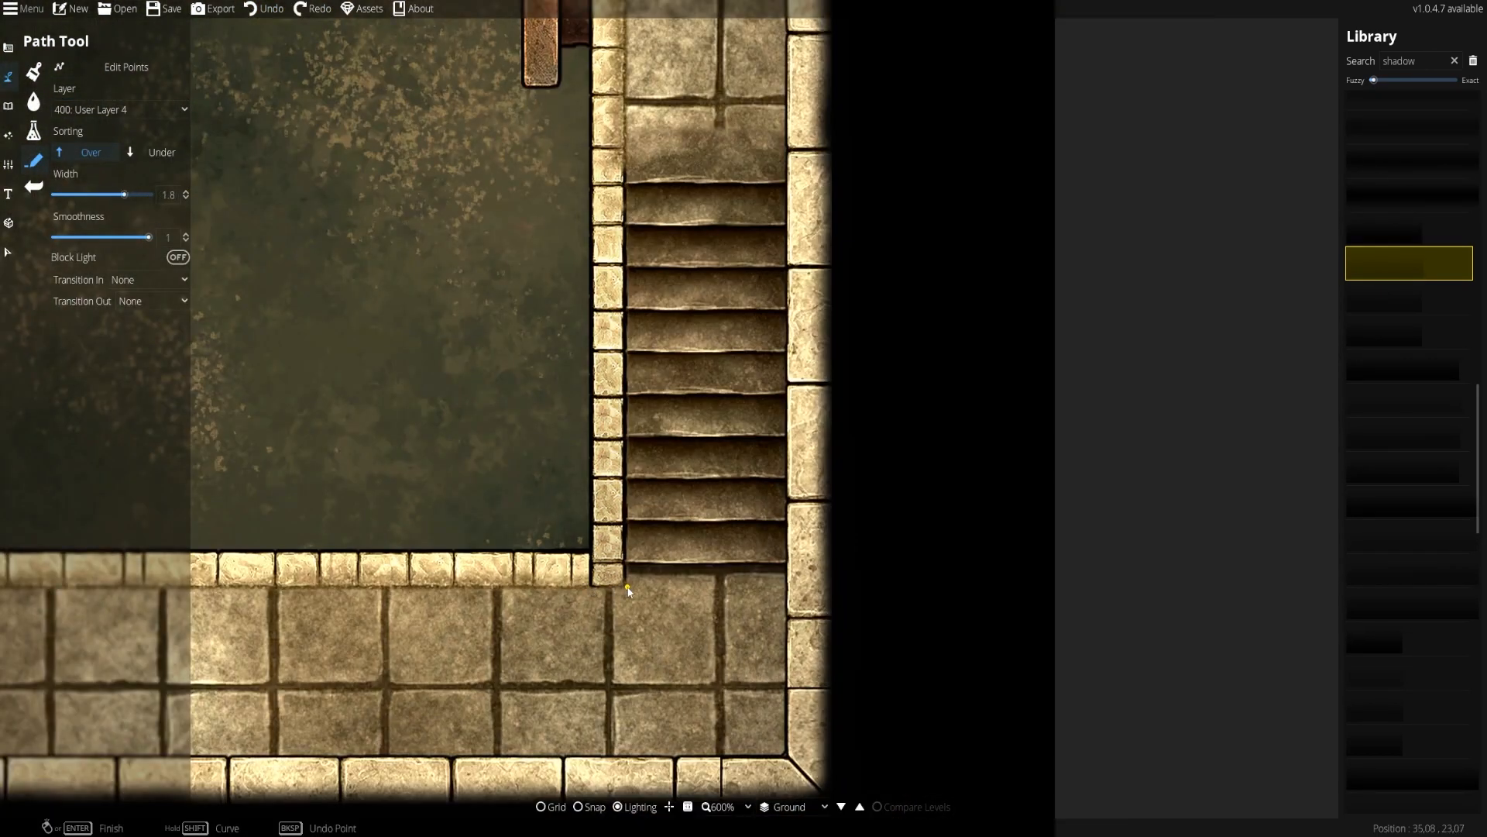
scroll(612, 612, up, 1)
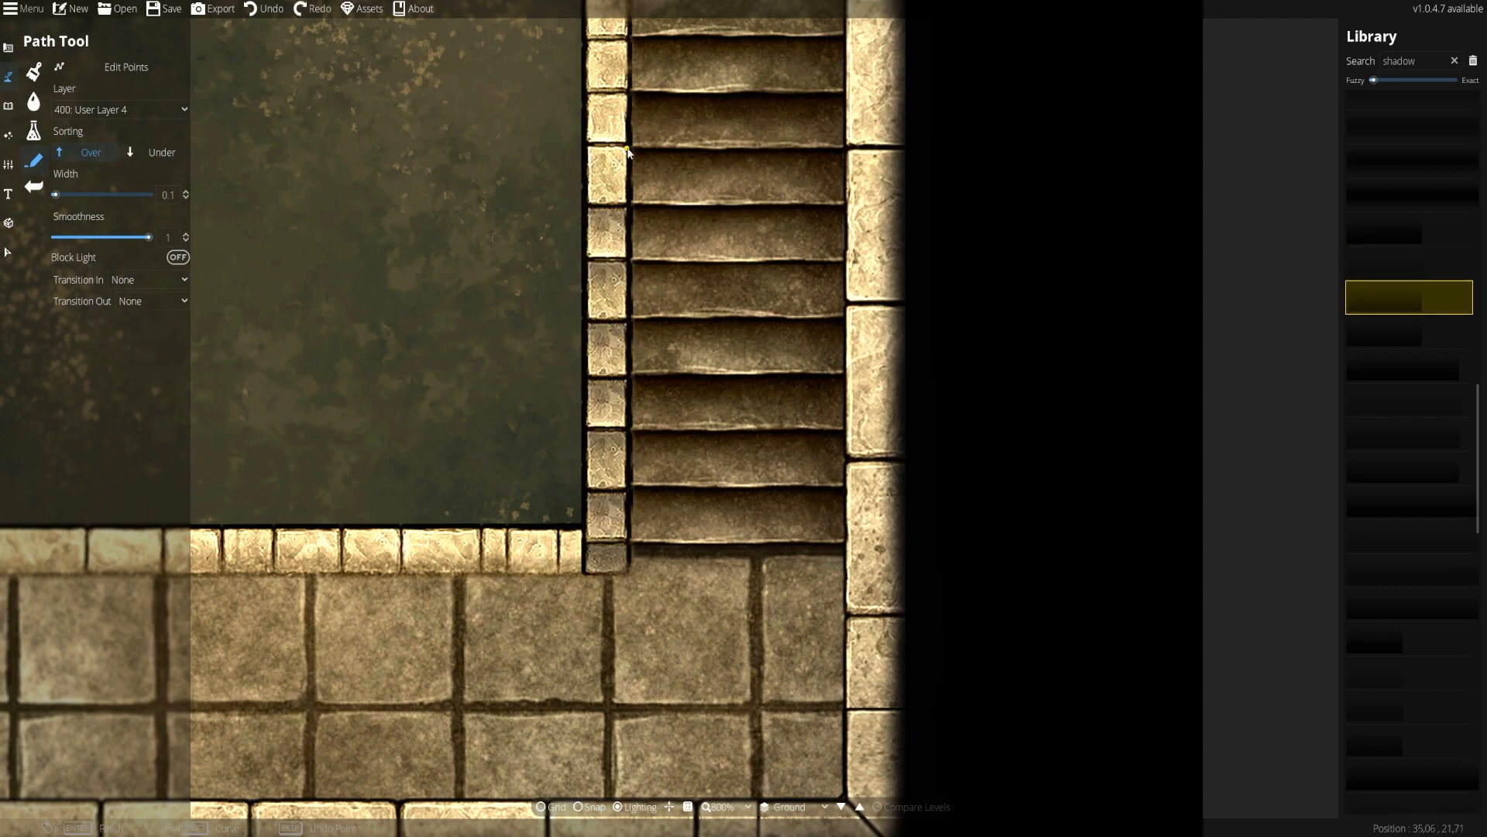
click(629, 146)
right_click(629, 145)
drag(630, 145, 620, 330)
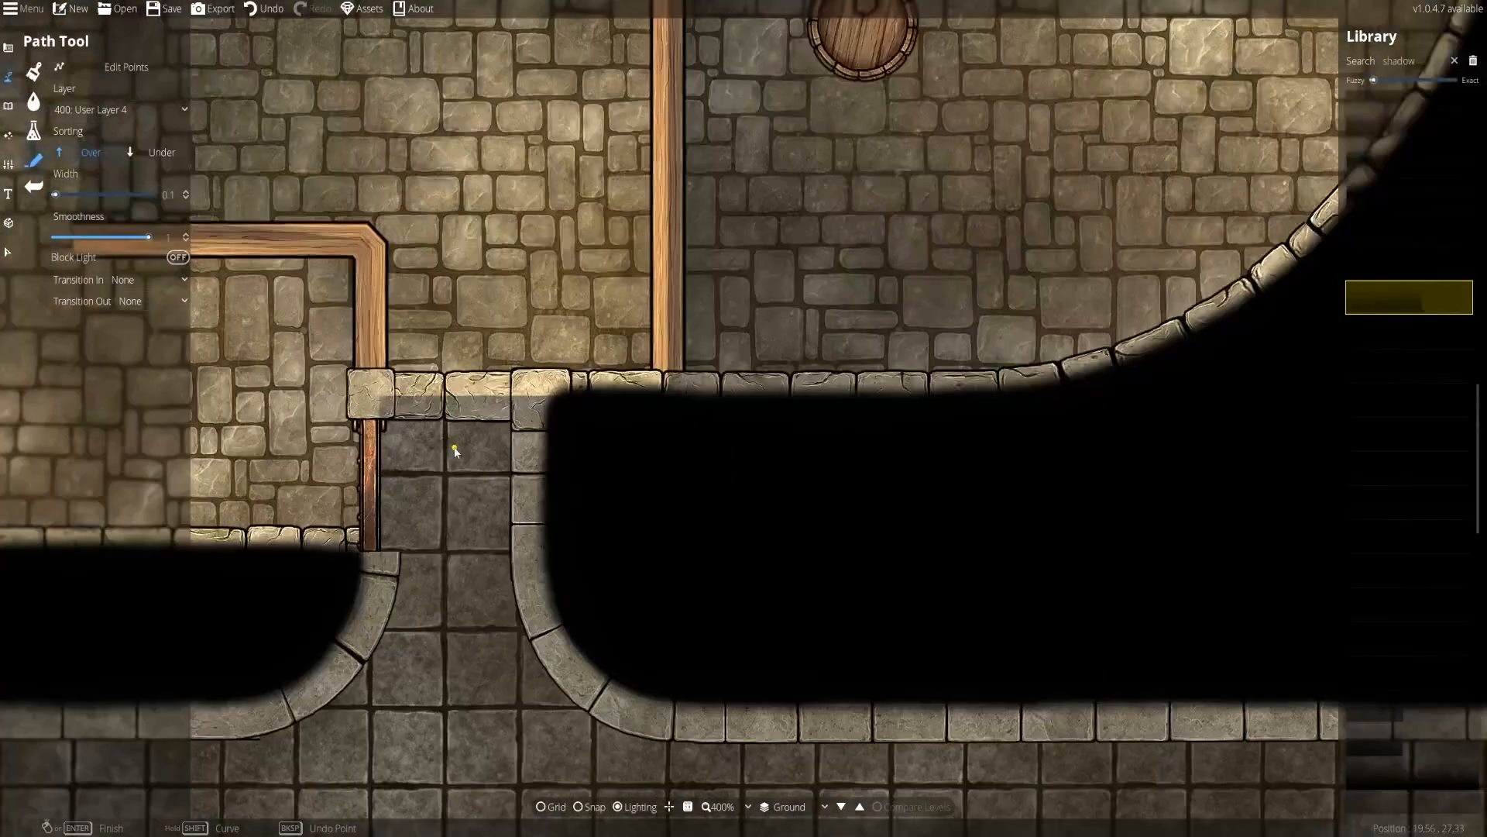
Copy the square stone block at the wall joint by the wooden partition and place the copy at the wall end beside the wood-floored room's door
key(s)
click(371, 394)
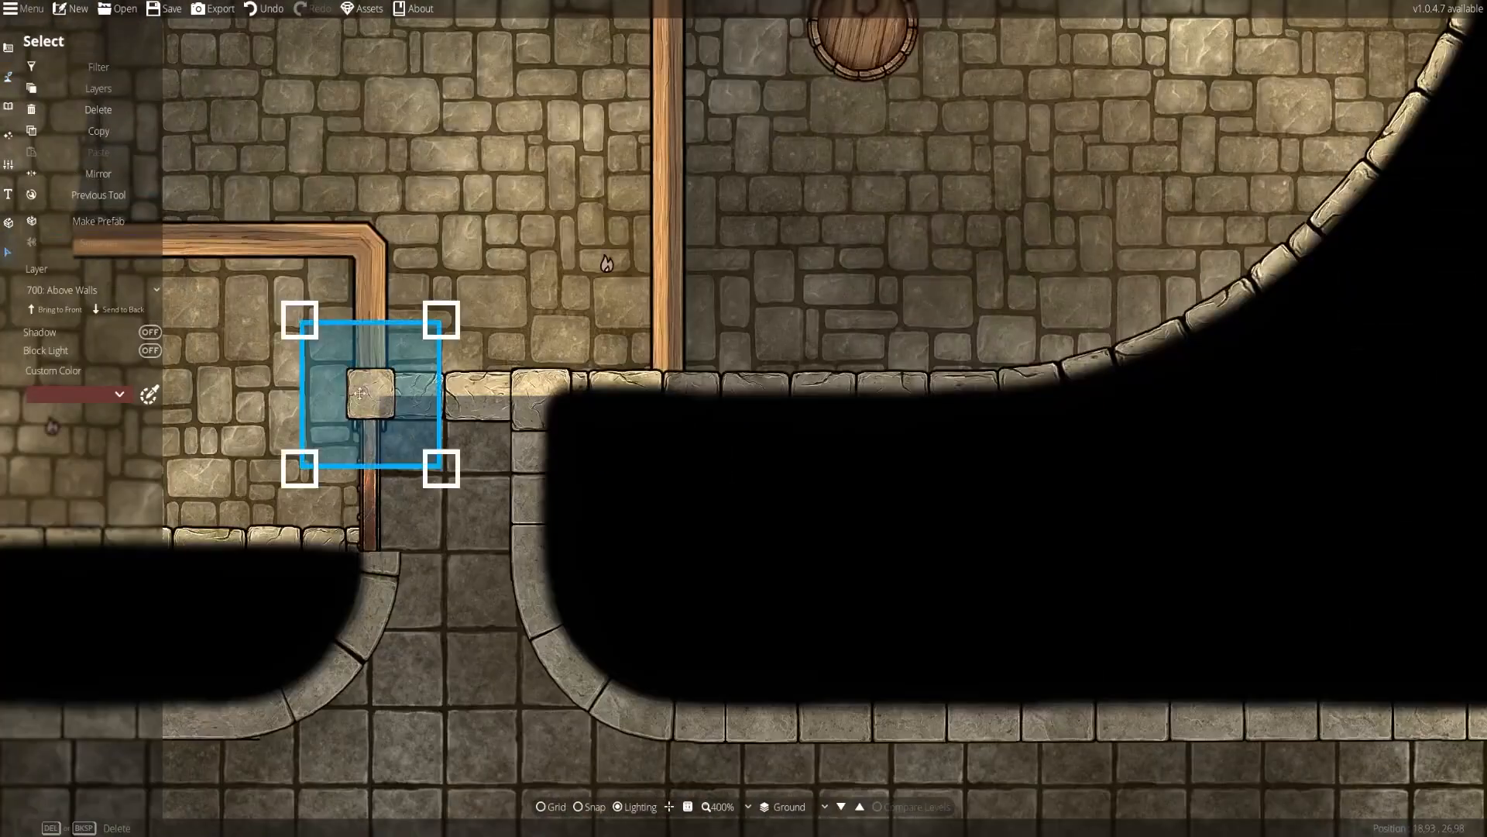
key(ctrl+c)
key(ctrl+v)
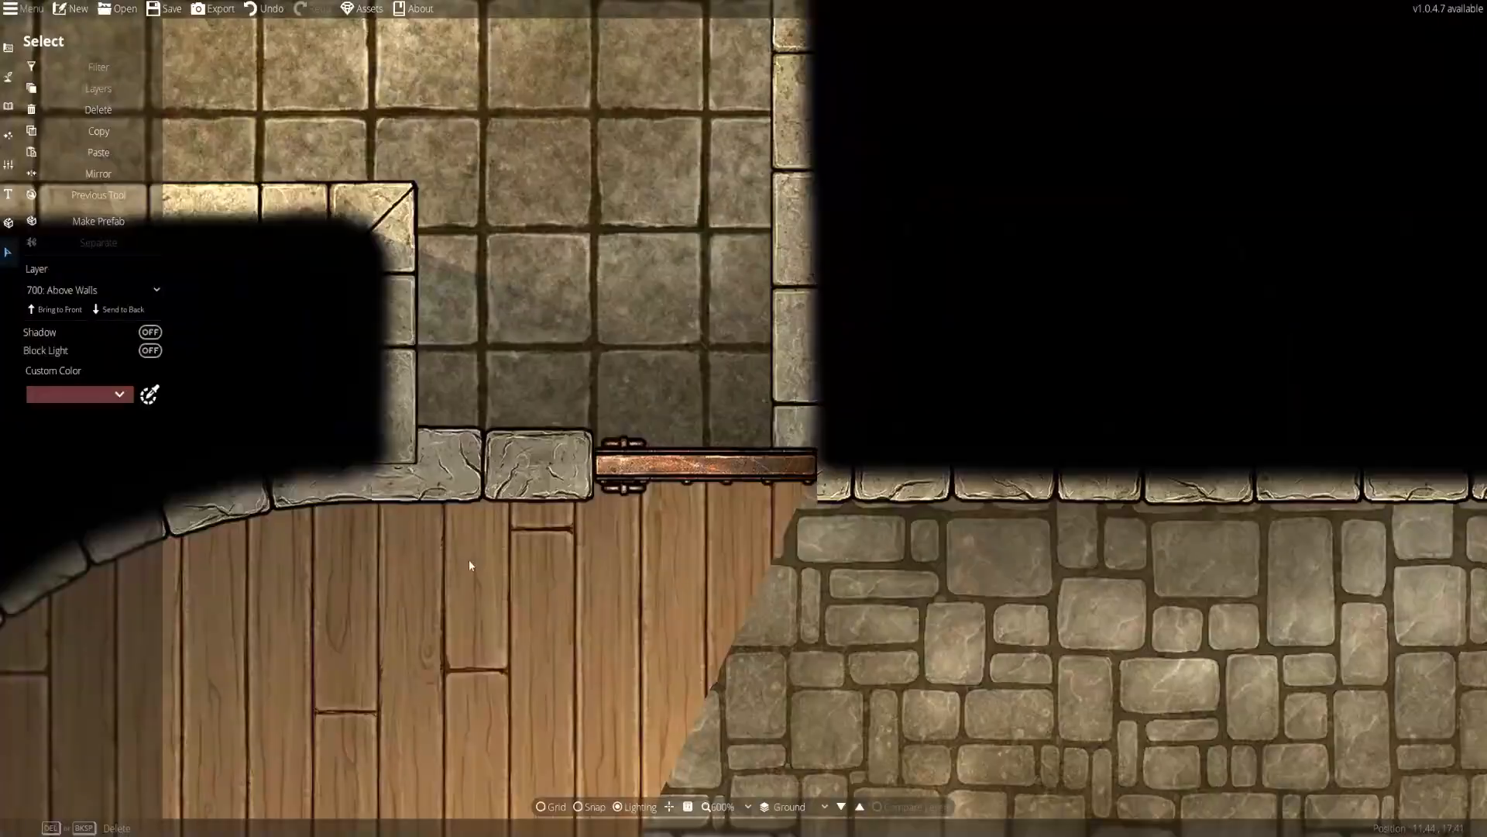
click(405, 472)
drag(405, 472, 806, 462)
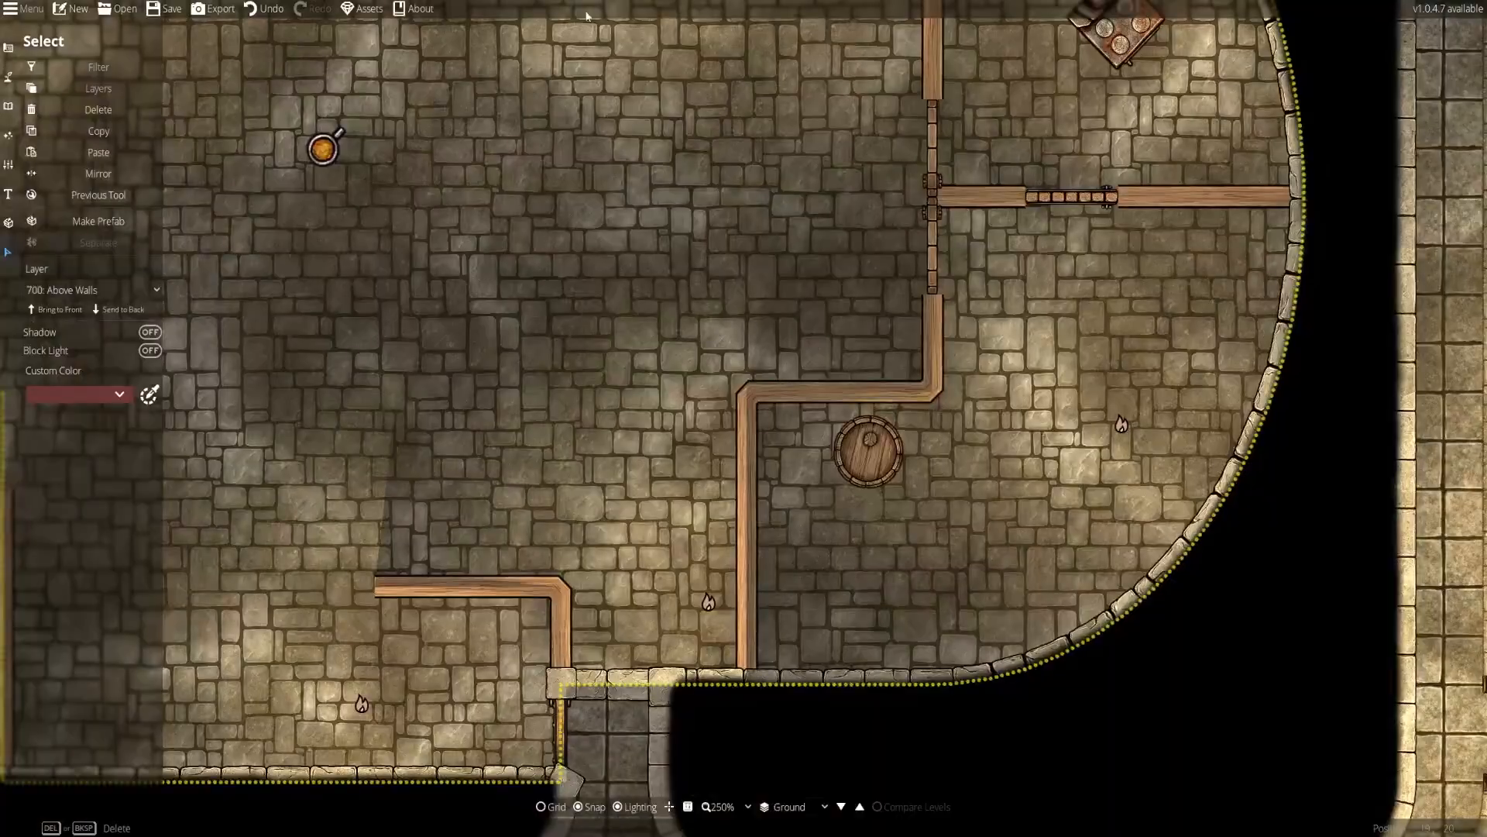
Try to cover the stone wall's east end south of the bedroom door with a copy of the square stone block
click(755, 683)
drag(754, 683, 1234, 199)
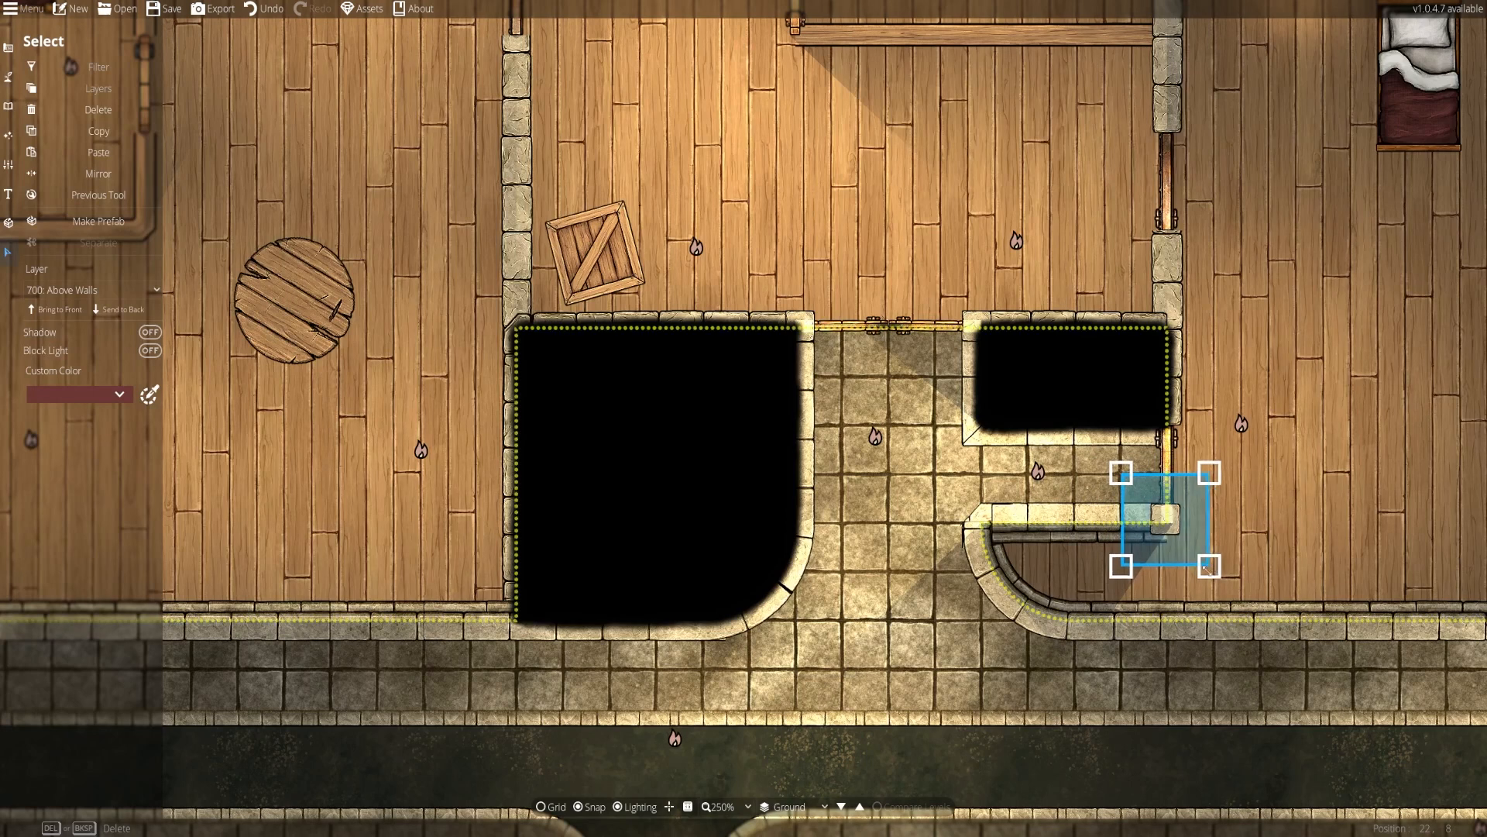
drag(1162, 521, 1172, 525)
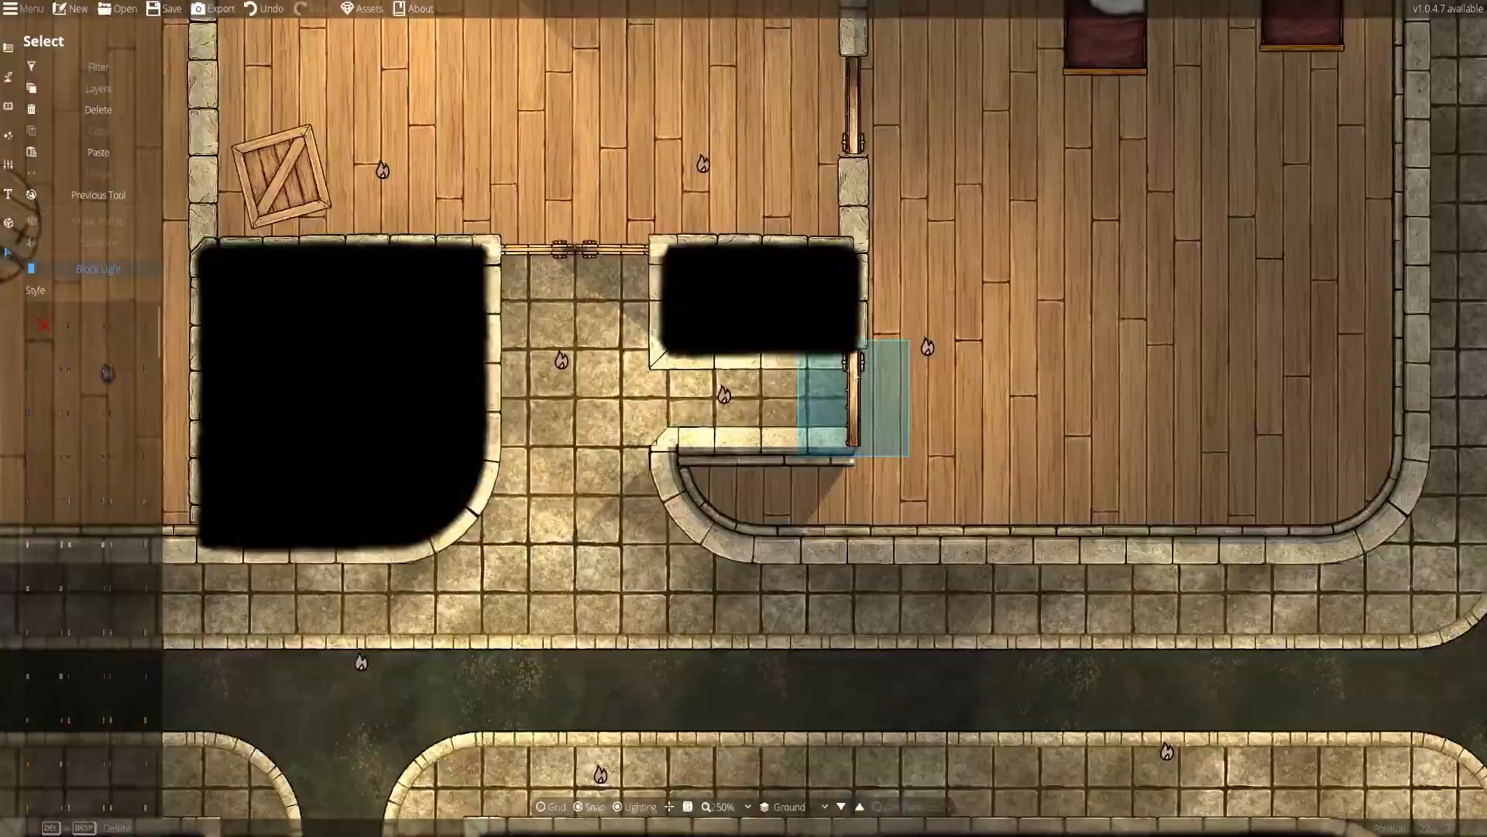
Cover the stone wall ends at both sides of the bedroom's south door with earthy wall pieces on layer 700: Above Walls
drag(1428, 82, 1070, 68)
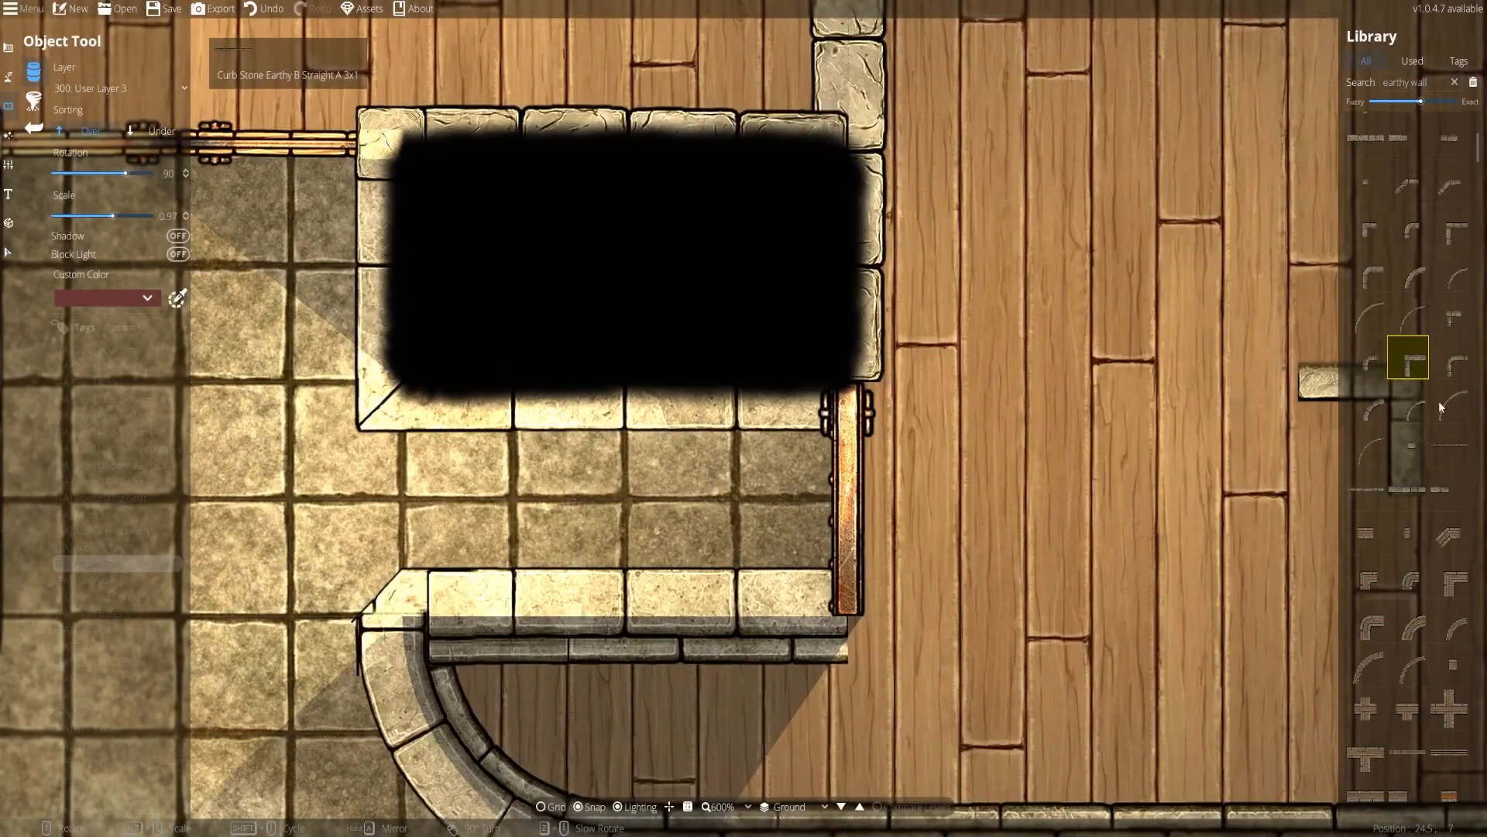
drag(1477, 147, 1474, 622)
click(1408, 498)
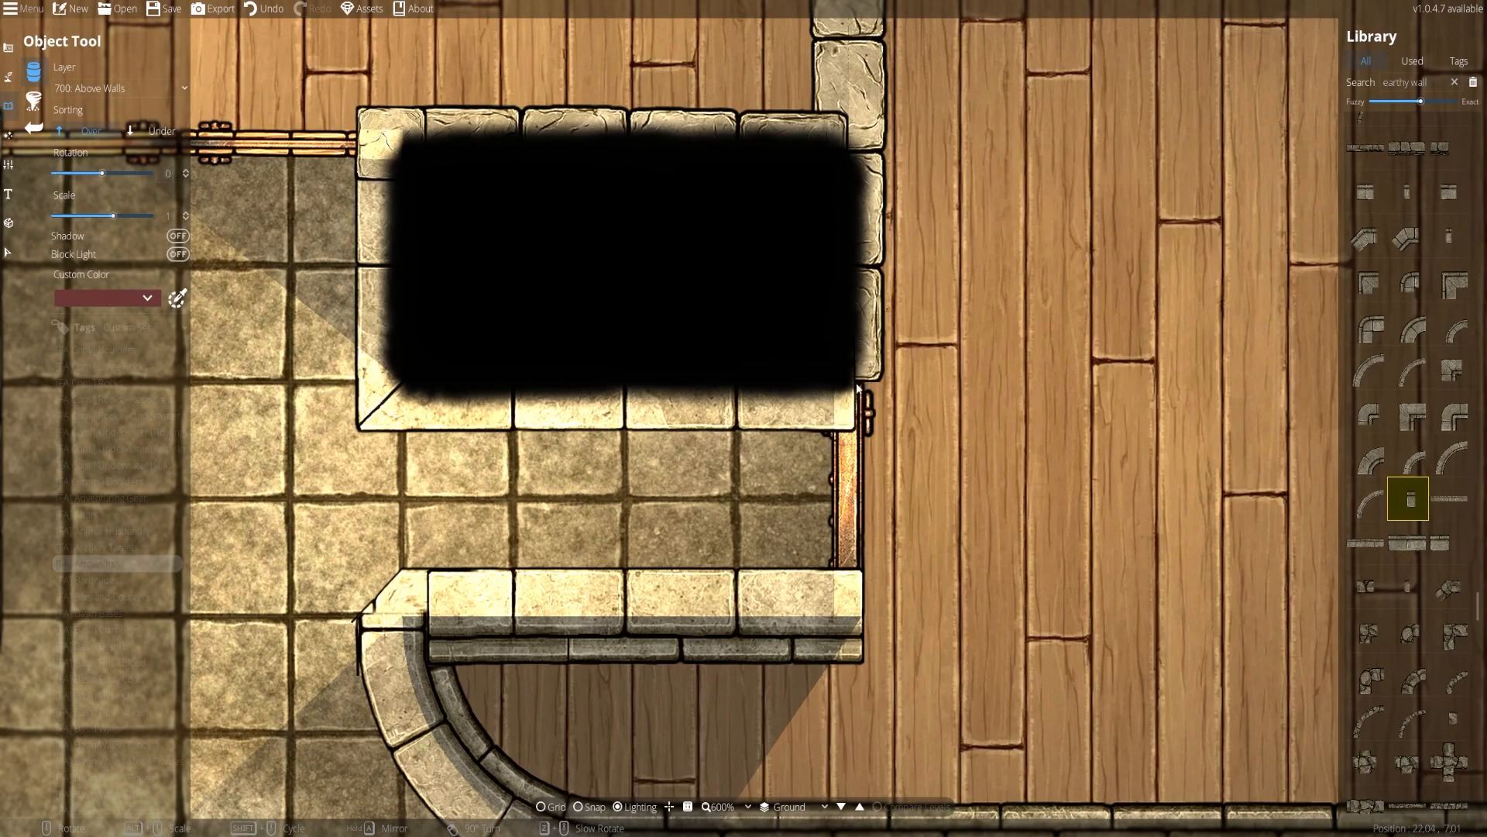
drag(862, 537, 891, 418)
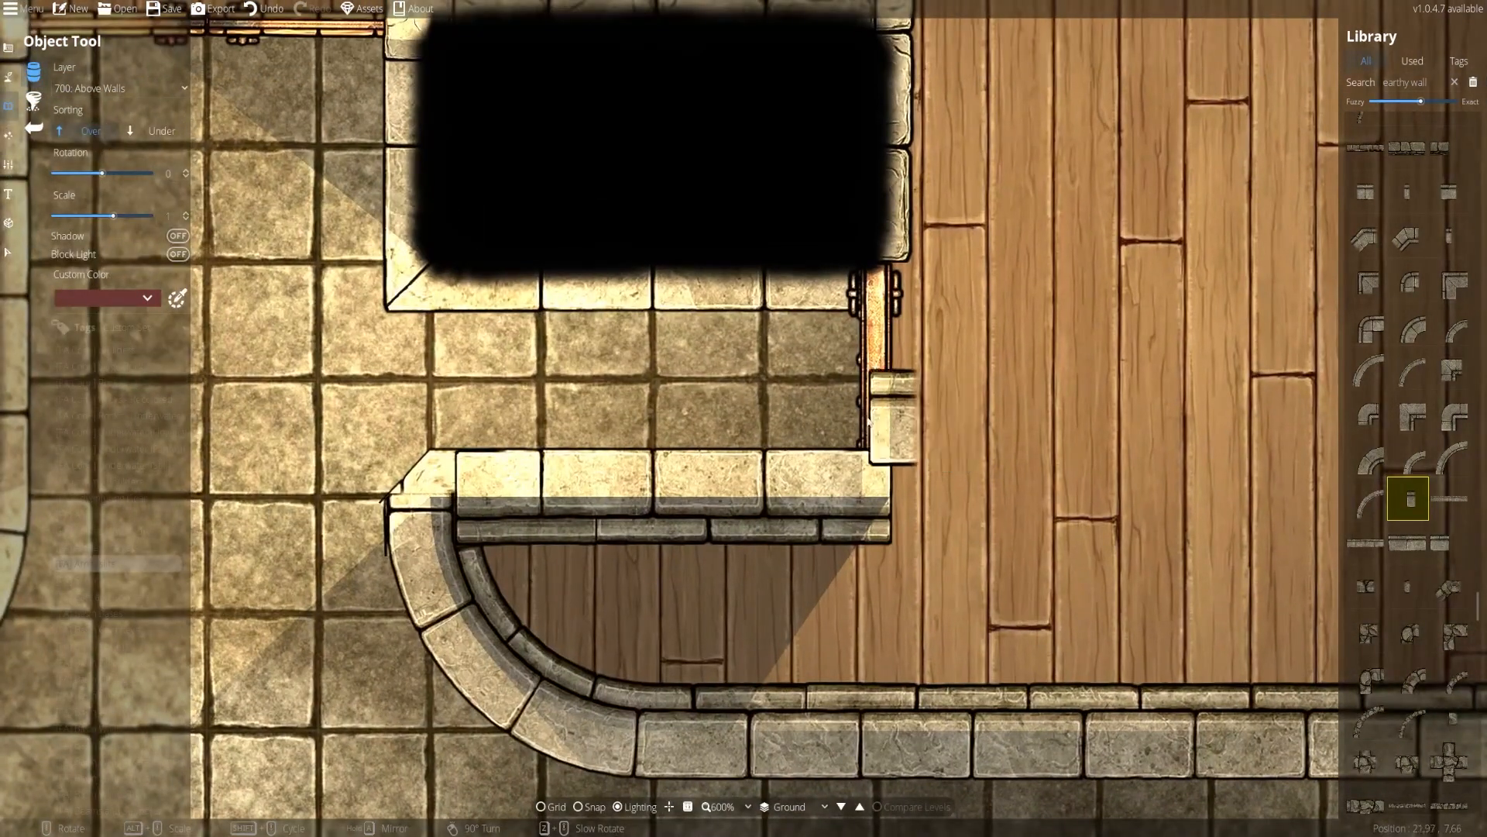
Place an earthy wall outer corner piece at the wall's west corner on layer 700: Above Walls and adjust the curved wall's end point
scroll(663, 470, up, 8)
scroll(432, 488, down, 1)
drag(434, 498, 555, 407)
scroll(555, 406, down, 2)
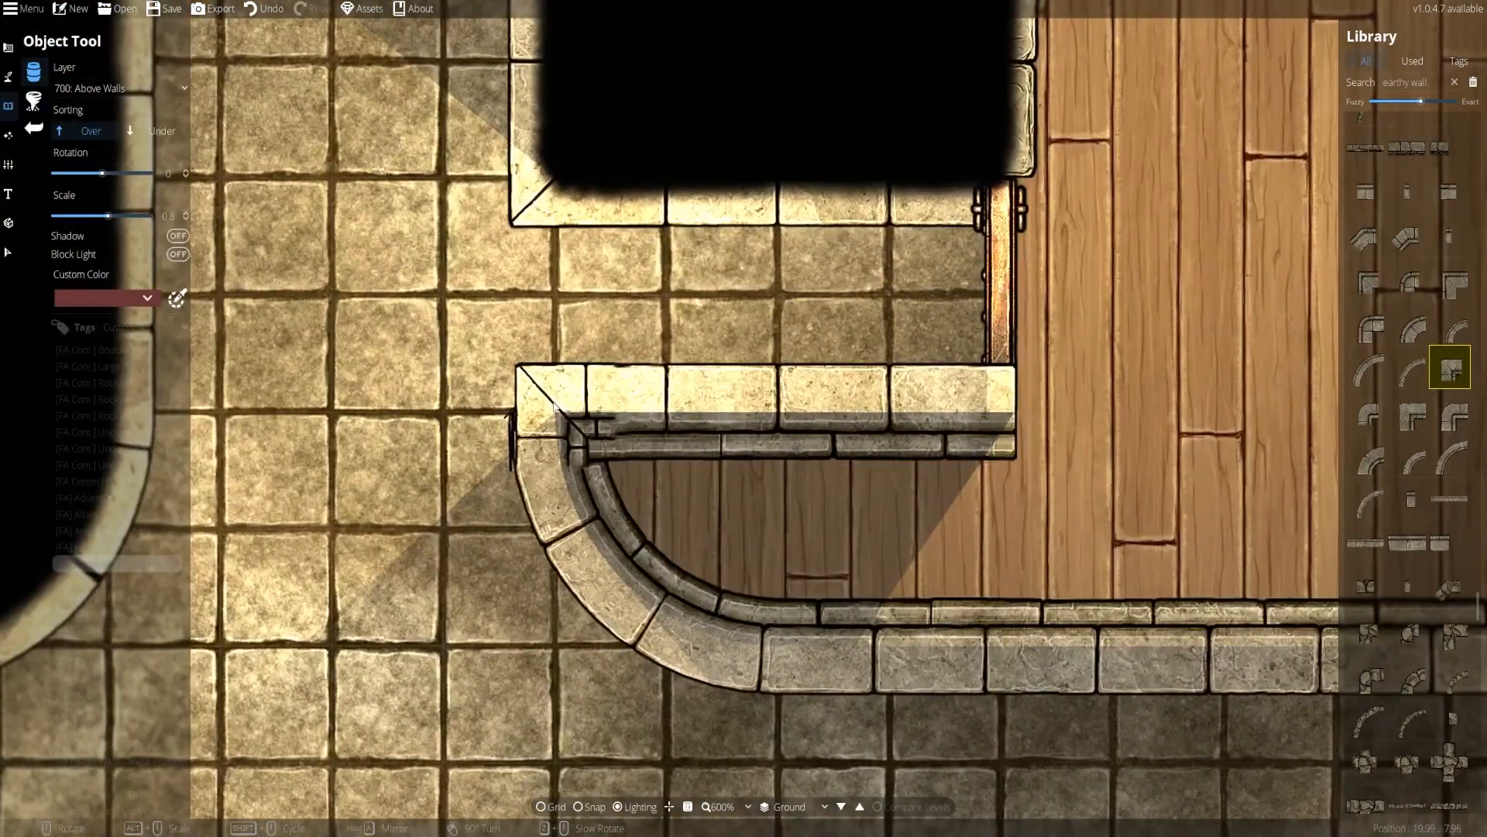
click(8, 48)
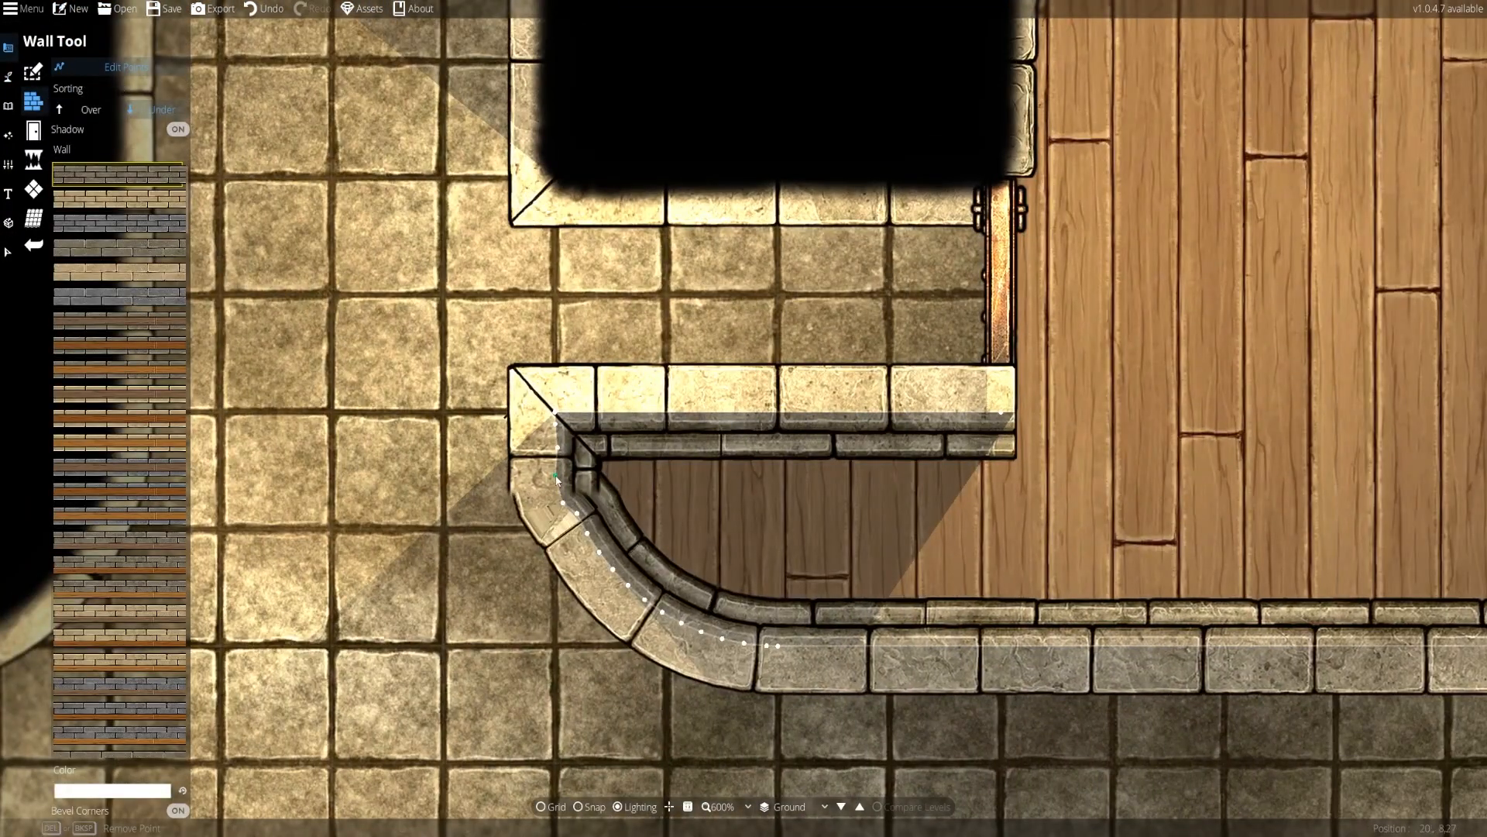
scroll(624, 636, up, 2)
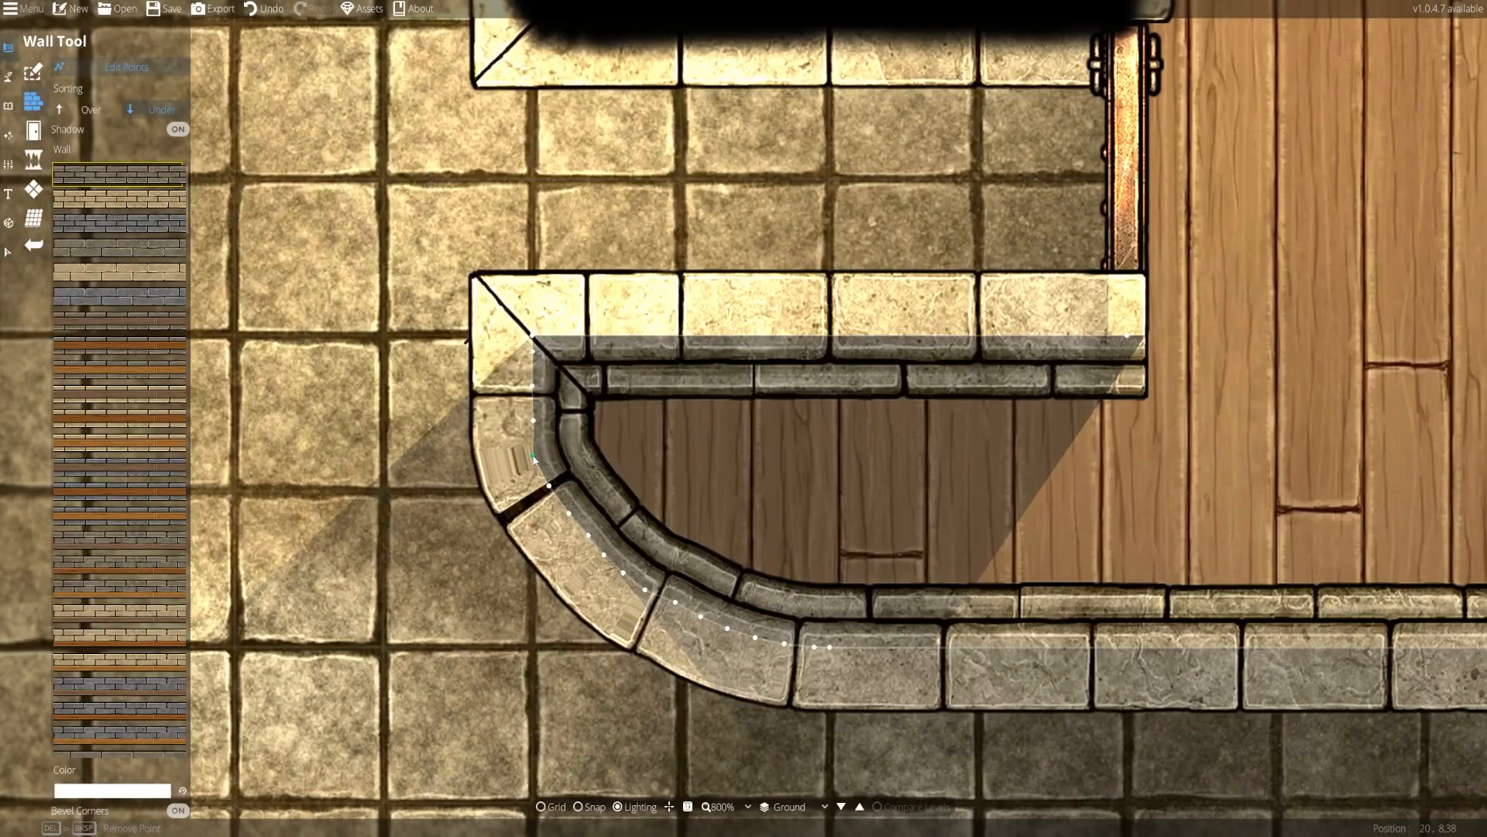
Place a curved earthy wall piece over the rounded wall south of the corner, on layer 700: Above Walls
click(8, 105)
click(1427, 82)
scroll(1407, 457, down, 10)
click(1408, 455)
key(s)
click(651, 522)
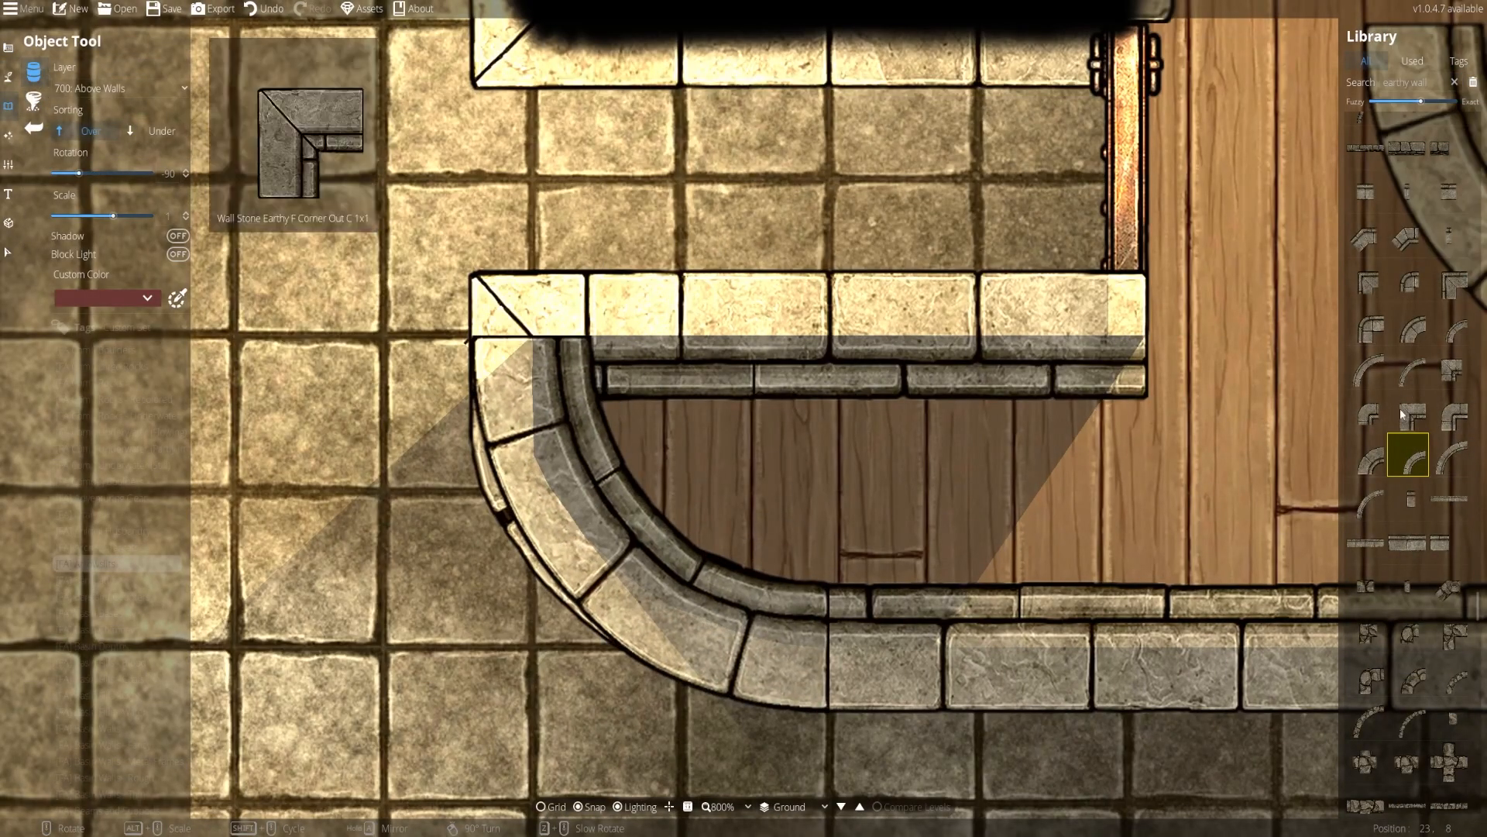
Try straight and corner earthy wall pieces over the west corner above the curved wall and undo the placements
click(1450, 367)
click(1365, 191)
right_click(540, 314)
click(1407, 191)
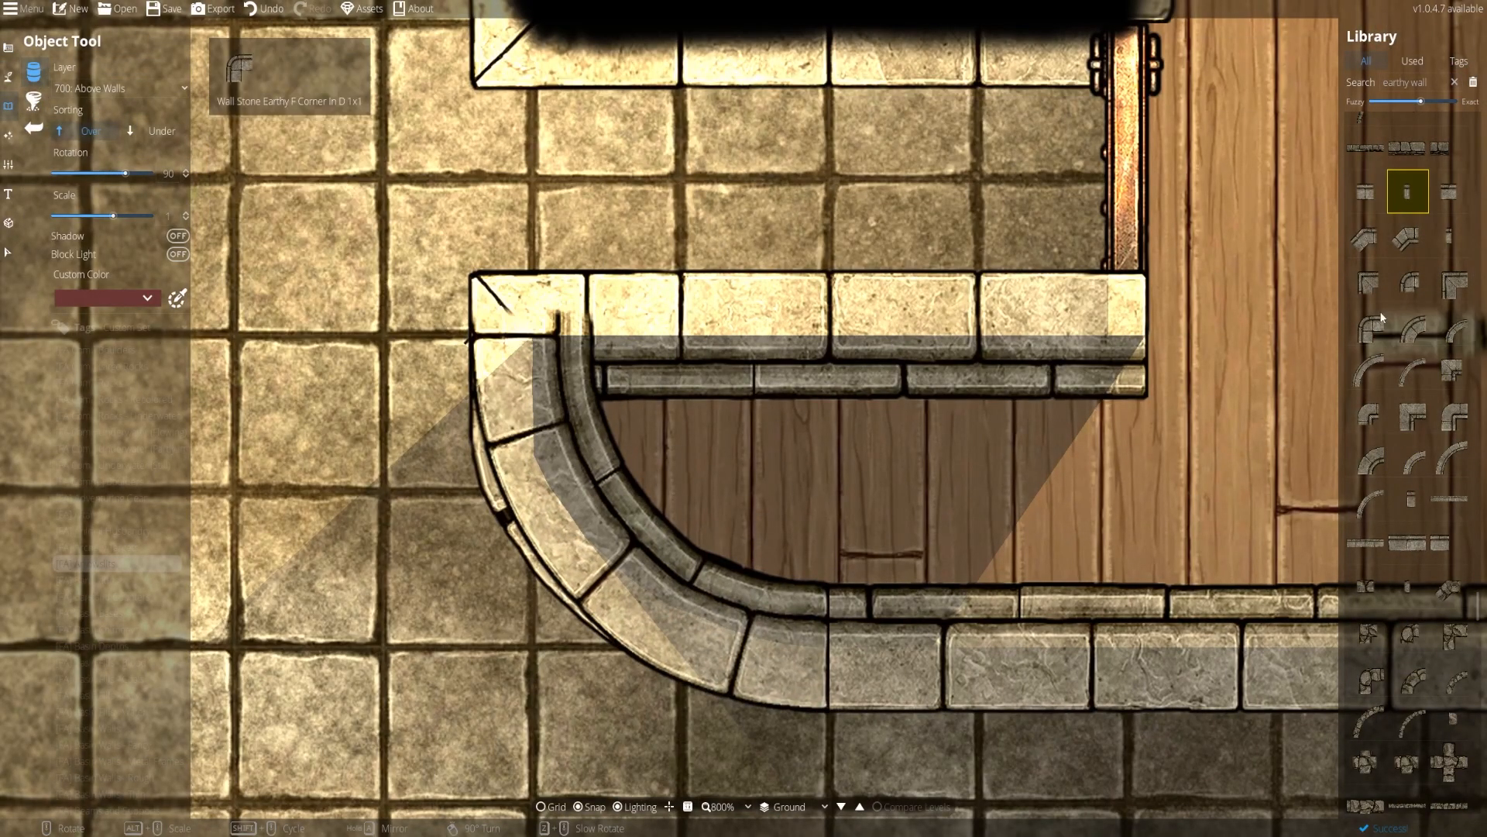
click(1408, 498)
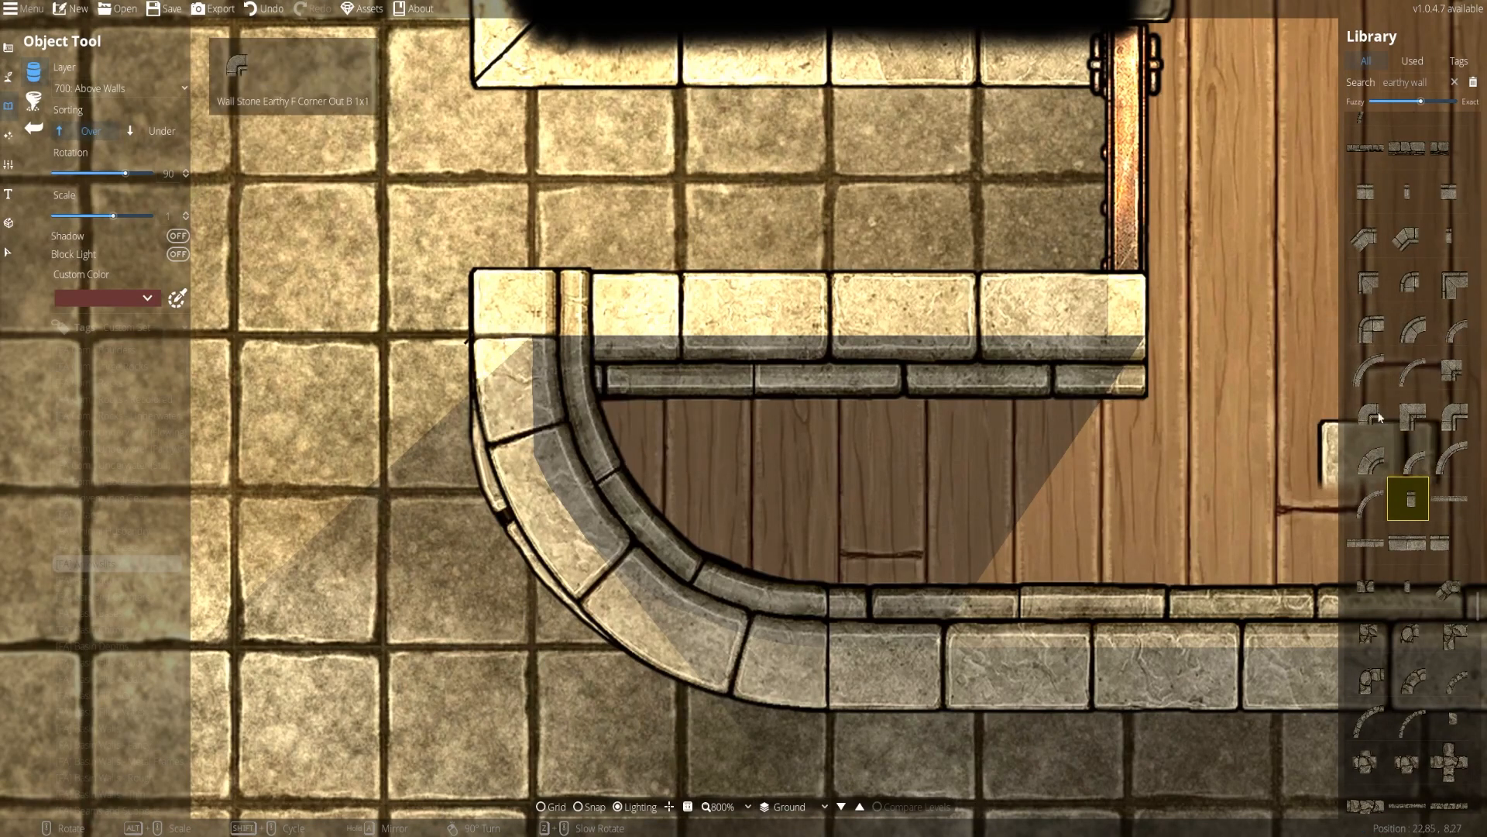
click(1449, 543)
key(ctrl+z)
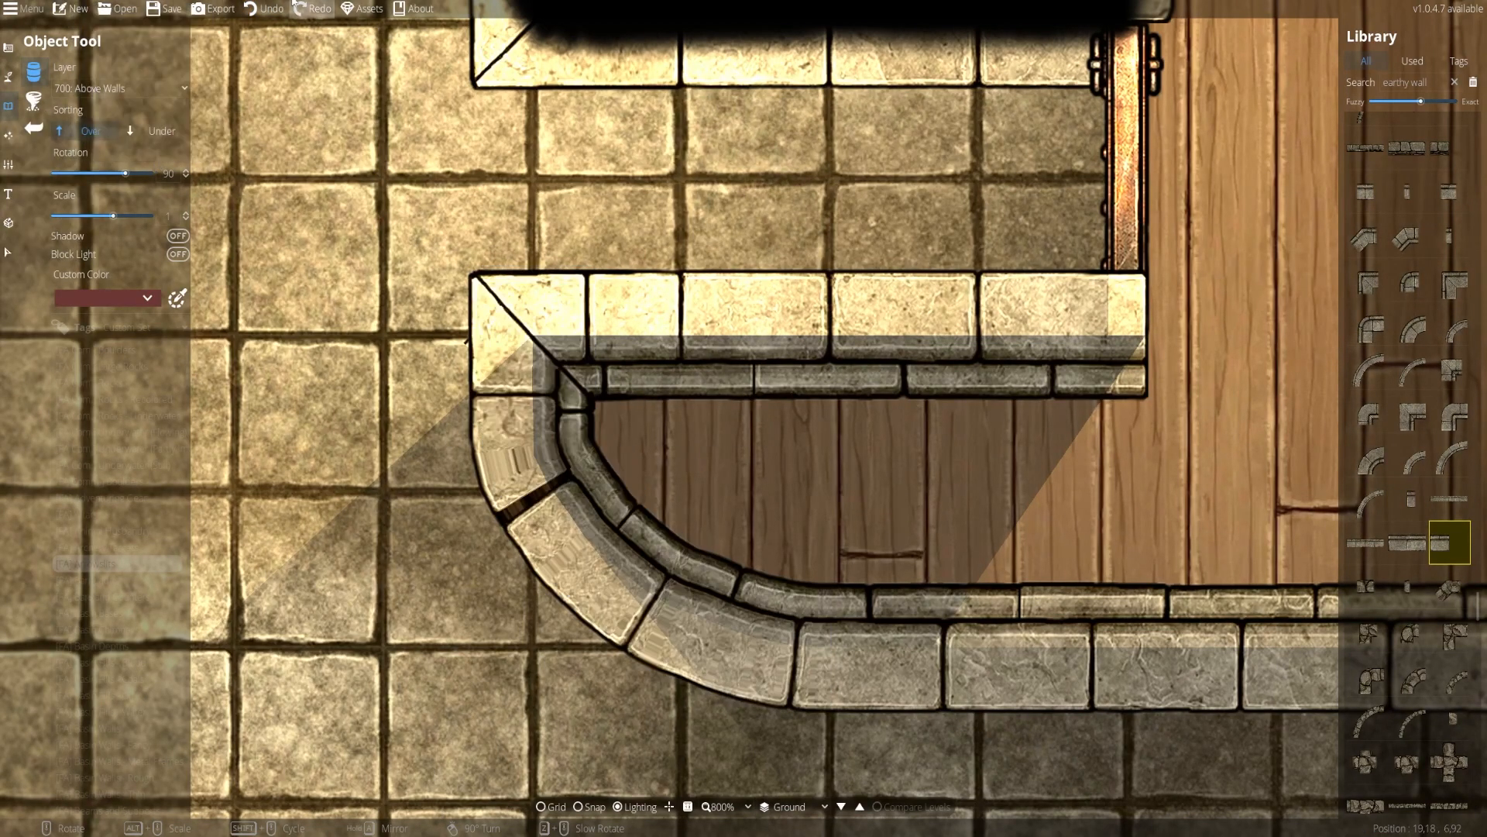
Restore and realign the straight and curved earthy wall pieces at the west corner, and adjust the curved wall's end point beneath them
key(ctrl+y)
click(10, 251)
mouse_move(525, 309)
mouse_down()
mouse_move(521, 273)
mouse_move(527, 298)
mouse_up()
click(512, 387)
click(7, 106)
click(1435, 90)
key(Return)
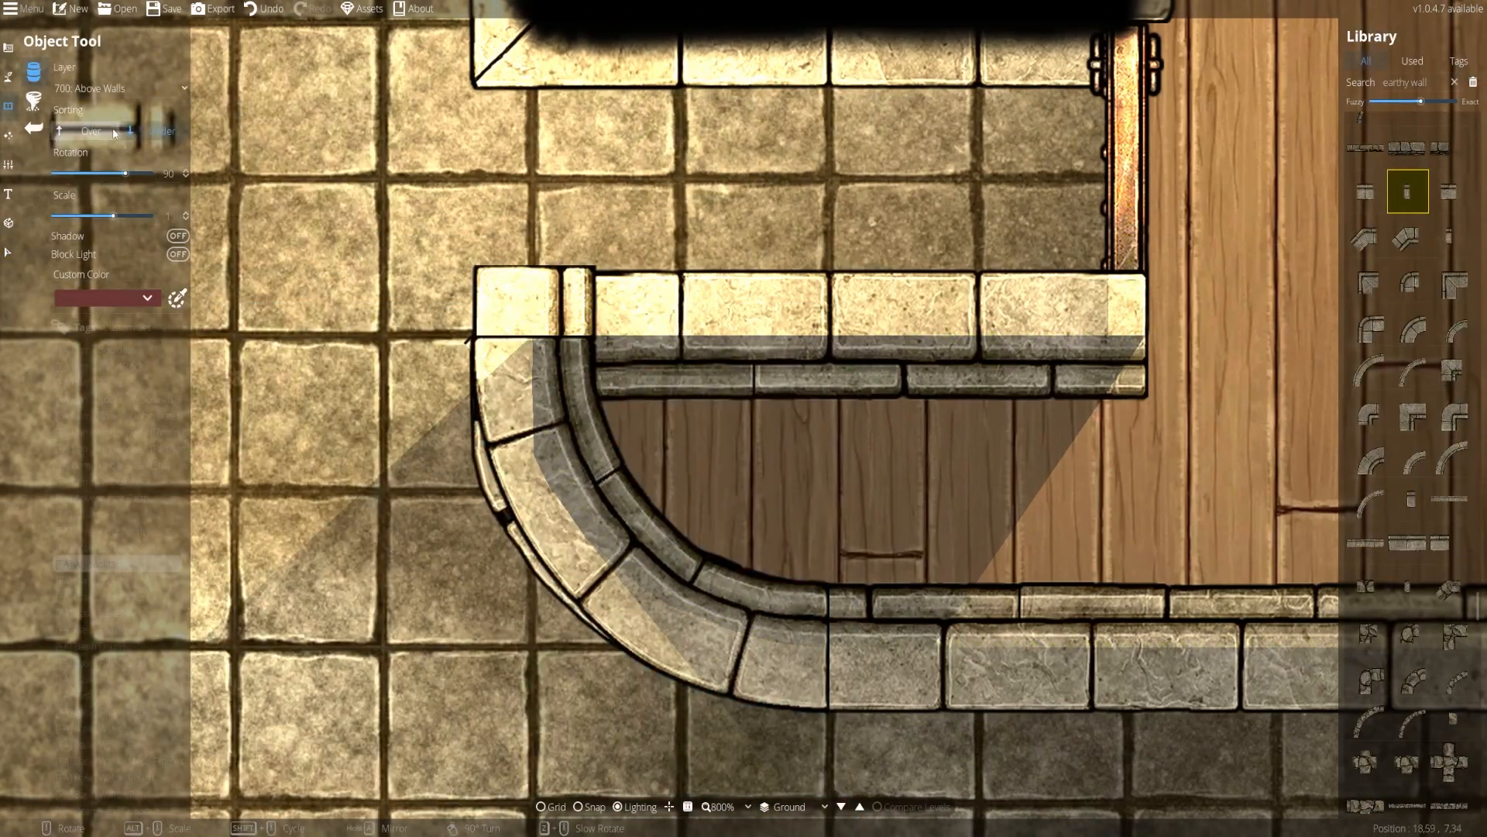
click(7, 47)
mouse_move(533, 453)
mouse_down()
mouse_move(594, 537)
mouse_move(556, 456)
mouse_up()
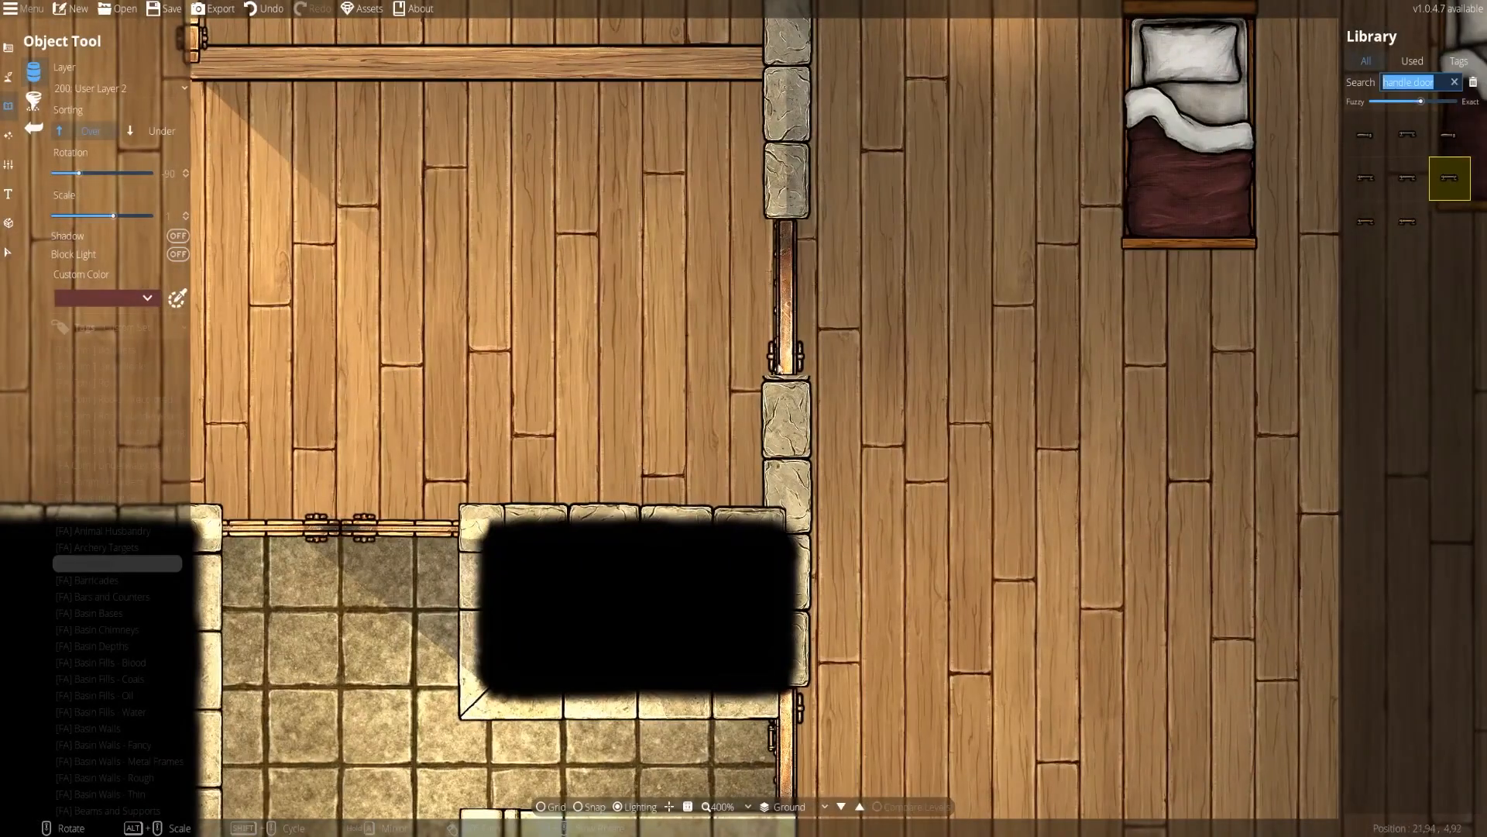
Place earthy wall pieces on the stone partition between the wood-floored rooms, rotated 90 degrees at scale 0.95 on layer 700: Above Walls
scroll(1437, 383, down, 10)
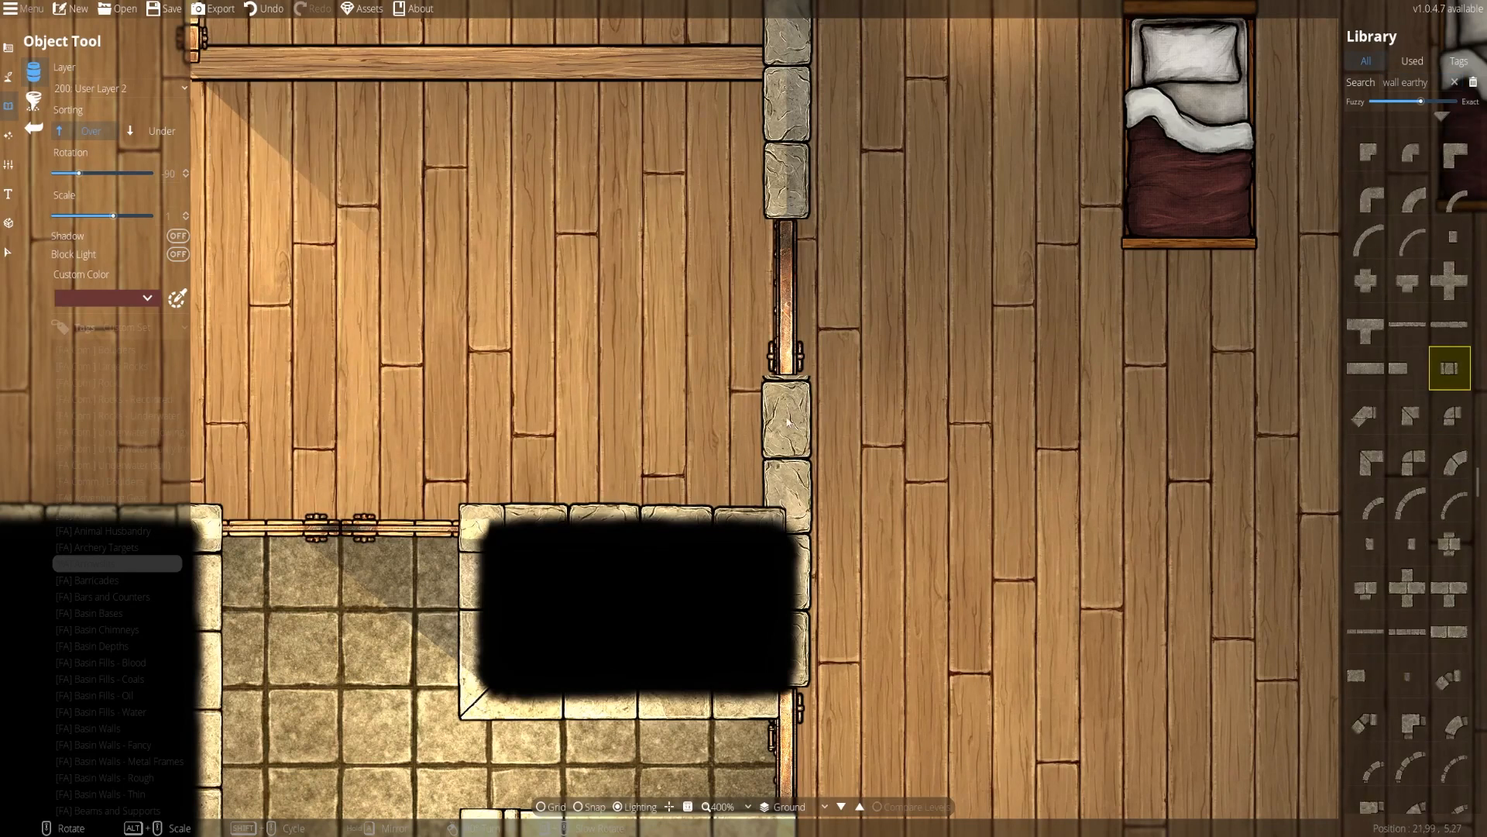
click(1365, 243)
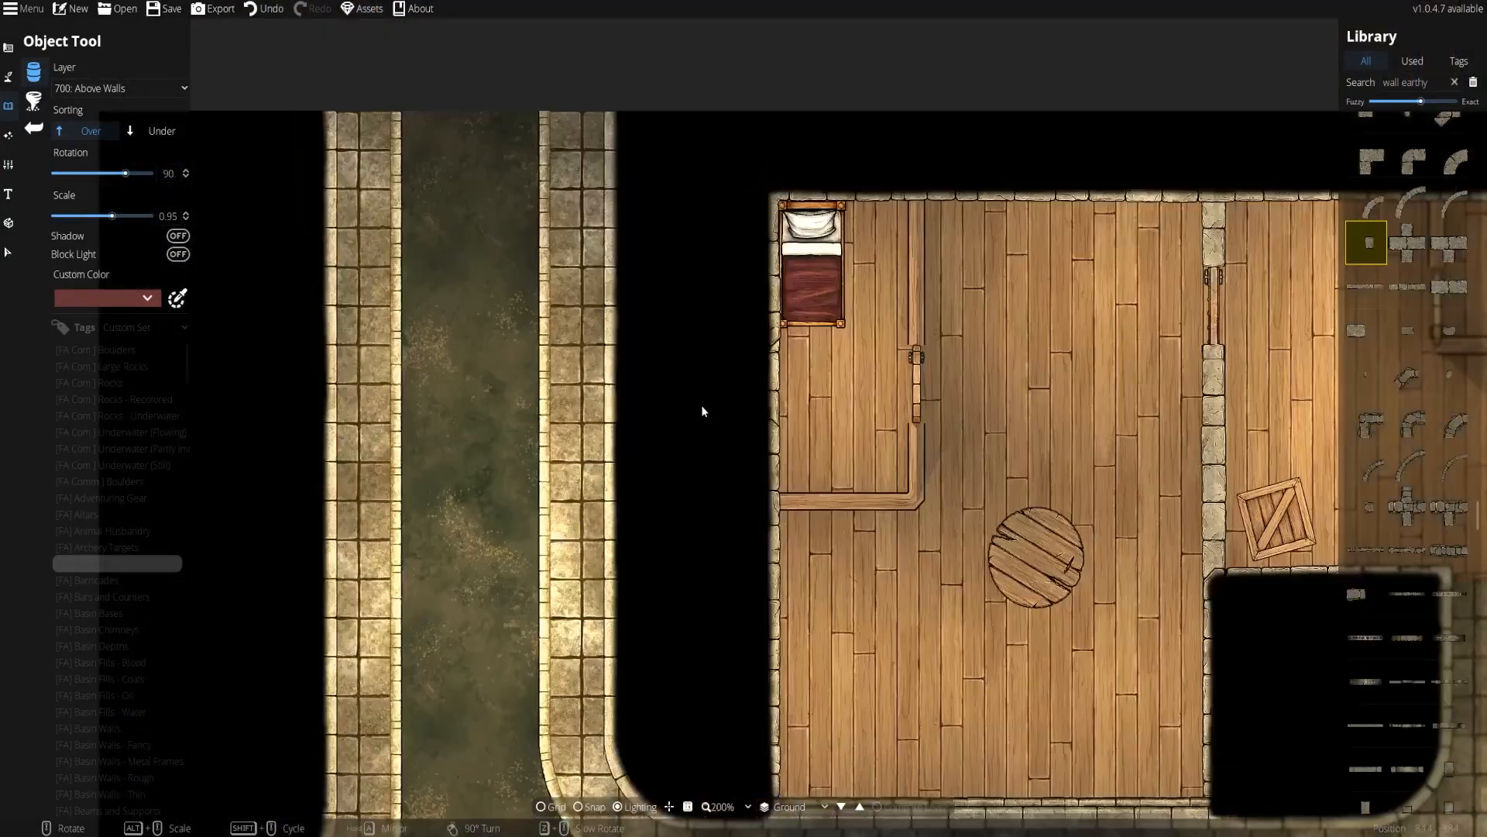
Reshape the black fill between the channel walkway and the western bedroom to uncover the small hidden room
click(33, 188)
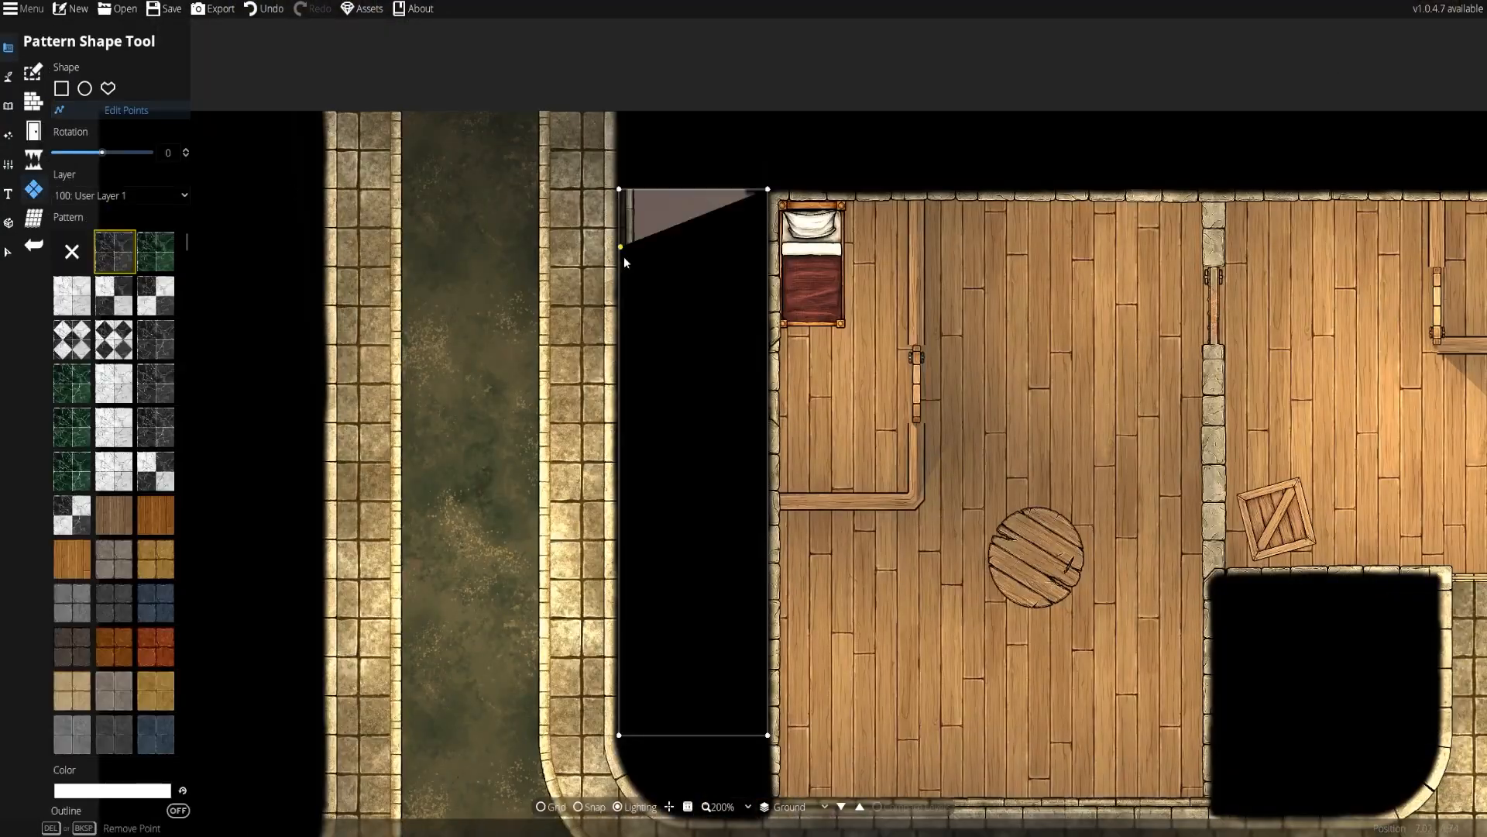
drag(624, 257, 623, 435)
drag(770, 460, 736, 422)
key(ctrl+z)
scroll(756, 295, up, 3)
drag(767, 84, 484, 386)
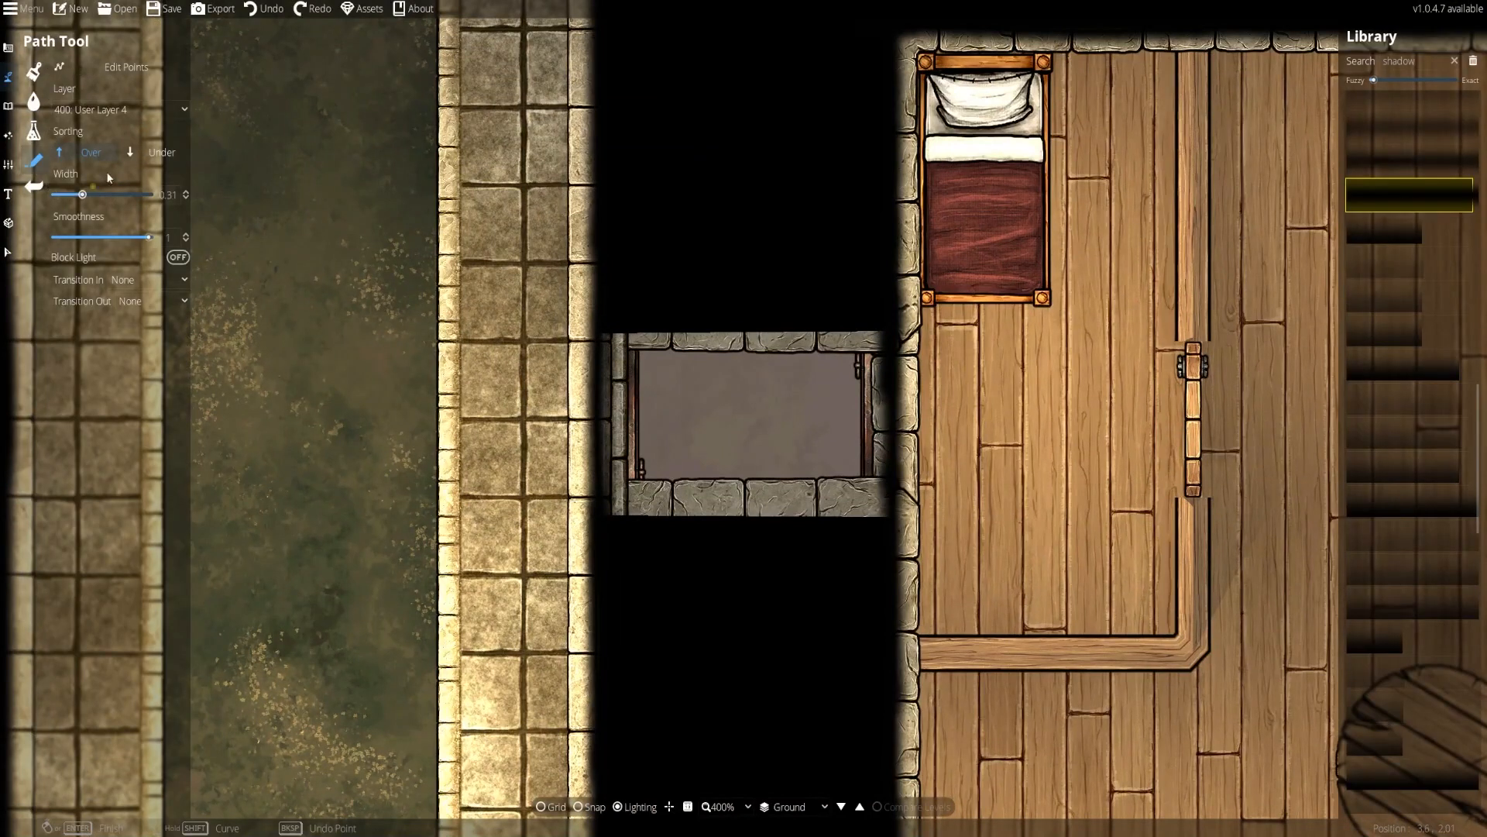
Blend the hidden room's south, north and west edges into the black with shadow paths on layer 900: Above Roofs, sorted over
scroll(883, 513, up, 3)
click(341, 508)
click(891, 511)
right_click(895, 496)
click(897, 137)
click(329, 138)
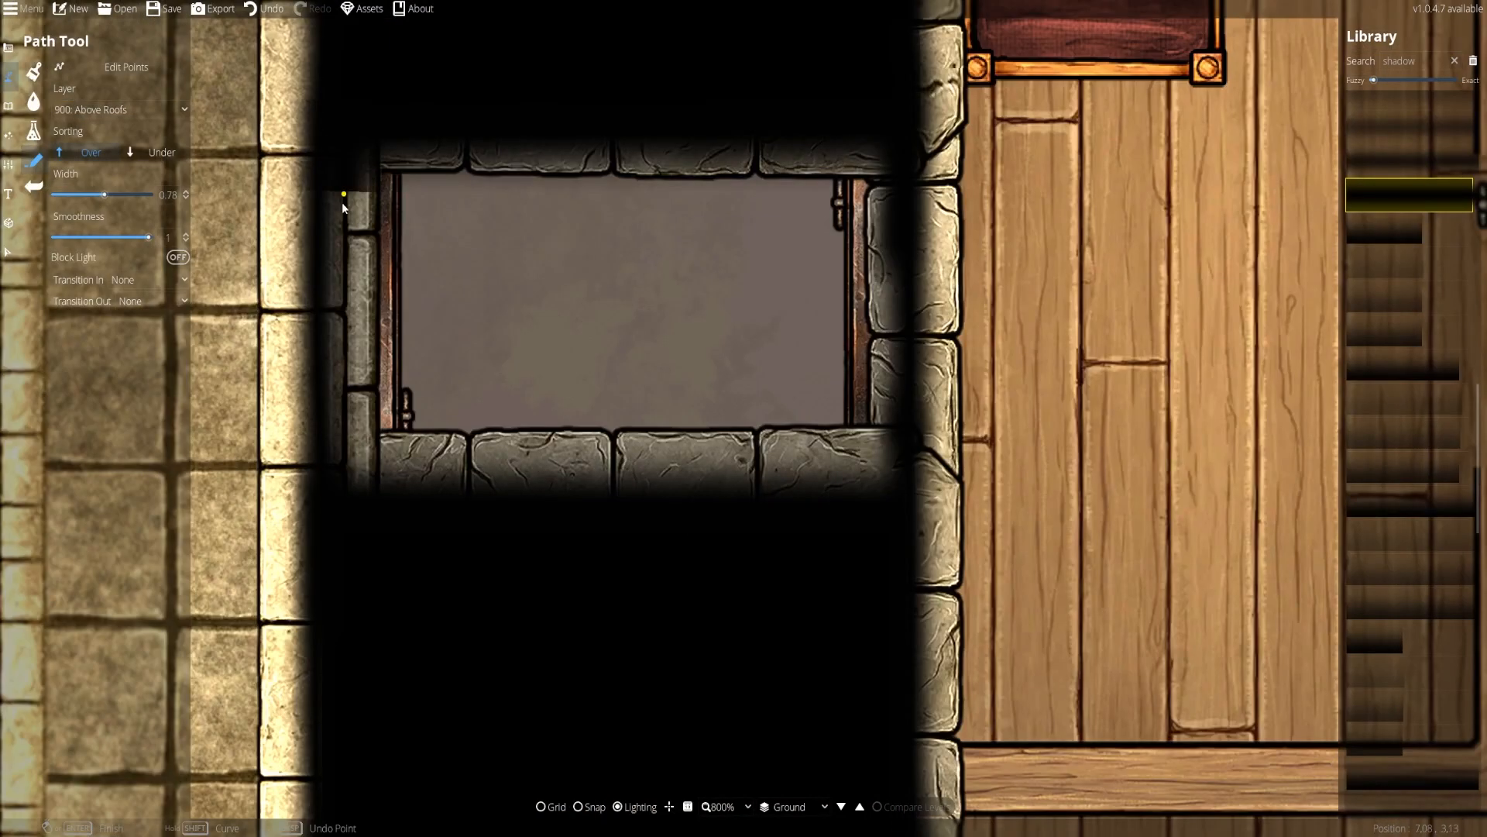
right_click(342, 199)
click(337, 159)
Darken the west and east door ends of the southern tiled passage with shadow paths of width 0.51 on layer 900: Above Roofs
scroll(349, 488, down, 3)
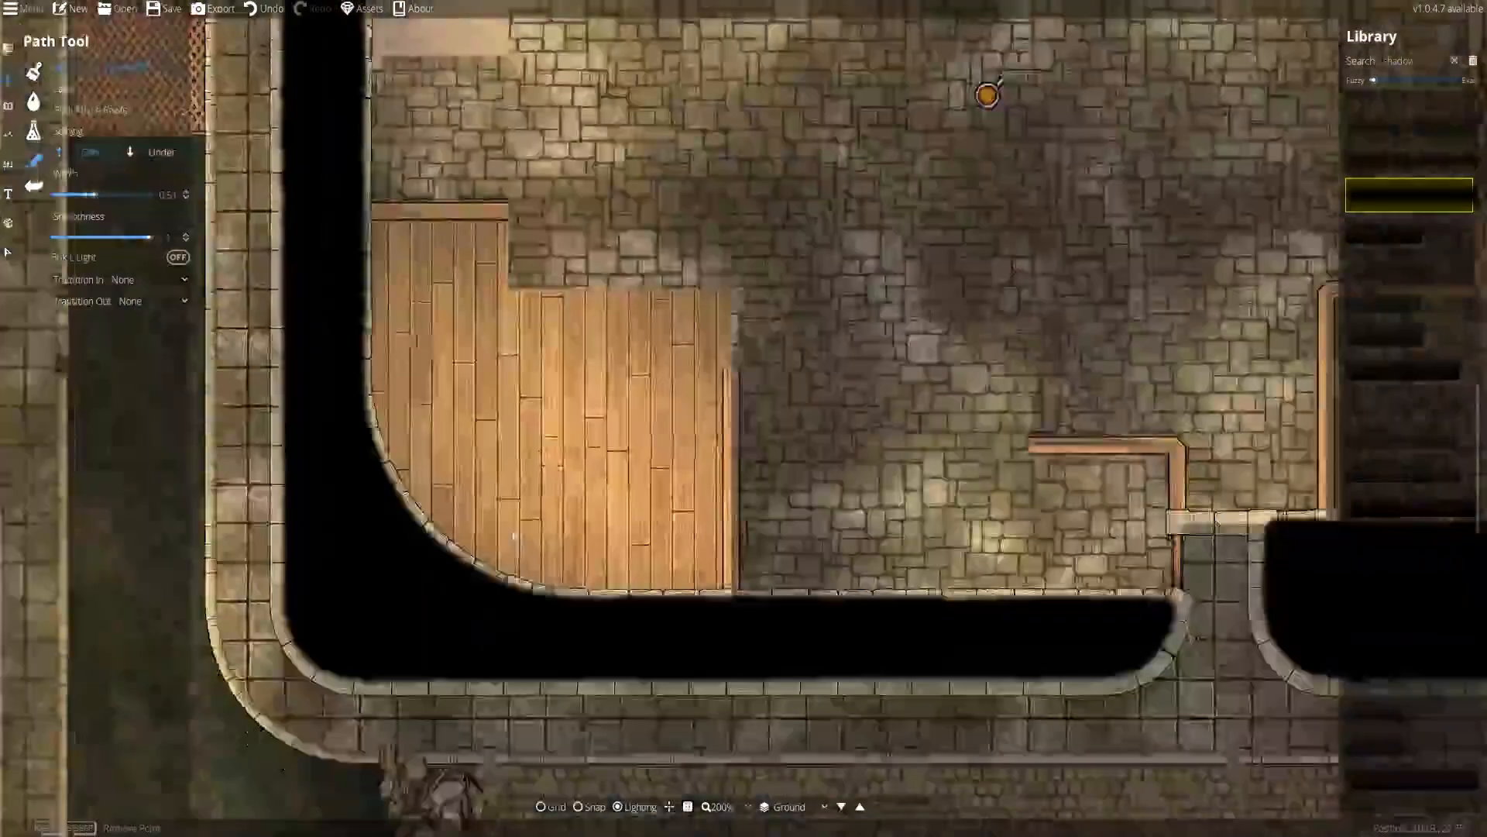
scroll(302, 473, up, 2)
click(291, 449)
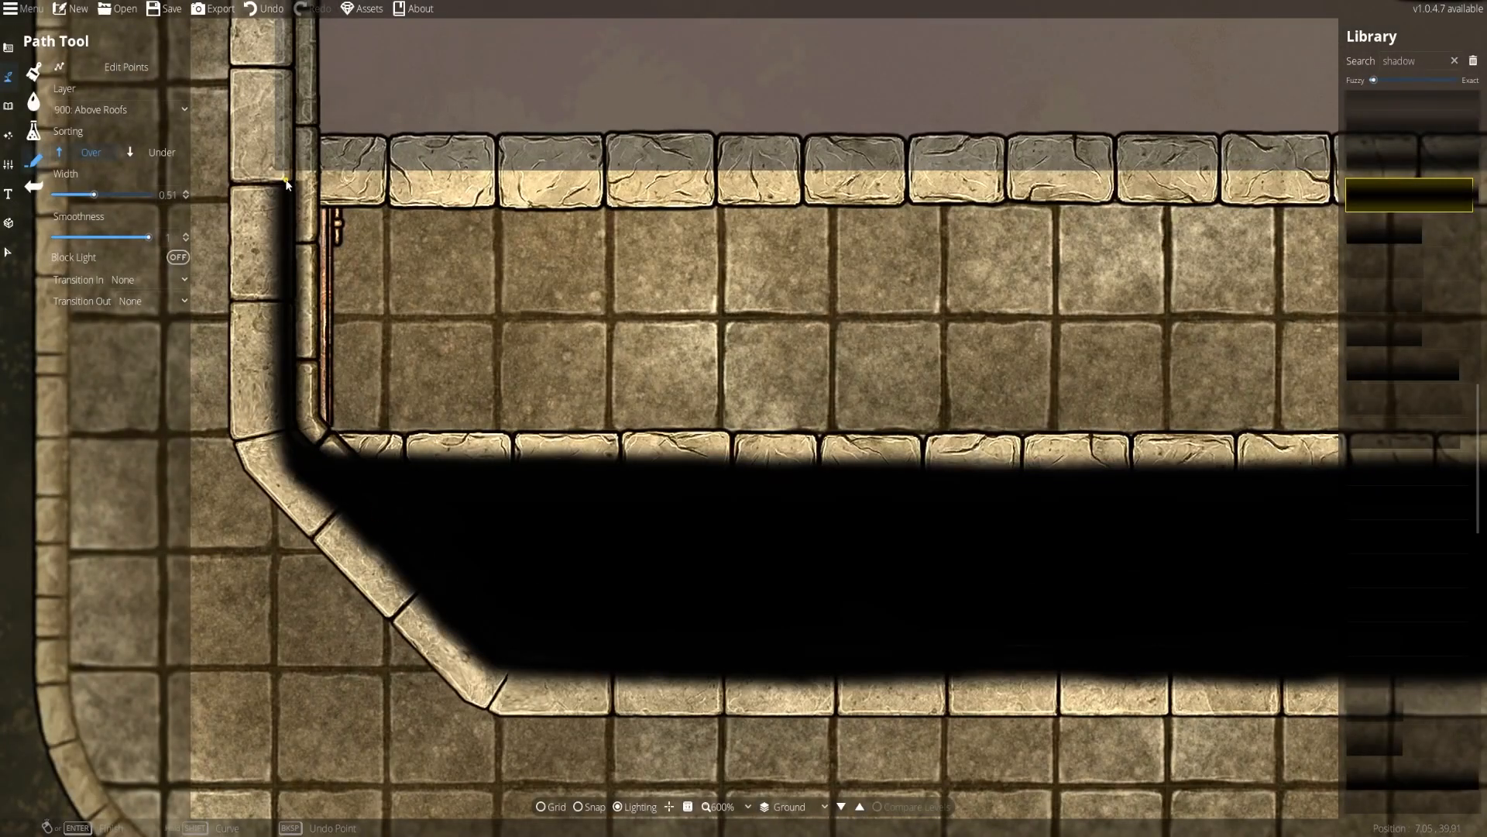
click(288, 176)
right_click(288, 177)
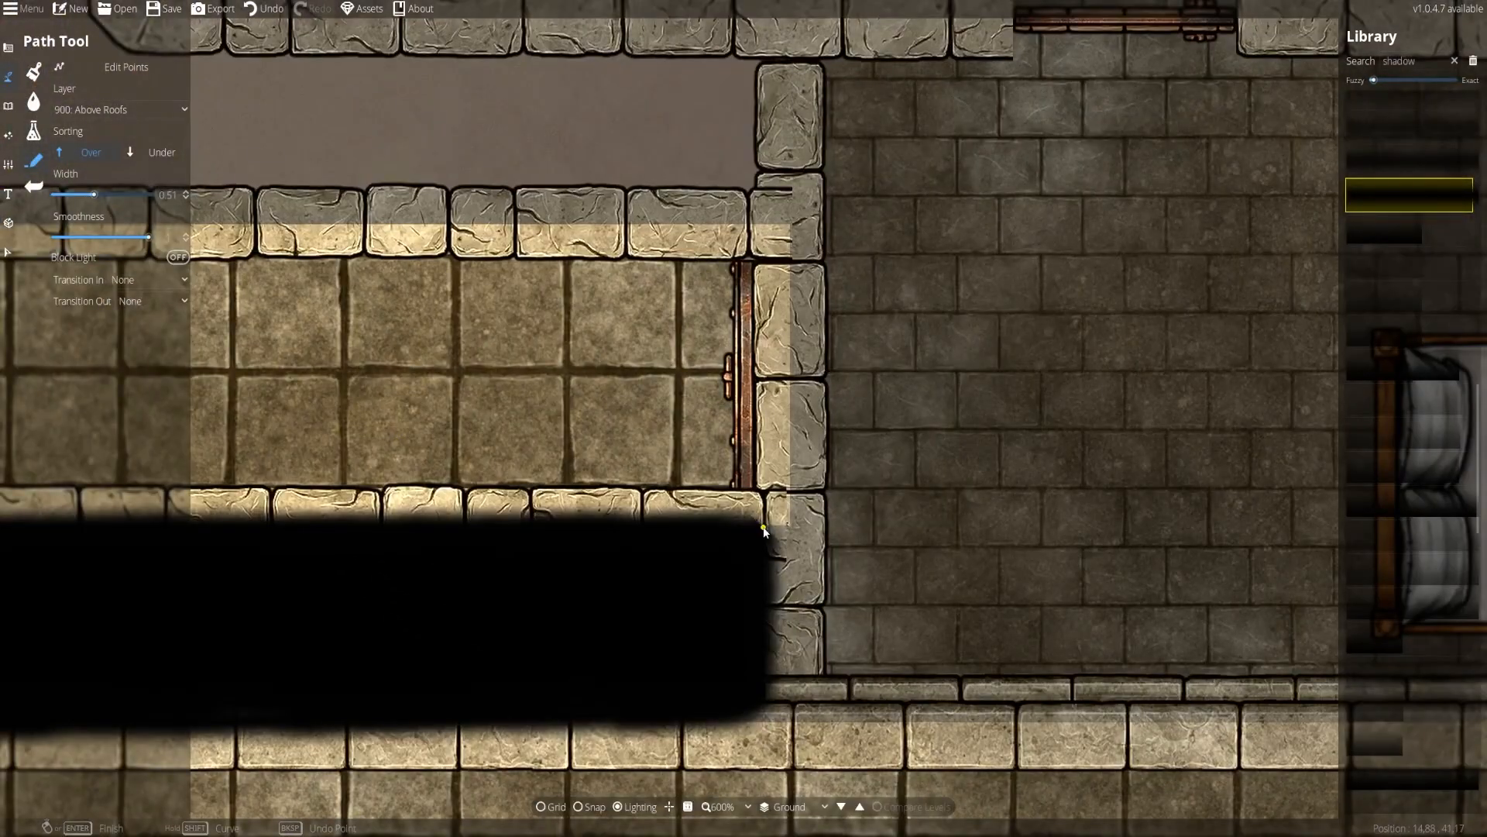
click(762, 528)
click(763, 258)
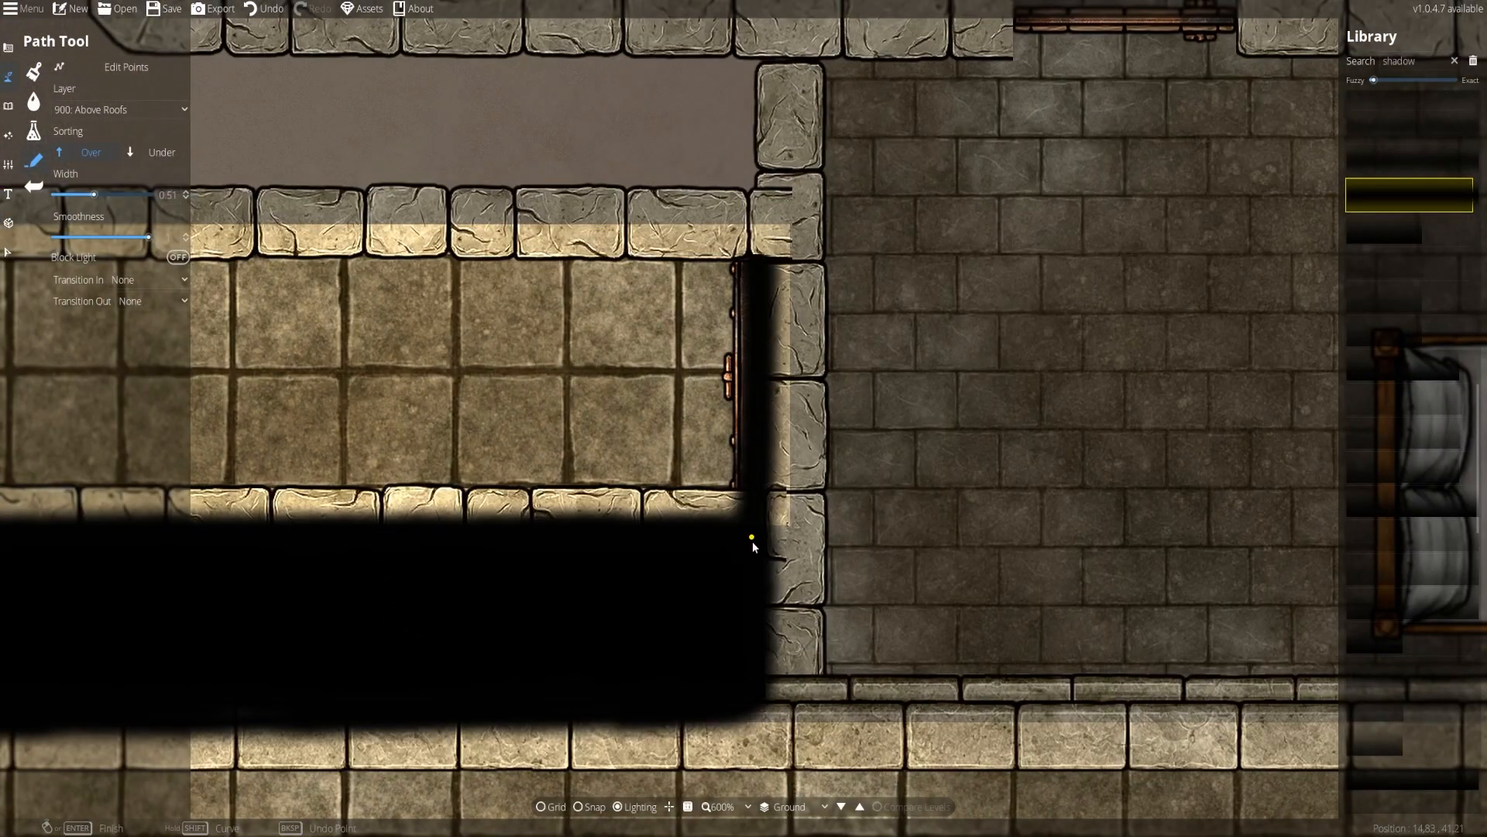
Extend the shadow paths around the black fill's southeast and southwest corners below the southern tiled passage
click(748, 706)
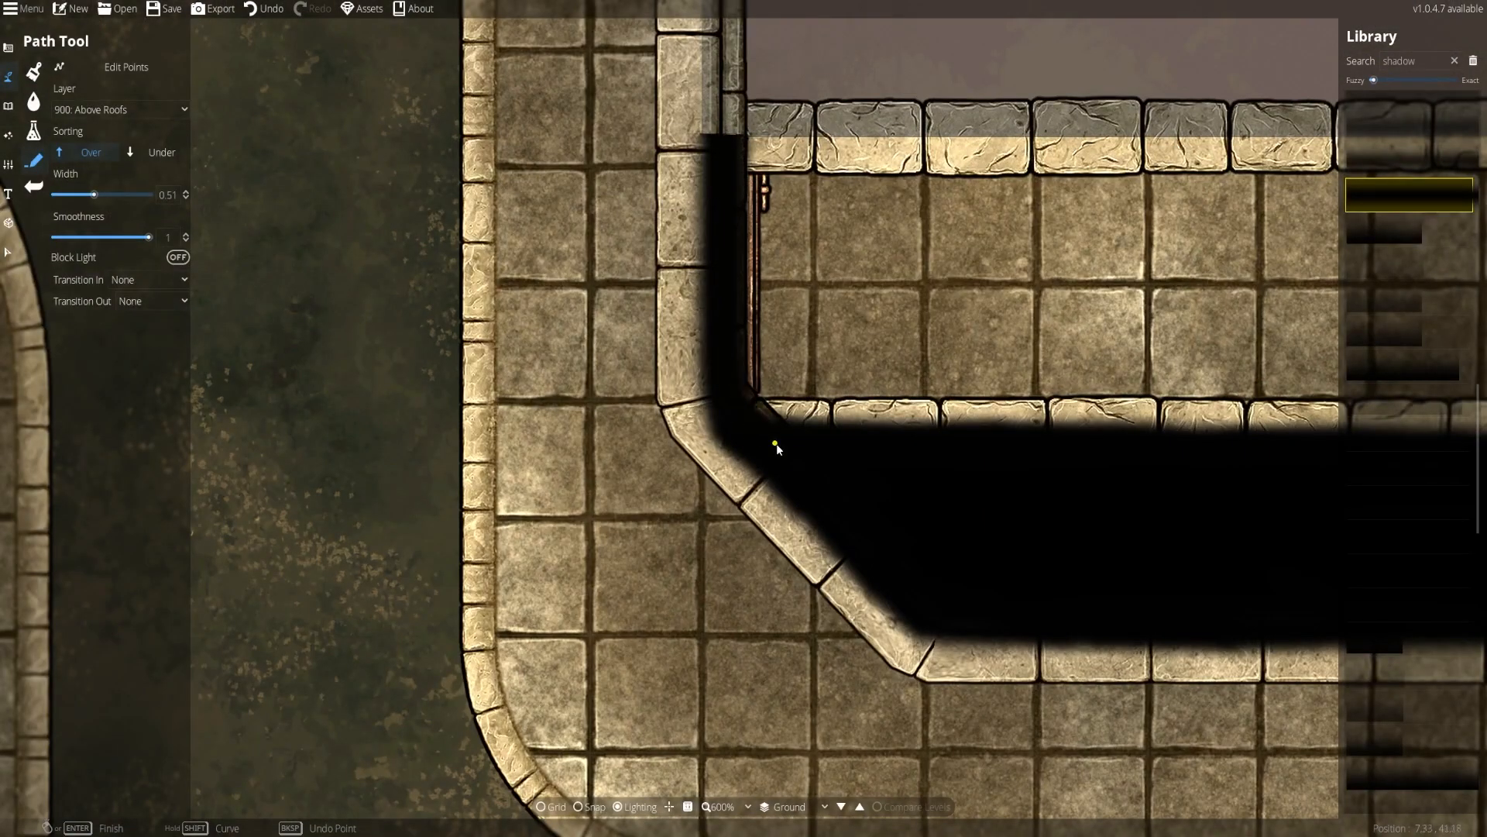
key(Return)
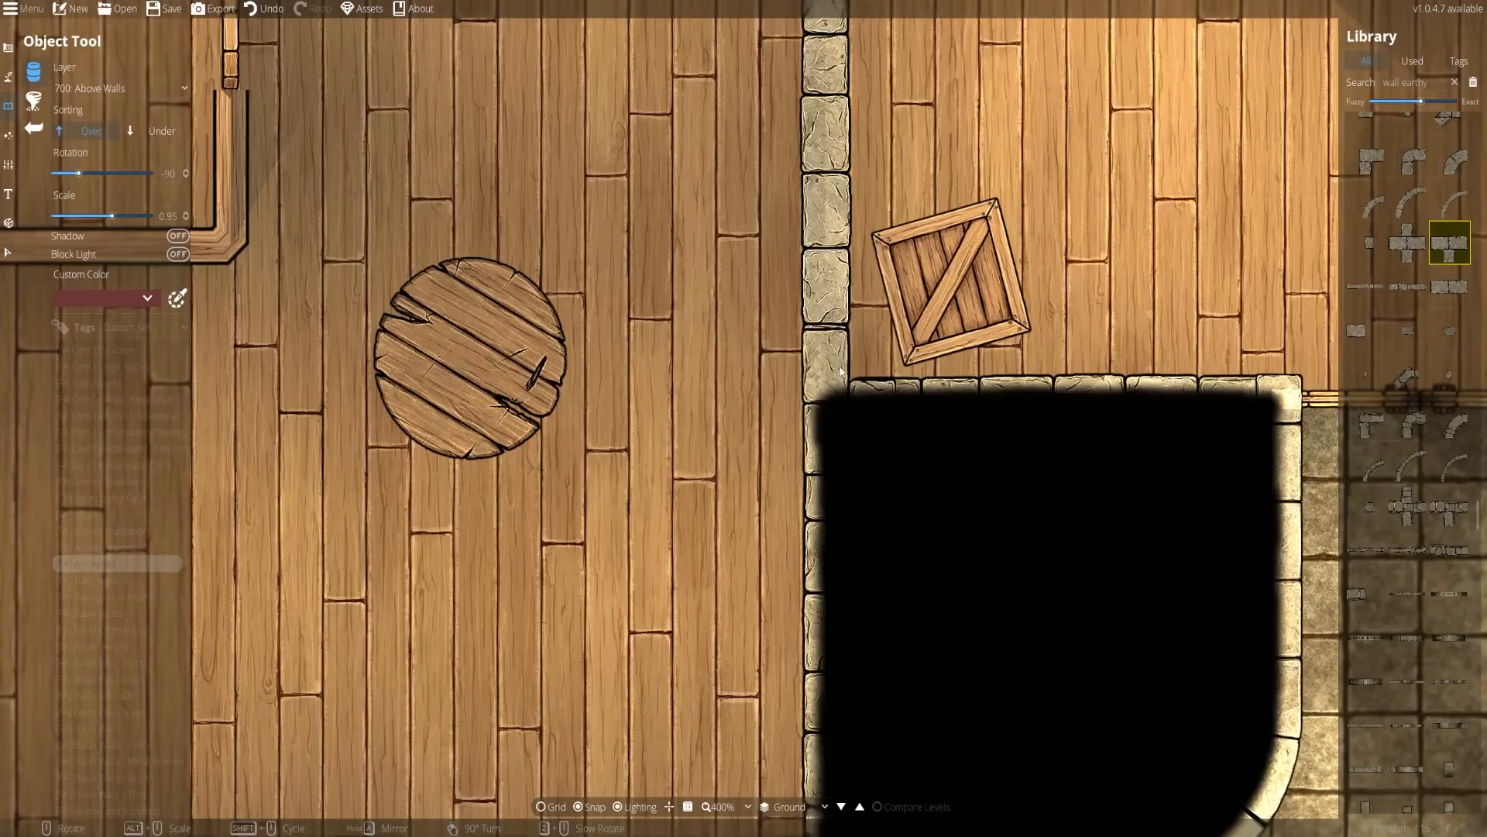
Fit an earthy wall piece at scale 0.98 to the stone partition where it meets the black block between the wood-floored rooms
alt+scroll(821, 411, up, 1)
key(s)
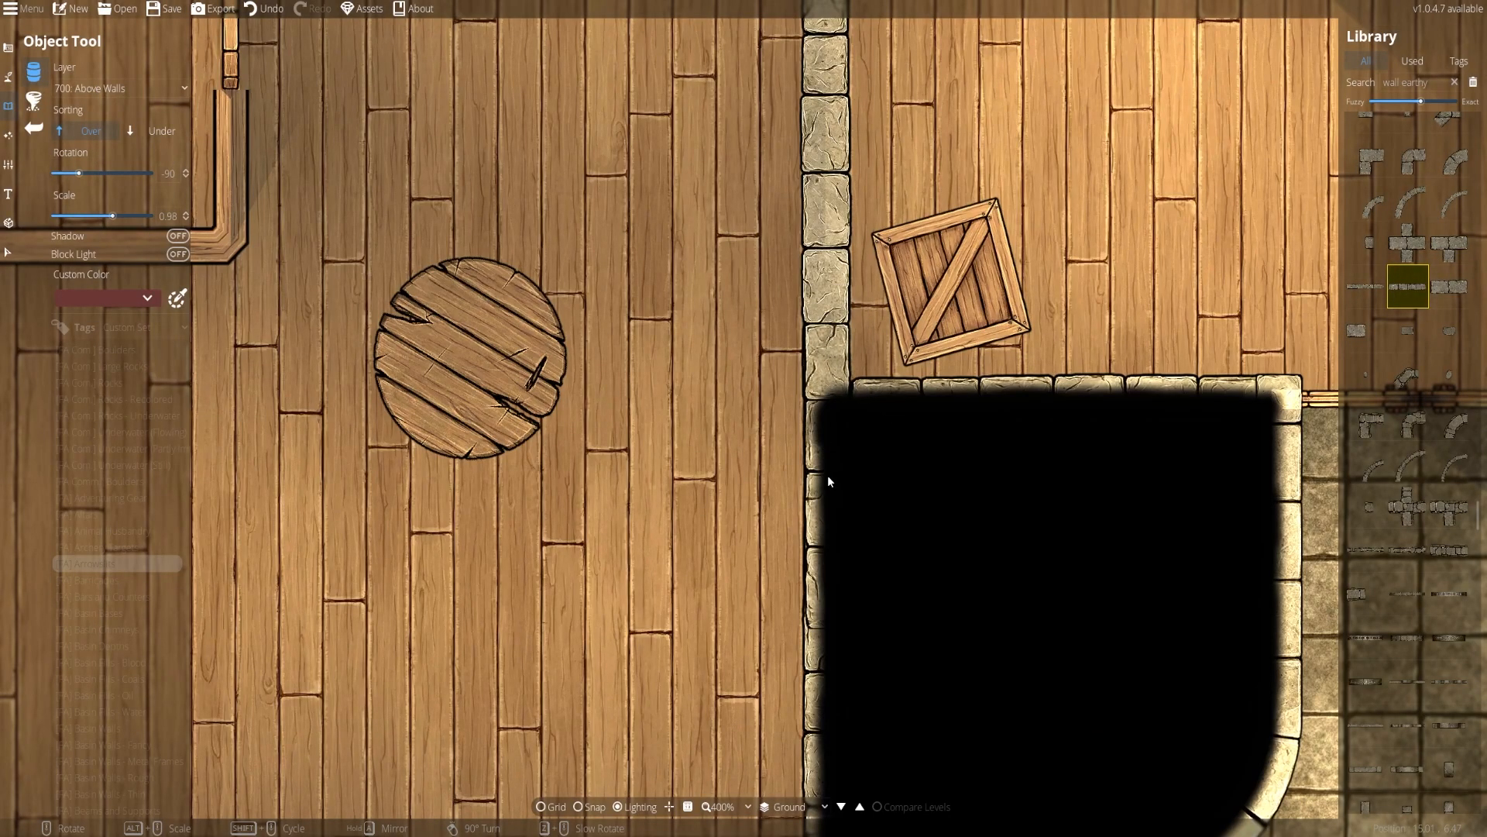
scroll(1449, 333, up, 2)
click(1449, 417)
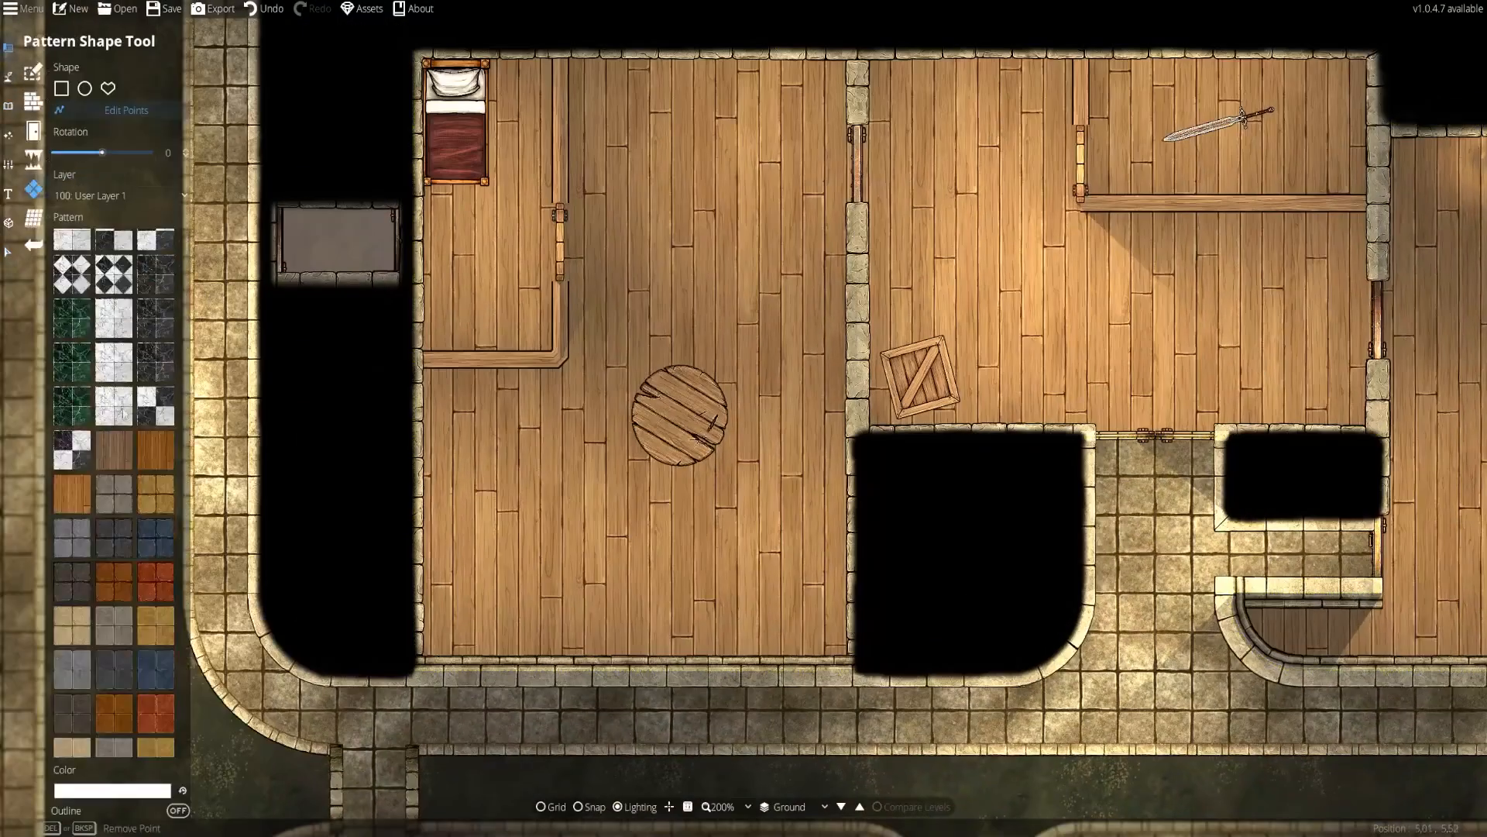
Cover the floor of the small hidden room west of the bedroom with a grey stone tile pattern shape
scroll(123, 413, down, 5)
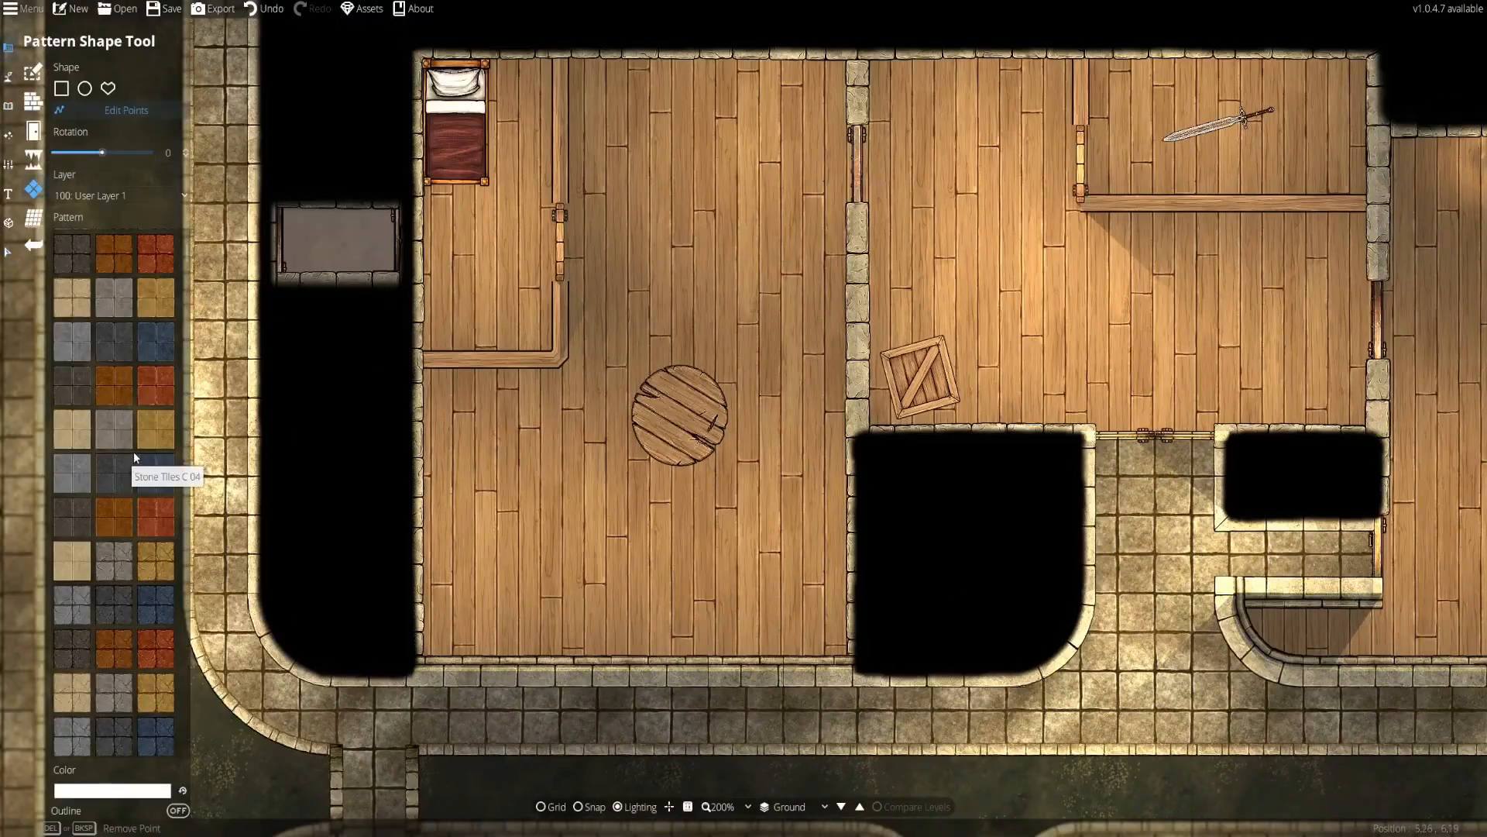
click(261, 281)
drag(262, 268, 400, 281)
drag(365, 194, 401, 202)
drag(394, 190, 266, 199)
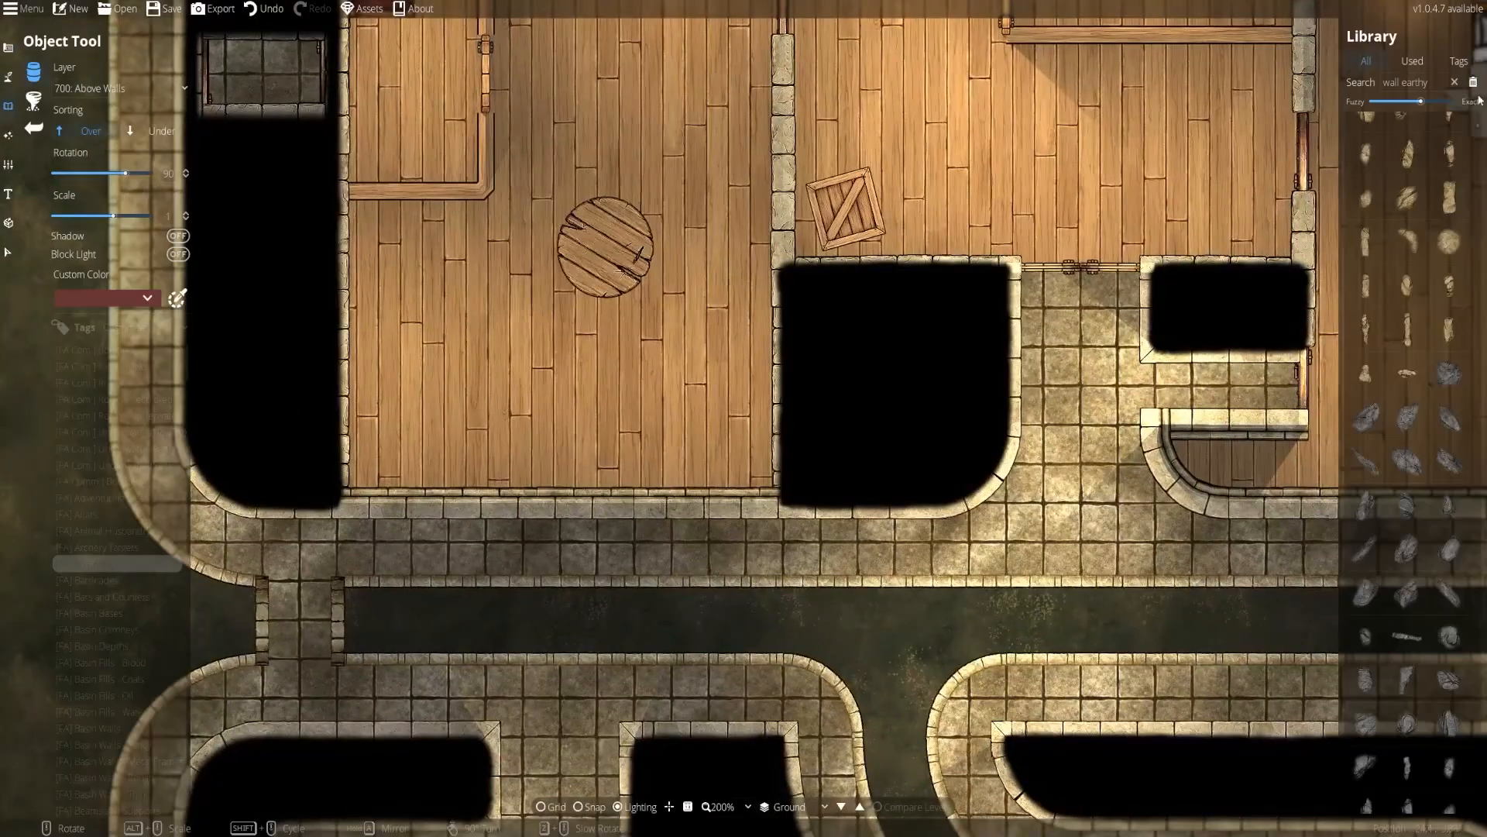
Fit earthy wall pieces over the joints around the north door of the large cobbled hall on layer 700: Above Walls
scroll(792, 523, up, 5)
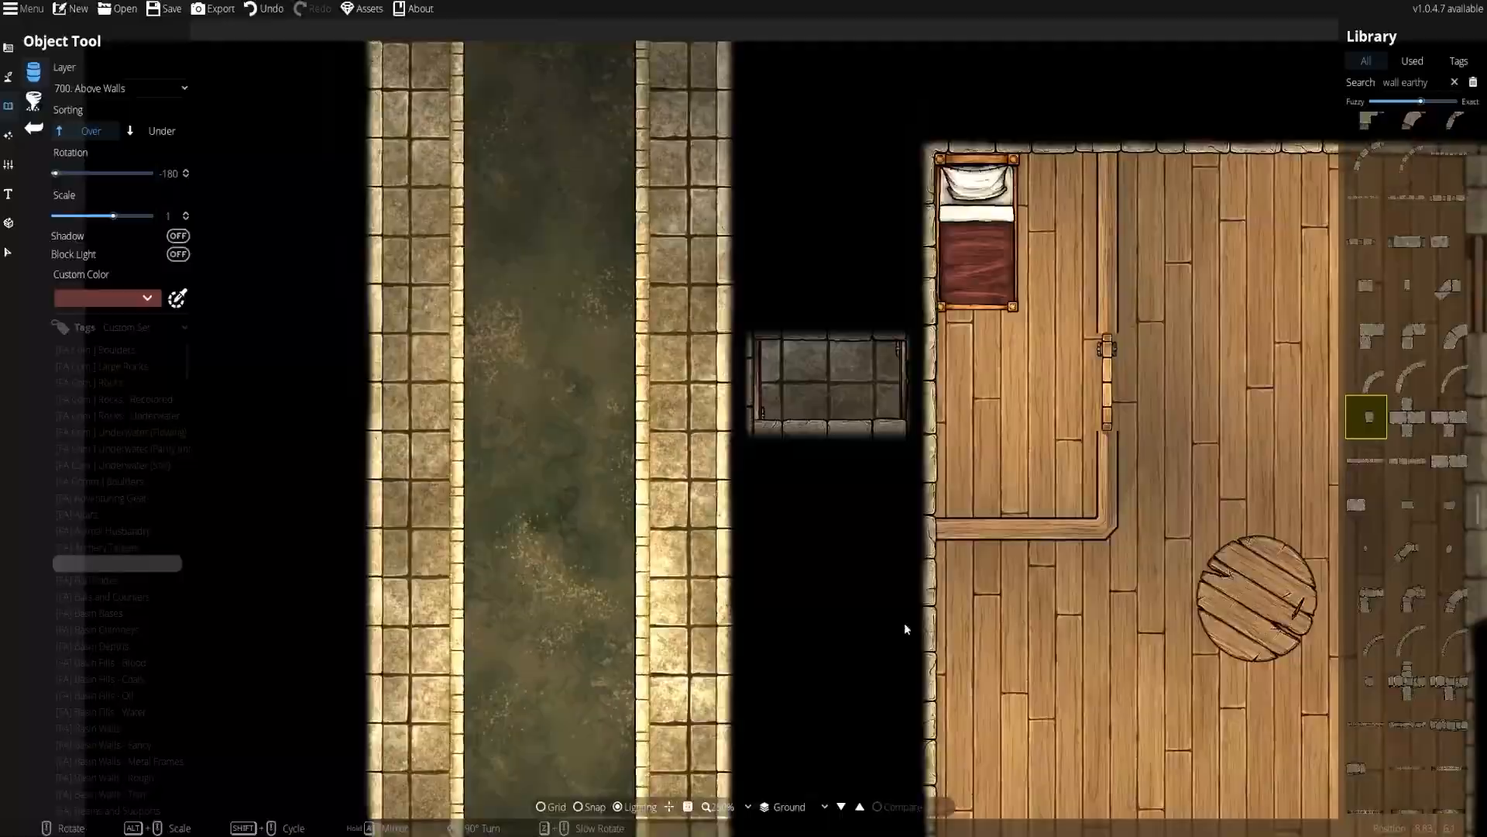
scroll(802, 334, up, 2)
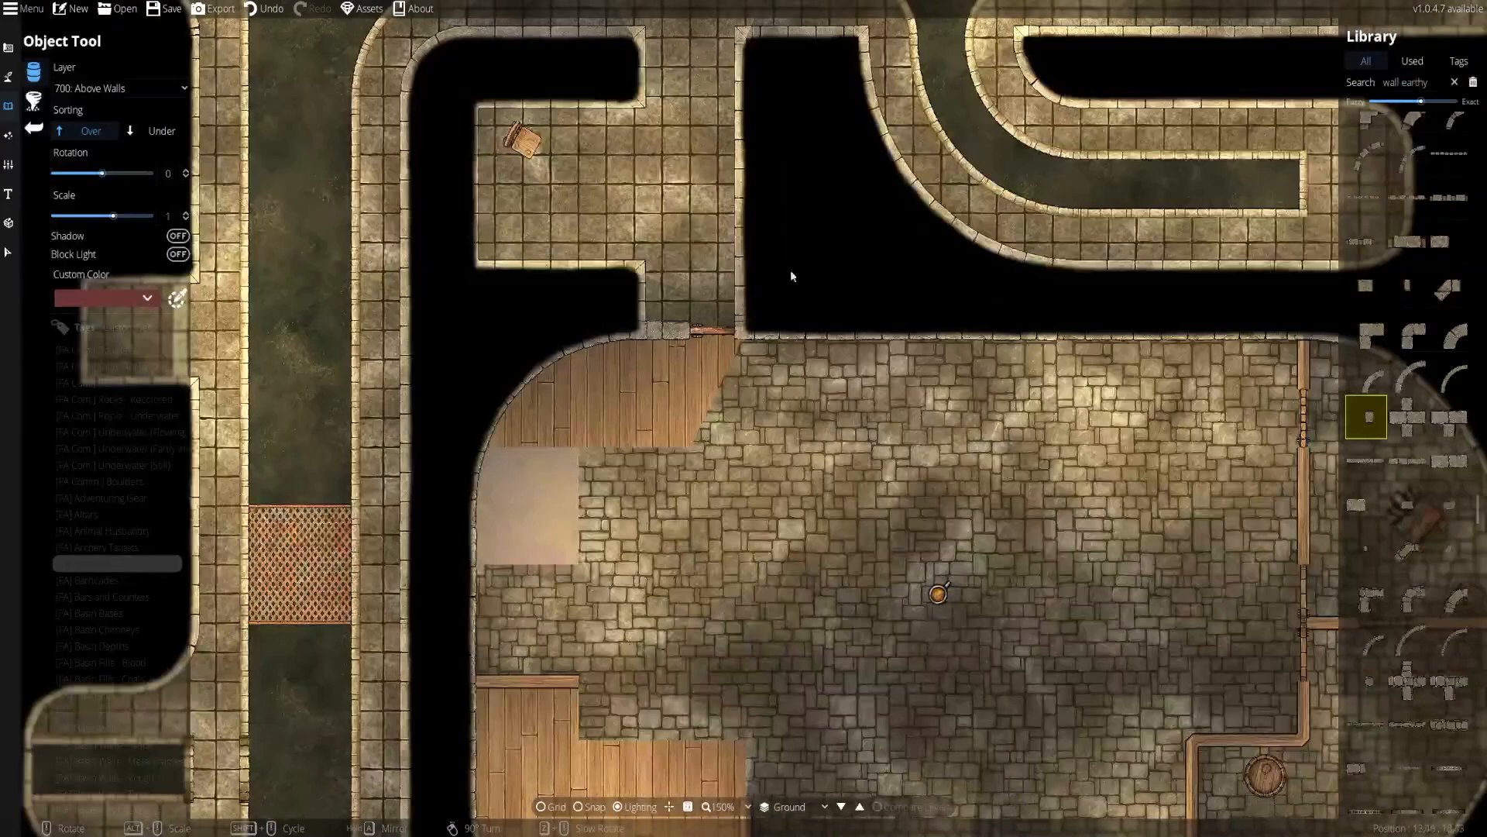
scroll(797, 341, up, 5)
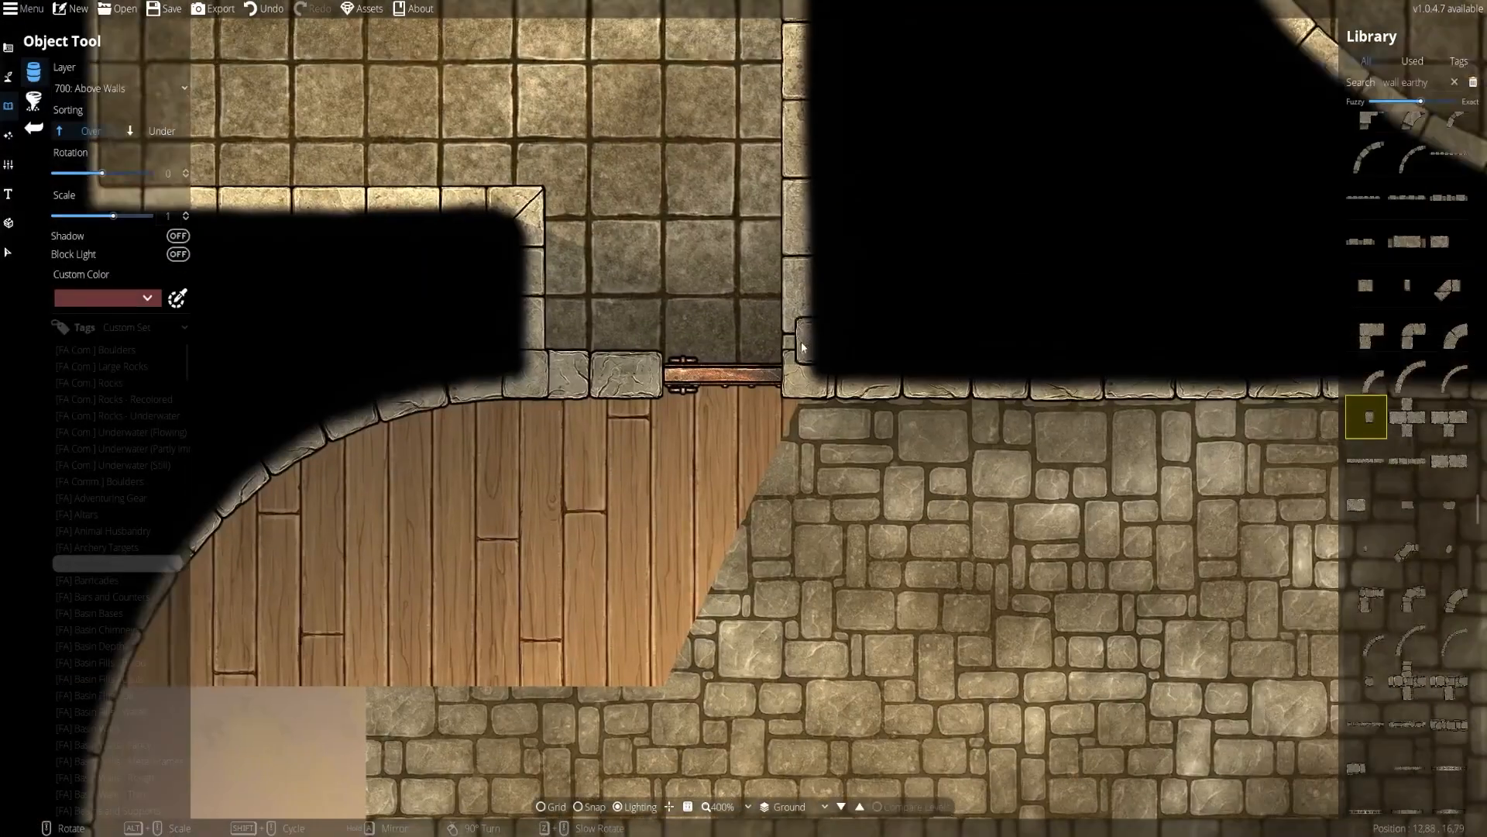
drag(1478, 506, 1478, 568)
click(1409, 504)
right_click(532, 341)
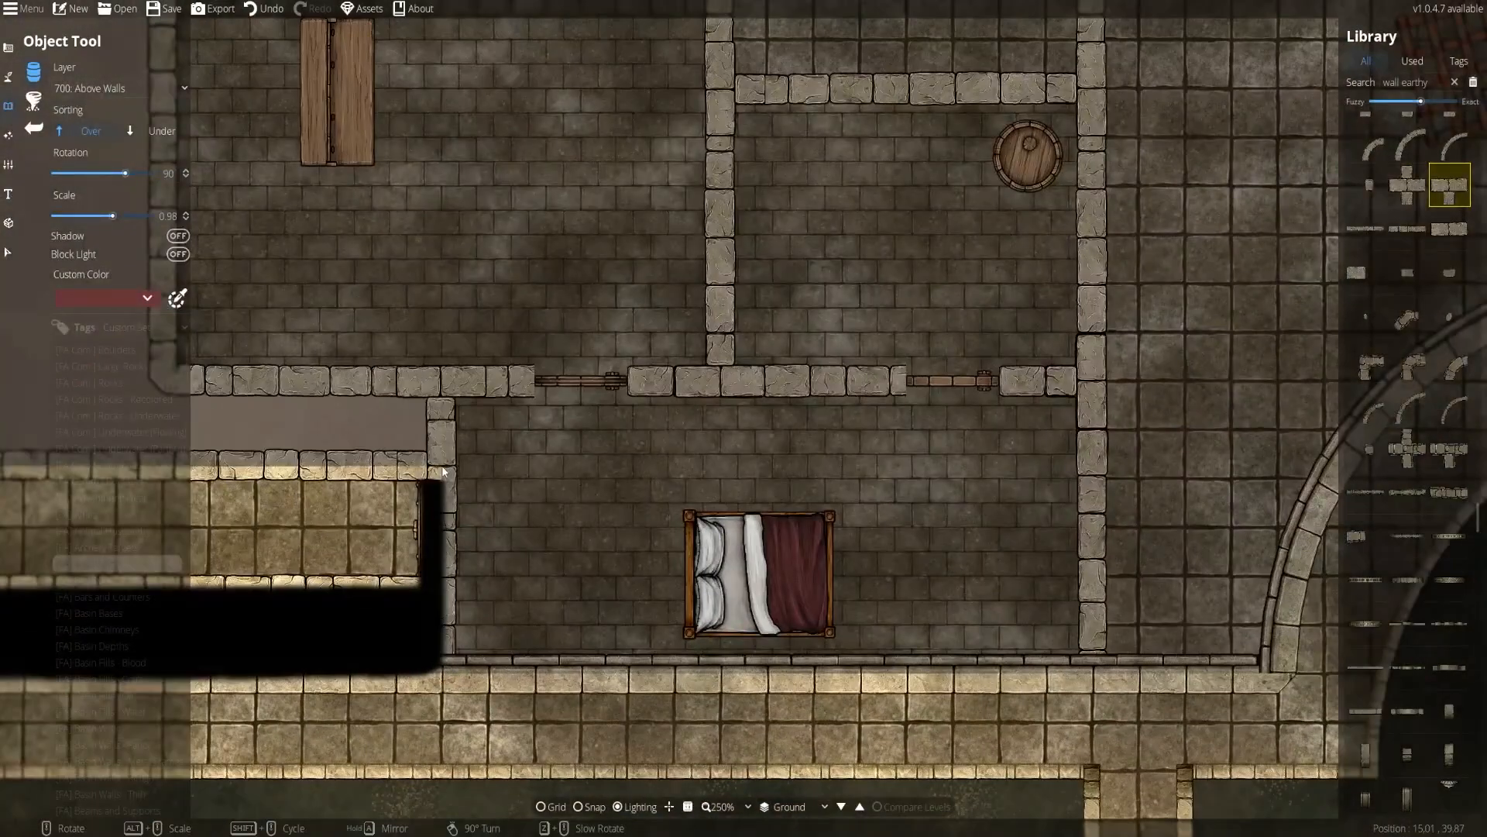
Cap the cut wall ends beside the door between the bench room and the southern bedroom with single earthy stone pieces
shift+scroll(446, 561, down, 2)
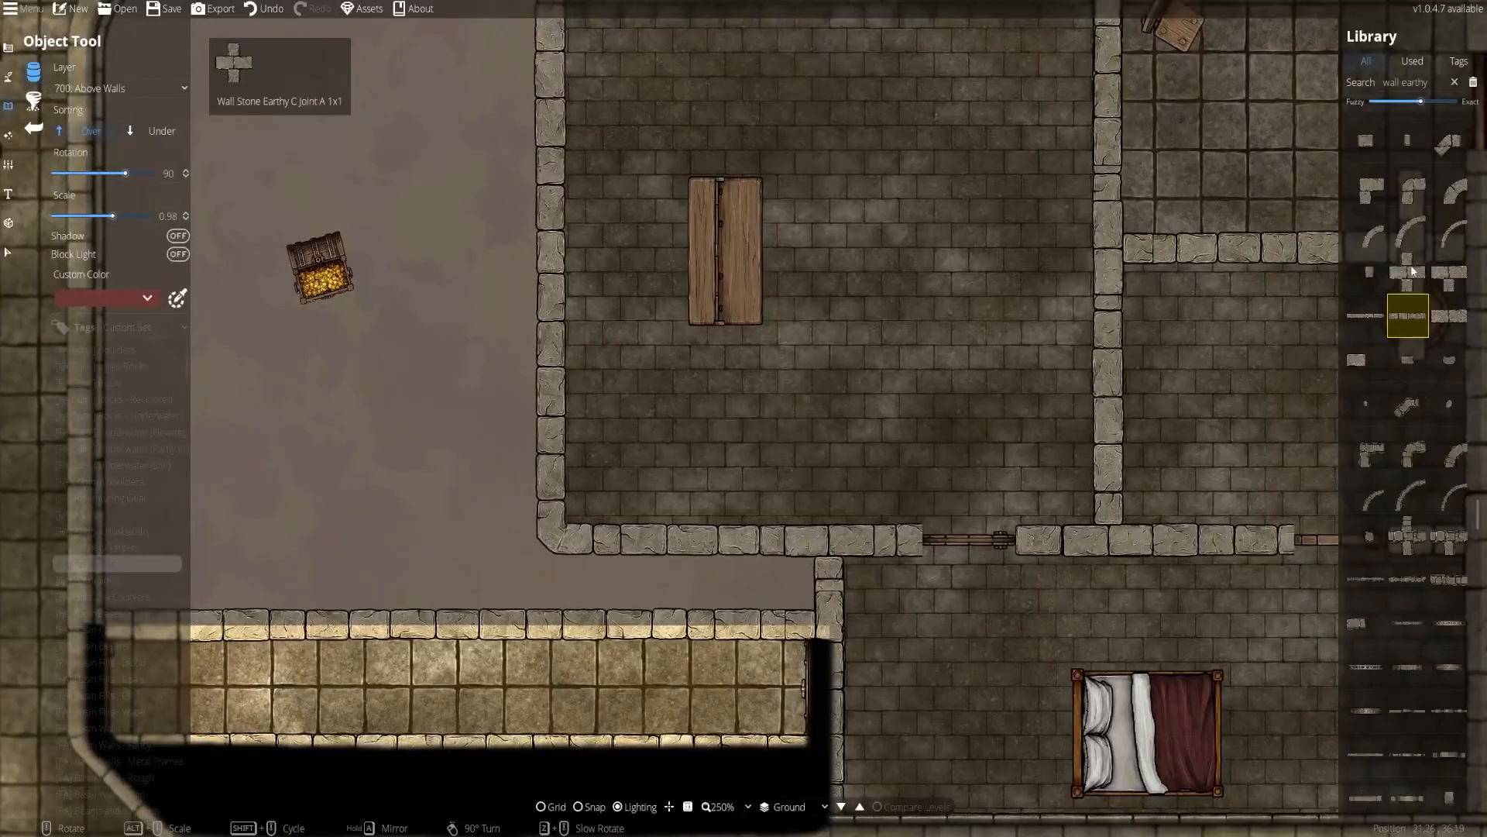
scroll(1322, 281, down, 2)
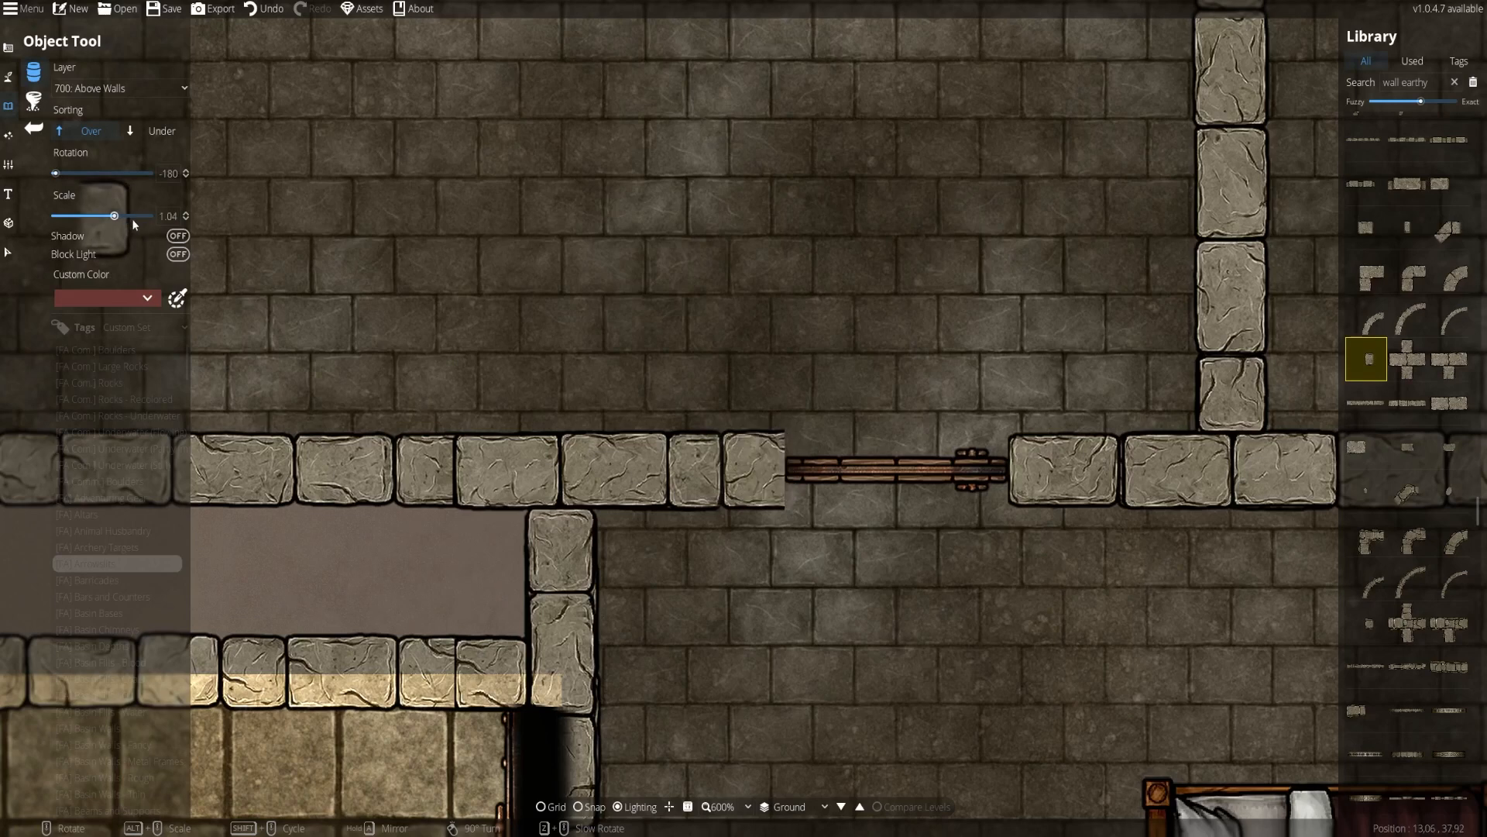
click(796, 470)
right_click(454, 478)
right_click(453, 477)
right_click(455, 470)
right_click(454, 470)
scroll(464, 470, down, 1)
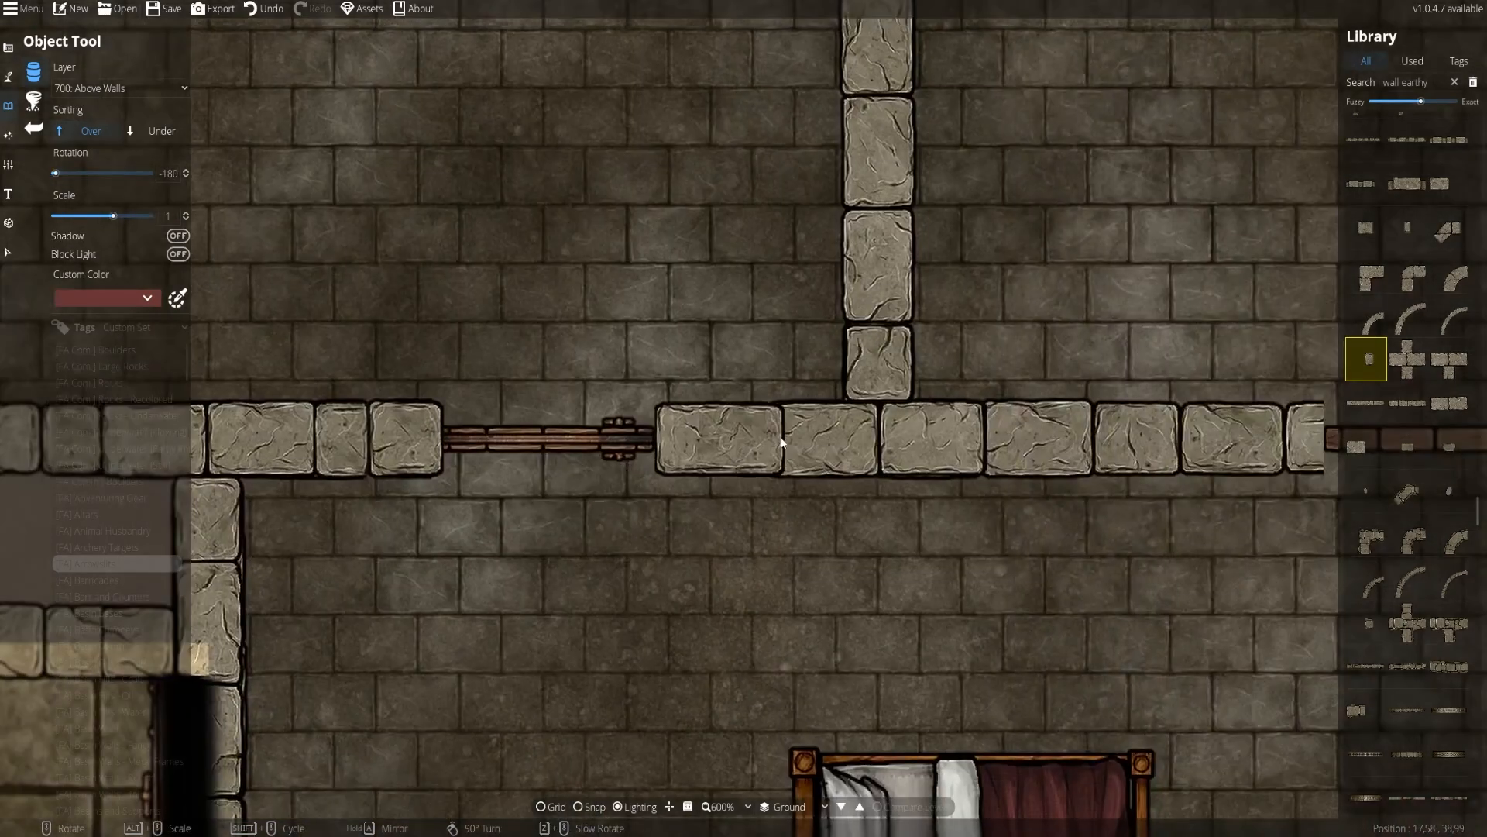
Cover the bedroom's remaining northern wall end and the joints of the stone wall along the tiled hall with rotated single stones
right_click(1258, 424)
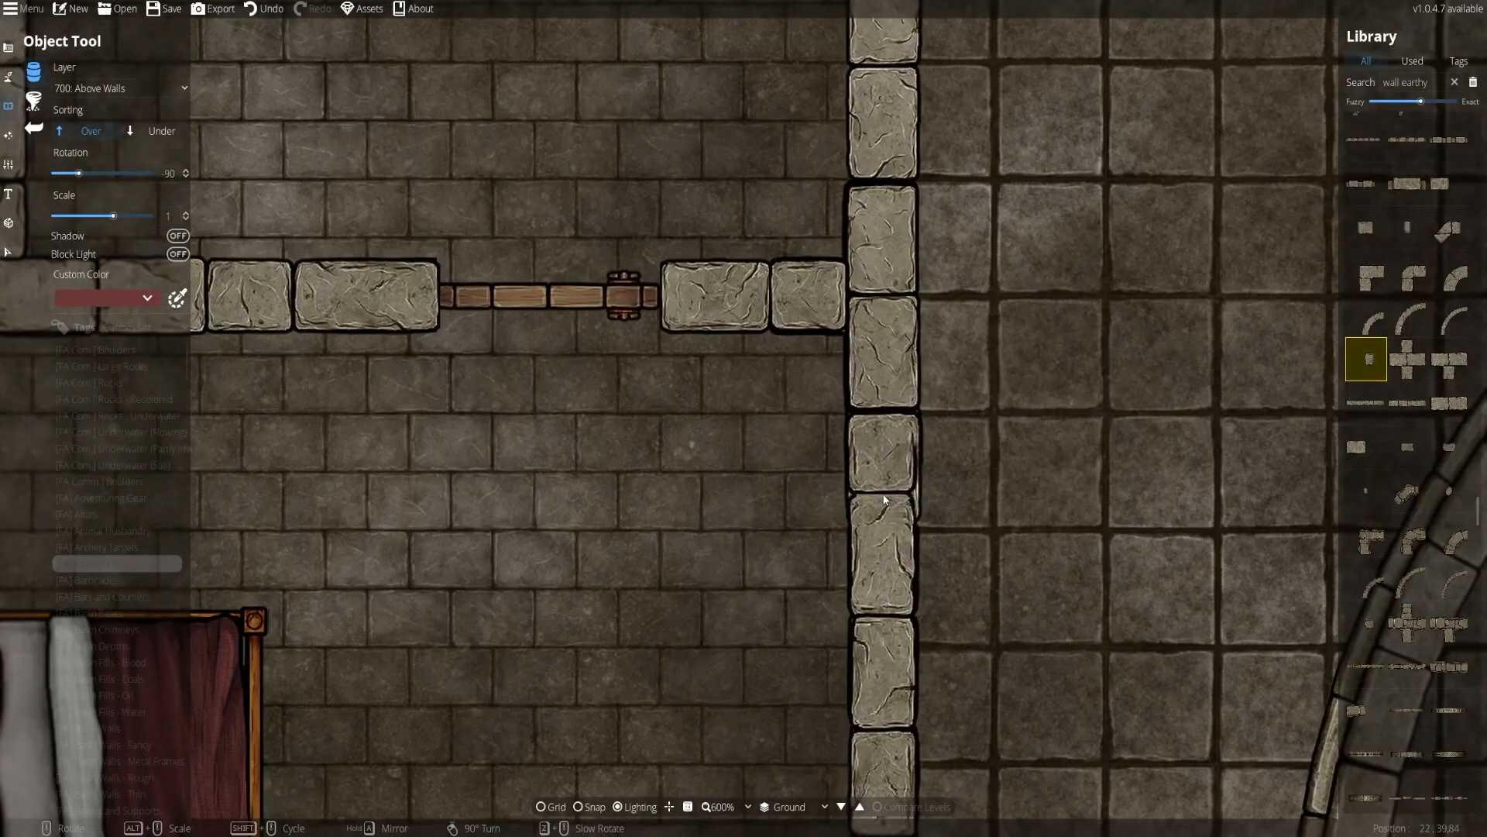
right_click(885, 512)
right_click(885, 513)
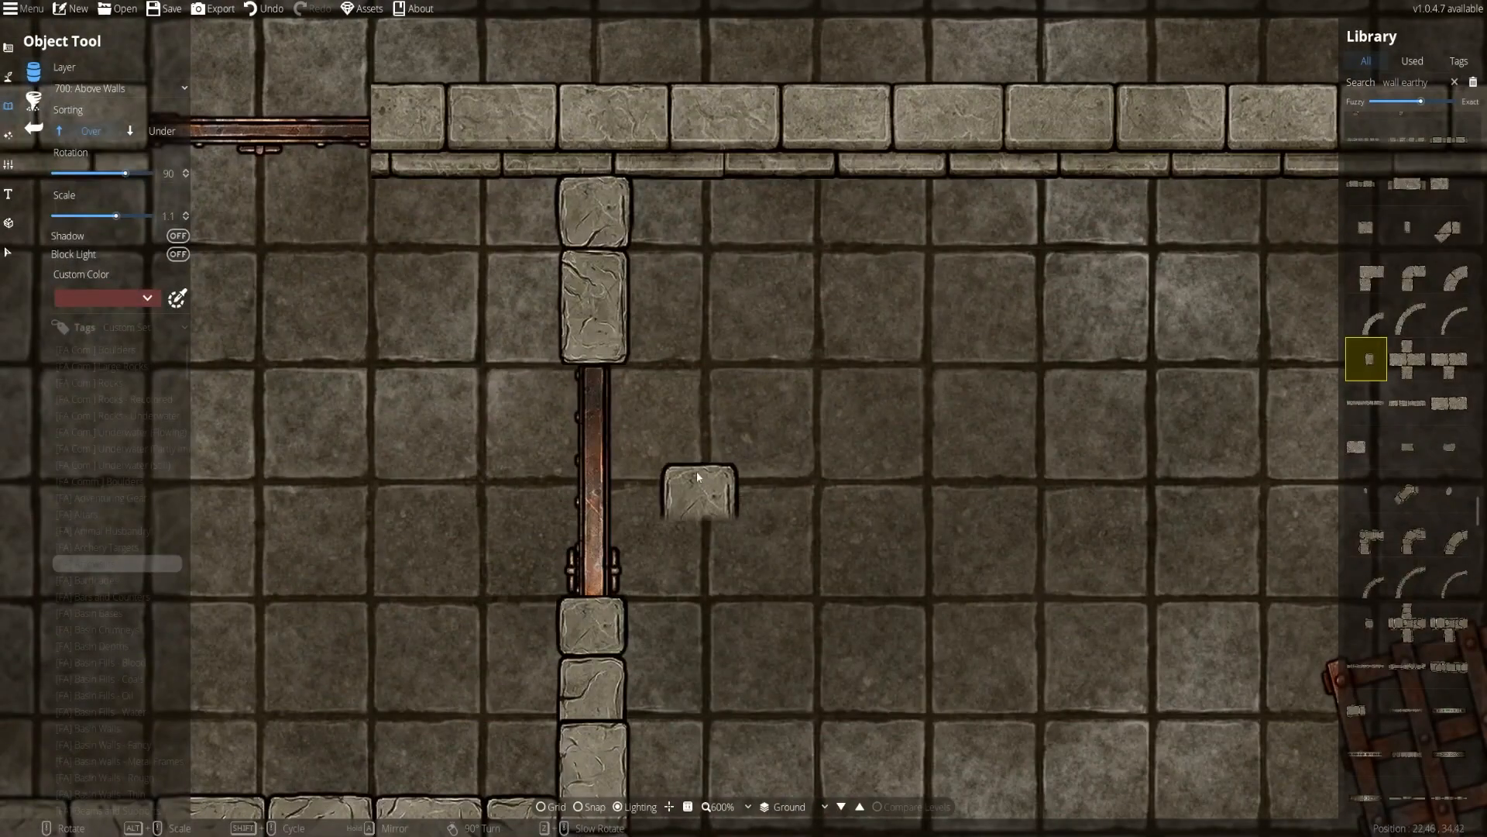
alt+scroll(727, 508, up, 2)
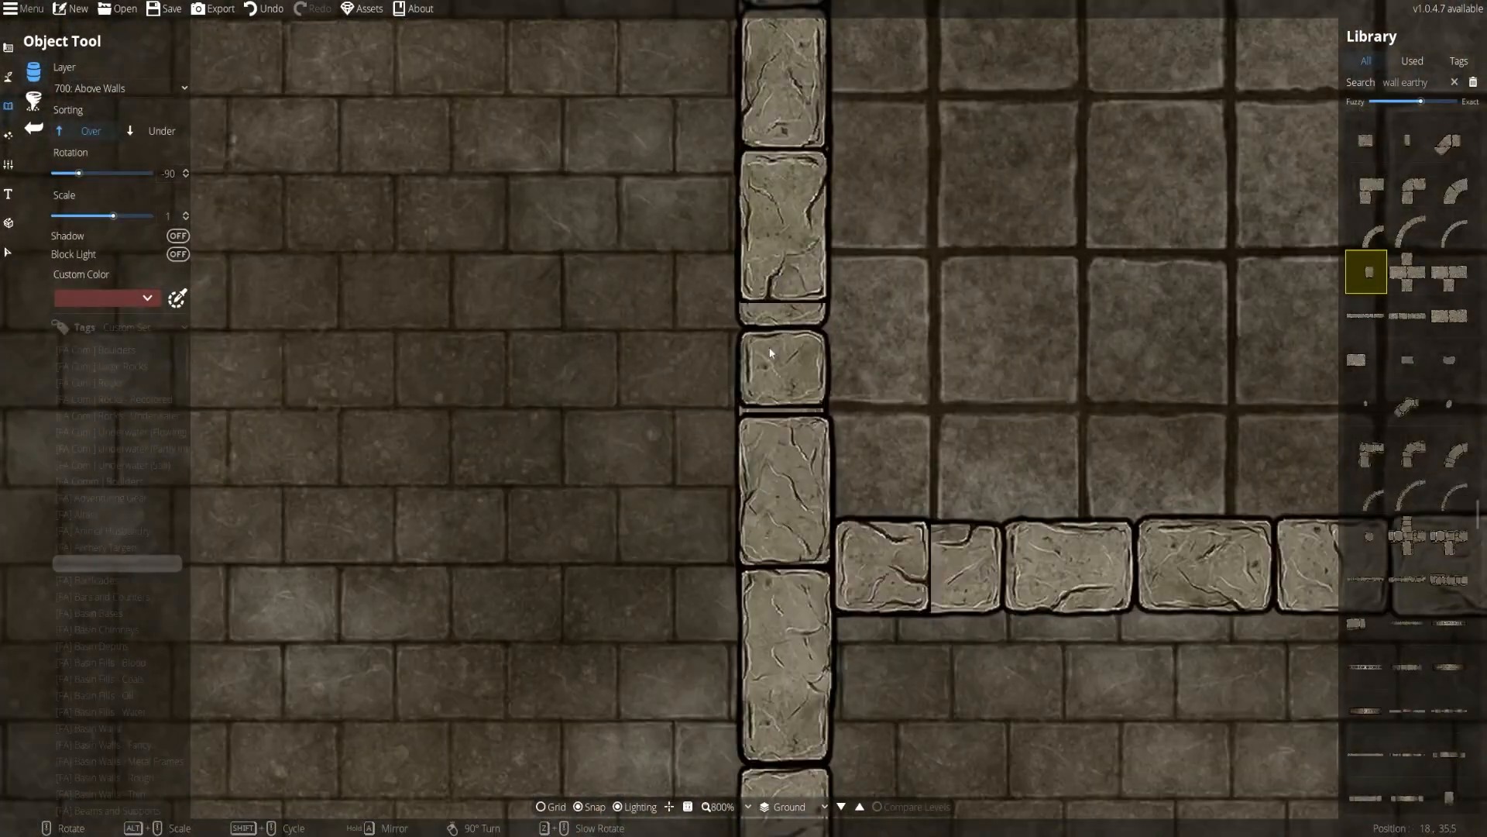
Try covering the joints in the brick-floored room's east wall with earthy stone pieces rotated 90 degrees, and undo the last two placements
click(769, 353)
right_click(769, 352)
right_click(769, 352)
click(1371, 142)
click(786, 253)
click(786, 410)
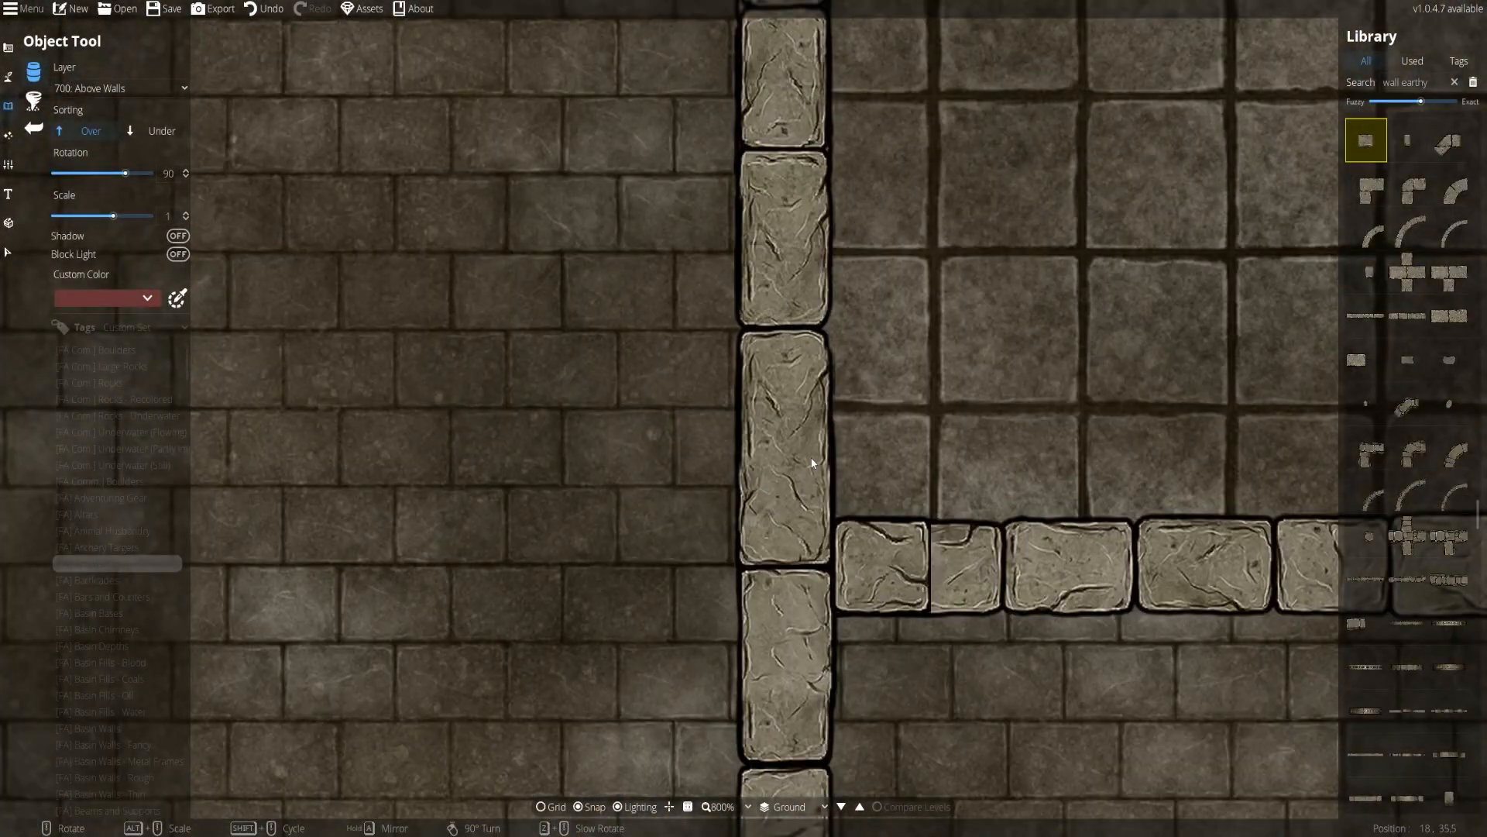
key(ctrl+z)
key(ctrl+z)
Turn off snapping and rotate an earthy wall connector to fit the wall corner northwest of the round basin
key(s)
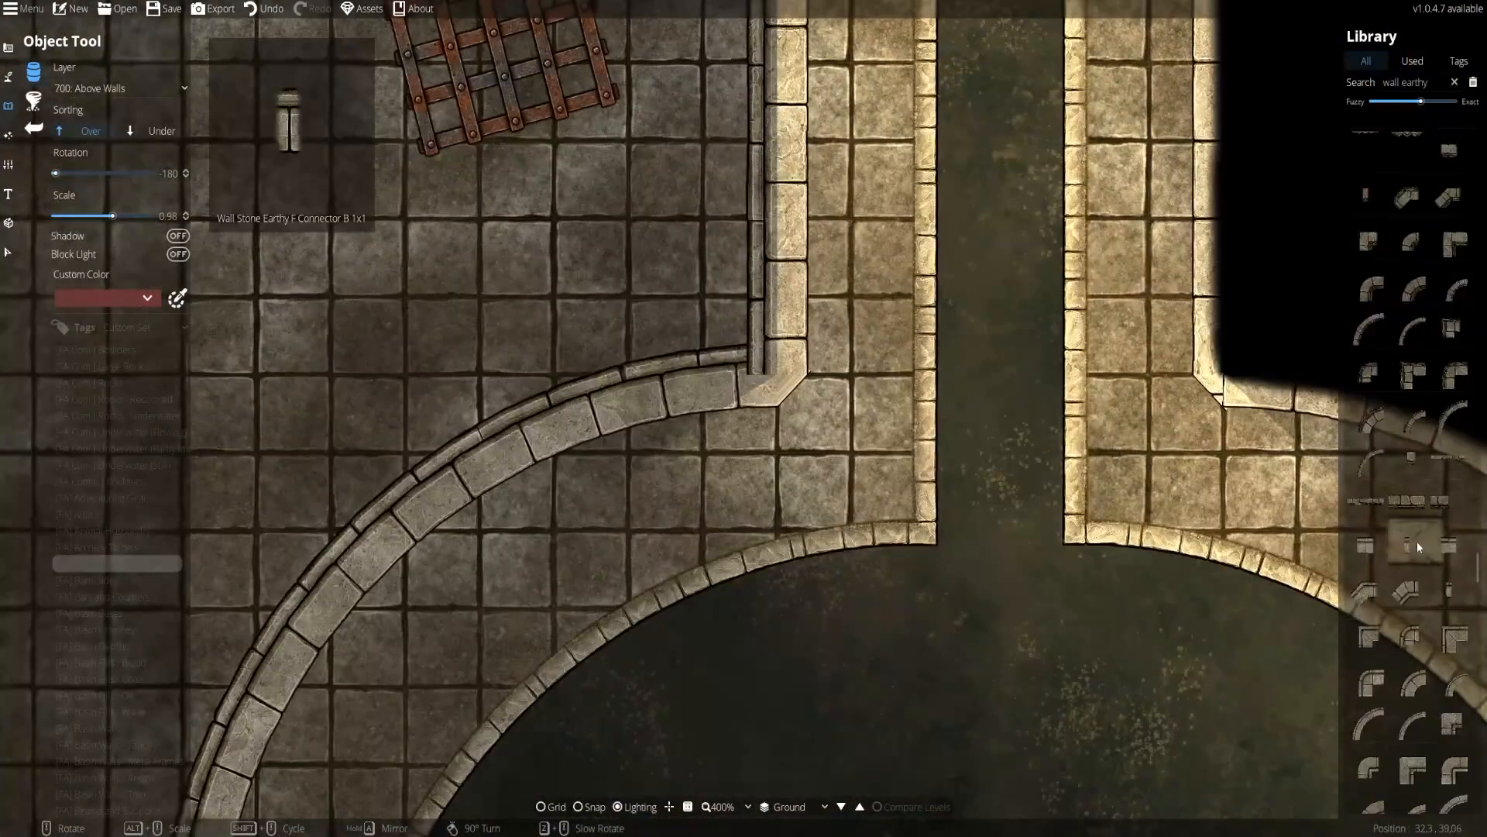
right_click(775, 353)
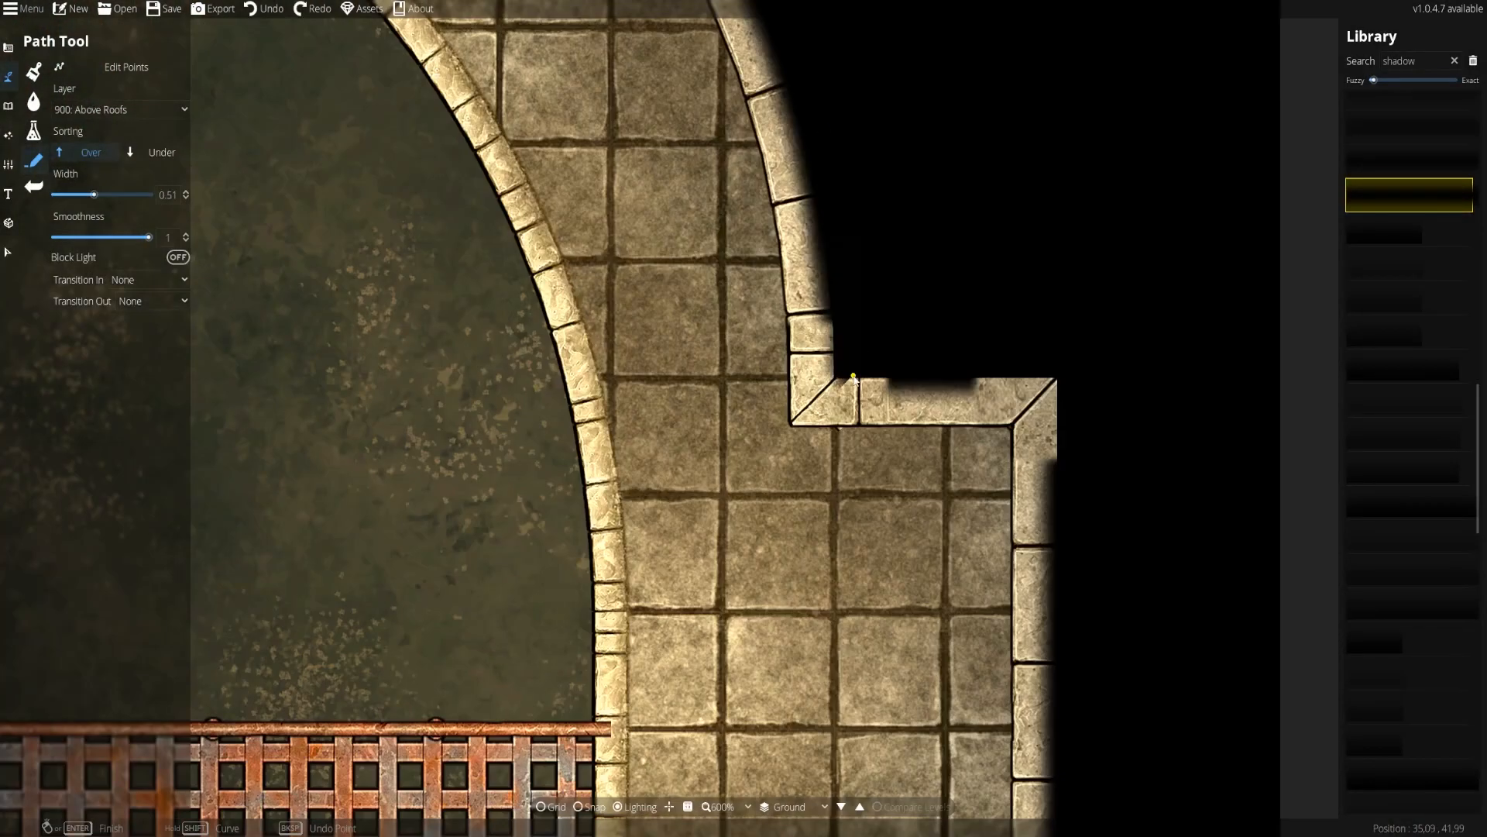
Blend the north and south edges of the alcove east of the round basin into the black with 0.51-wide shadow paths
click(1073, 378)
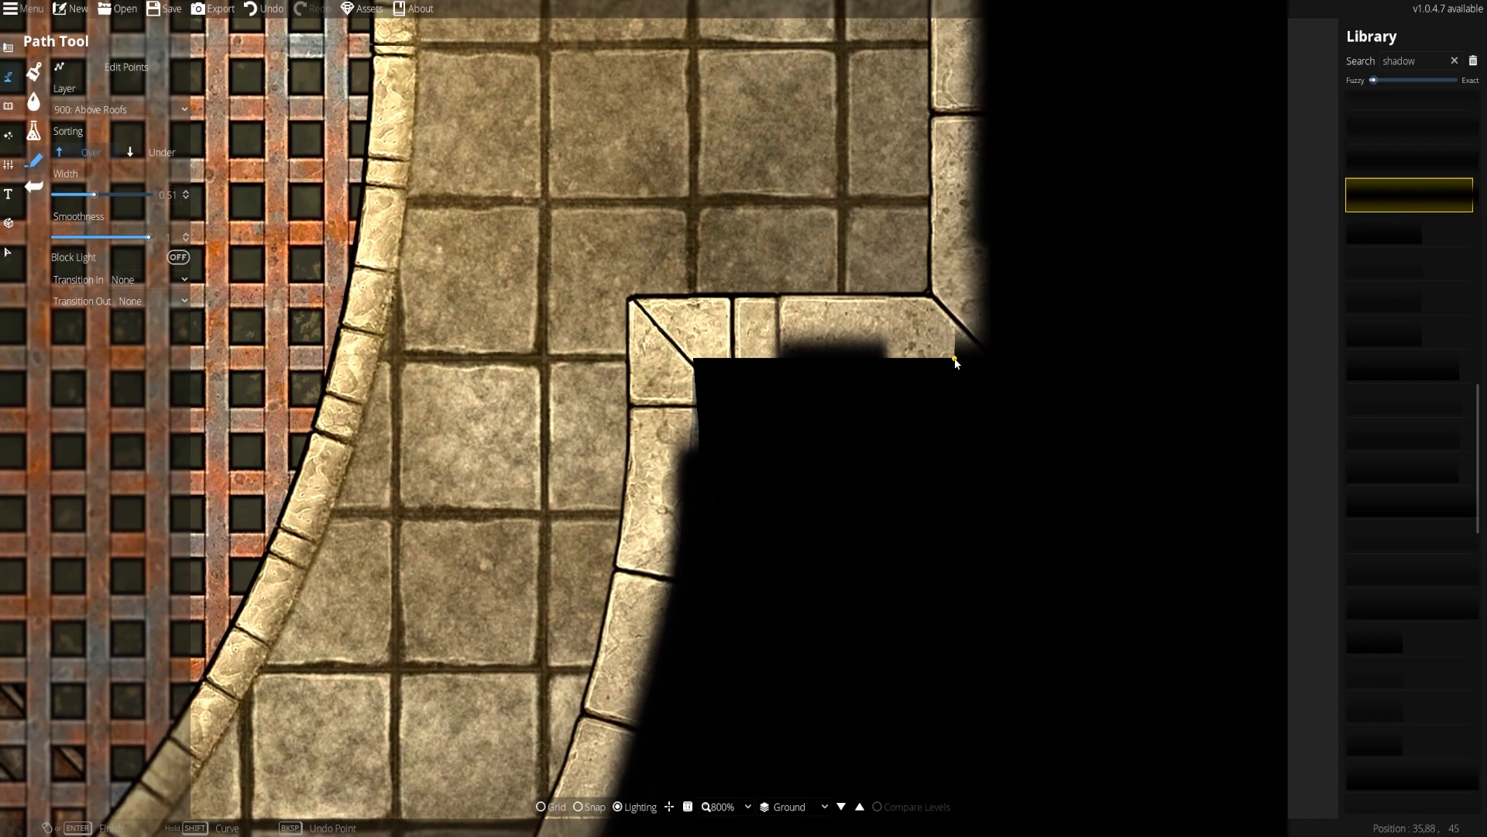
click(956, 362)
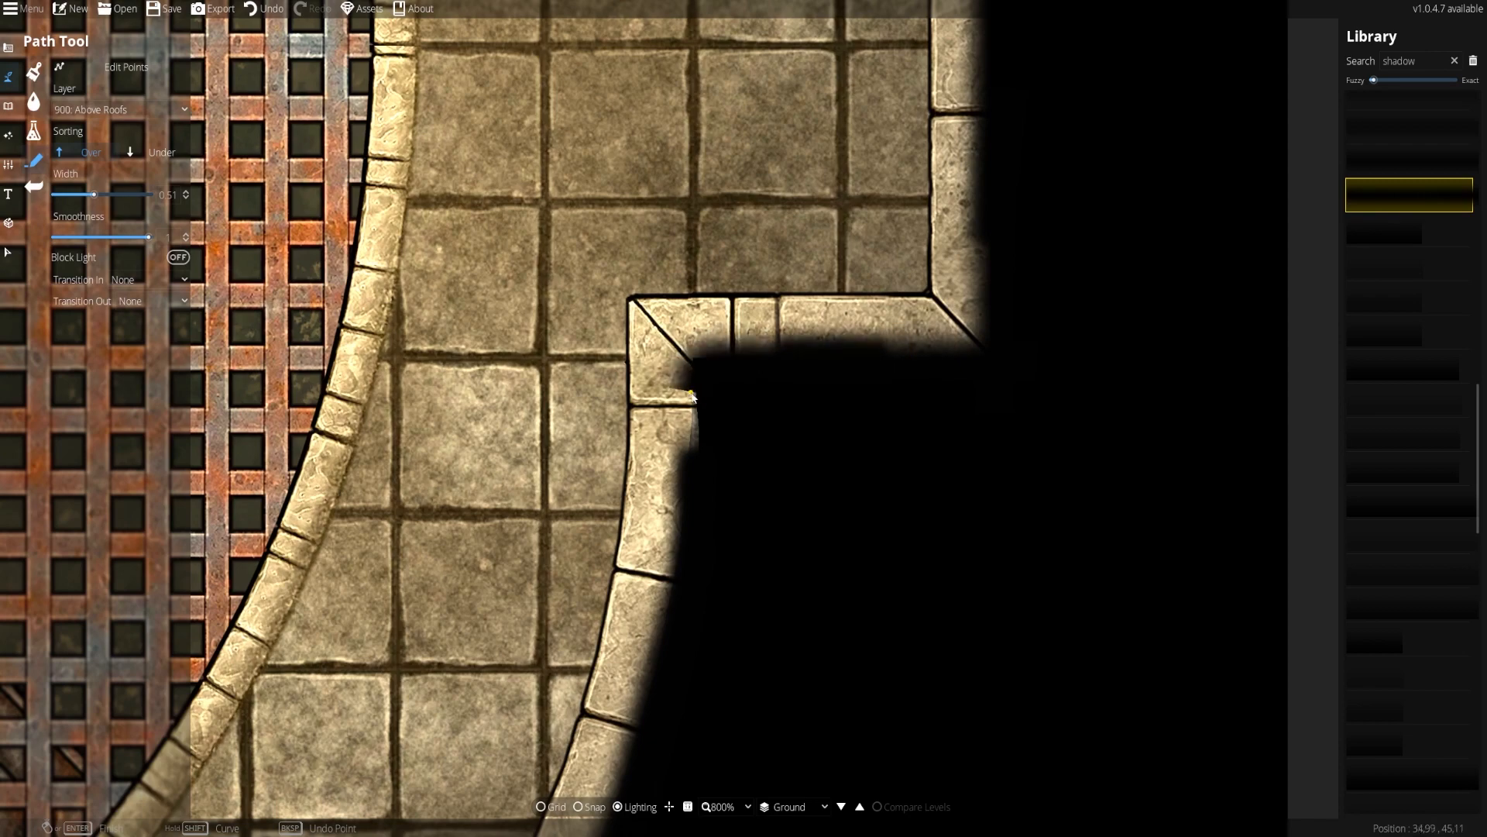
scroll(1022, 419, down, 3)
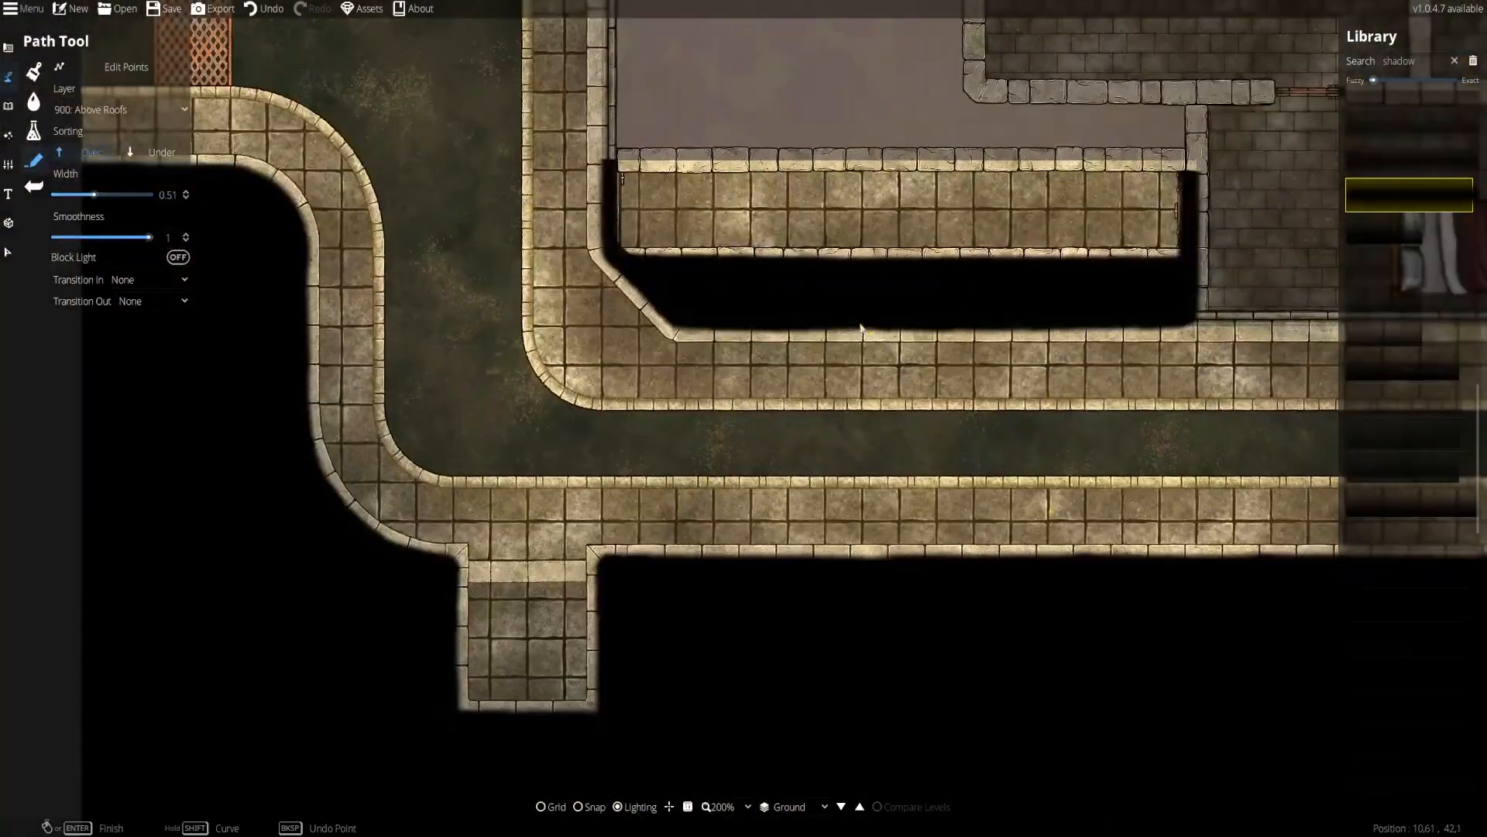
Examine the walls from the cobbled hall down to the tiled hall and round basin for uncovered joints and corners
click(7, 105)
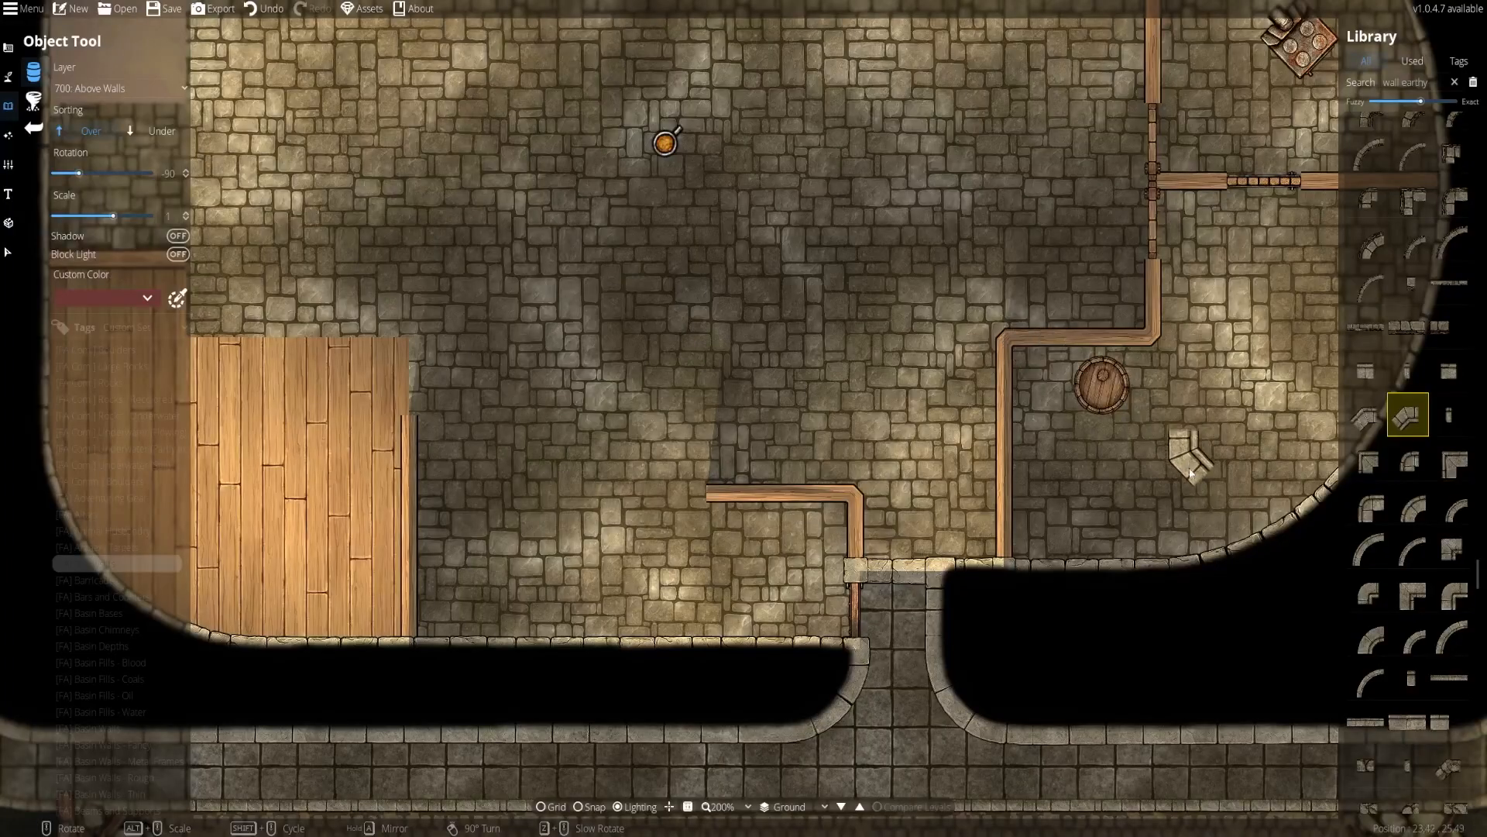
drag(1191, 473, 923, 410)
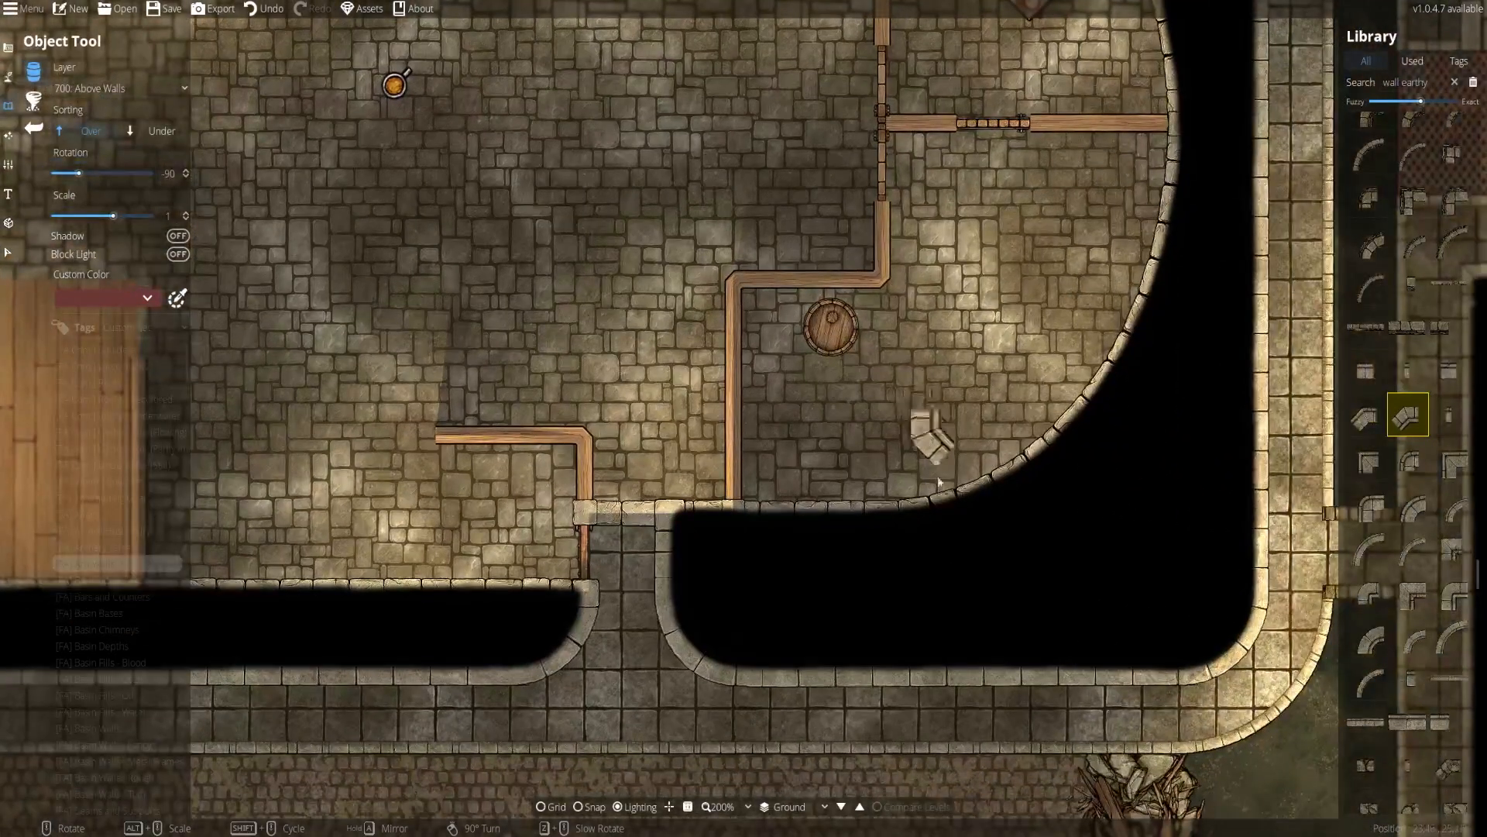
drag(963, 604, 834, 431)
drag(810, 550, 851, 307)
drag(942, 635, 630, 273)
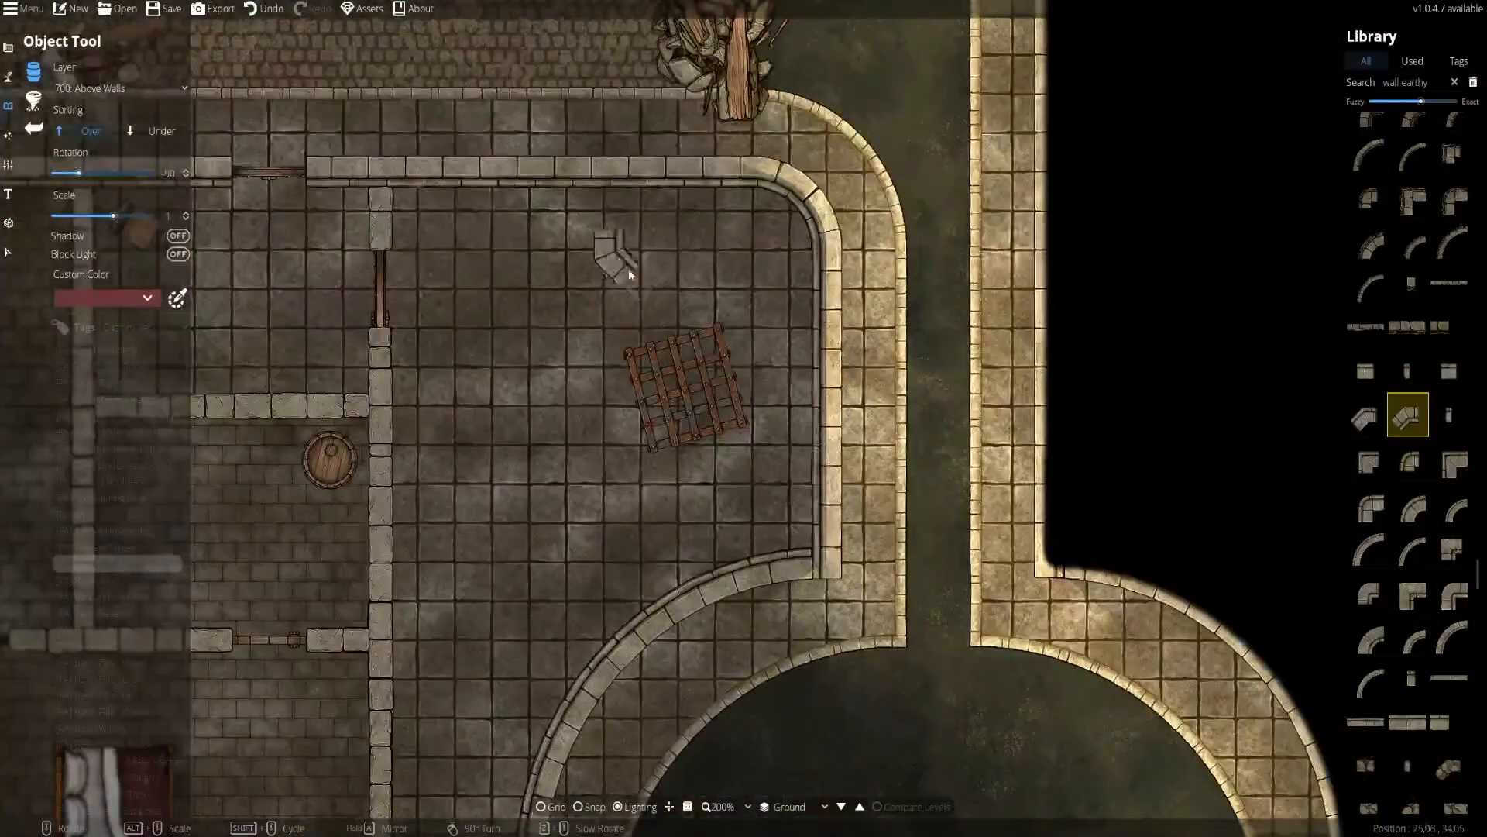
drag(947, 631, 790, 261)
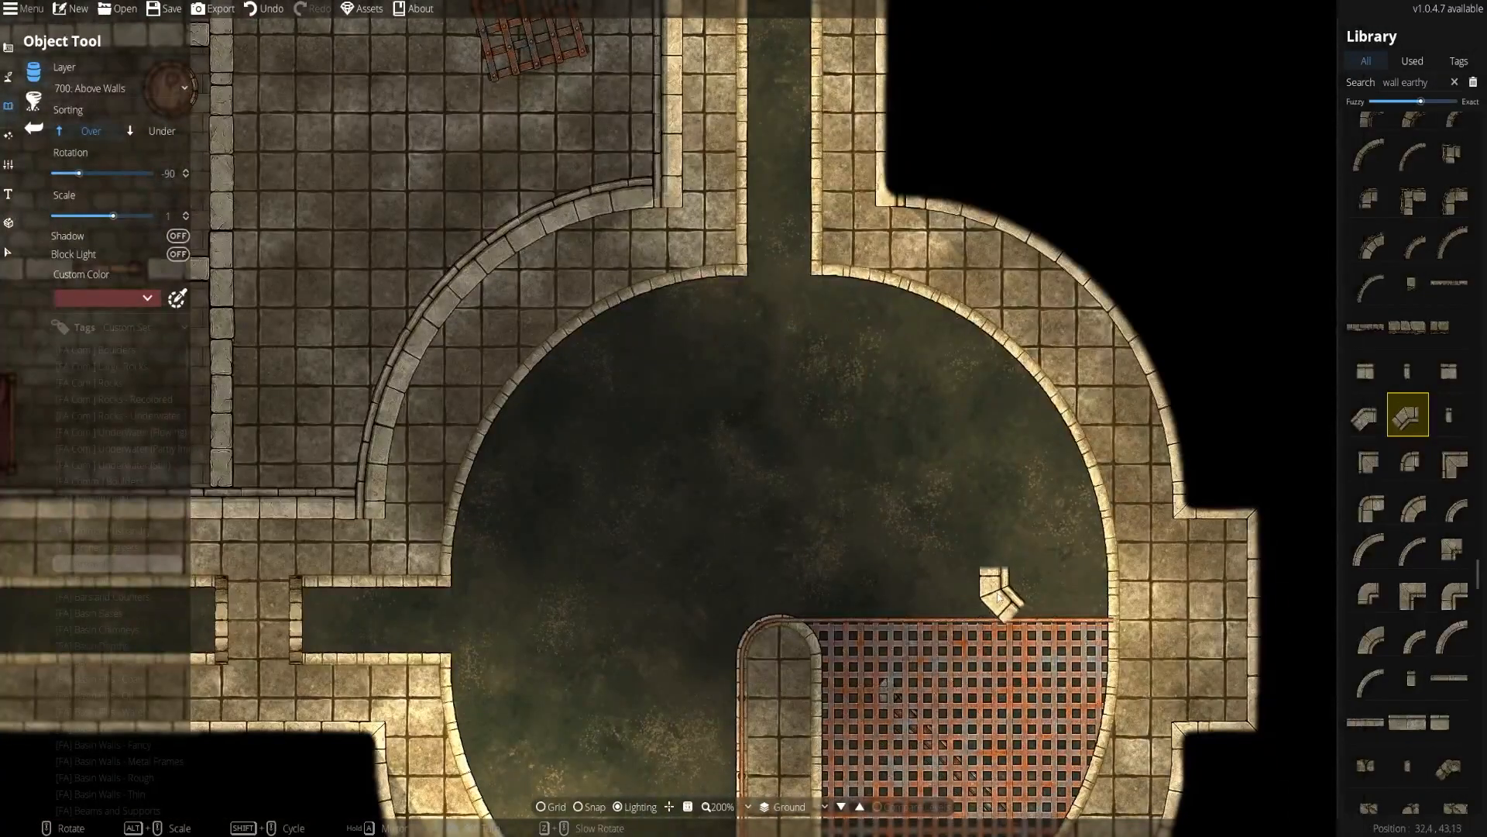
drag(999, 598, 872, 330)
drag(339, 478, 759, 563)
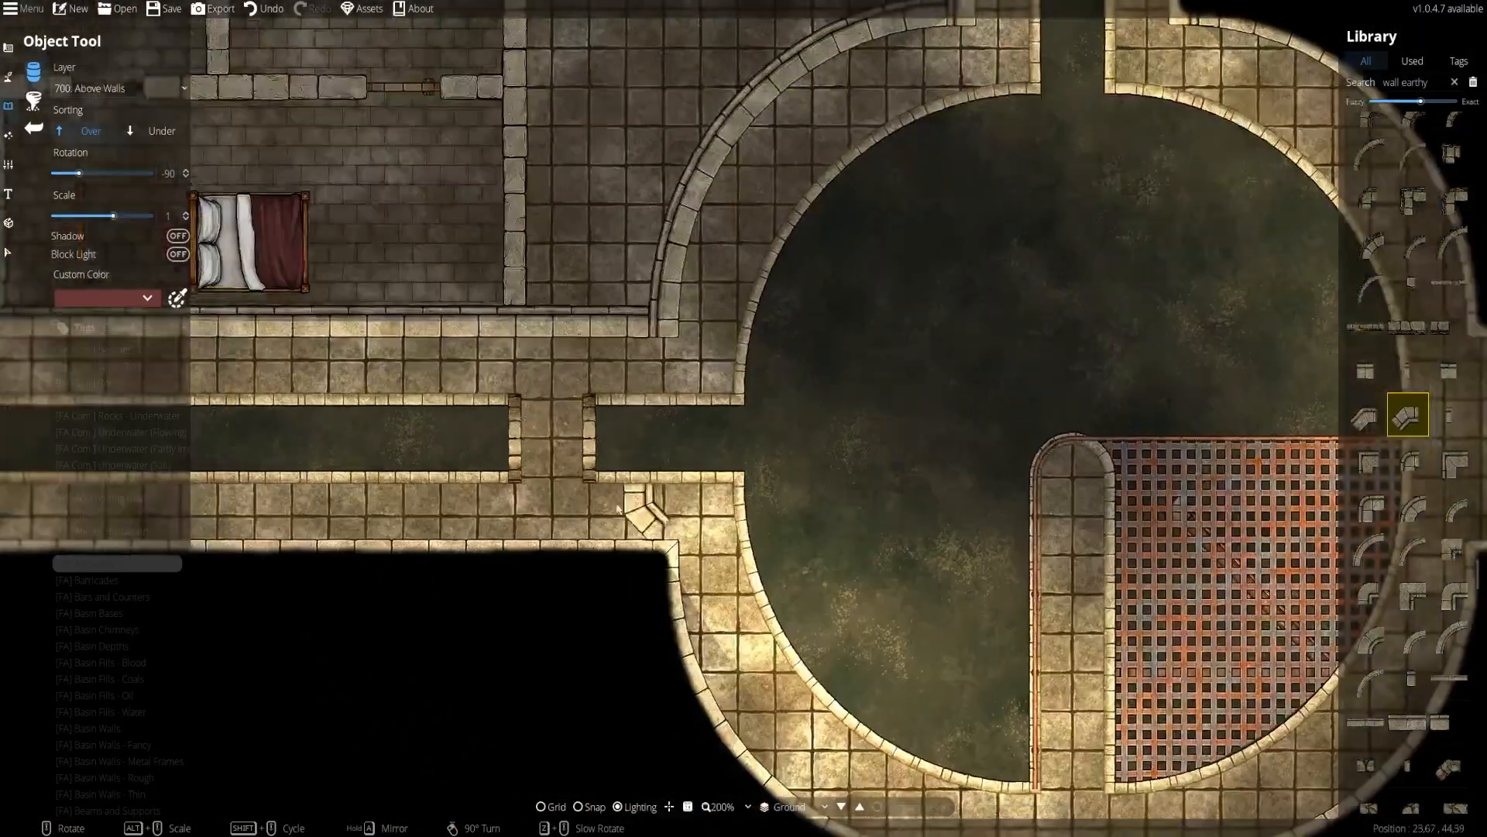
drag(952, 272, 743, 477)
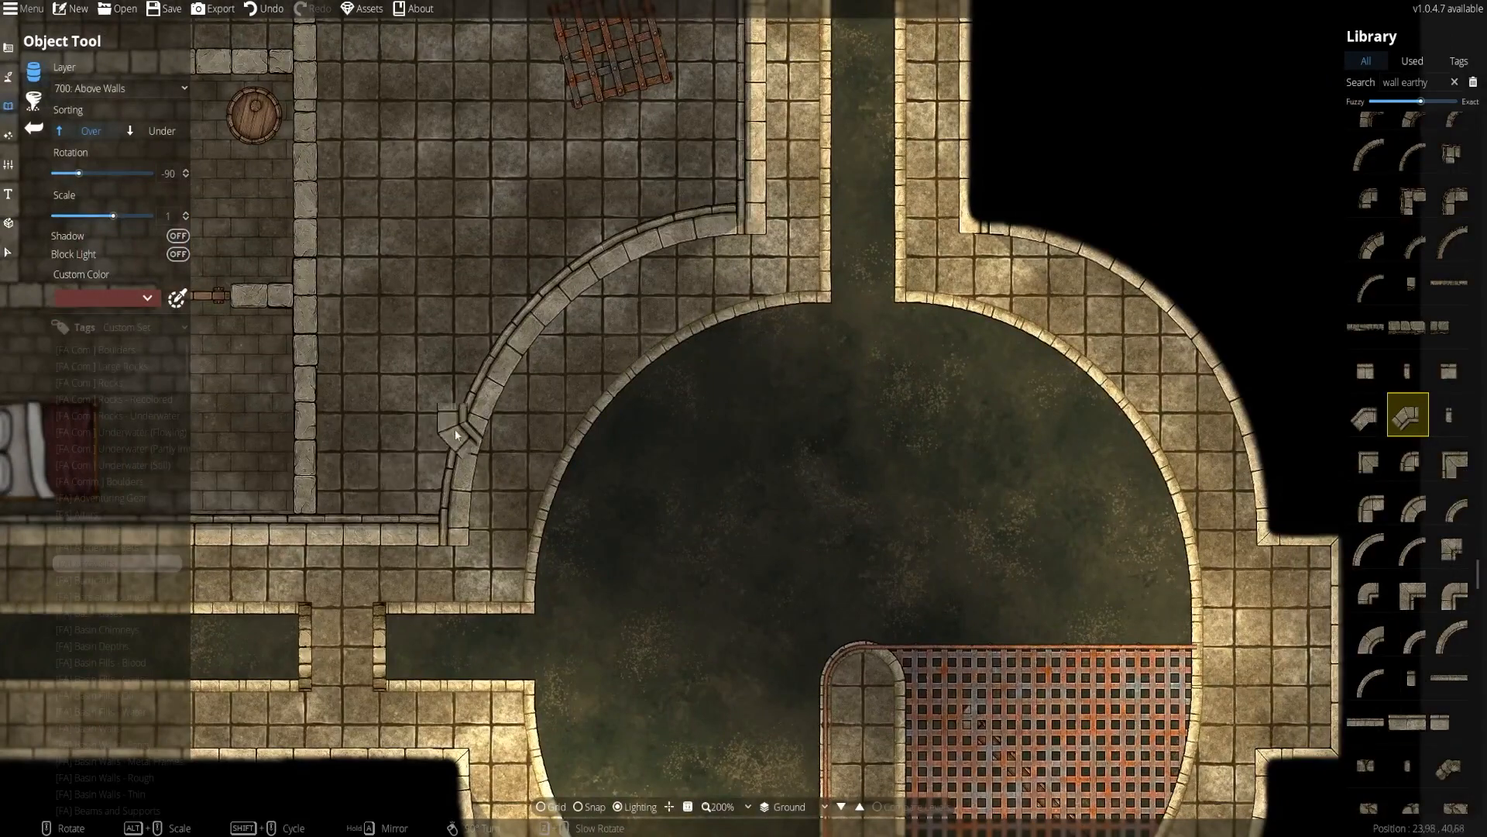
drag(1073, 345, 891, 486)
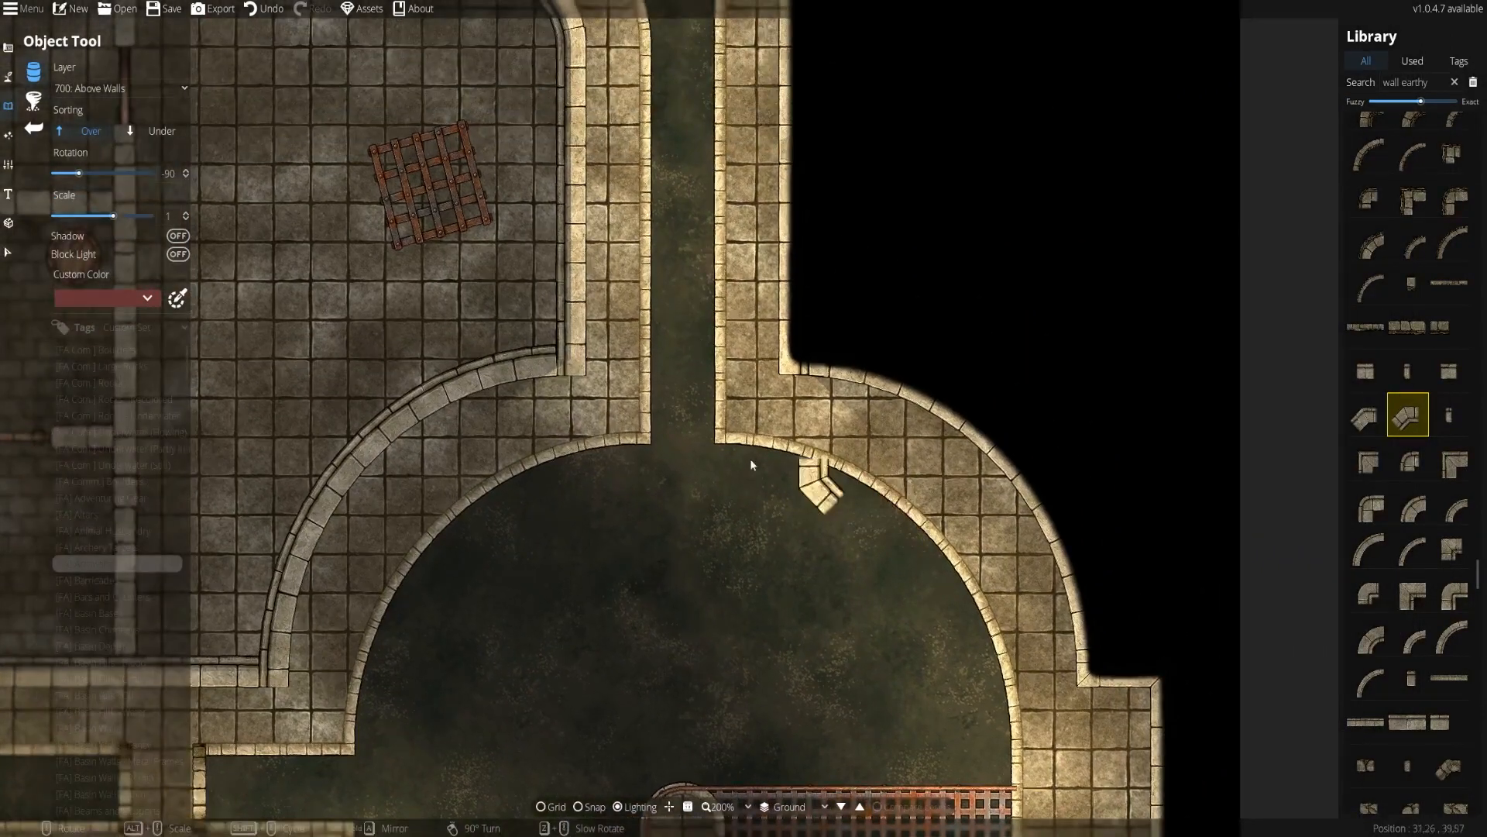
drag(897, 636, 638, 233)
drag(778, 549, 937, 350)
Examine the treasure room, the hidden tiled passage and the rubble-filled channel north of them for unfinished edges
drag(461, 376, 1440, 588)
drag(70, 408, 1099, 559)
drag(604, 328, 21, 479)
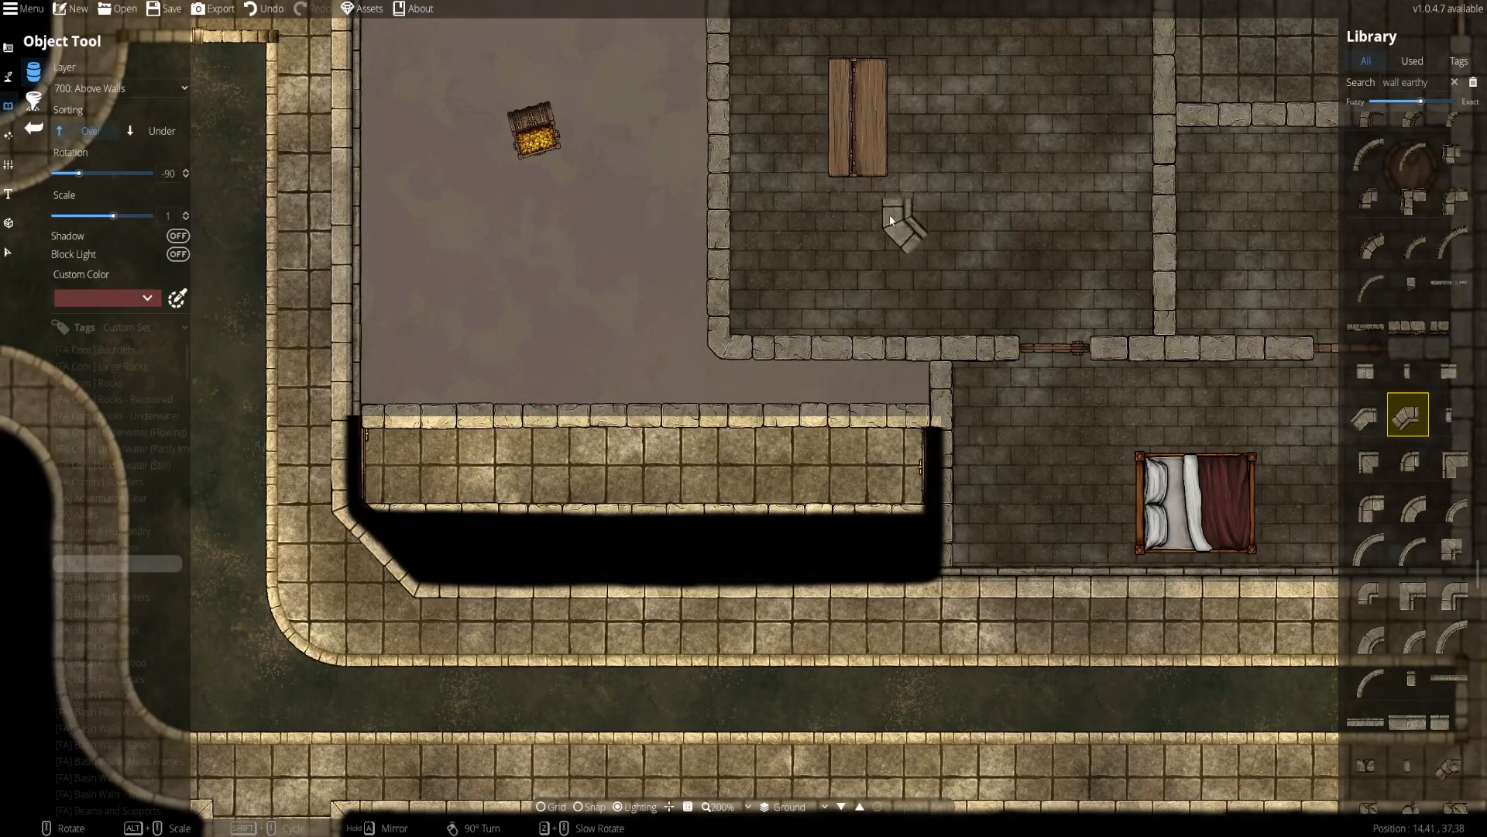
drag(617, 126, 662, 412)
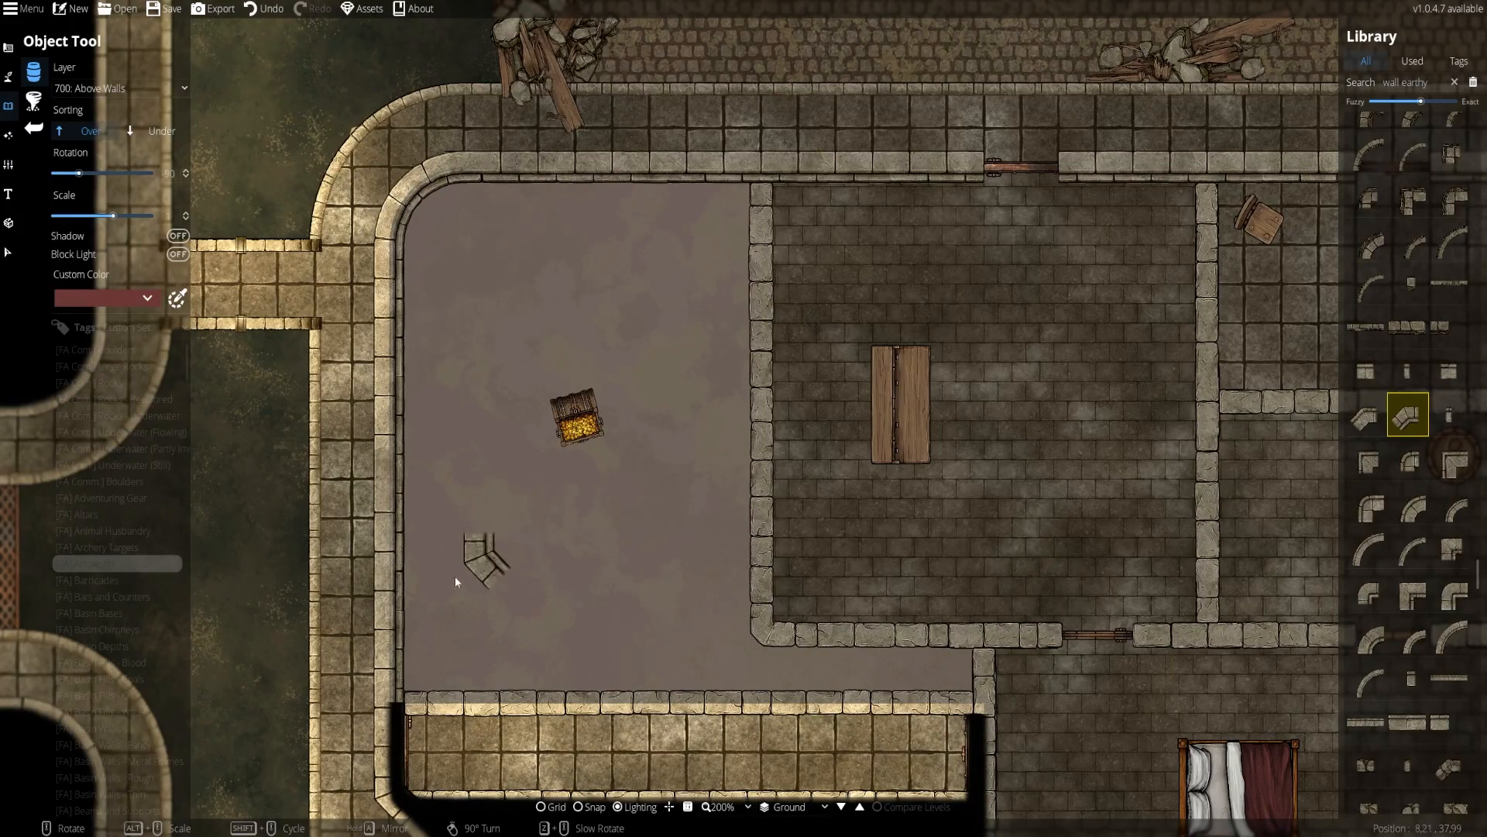
drag(526, 699, 524, 556)
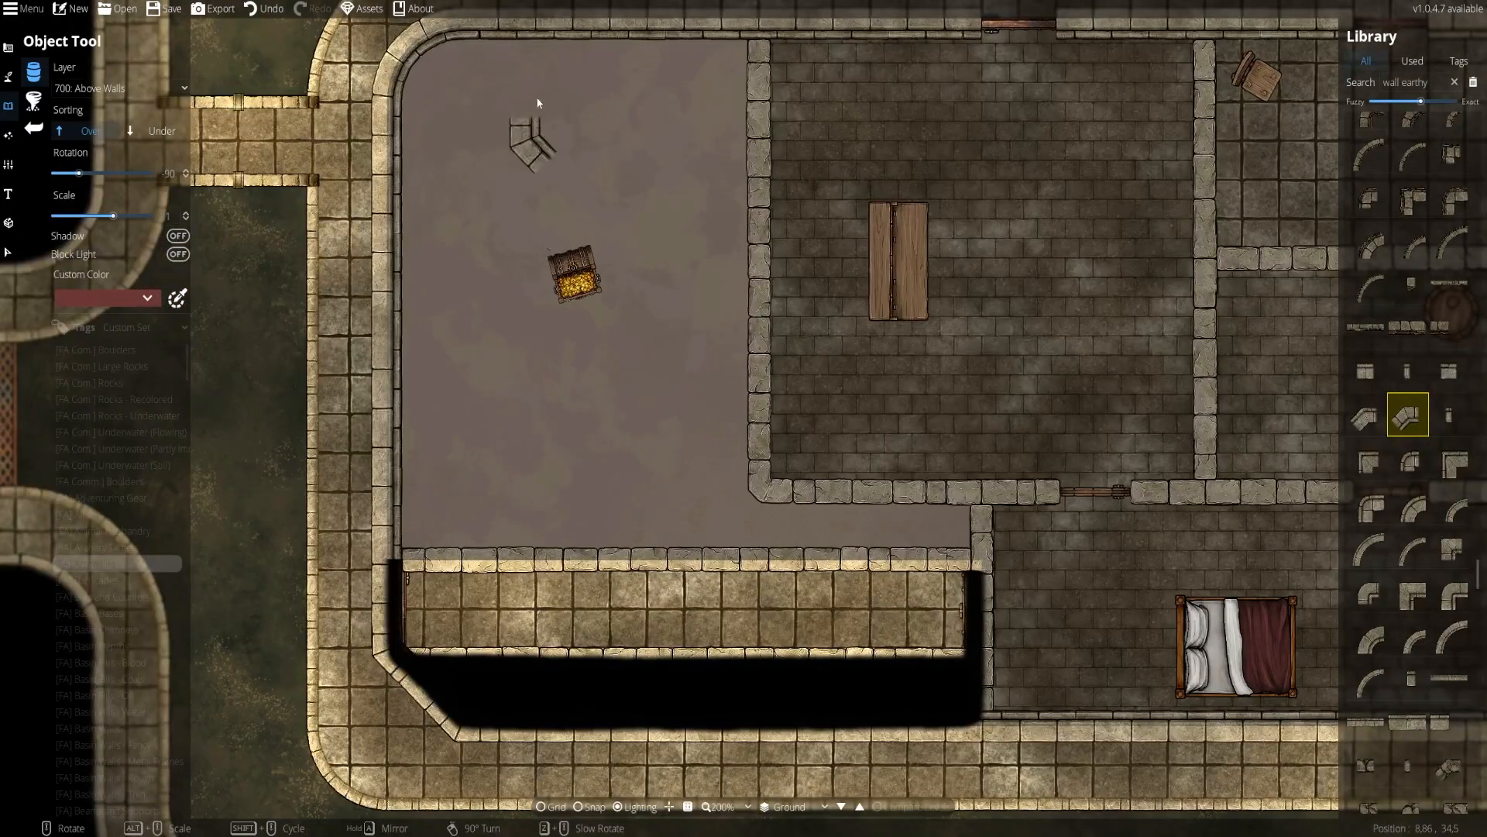
click(9, 252)
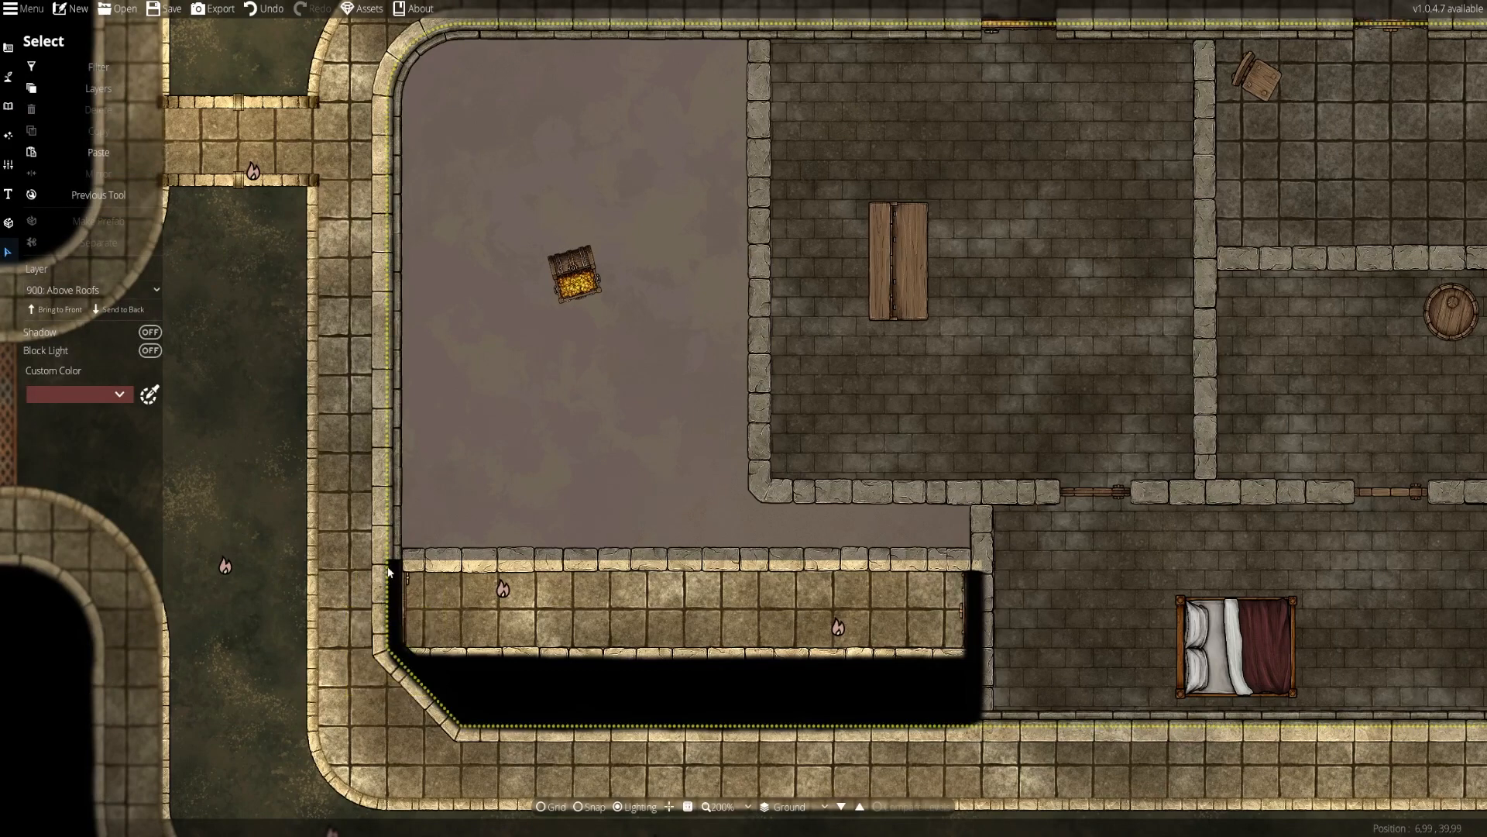
drag(884, 647, 900, 565)
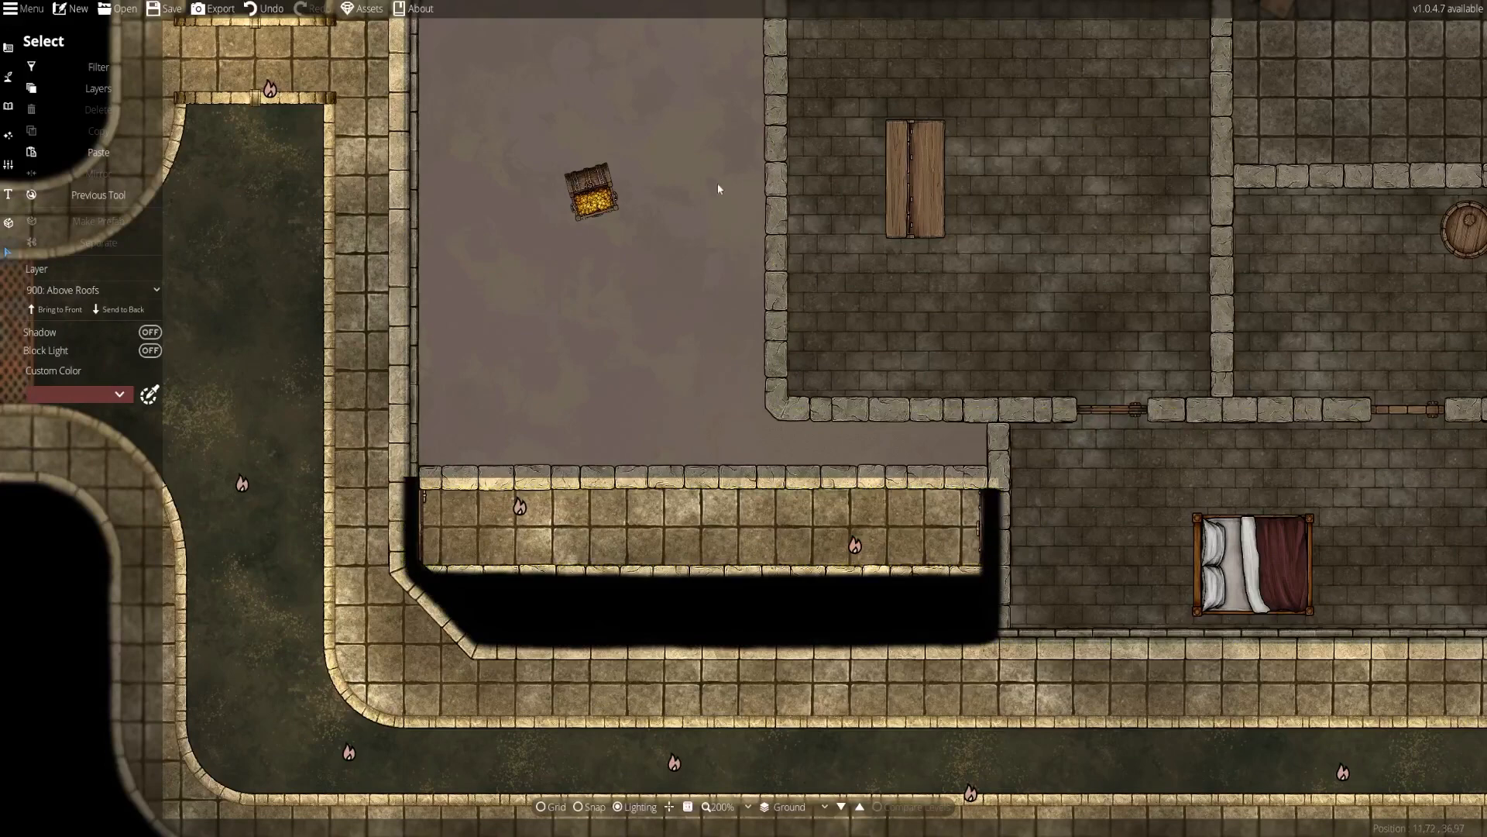
drag(740, 719, 750, 835)
drag(739, 273, 769, 835)
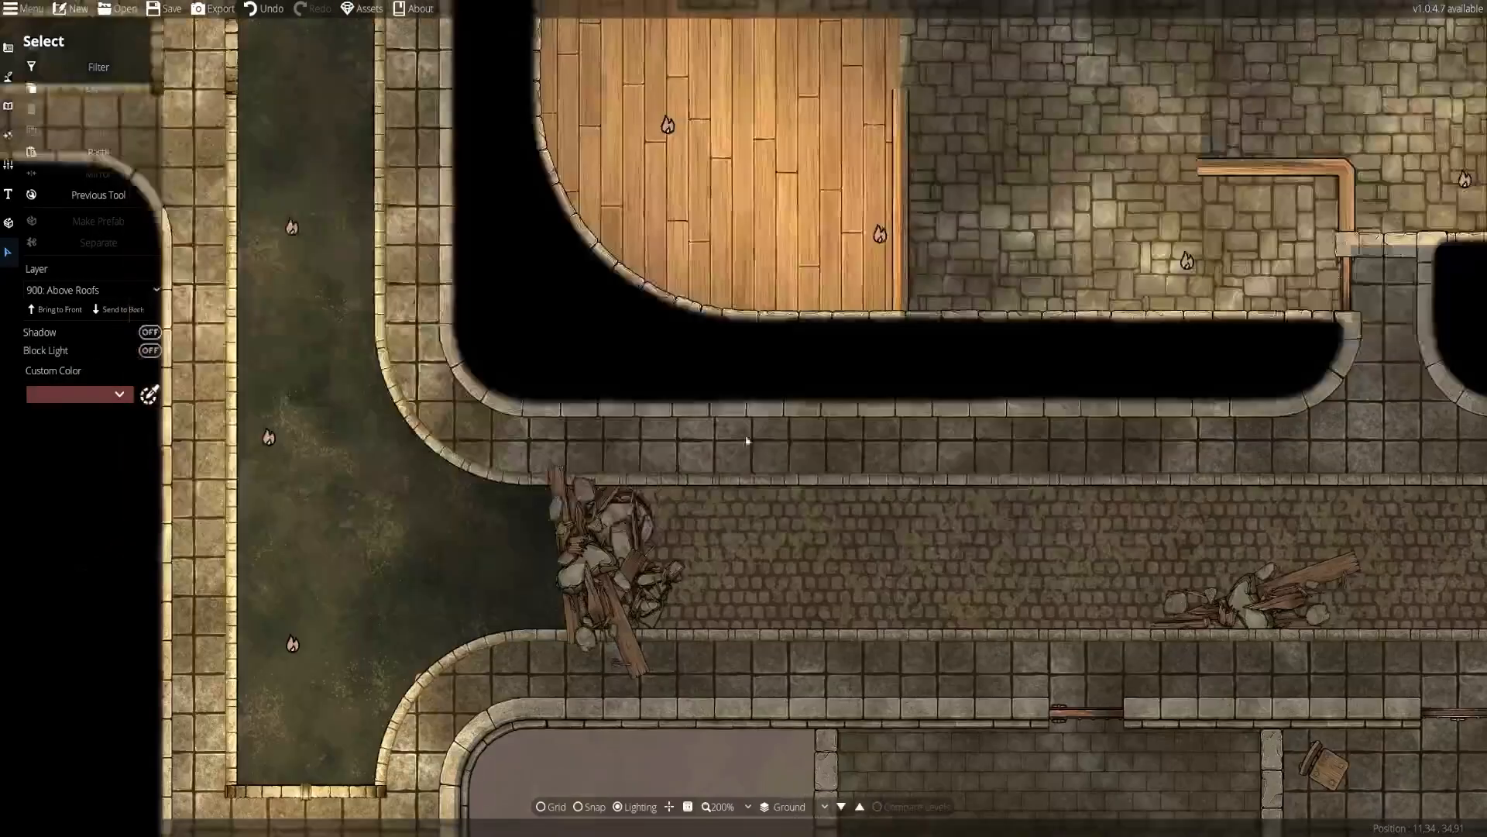
Examine the area north of the rubble-filled channel, up to the small hidden tiled passage beside the wooden-floored bedroom, for unfinished edges
drag(739, 221, 767, 714)
scroll(772, 278, down, 4)
scroll(643, 197, up, 4)
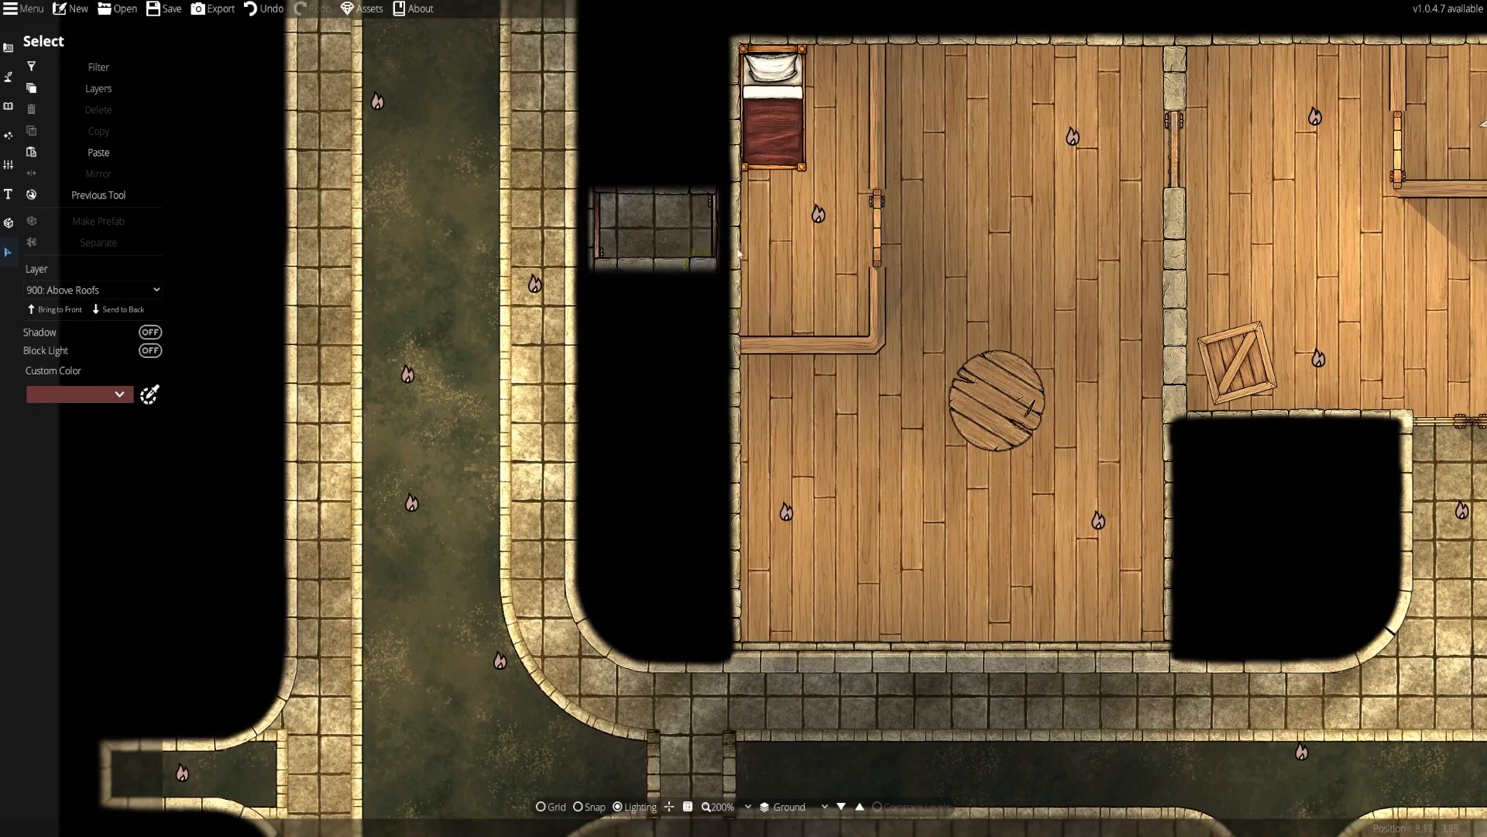
scroll(734, 250, up, 2)
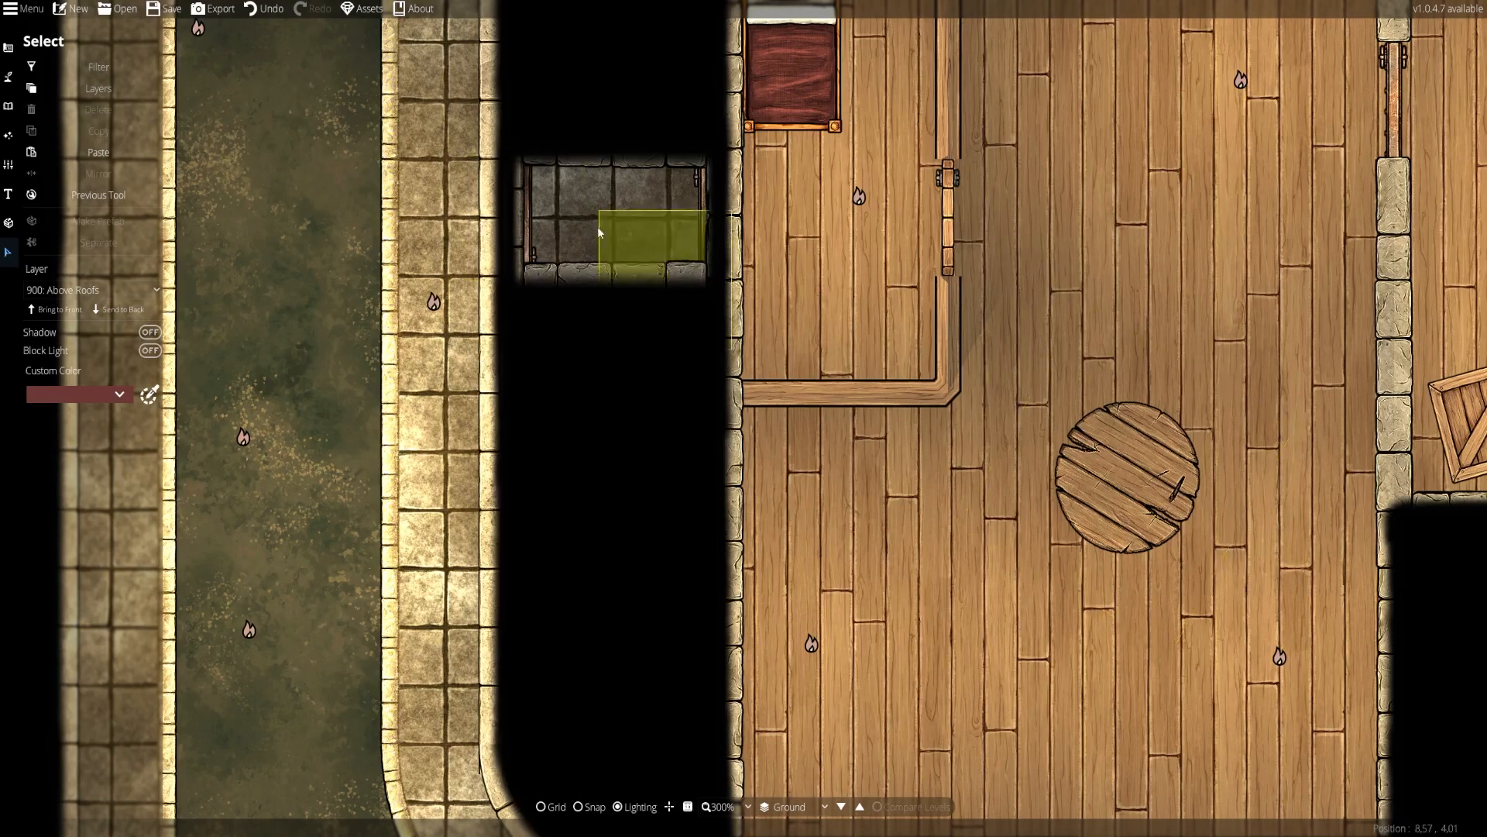
scroll(964, 417, down, 2)
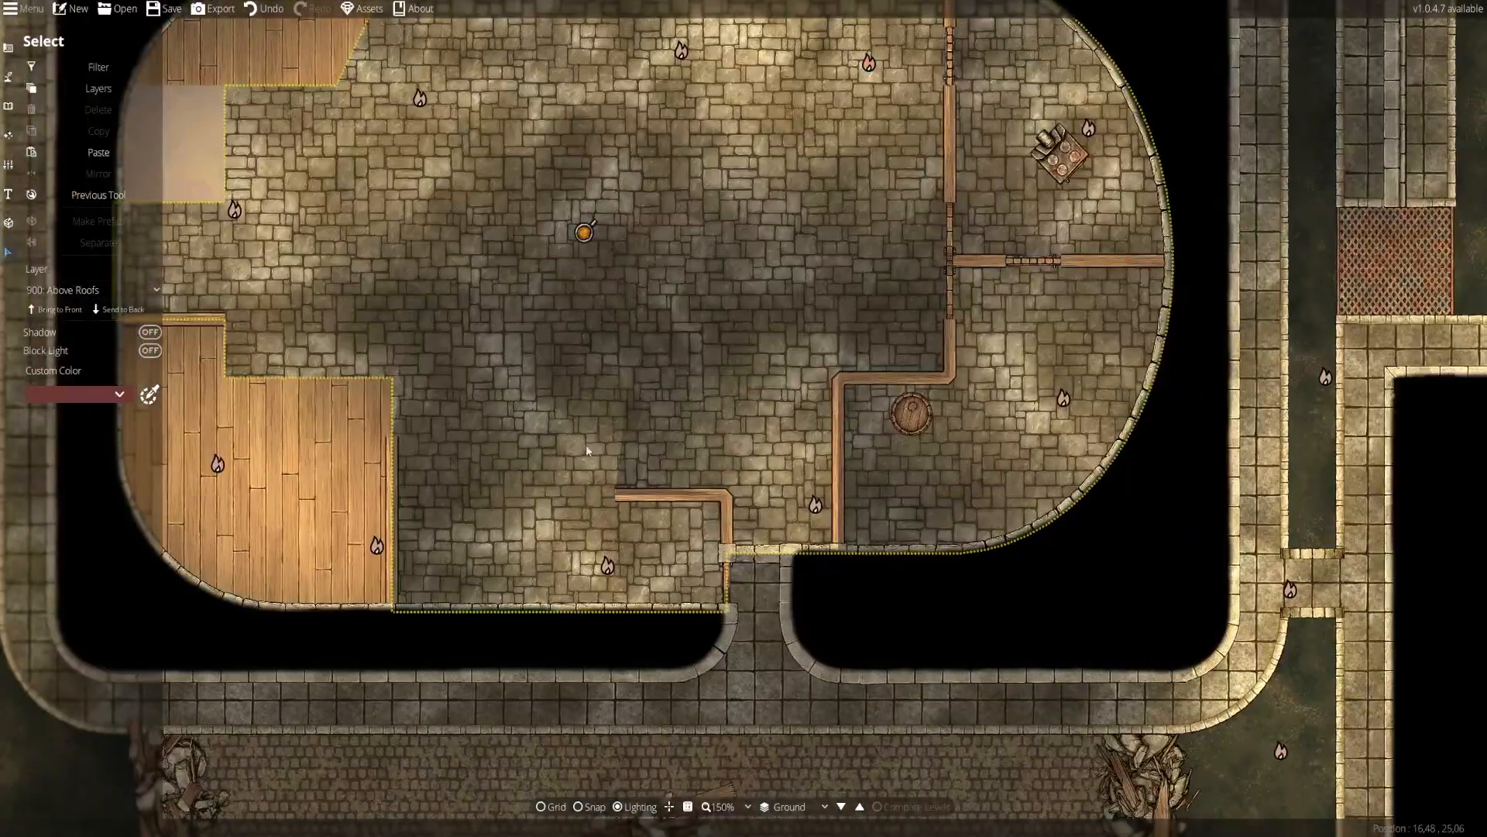
Examine the walls from the cobbled hall south to the round basin and back north along the east channel to the grate for uncovered joints
drag(554, 755, 419, 331)
mouse_move(413, 217)
mouse_down()
mouse_move(809, 667)
mouse_move(680, 47)
mouse_up()
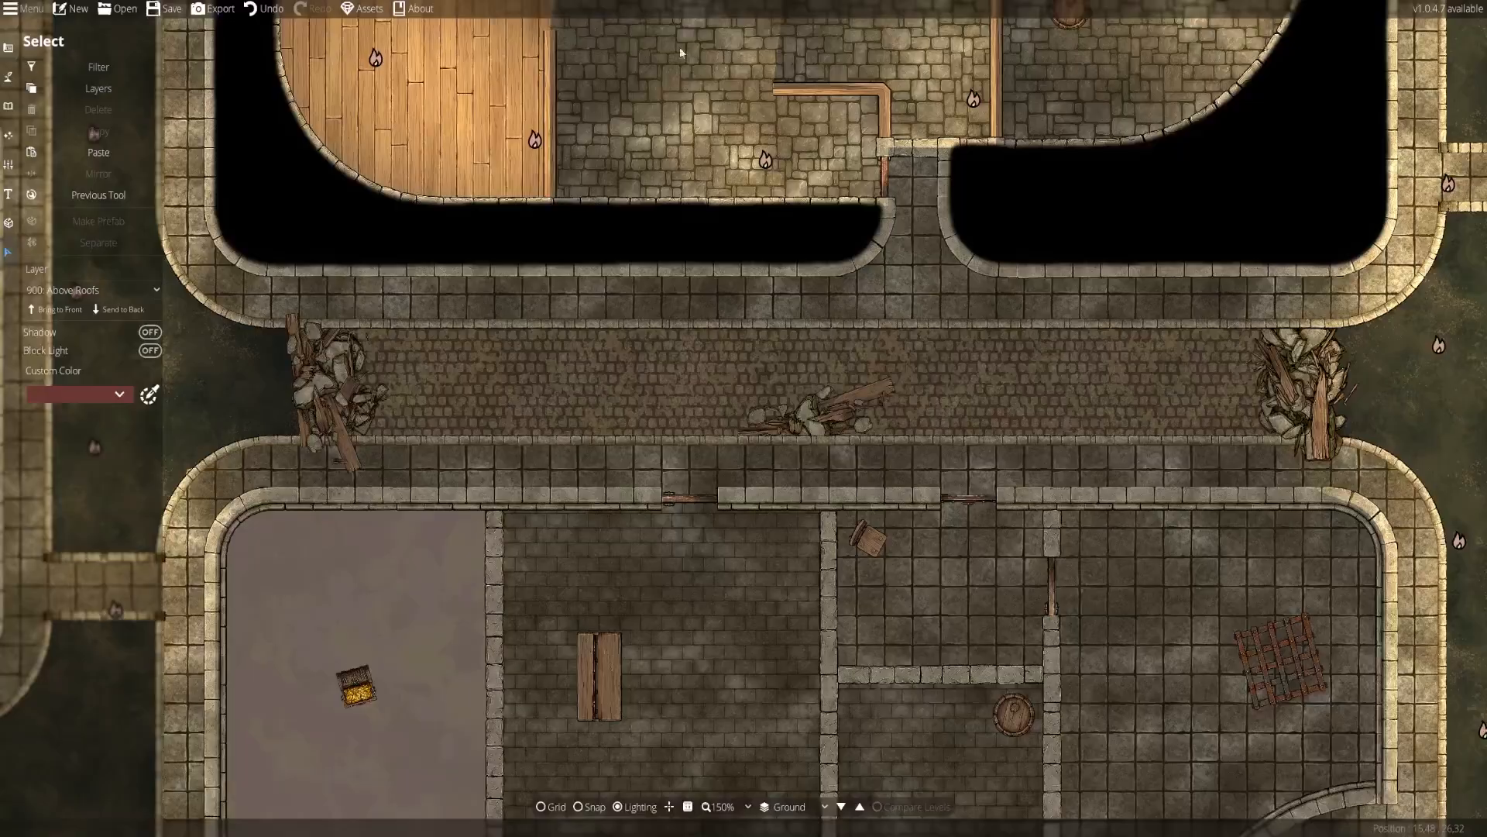
drag(740, 627, 634, 51)
click(724, 333)
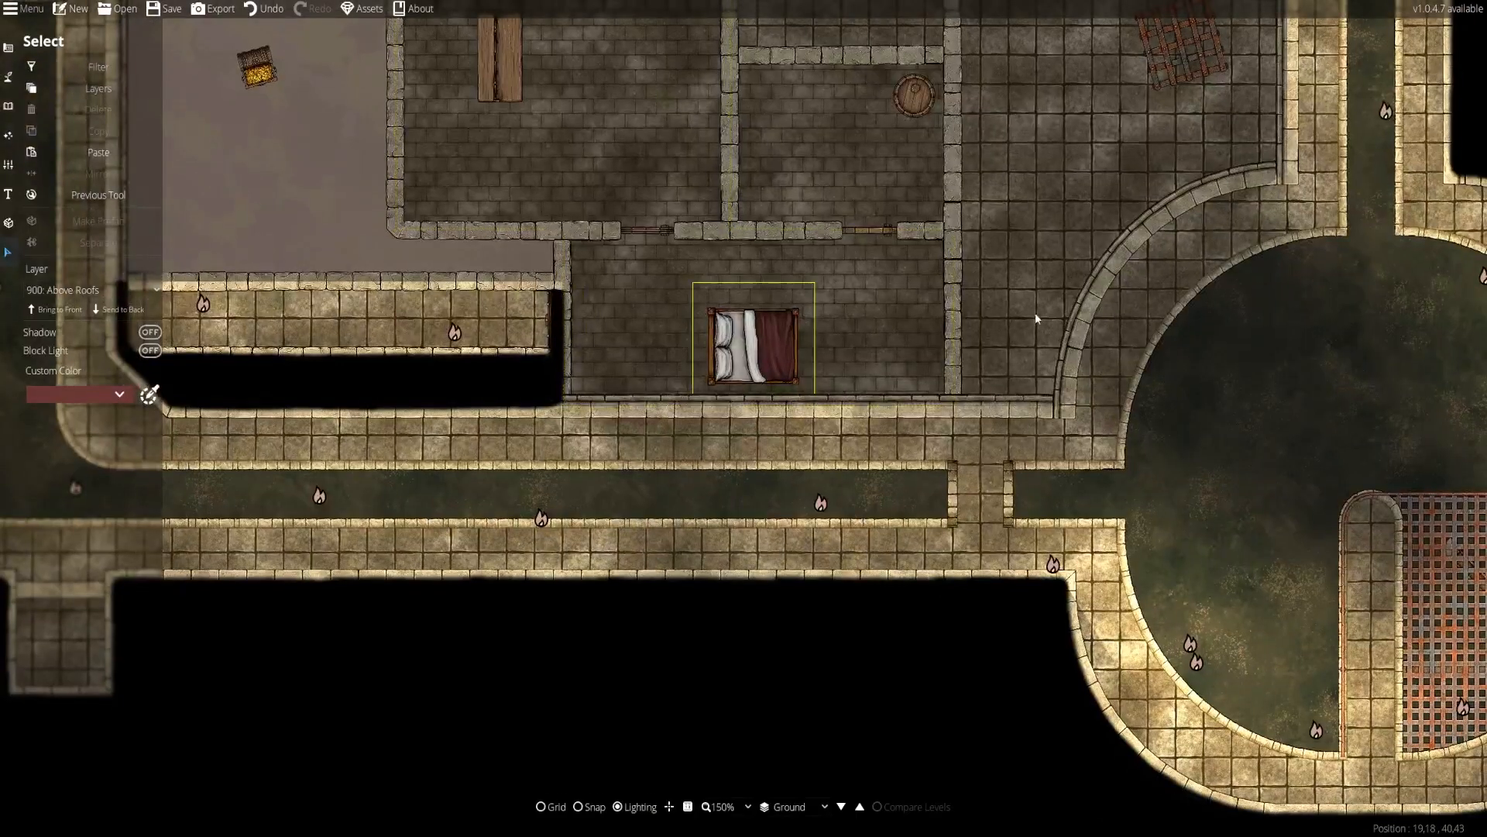
drag(1037, 315, 378, 207)
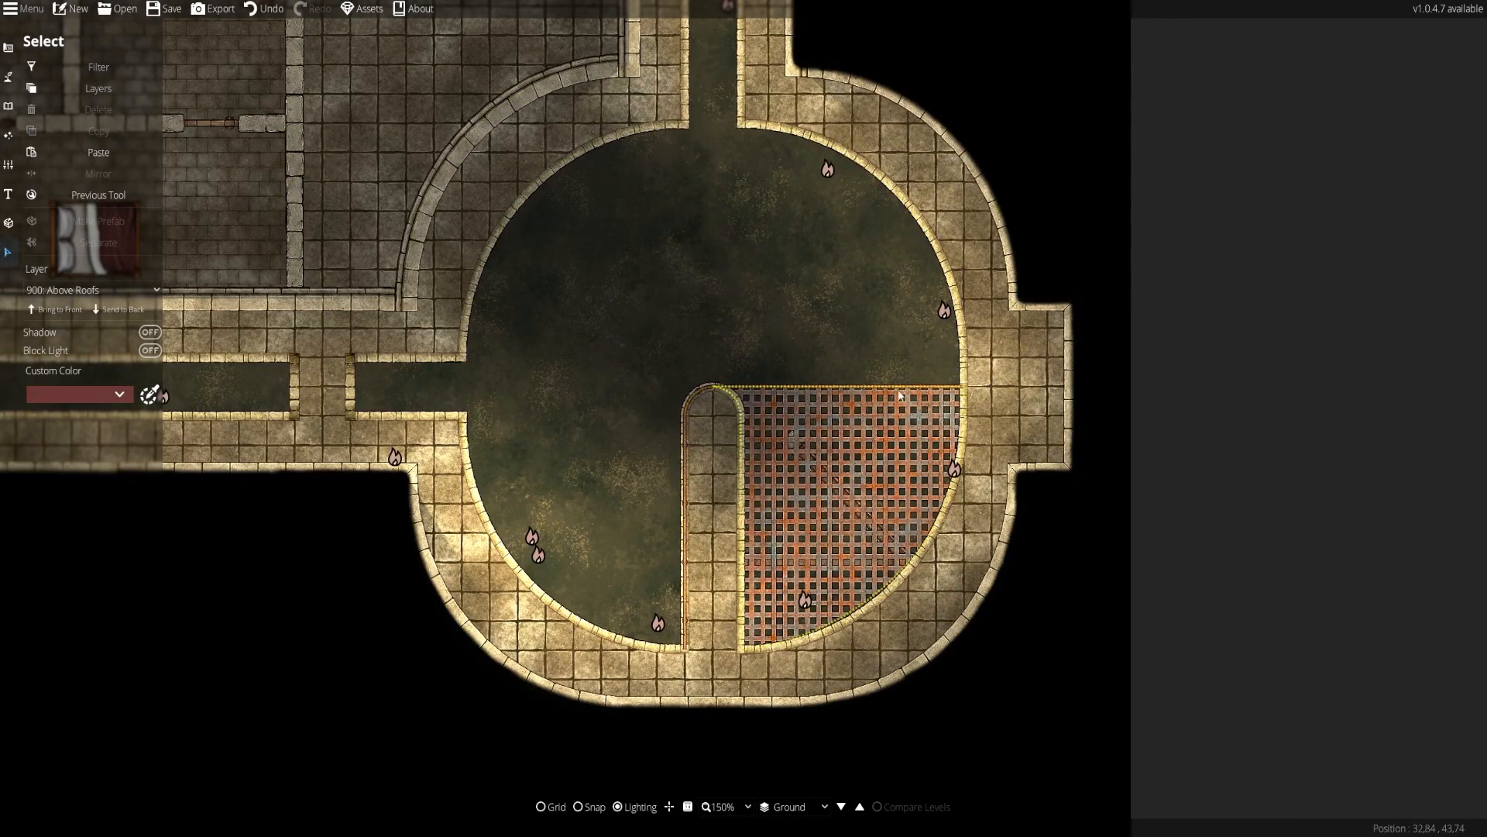
scroll(858, 523, up, 2)
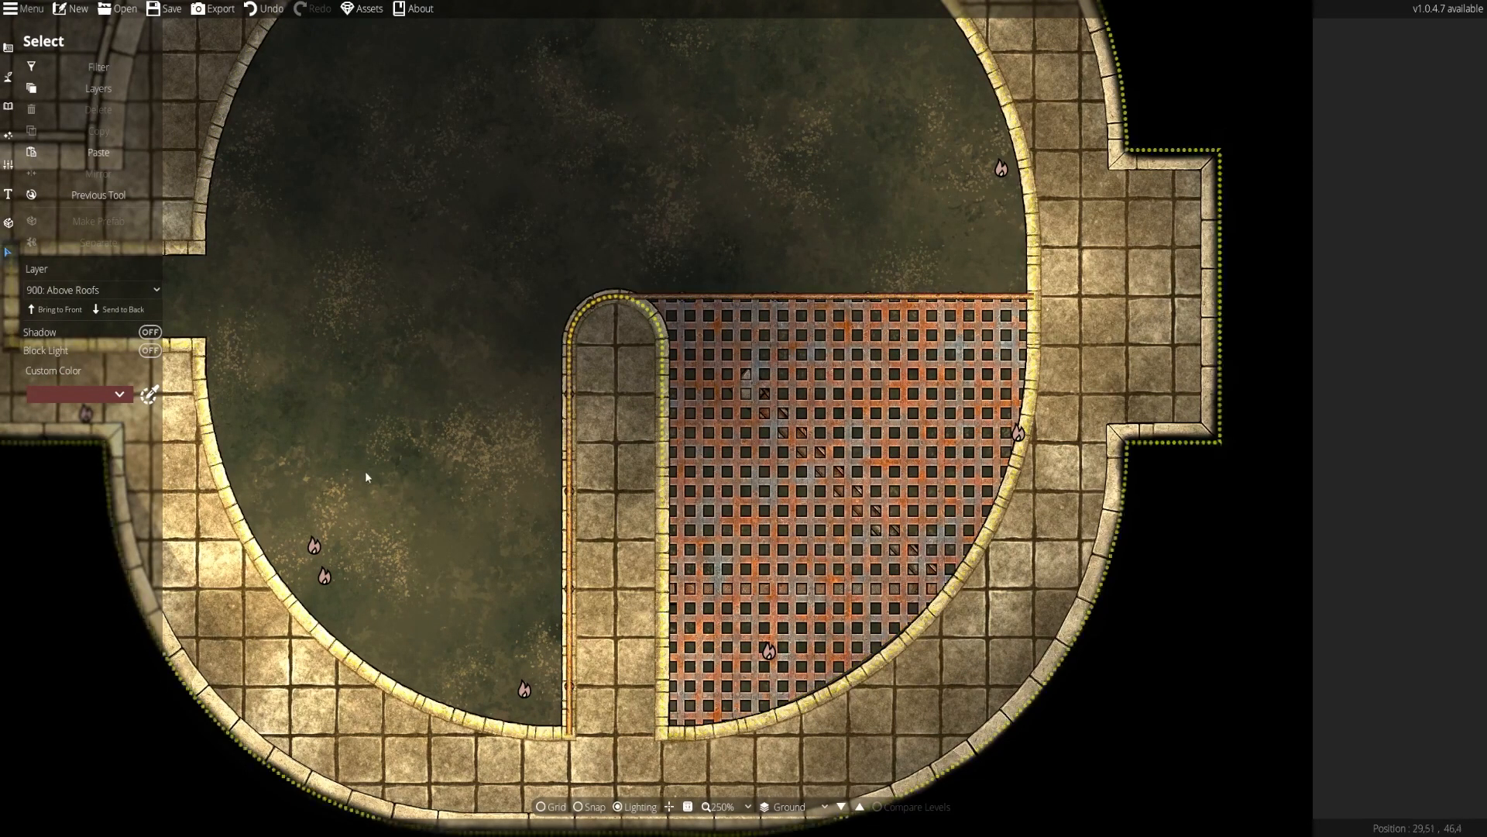
drag(492, 159, 636, 722)
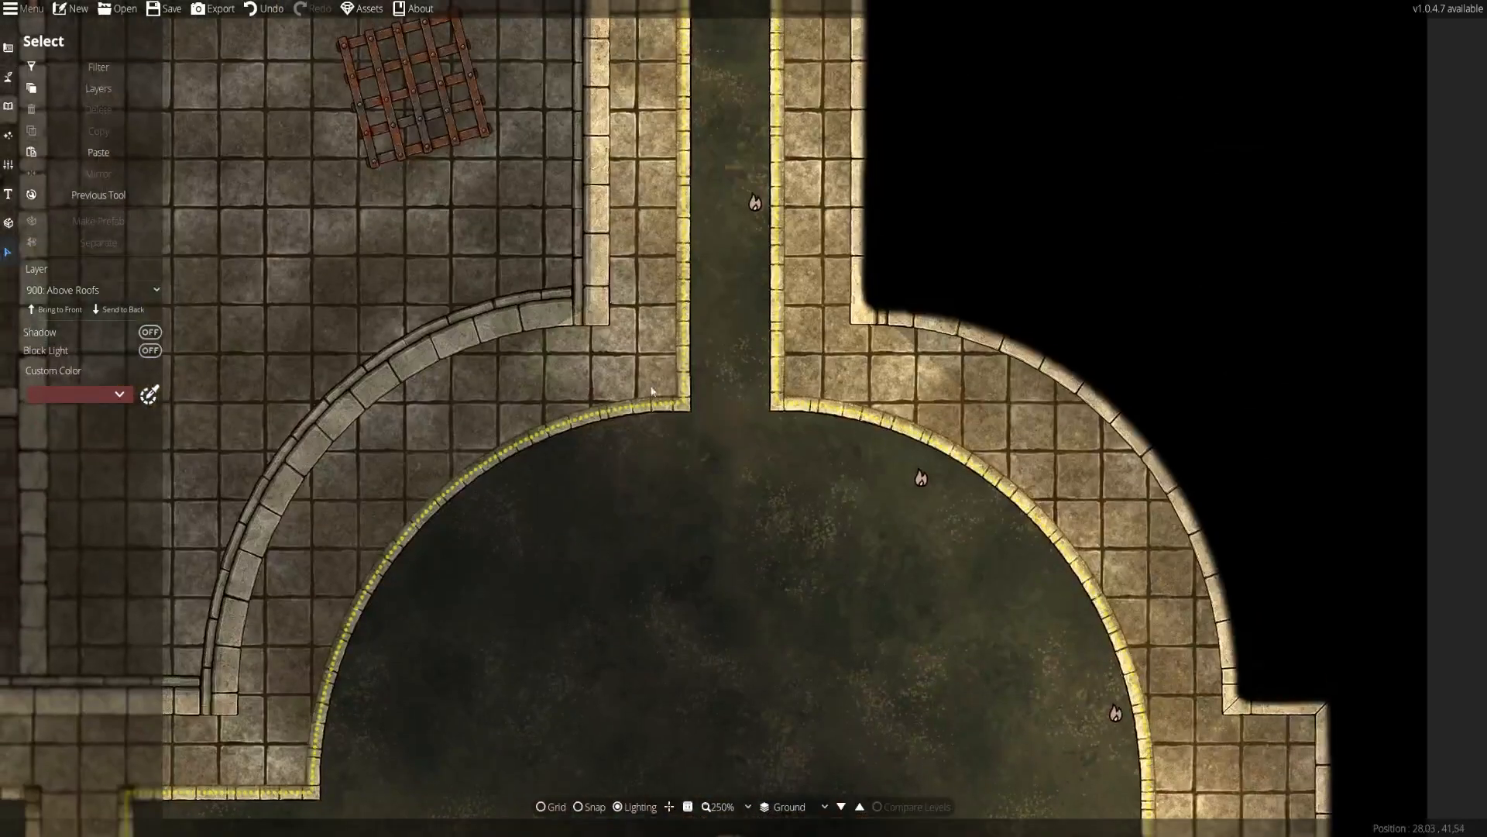
drag(728, 116, 774, 573)
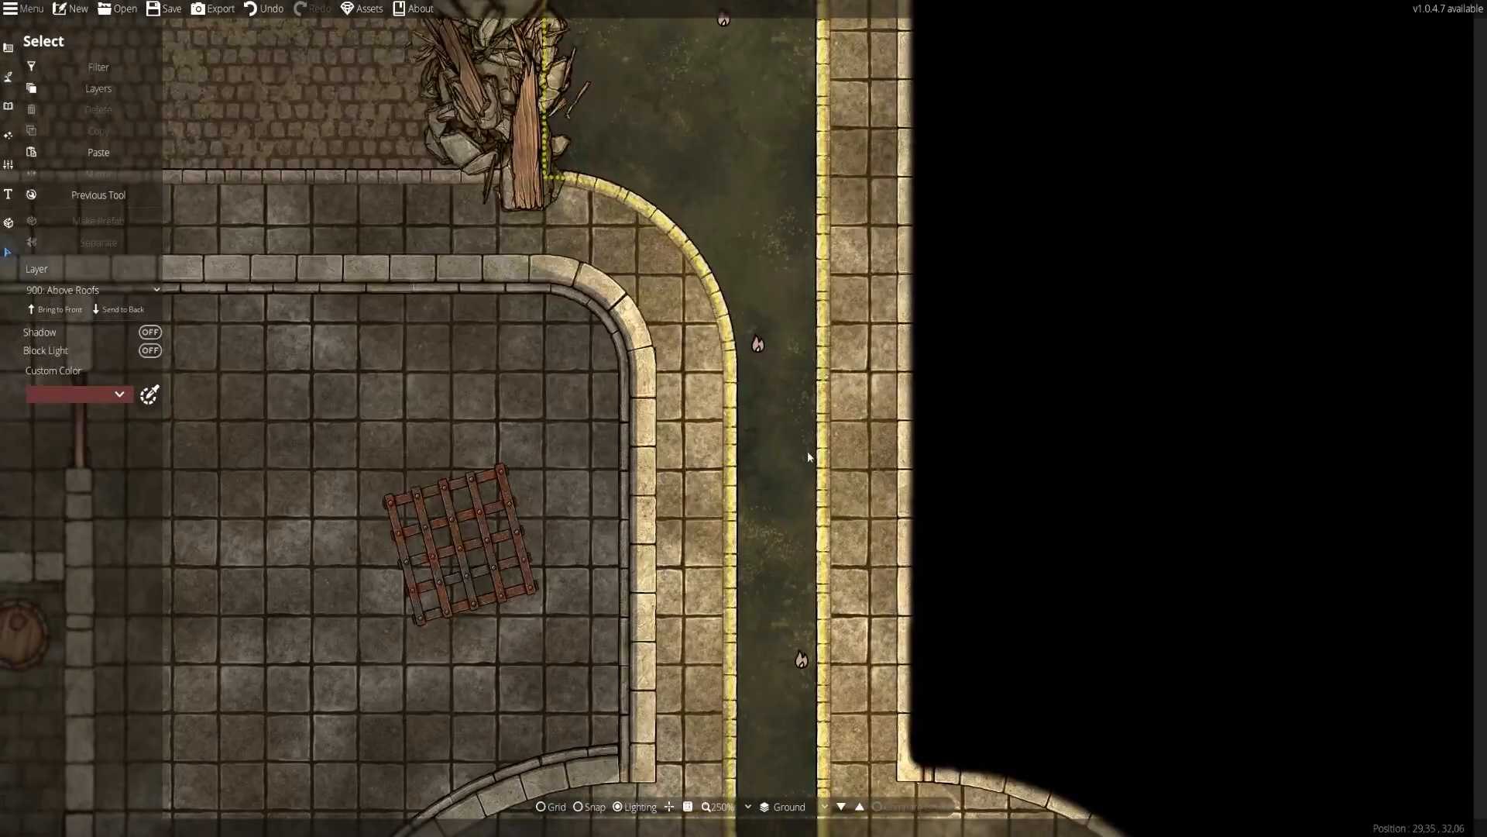
drag(808, 457, 707, 720)
drag(870, 252, 818, 771)
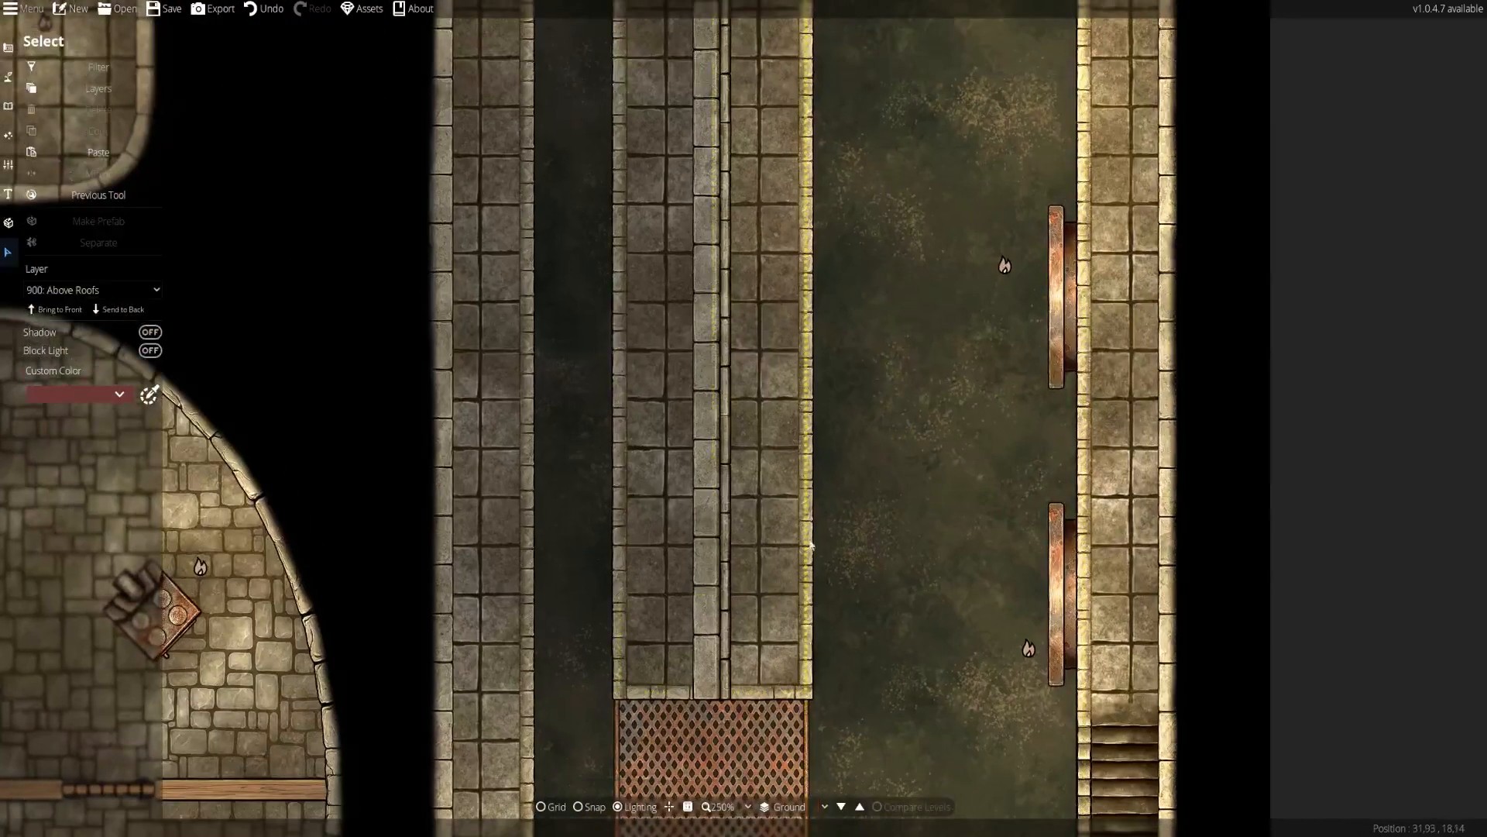
click(717, 708)
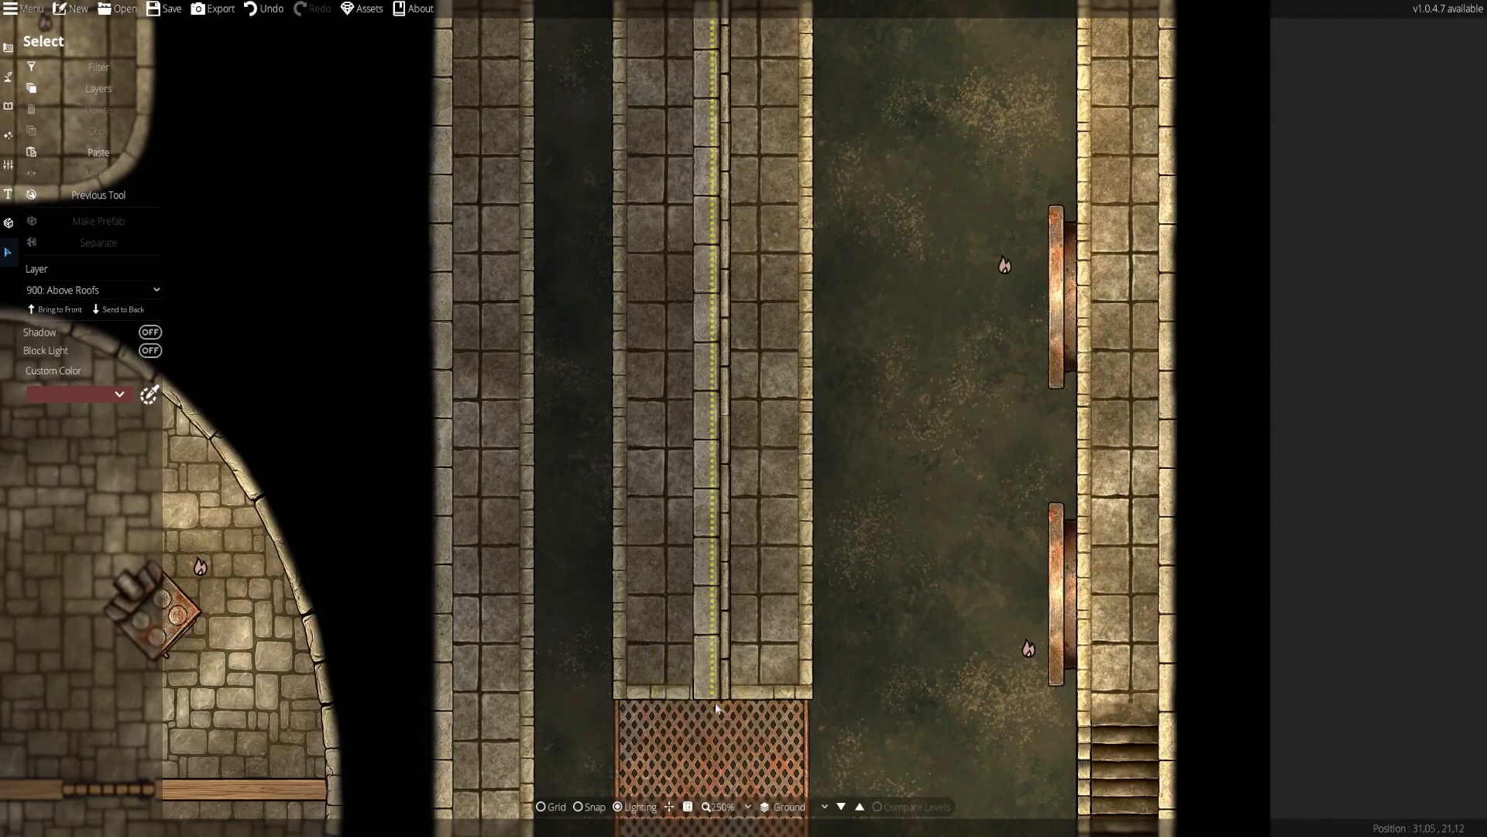
Examine the eastern canal's stone edges, walkways, grates, pipes and lower staircase with the light markers hidden
click(681, 694)
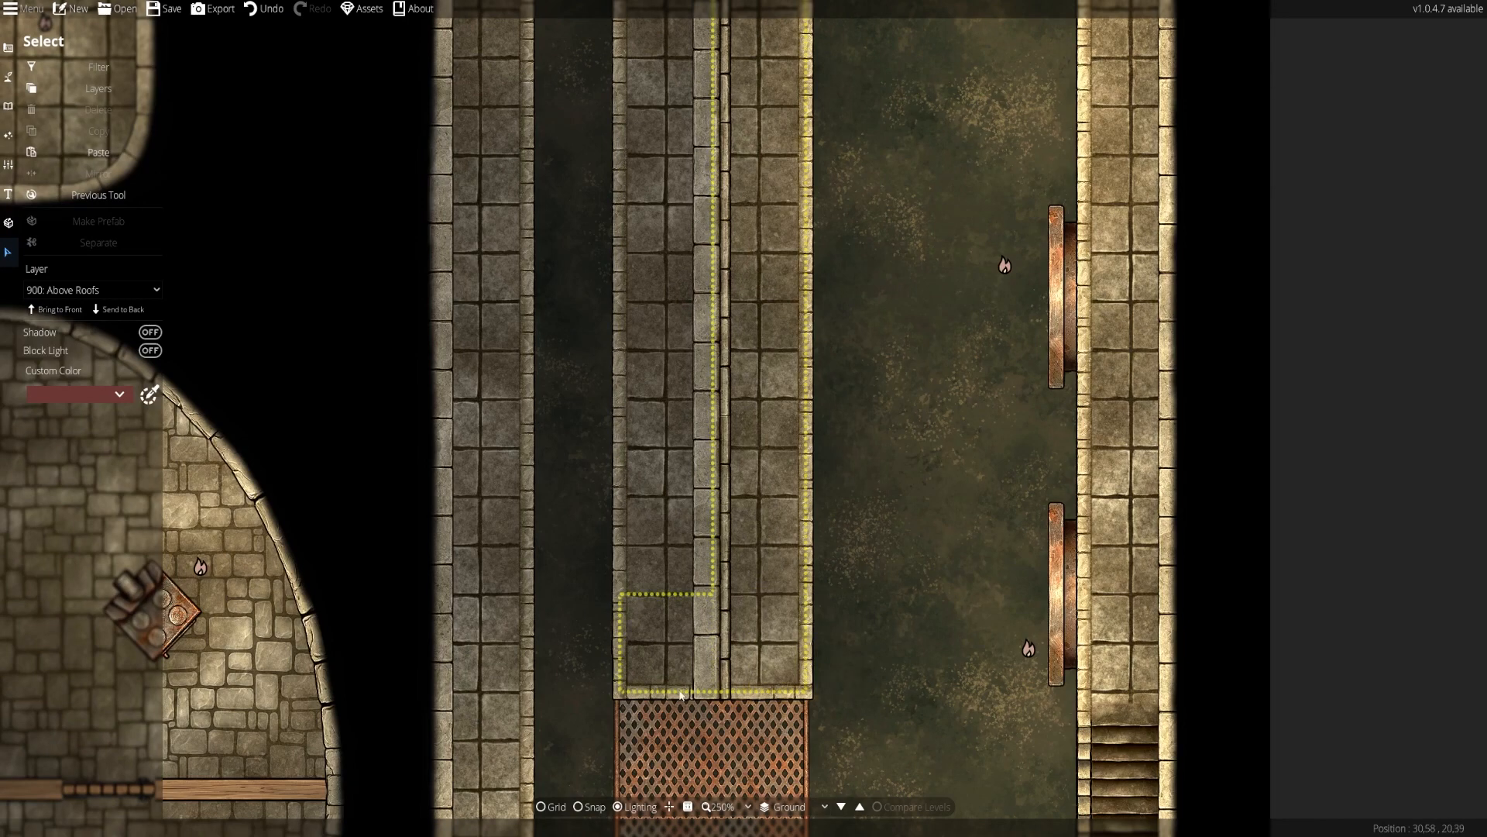
drag(804, 364, 816, 622)
drag(833, 237, 857, 495)
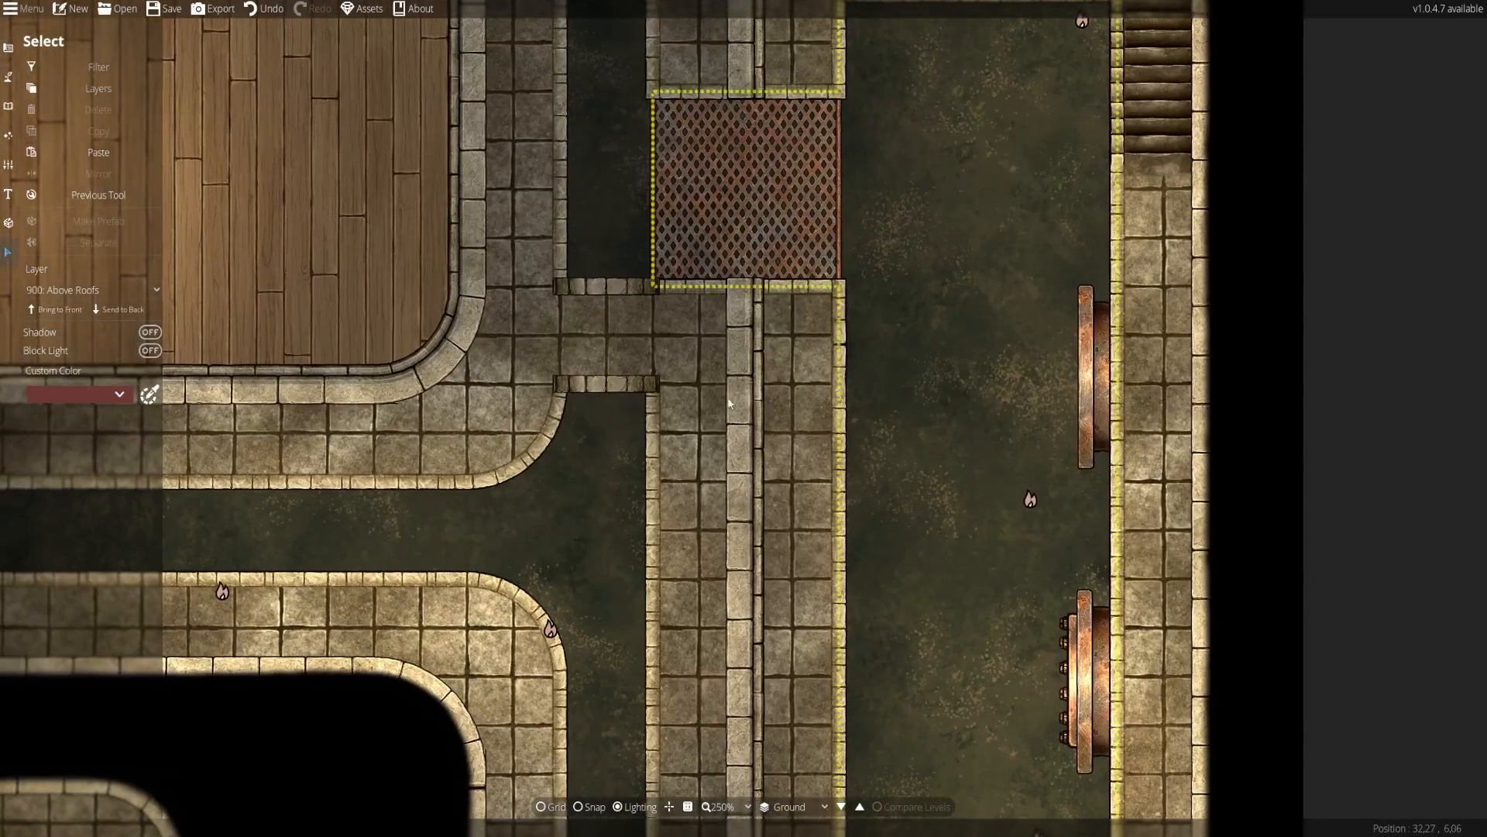
drag(563, 438, 703, 396)
drag(289, 364, 158, 64)
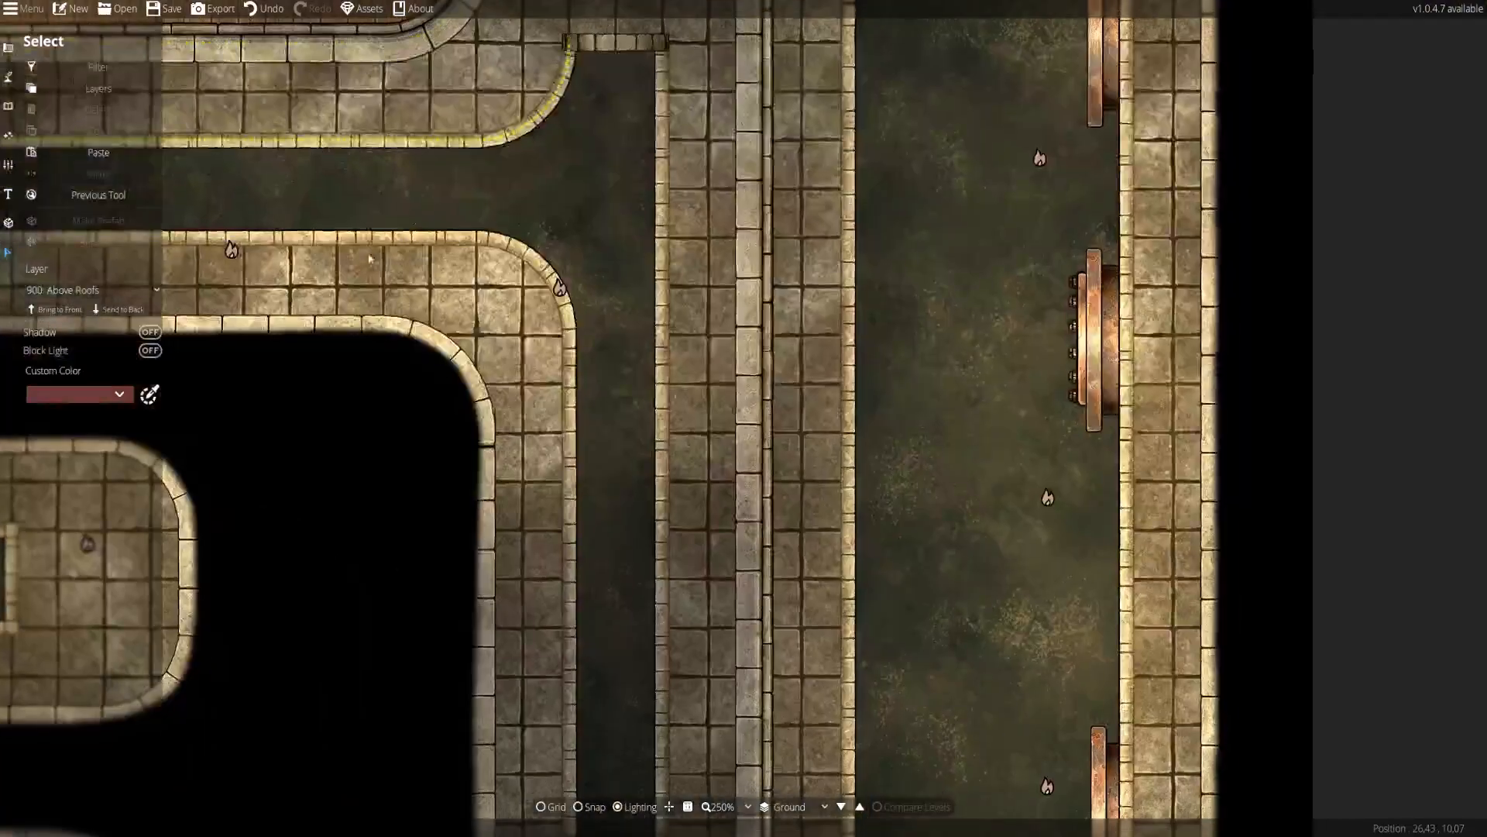
click(9, 223)
click(7, 193)
drag(965, 728, 396, 52)
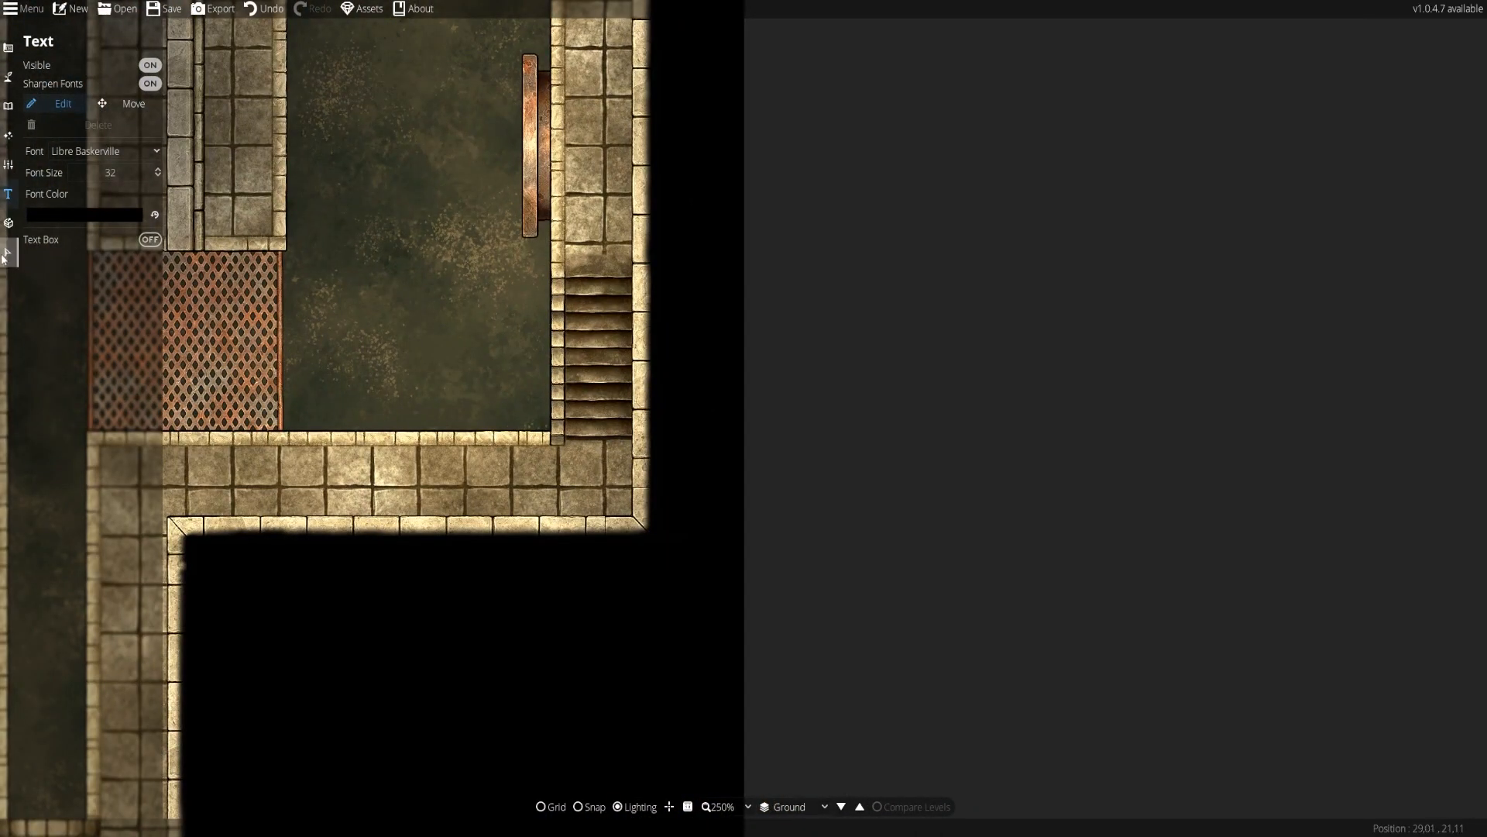
click(7, 251)
click(7, 164)
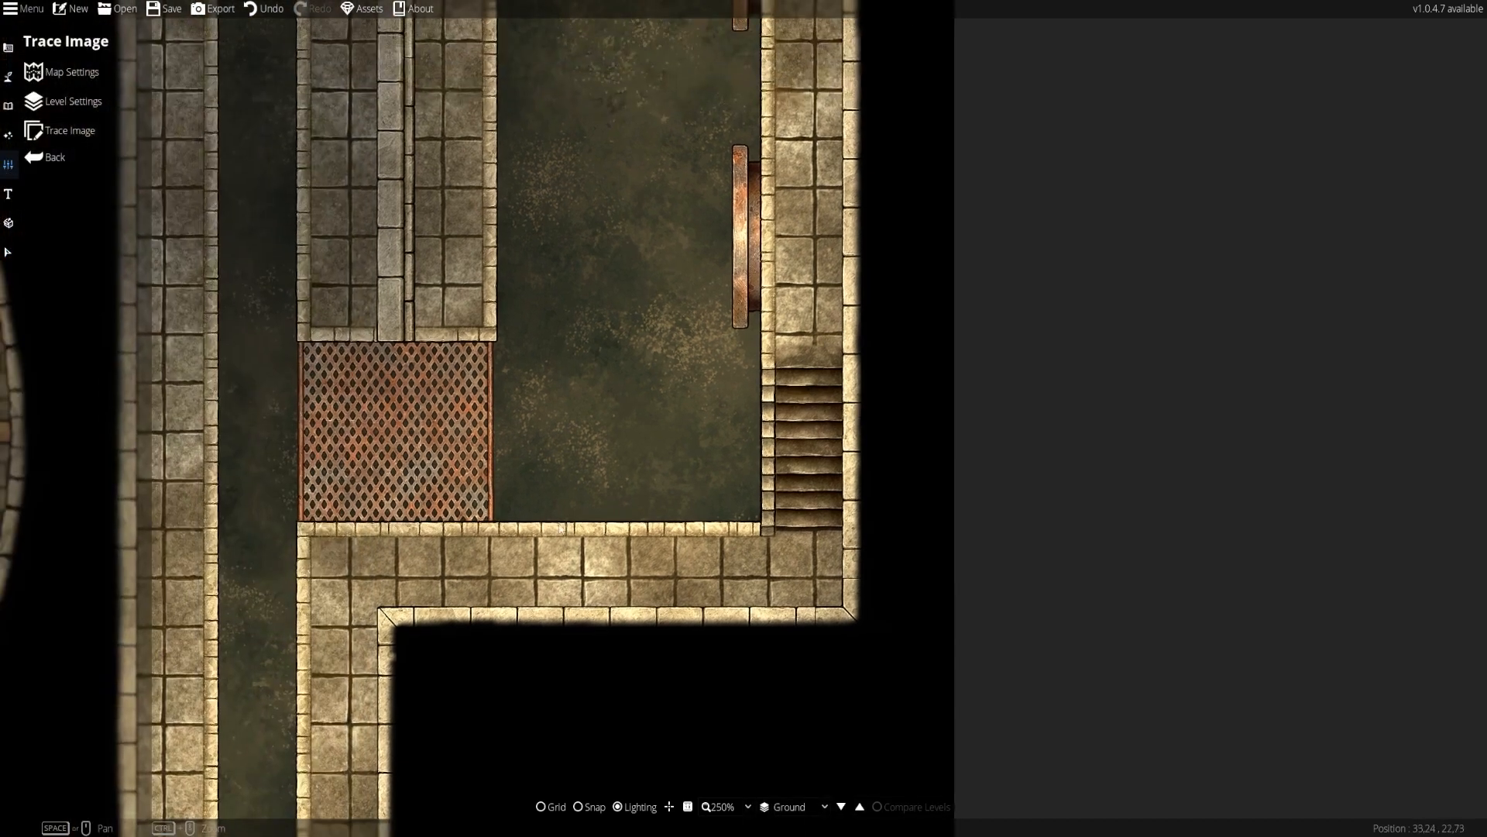
drag(561, 528, 840, 420)
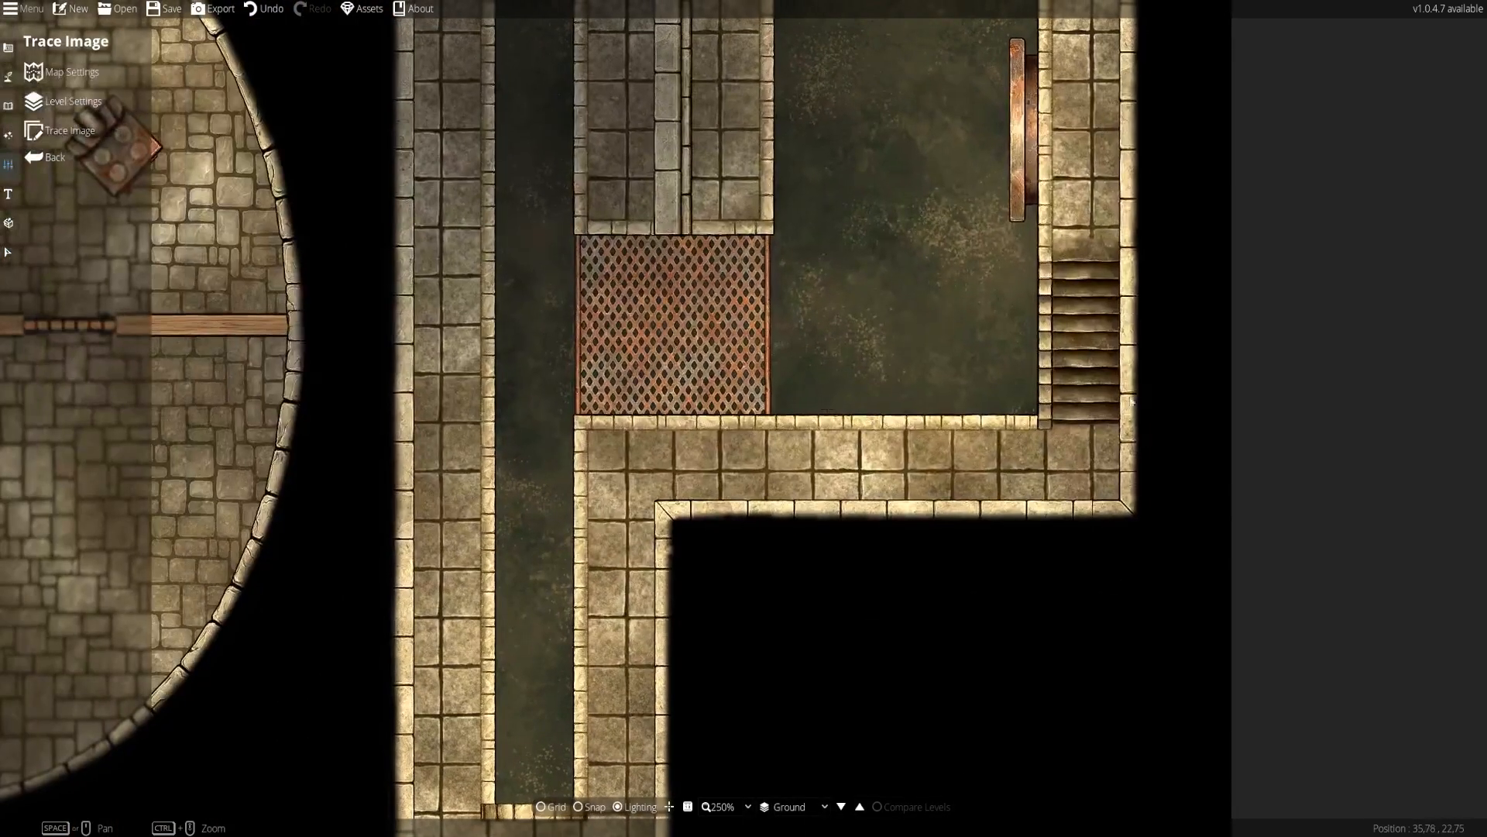
drag(1116, 412, 744, 459)
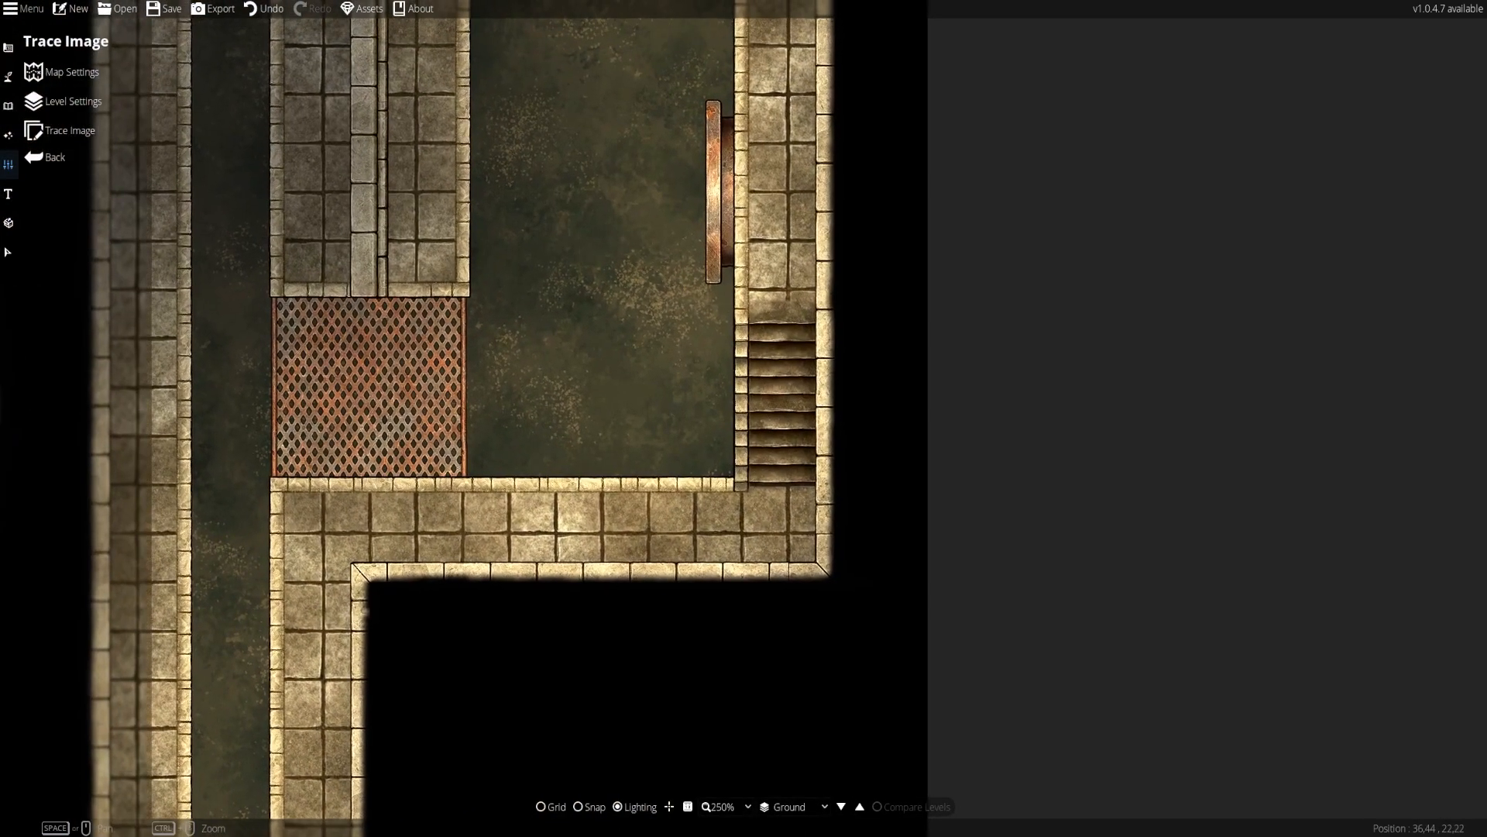
scroll(772, 477, up, 4)
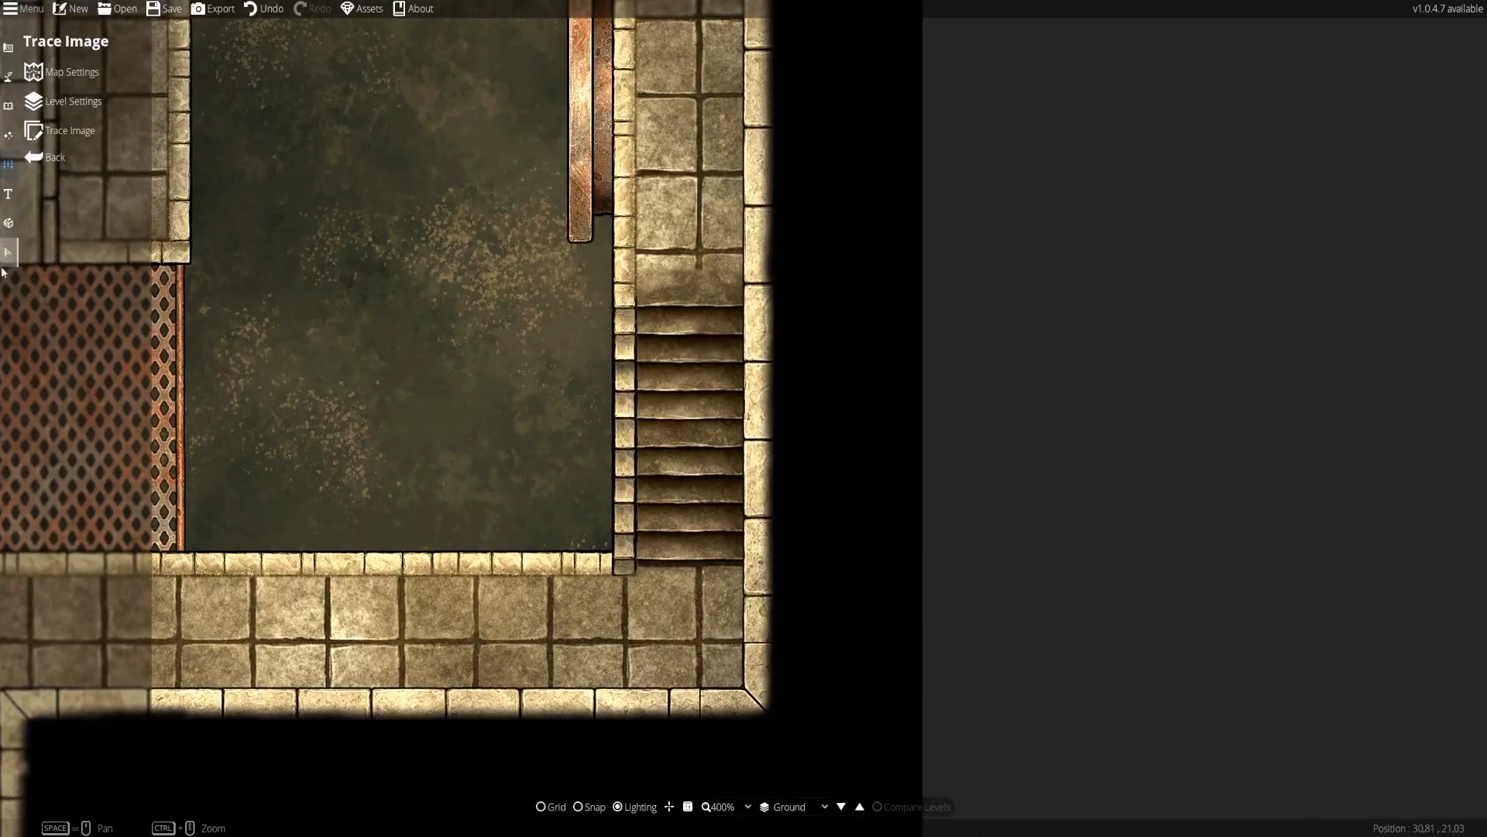
Try to shift the staircase at the canal's southeast corner slightly, and undo the move
click(7, 258)
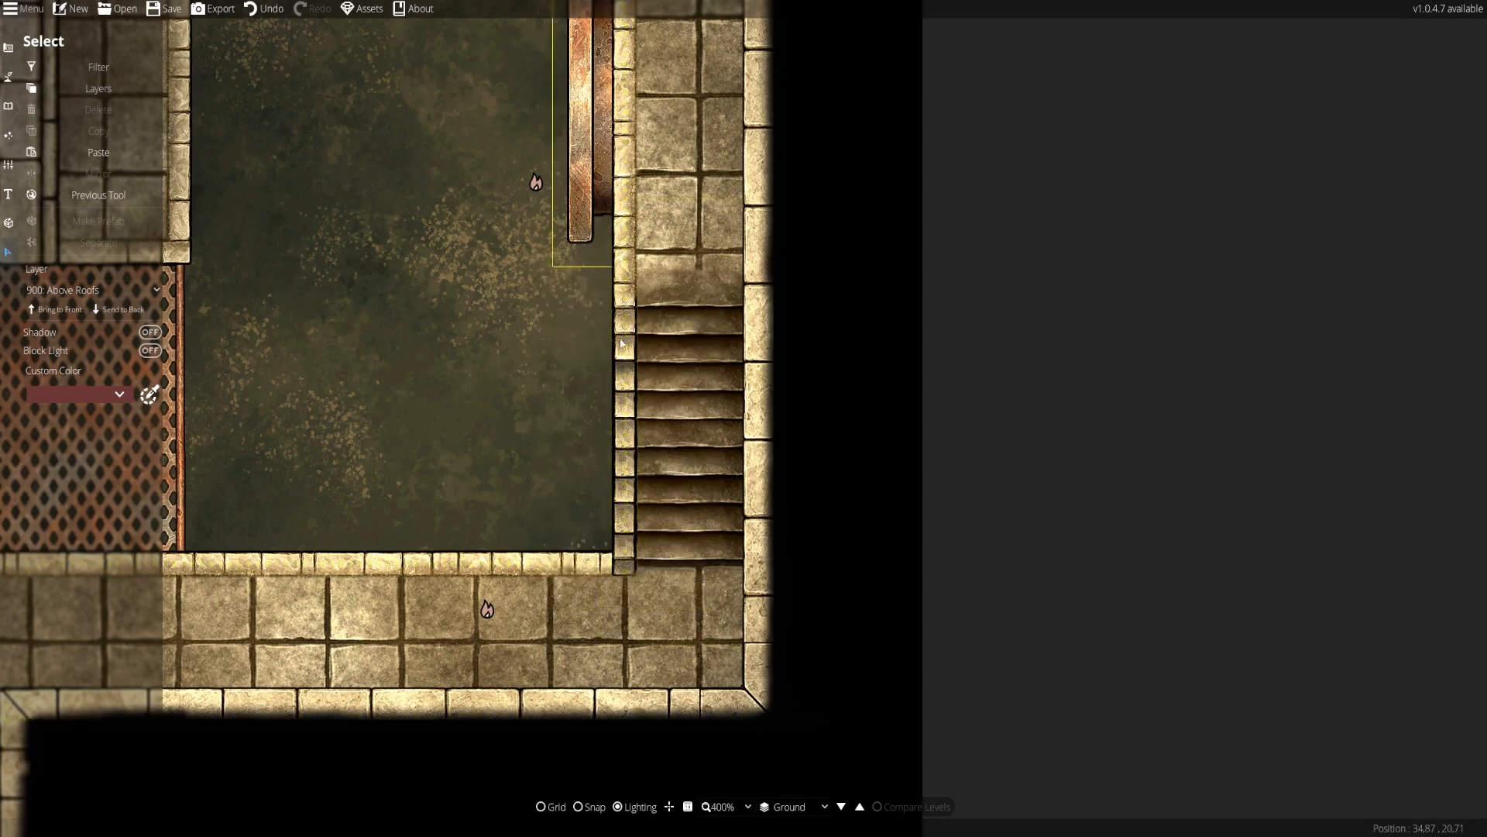
drag(702, 448, 698, 408)
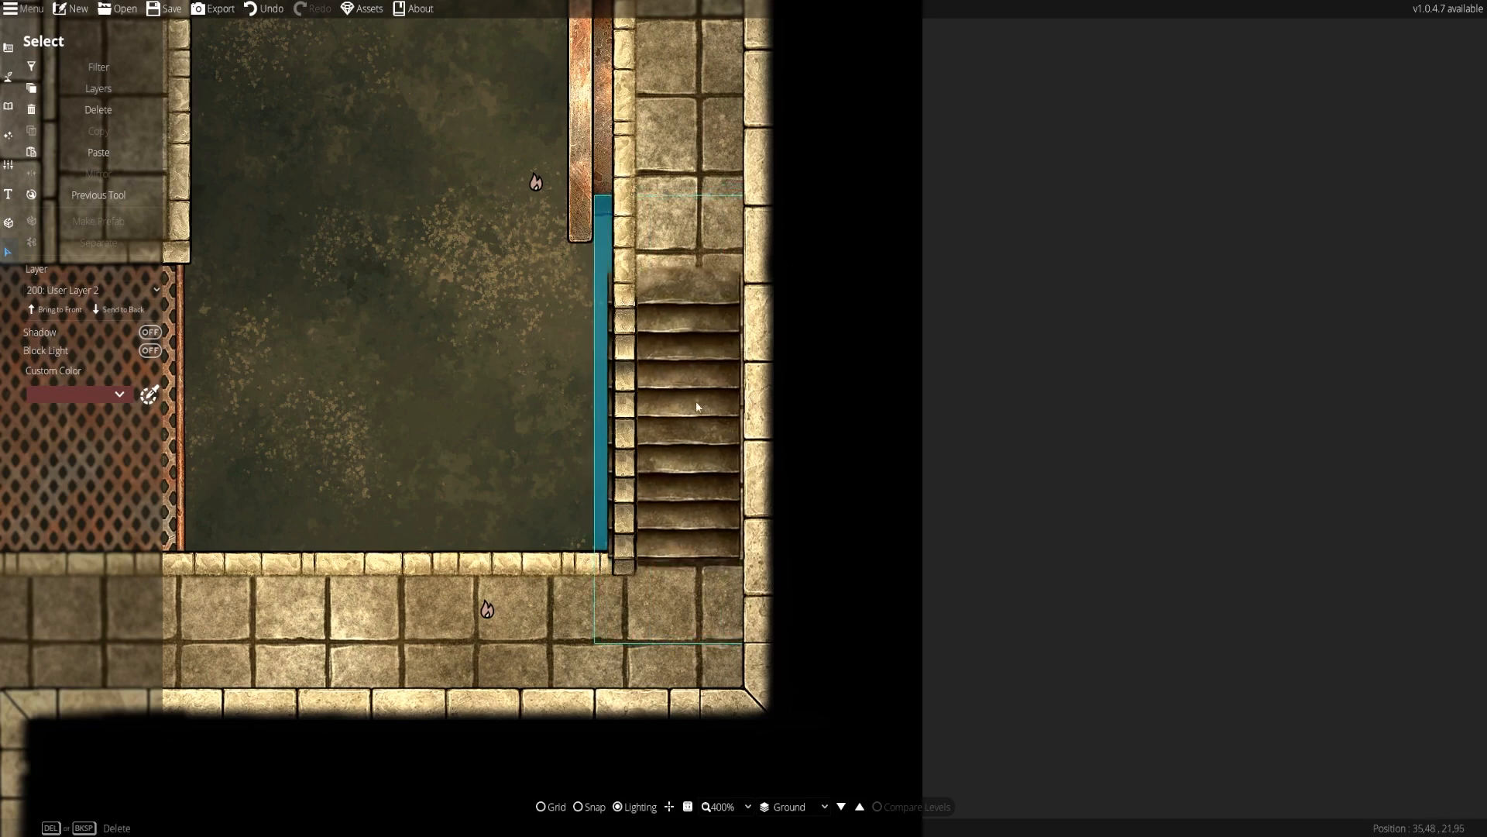
click(779, 412)
key(ctrl+z)
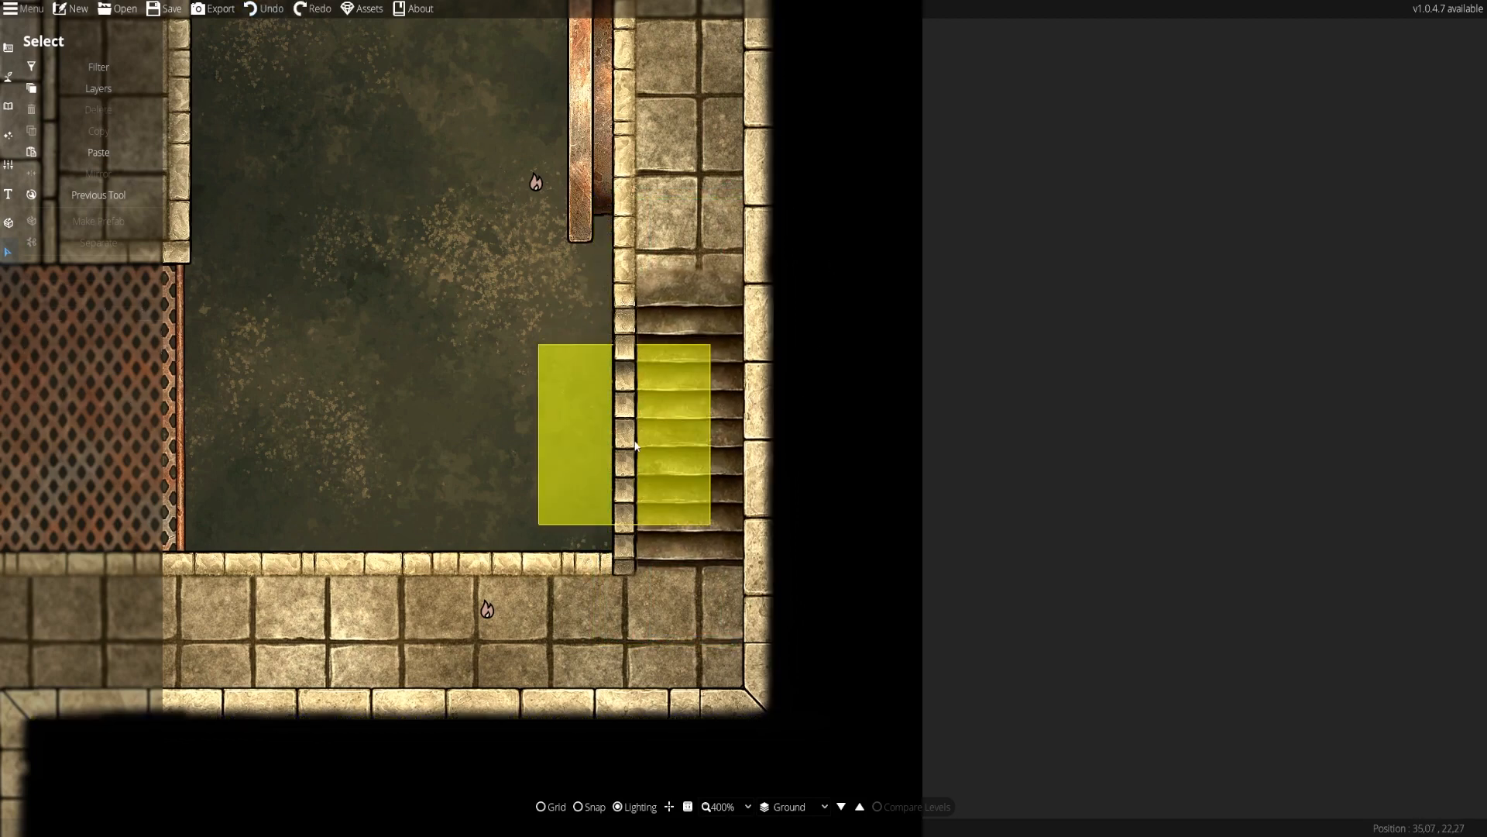
Try to pull the overlapping stone edge pieces off the southeastern staircase's border into the water, and undo the moves
drag(629, 426, 537, 436)
drag(630, 426, 555, 431)
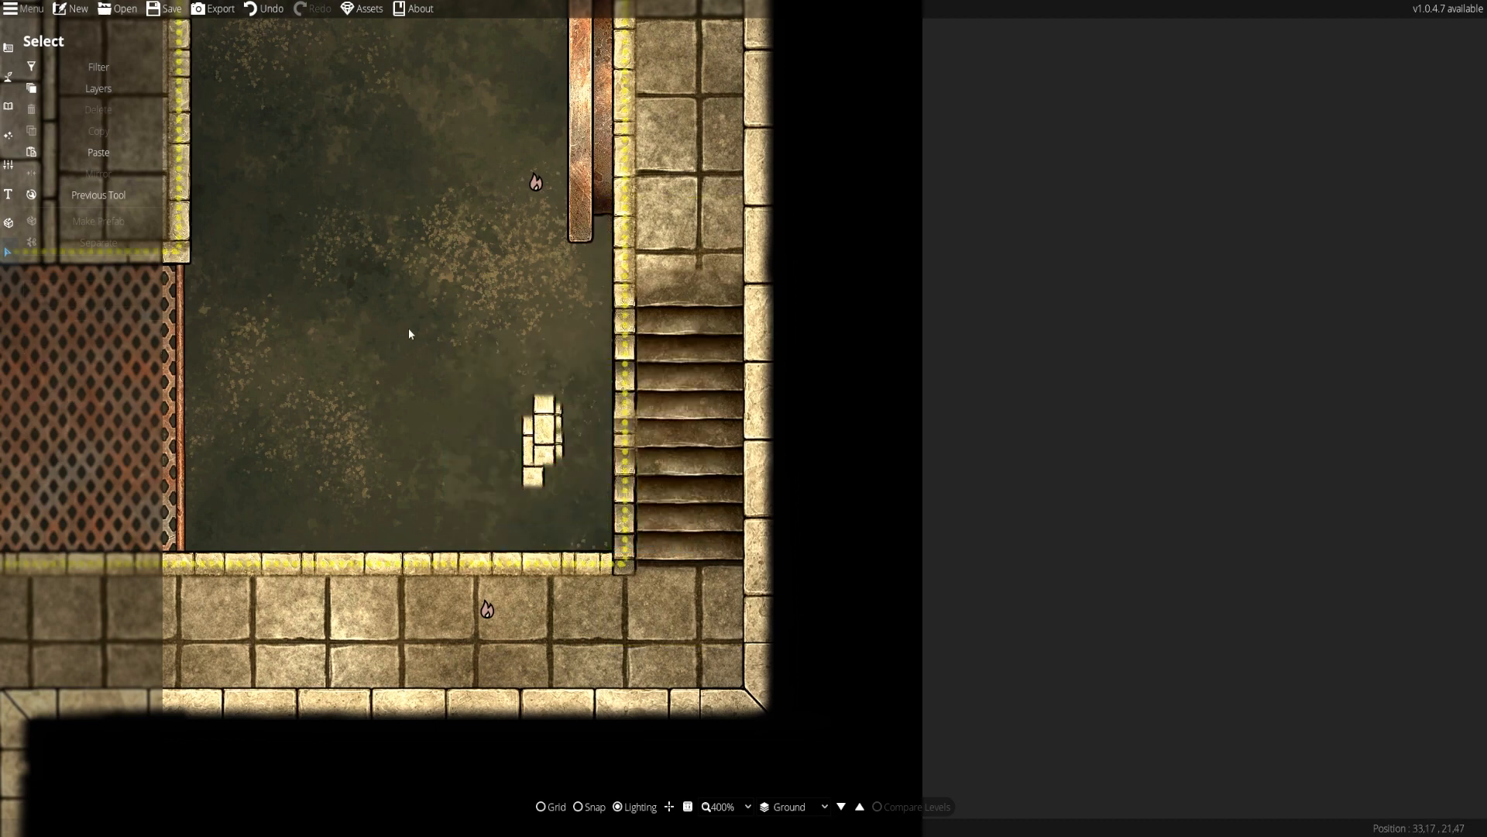
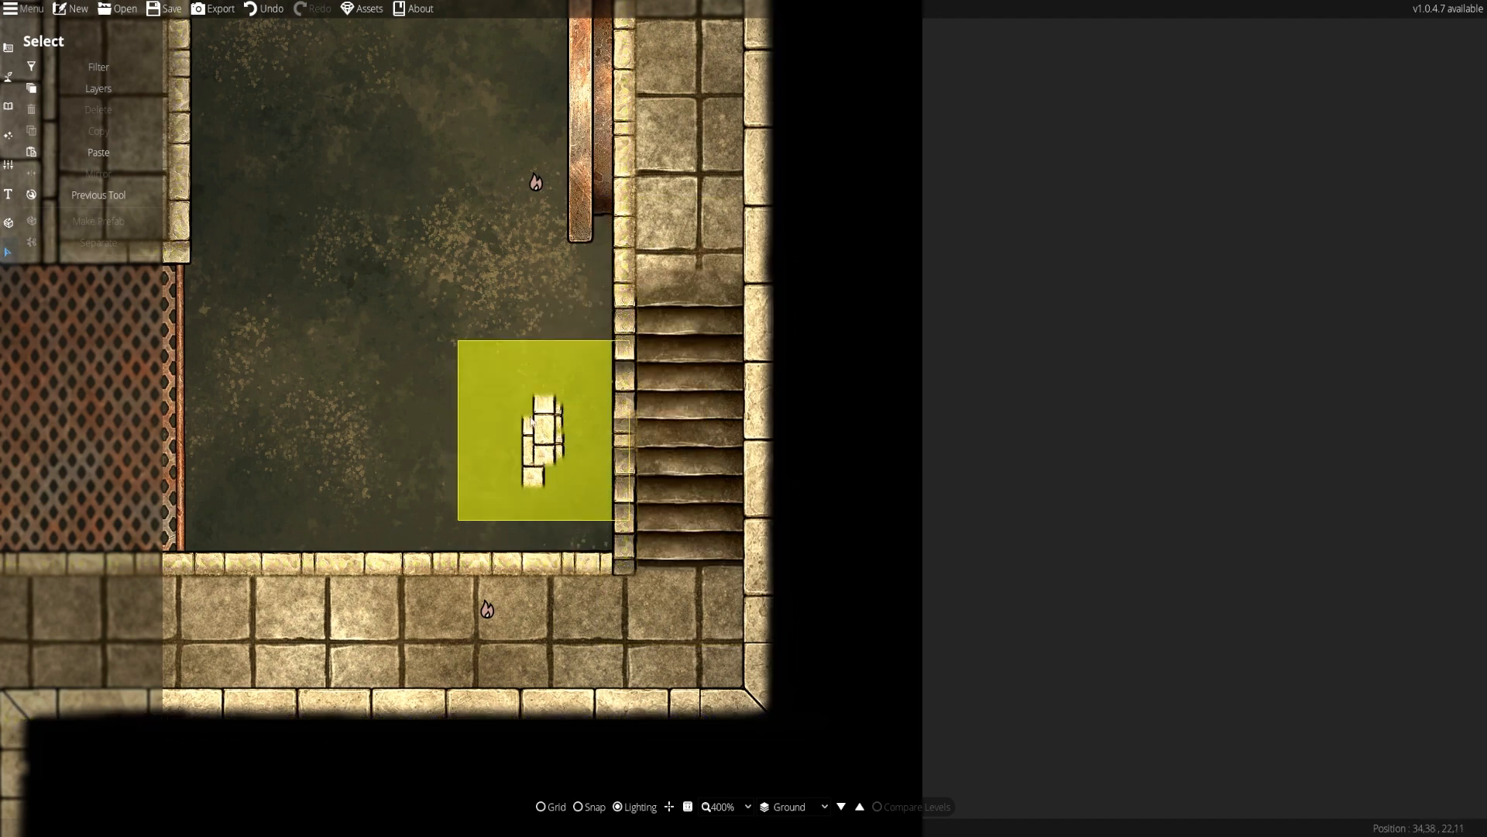
key(ctrl+z)
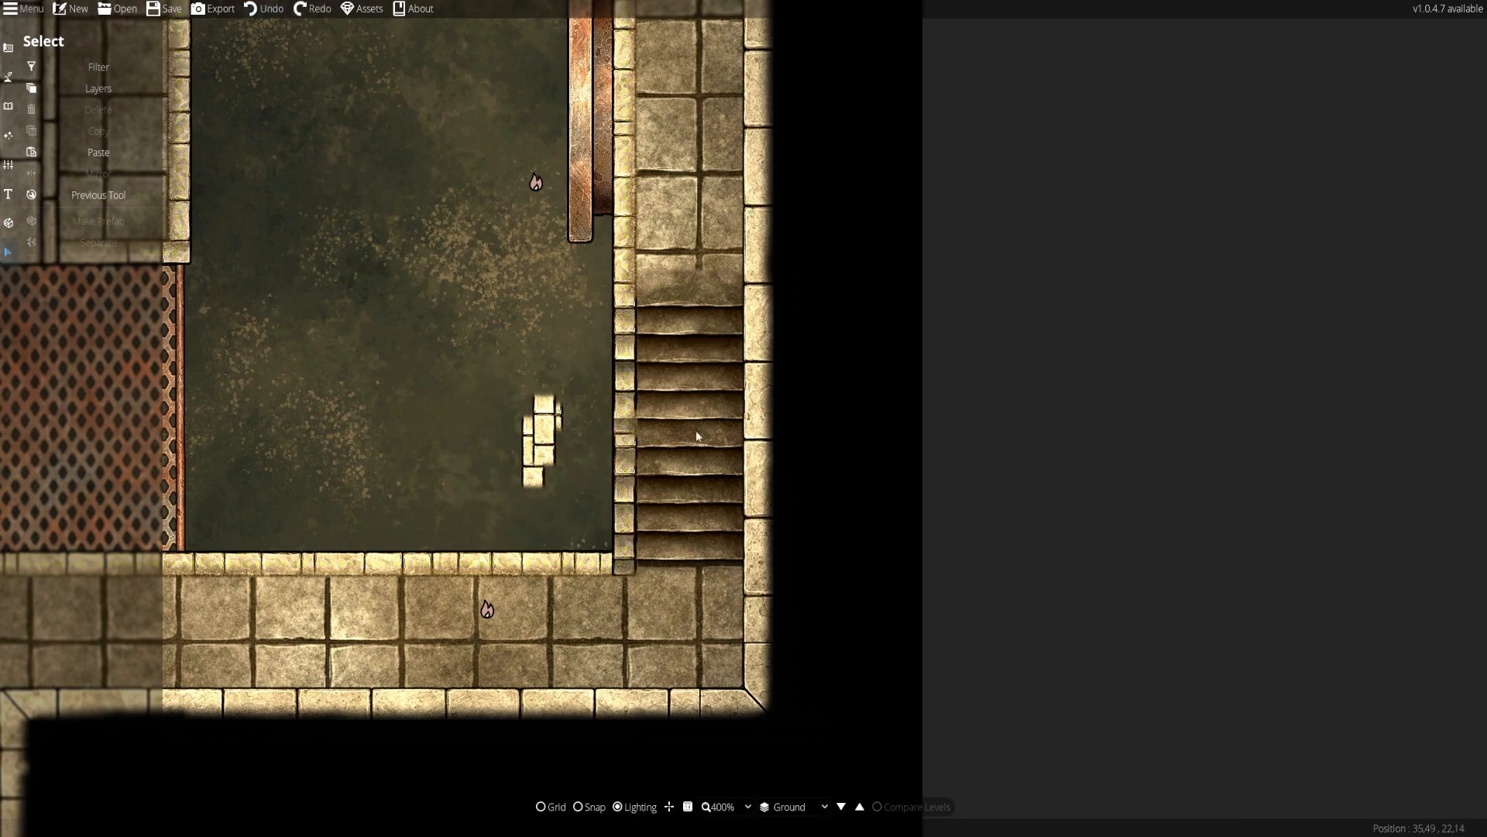
click(608, 419)
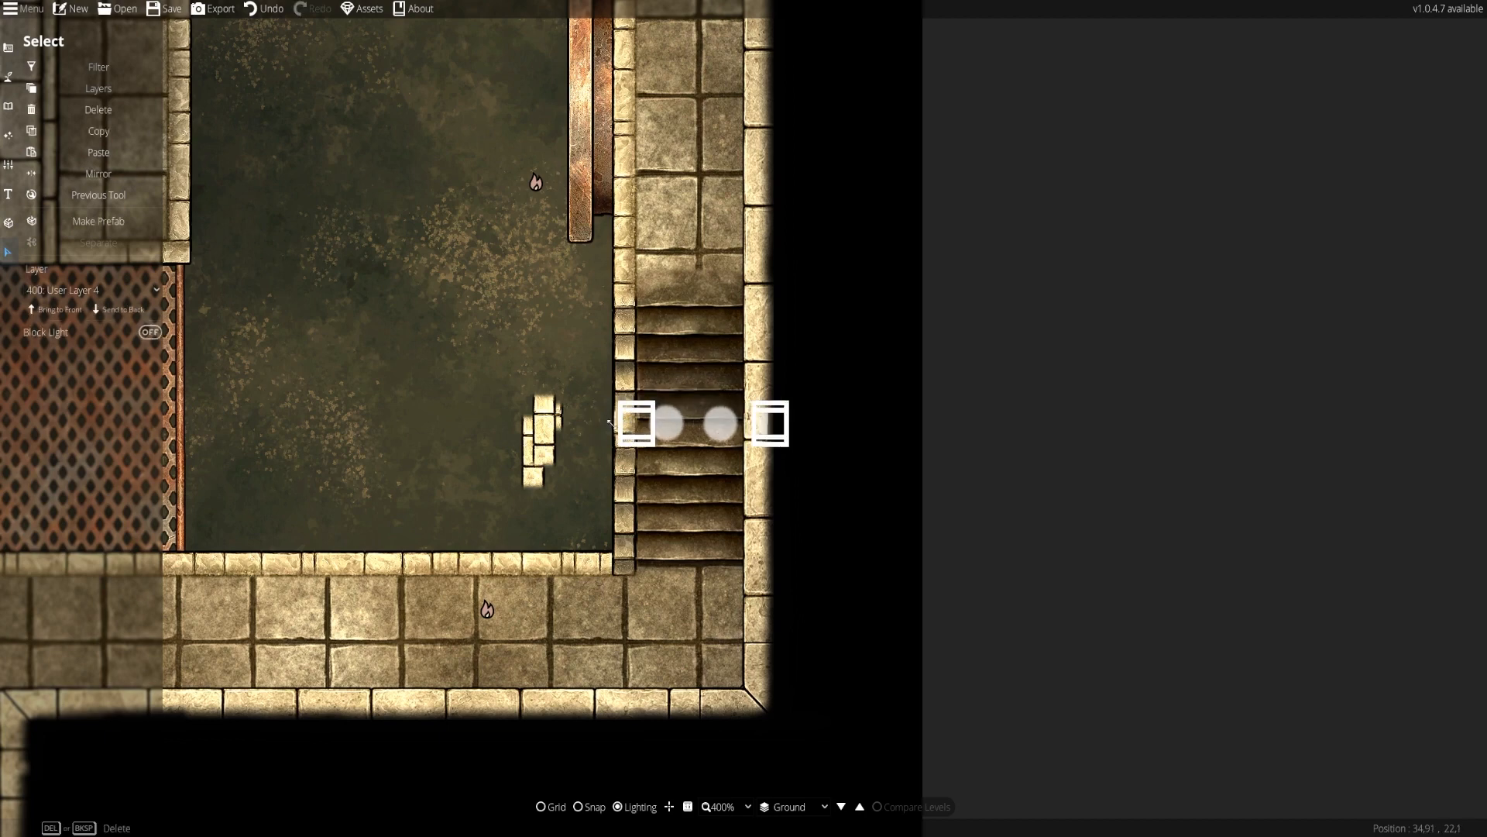
drag(737, 410, 405, 414)
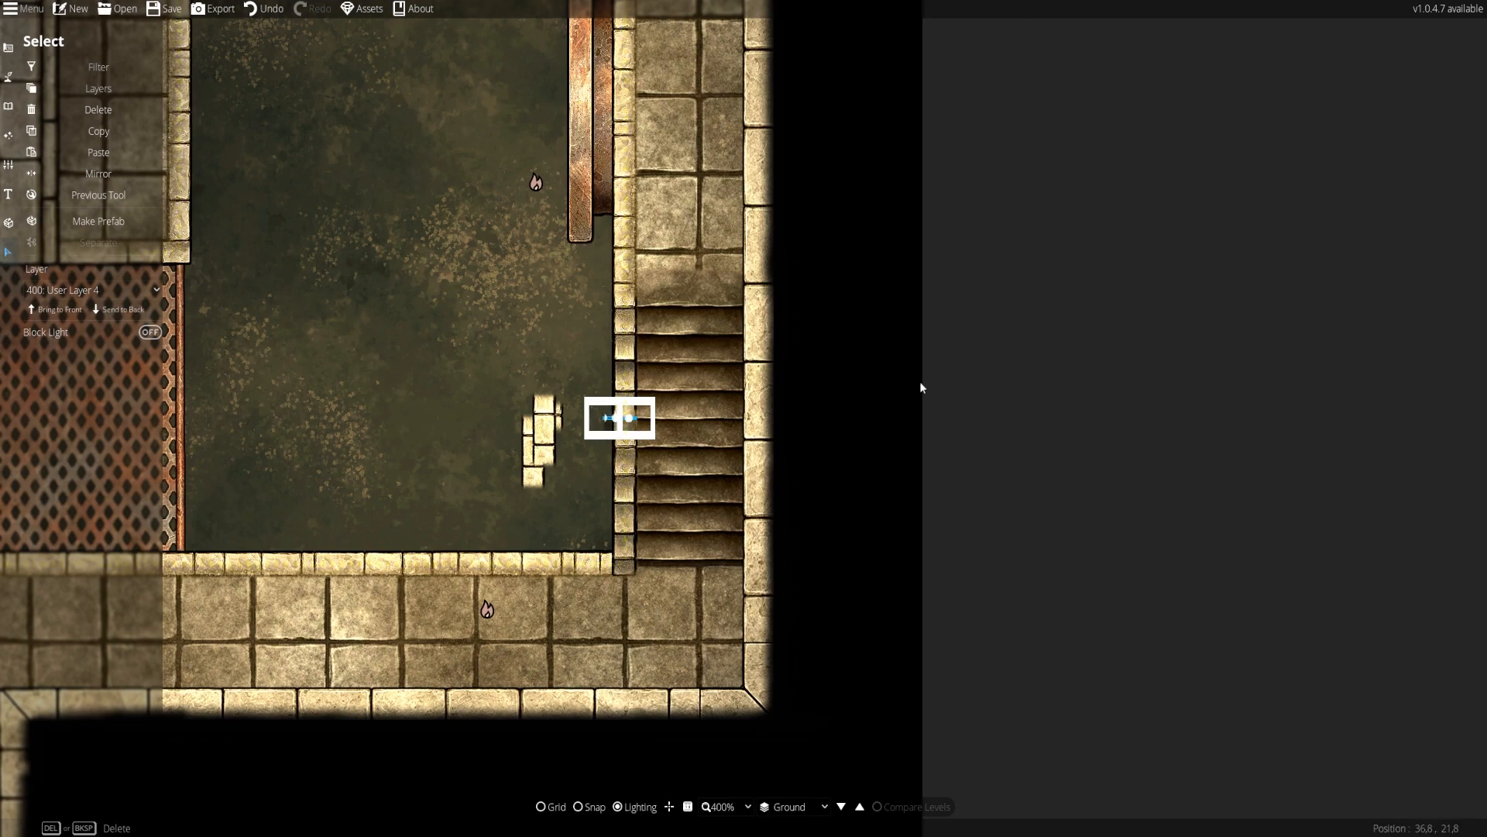
key(ctrl+z)
key(ctrl+z)
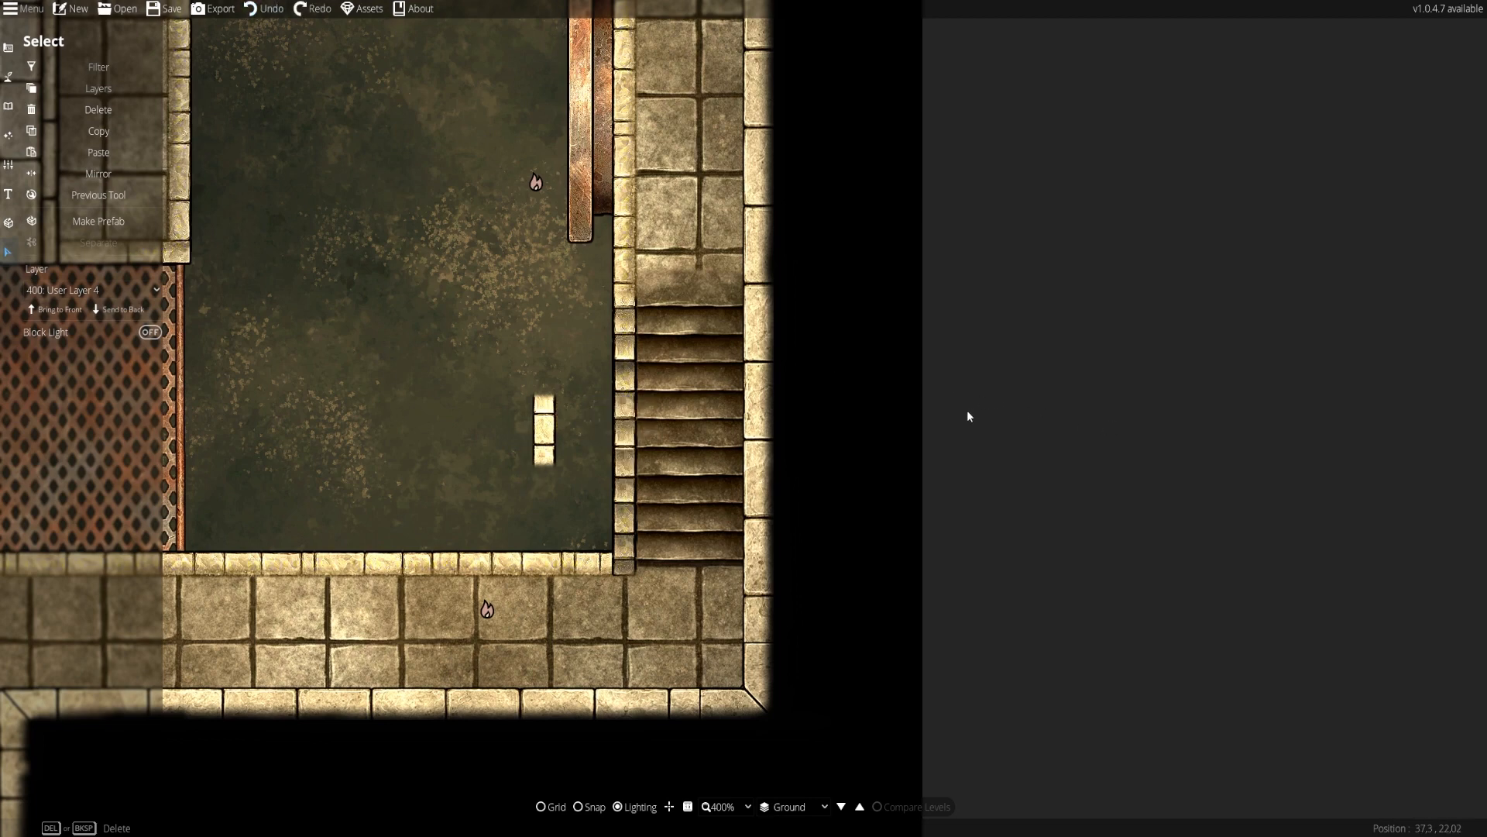
key(ctrl+z)
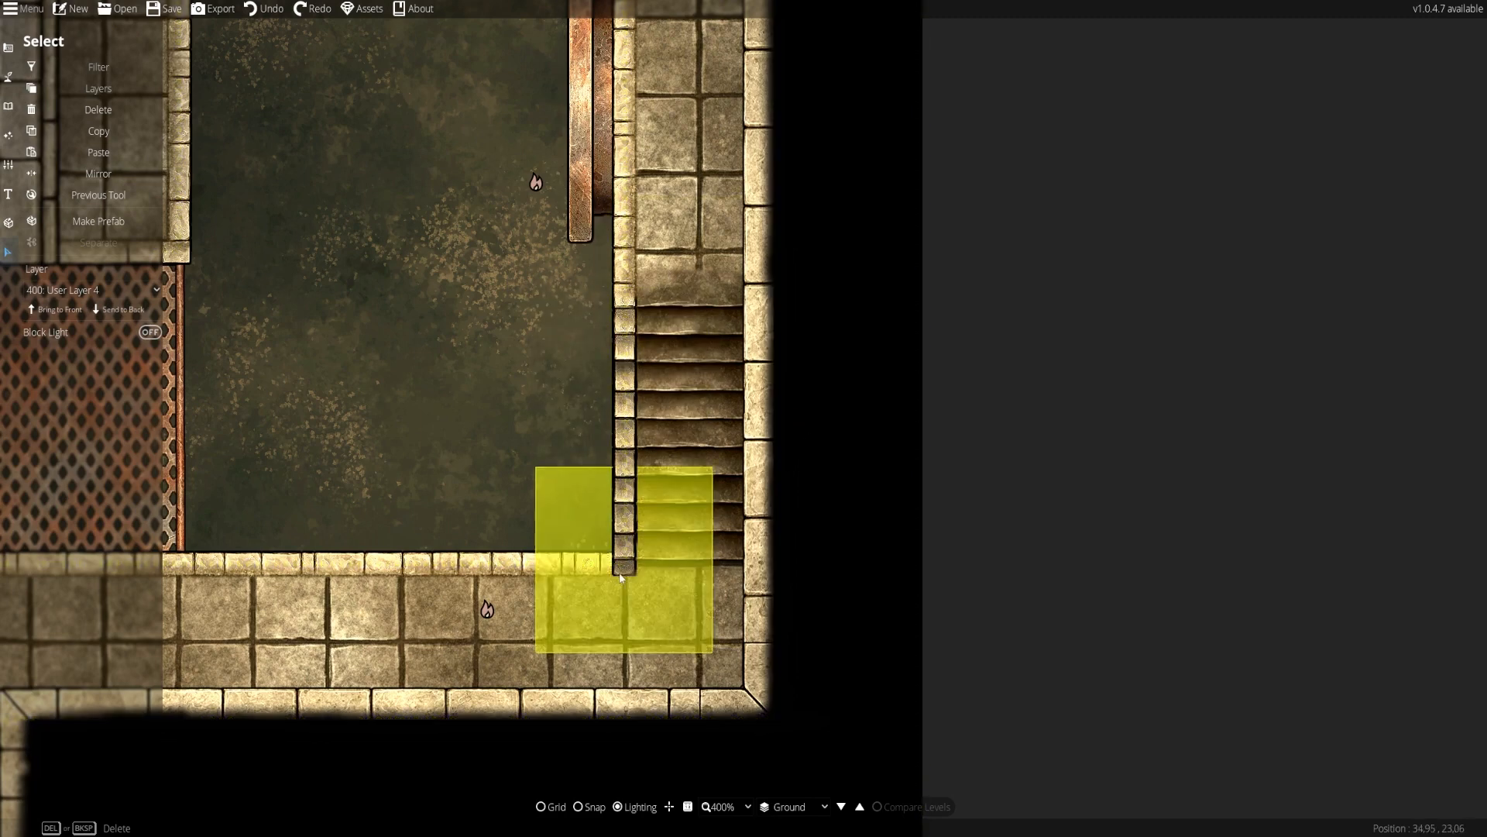
Delete the overlapping stone edge pieces beside the southeastern staircase and undo the last unwanted change
mouse_move(629, 583)
mouse_down()
mouse_move(534, 534)
mouse_move(542, 488)
mouse_move(552, 564)
mouse_move(629, 578)
mouse_up()
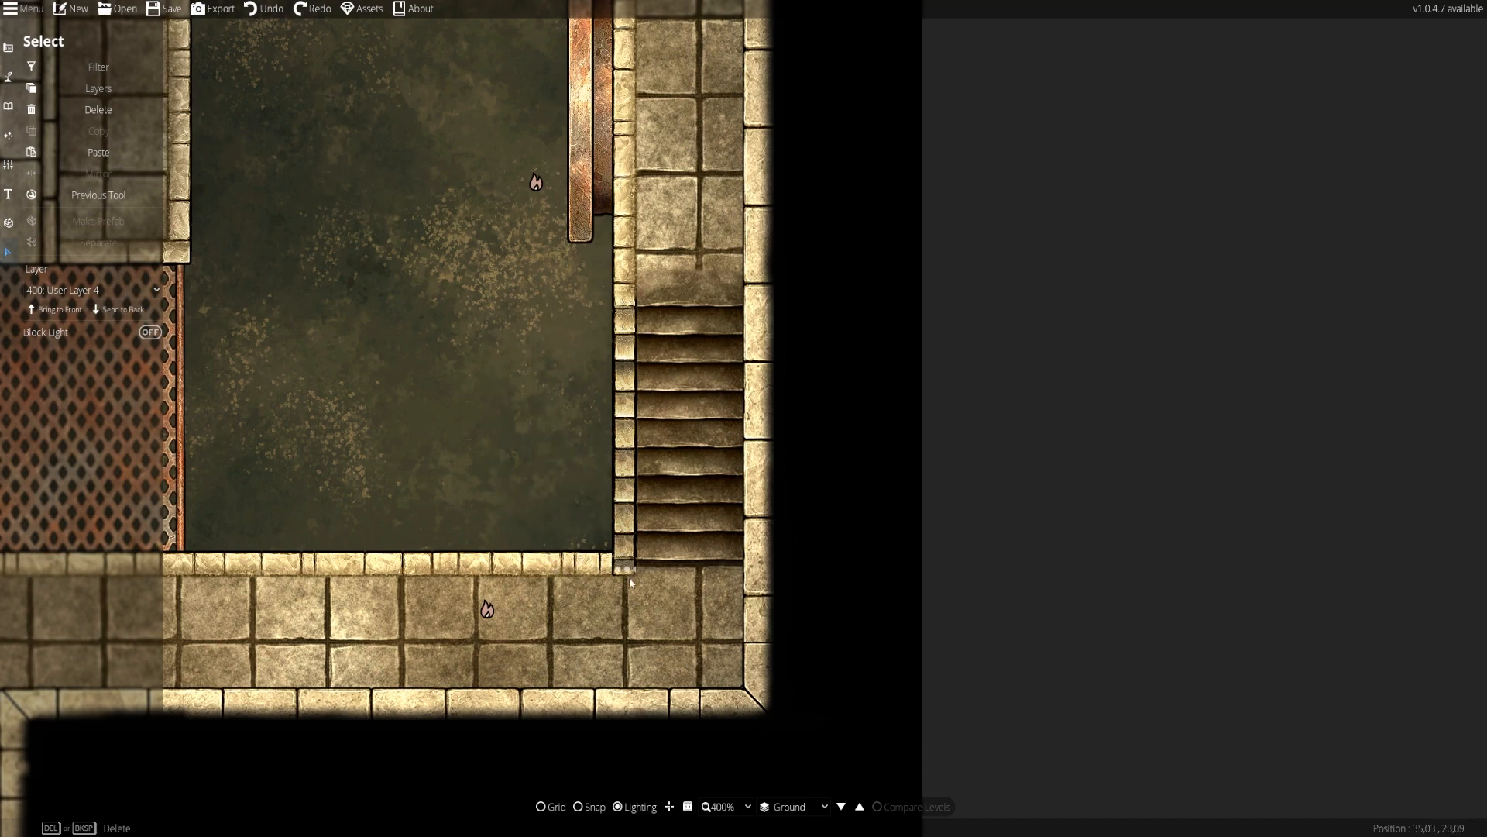
key(Delete)
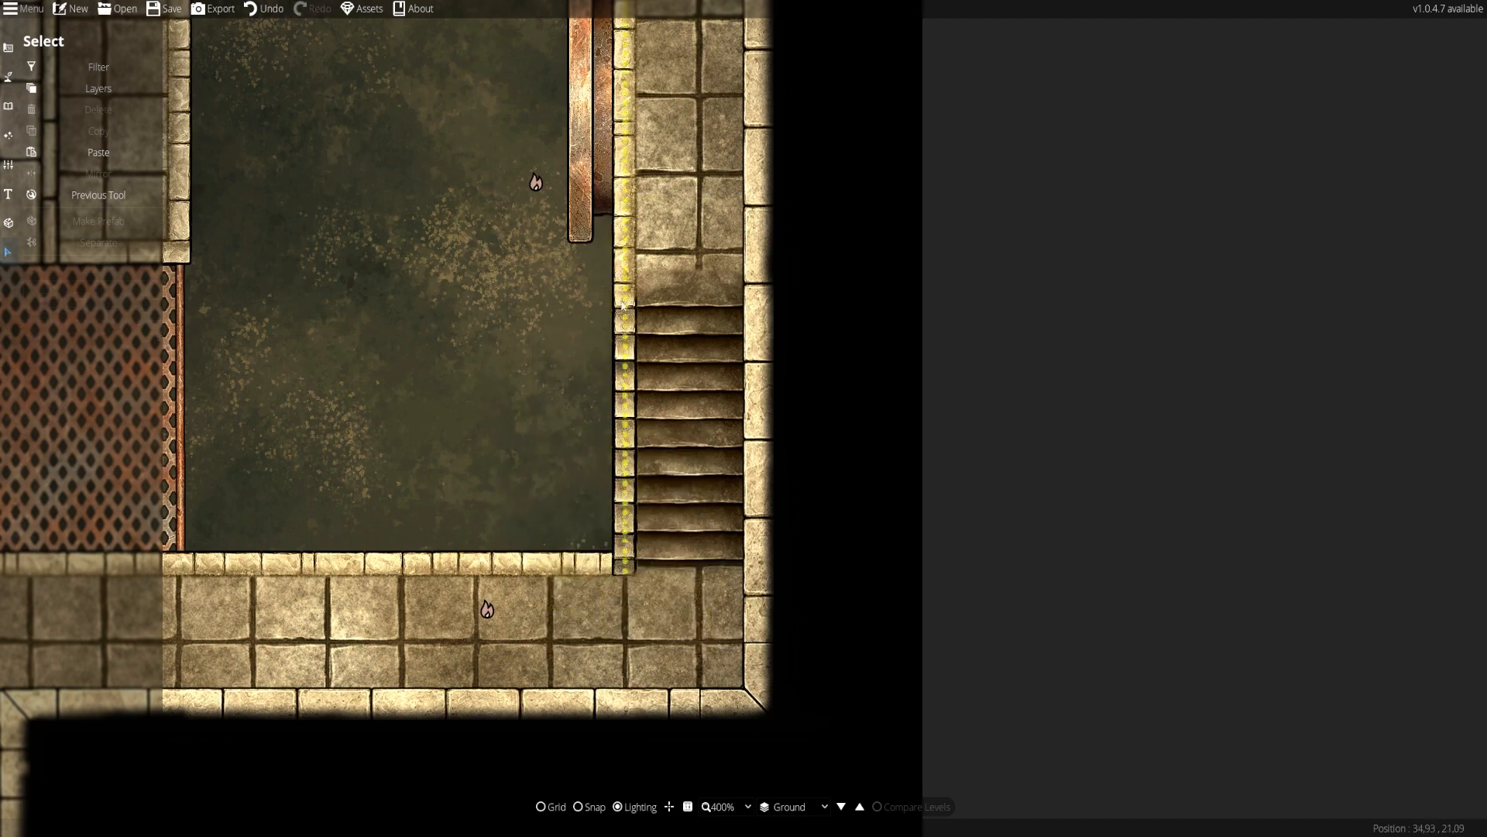
click(628, 593)
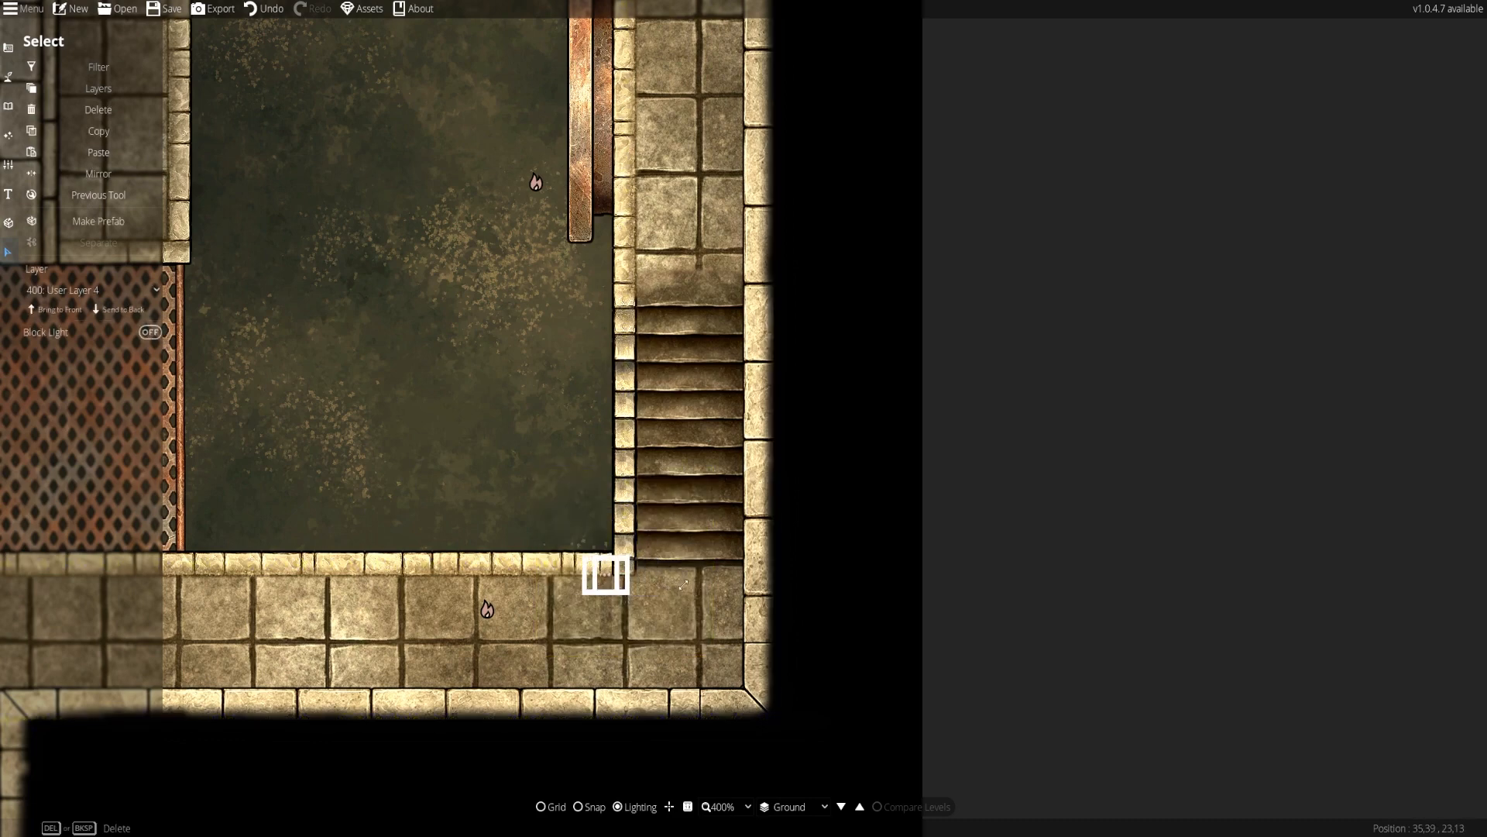
key(ctrl+z)
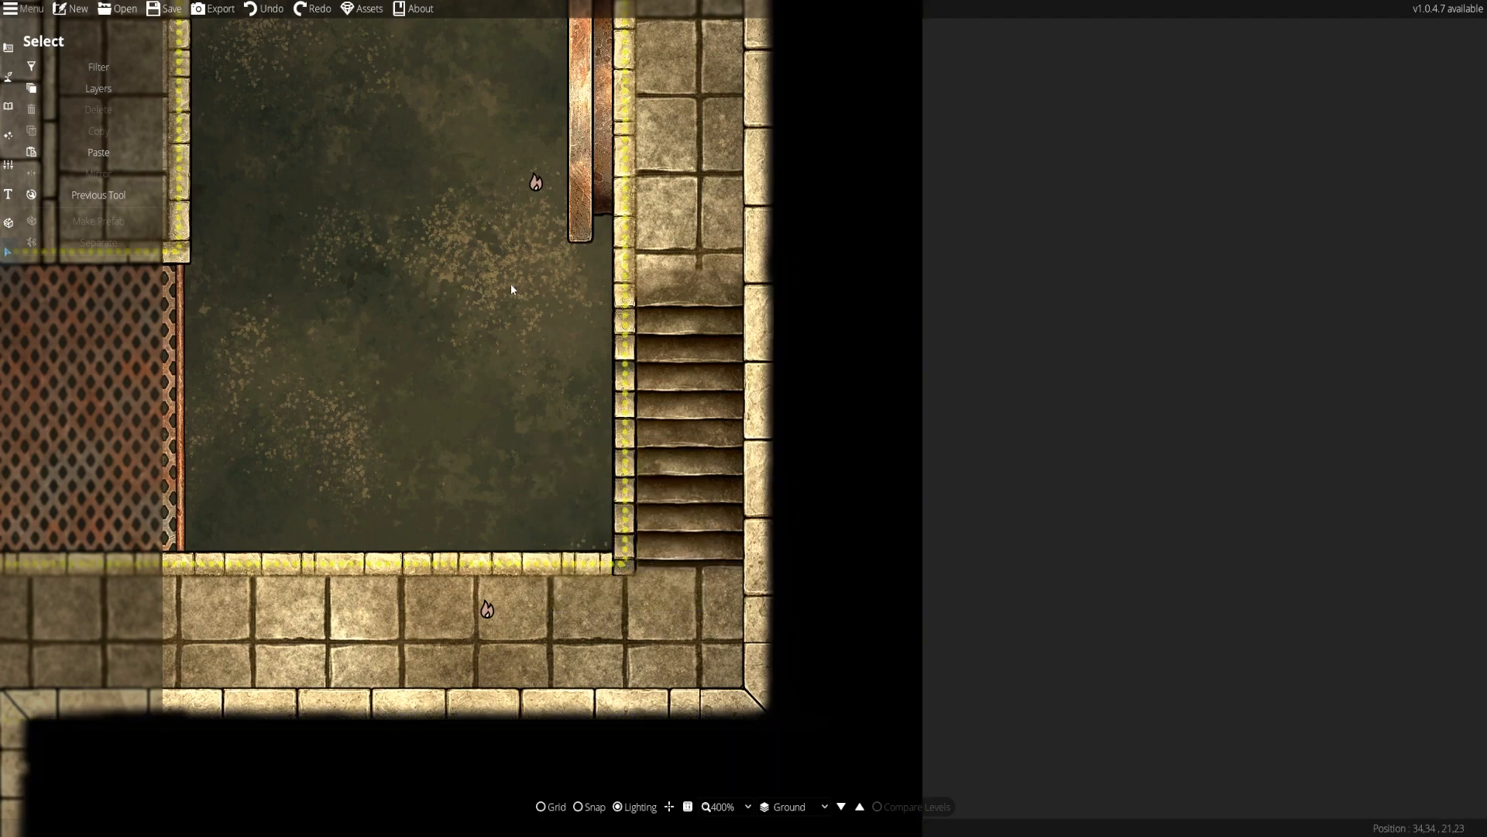
Examine the eastern canal northward, from the wall pipes to the upper staircase, grate and footbridge, with light markers hidden
scroll(531, 284, down, 3)
drag(547, 200, 646, 587)
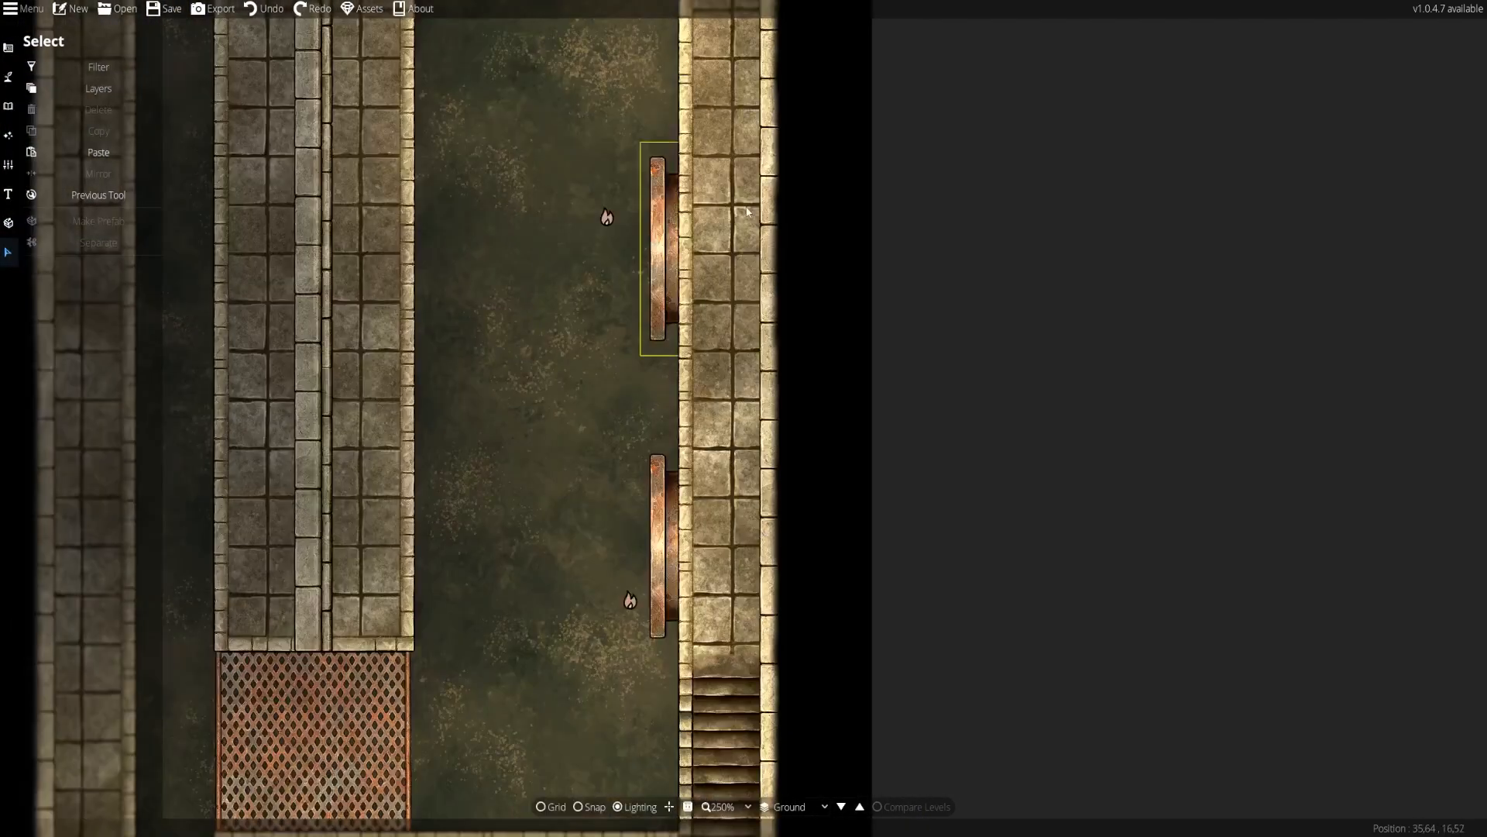
click(8, 222)
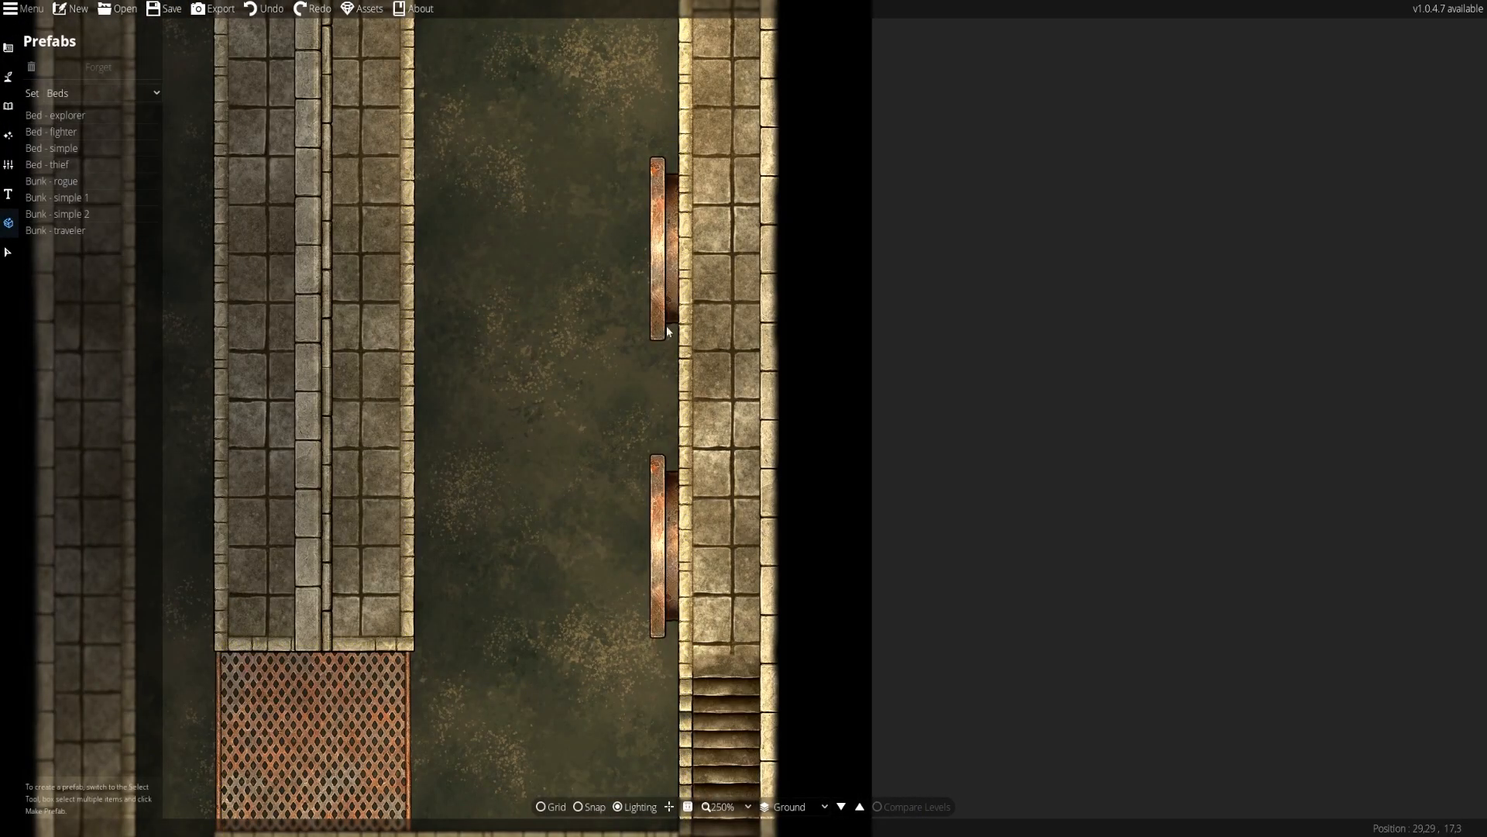
drag(612, 217, 557, 210)
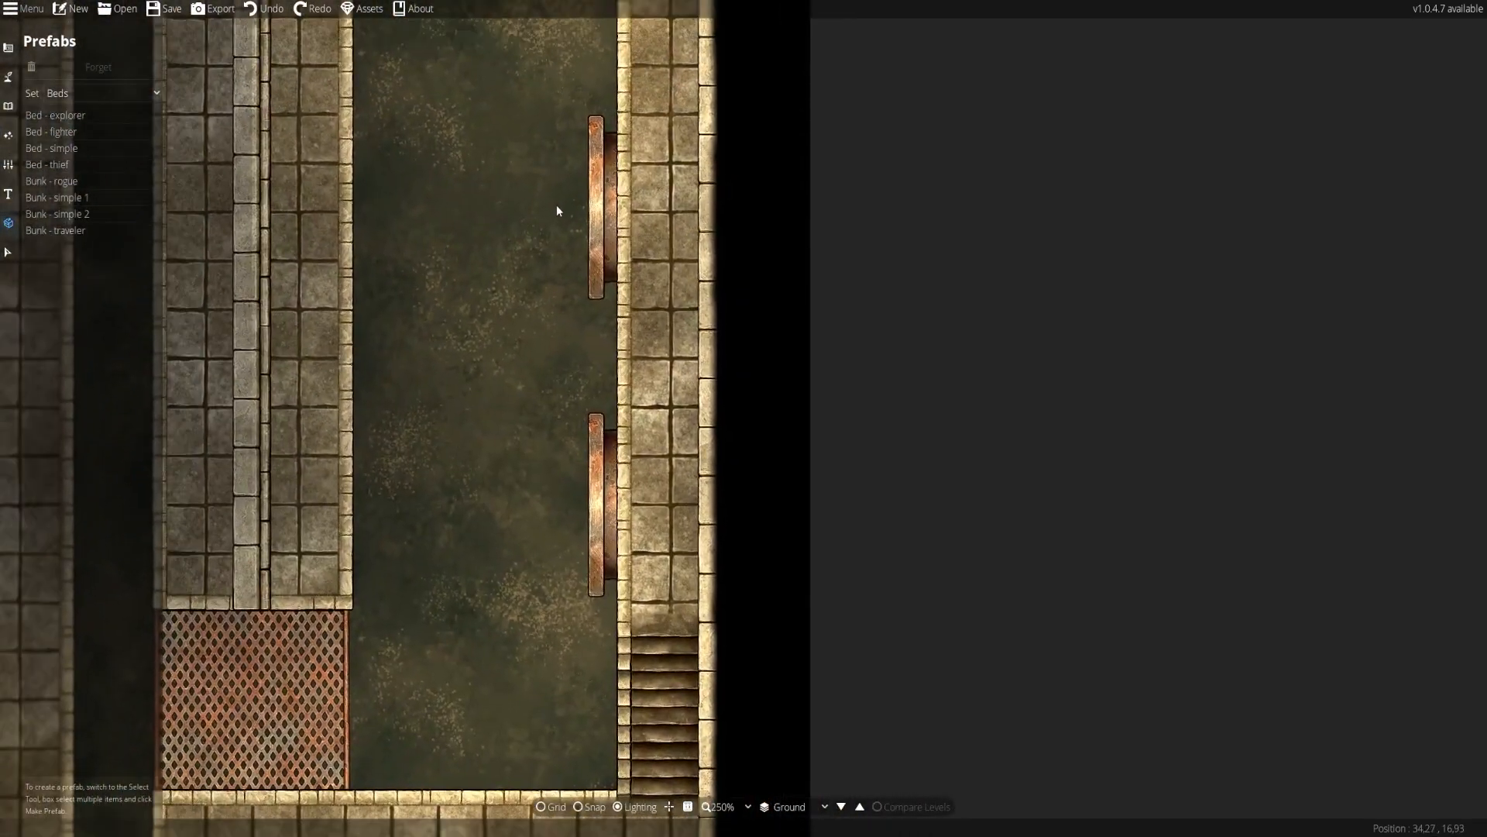
click(8, 193)
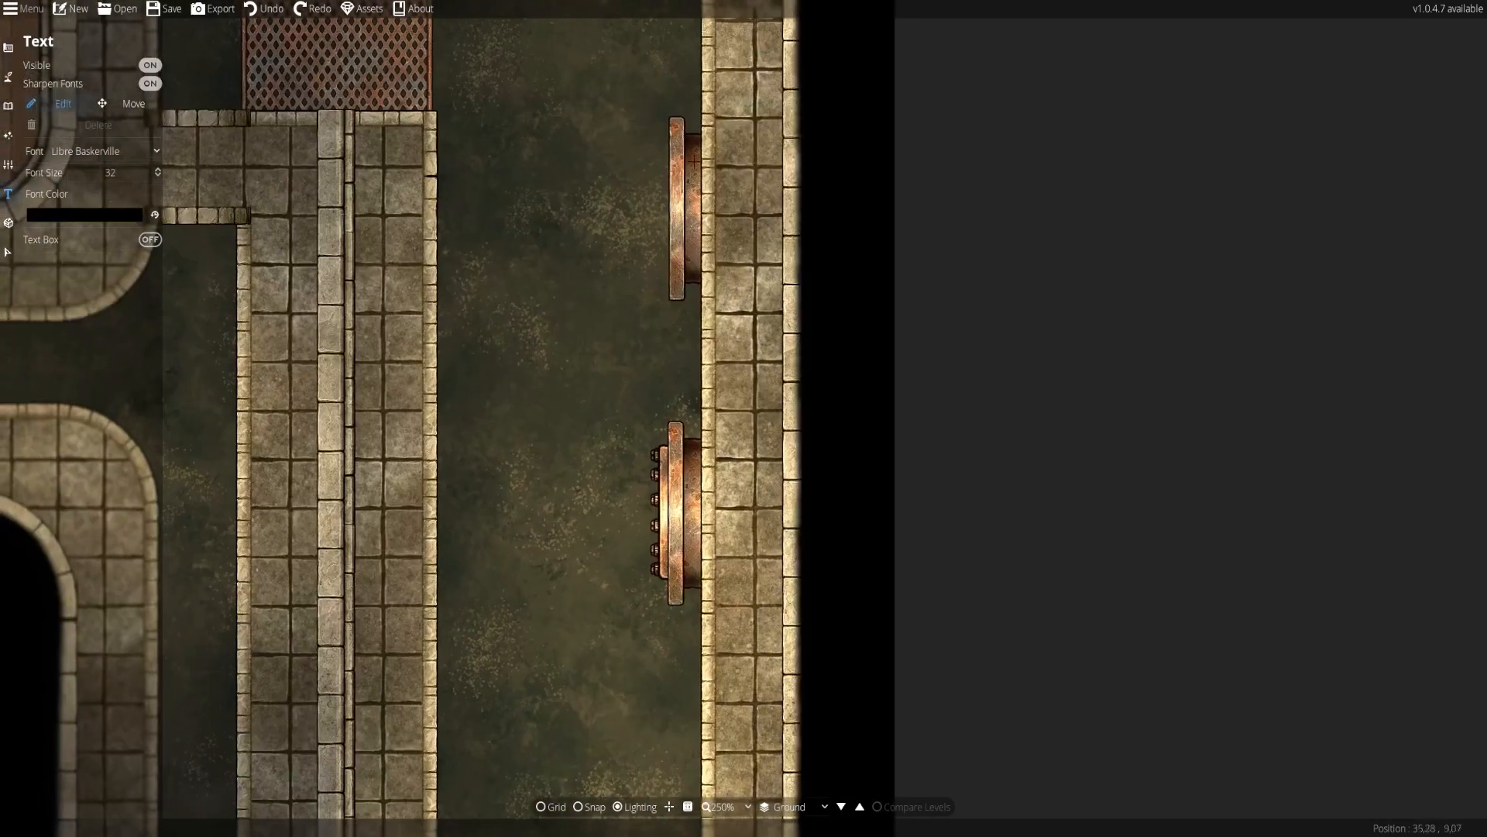
drag(694, 161, 745, 543)
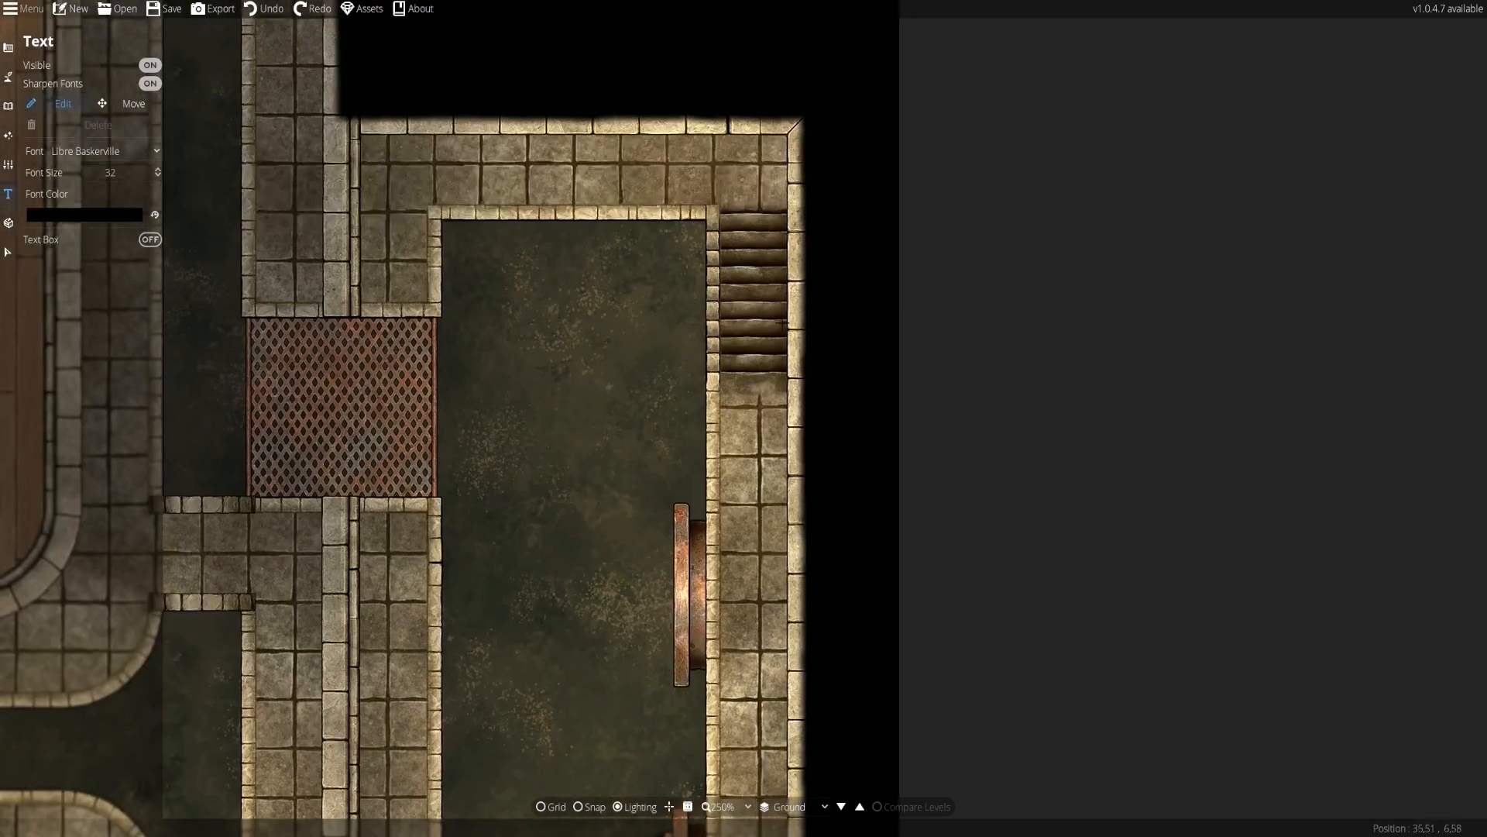
drag(383, 352, 577, 394)
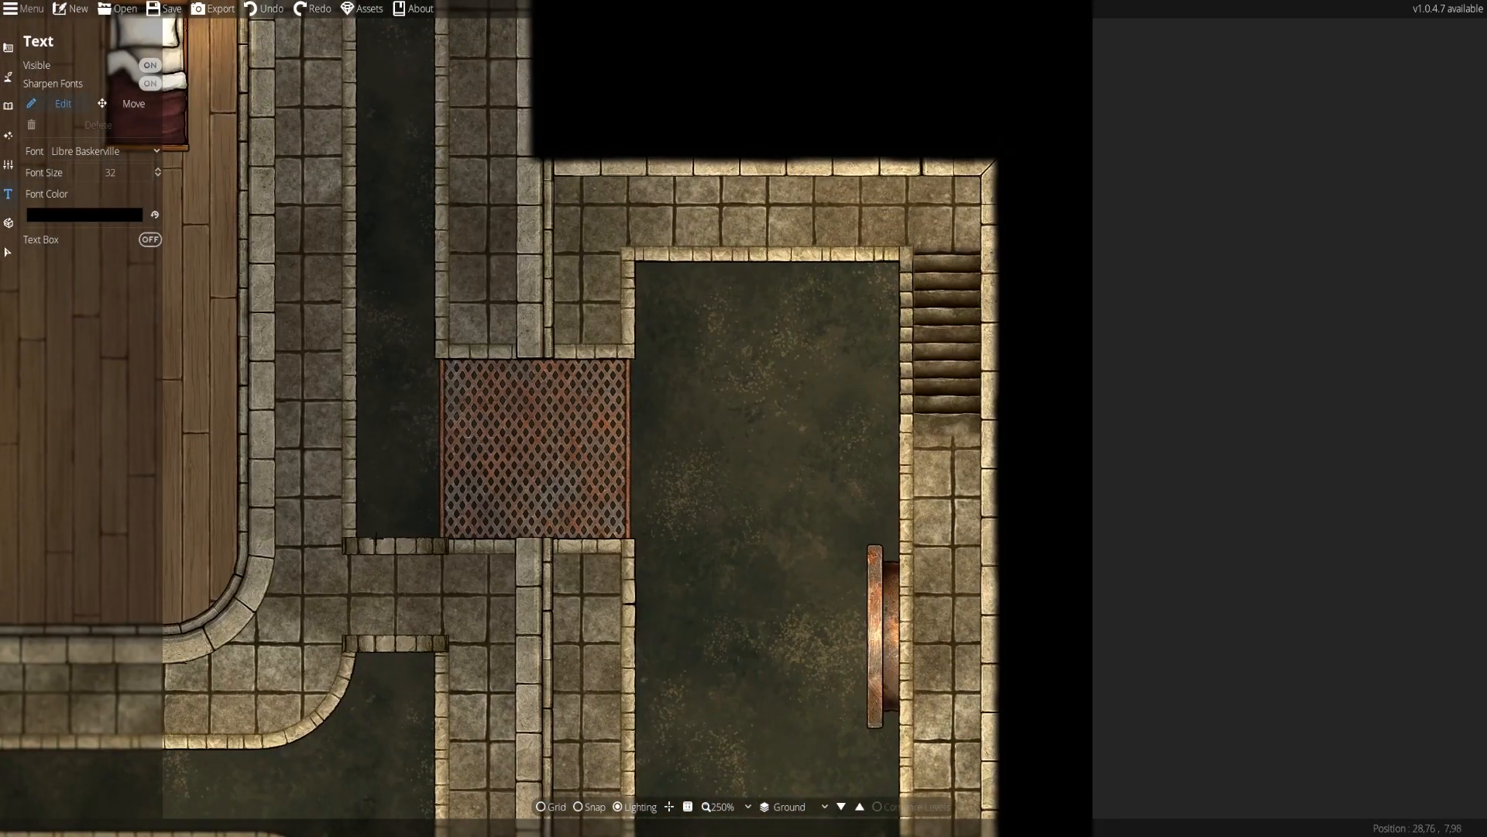
drag(371, 580, 631, 367)
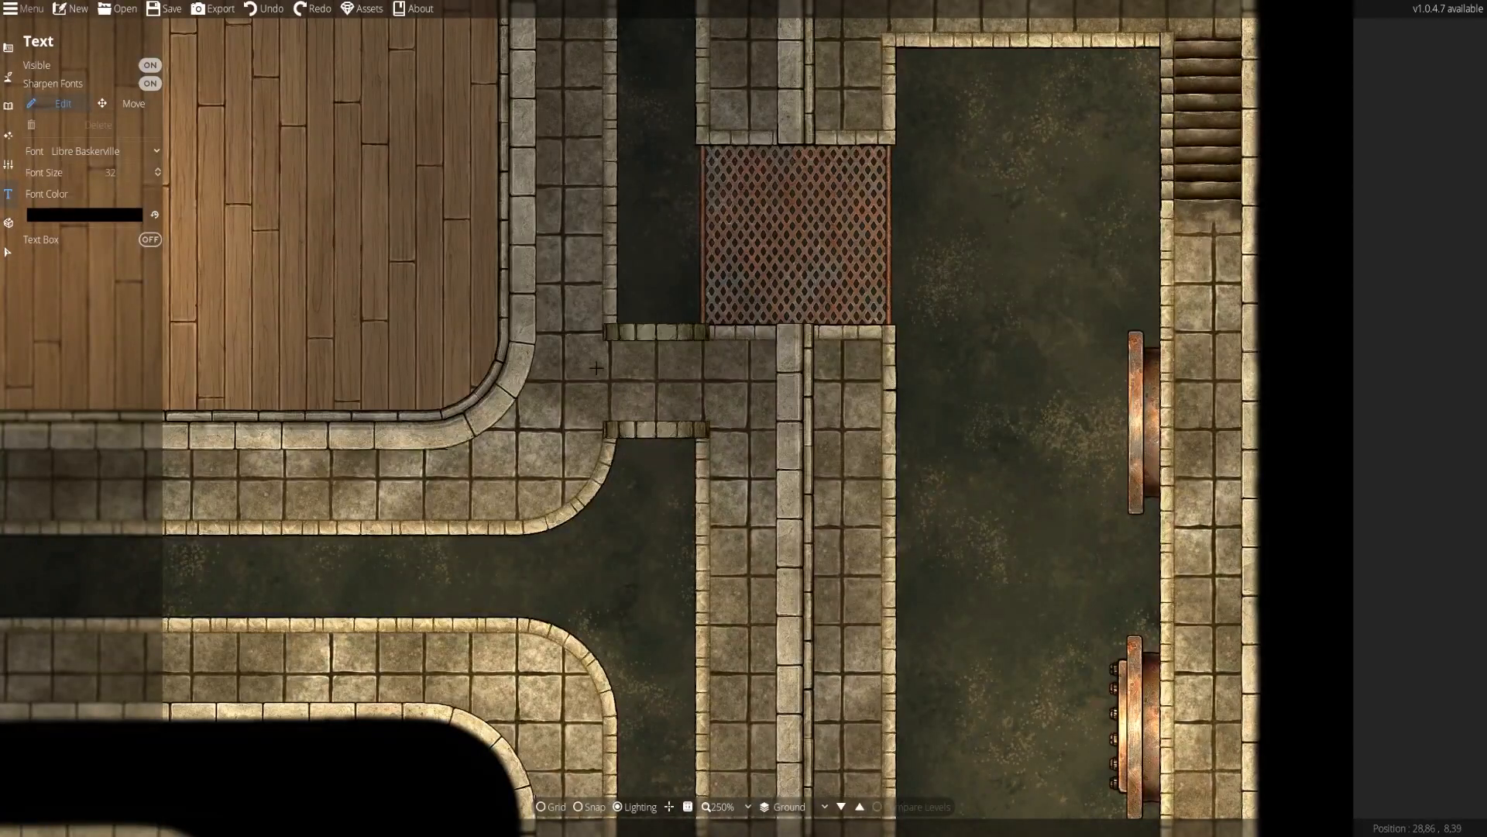
Examine the central channels and western canal, checking the curved wall joints beside the western walkway closely
drag(423, 600, 1392, 375)
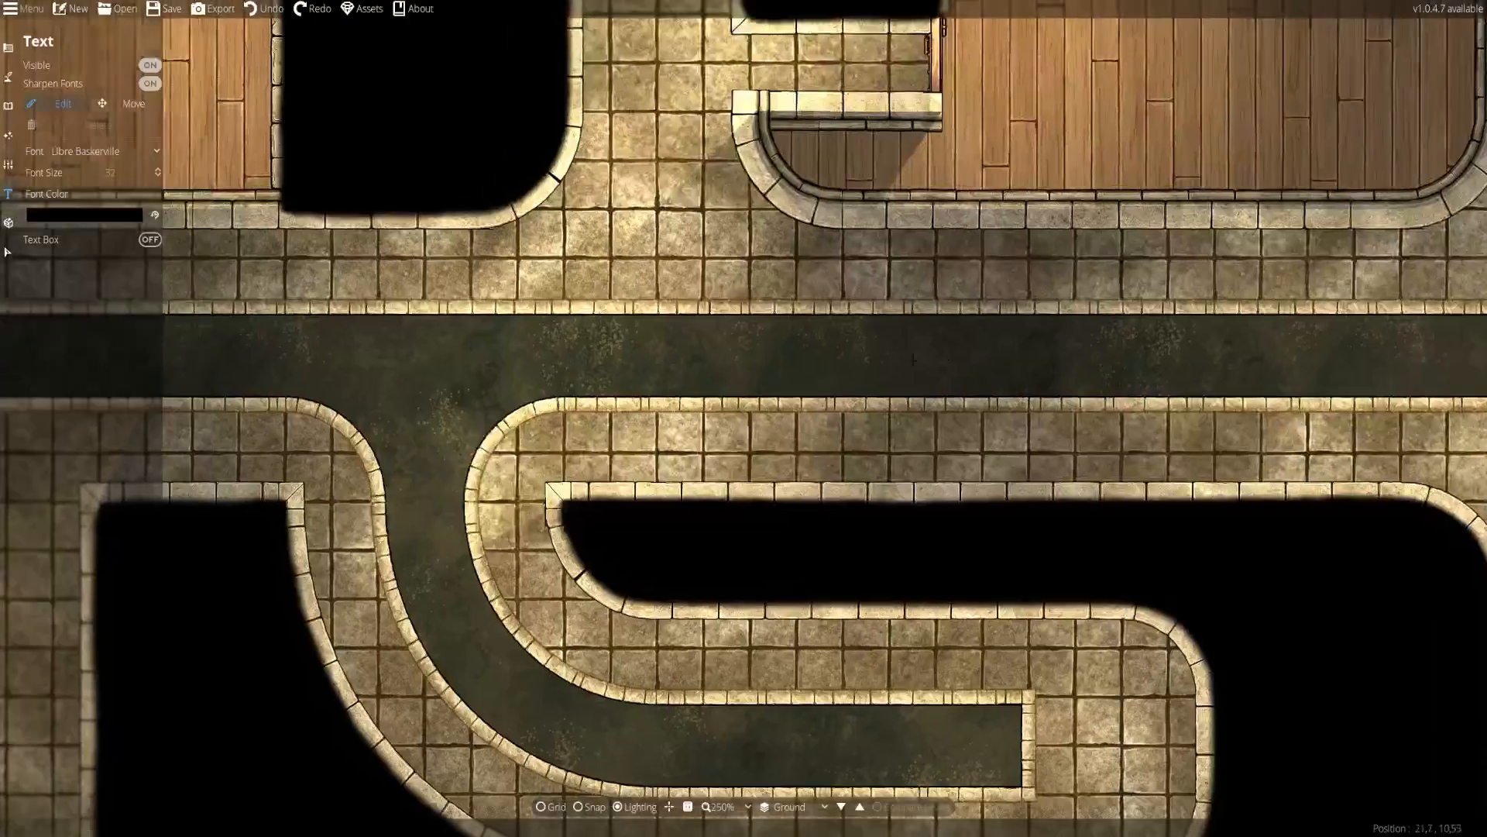
drag(456, 566, 835, 434)
drag(343, 460, 823, 376)
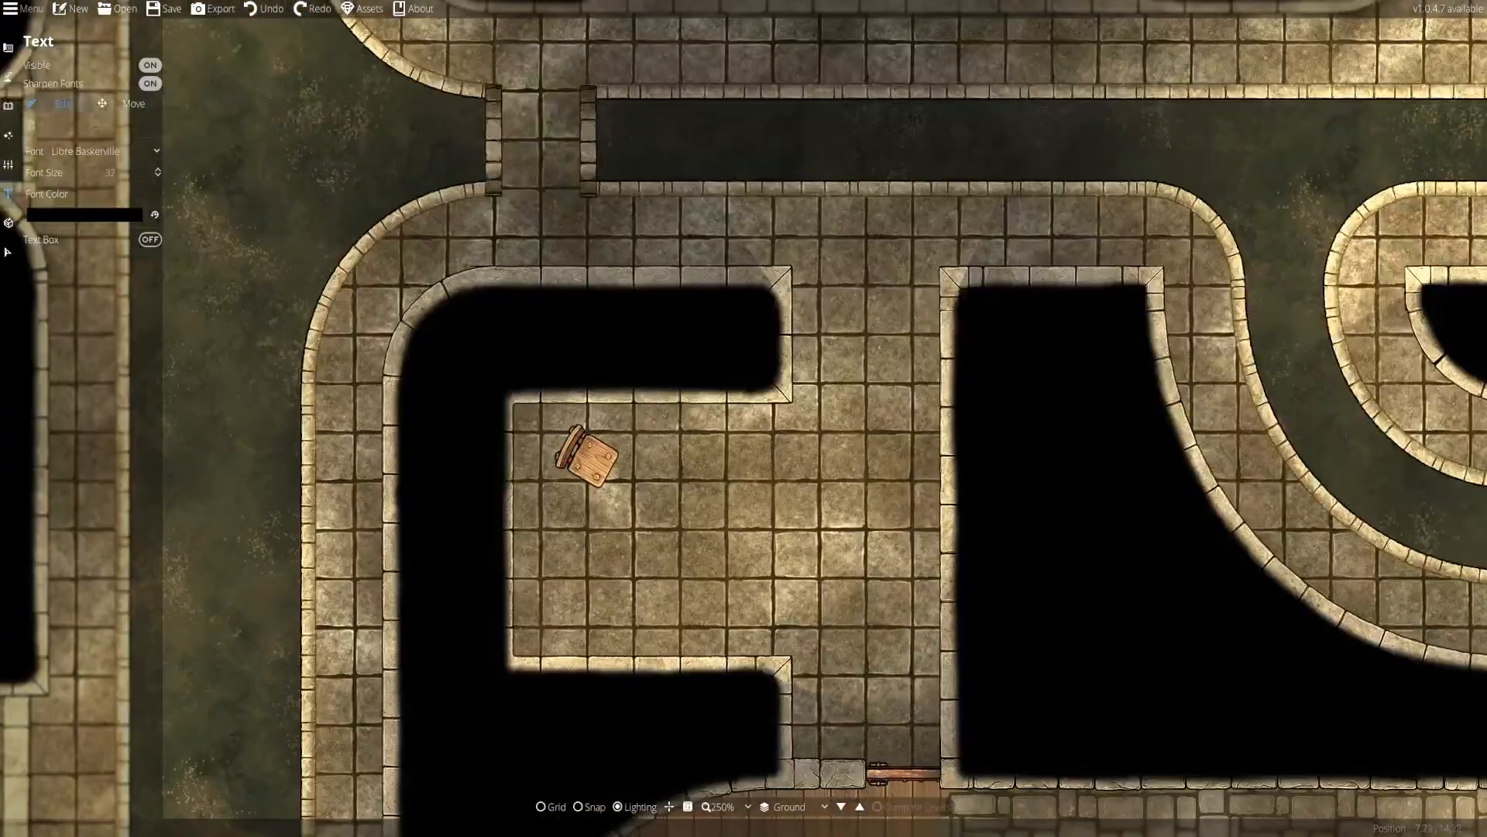
drag(680, 645, 624, 6)
drag(215, 656, 693, 503)
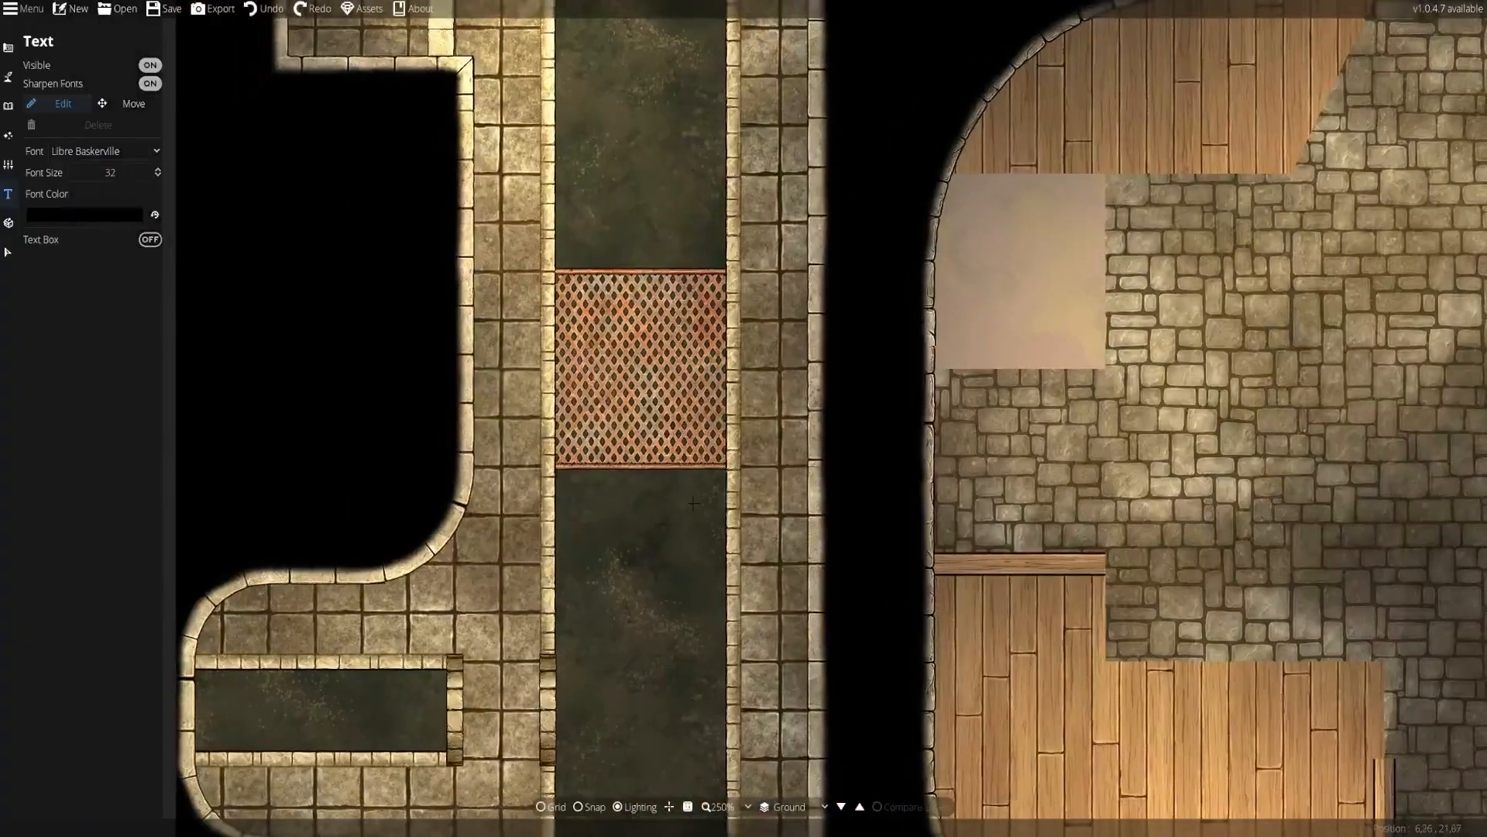
drag(479, 598, 665, 133)
drag(874, 599, 725, 440)
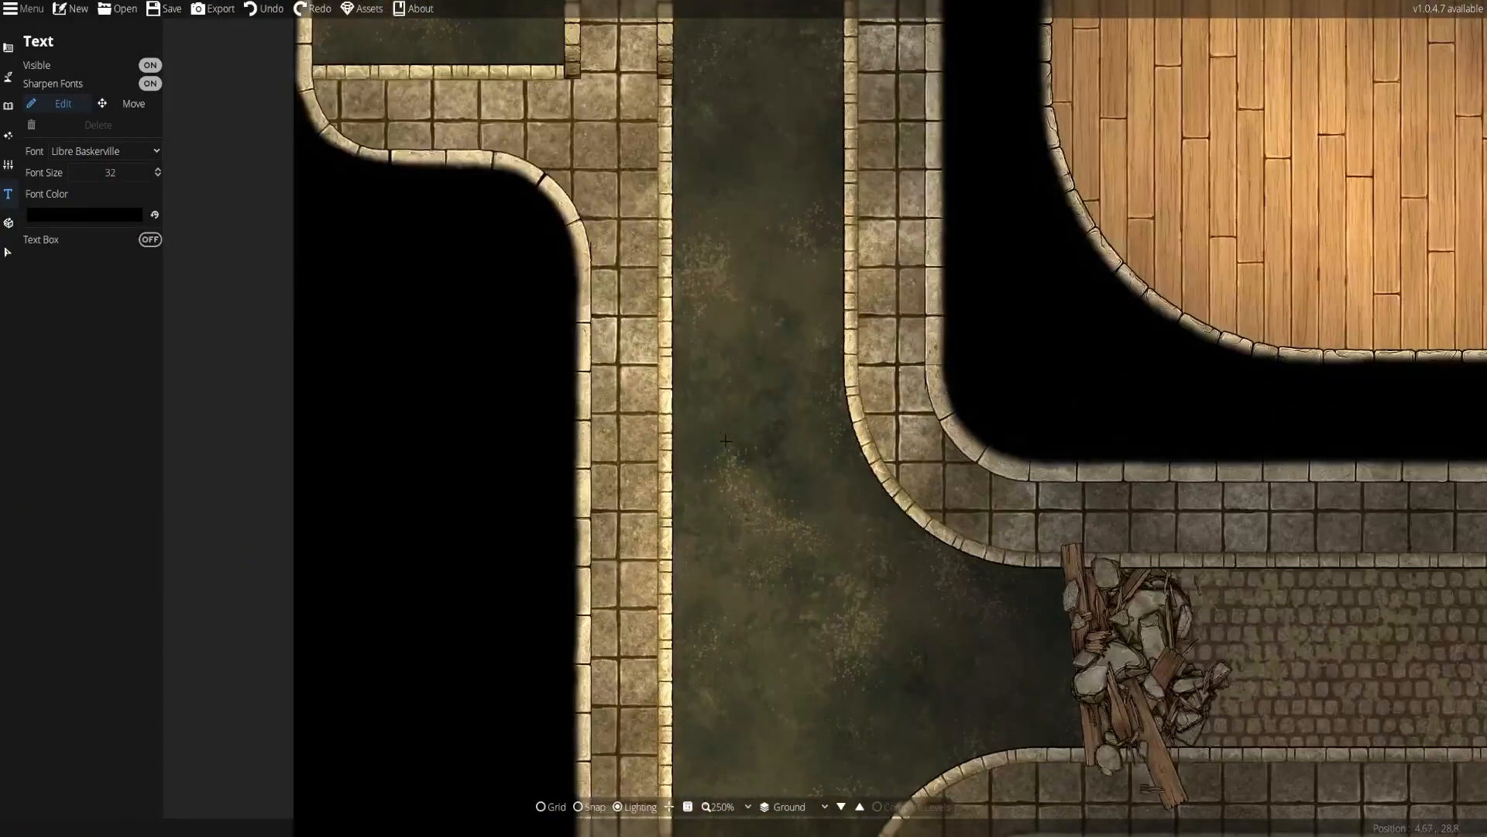
scroll(586, 258, up, 5)
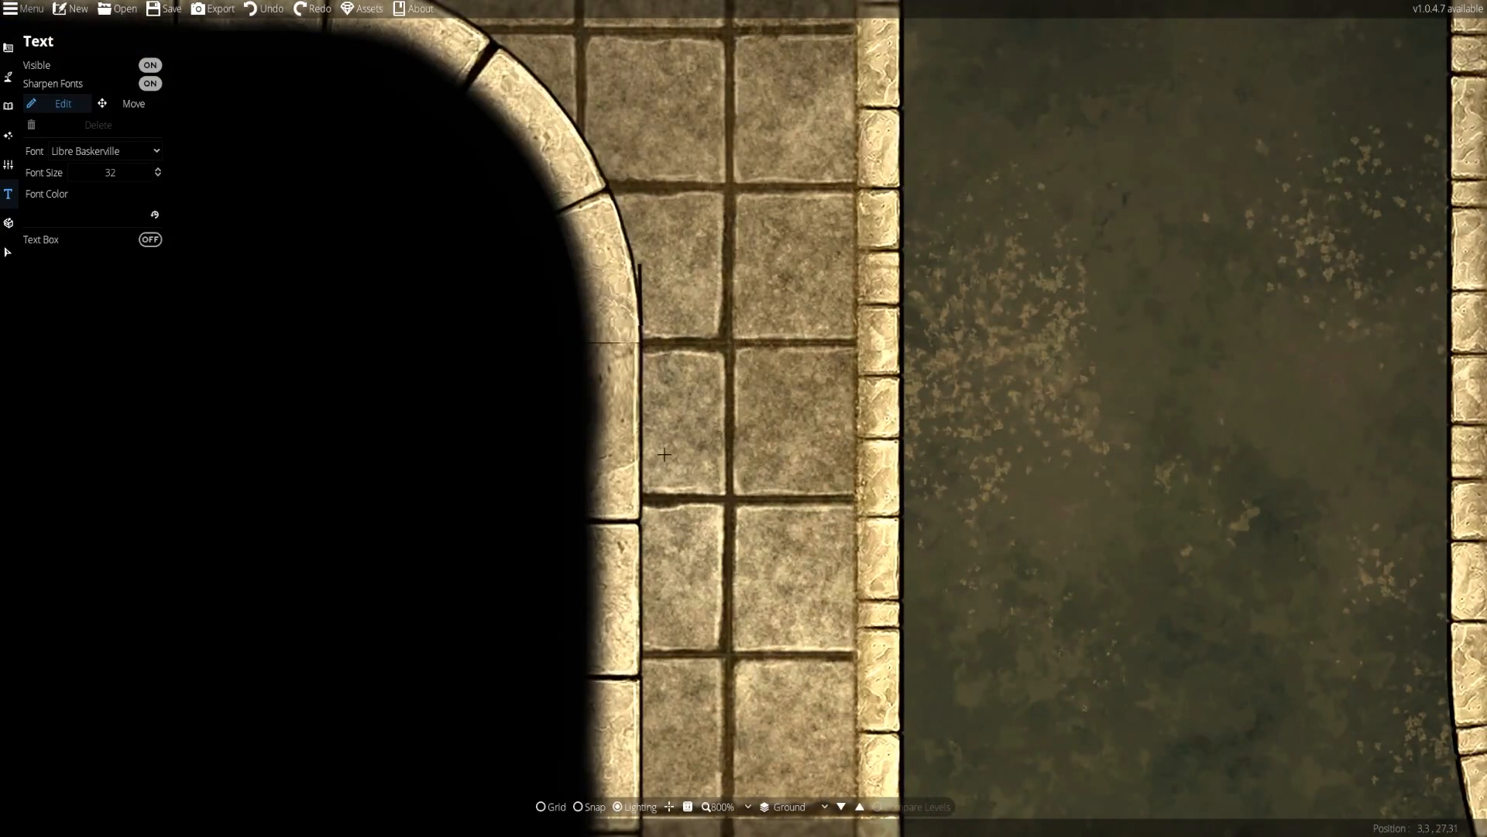
drag(664, 455, 688, 402)
scroll(724, 514, down, 3)
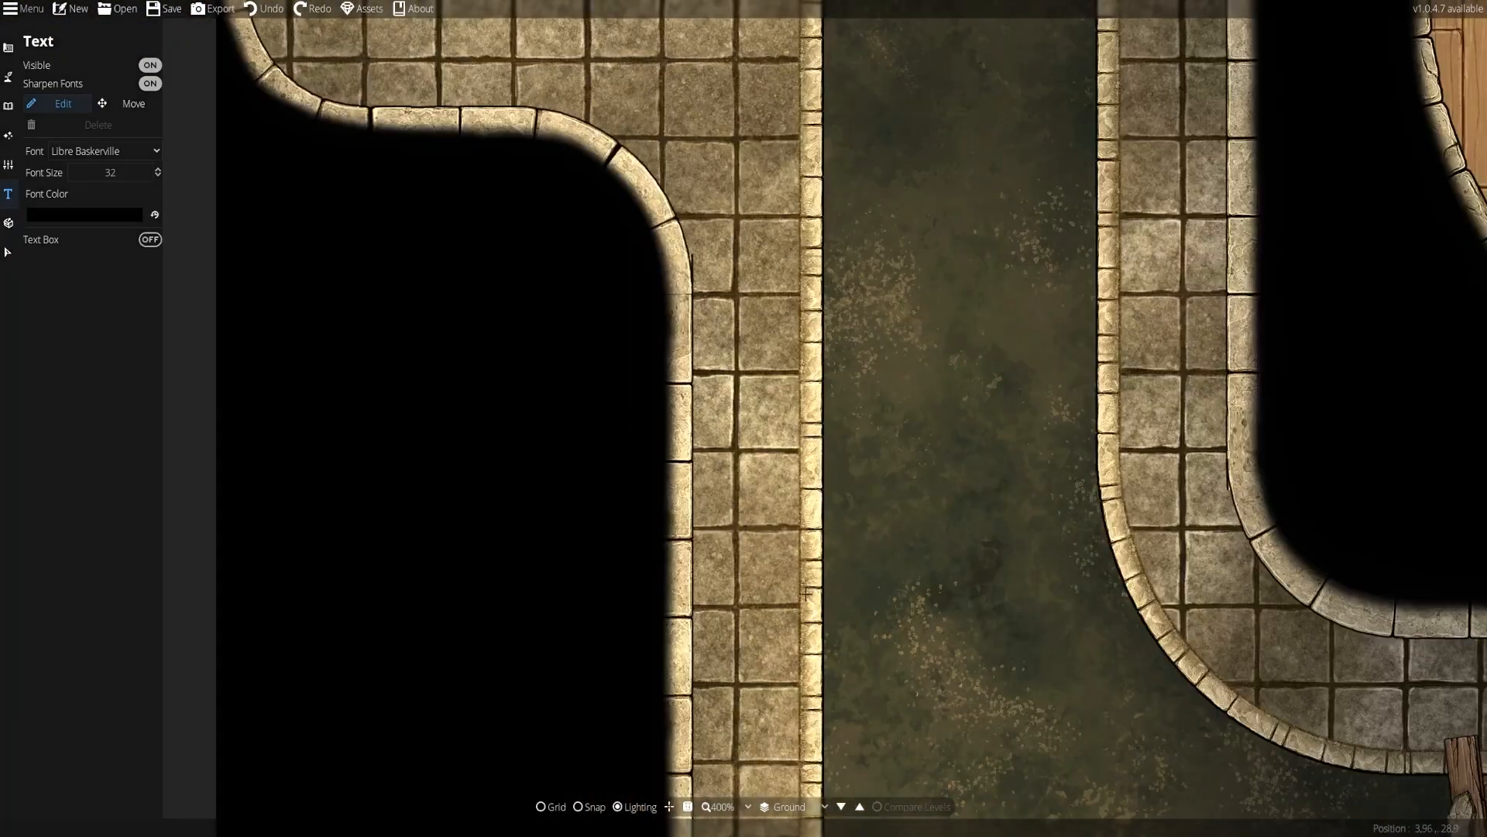
Examine the western canal southward, past the footbridge and grate, around the southwestern bend and along the southern canal
drag(807, 593, 747, 269)
drag(764, 570, 633, 32)
drag(594, 640, 606, 353)
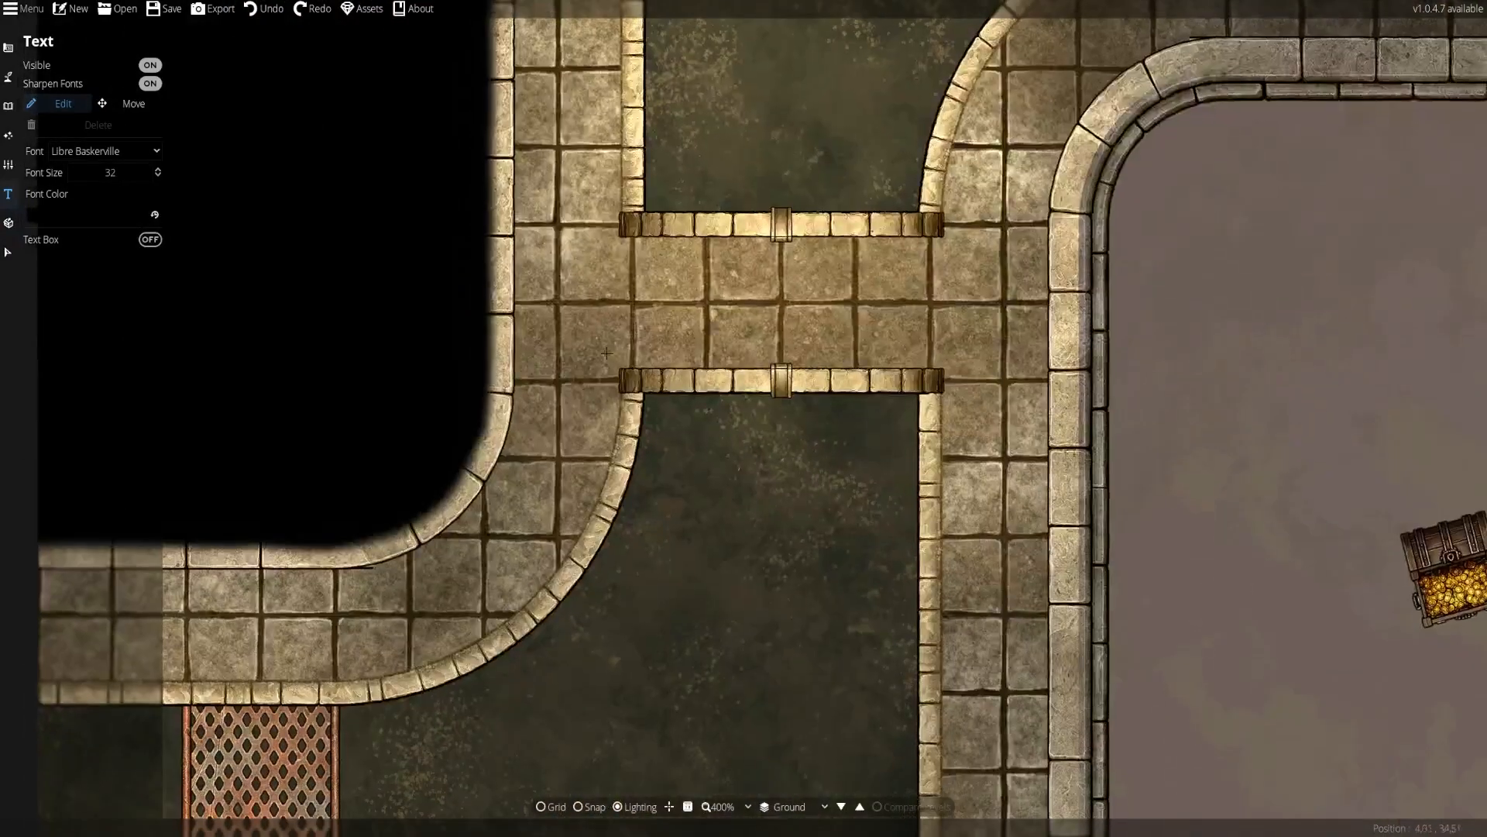
drag(523, 565, 431, 233)
drag(798, 624, 567, 403)
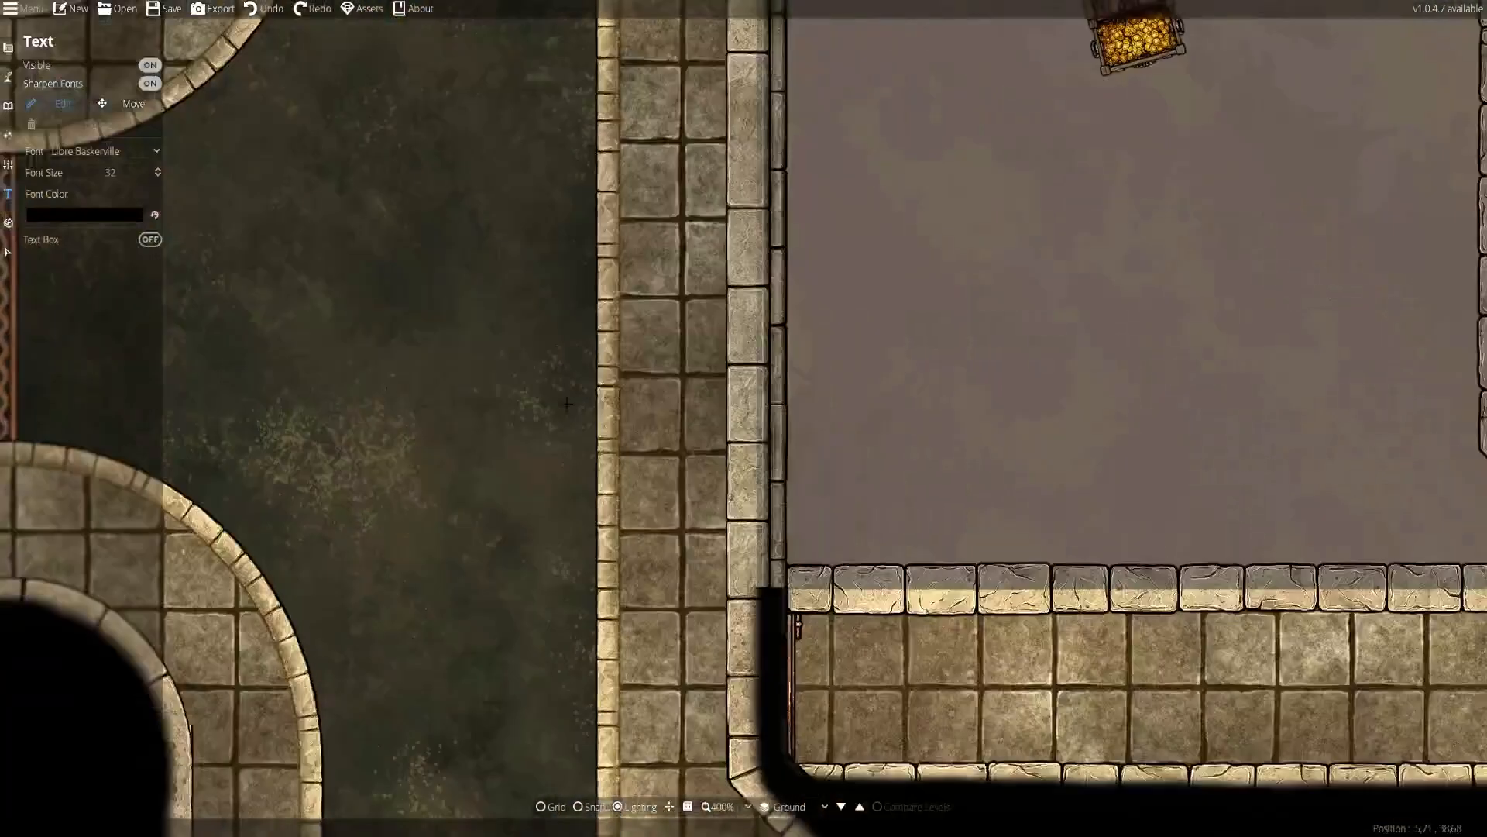
drag(590, 581, 574, 311)
drag(562, 555, 569, 365)
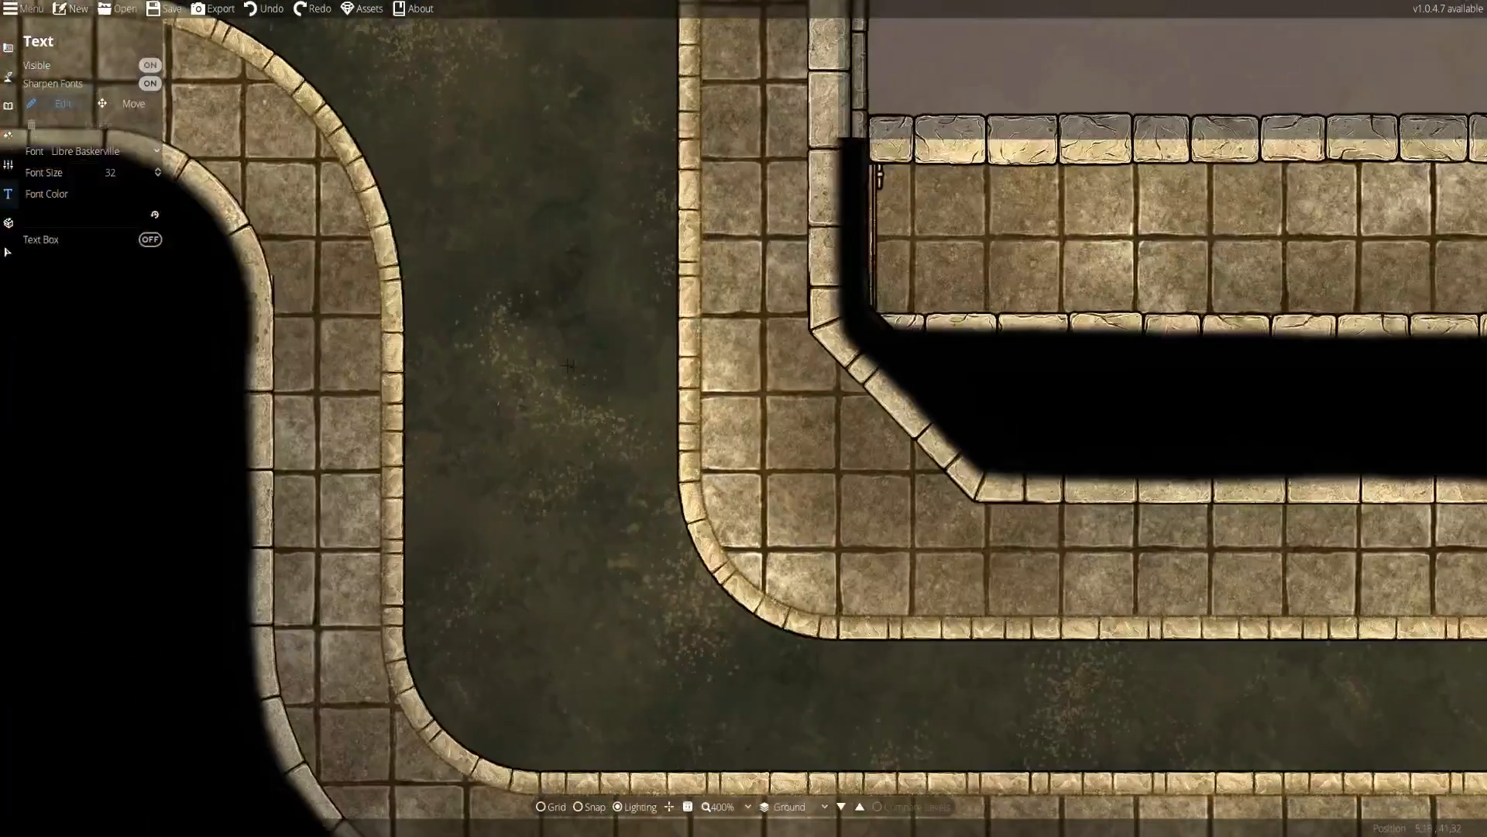
drag(437, 426, 685, 528)
drag(515, 384, 917, 530)
drag(1103, 591, 833, 431)
drag(949, 541, 470, 314)
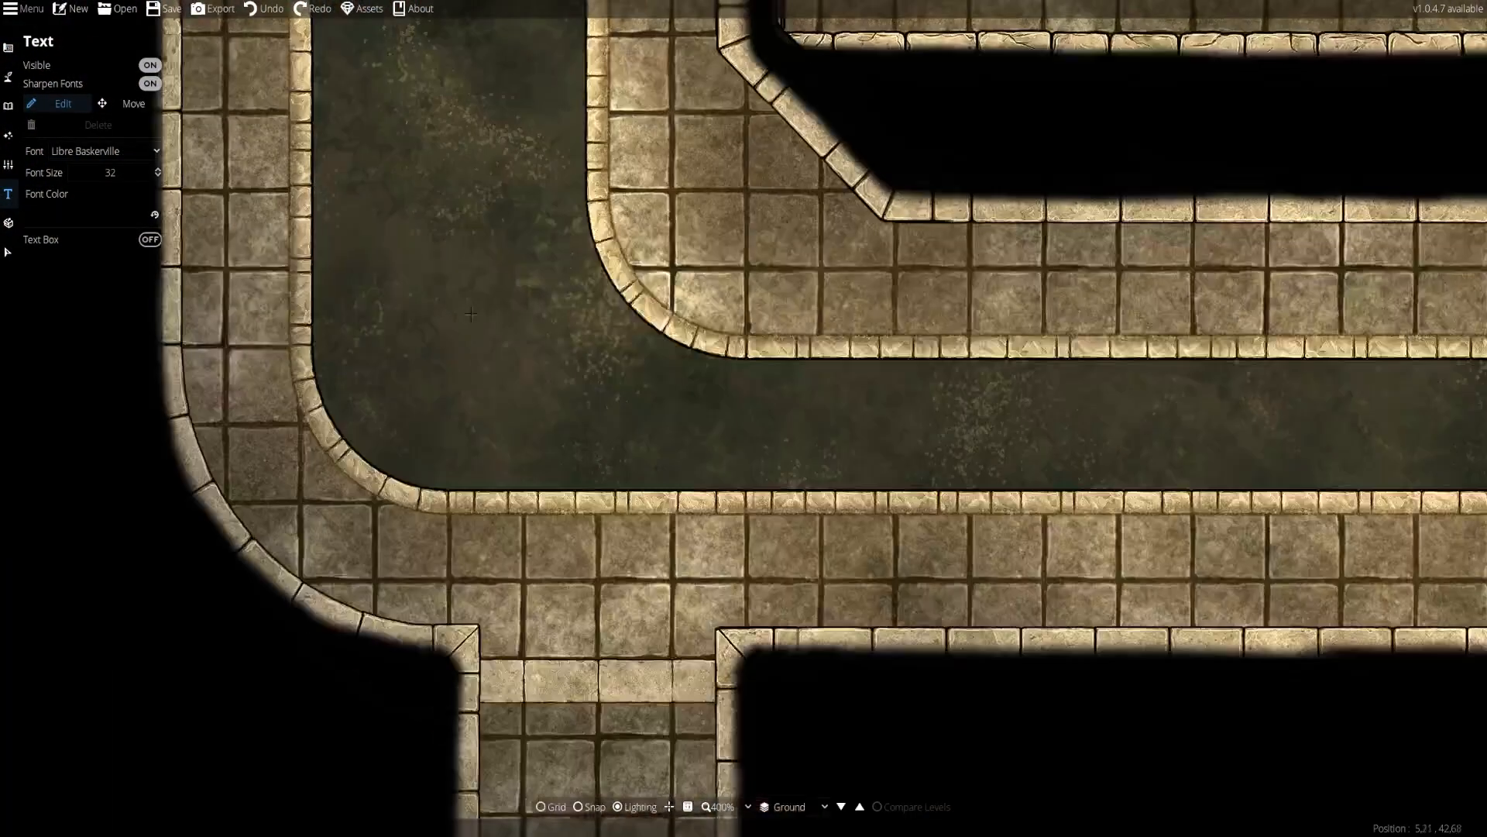
drag(1111, 524, 382, 555)
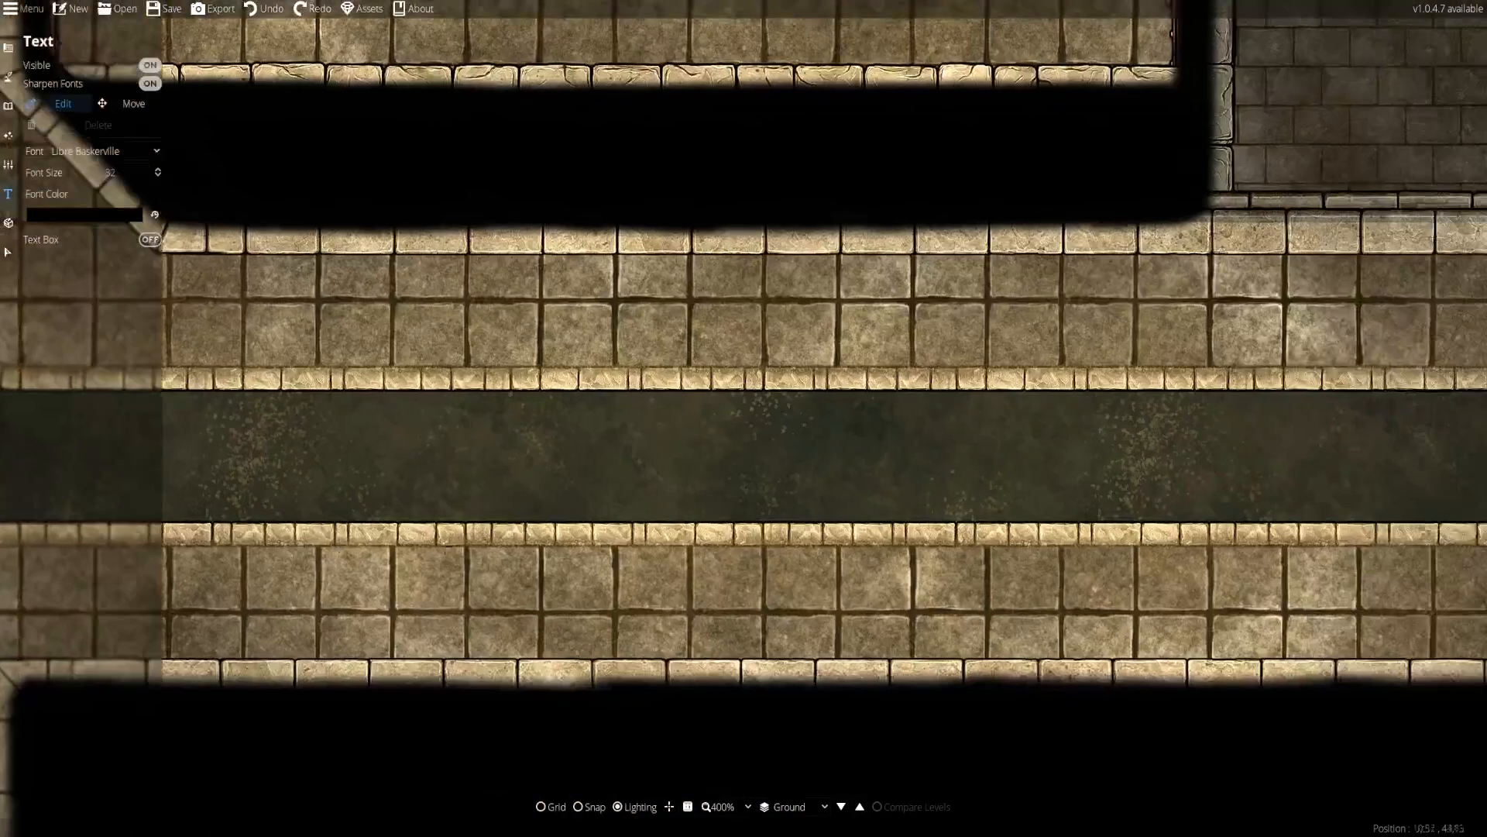
Examine the southern rooms, then the map northward across the rubble-filled passage up to the northern canals and wooden-floored rooms
scroll(574, 496, down, 2)
drag(938, 233, 557, 532)
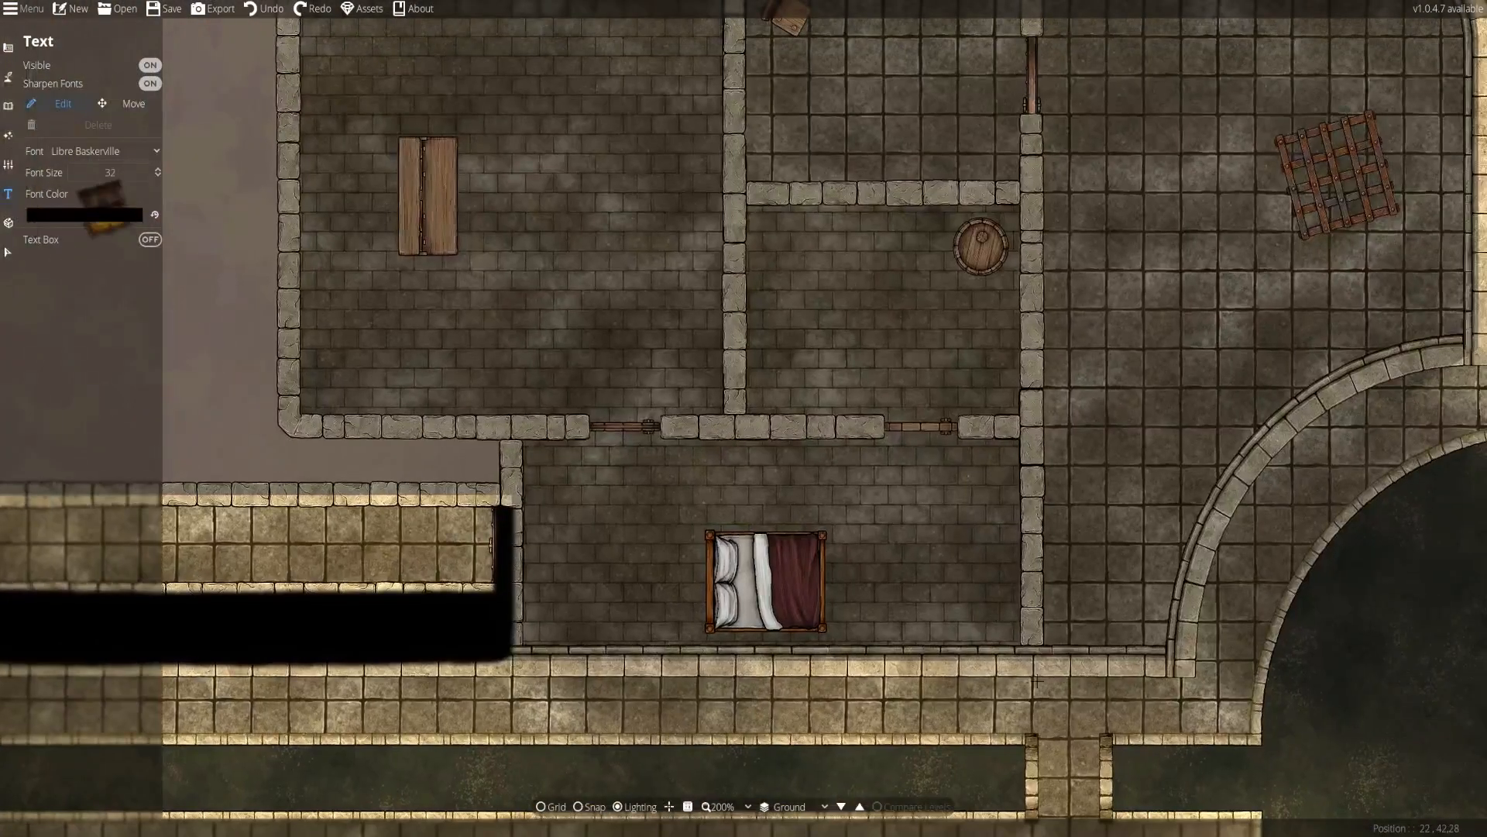
drag(536, 374, 451, 674)
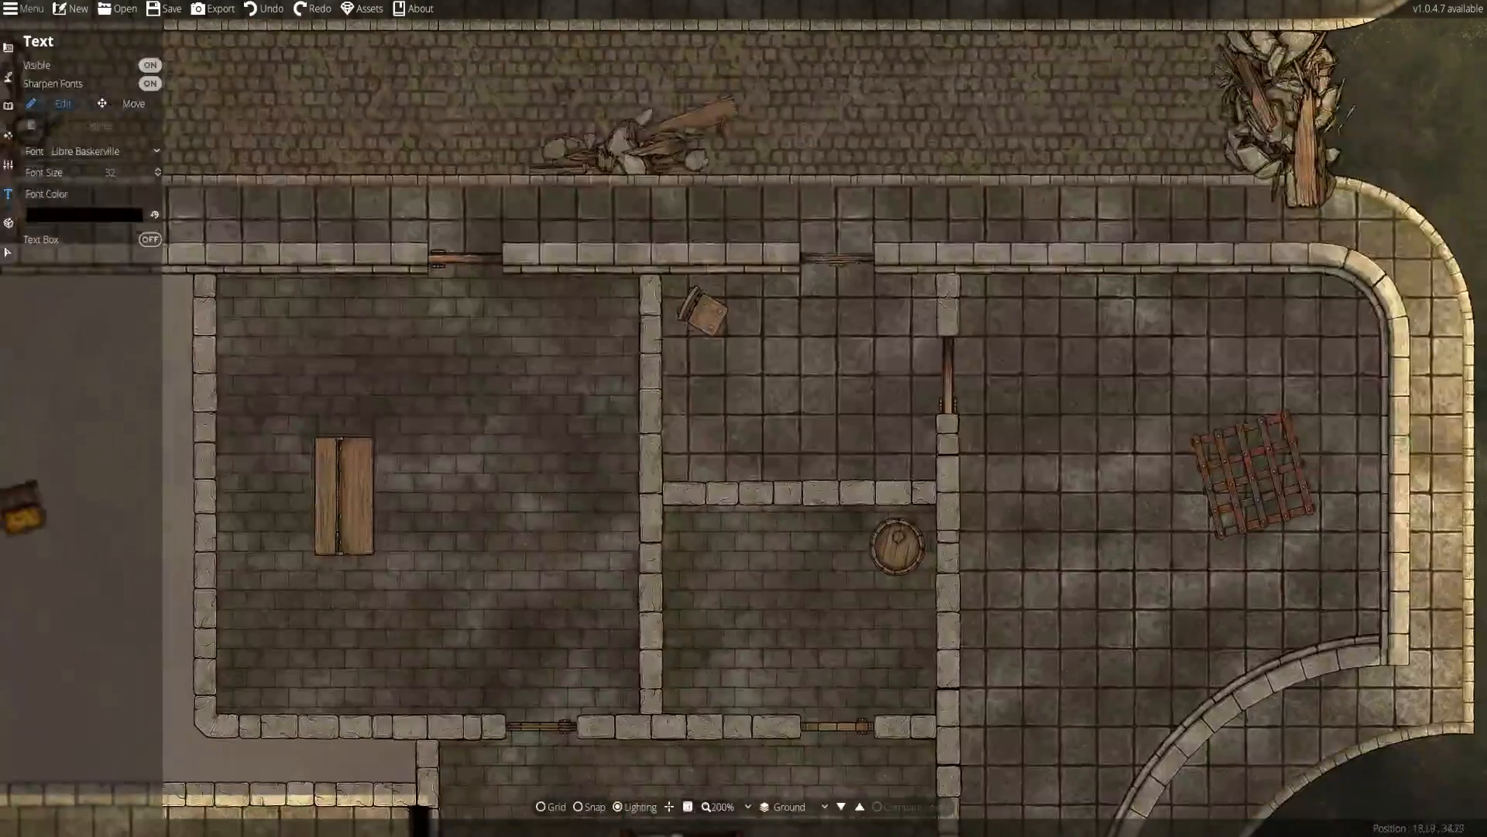
scroll(658, 492, up, 1)
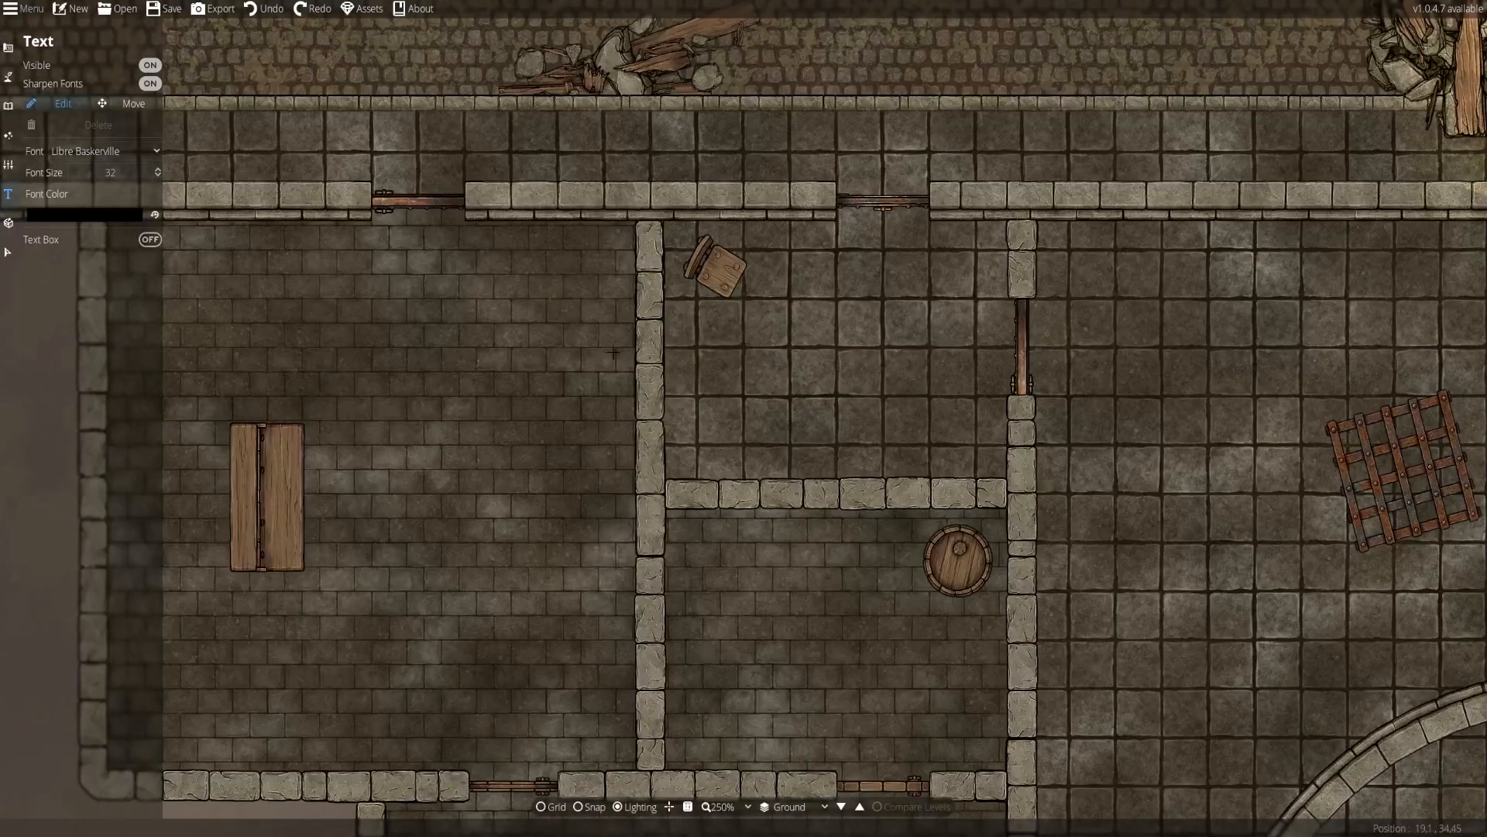
drag(450, 564, 699, 834)
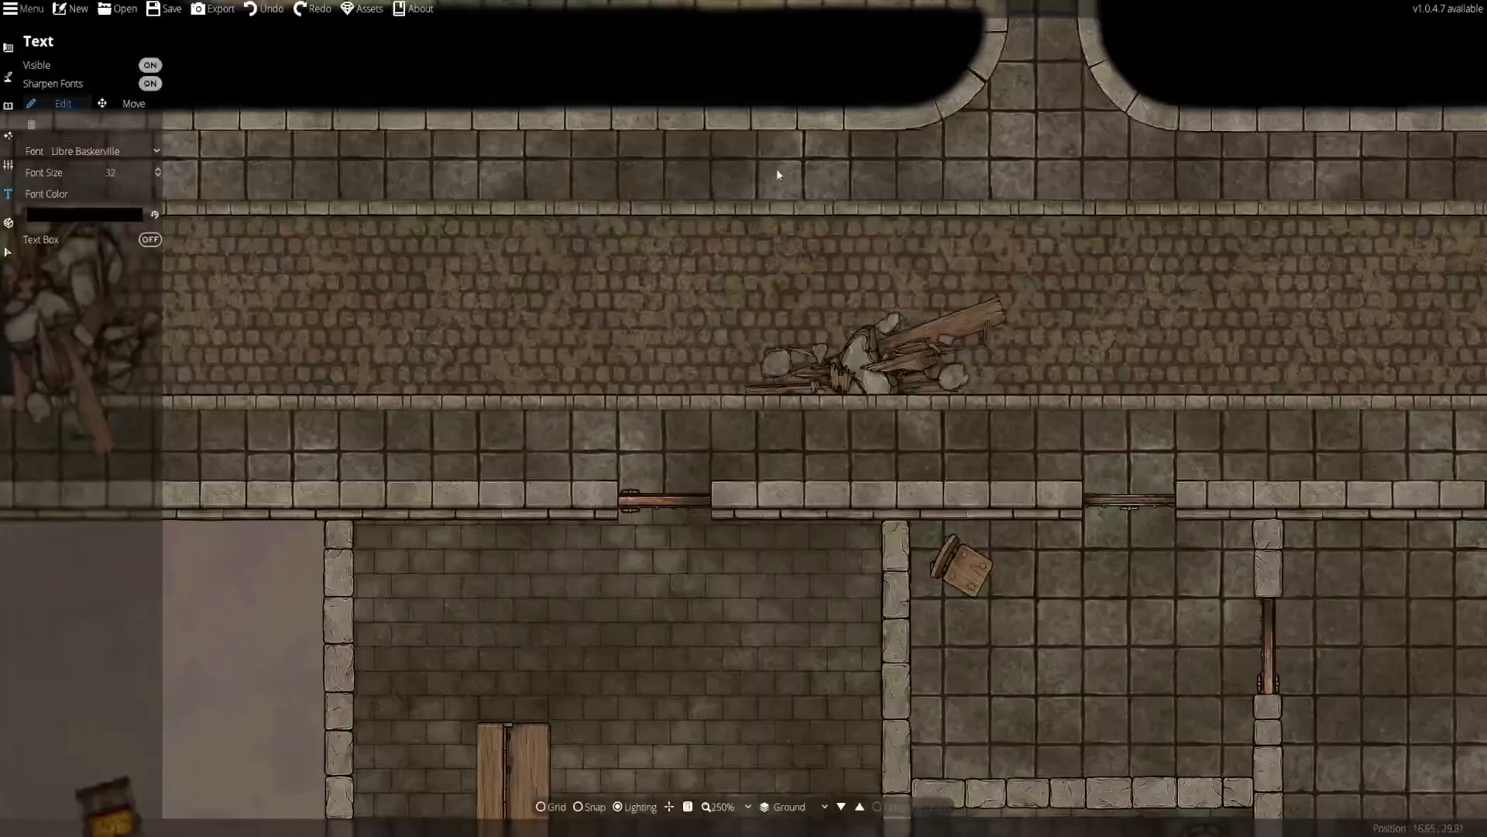
drag(776, 171, 633, 750)
drag(713, 342, 671, 747)
drag(716, 155, 724, 705)
drag(764, 232, 723, 741)
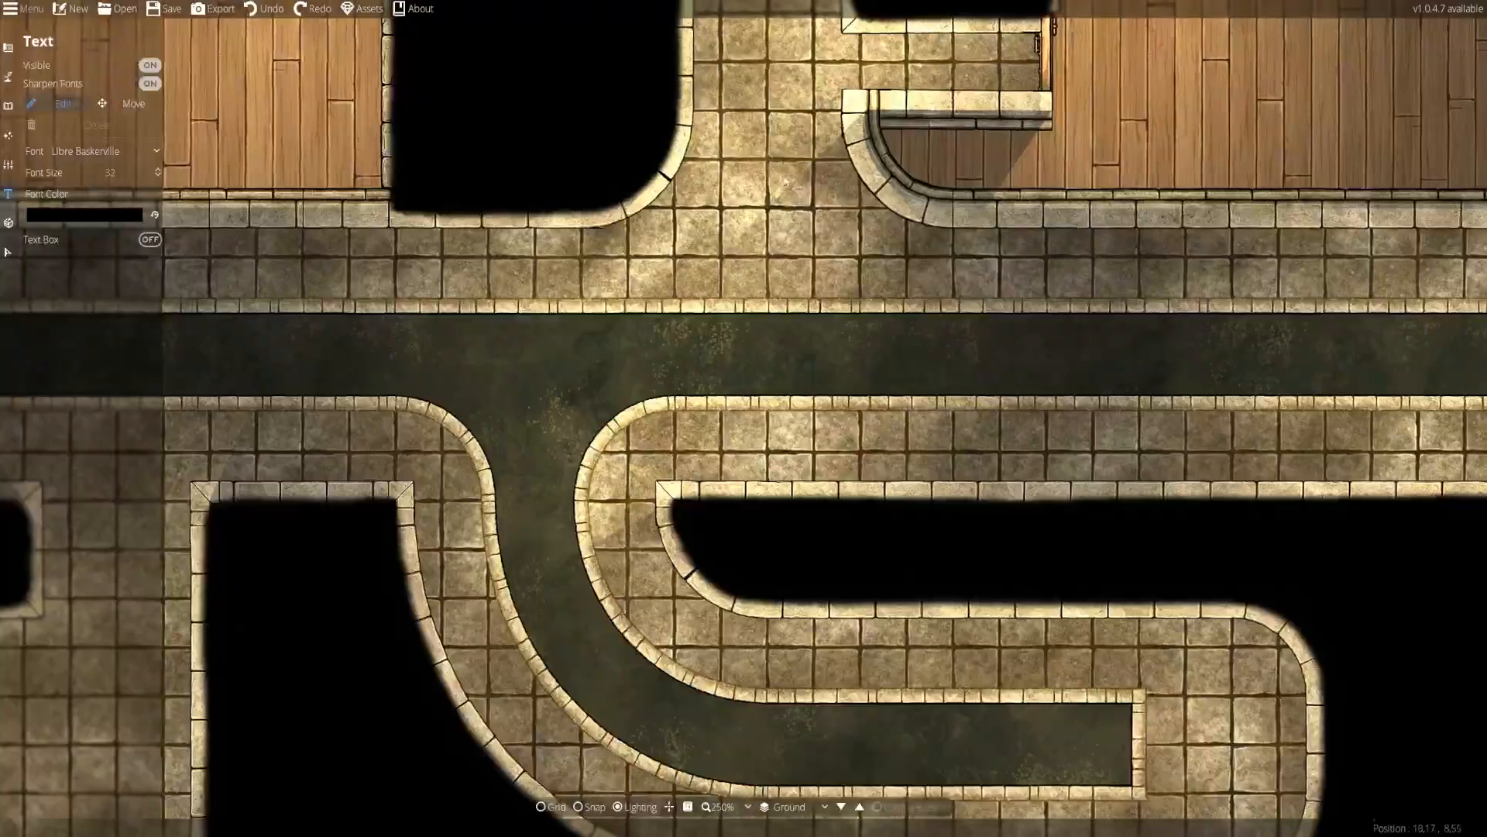
drag(1059, 116, 777, 566)
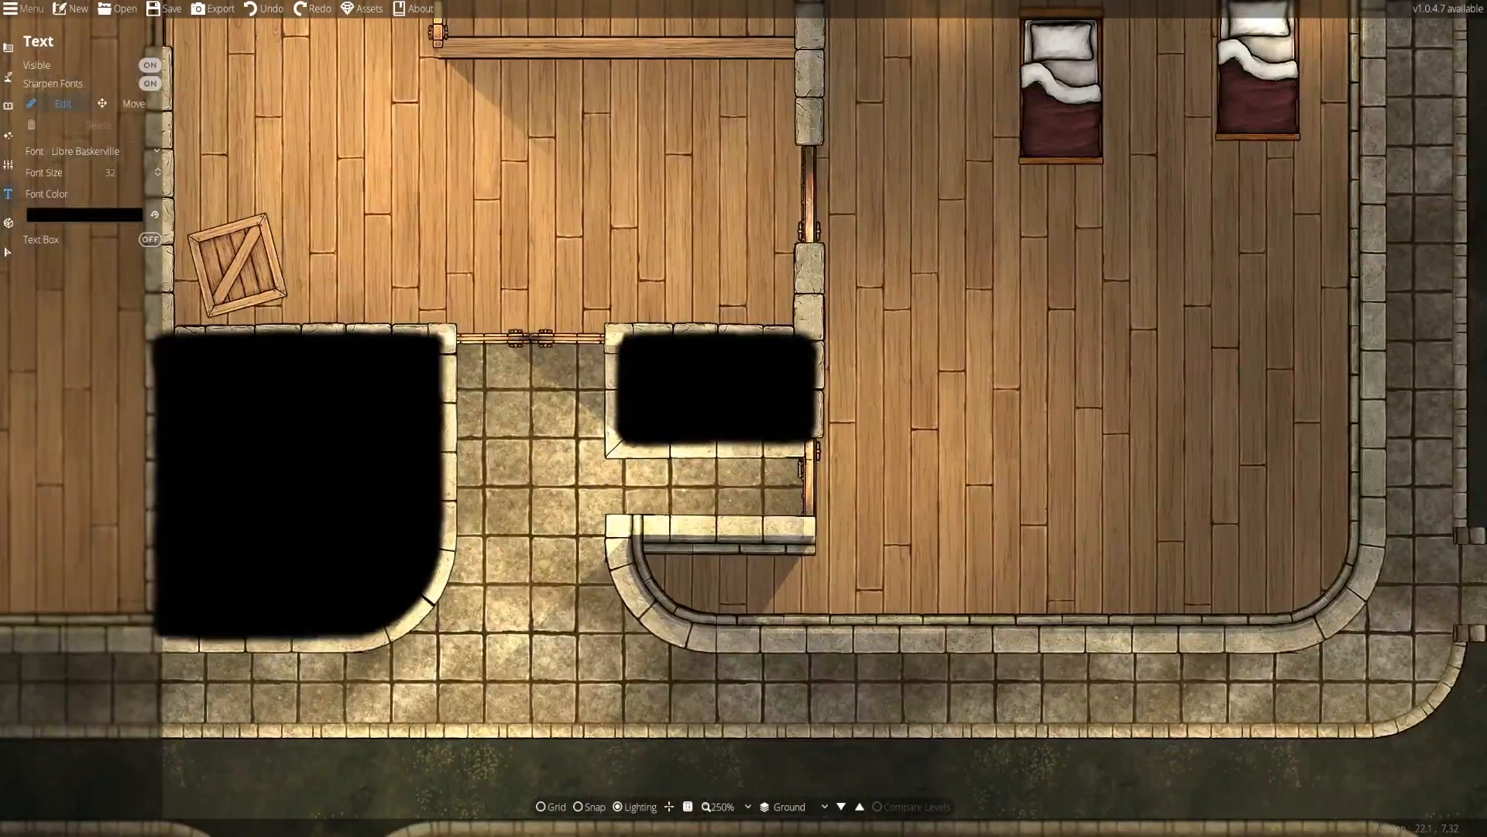
Check the wall joints and doors of the northern wooden-floored rooms closely, continuing southwest to the central hall
scroll(812, 489, up, 5)
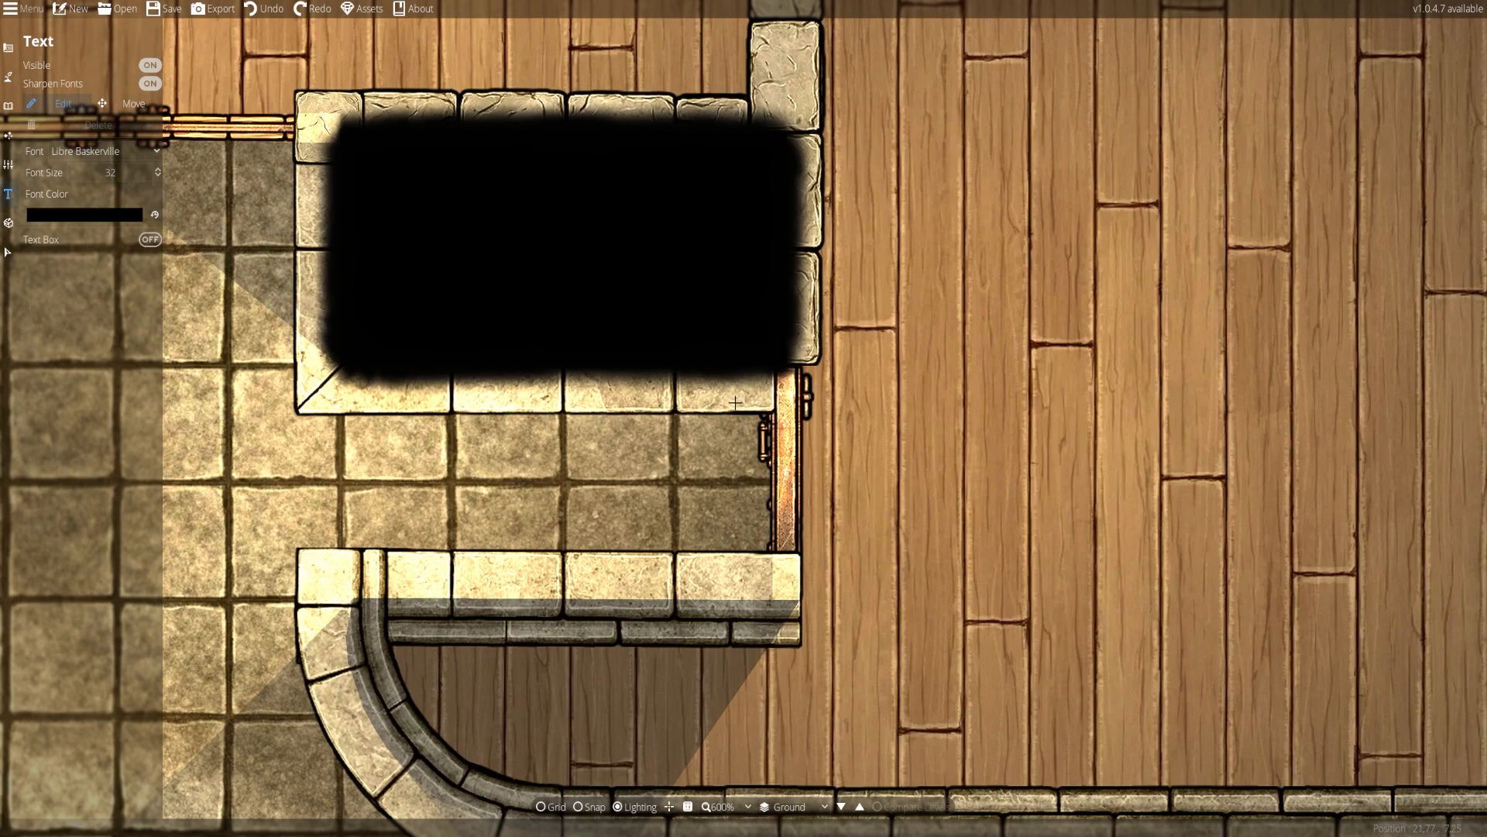
drag(719, 332, 750, 456)
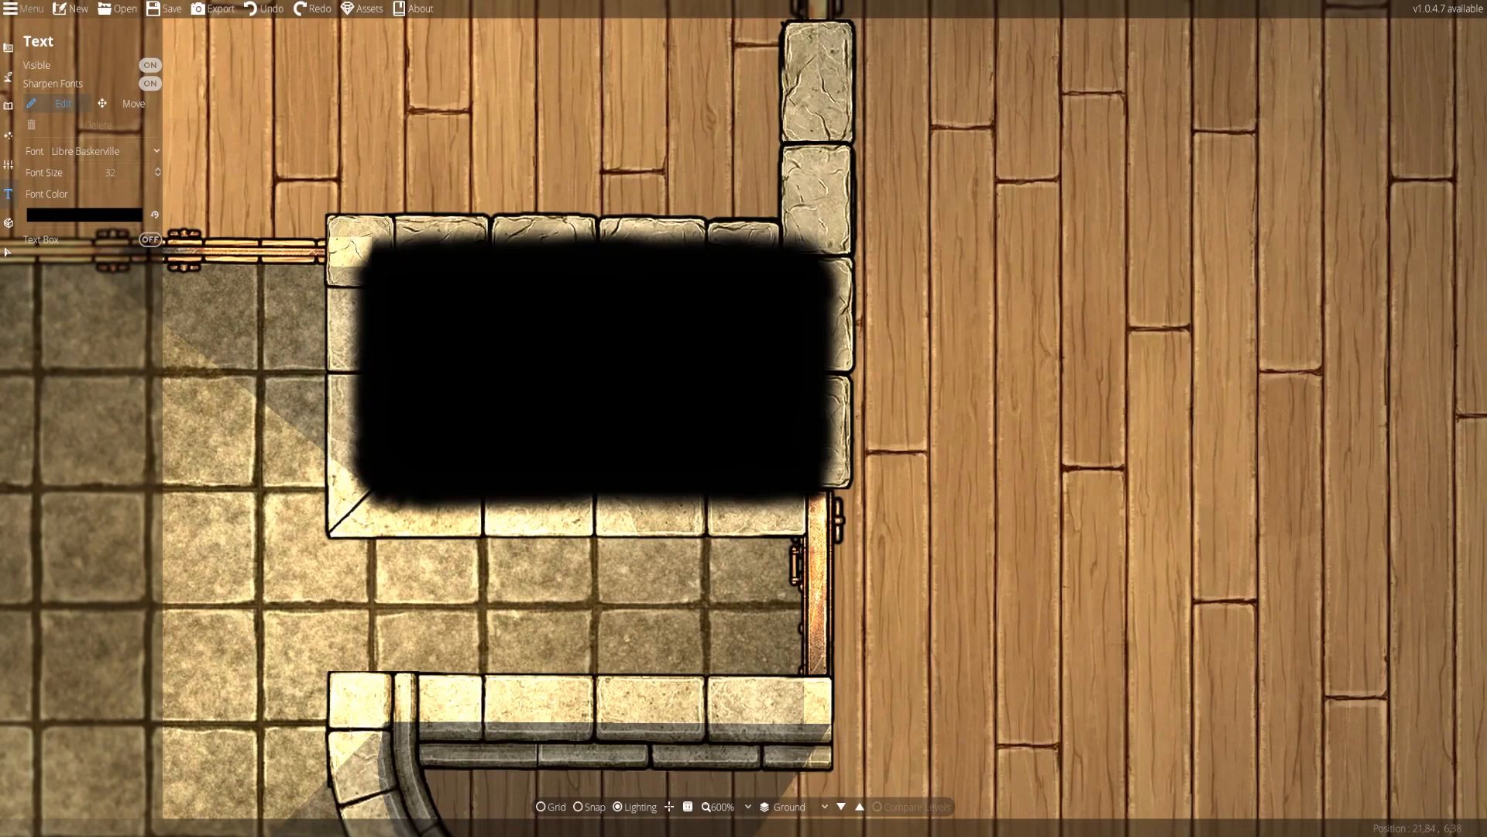
drag(778, 335, 844, 501)
drag(370, 473, 764, 519)
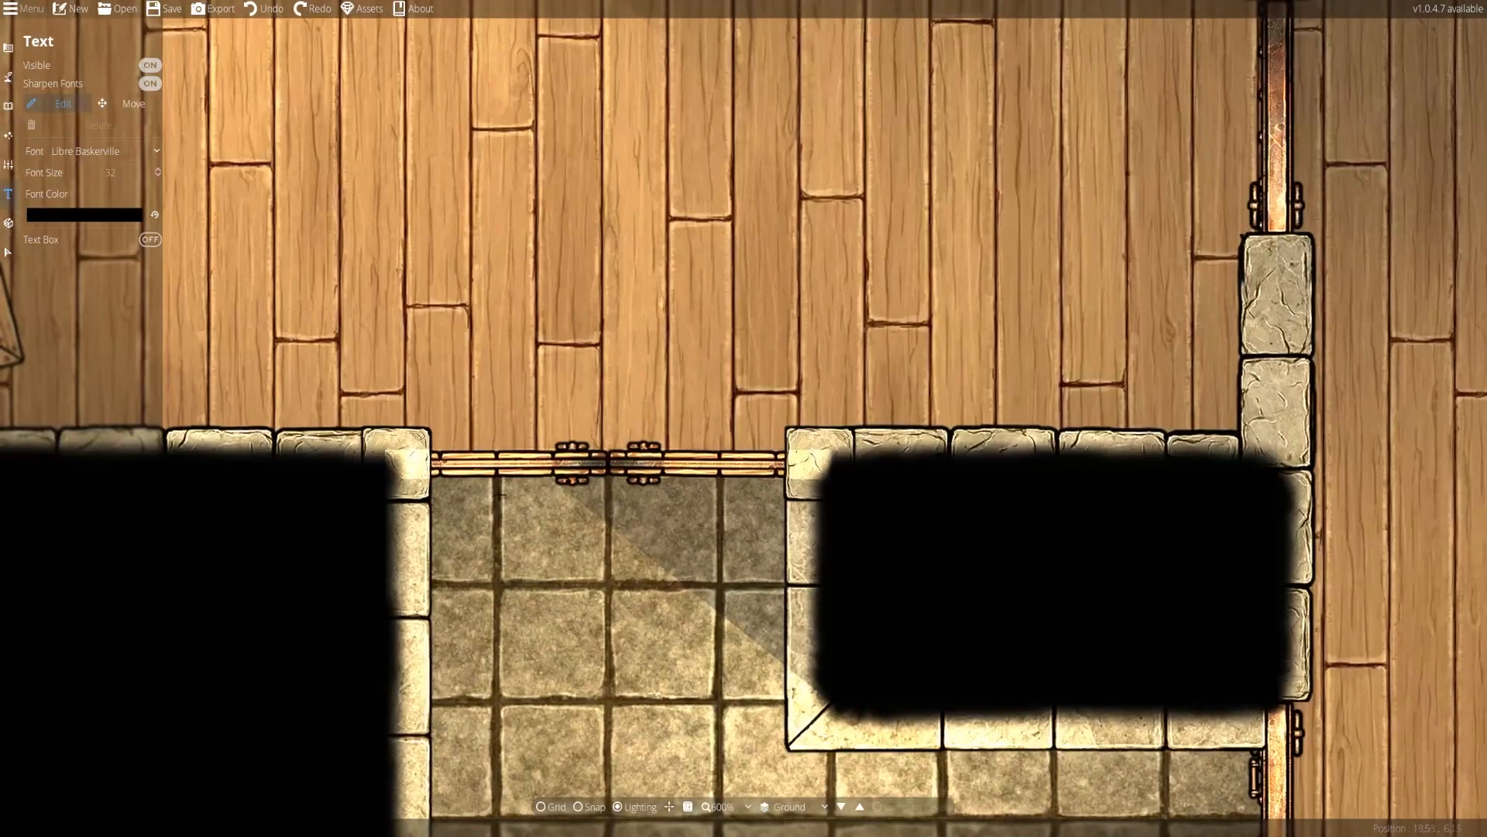
scroll(500, 493, down, 5)
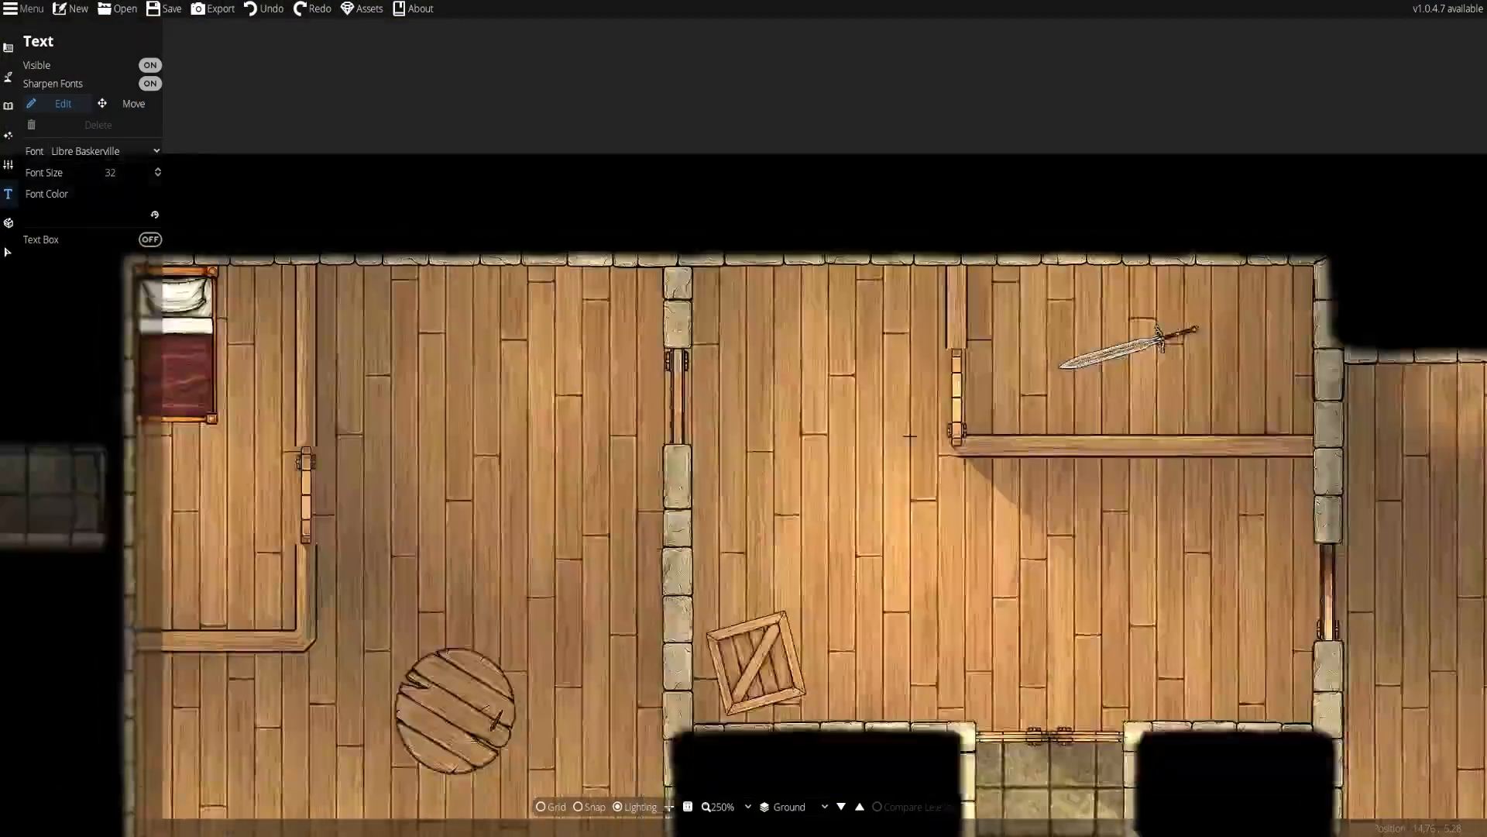
drag(1191, 298, 959, 445)
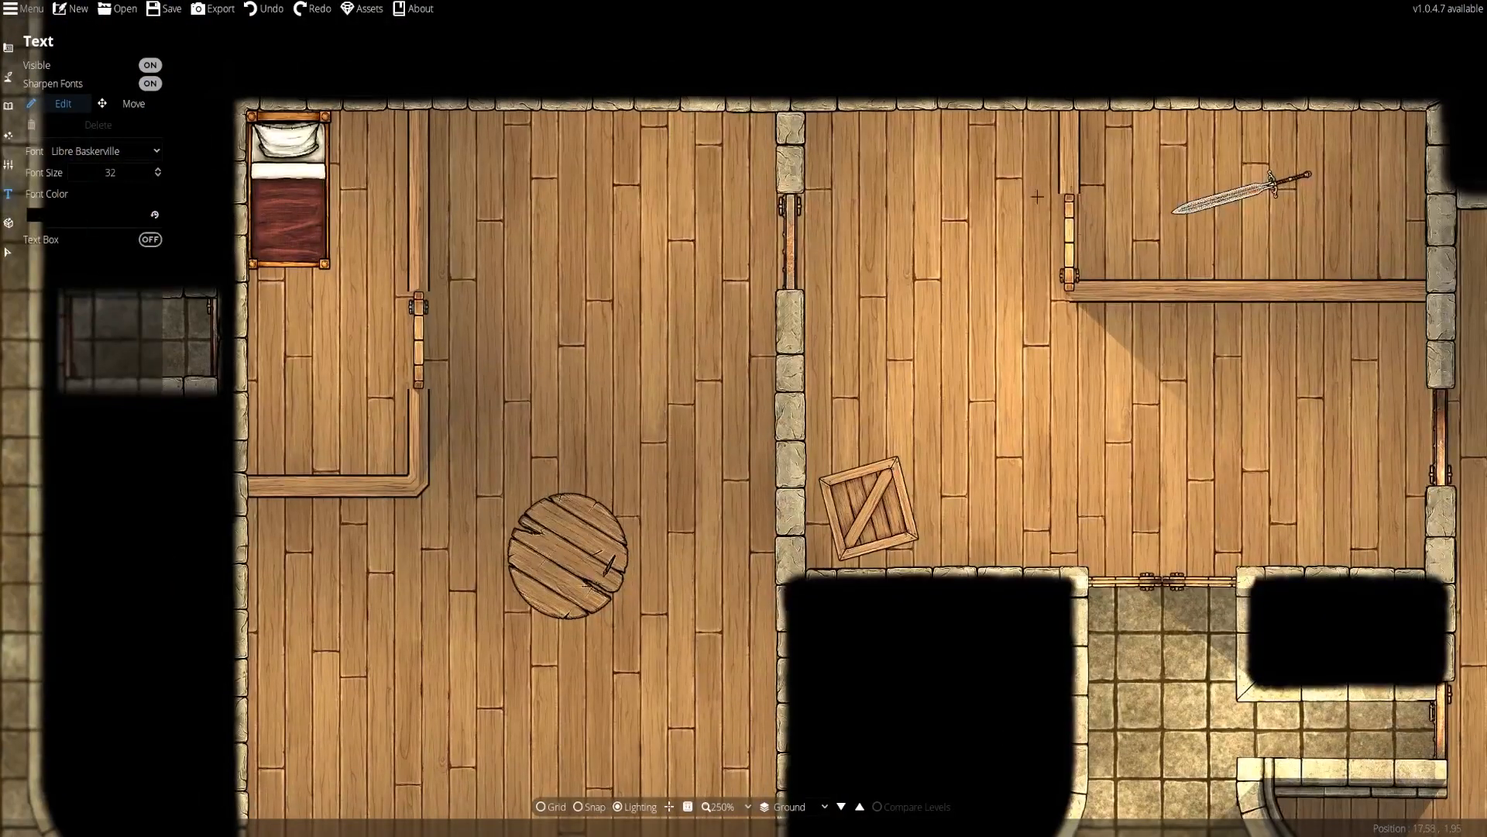
drag(393, 519, 687, 271)
drag(801, 561, 582, 253)
drag(543, 697, 782, 419)
drag(763, 697, 993, 402)
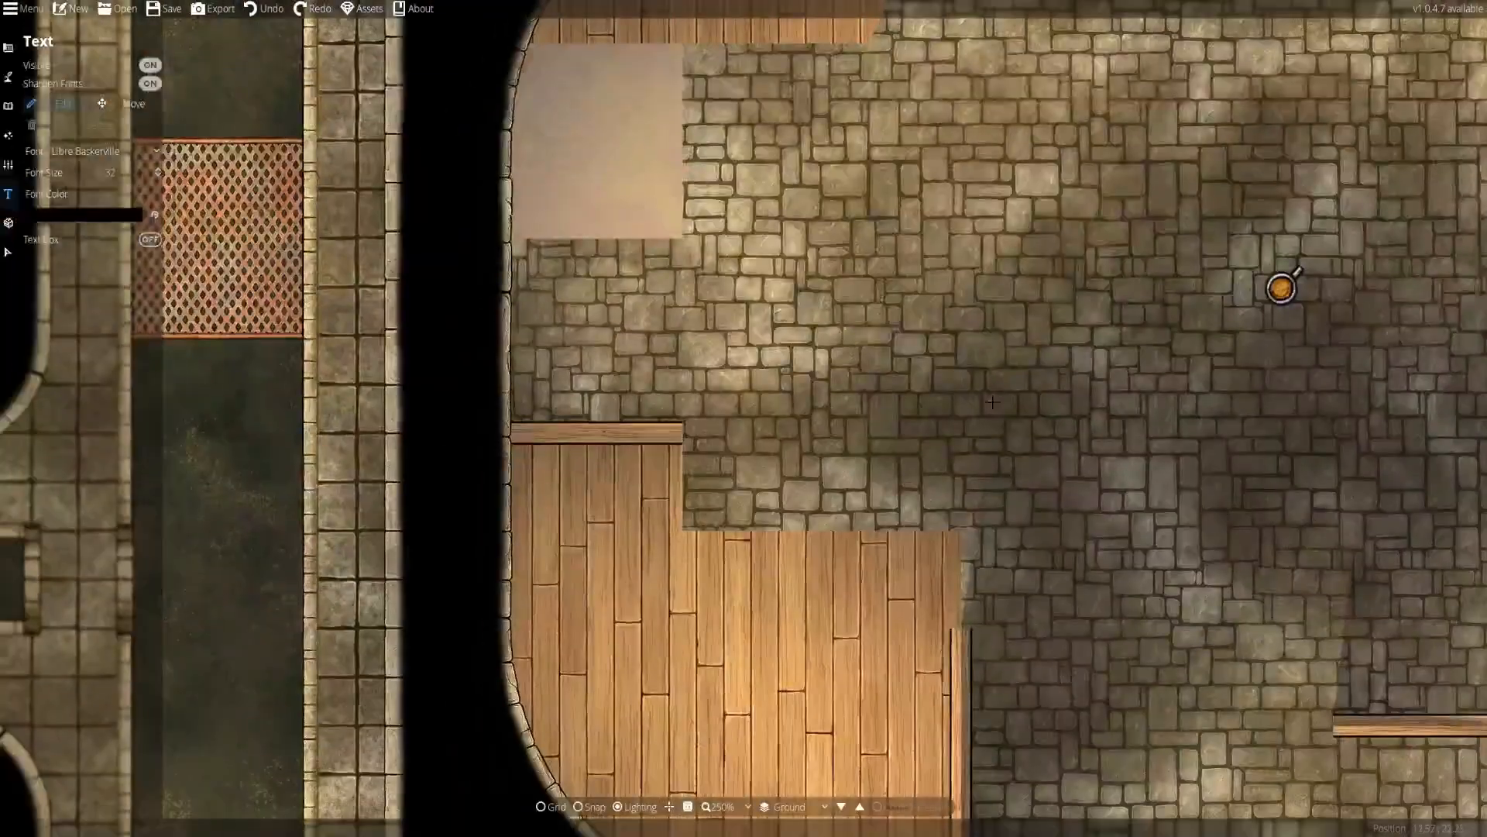
Examine the western canal northward from the grate, the northern canal with its winding branch, and the eastern walkways
drag(174, 336, 616, 588)
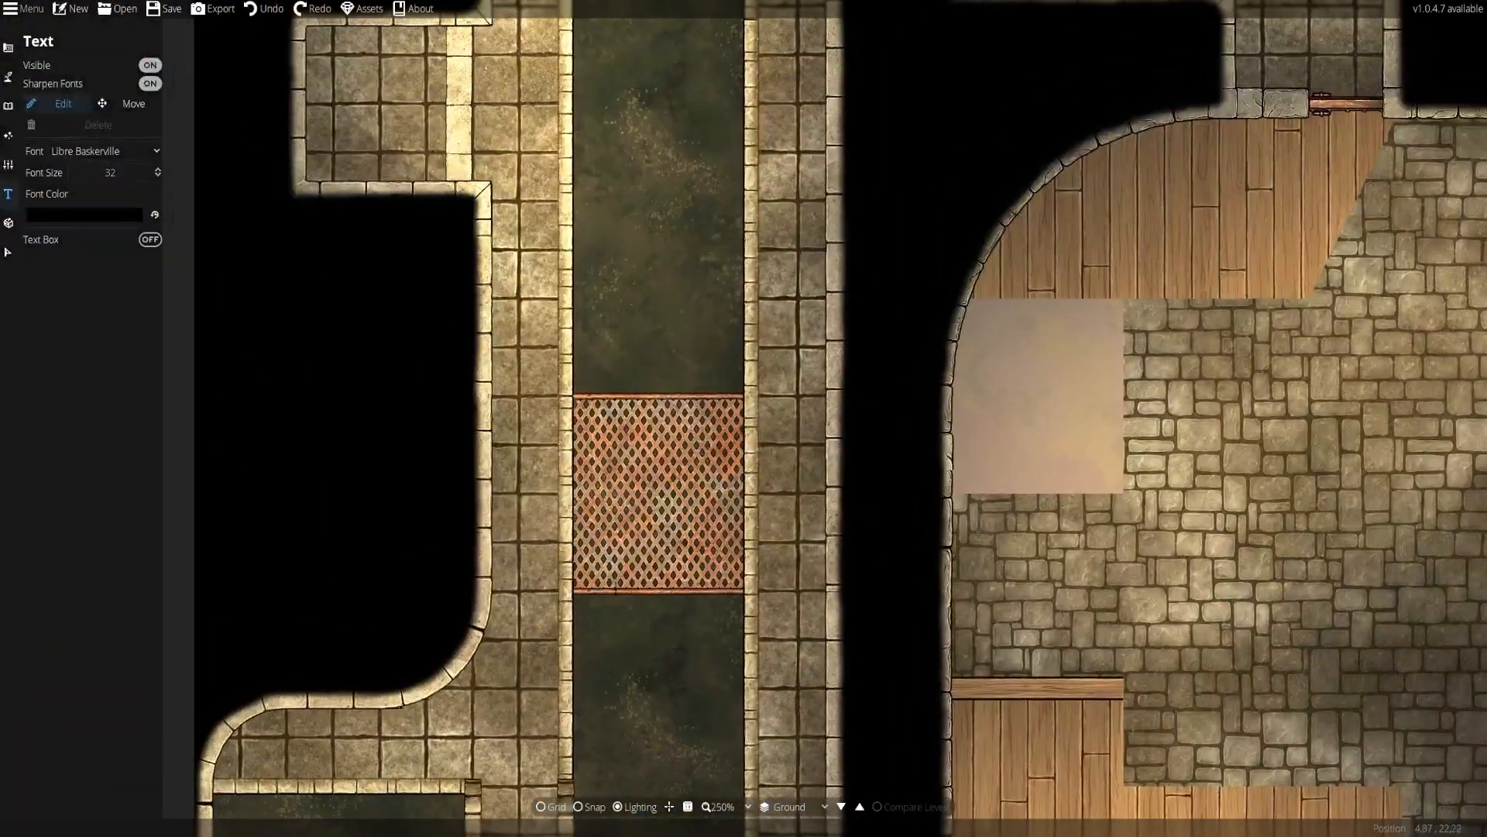
drag(674, 267, 756, 663)
drag(813, 233, 873, 663)
drag(958, 344, 818, 690)
drag(1292, 473, 1209, 566)
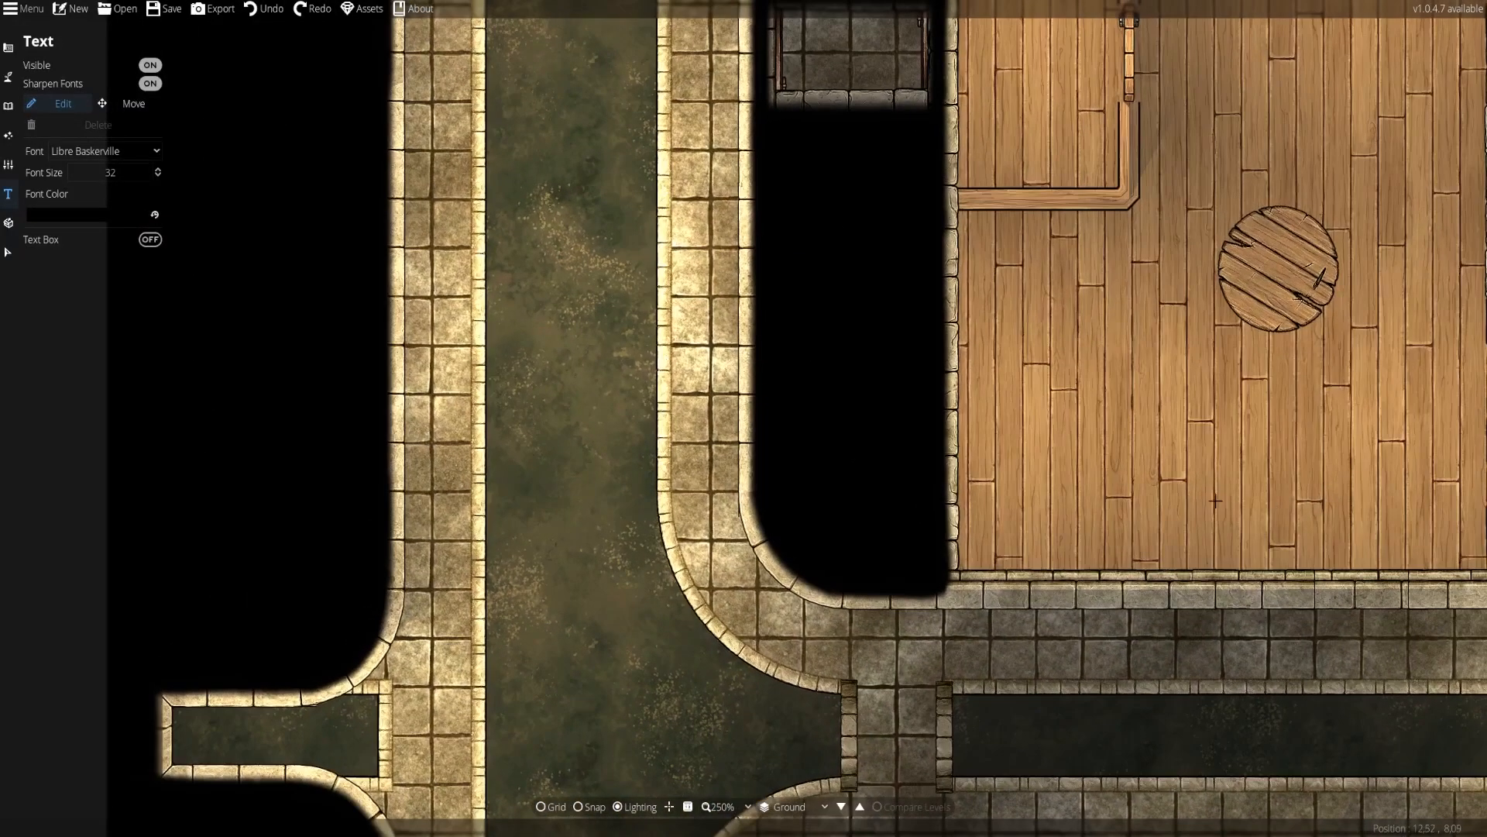
drag(1216, 501, 552, 274)
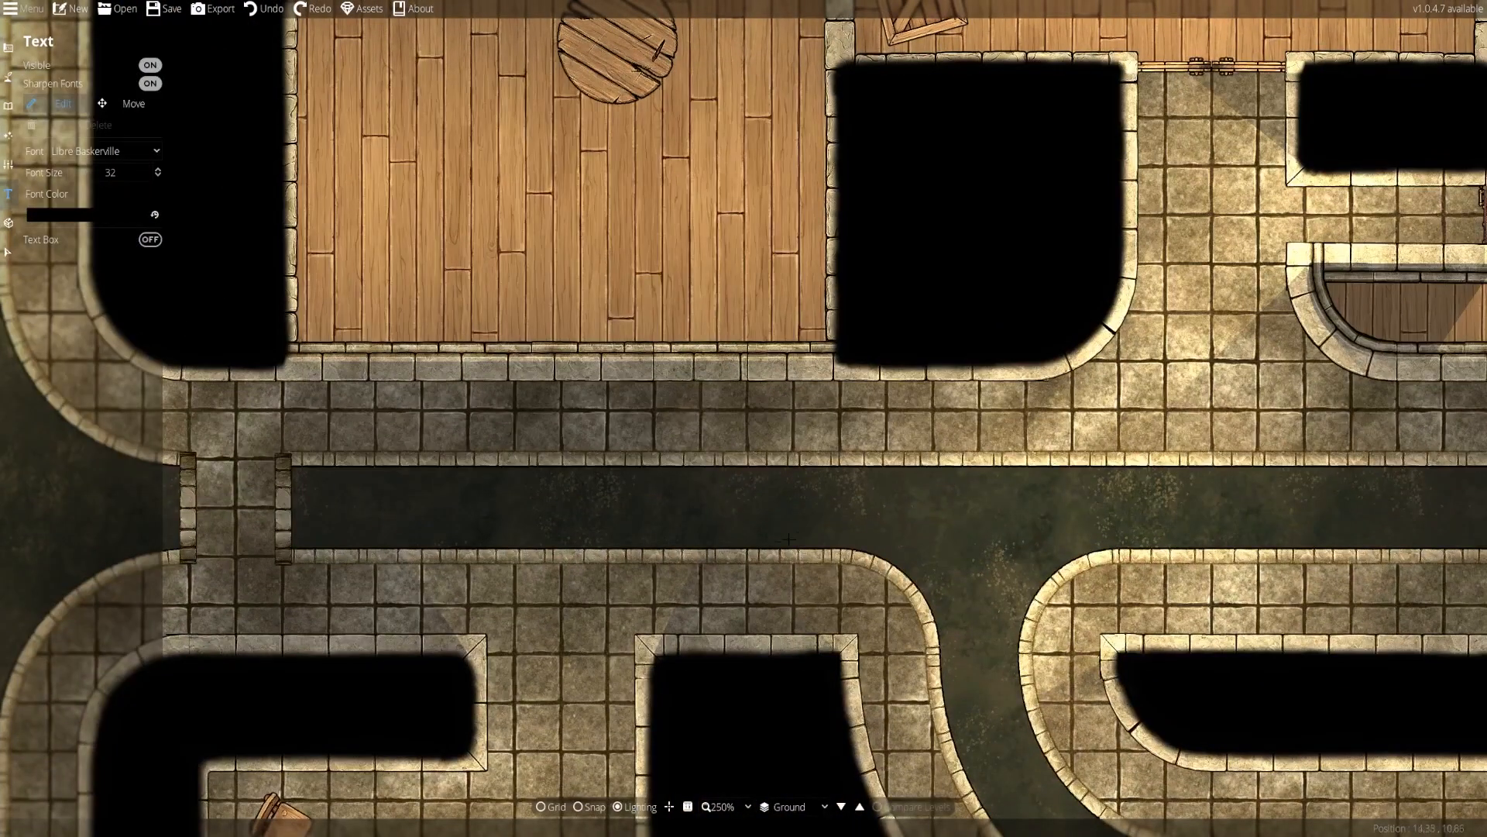
scroll(789, 538, down, 5)
scroll(968, 767, up, 2)
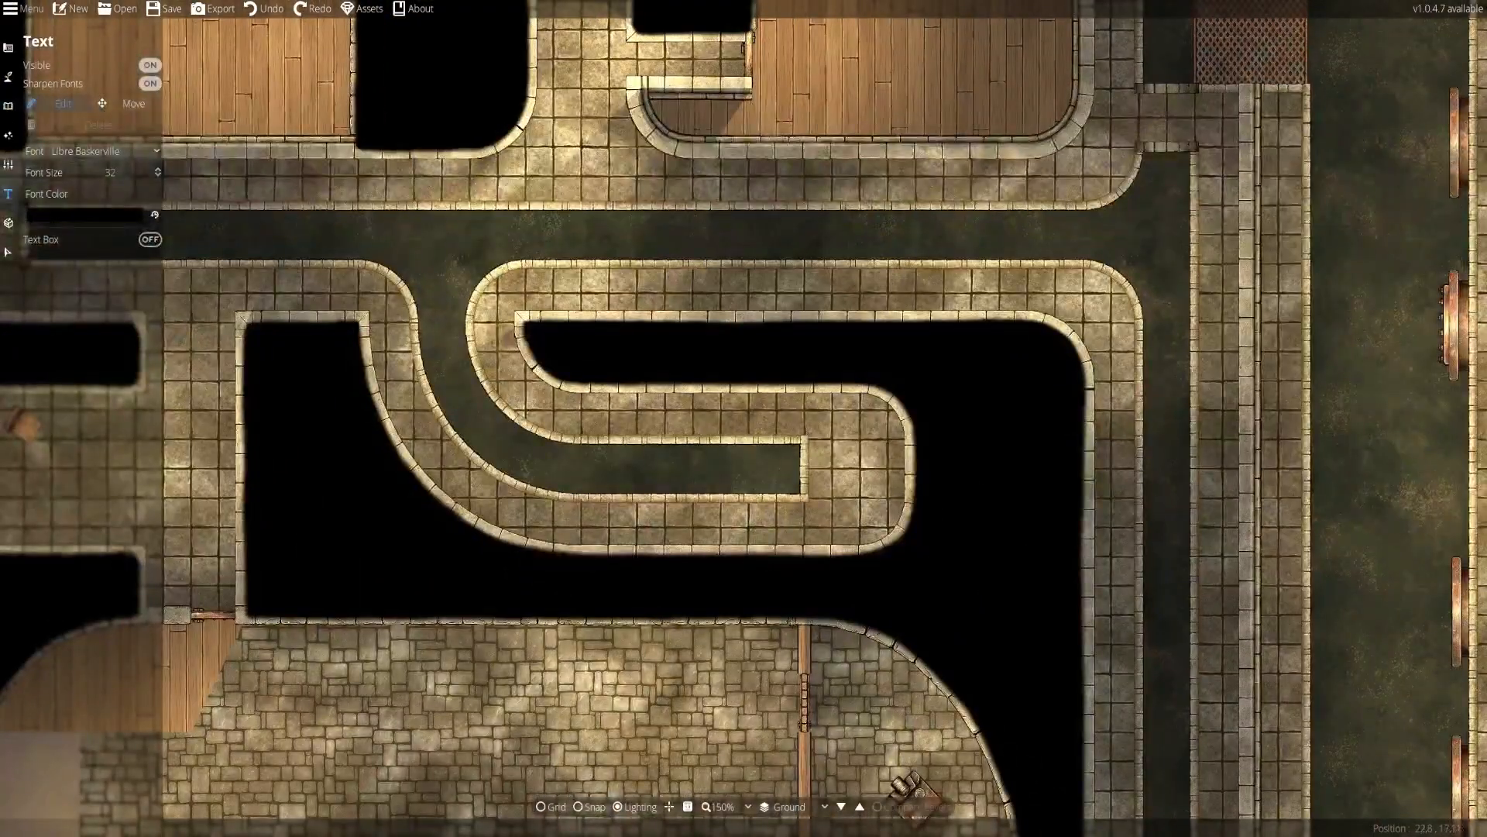
drag(905, 467, 582, 180)
drag(294, 768, 496, 372)
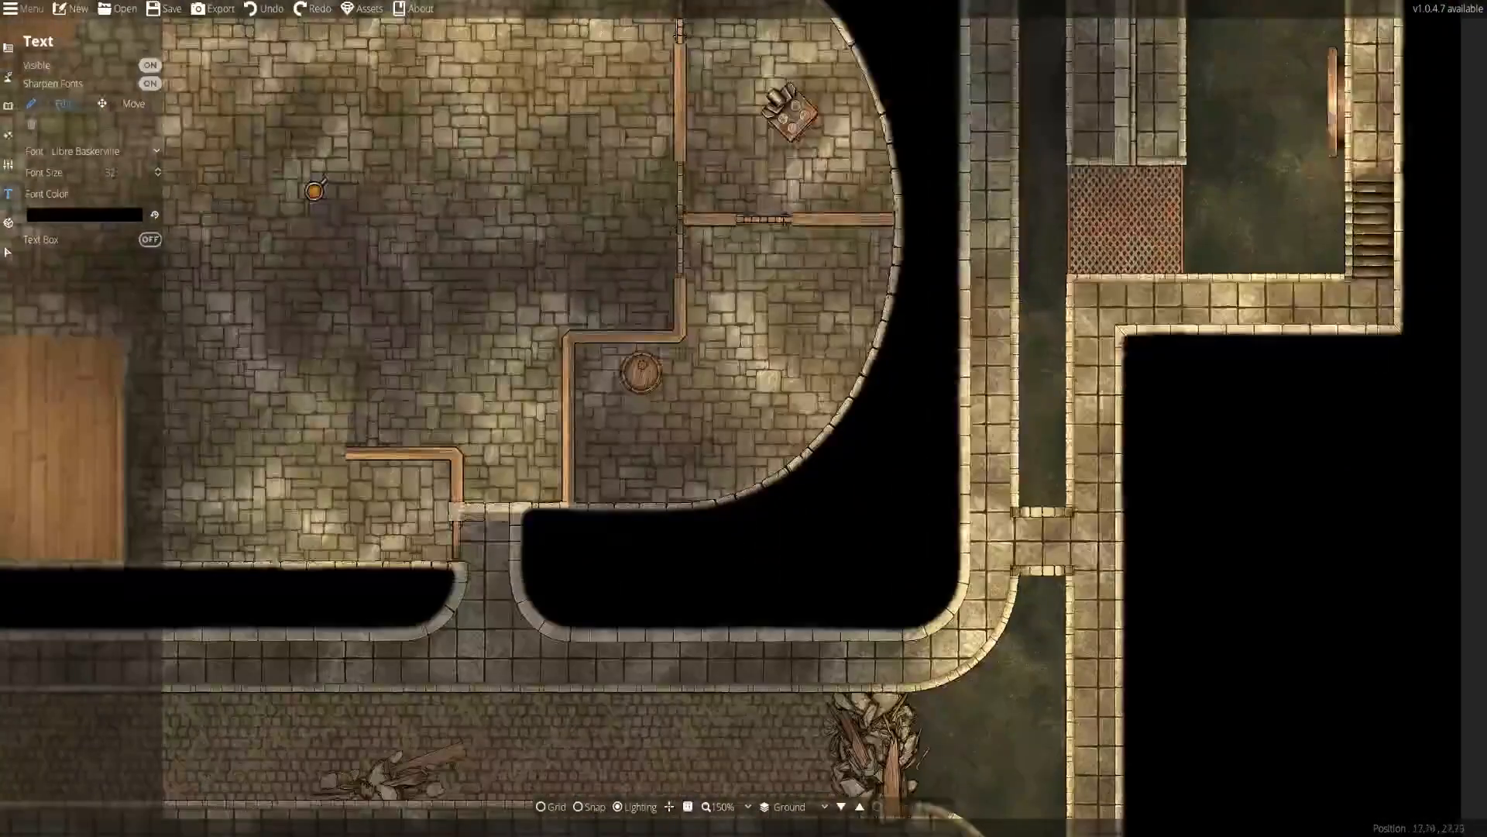
Review the central hall, rubble passage, southern rooms and southern canal, returning along the western canal to its grate
drag(314, 191, 813, 244)
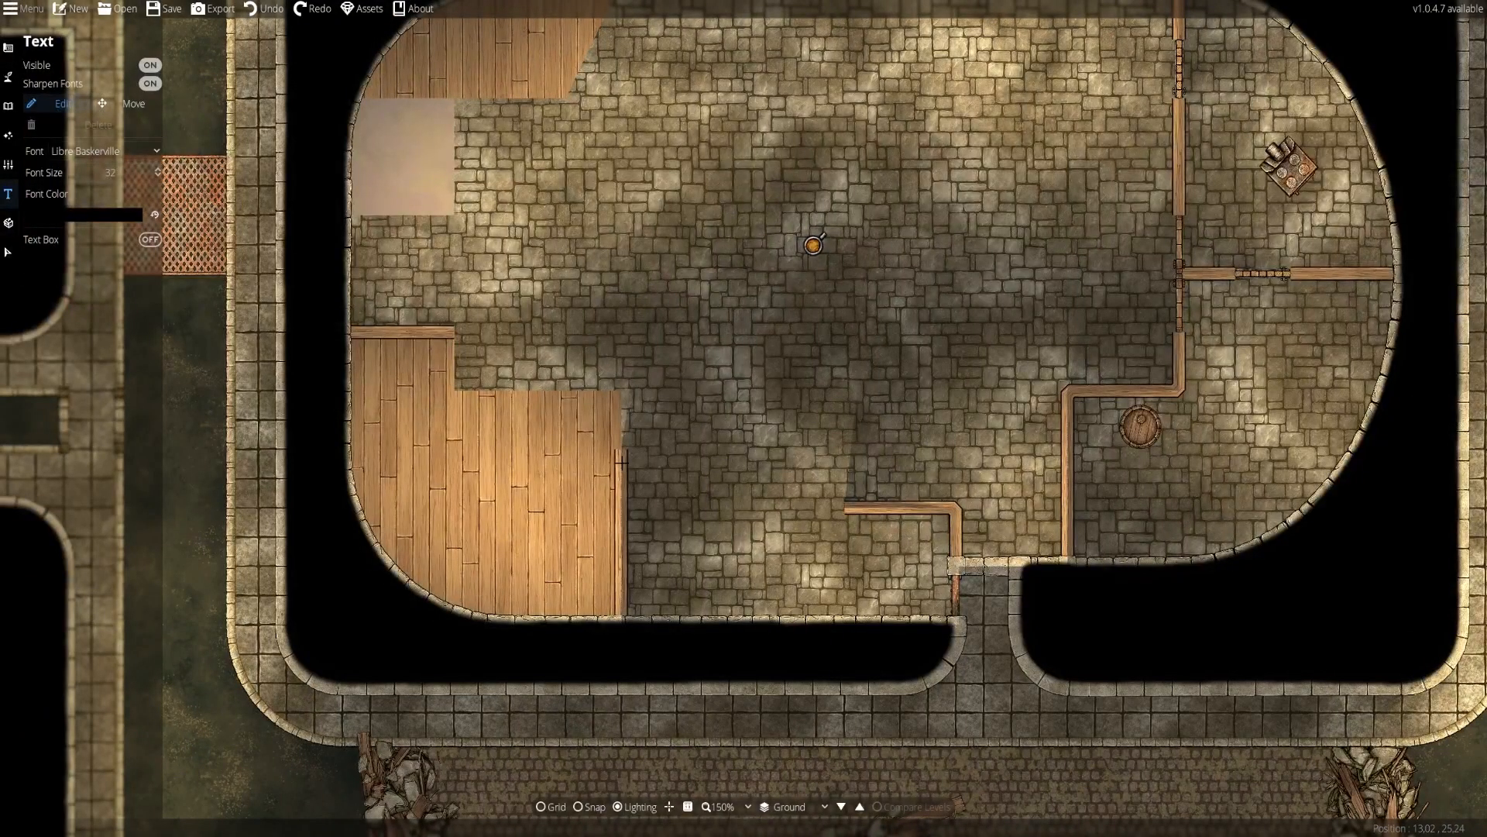
drag(1076, 658, 972, 308)
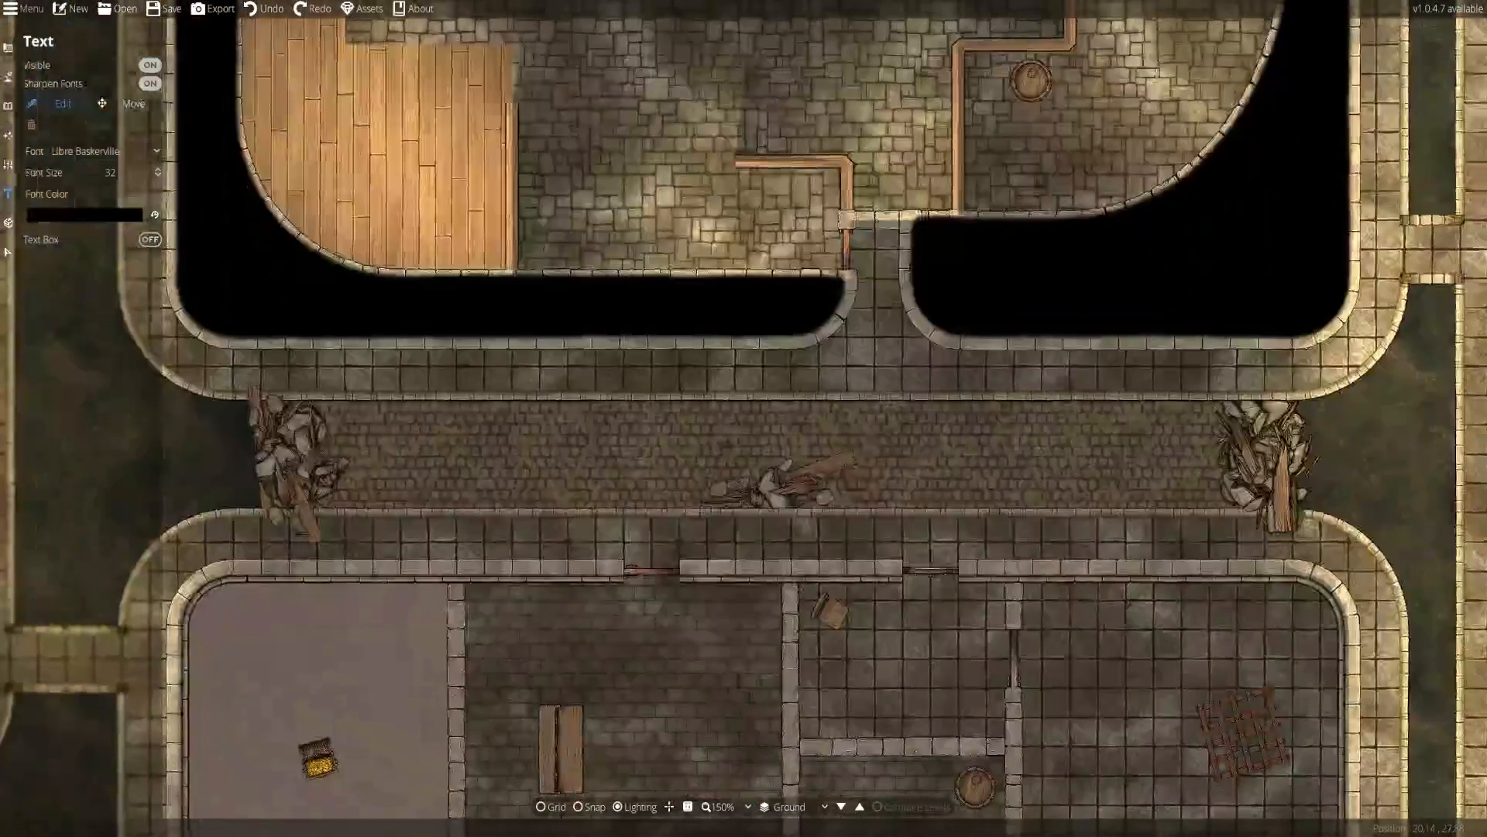
drag(484, 601, 713, 384)
drag(1139, 642, 1022, 448)
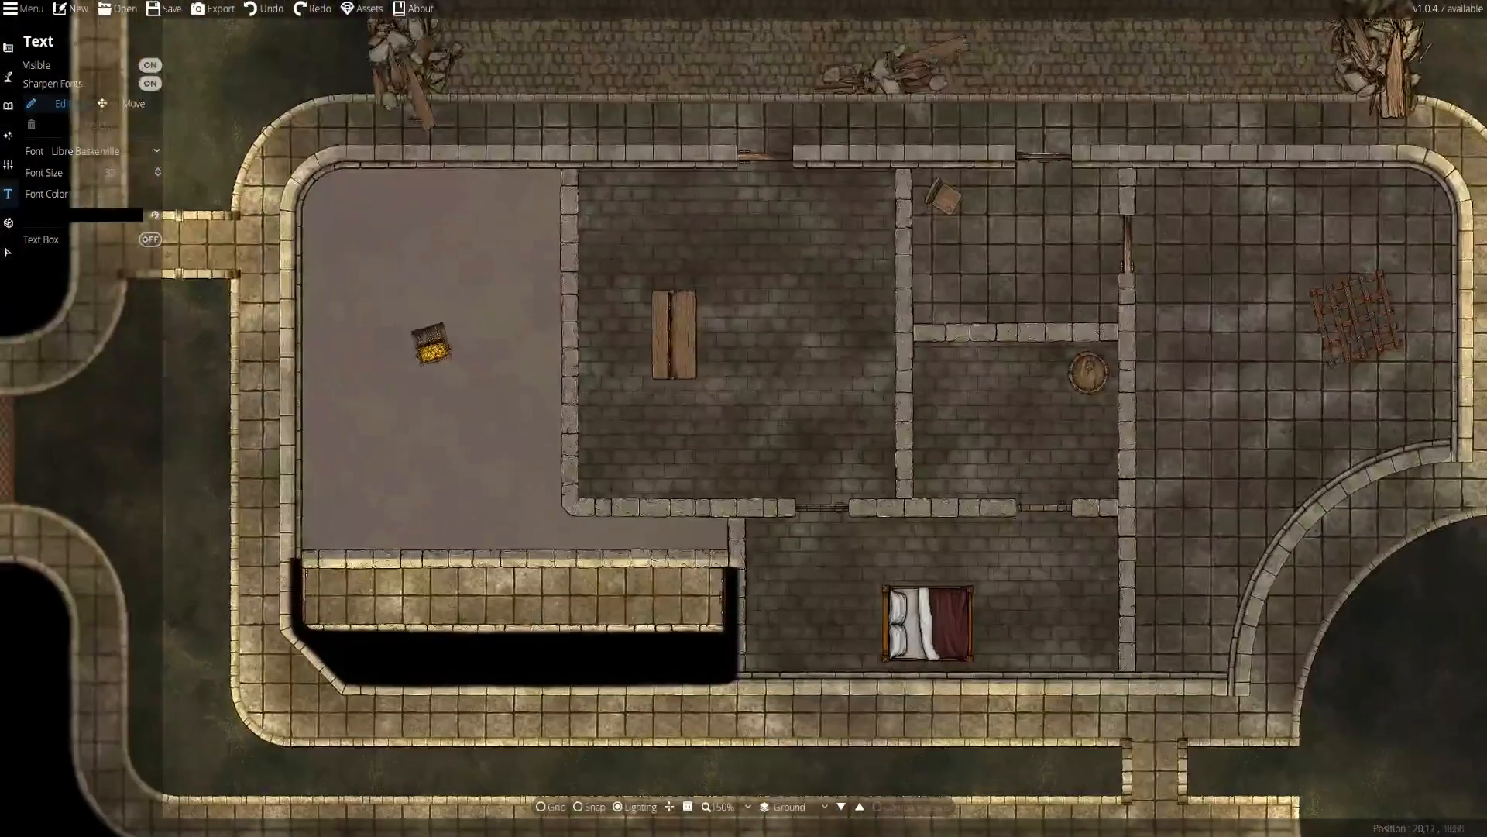
drag(713, 590, 509, 495)
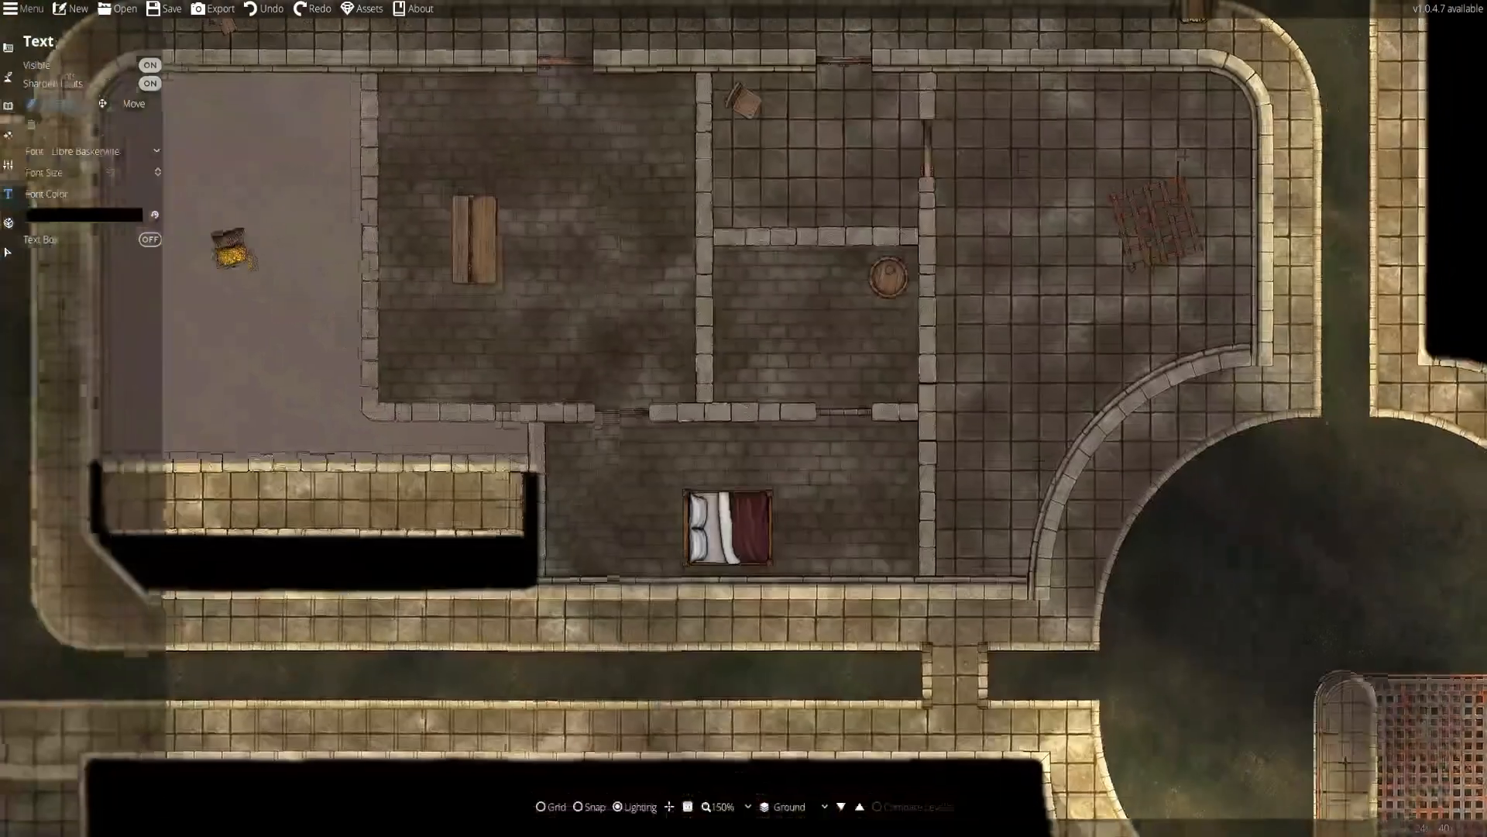
drag(744, 525, 488, 351)
drag(543, 542, 887, 266)
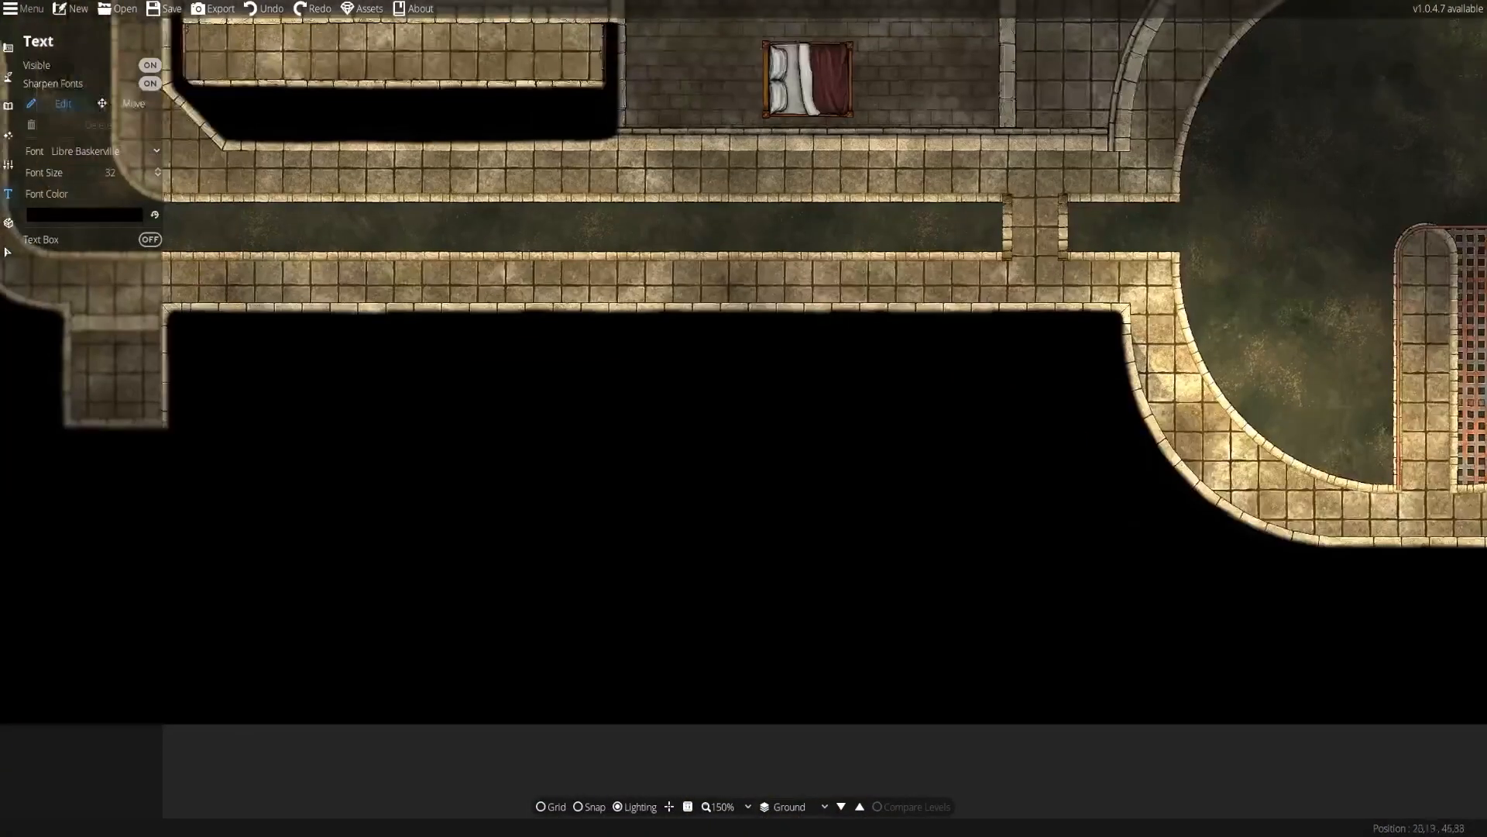
drag(313, 388, 965, 568)
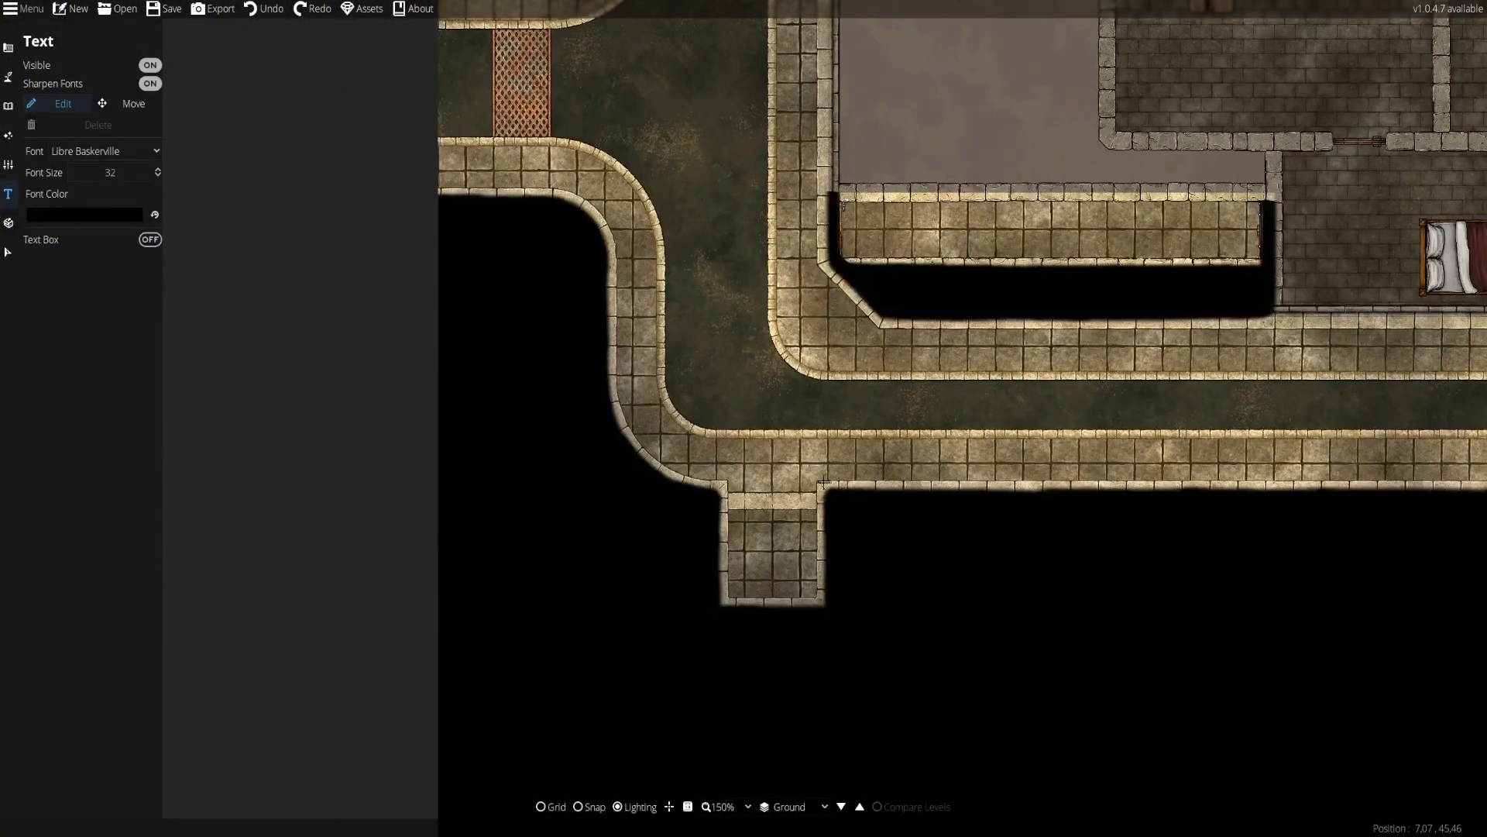
drag(823, 482, 848, 559)
drag(1290, 522, 763, 473)
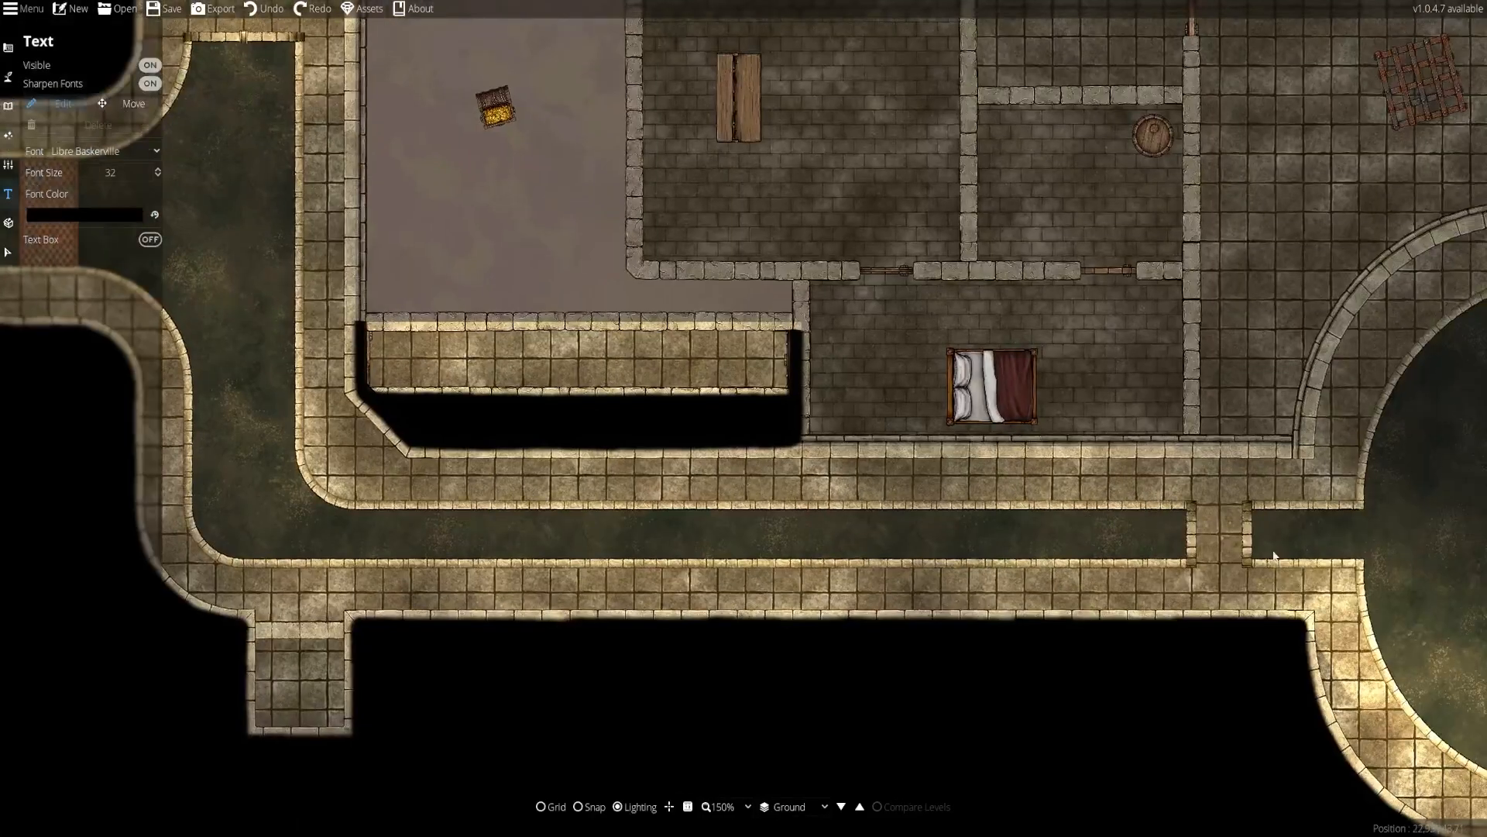
drag(1391, 565, 736, 708)
drag(542, 372, 961, 637)
drag(387, 391, 908, 676)
drag(610, 430, 747, 633)
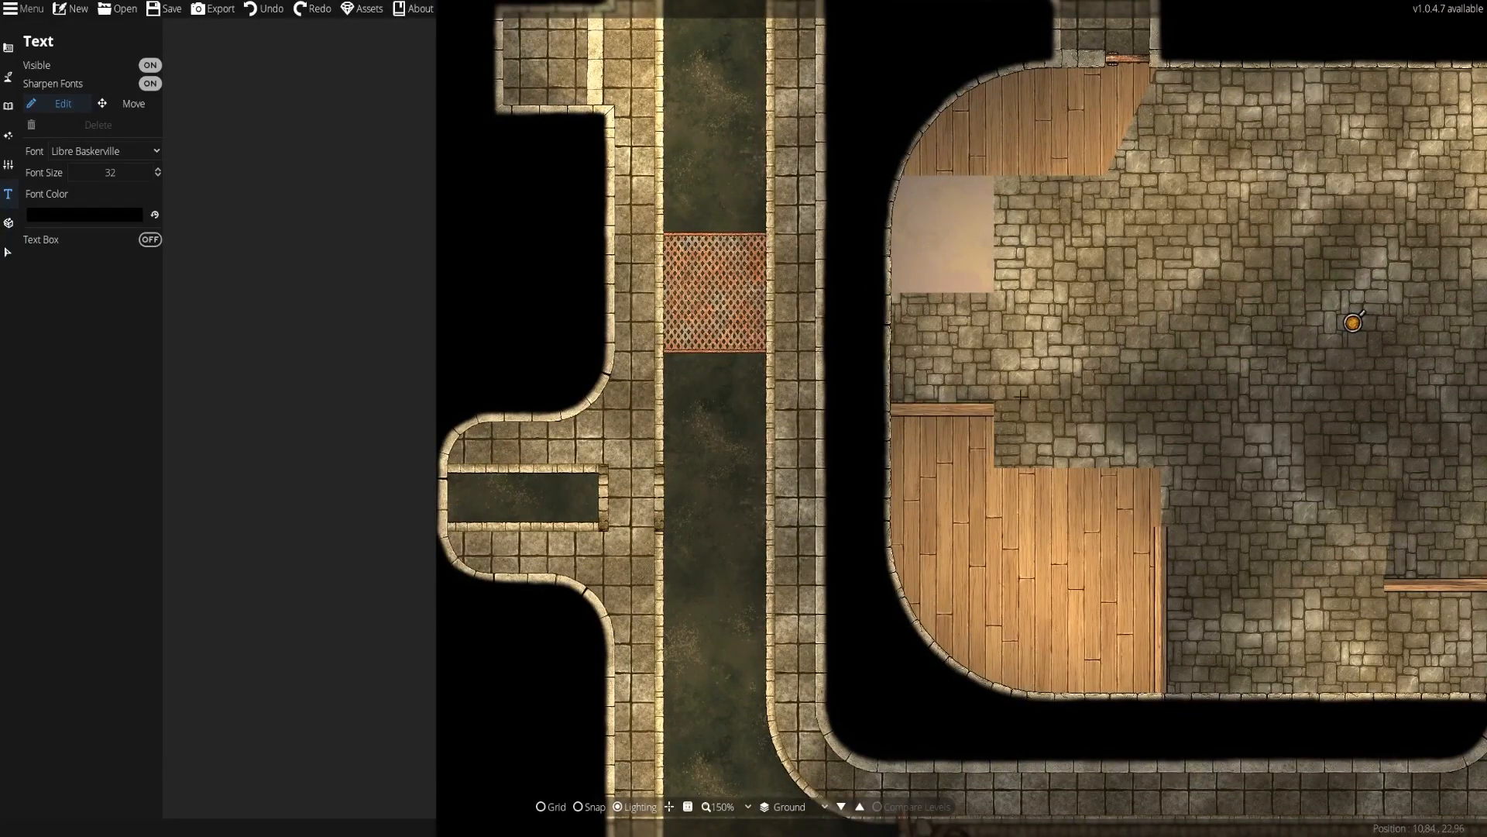
Try to shift the stone edge piece at the end of the western side channel slightly toward the water, and undo the move
drag(1018, 286, 784, 303)
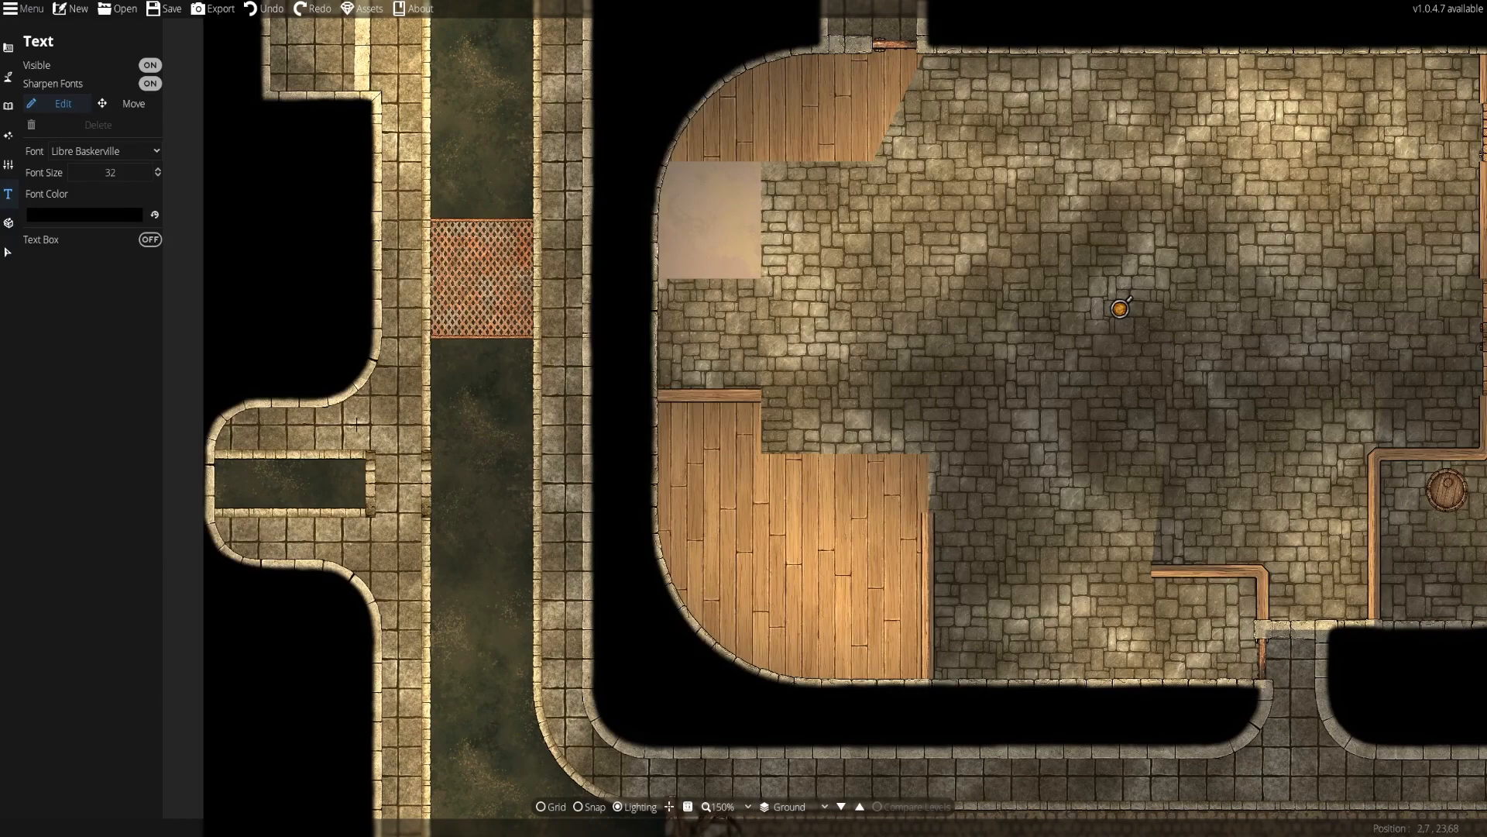
drag(392, 450, 620, 508)
scroll(613, 568, up, 5)
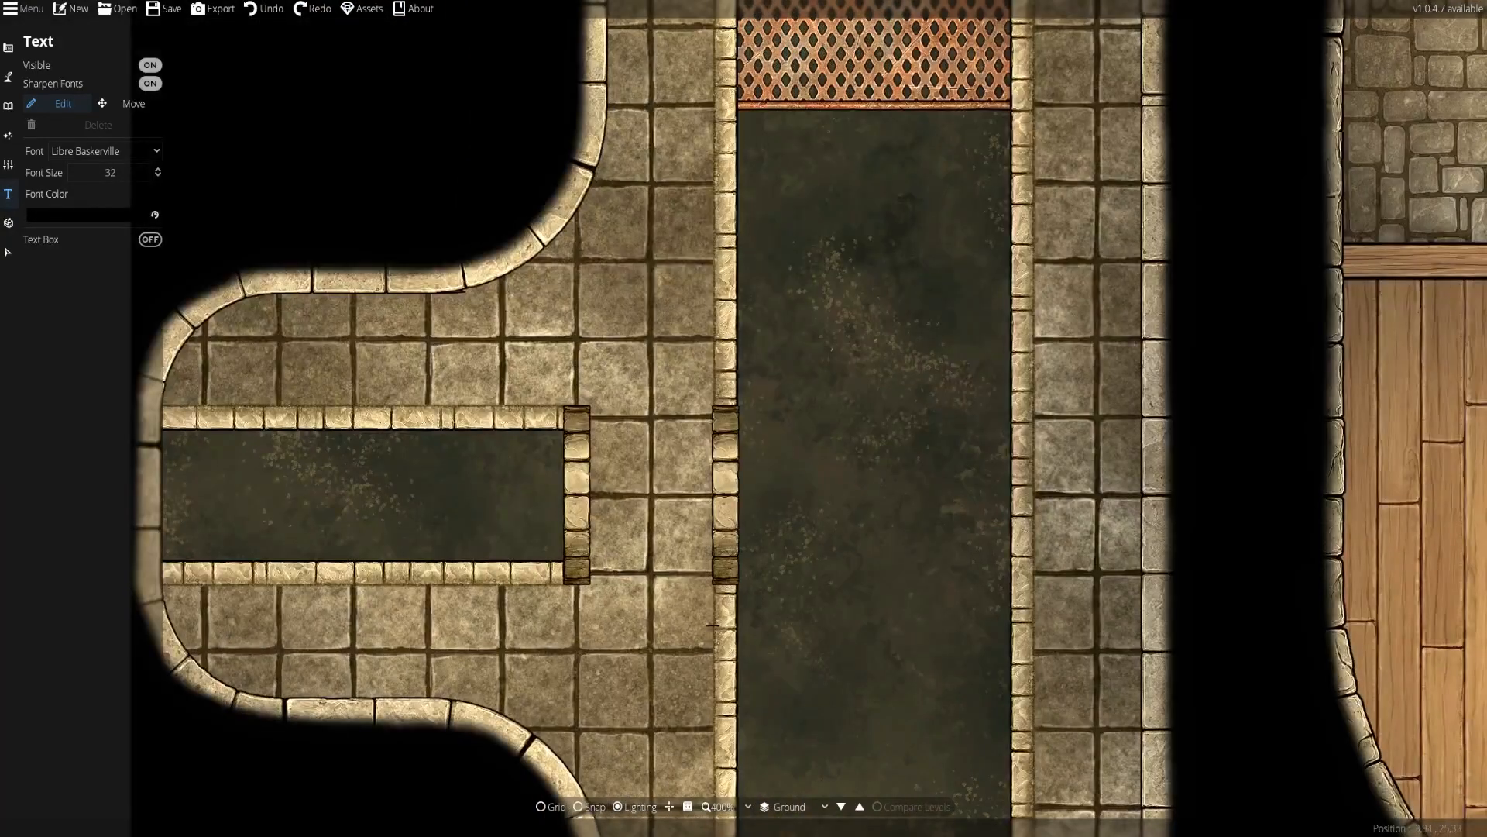
click(8, 252)
mouse_move(588, 493)
mouse_down()
mouse_move(566, 489)
mouse_move(600, 499)
mouse_move(533, 481)
mouse_move(578, 485)
mouse_up()
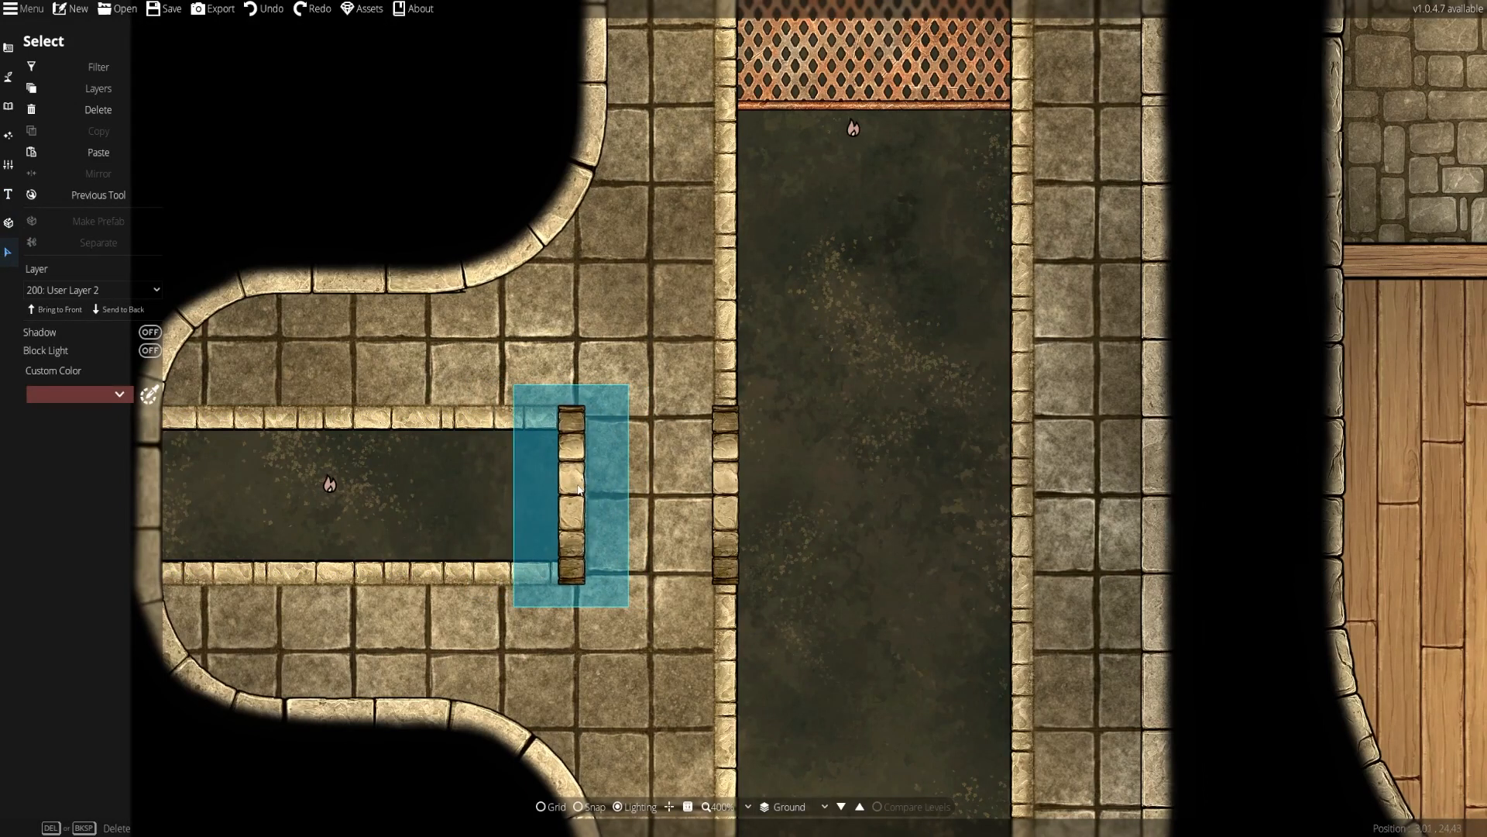
right_click(578, 486)
key(ctrl+z)
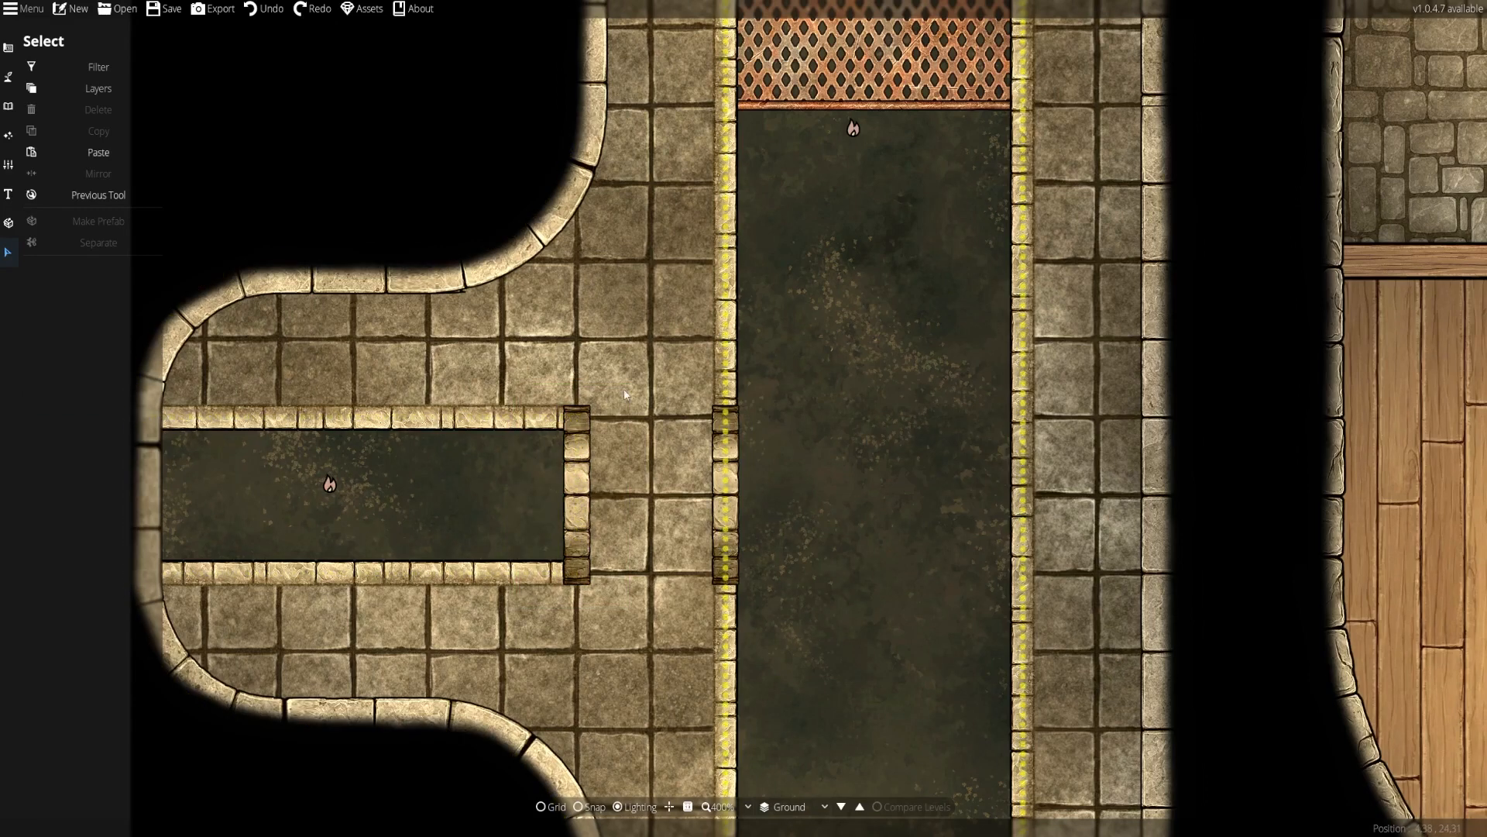
Draw 0.2-wide shadow paths on User Layer 2 along the inner north and south edges of the crossing between the western side channel and canal
click(8, 76)
click(66, 160)
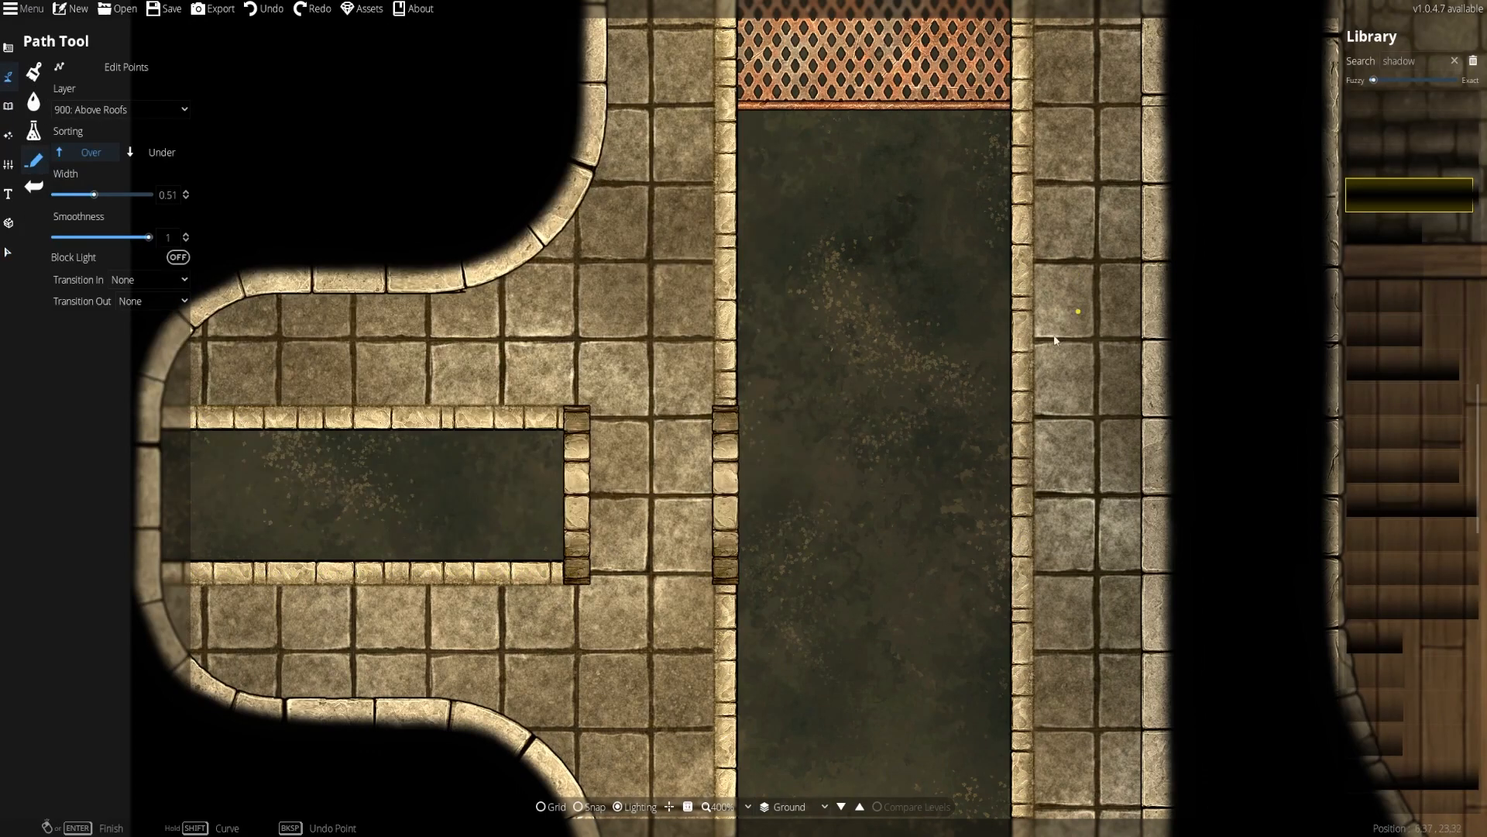
scroll(611, 491, up, 2)
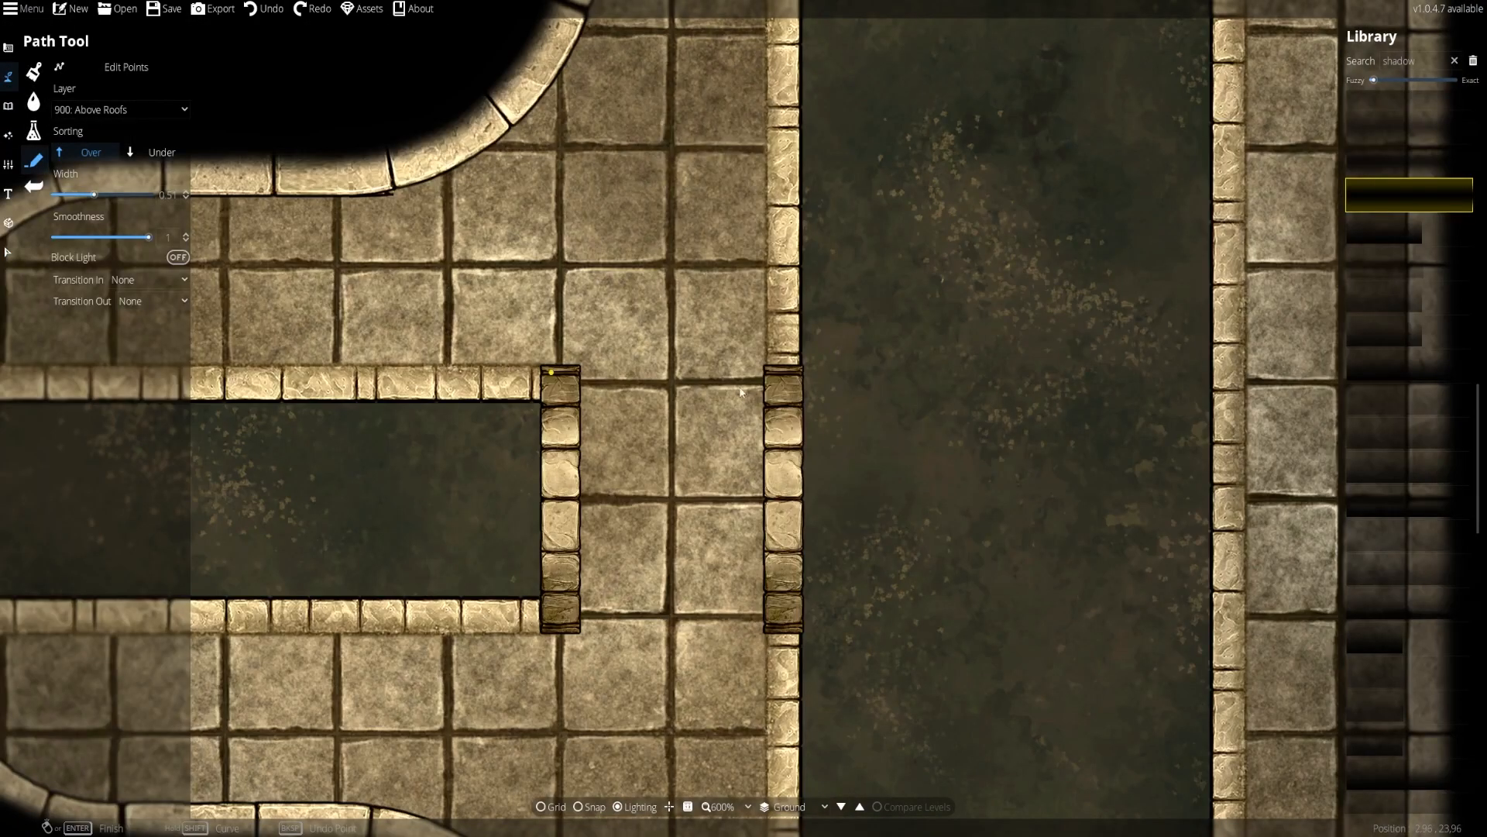
click(1377, 325)
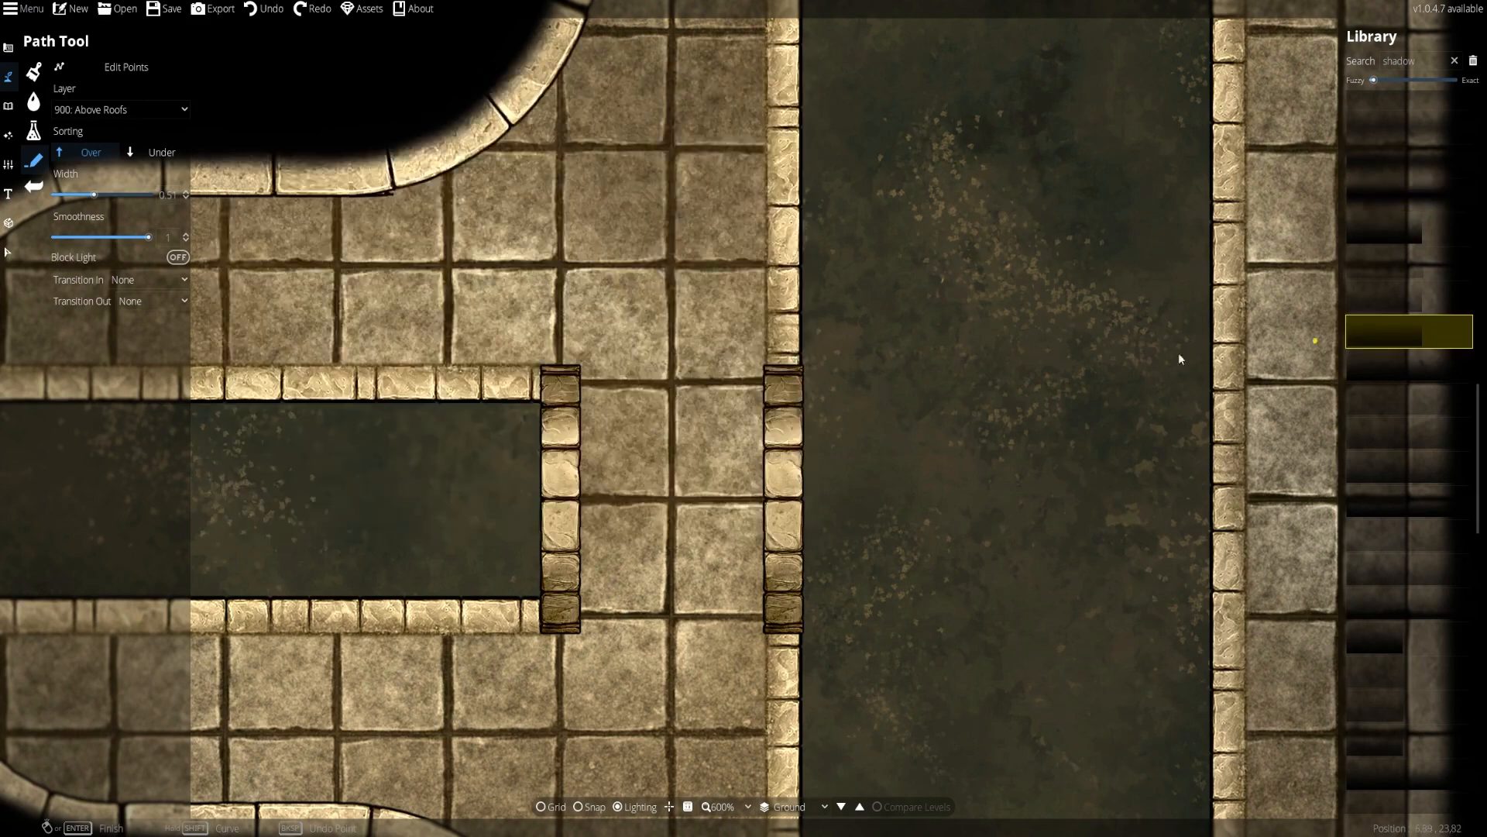
scroll(635, 434, up, 1)
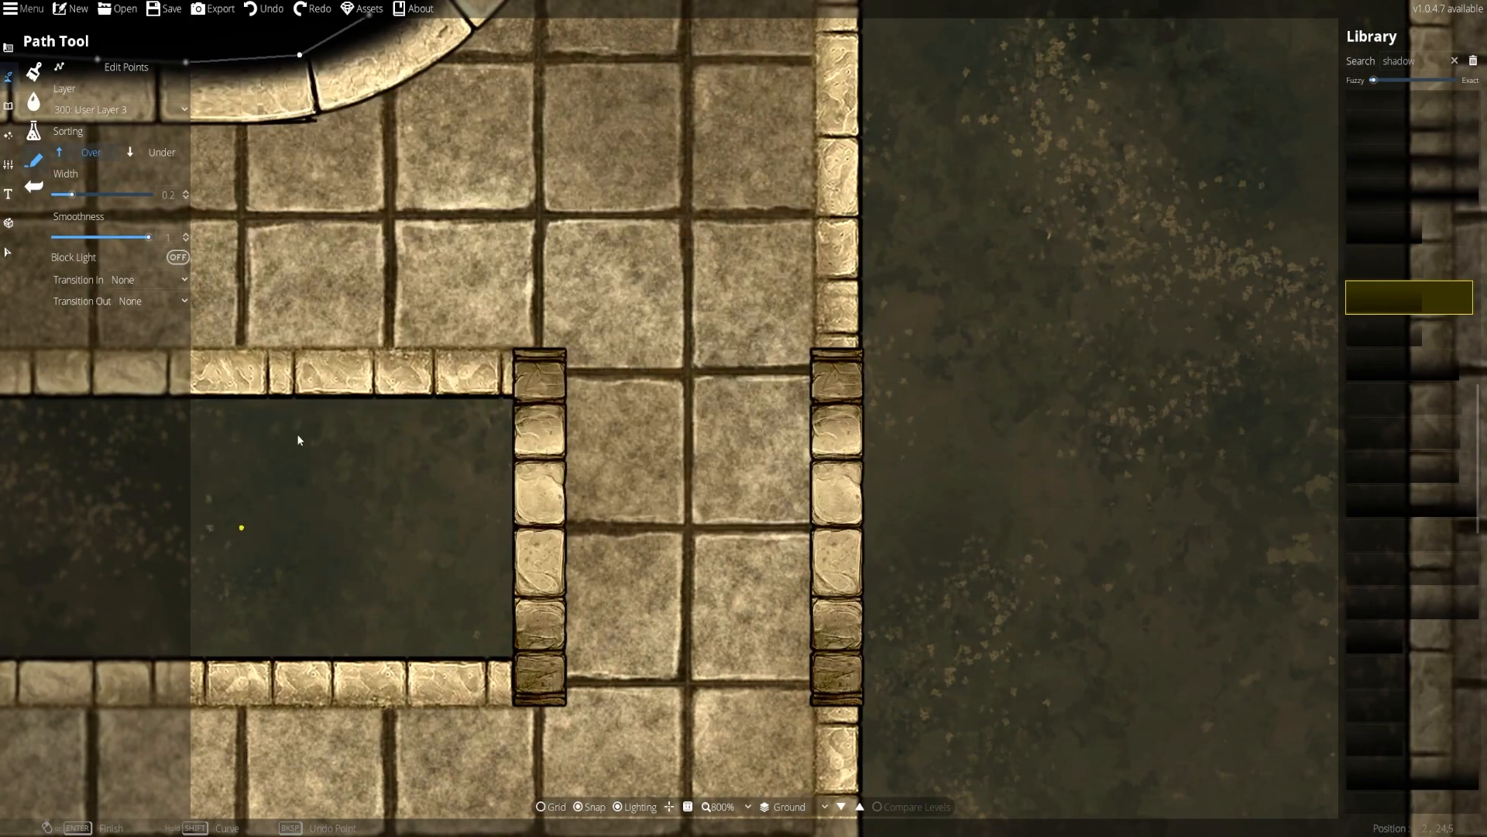
click(116, 109)
click(103, 250)
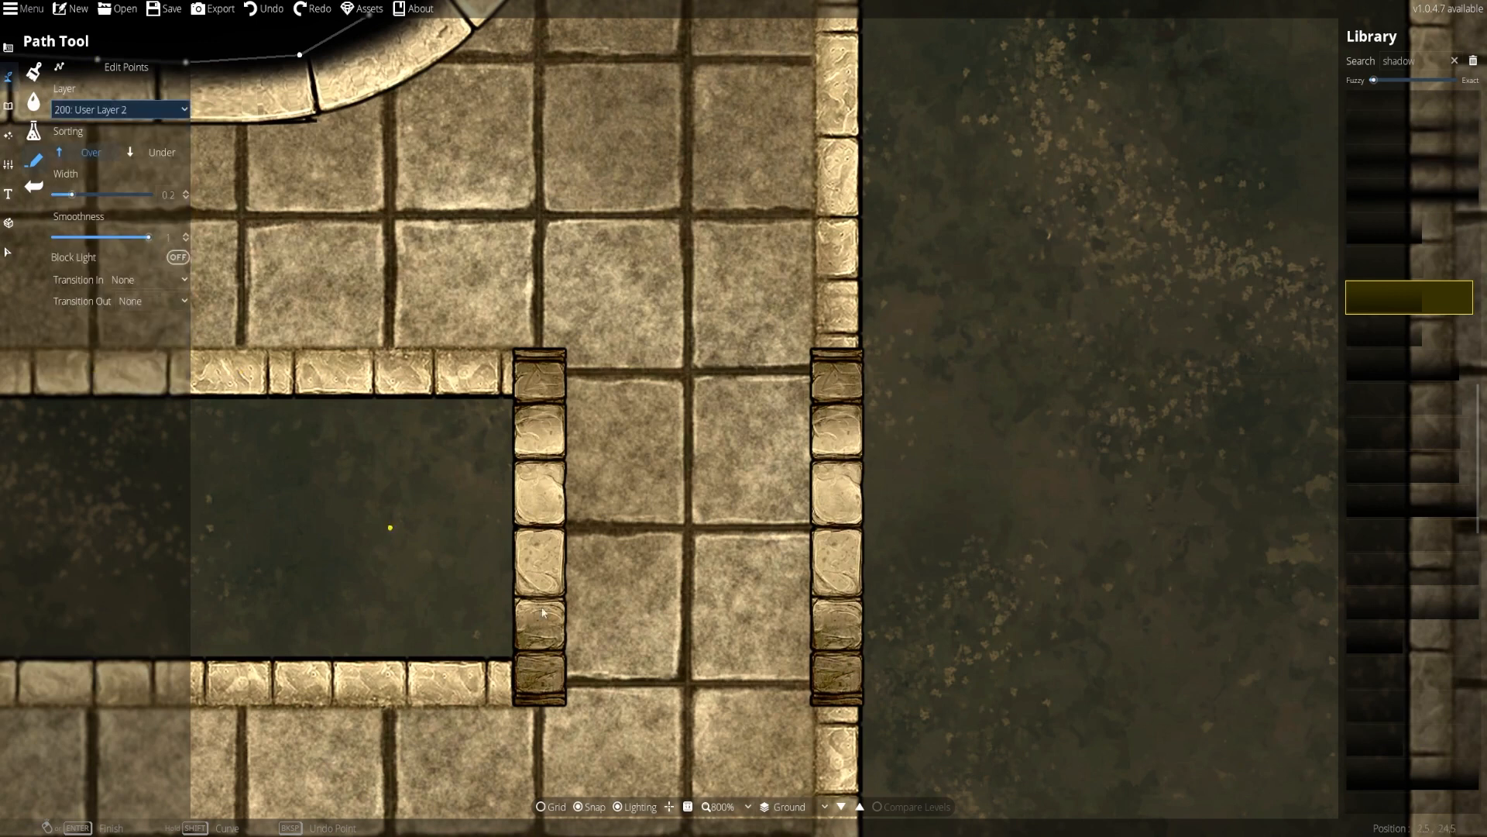
click(838, 685)
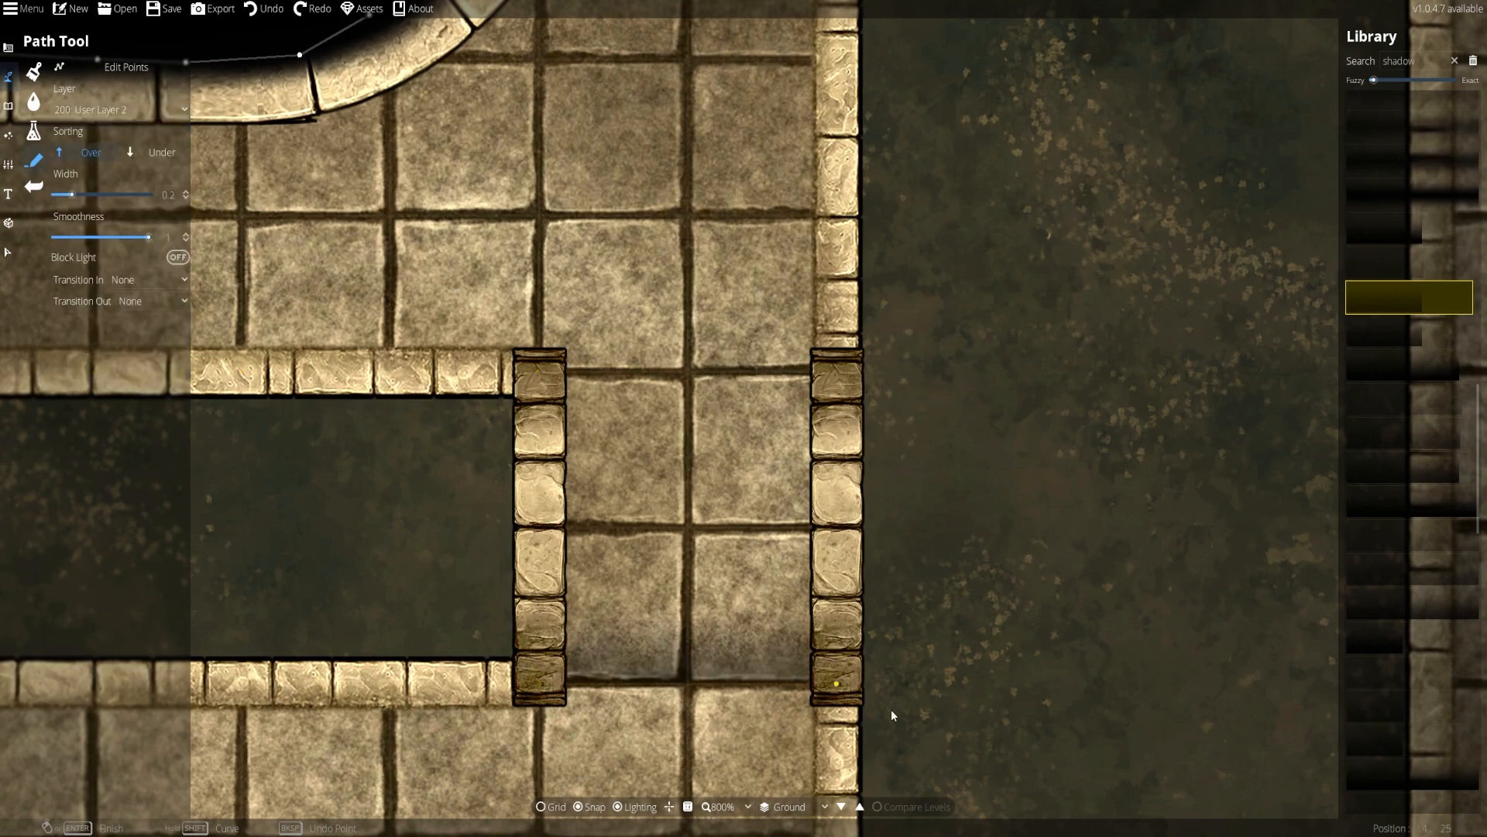
right_click(891, 711)
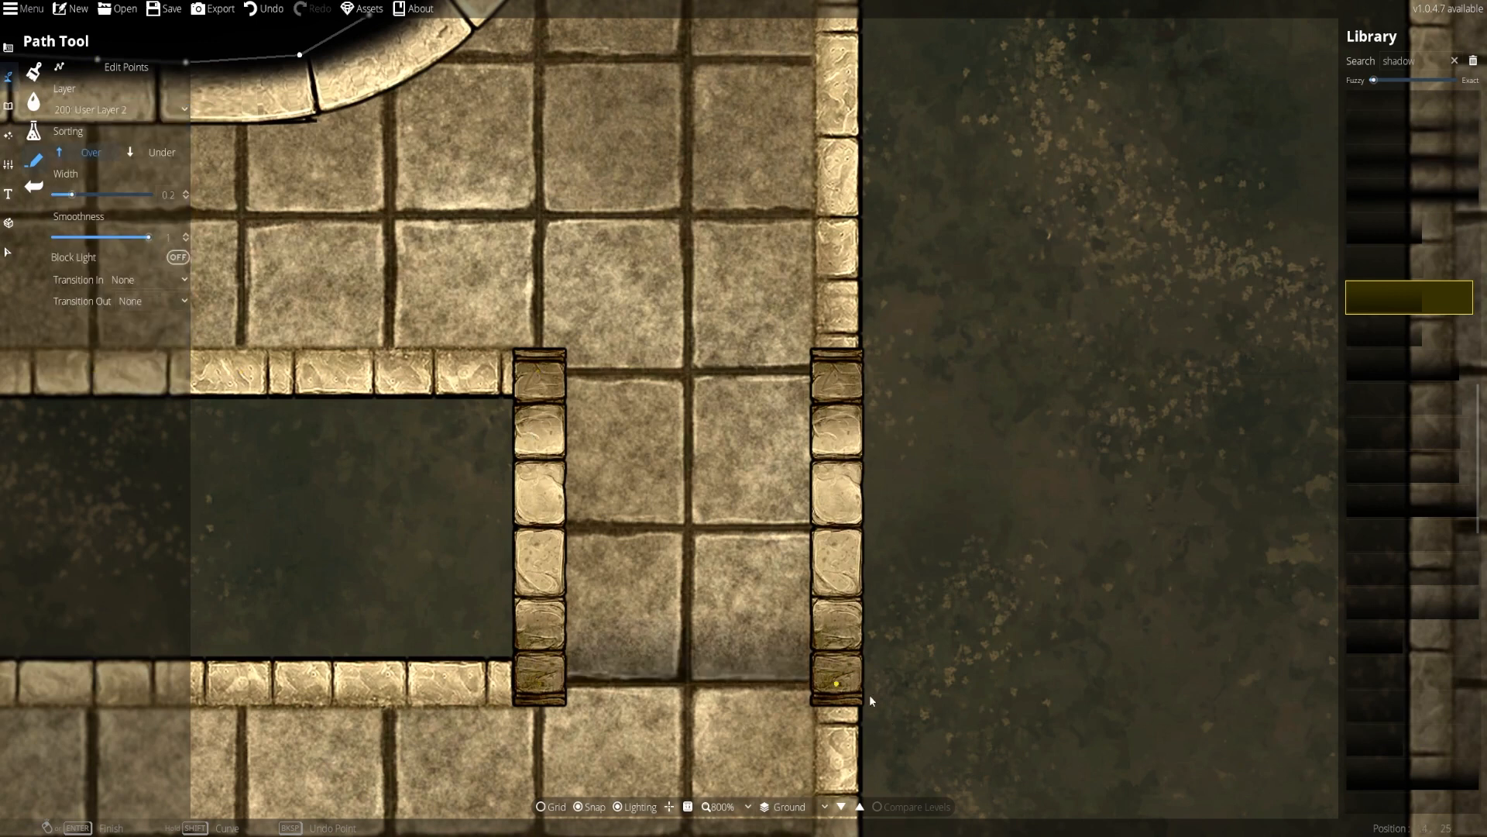
click(815, 402)
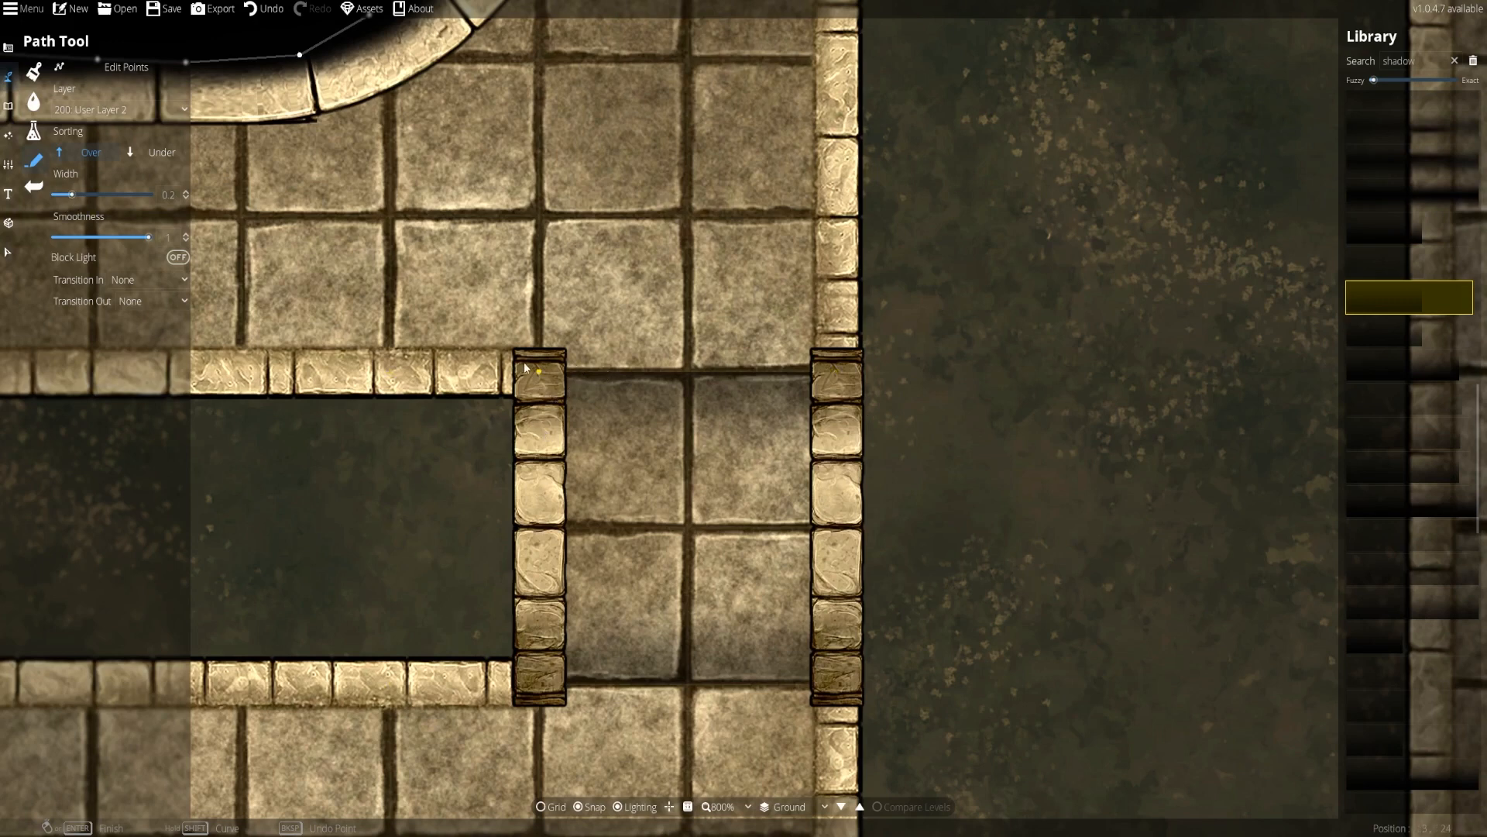
Add thinner shadow paths, 0.1 wide, just outside the north and south edges of the same crossing
click(178, 192)
text(1)
key(Return)
click(538, 389)
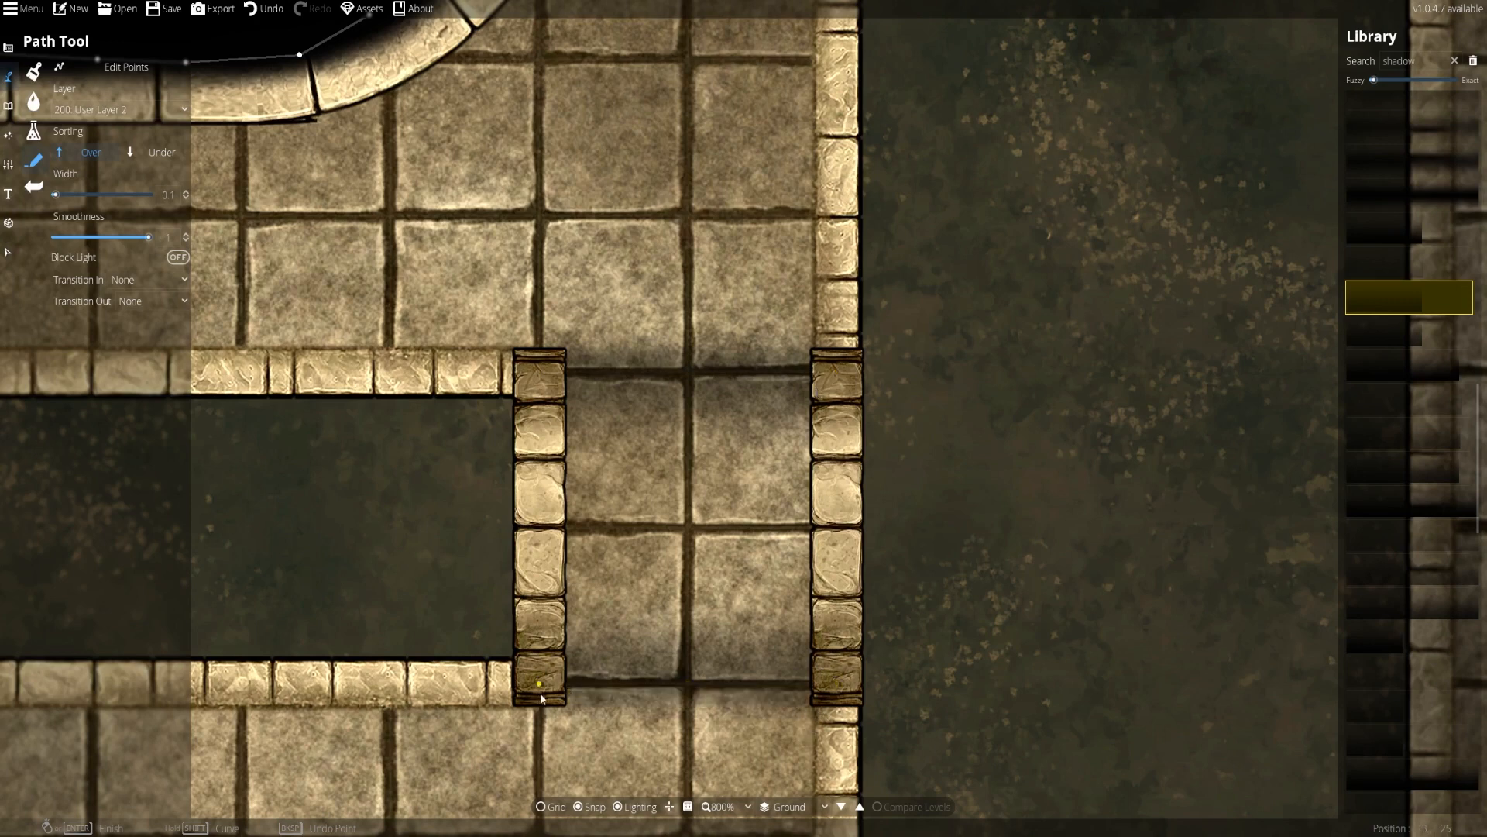
scroll(810, 617, down, 2)
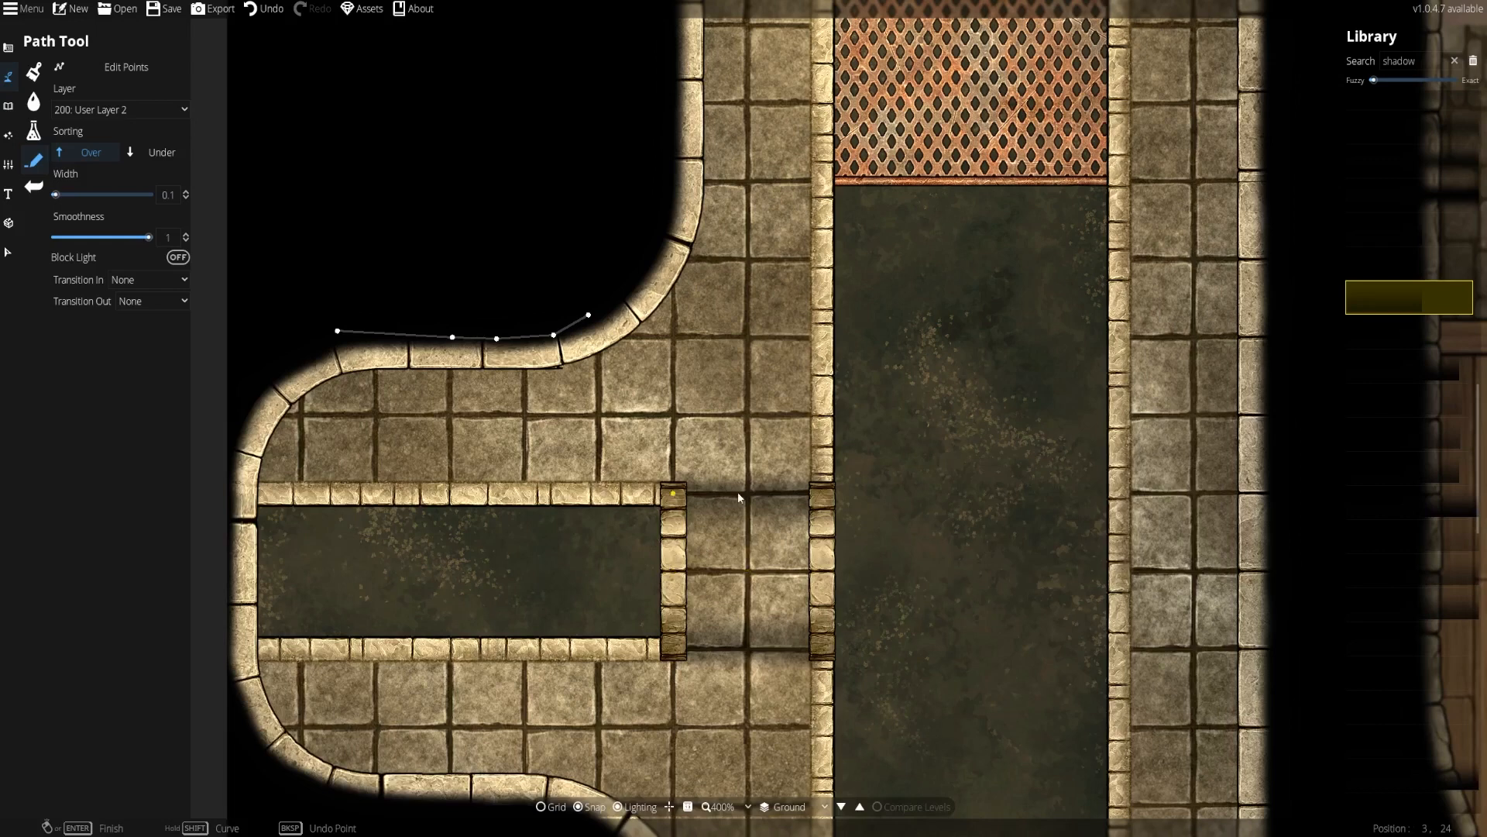
scroll(830, 589, up, 1)
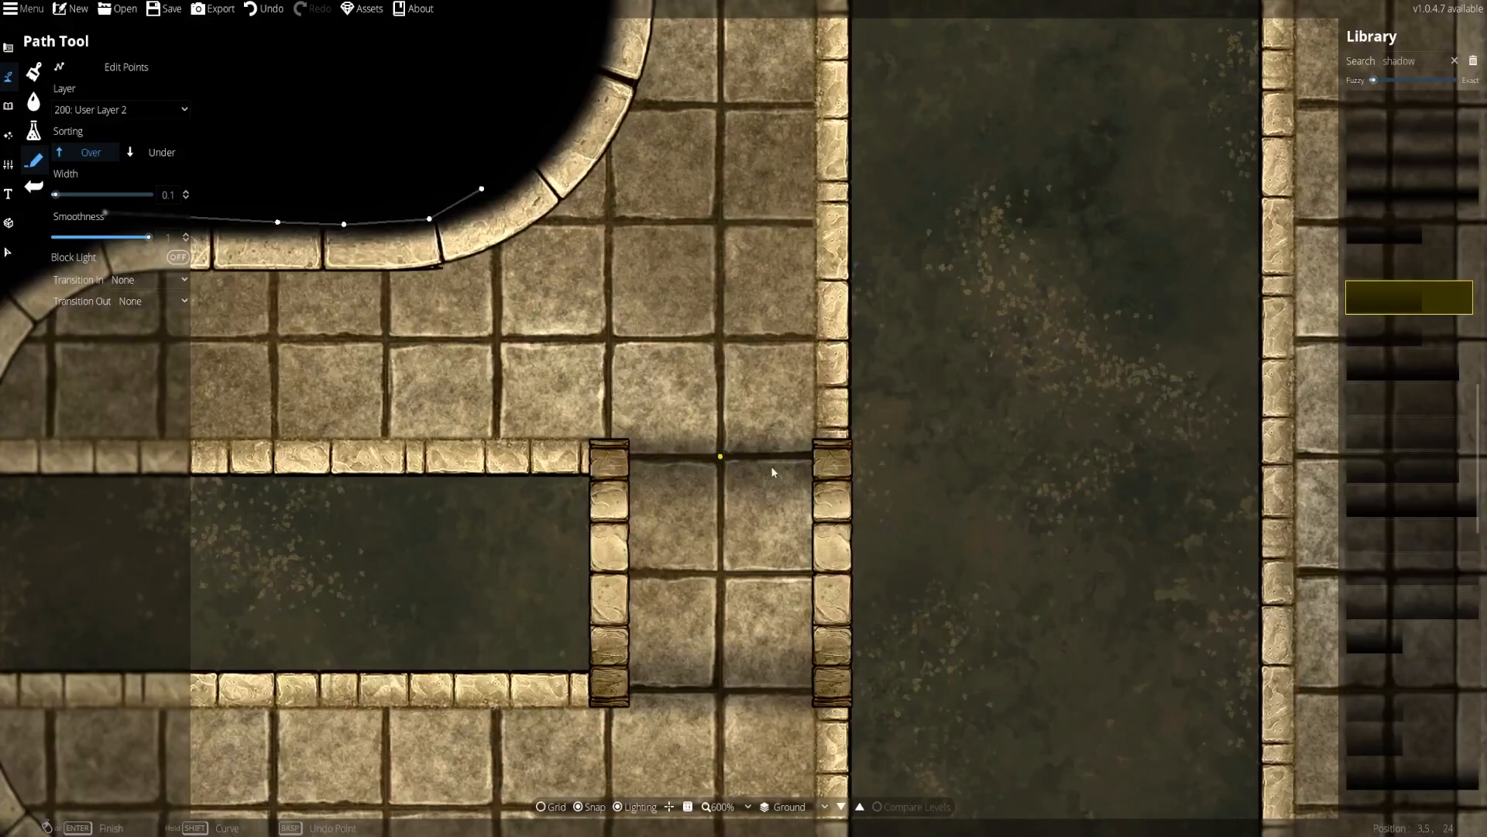
drag(732, 612, 711, 533)
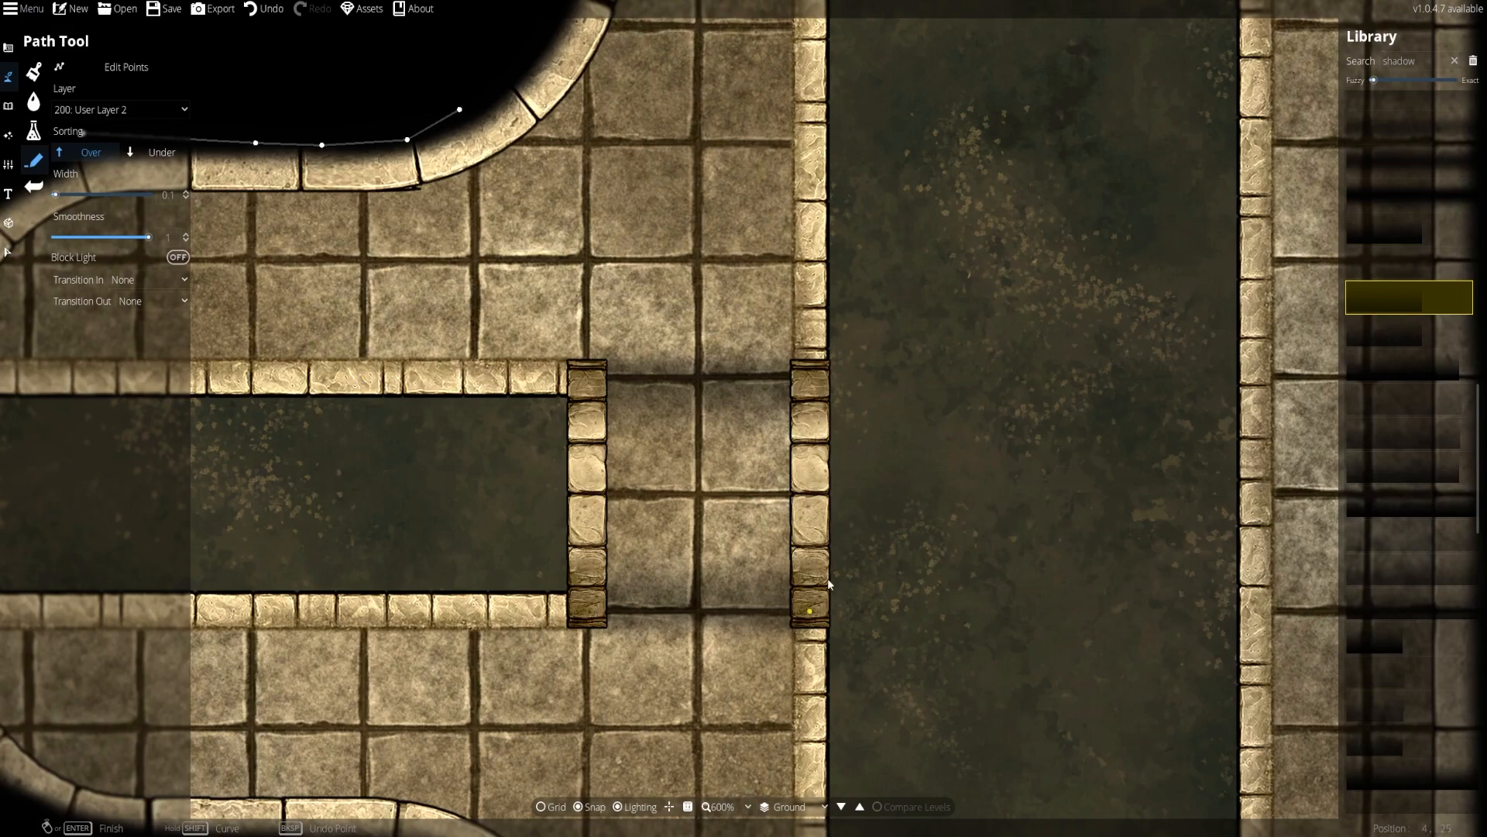
drag(829, 584, 844, 438)
scroll(642, 433, up, 1)
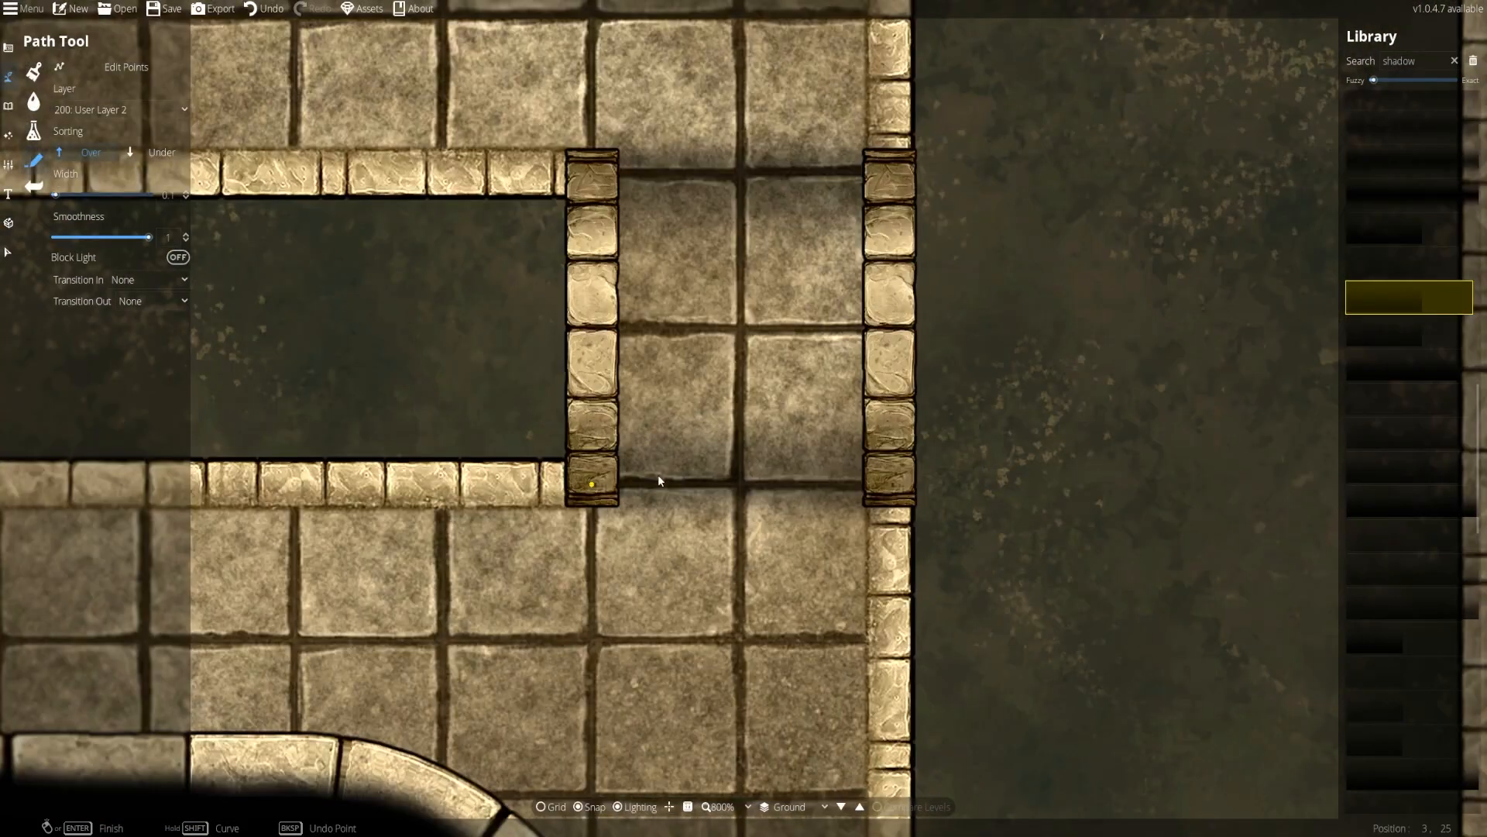
Darken the end stones of both crossing edges with shadow paths 0.25 wide on User Layer 3
mouse_move(1382, 307)
key(s)
drag(56, 195, 77, 197)
click(97, 110)
click(88, 268)
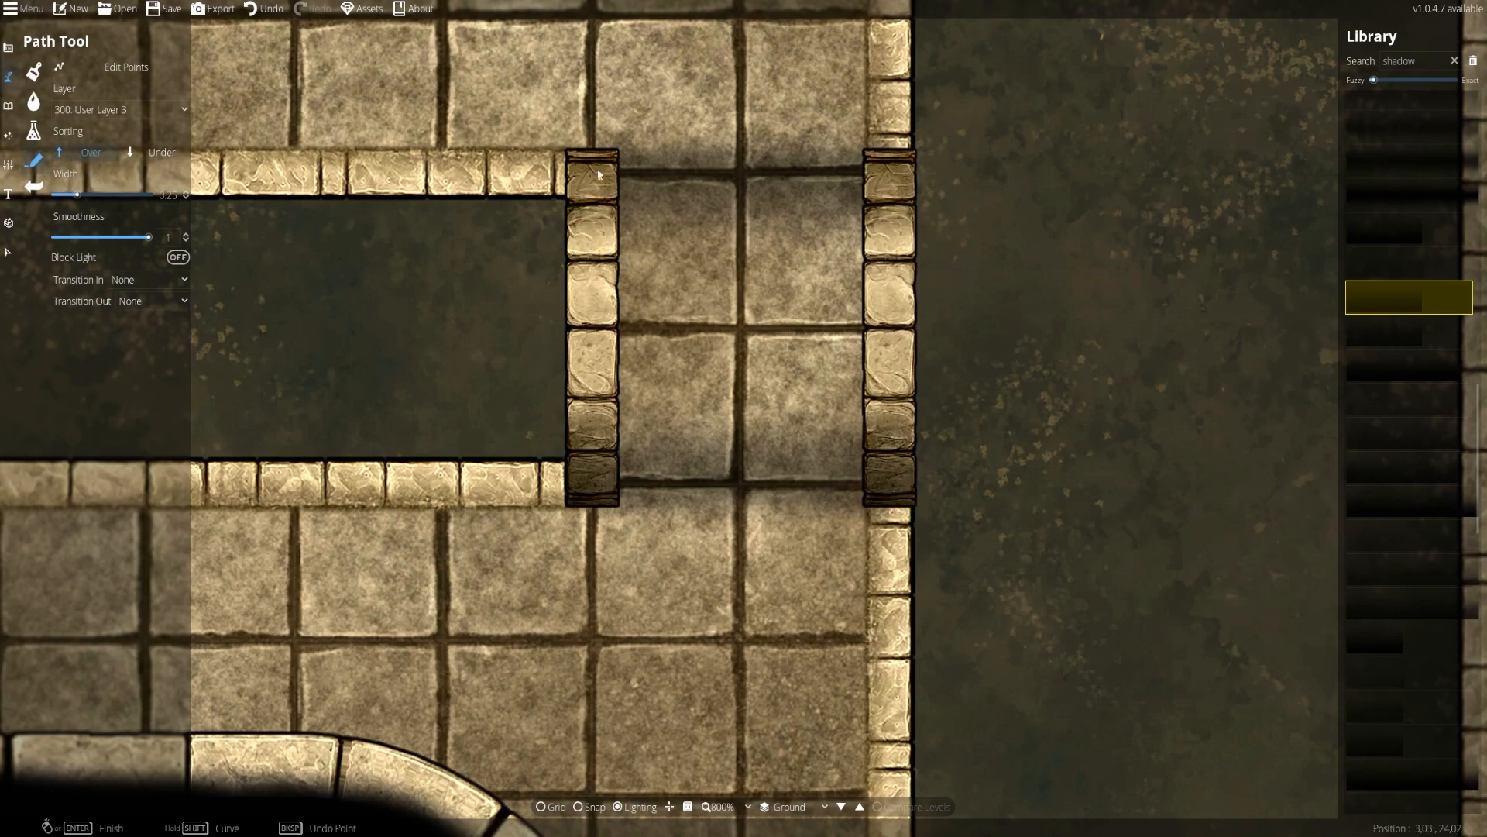
scroll(917, 197, down, 3)
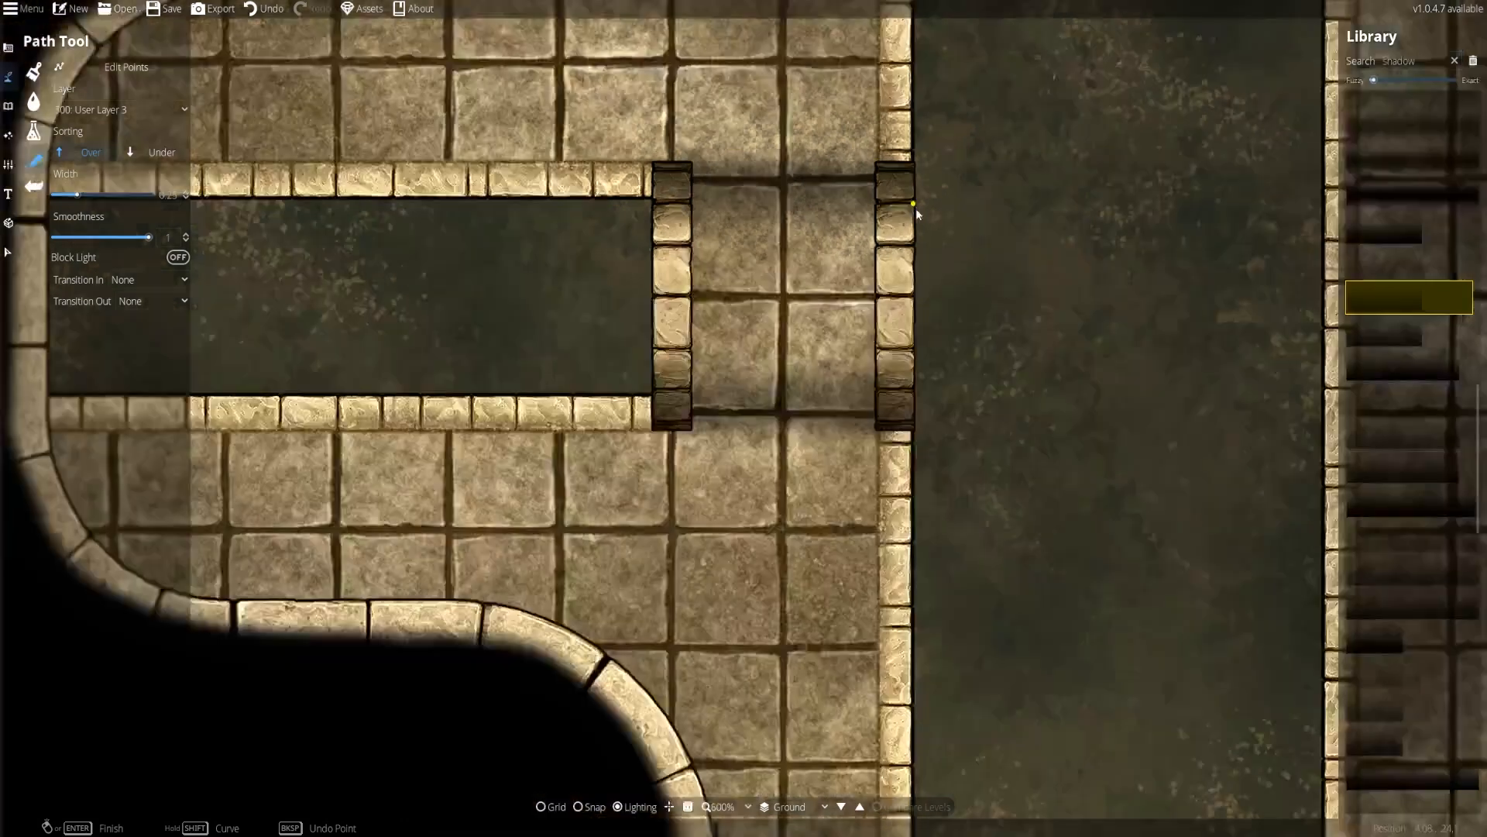
Examine the shaded crossing and its surroundings along the western canal, from the grate southward to the rubble junction
drag(945, 448, 677, 592)
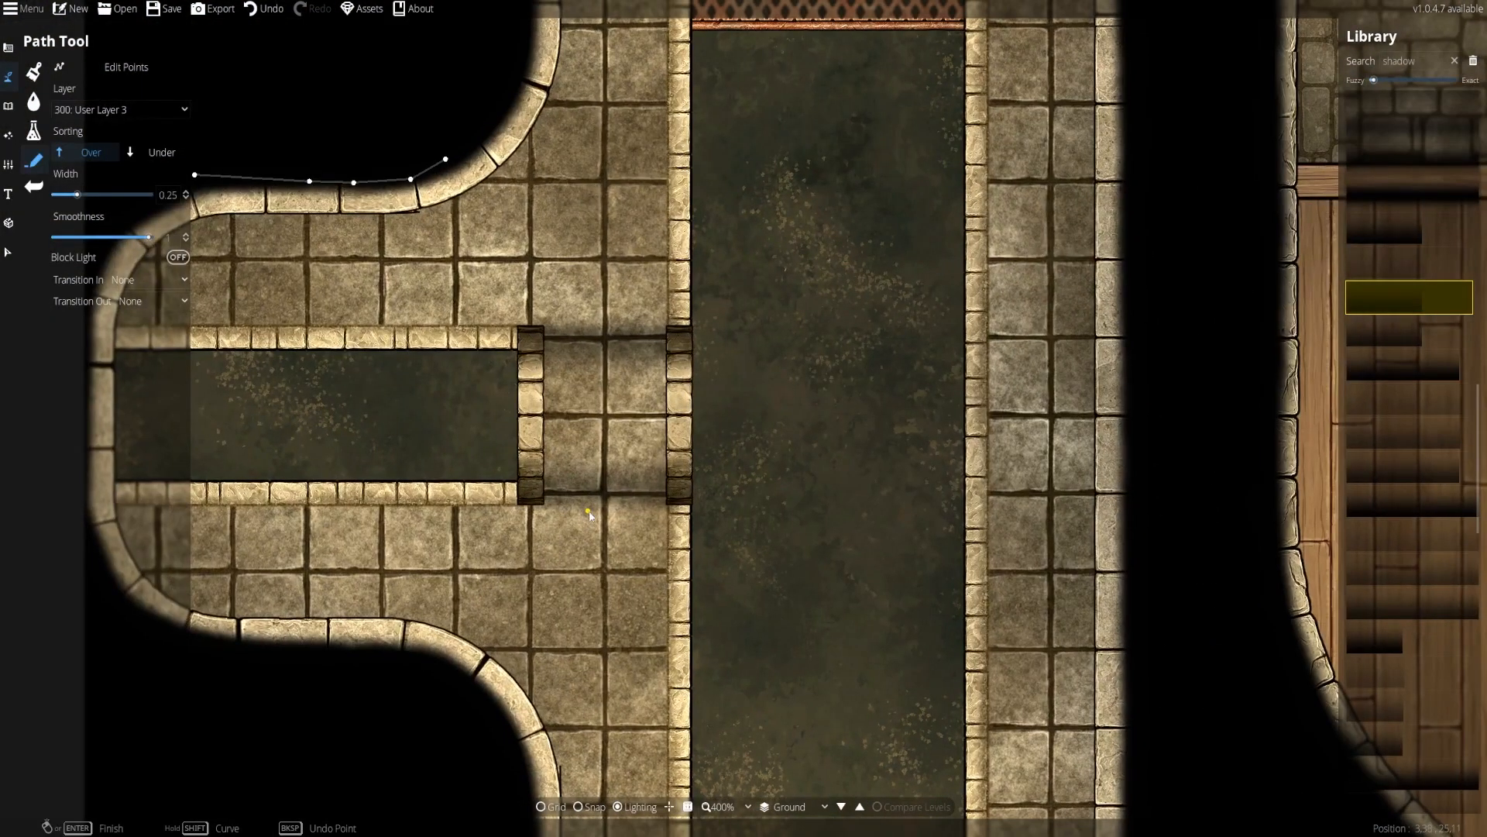
drag(520, 309, 619, 369)
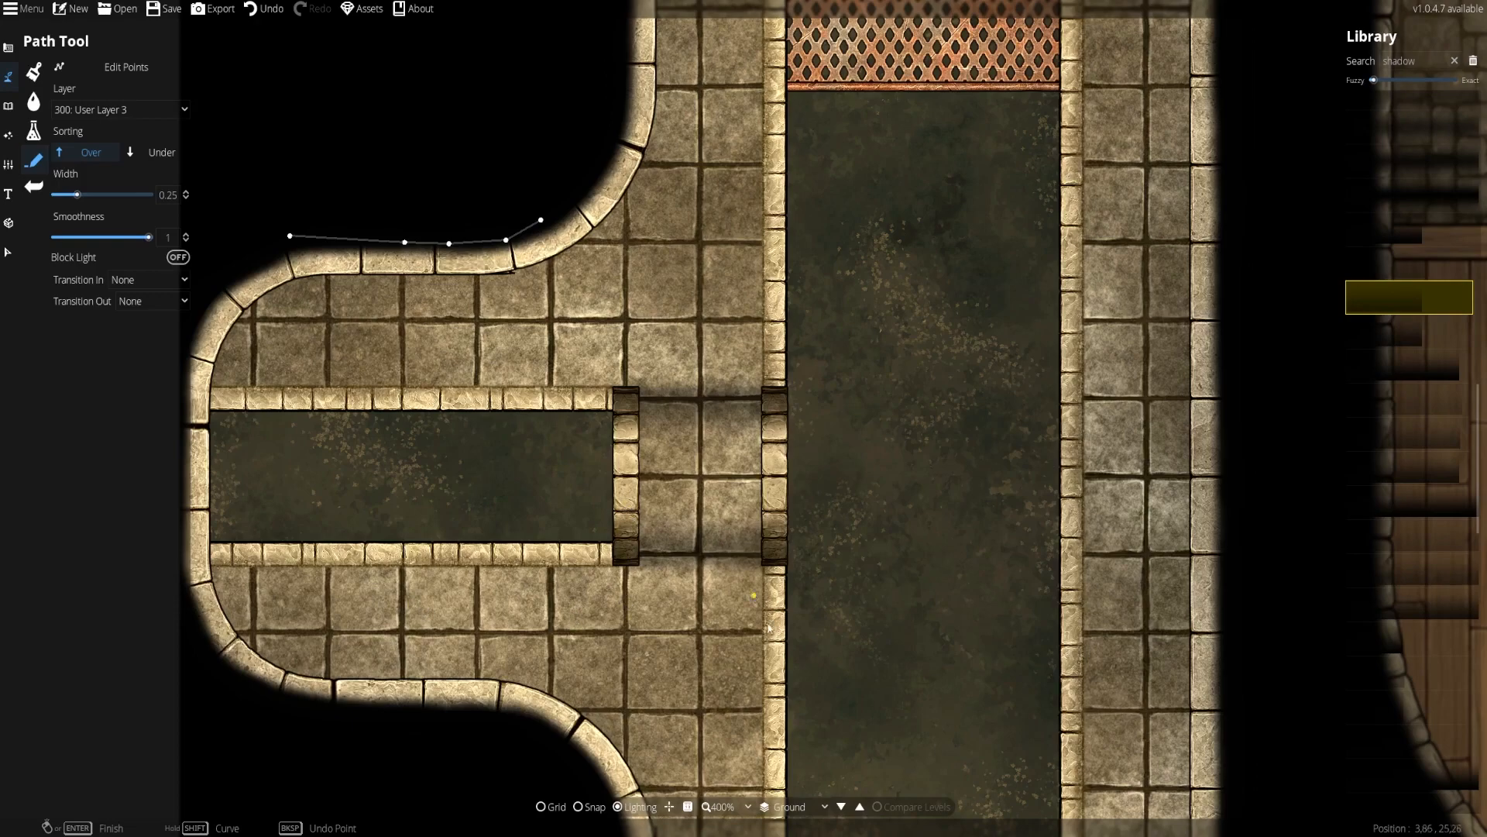
drag(769, 628, 659, 365)
drag(713, 519, 648, 177)
drag(577, 341, 769, 601)
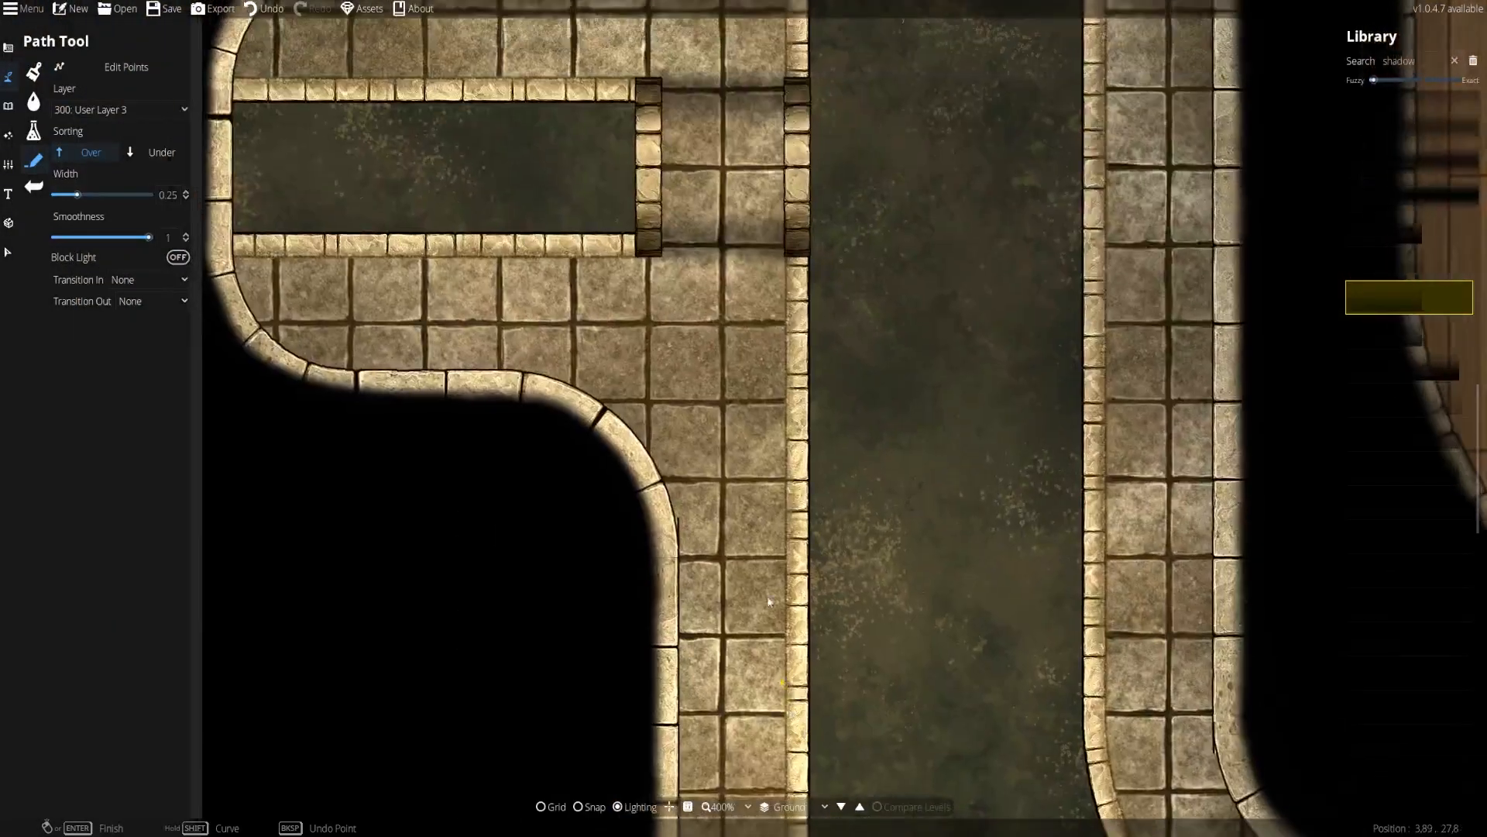
drag(779, 422, 779, 590)
drag(841, 361, 838, 578)
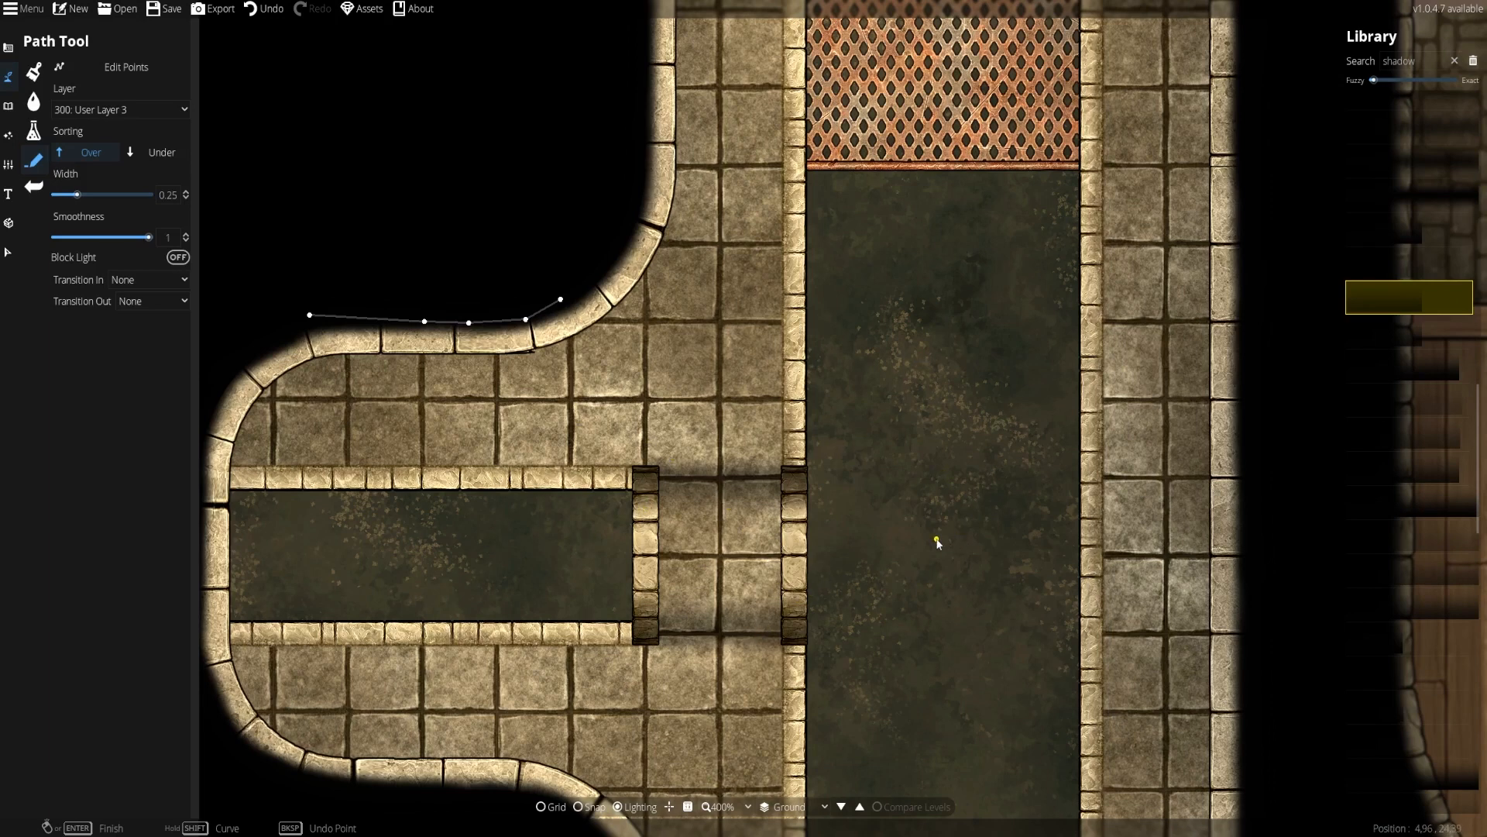
drag(903, 426, 913, 725)
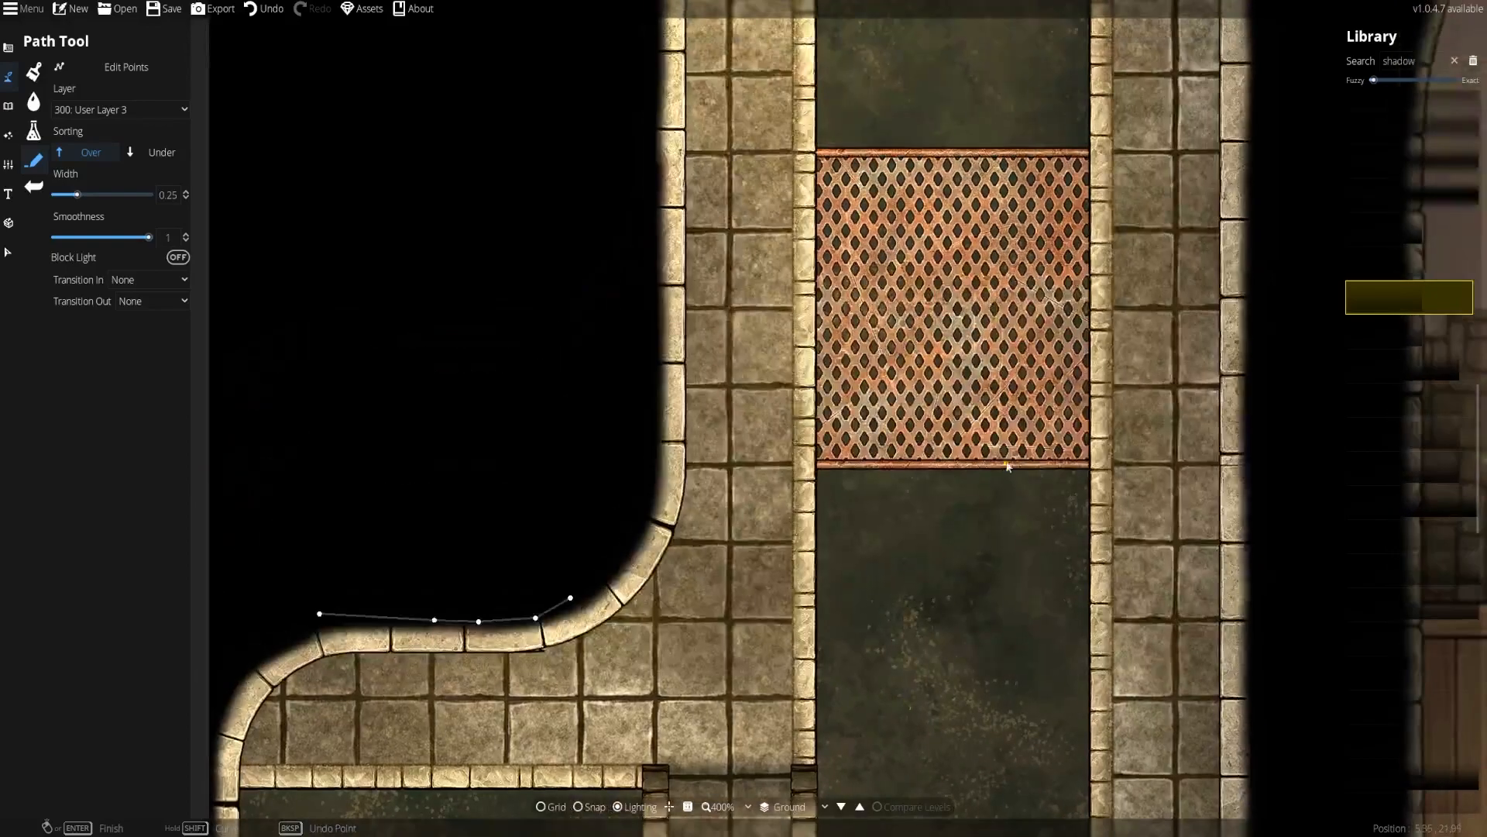
drag(991, 264, 927, 249)
drag(911, 630, 859, 232)
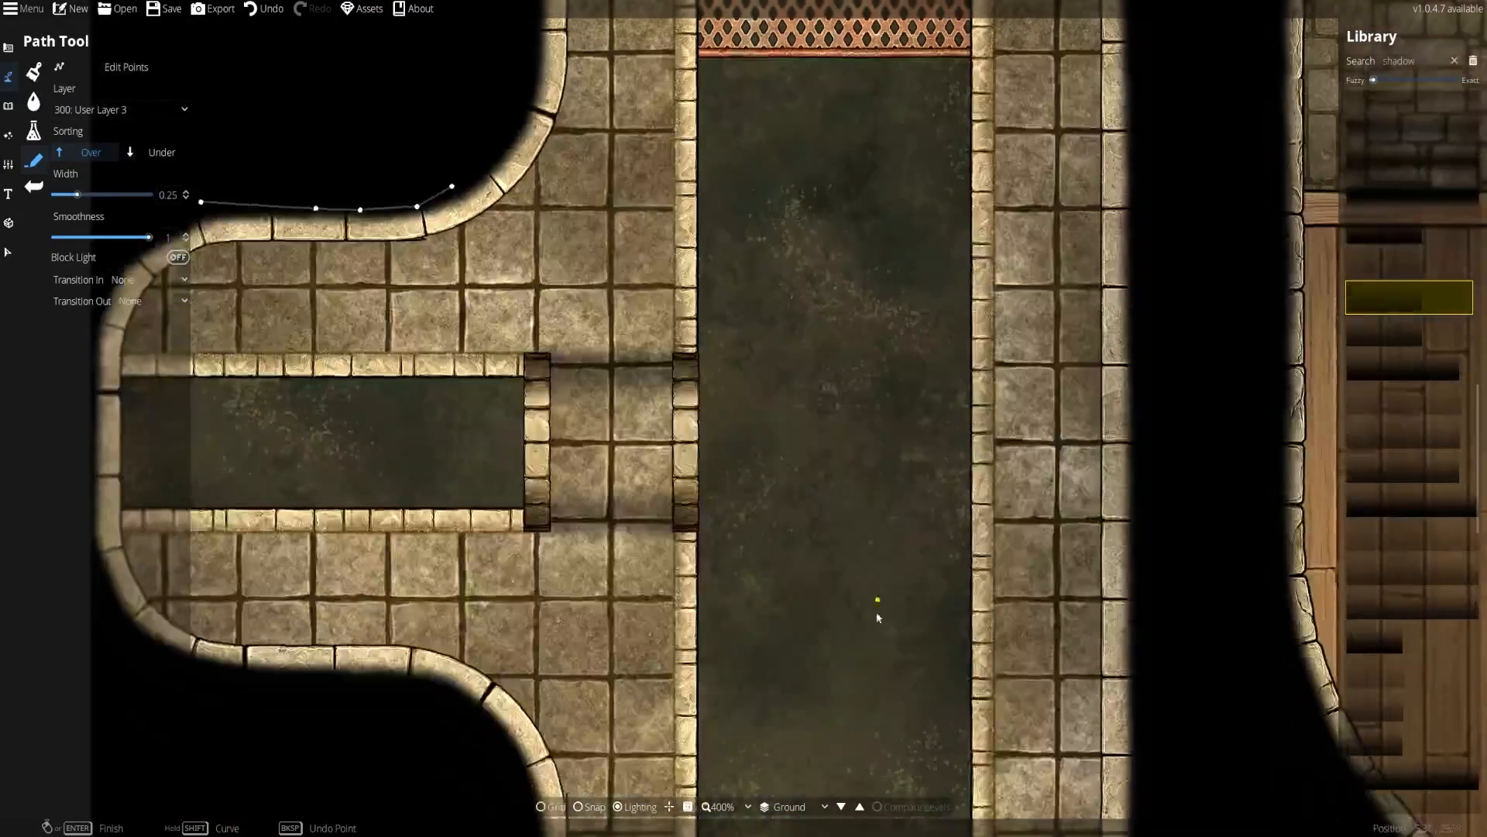
drag(878, 609, 870, 324)
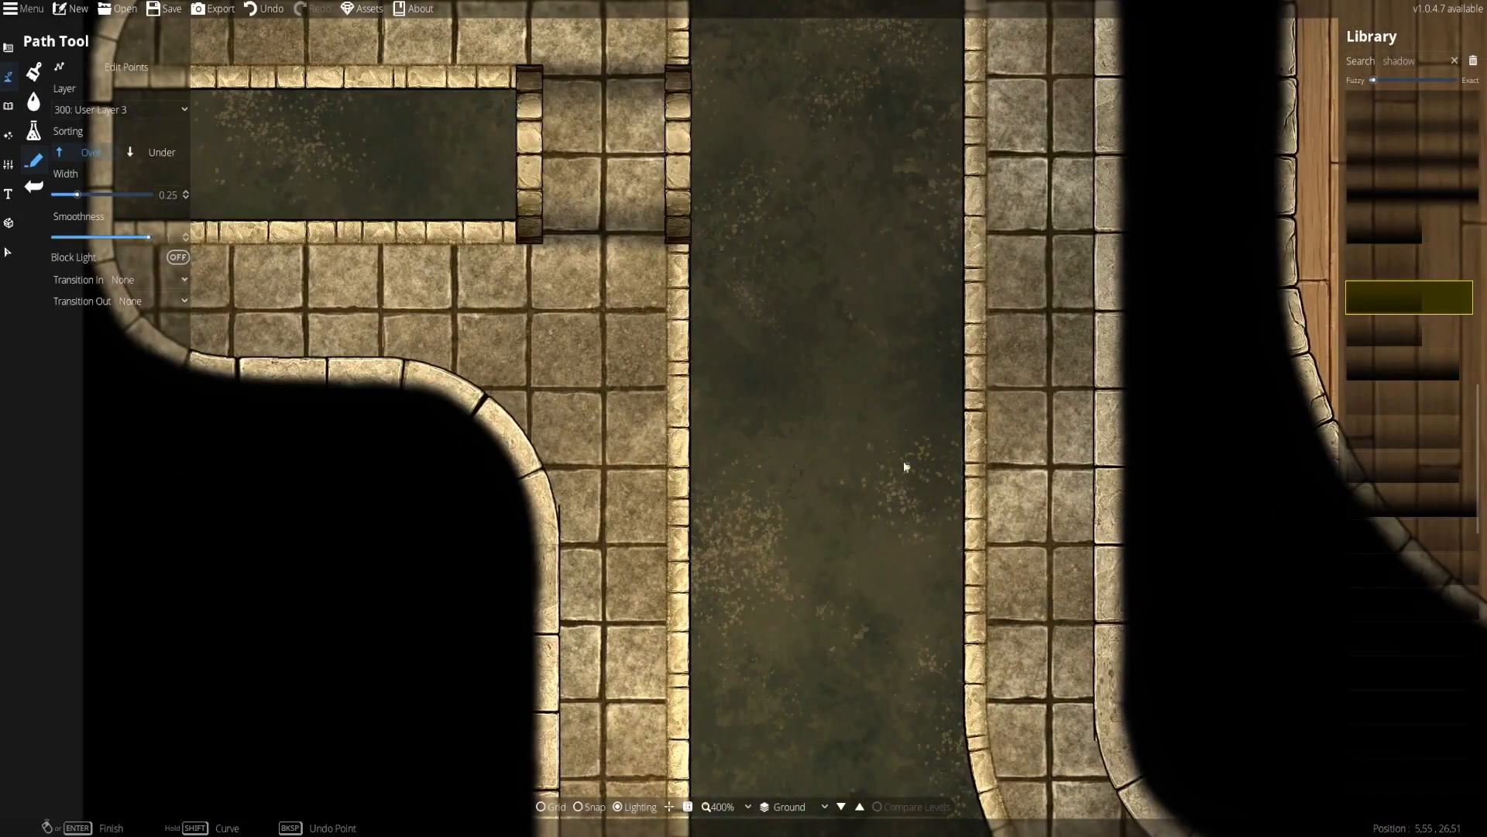
drag(852, 559, 801, 131)
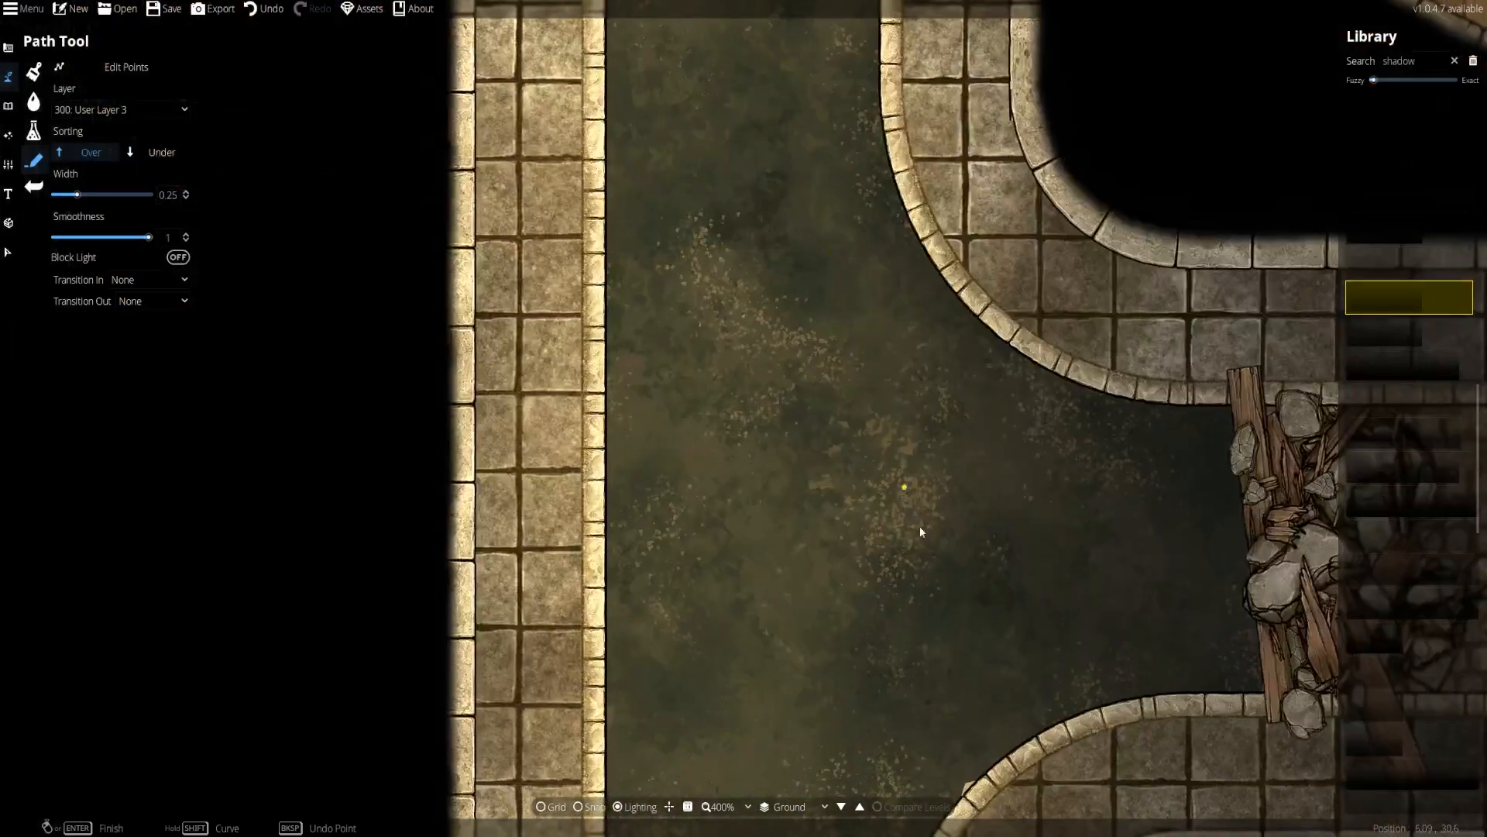
drag(919, 524, 763, 361)
Review the southern canal bends, the chest room and rubble passage, continuing northeast to the central hall and its wooden partition walls
scroll(941, 401, down, 2)
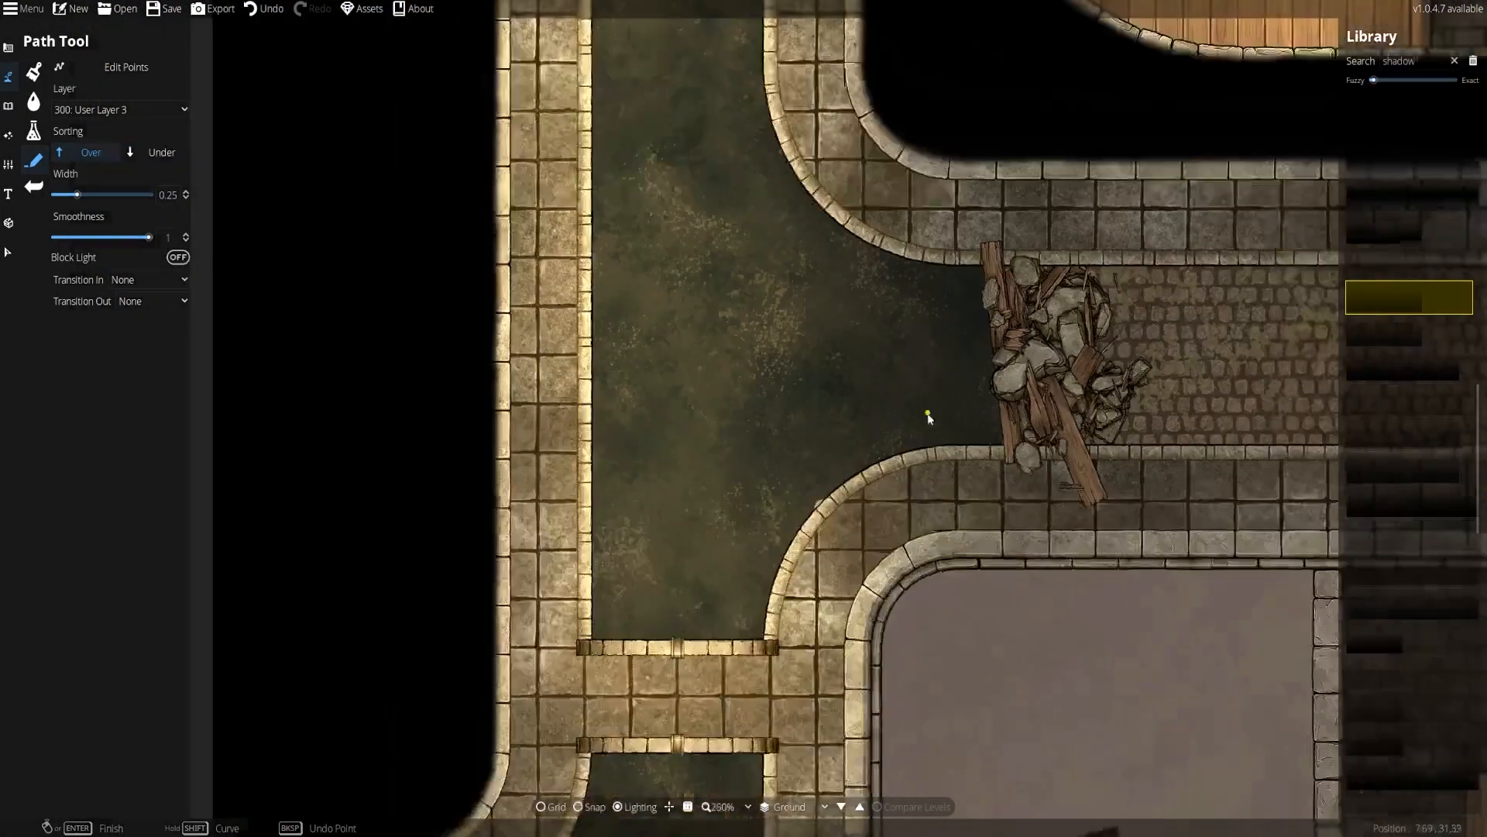
drag(900, 775, 561, 224)
drag(561, 474, 671, 271)
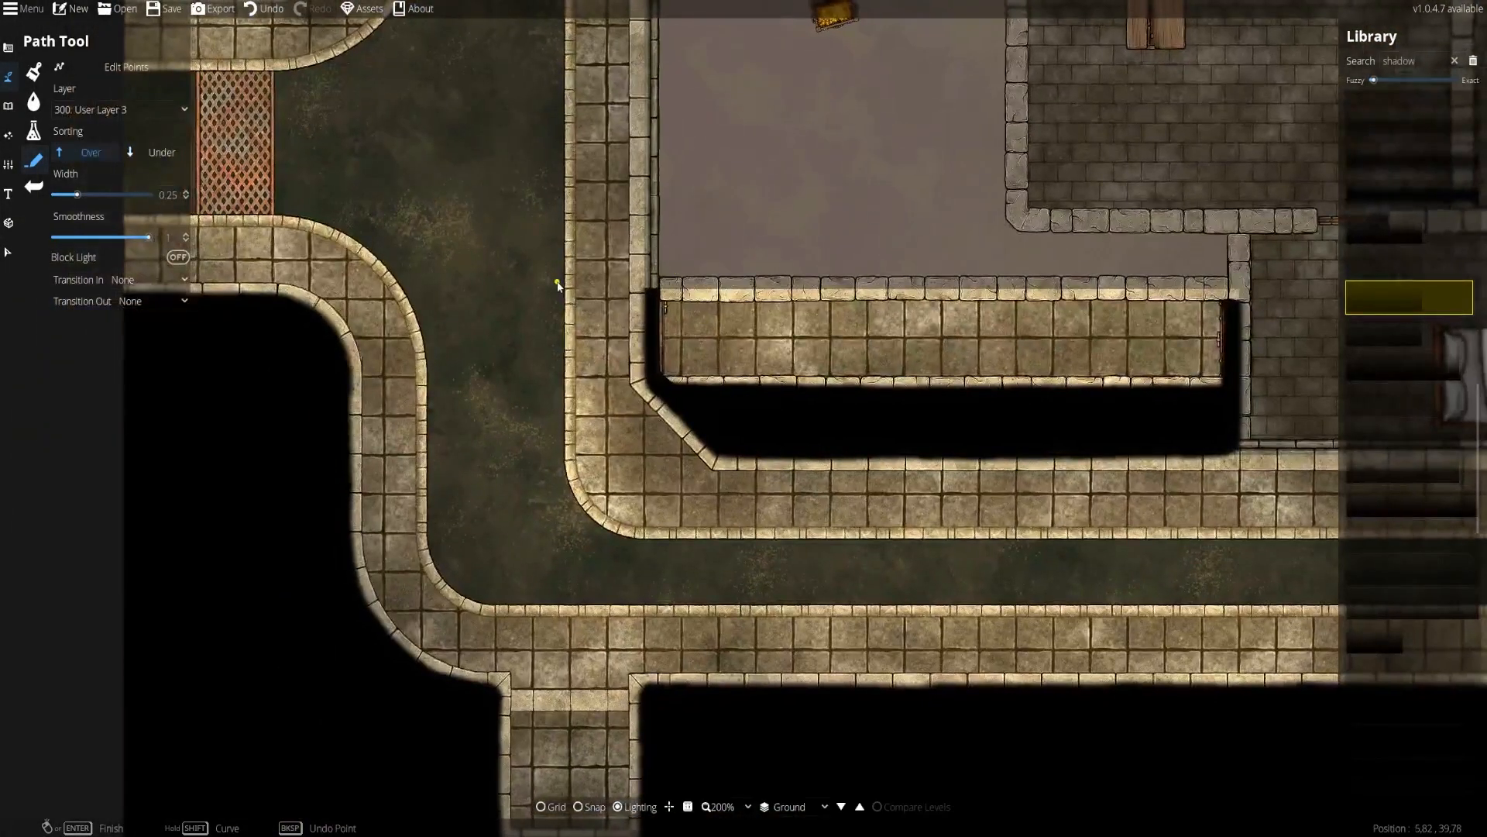
drag(654, 328, 657, 411)
drag(976, 184, 840, 452)
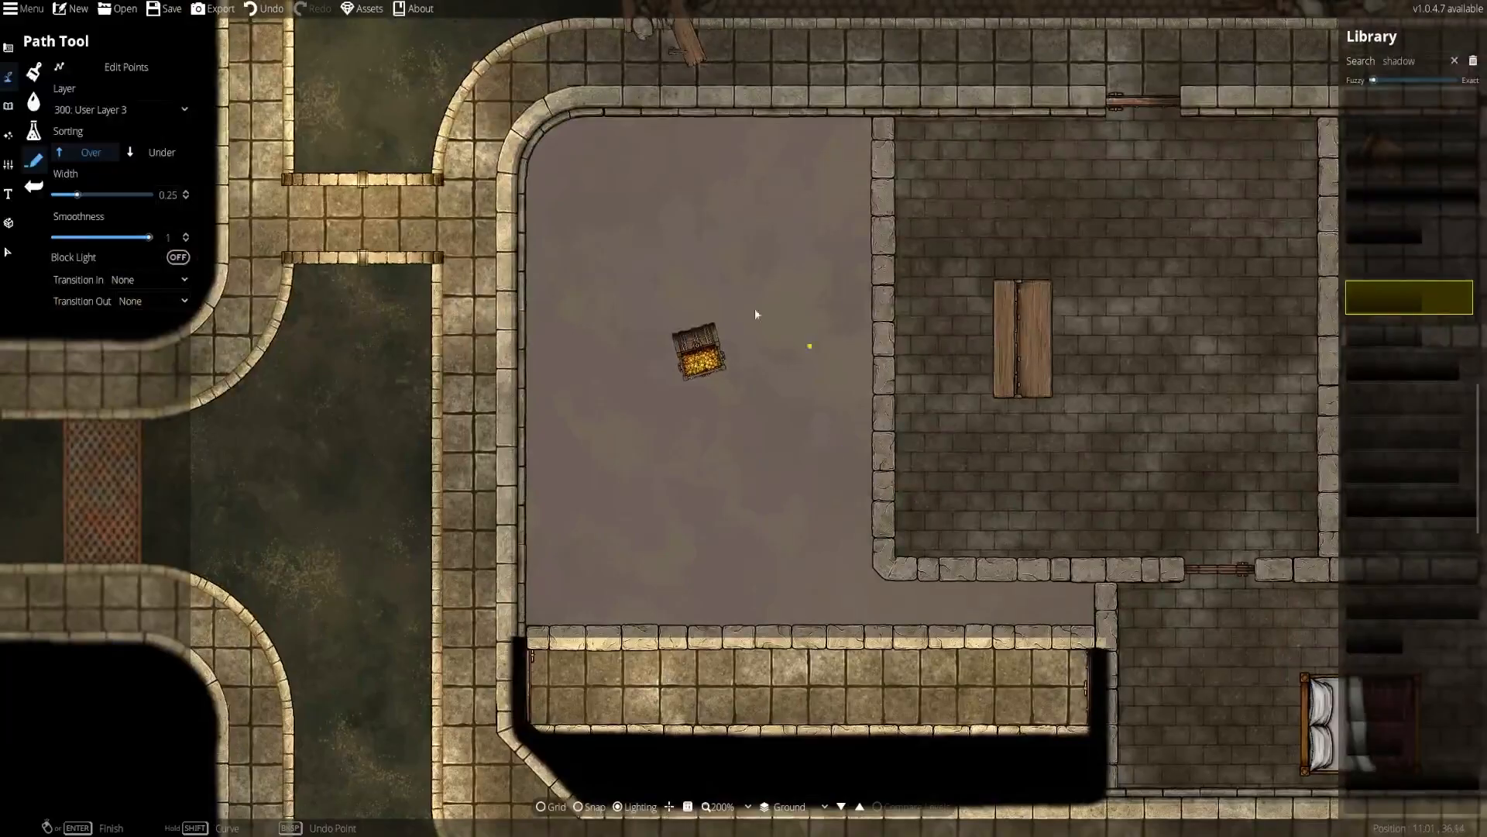
drag(641, 287, 768, 673)
drag(928, 409, 733, 727)
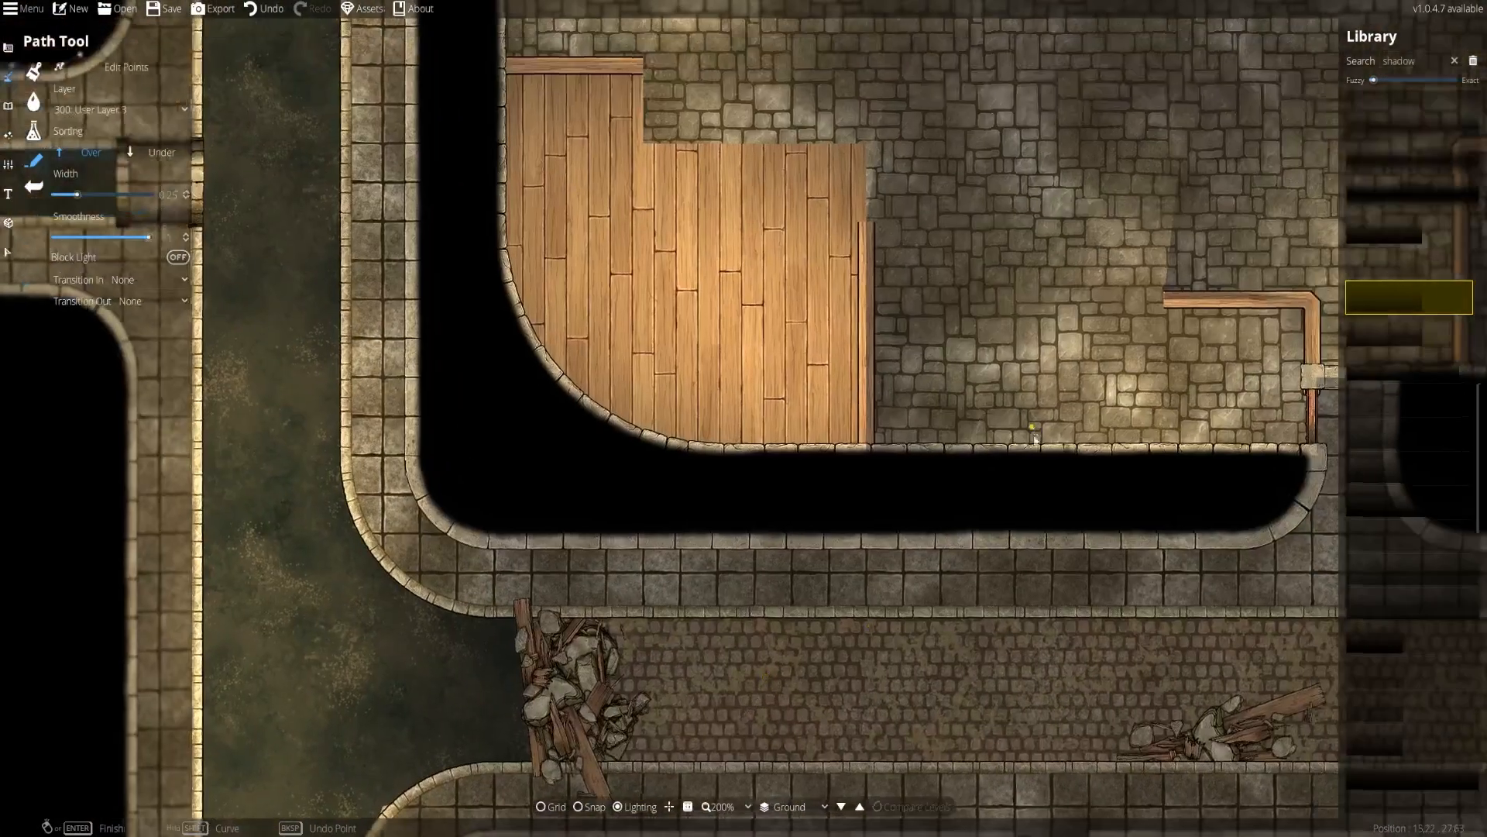
drag(1048, 209, 989, 441)
drag(665, 346, 1102, 464)
drag(591, 501, 937, 587)
drag(1239, 605, 475, 318)
drag(1134, 318, 812, 508)
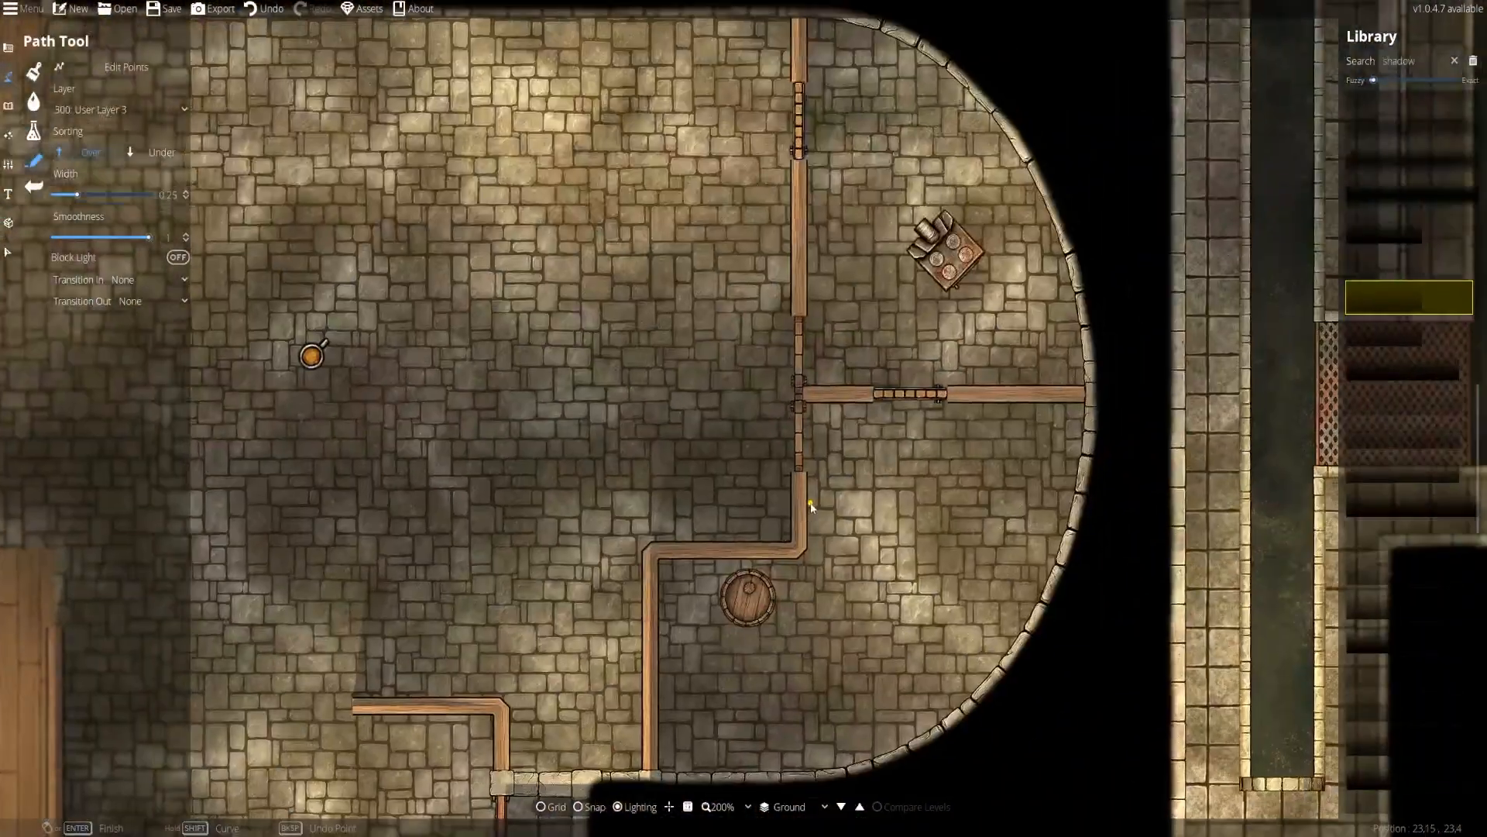
drag(998, 543, 891, 775)
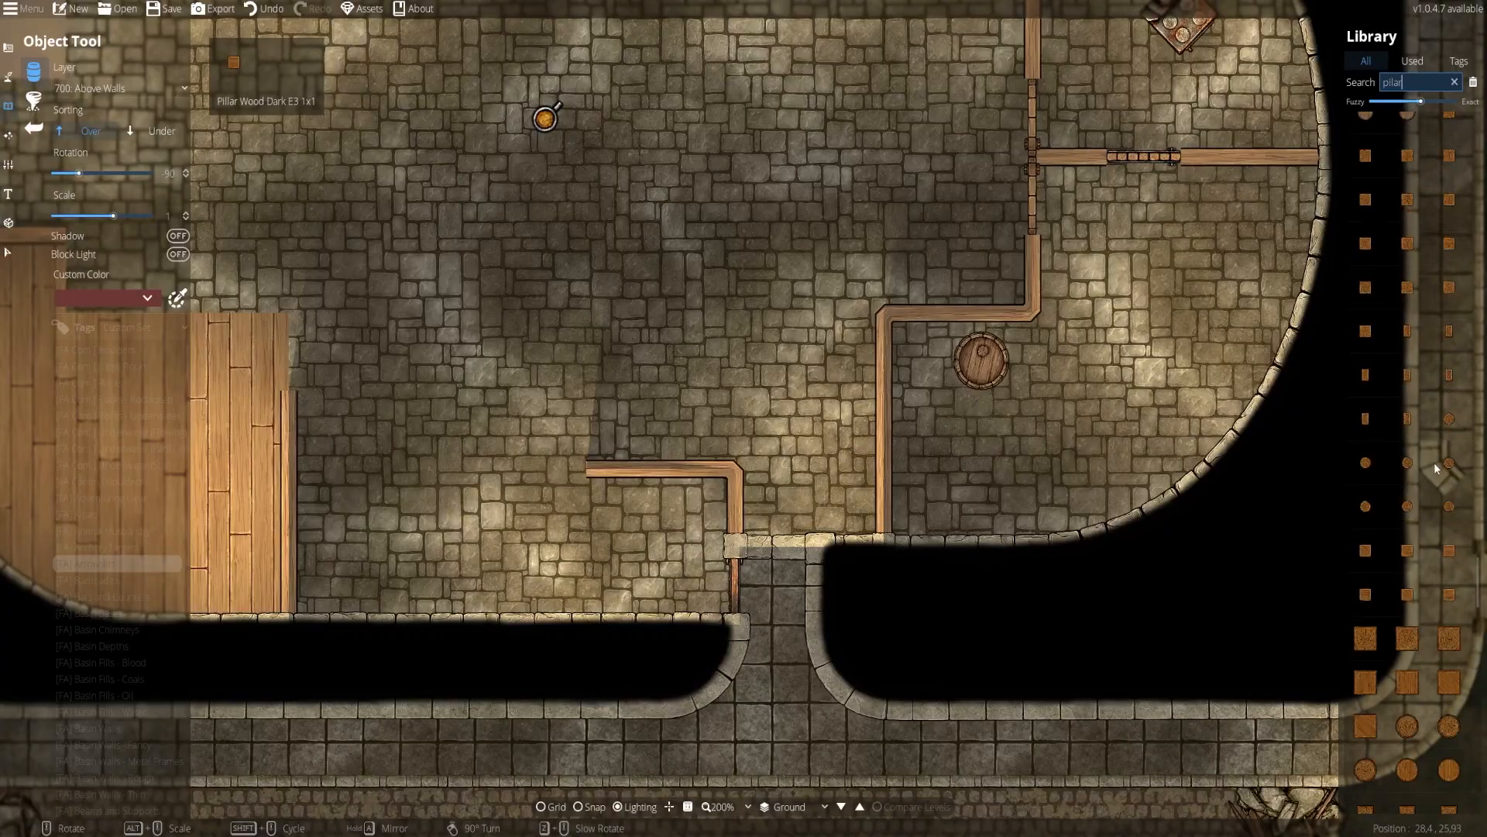
Place wood pillars at 0.9 scale, layer Above Walls and sorted under, on the wall ends beside the central hall's eastern doors
click(116, 89)
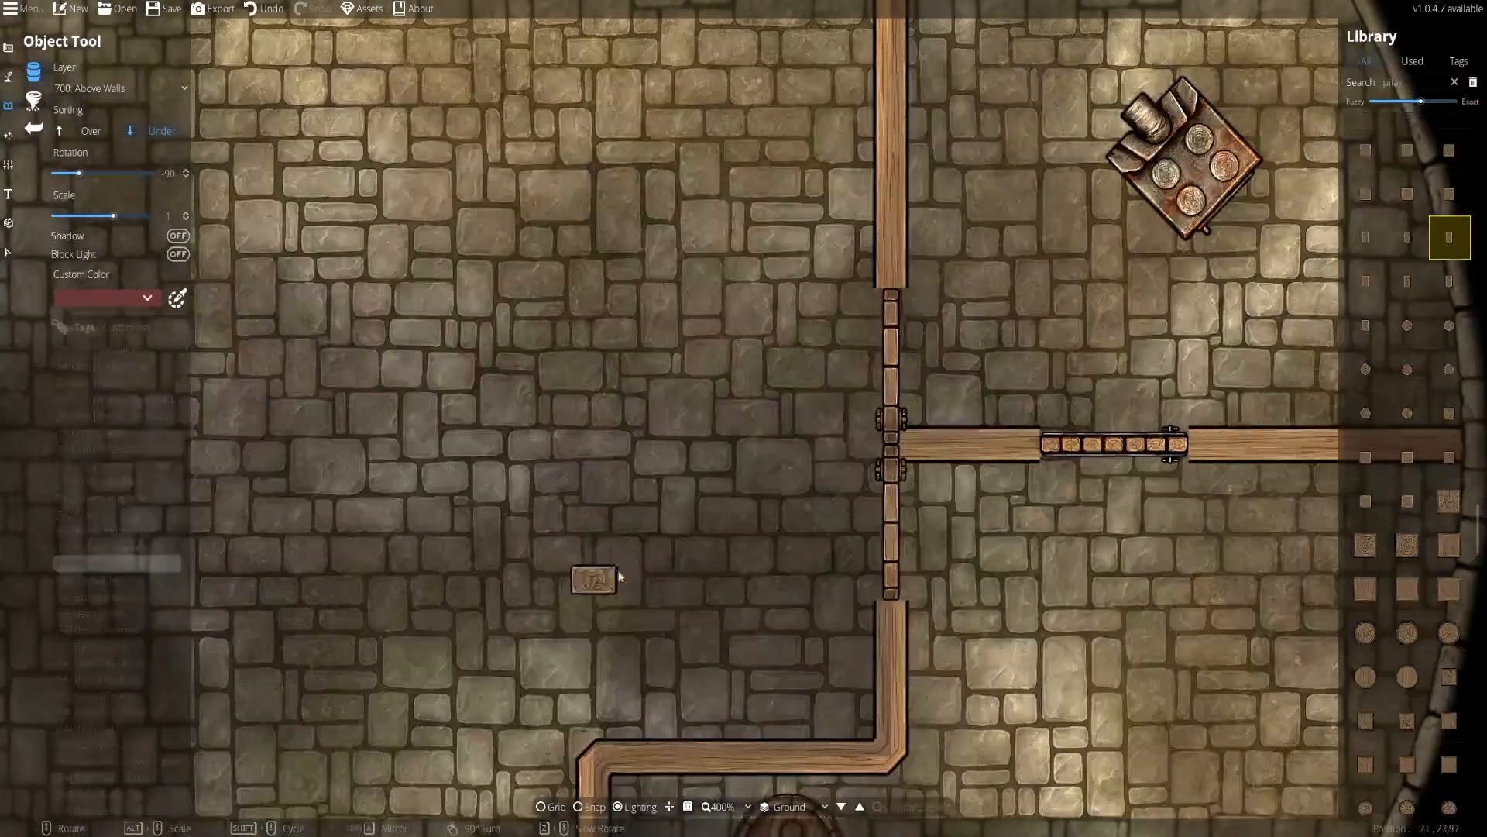
shift+scroll(893, 280, down, 1)
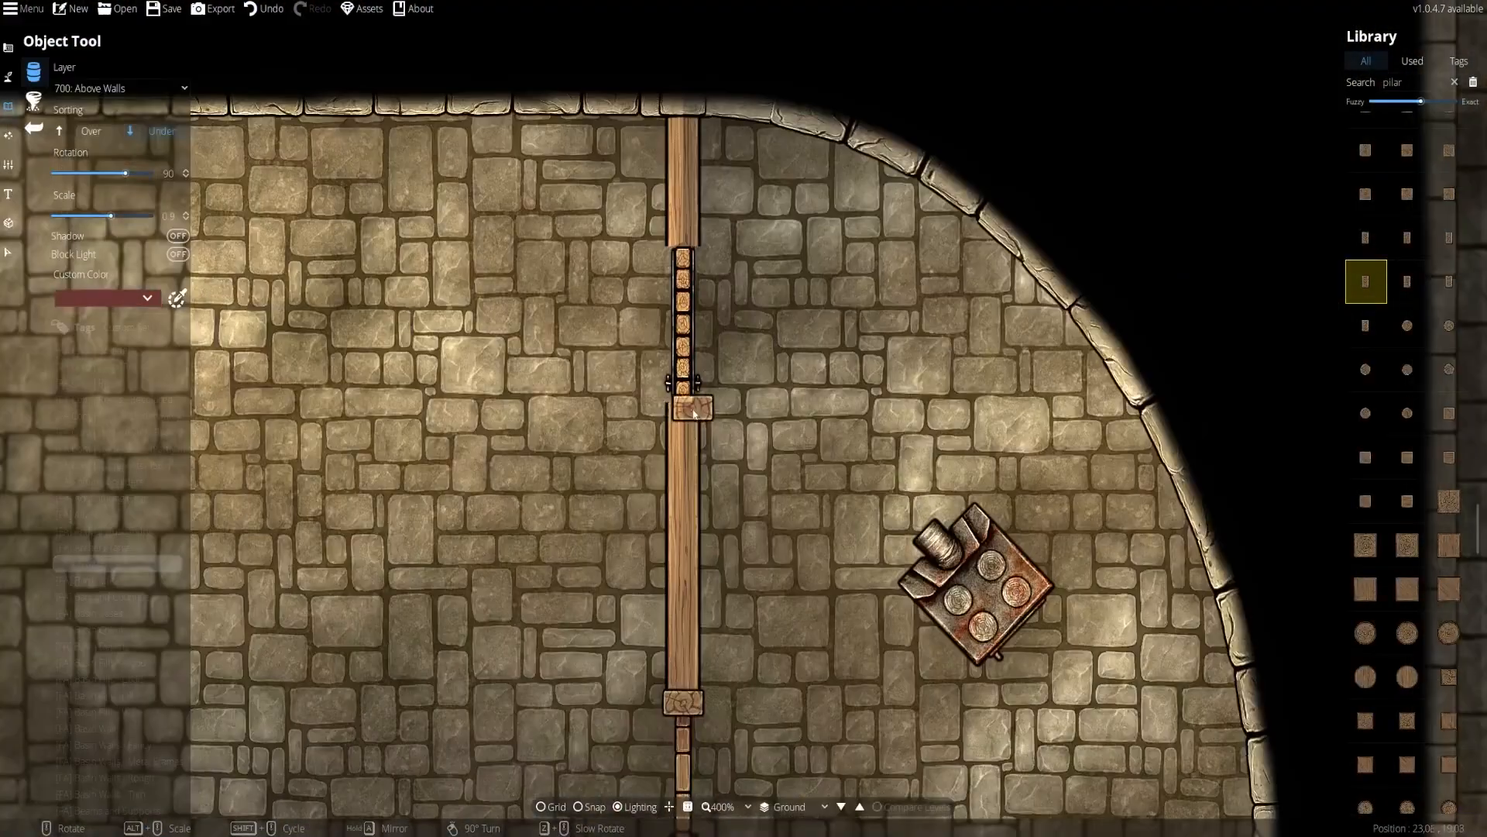
shift+scroll(688, 411, down, 1)
scroll(688, 411, down, 2)
shift+scroll(705, 531, down, 1)
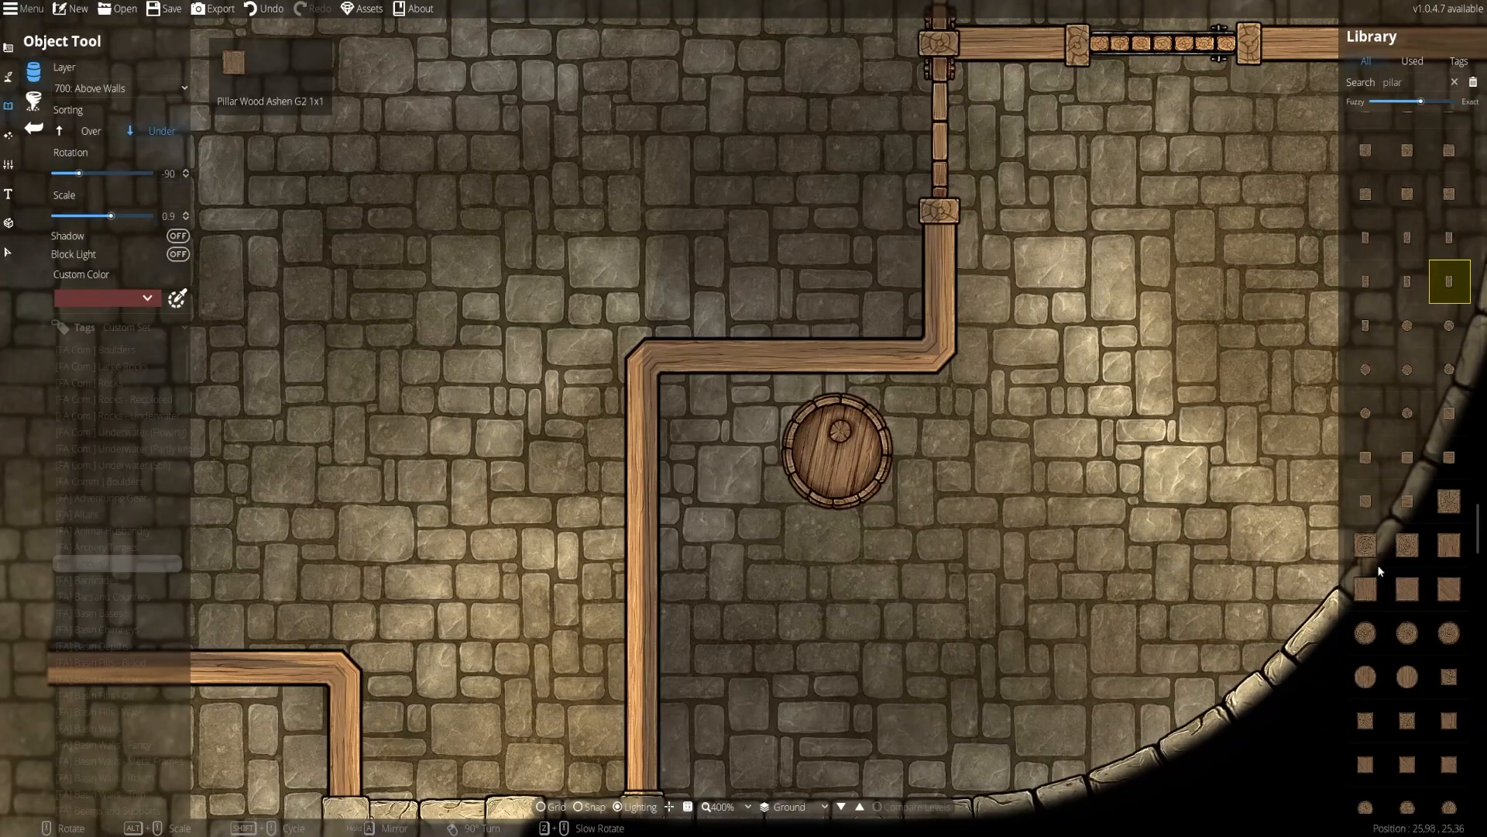
Cap the wooden partition's corner northwest of the barrel with a square wood pillar scaled to 0.4
click(1376, 559)
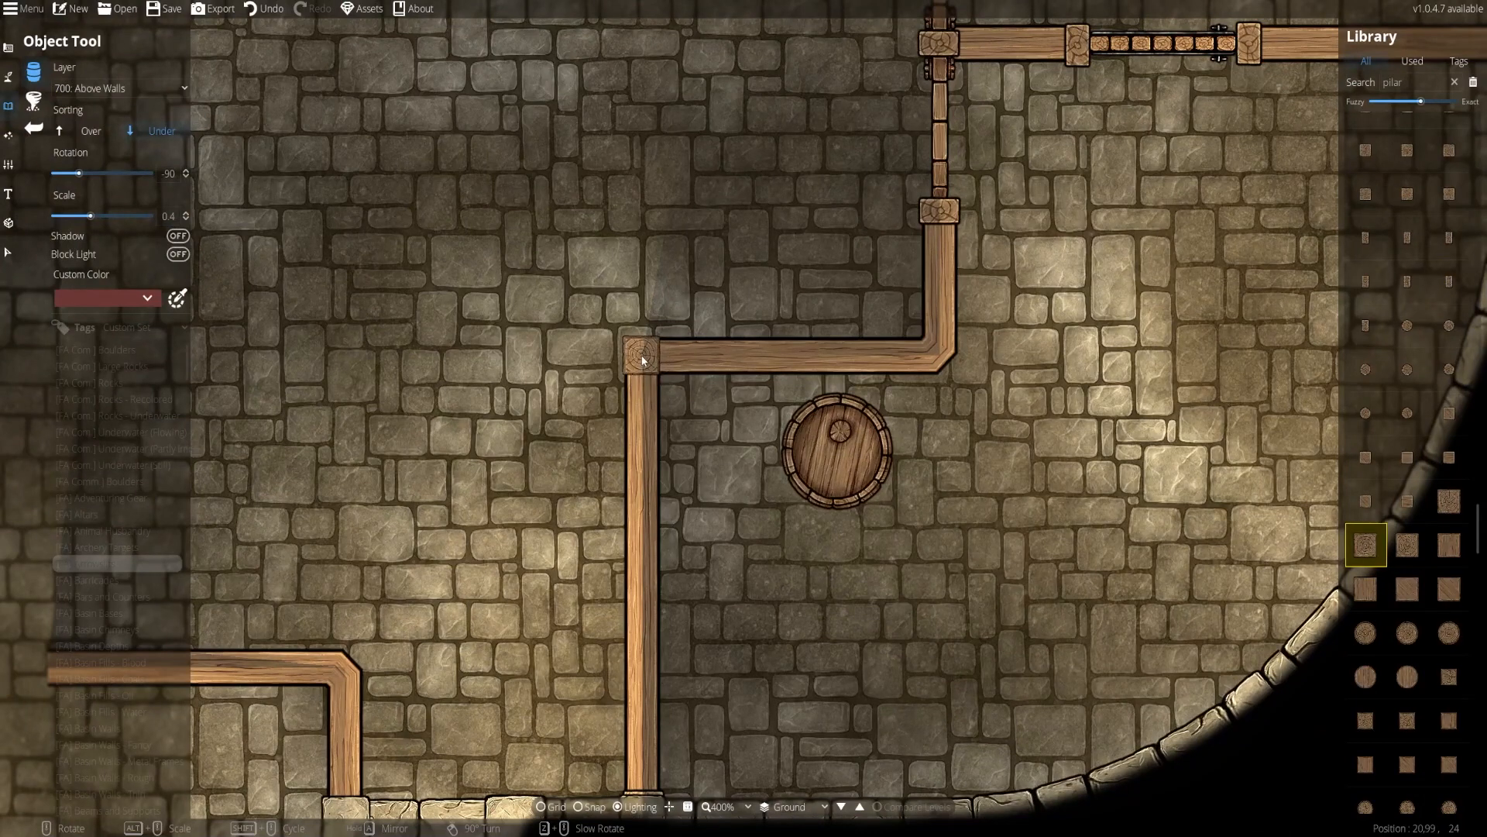
scroll(1425, 279, up, 2)
click(1446, 239)
alt+scroll(641, 356, down, 1)
click(641, 355)
Cap the corner and ends of the wooden partition in the sword room with wood pillars at 0.9 scale on the Above Walls layer
shift+scroll(941, 354, down, 1)
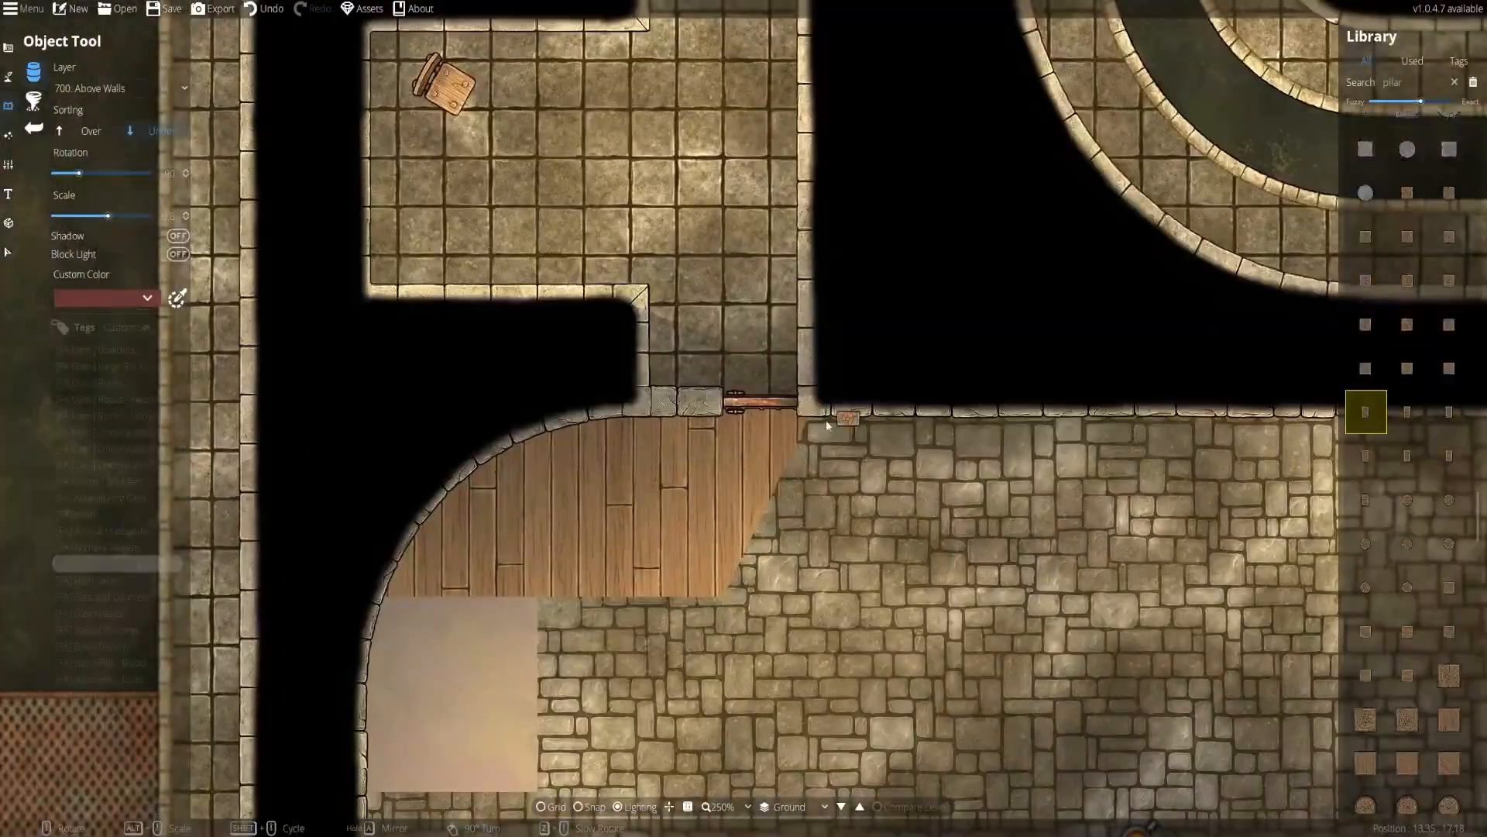
ctrl+scroll(775, 399, up, 2)
scroll(775, 399, up, 1)
alt+scroll(917, 401, up, 1)
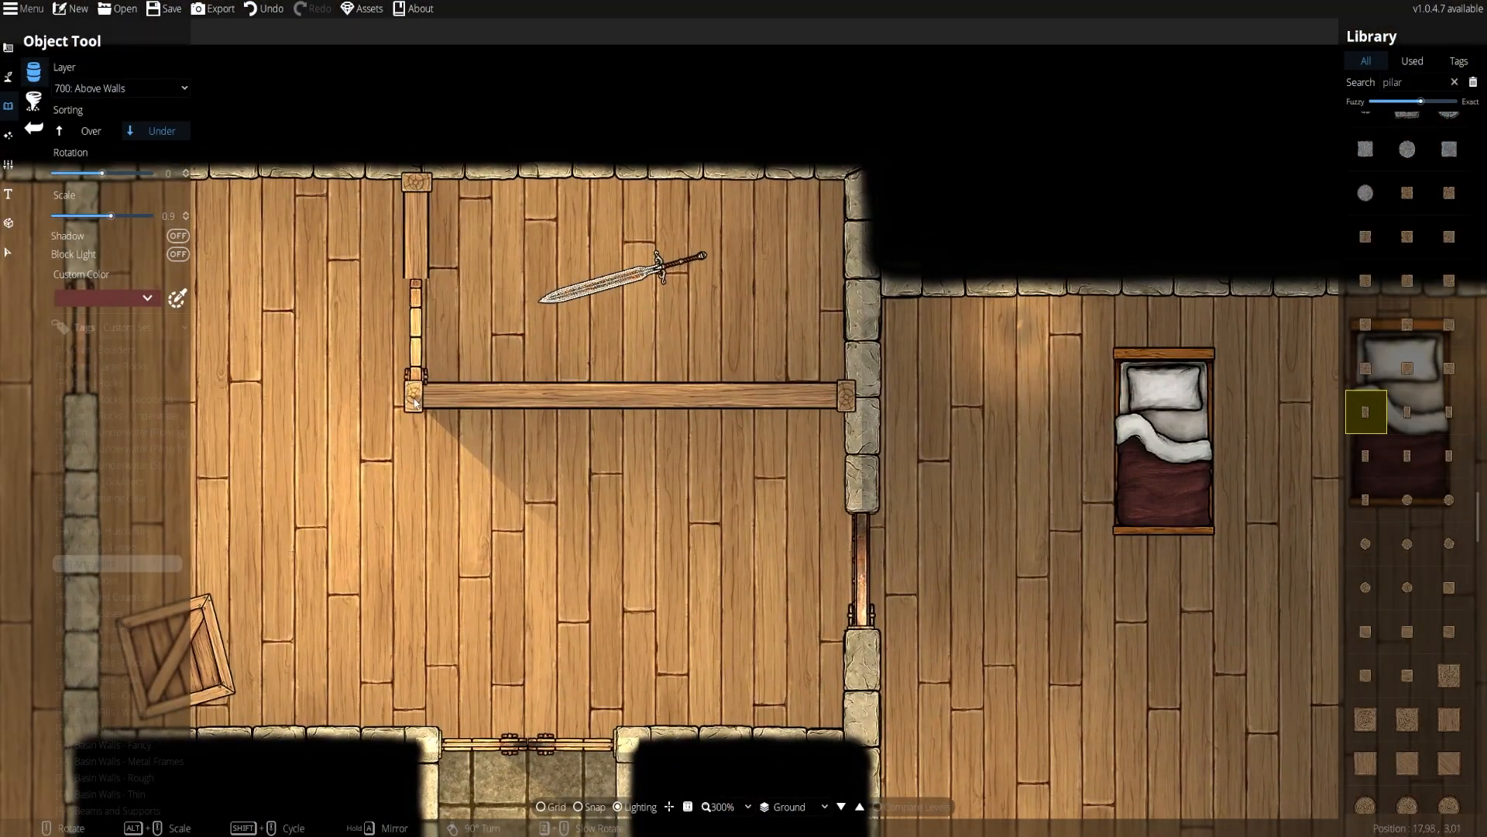
right_click(416, 271)
Place 0.9-scale wood pillars on the bedroom partition's corner and ends, and on the short partition along the central hall's western wooden floor
scroll(438, 296, down, 2)
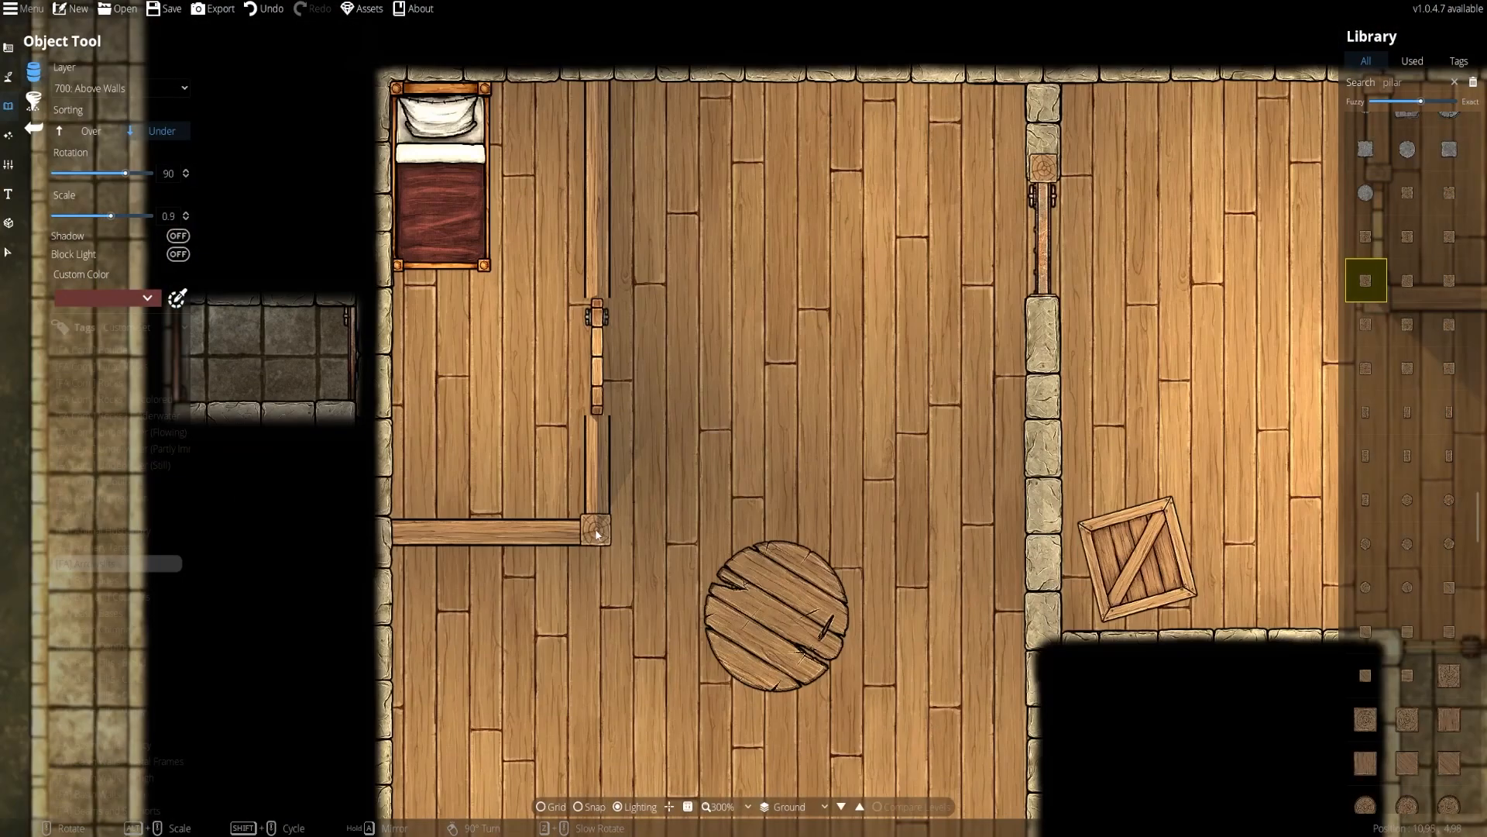
scroll(411, 480, down, 9)
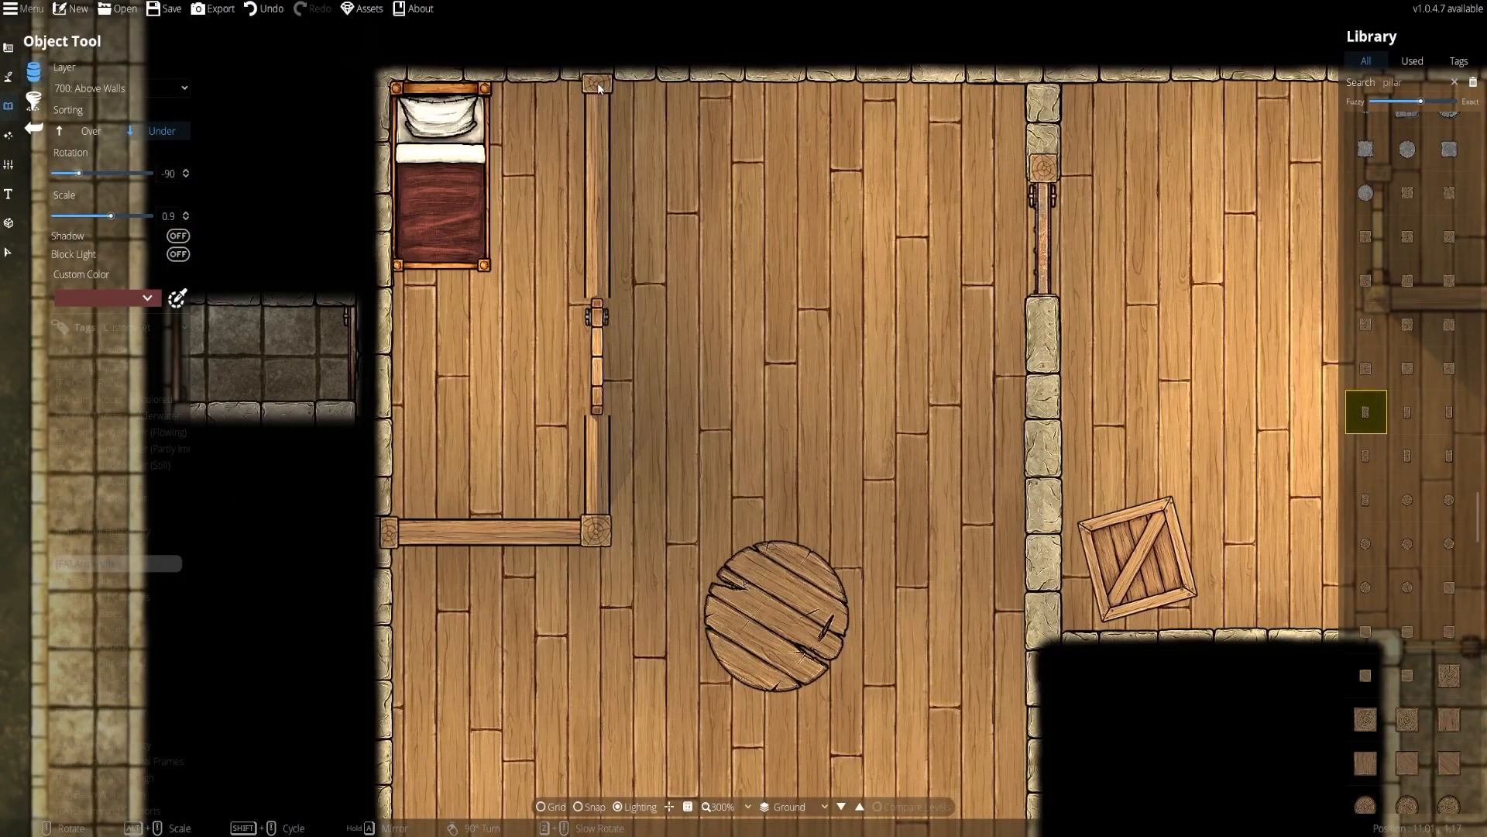
click(1375, 471)
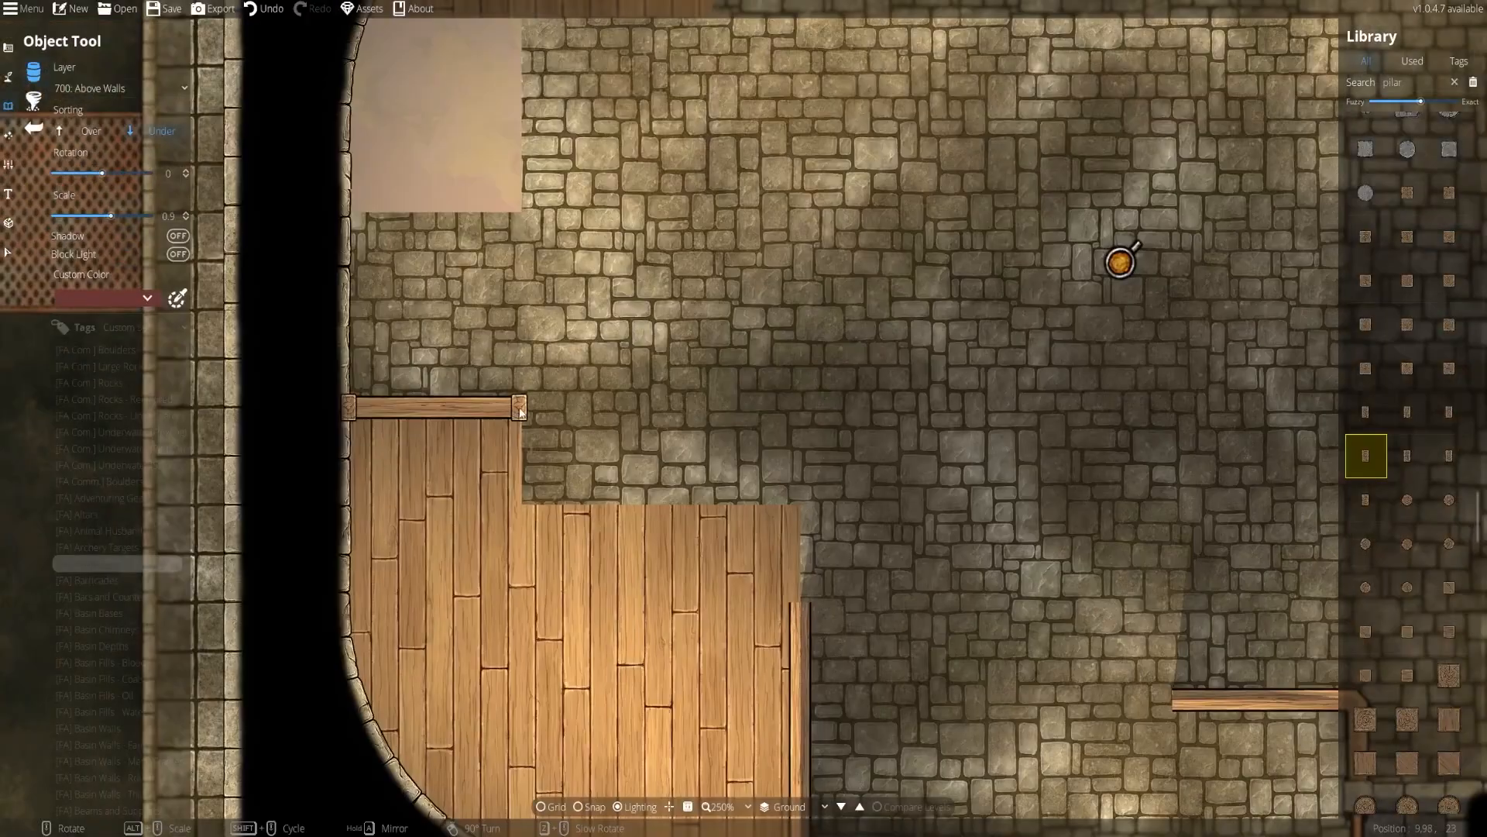
click(1376, 422)
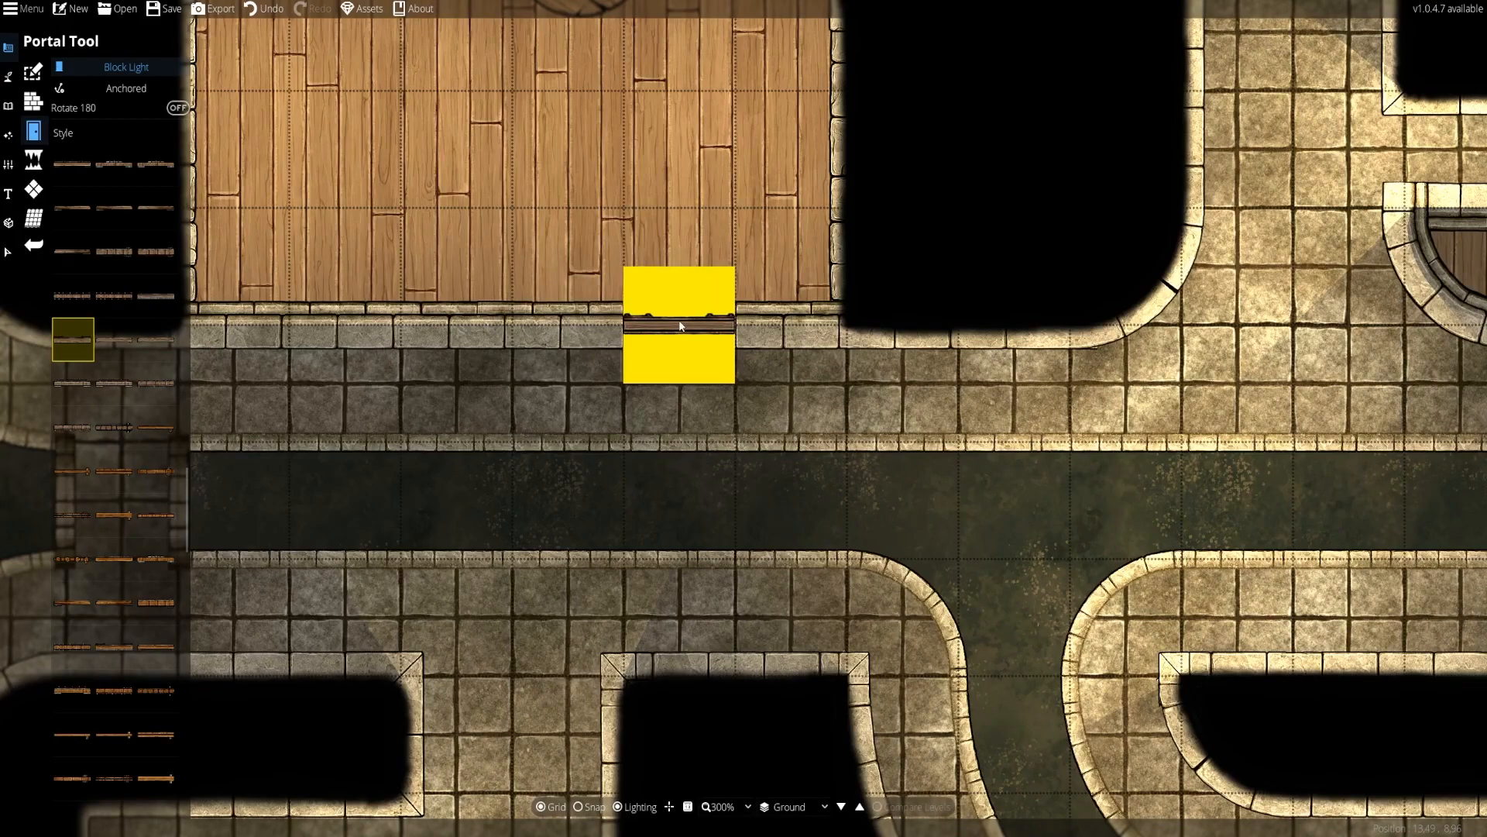
Place a door in the wooden room's southern wall and cover the southern rooms' brown door posts with earthy wall stones at 0.98 scale
click(634, 364)
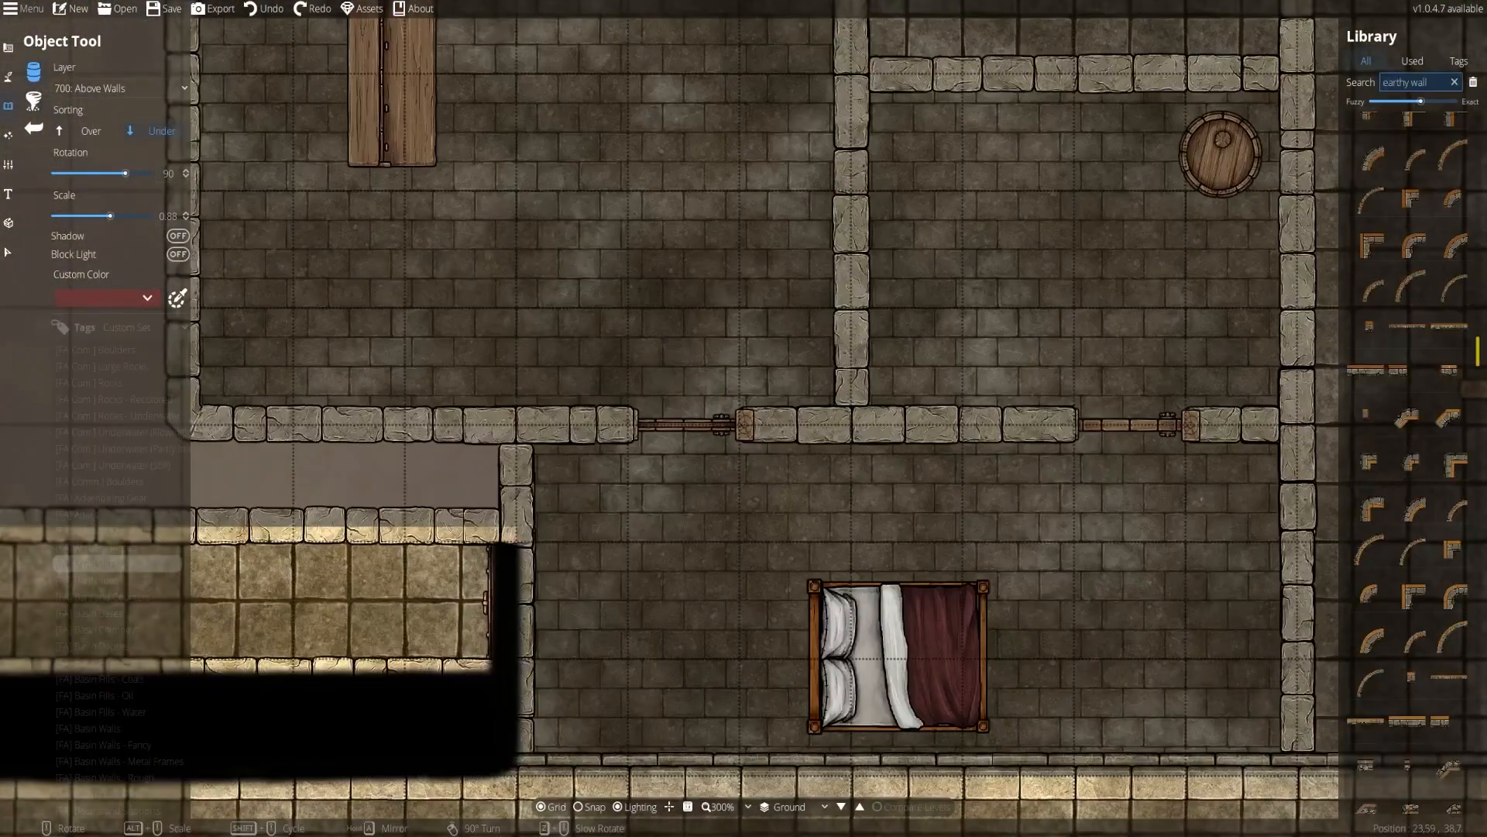
scroll(1420, 440, down, 5)
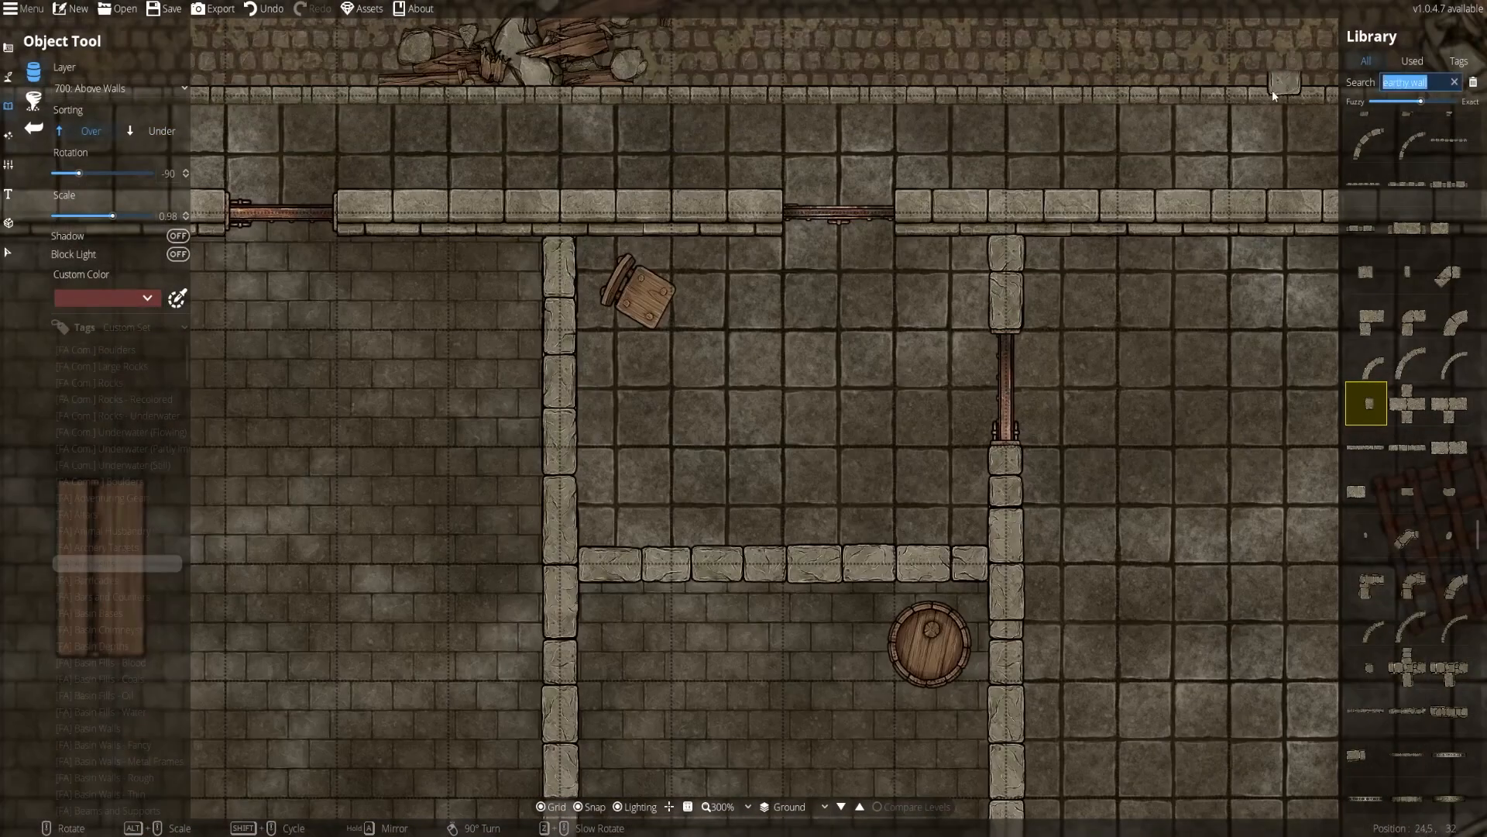
Place three round wood pillars at 0.7 scale on layer 700: Above Walls, sorted under, around the central hall's fire
text(pillar)
scroll(1454, 319, up, 15)
click(1448, 194)
click(120, 89)
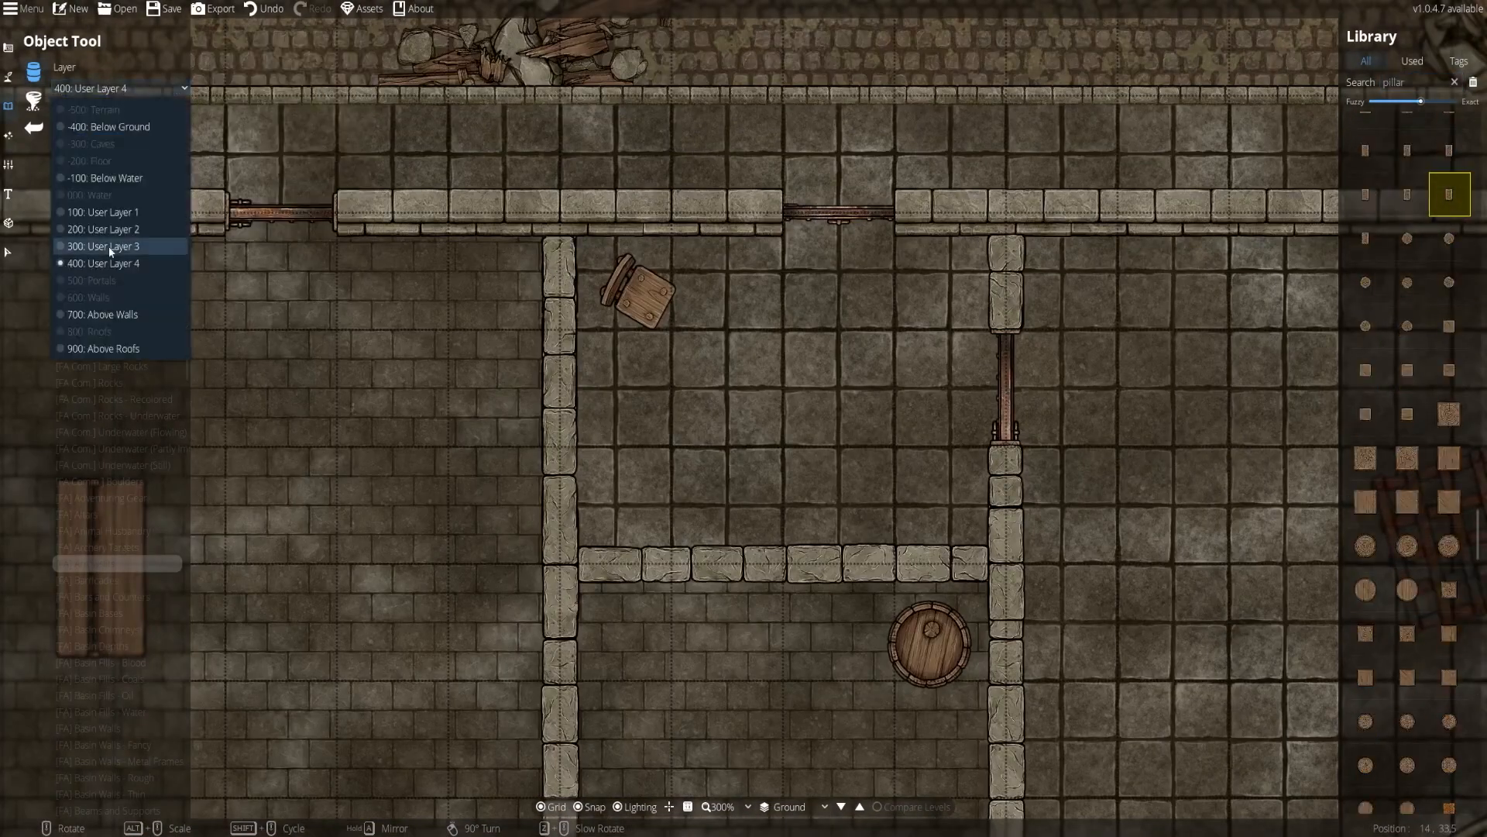
click(109, 314)
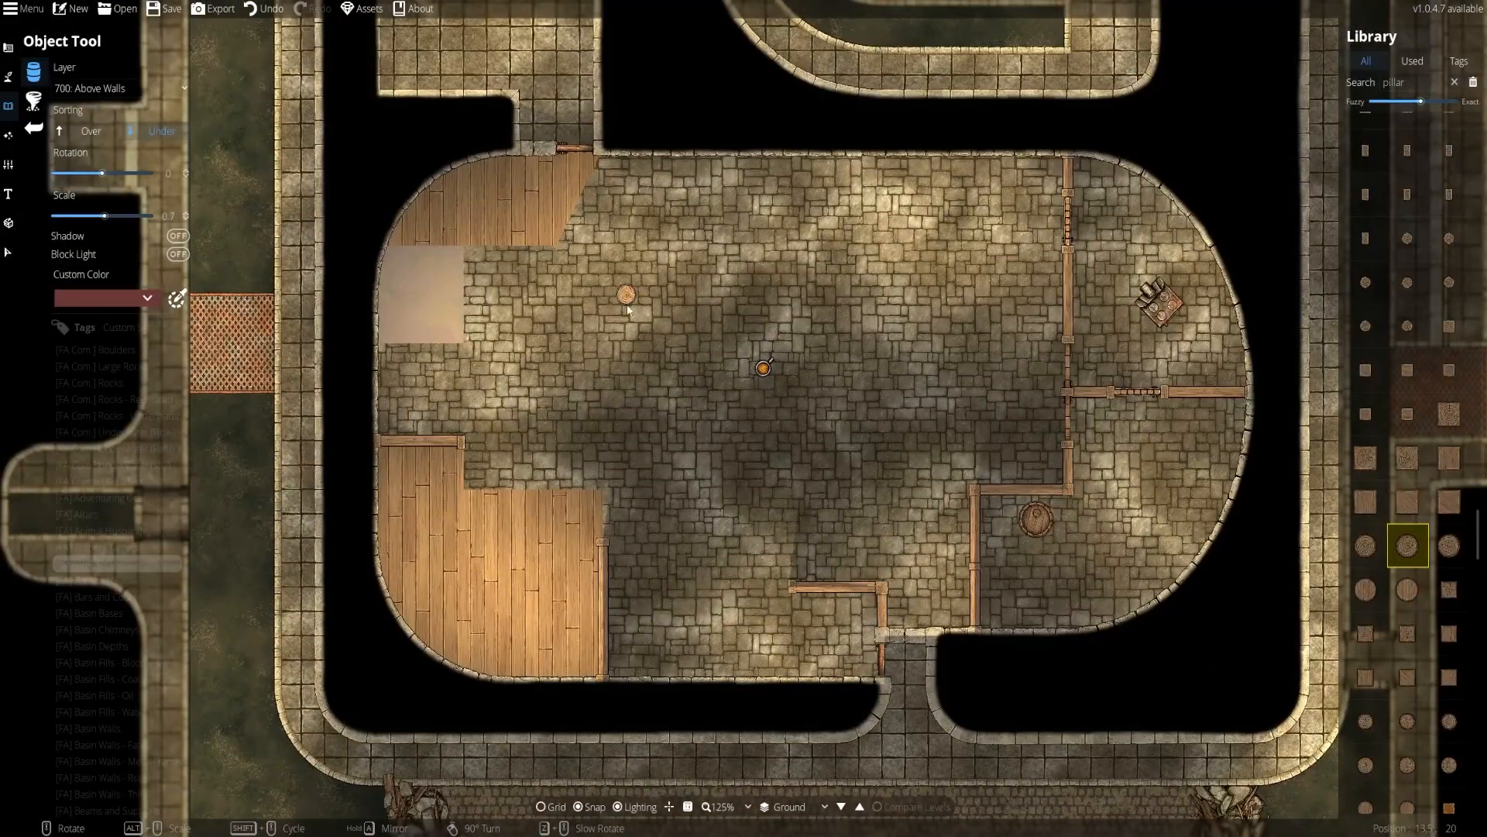
click(881, 294)
click(765, 489)
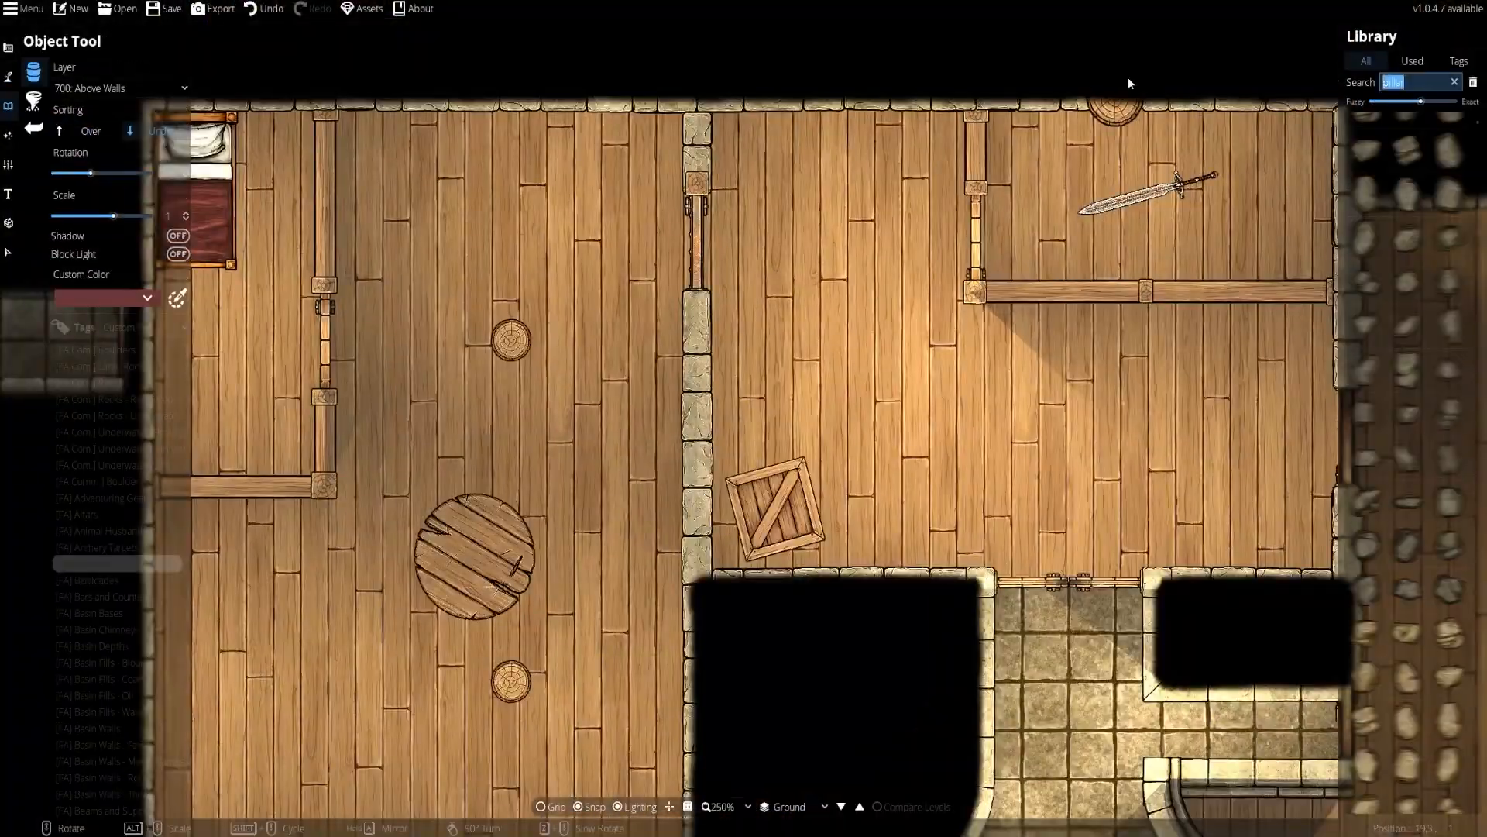
Cover the brown post above the door between the two northern wooden rooms with an earthy wall stone at 0.98 scale, sorted over
click(1366, 490)
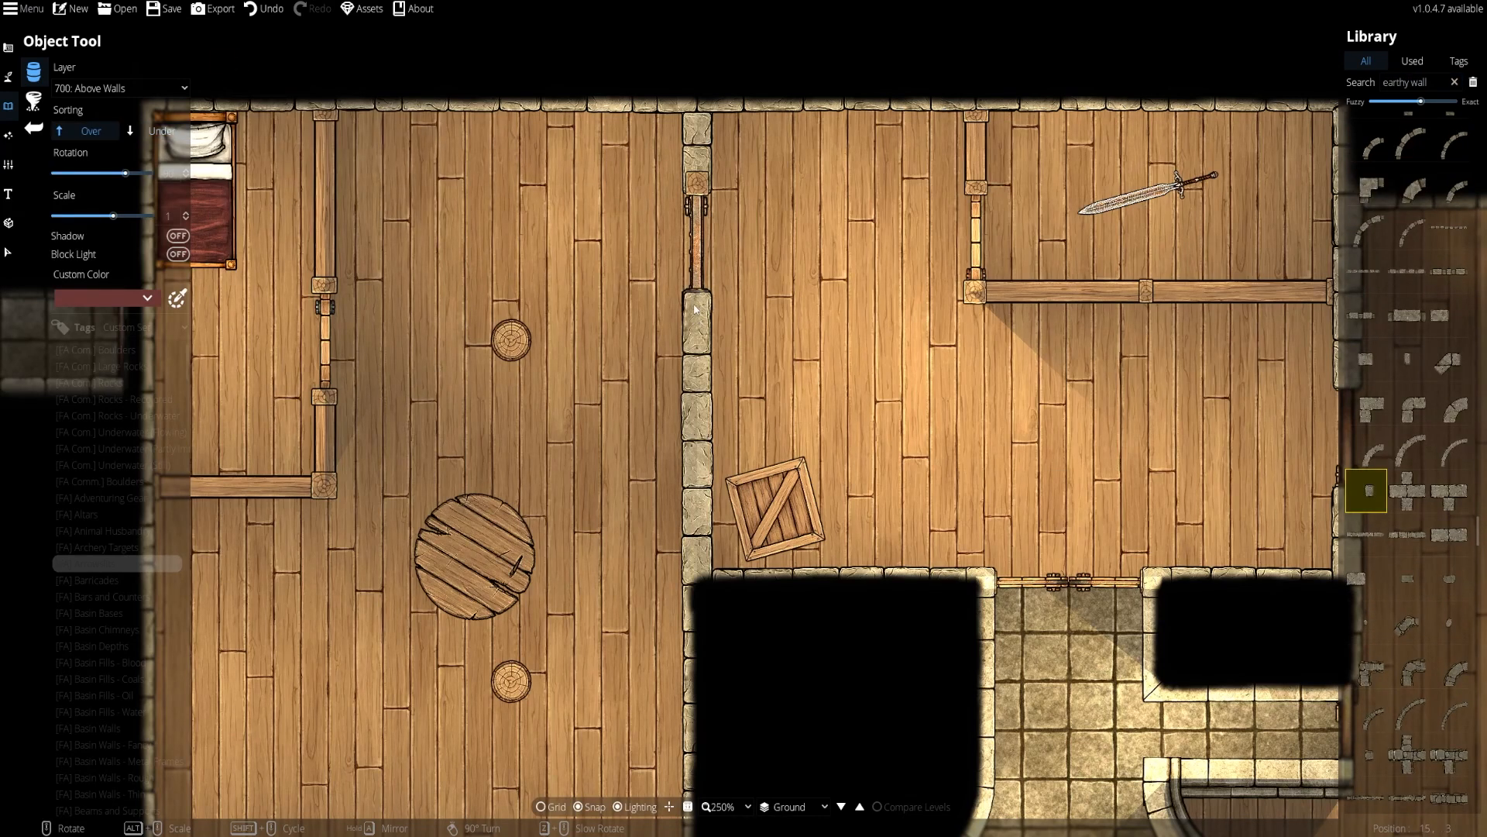
scroll(697, 287, up, 3)
click(1408, 359)
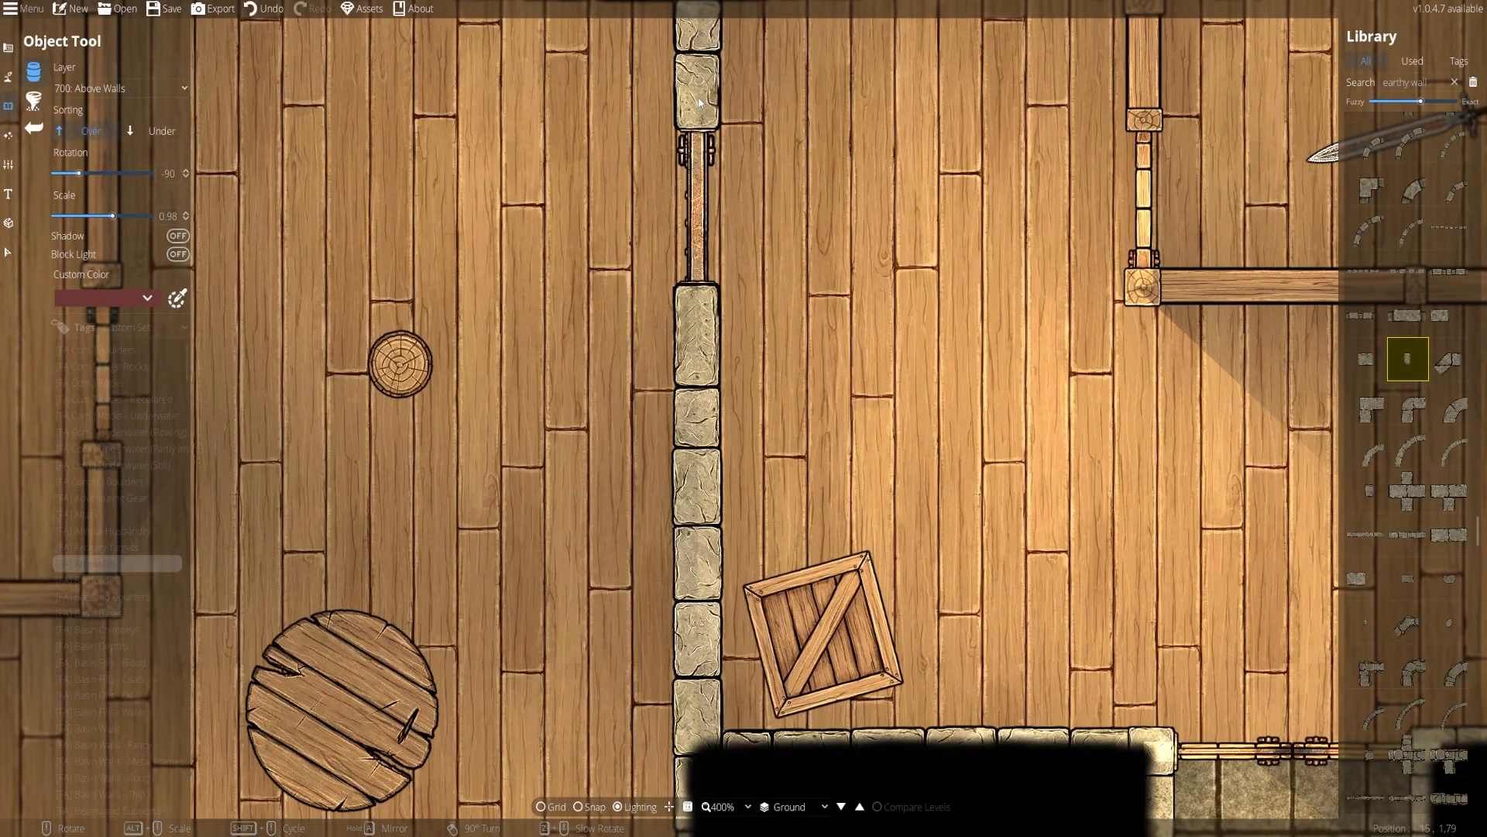
scroll(898, 378, down, 5)
Move the below-water object in the round pool eastward beneath the rusty grate and rotate it diagonally
drag(899, 378, 1042, 382)
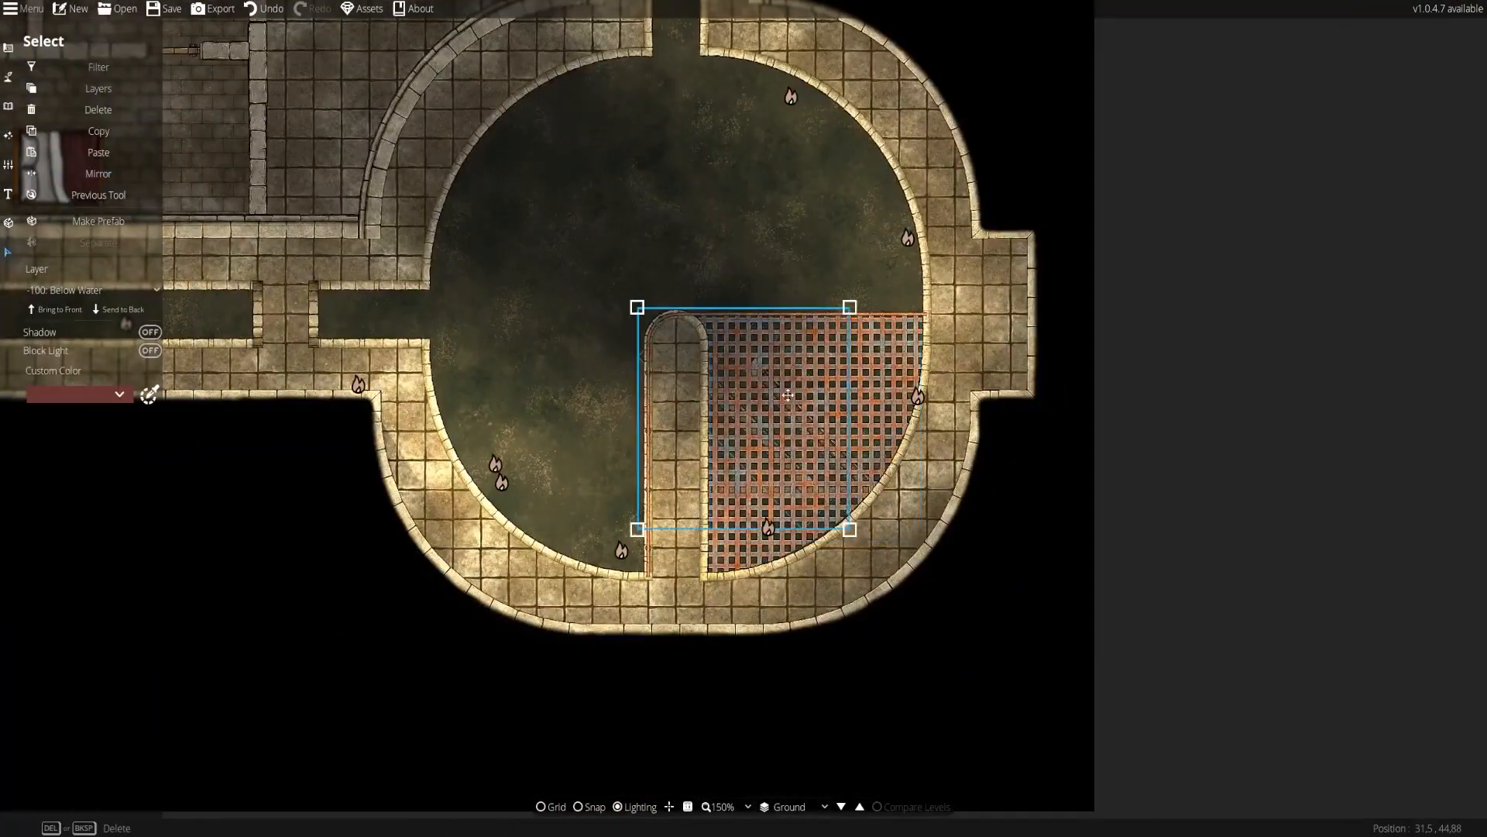
scroll(828, 406, down, 3)
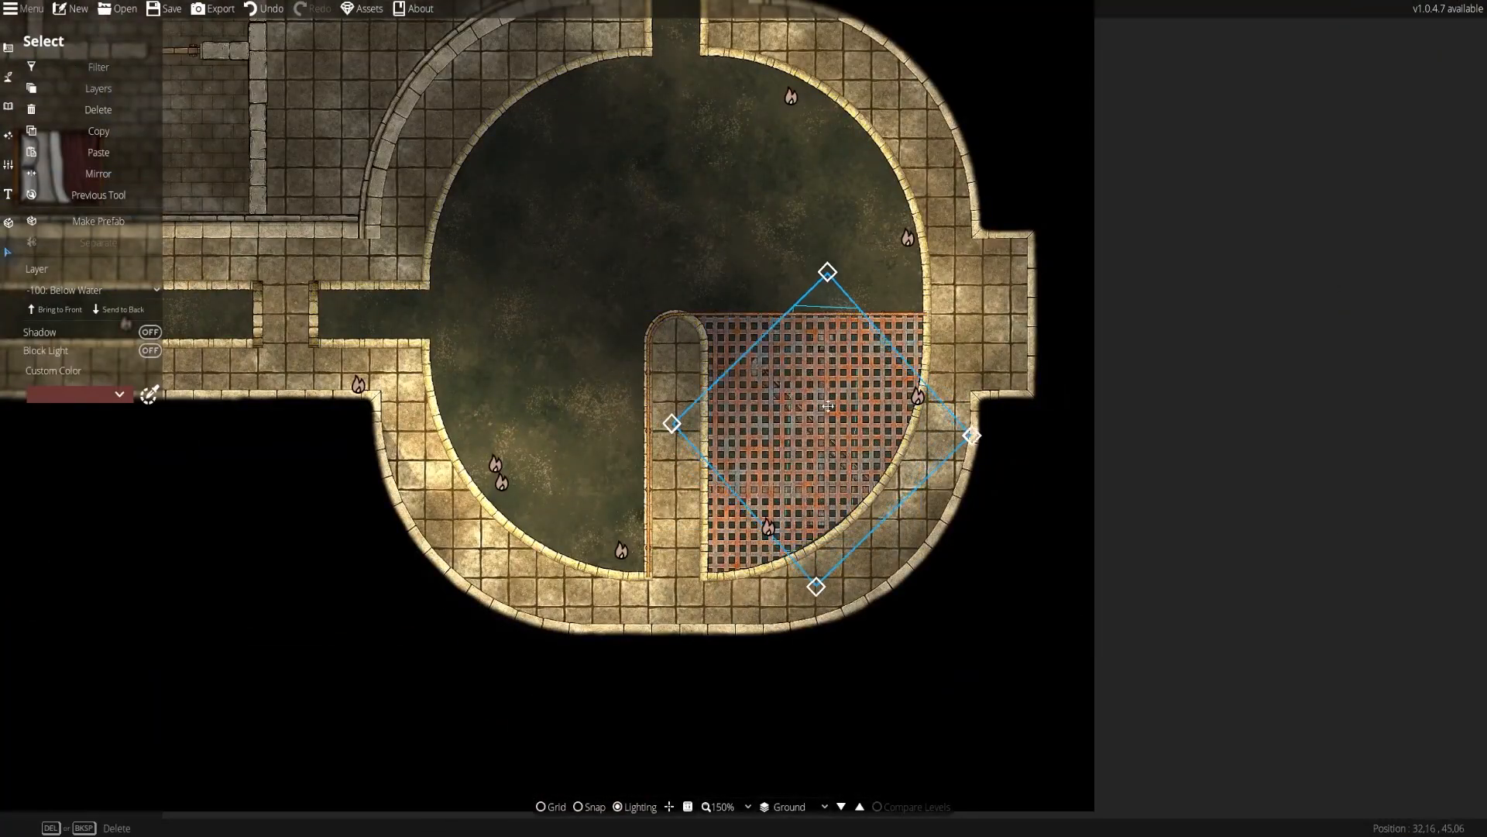
click(16, 44)
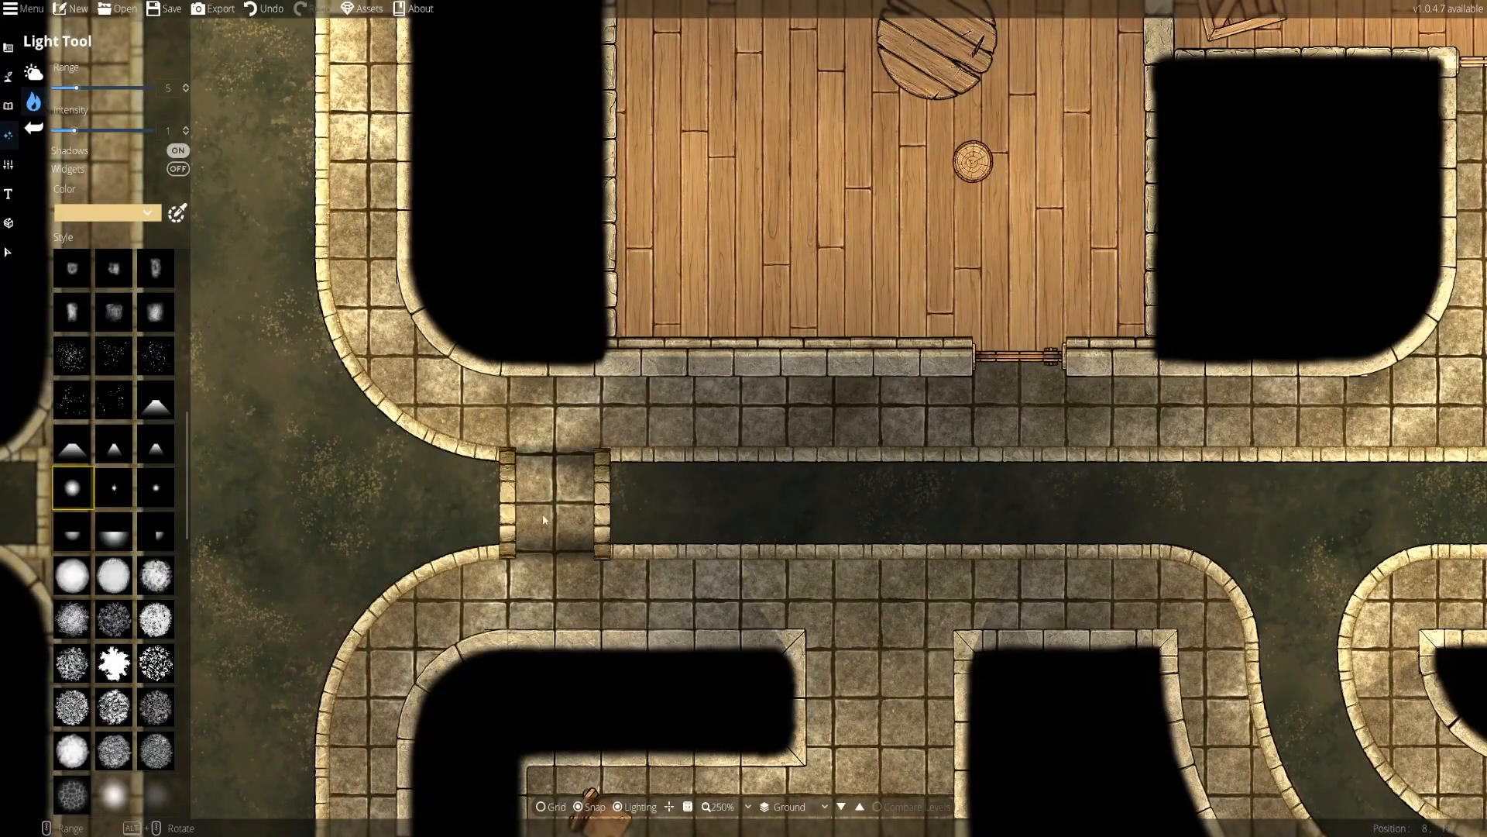
Choose a small patchy light style and light the stone crossing southwest of the northern wooden room
scroll(718, 506, up, 1)
scroll(521, 508, down, 4)
scroll(156, 339, up, 1)
click(157, 338)
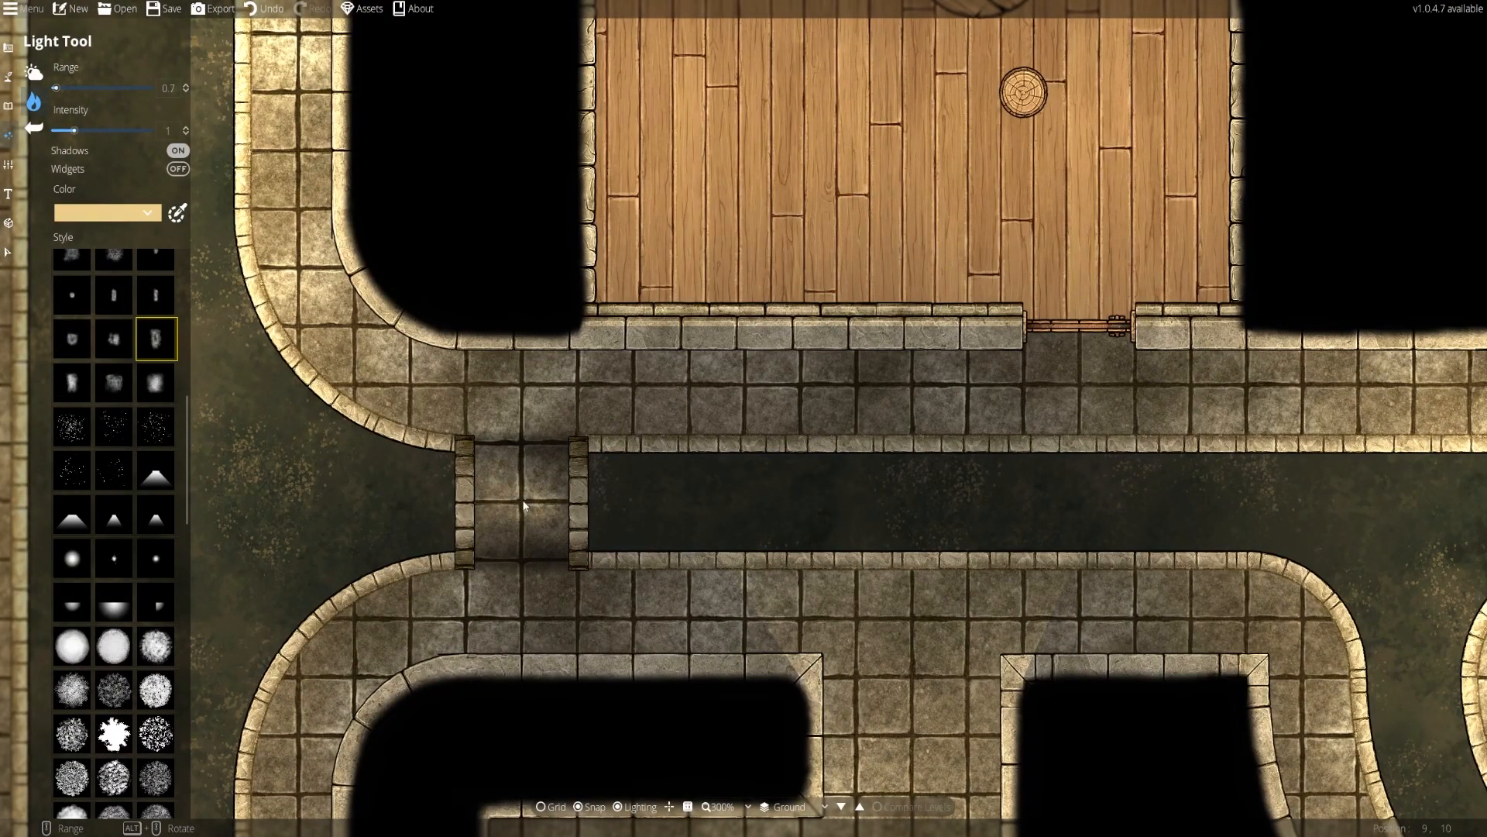
scroll(520, 499, up, 4)
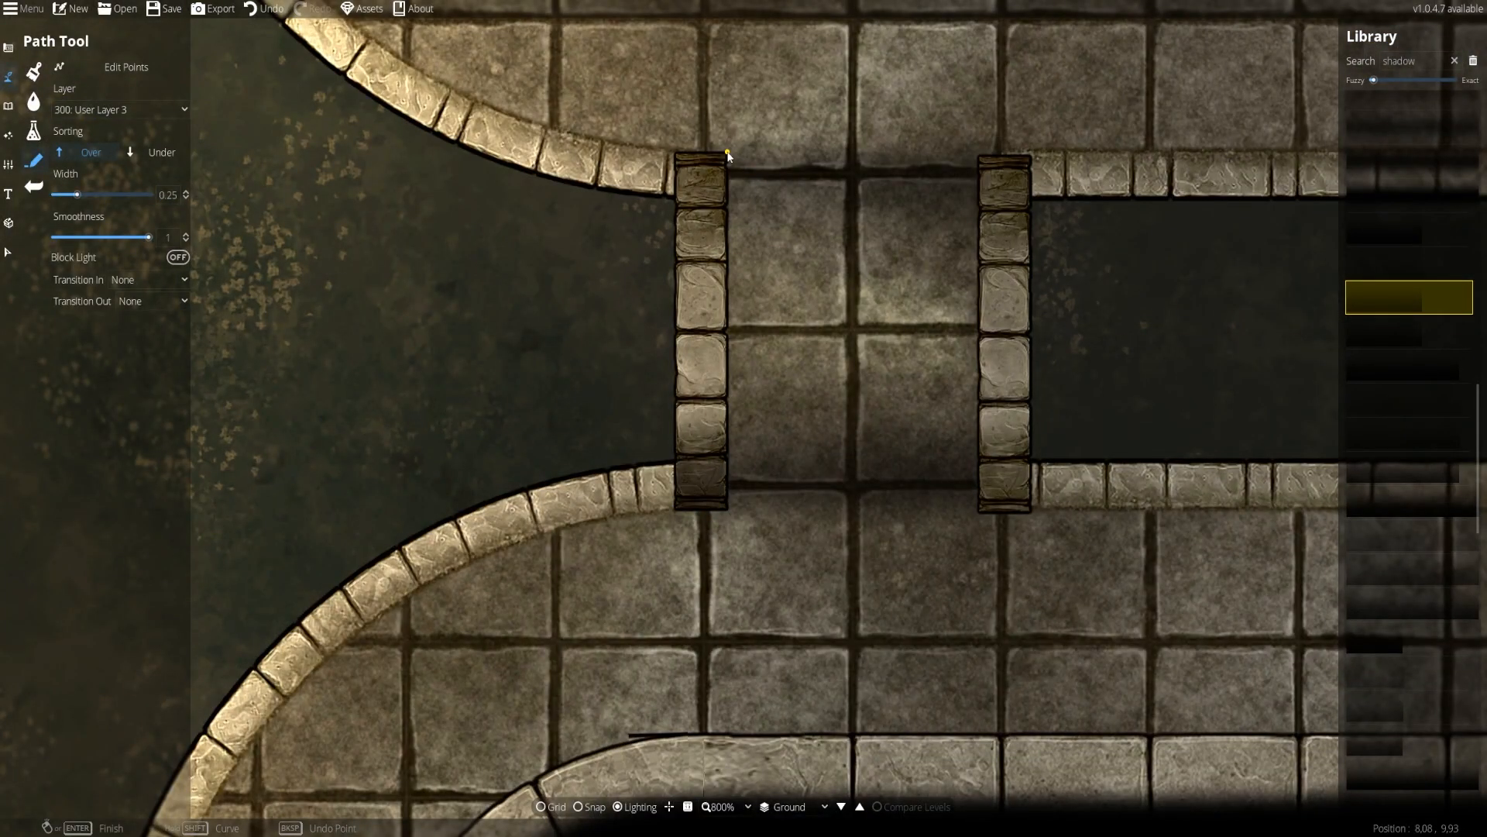
Draw 0.25-wide shadow paths, sorted over, across the ends of the low side walls on the small stone crossings
click(1029, 155)
click(1029, 504)
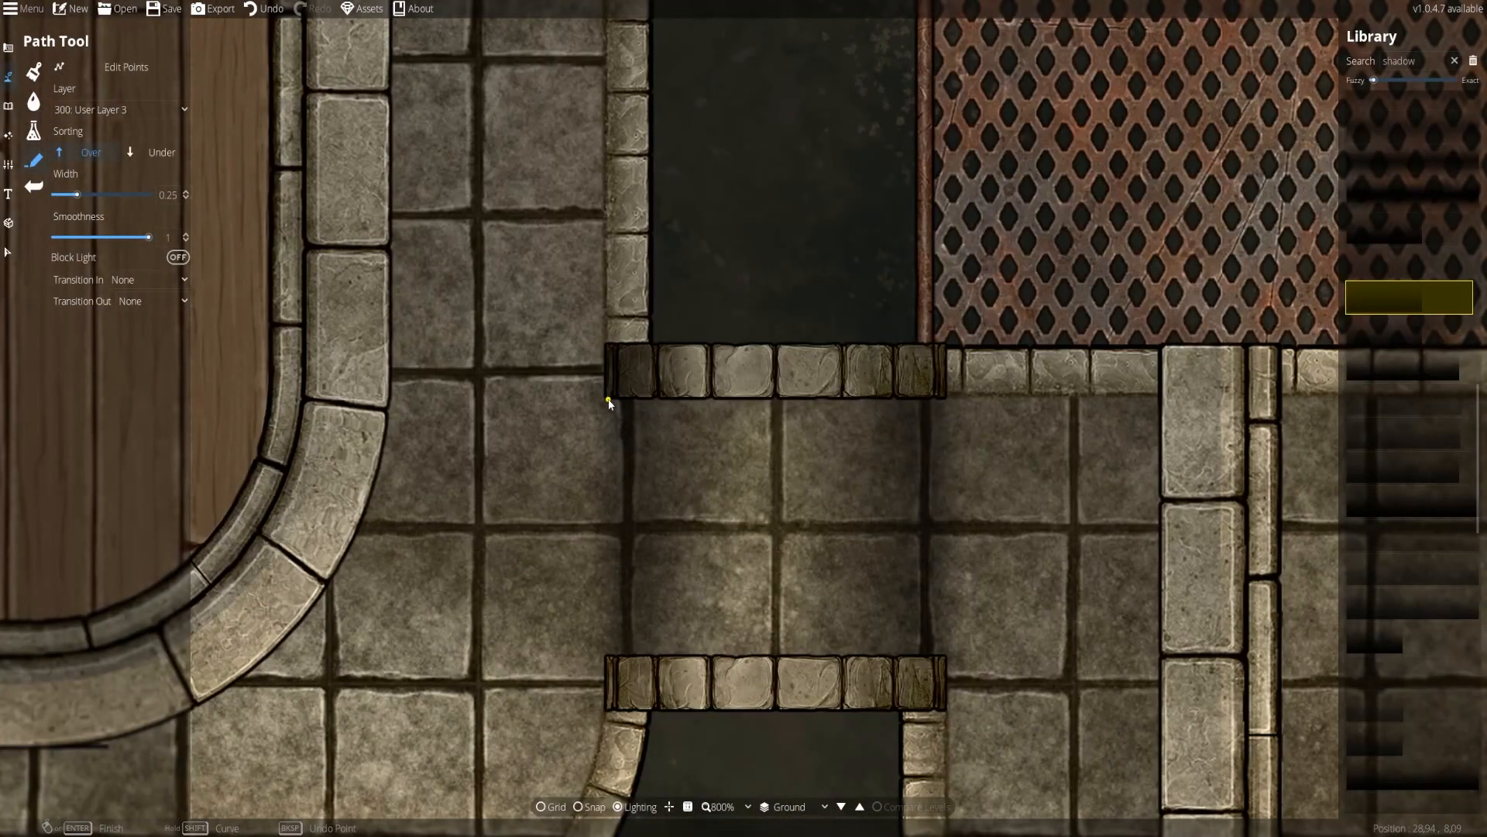
click(943, 663)
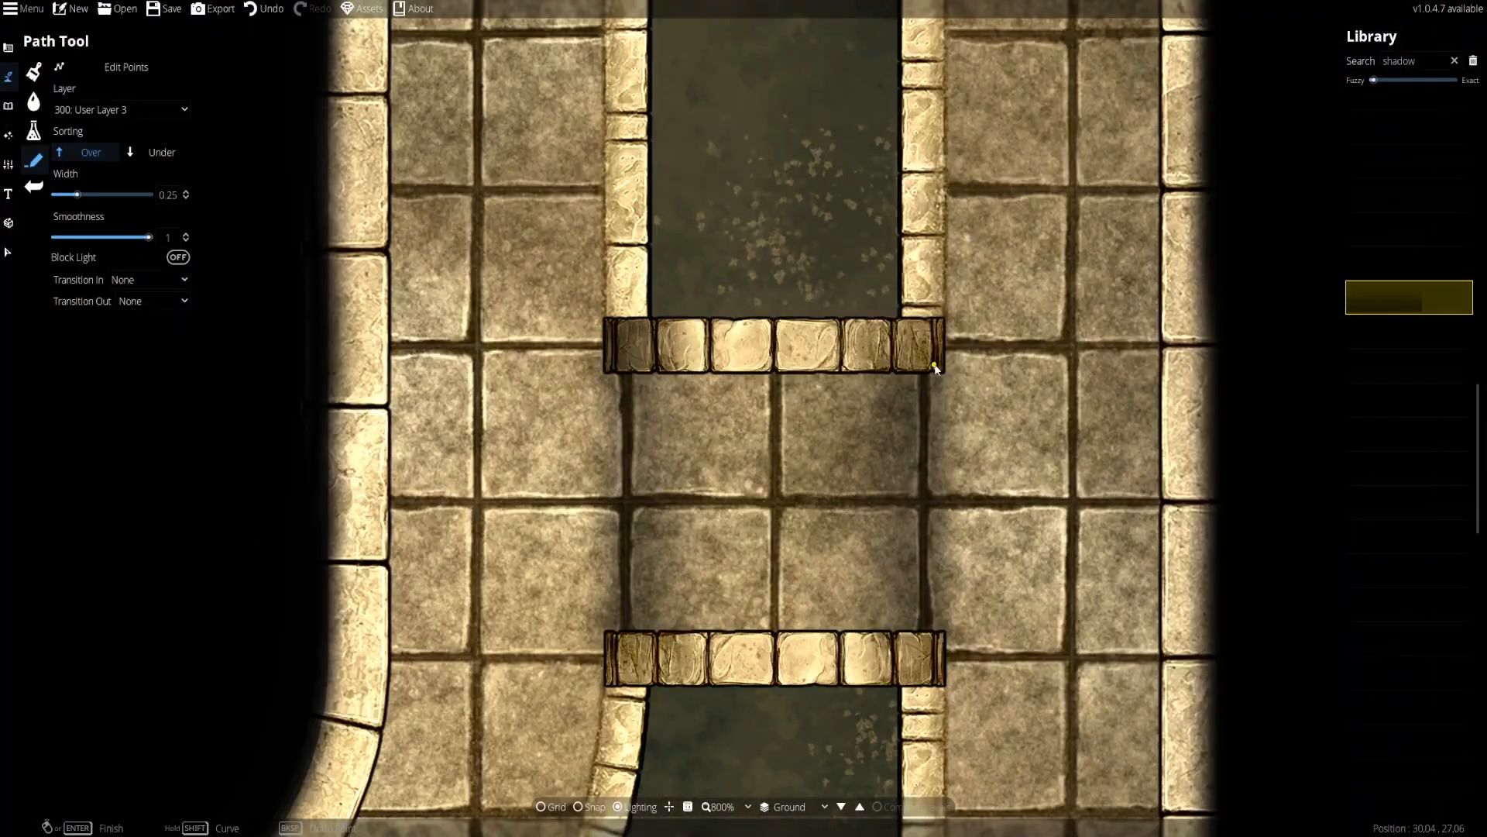
click(935, 367)
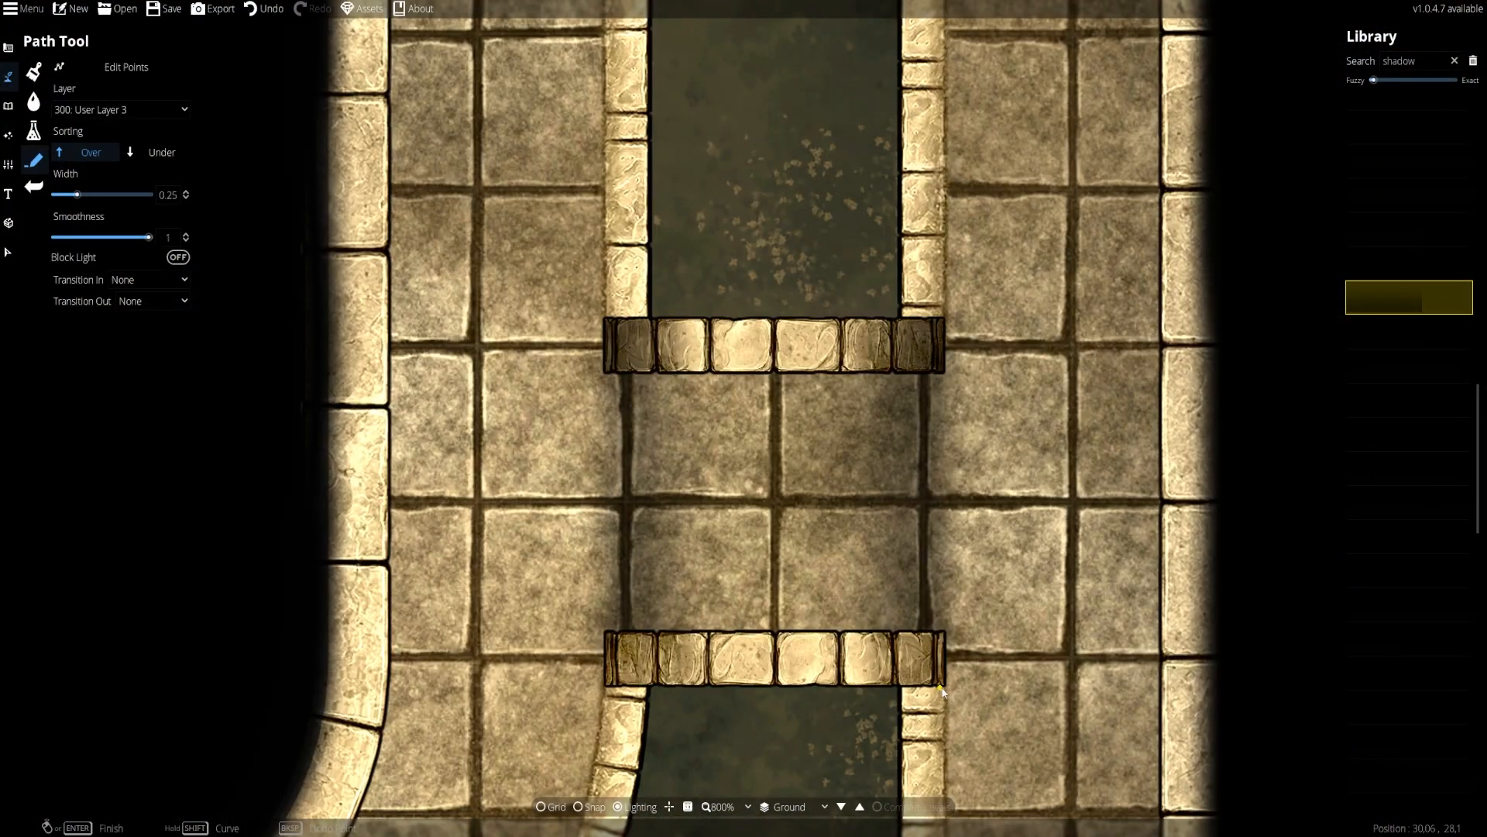
click(946, 689)
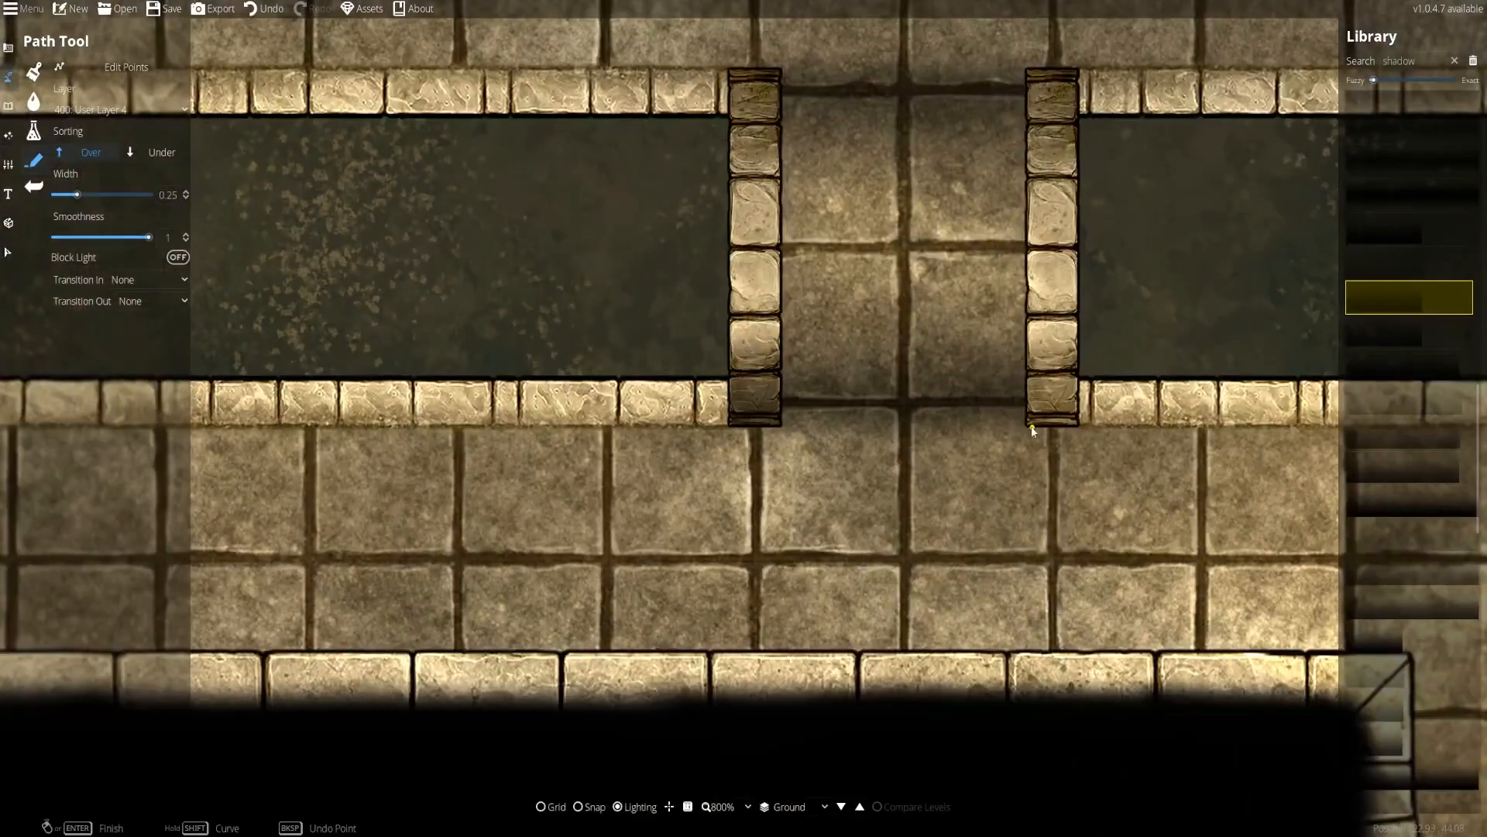
click(1069, 252)
click(719, 258)
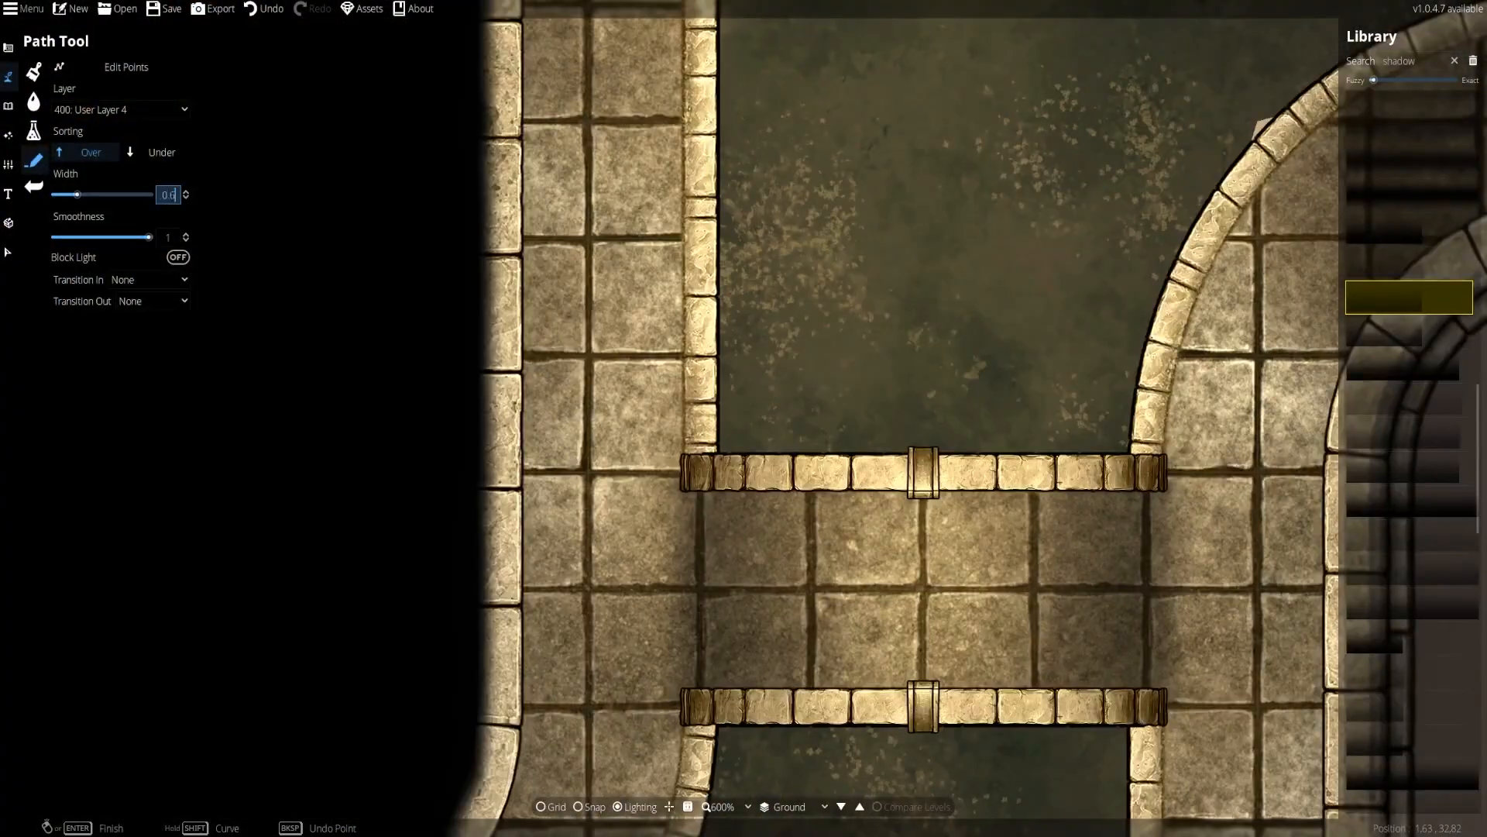
Draw 0.6-wide shadow paths on User Layer 4 over all four side-wall ends of the wide western crossing
key(Return)
click(682, 454)
right_click(680, 492)
click(1166, 491)
right_click(1166, 453)
click(1166, 725)
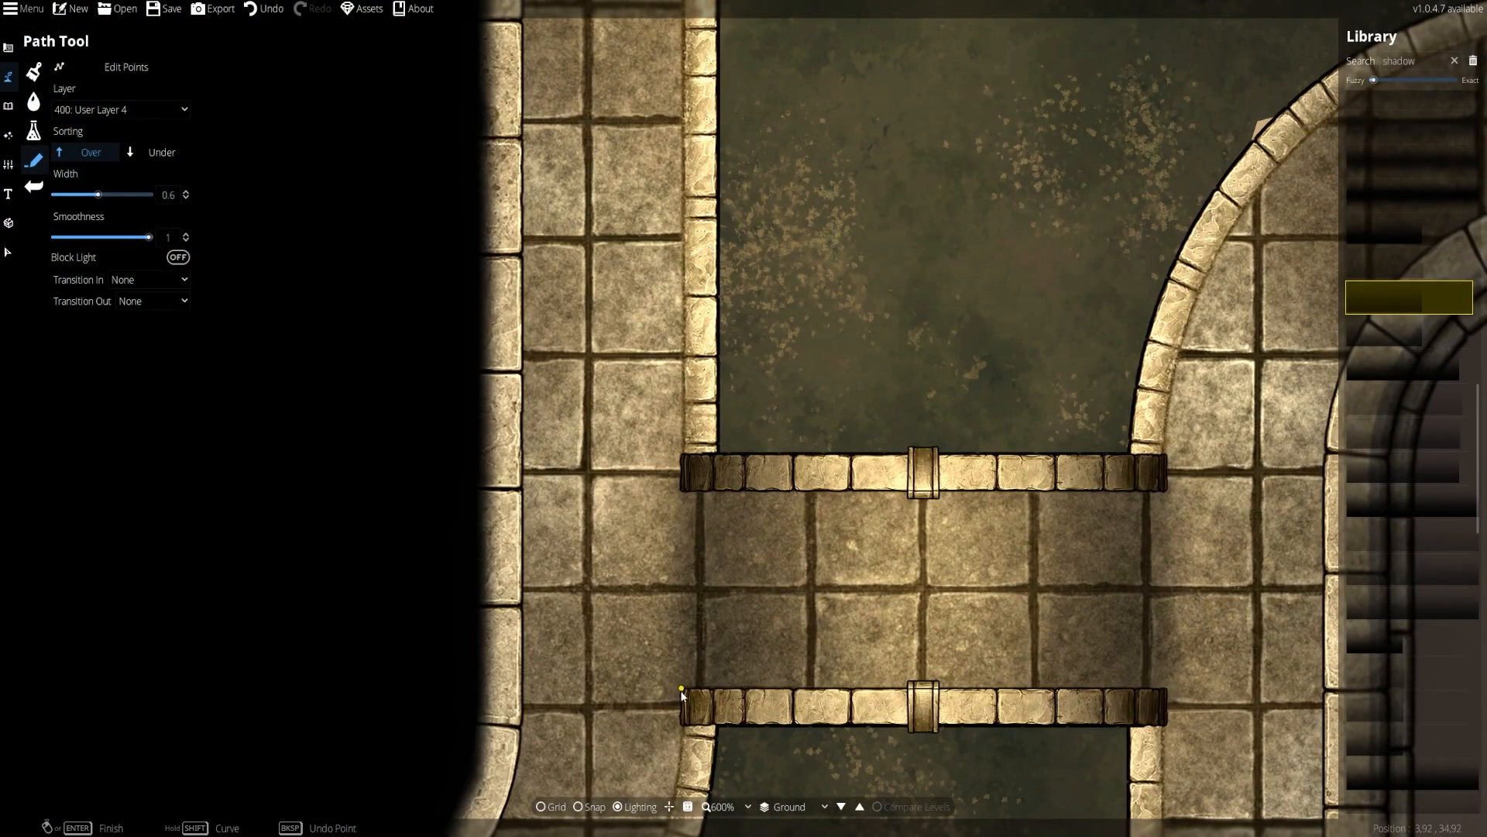
right_click(680, 725)
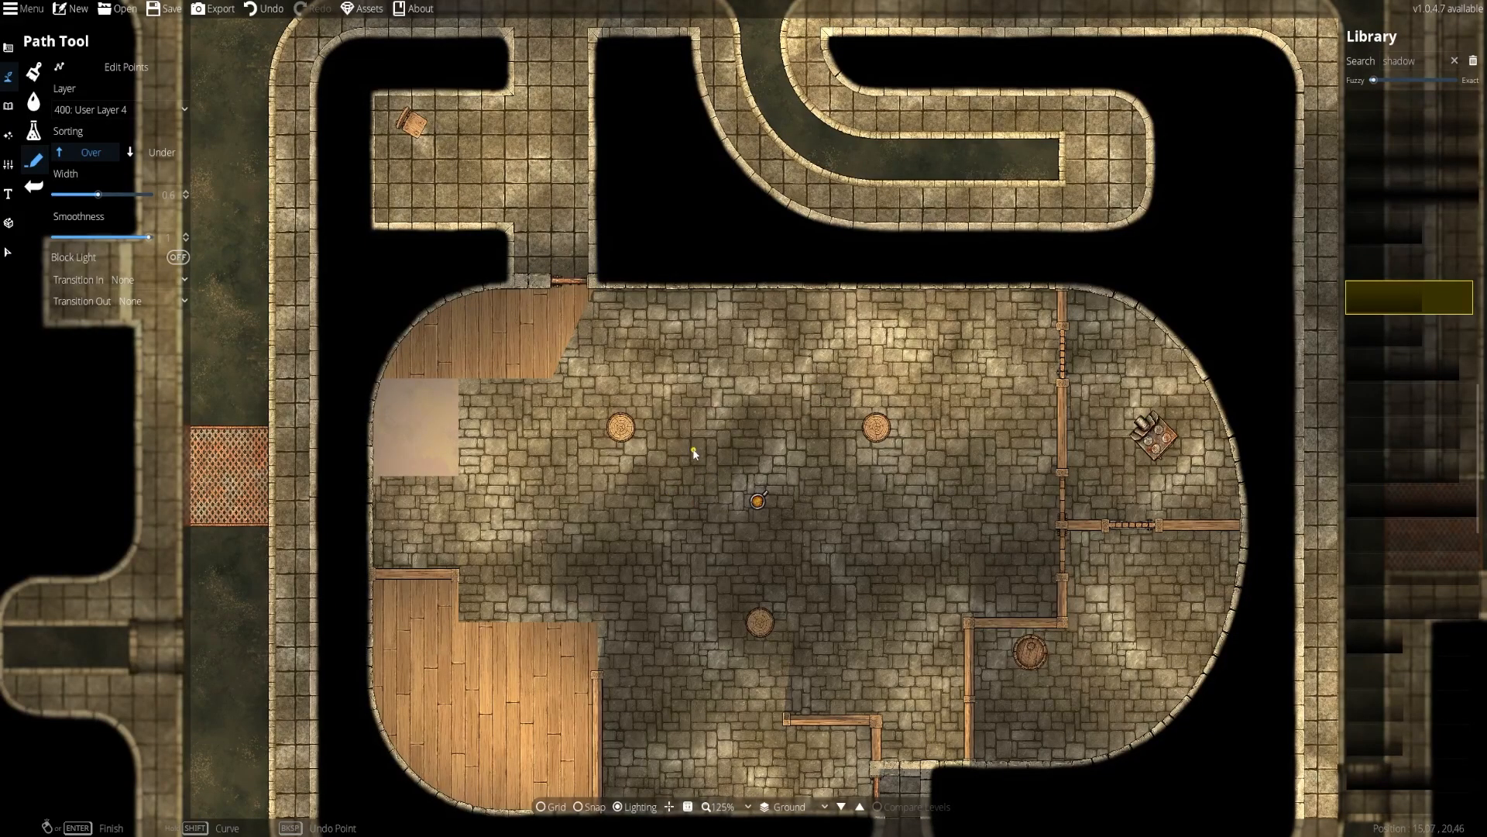
Review the central hall's round pillars and wooden partitions, the southern rubble corridor, and the western crossing beside the chest room
drag(693, 484, 670, 263)
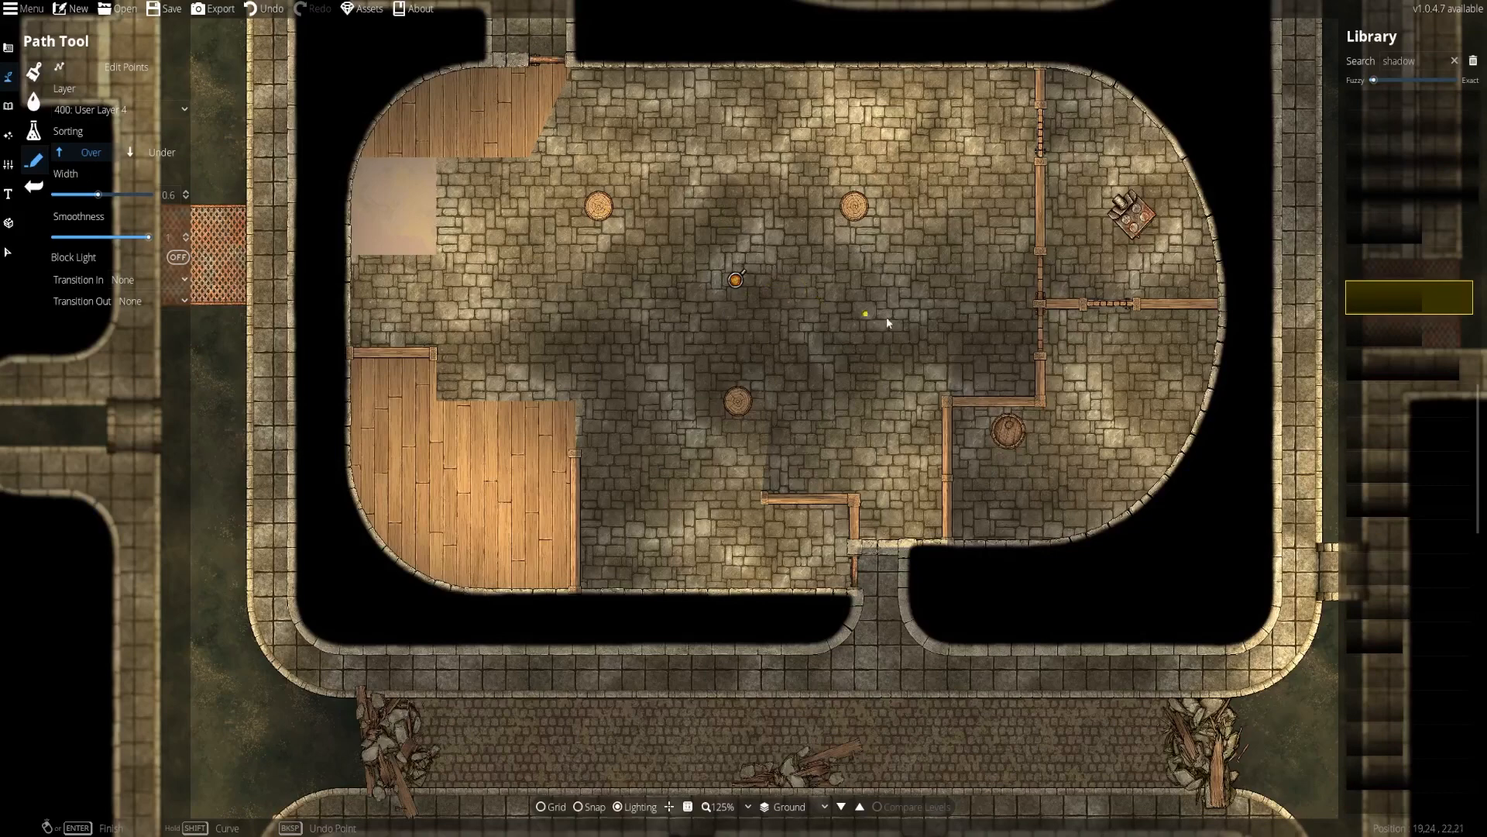
scroll(762, 272, up, 3)
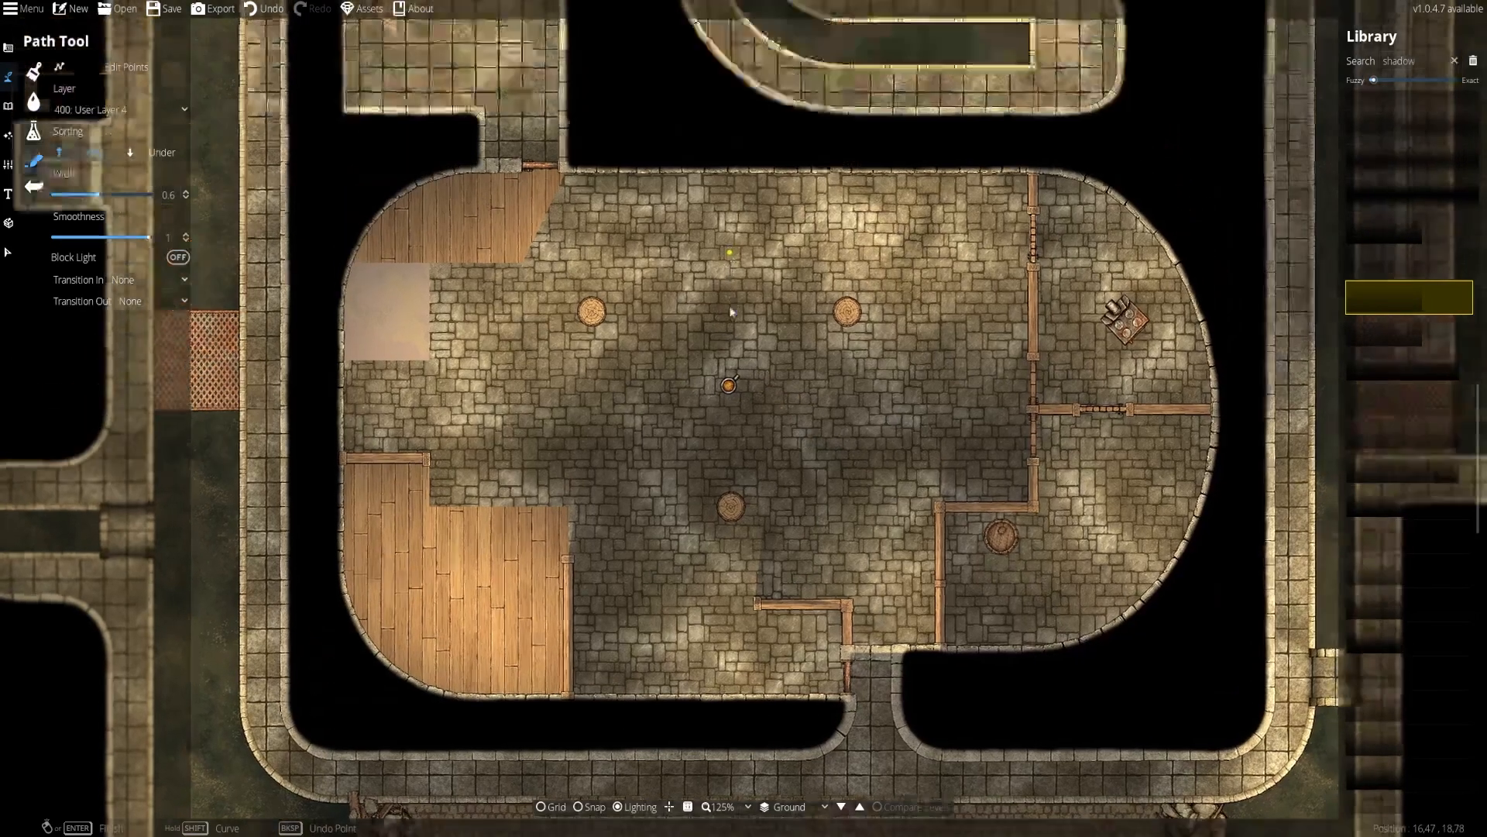
scroll(891, 340, down, 2)
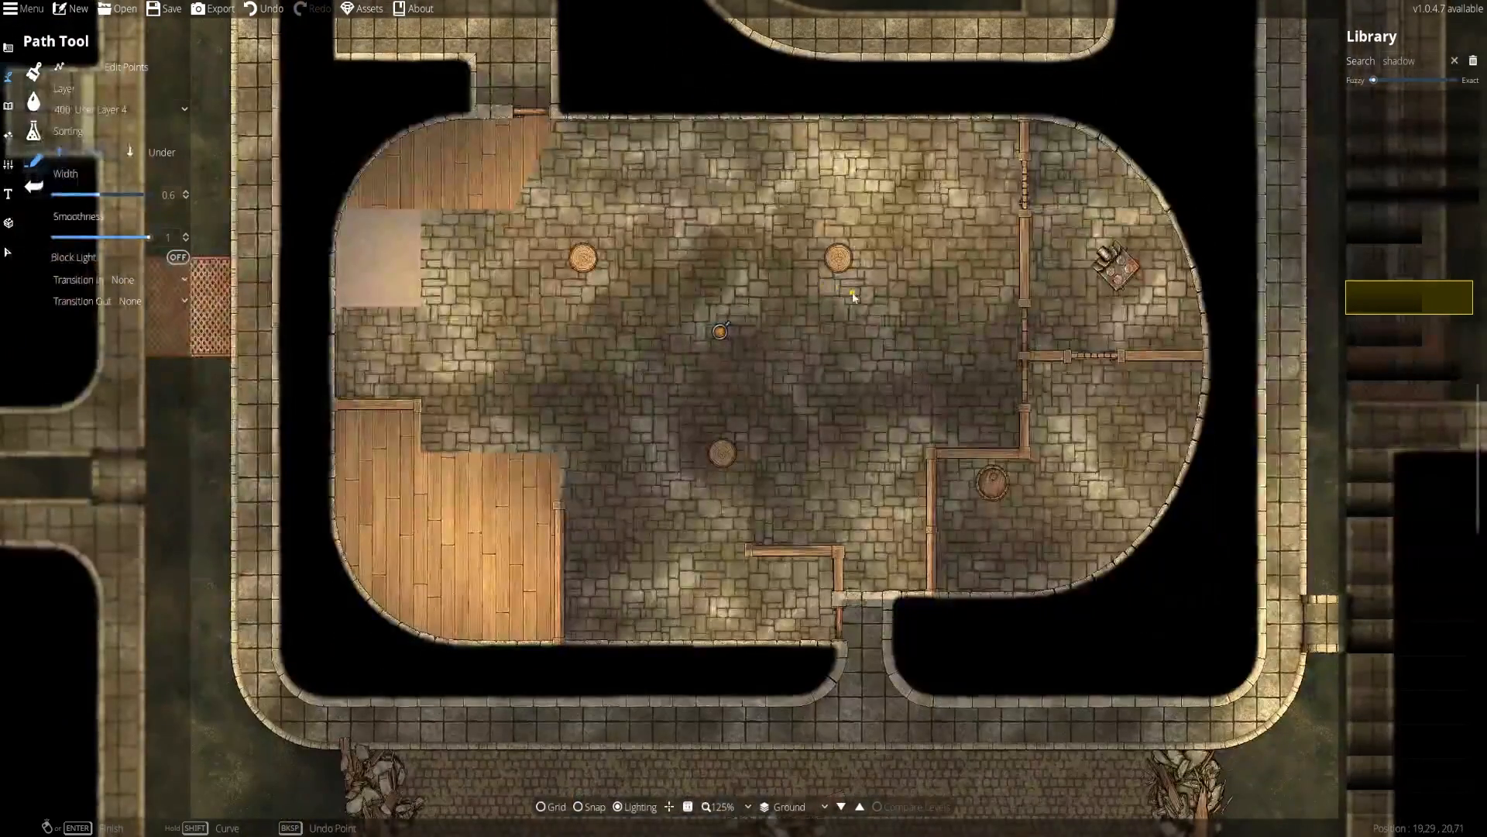
scroll(709, 460, down, 3)
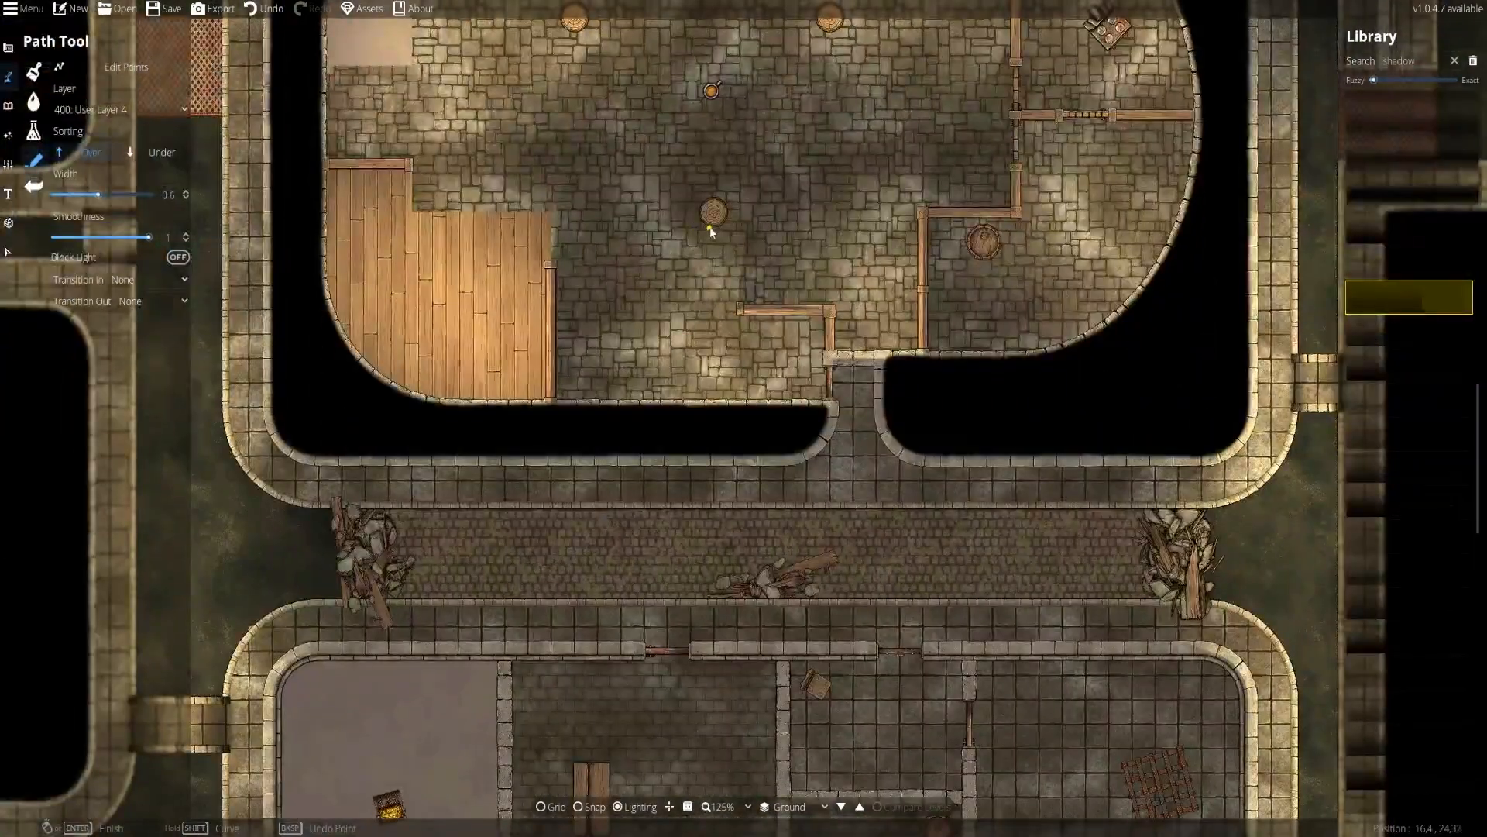
scroll(756, 169, up, 2)
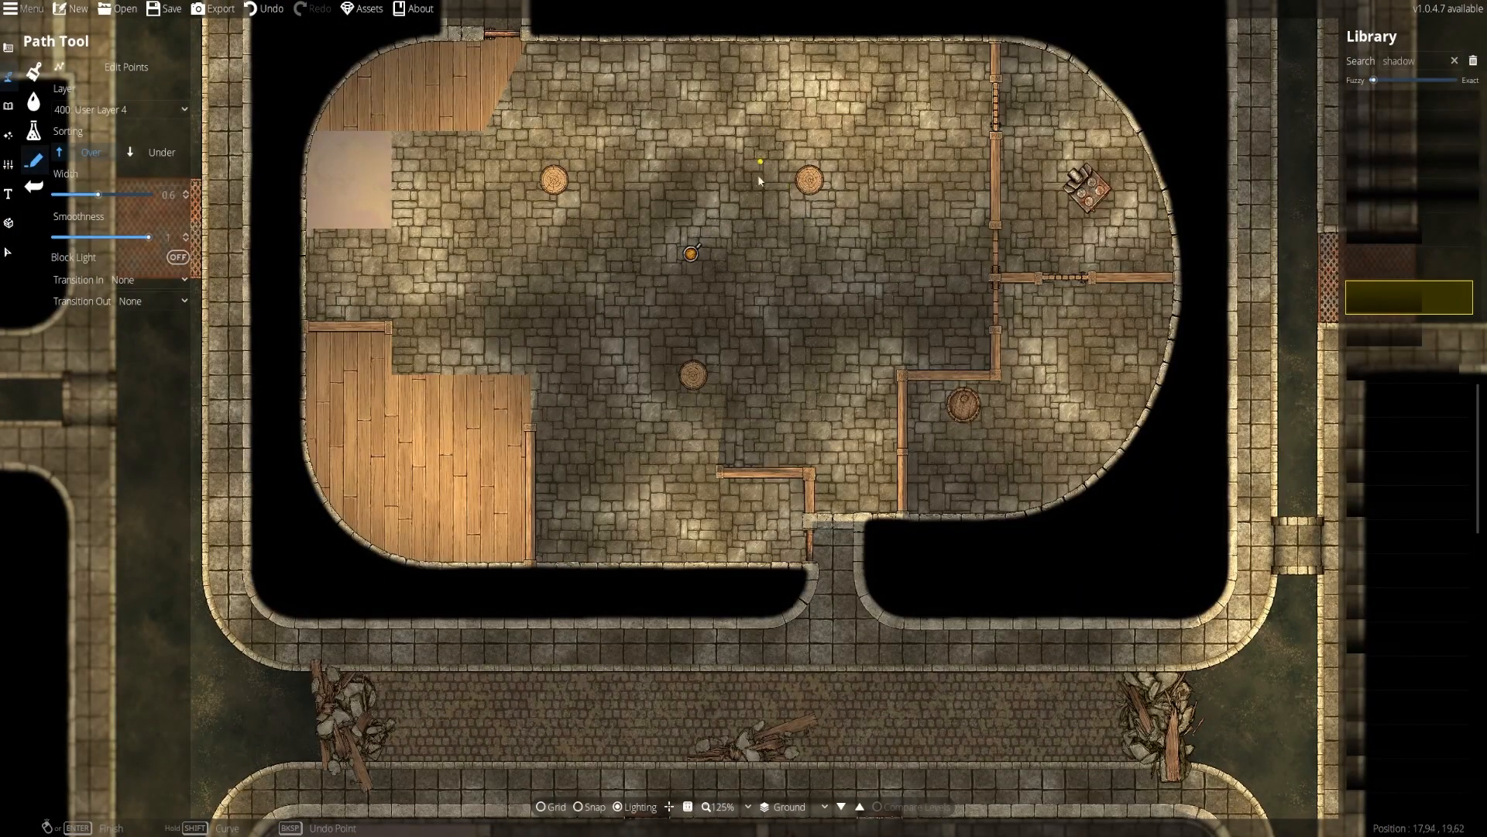
scroll(759, 180, up, 2)
scroll(586, 351, up, 3)
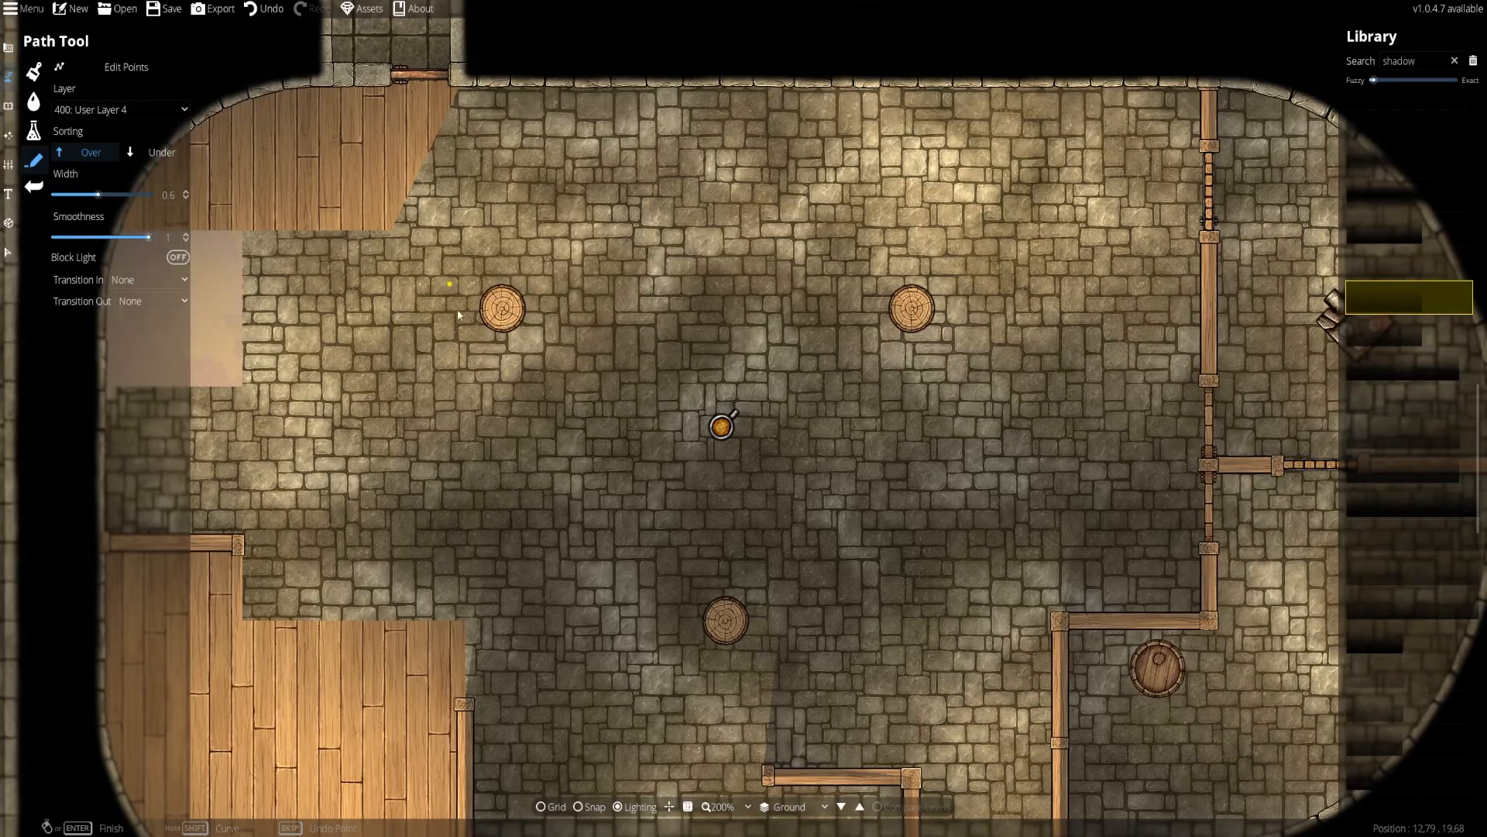
drag(541, 556, 711, 442)
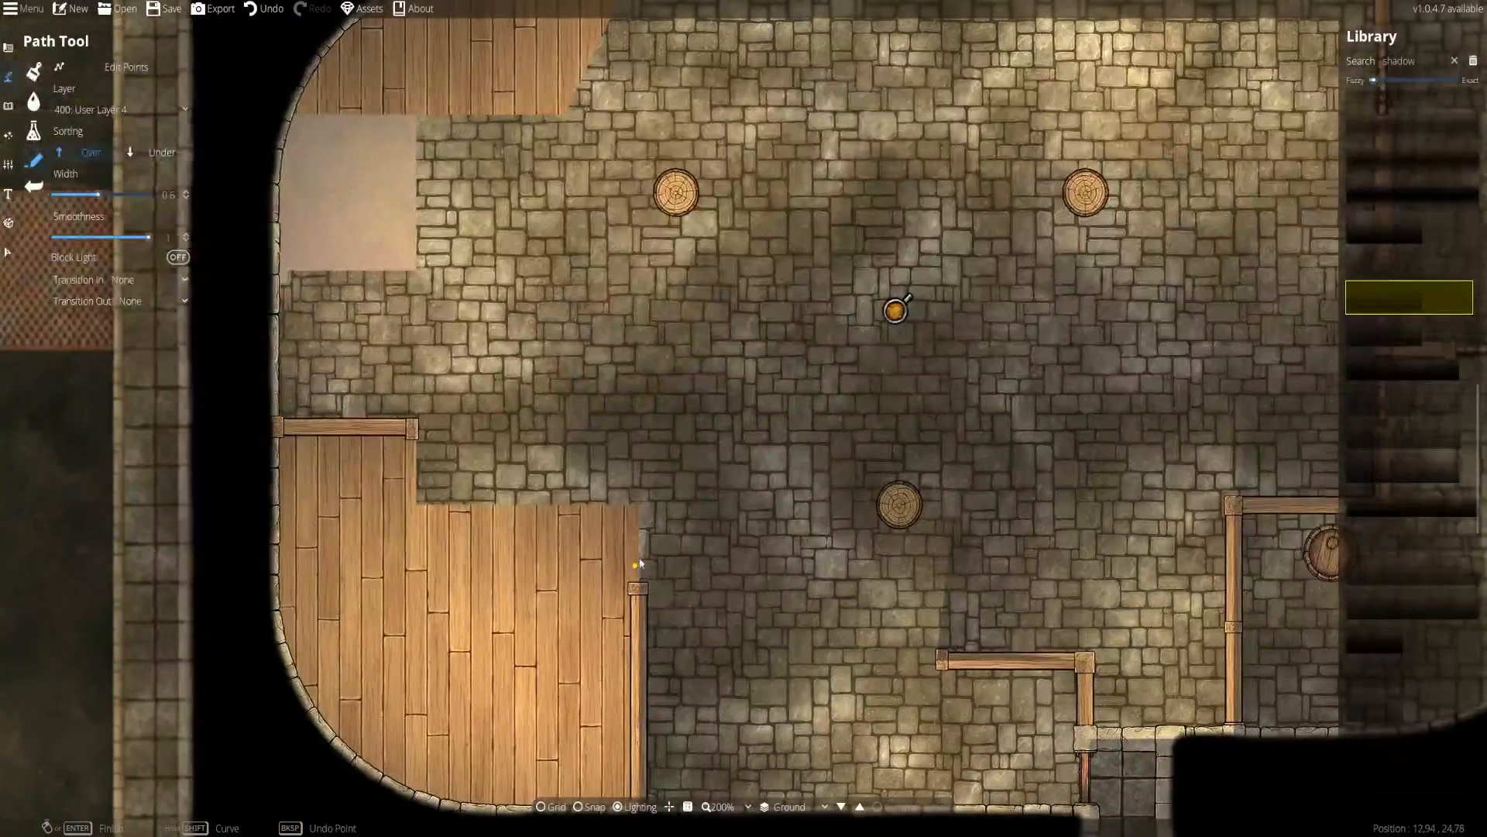
drag(639, 564, 701, 453)
drag(458, 538, 763, 377)
drag(754, 567, 748, 468)
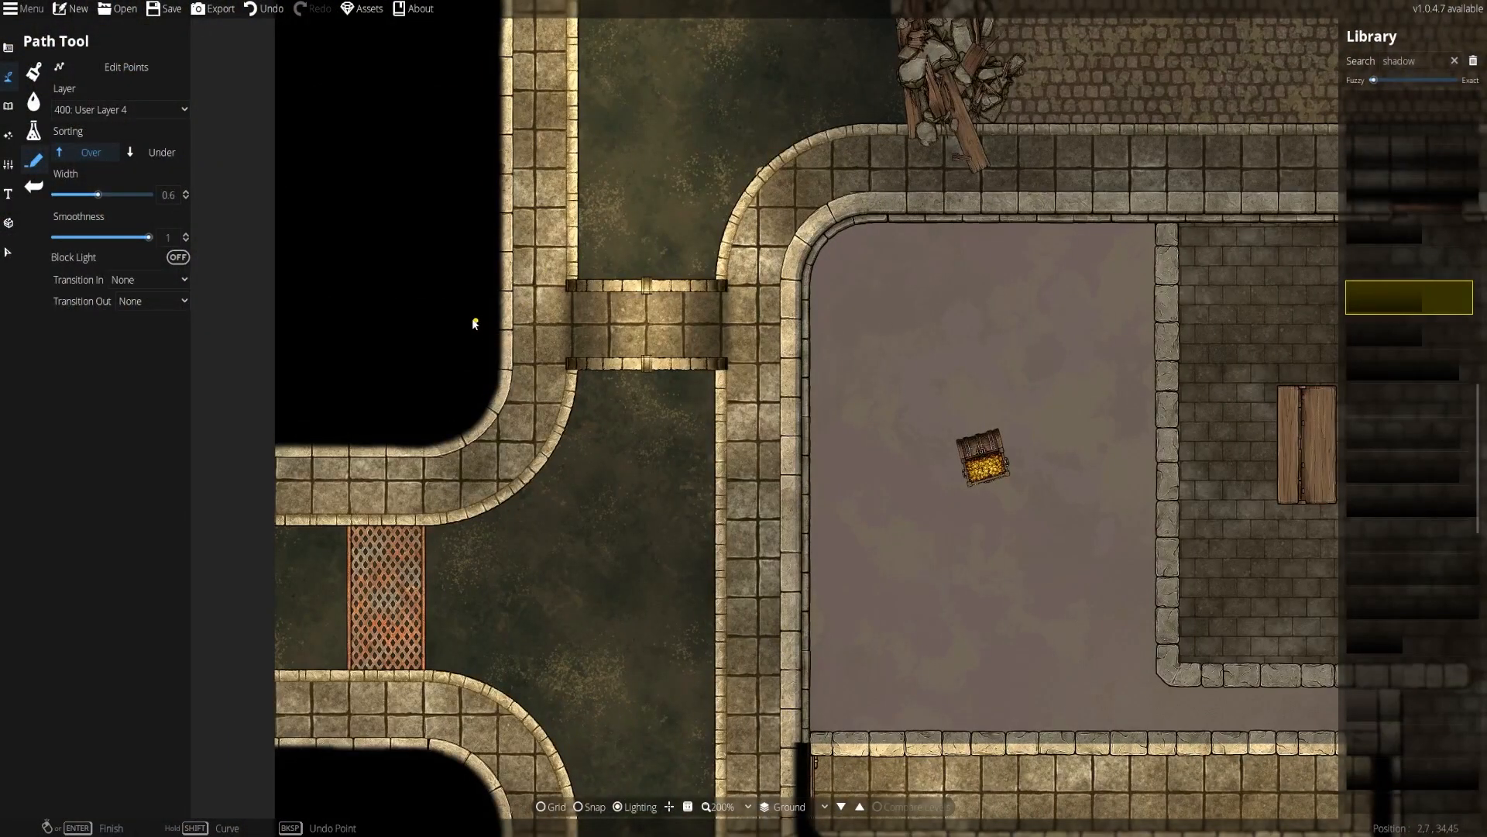
click(7, 136)
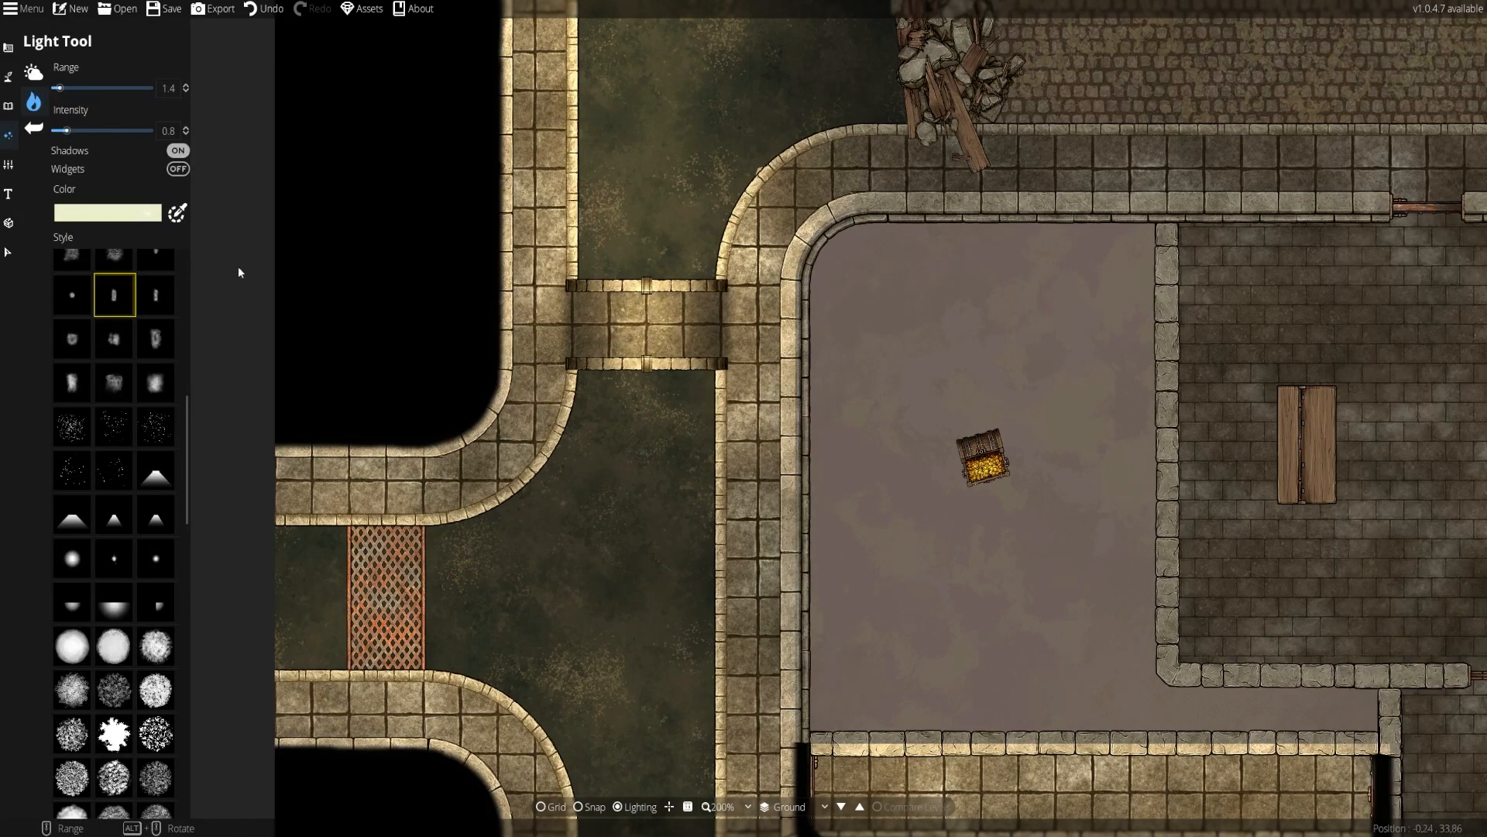
scroll(663, 323, up, 1)
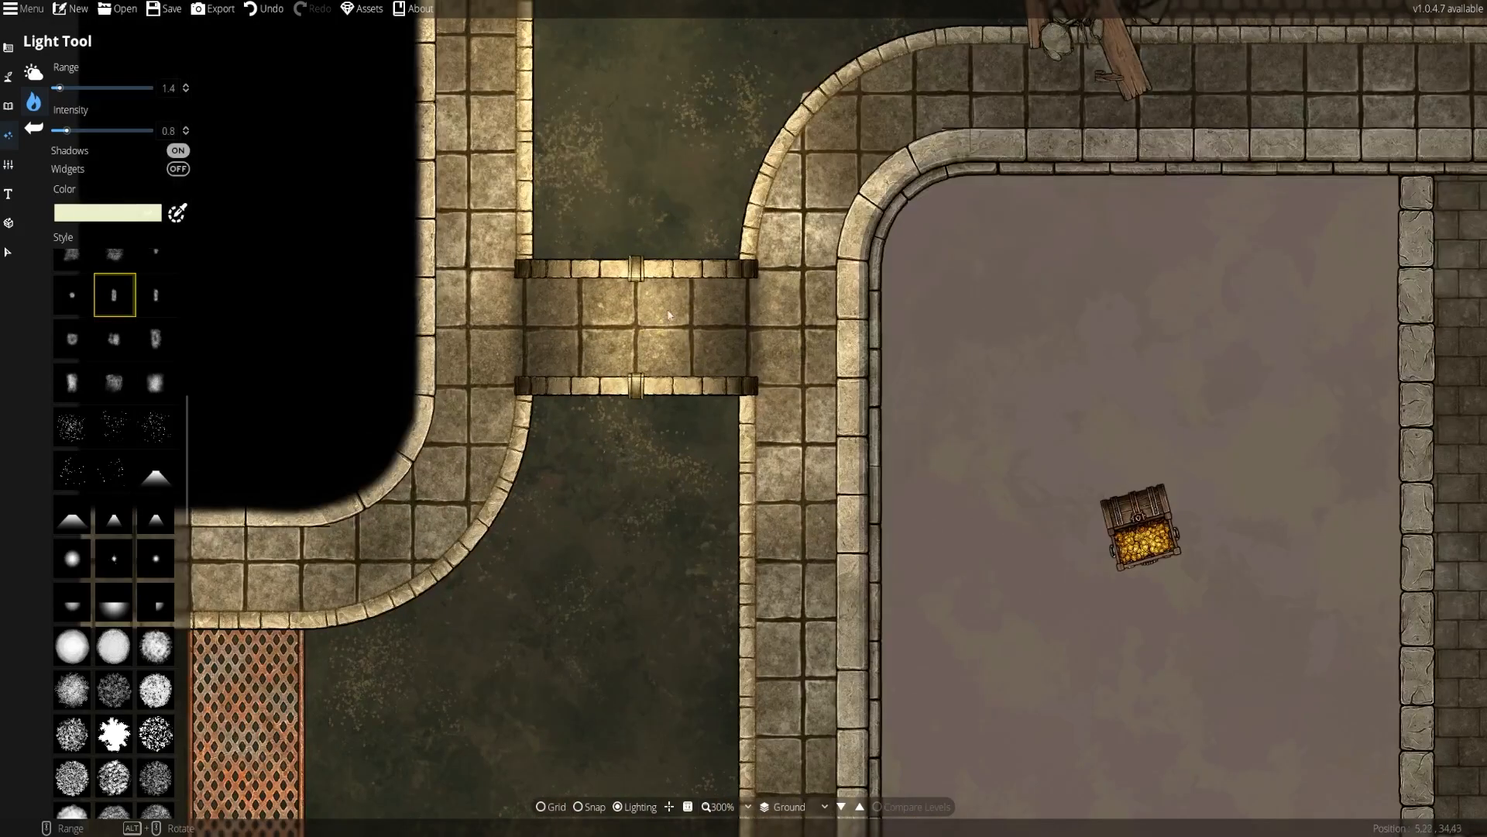
drag(661, 133, 664, 335)
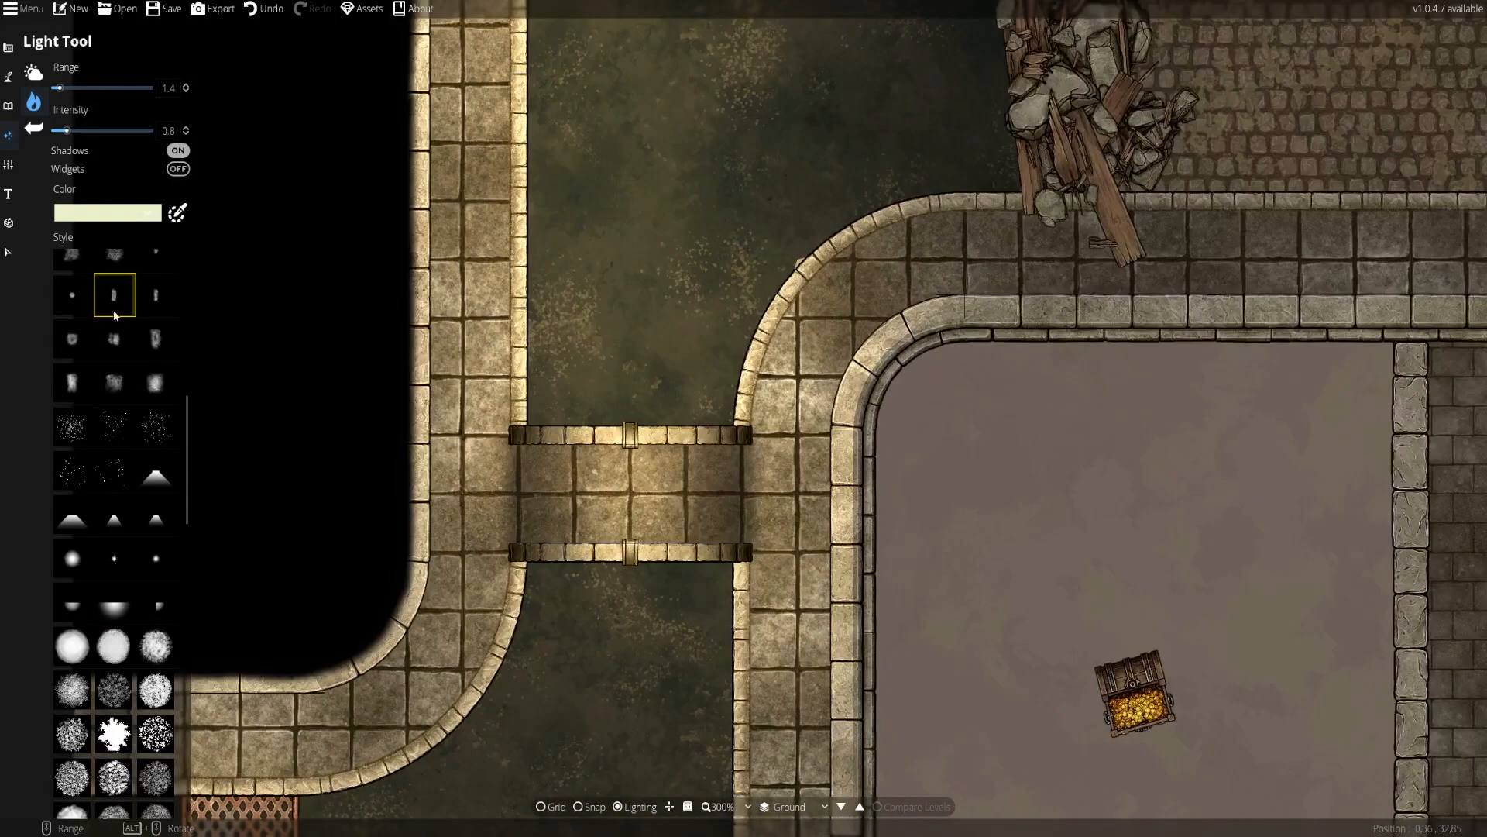
scroll(119, 351, up, 3)
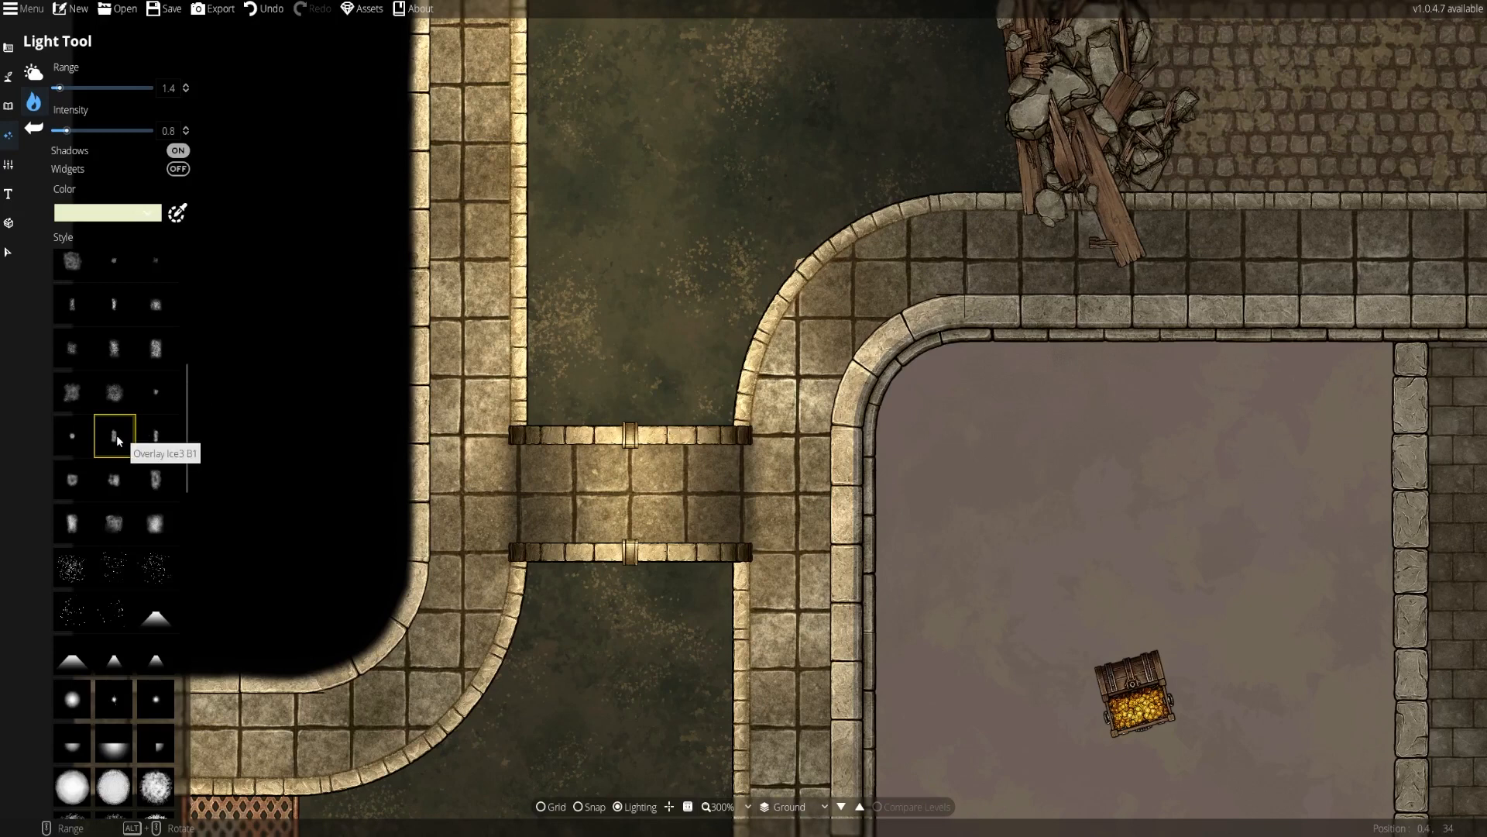
scroll(117, 439, up, 8)
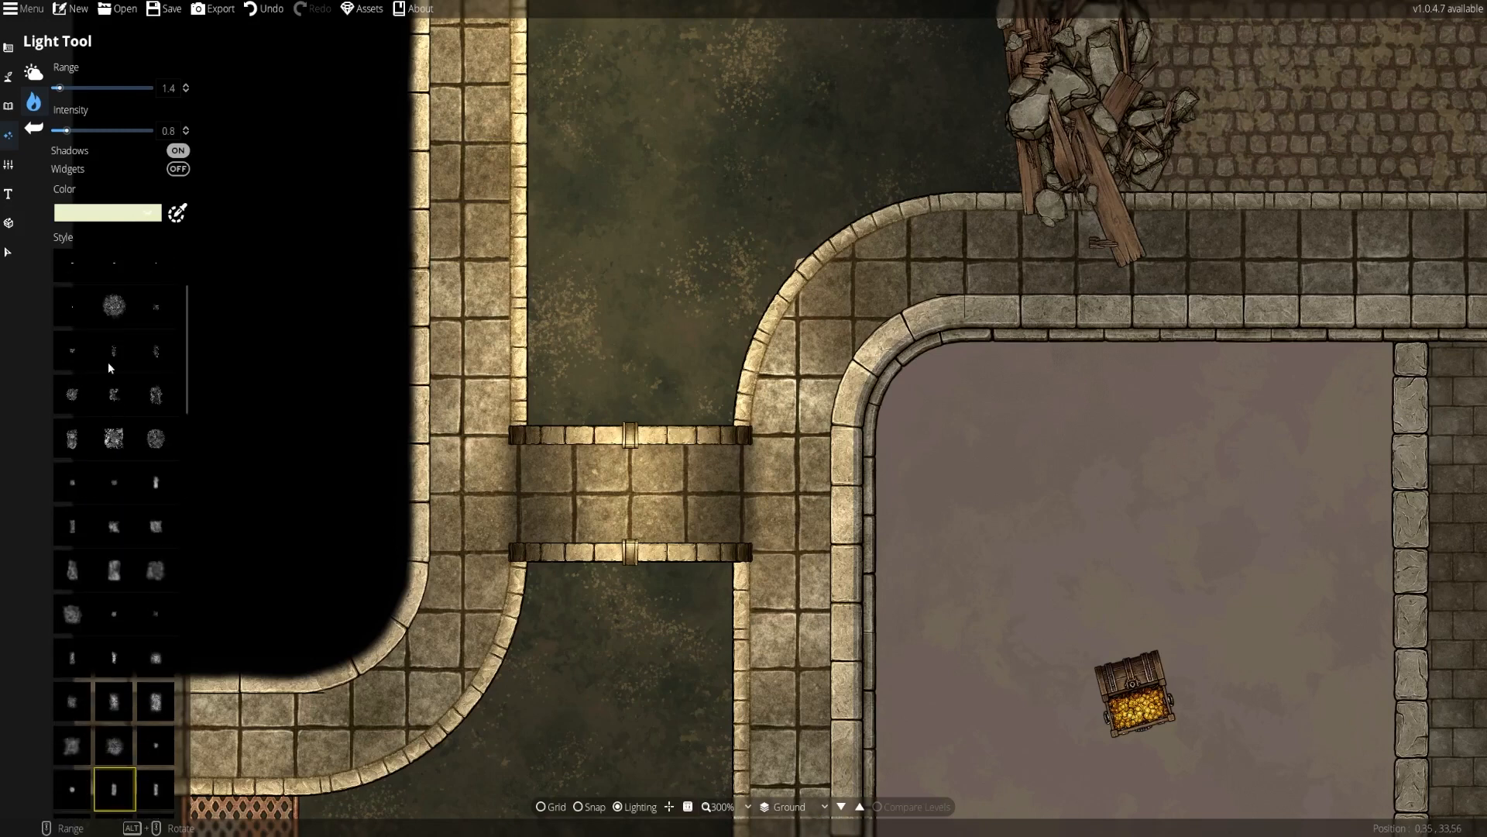
scroll(169, 423, down, 2)
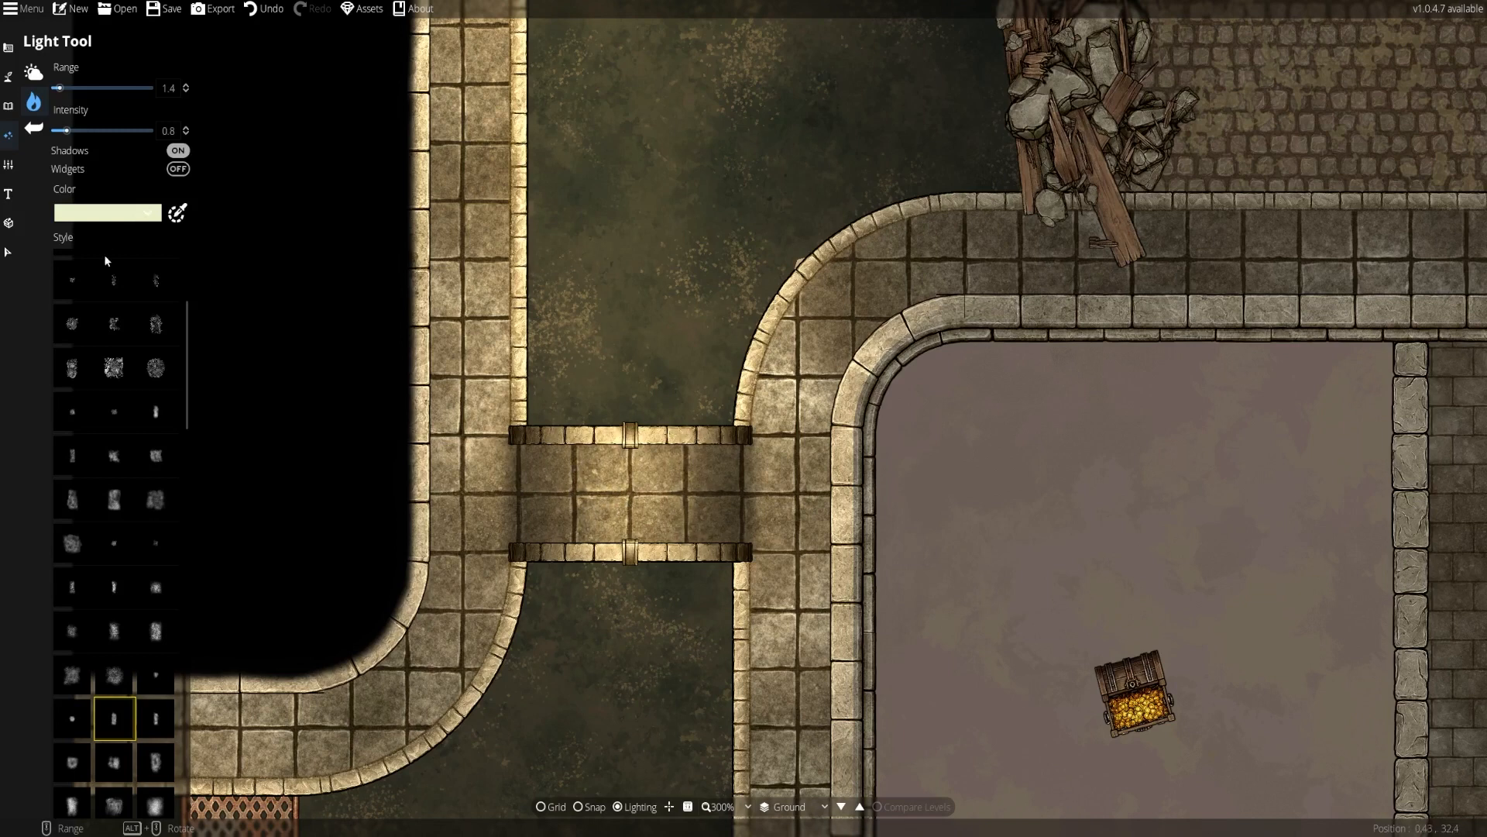
Move the light off the western crossing's southern side wall into the chest room, then place it by the crossing's northern side wall
click(8, 253)
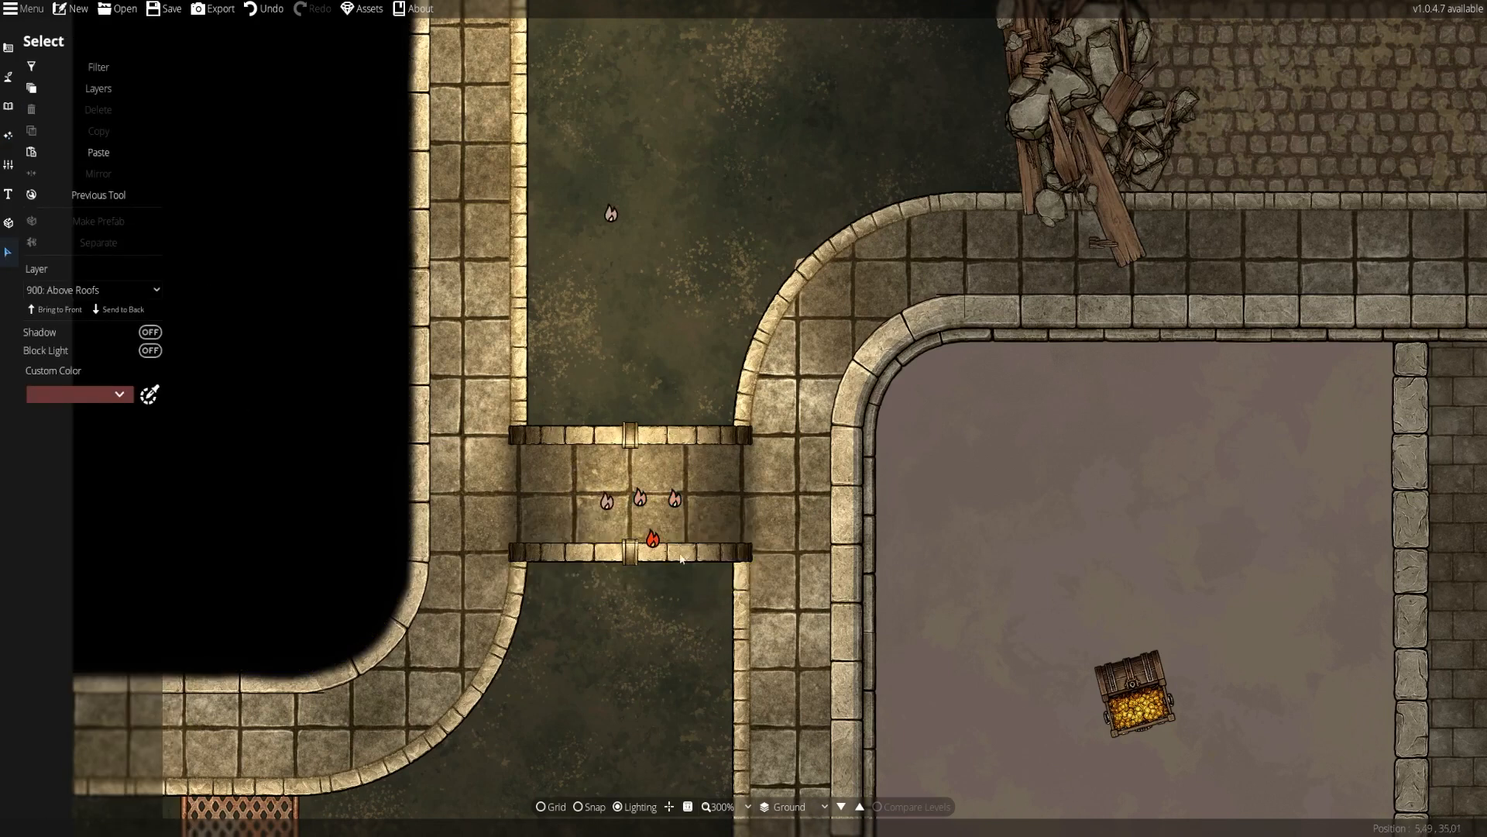
drag(653, 540, 1349, 647)
key(Escape)
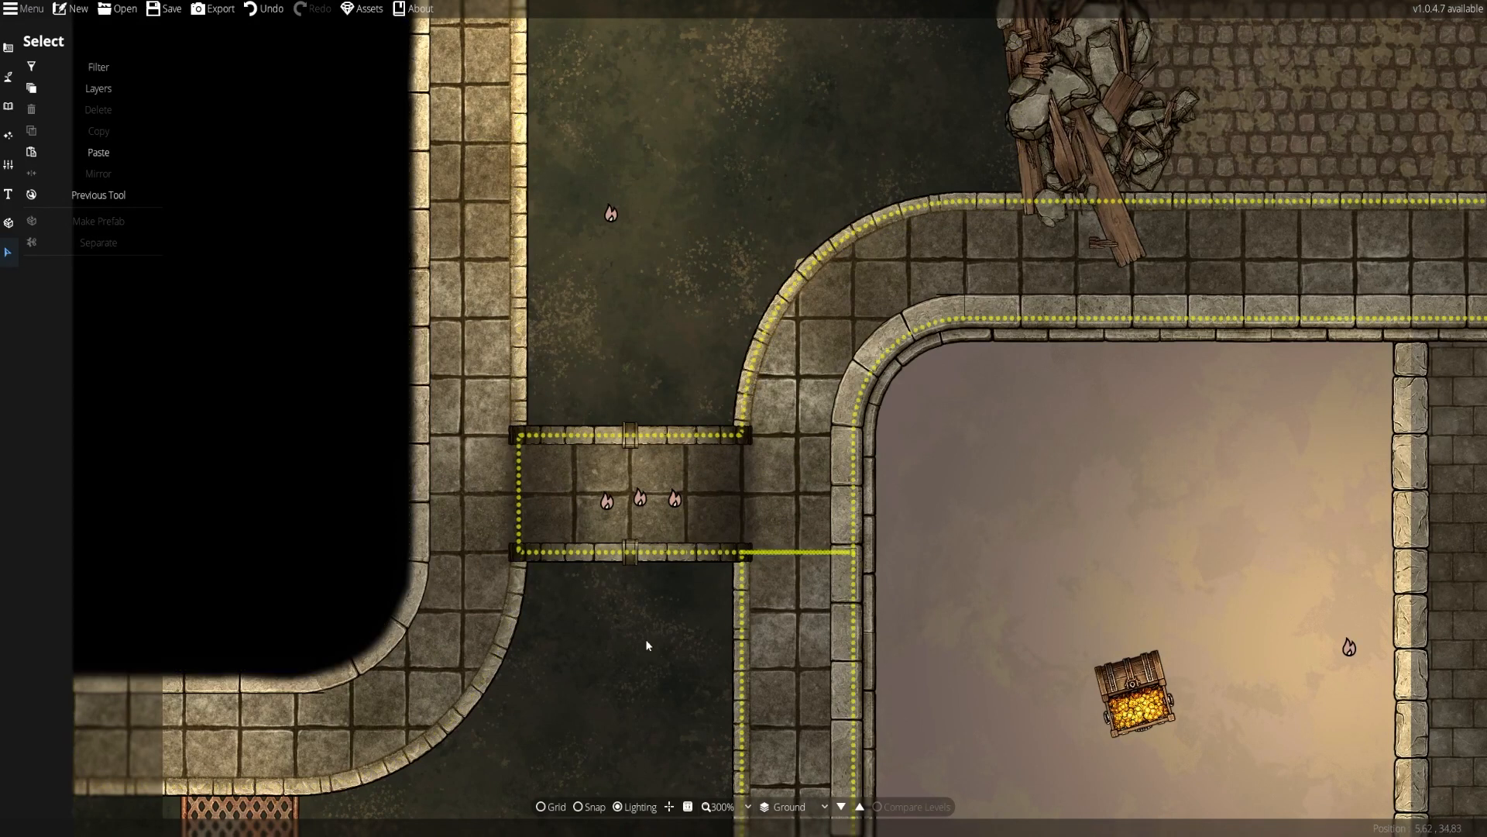
drag(617, 711, 635, 571)
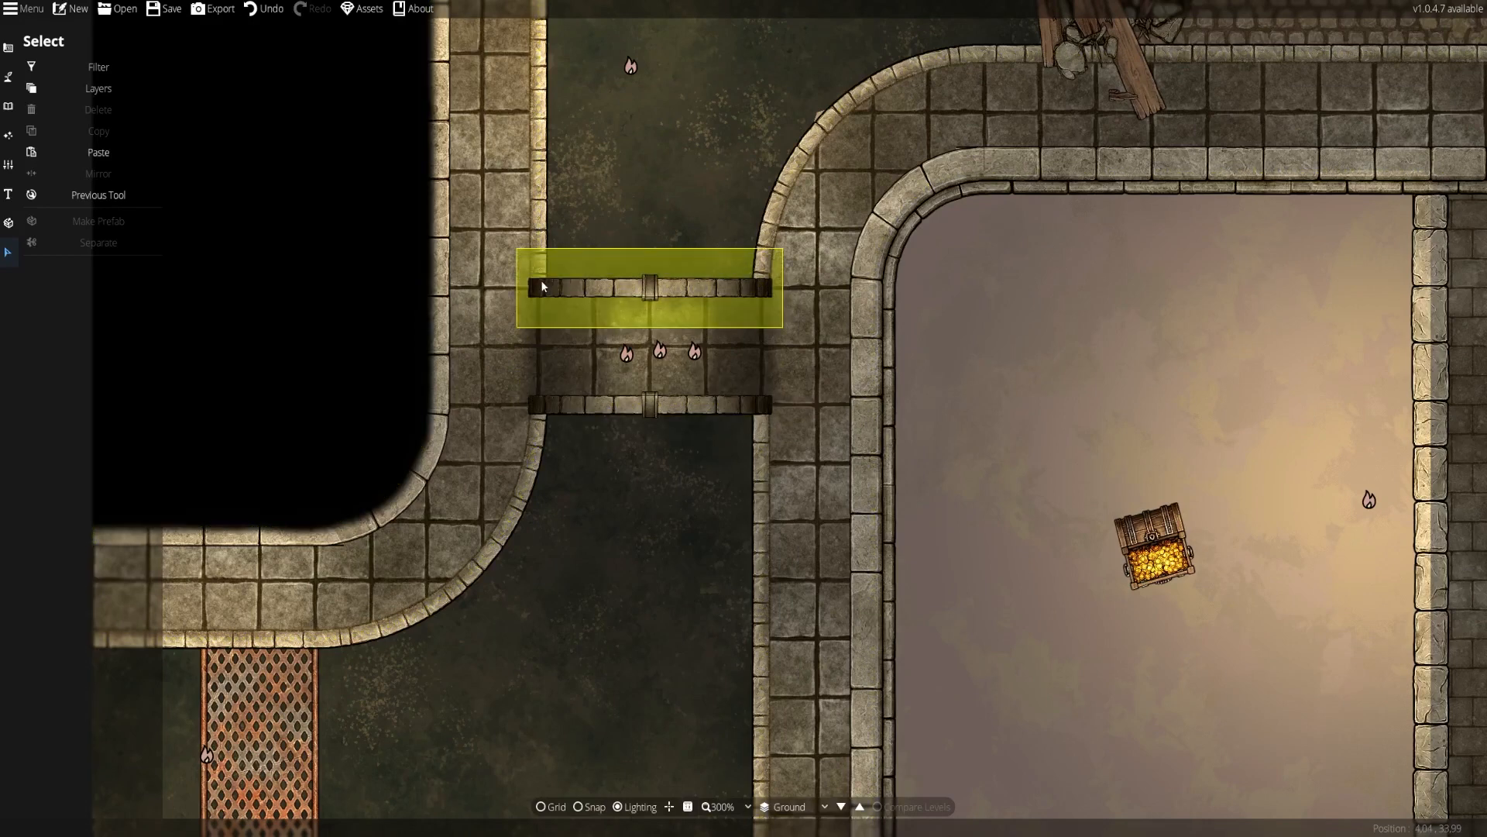
drag(620, 300, 617, 436)
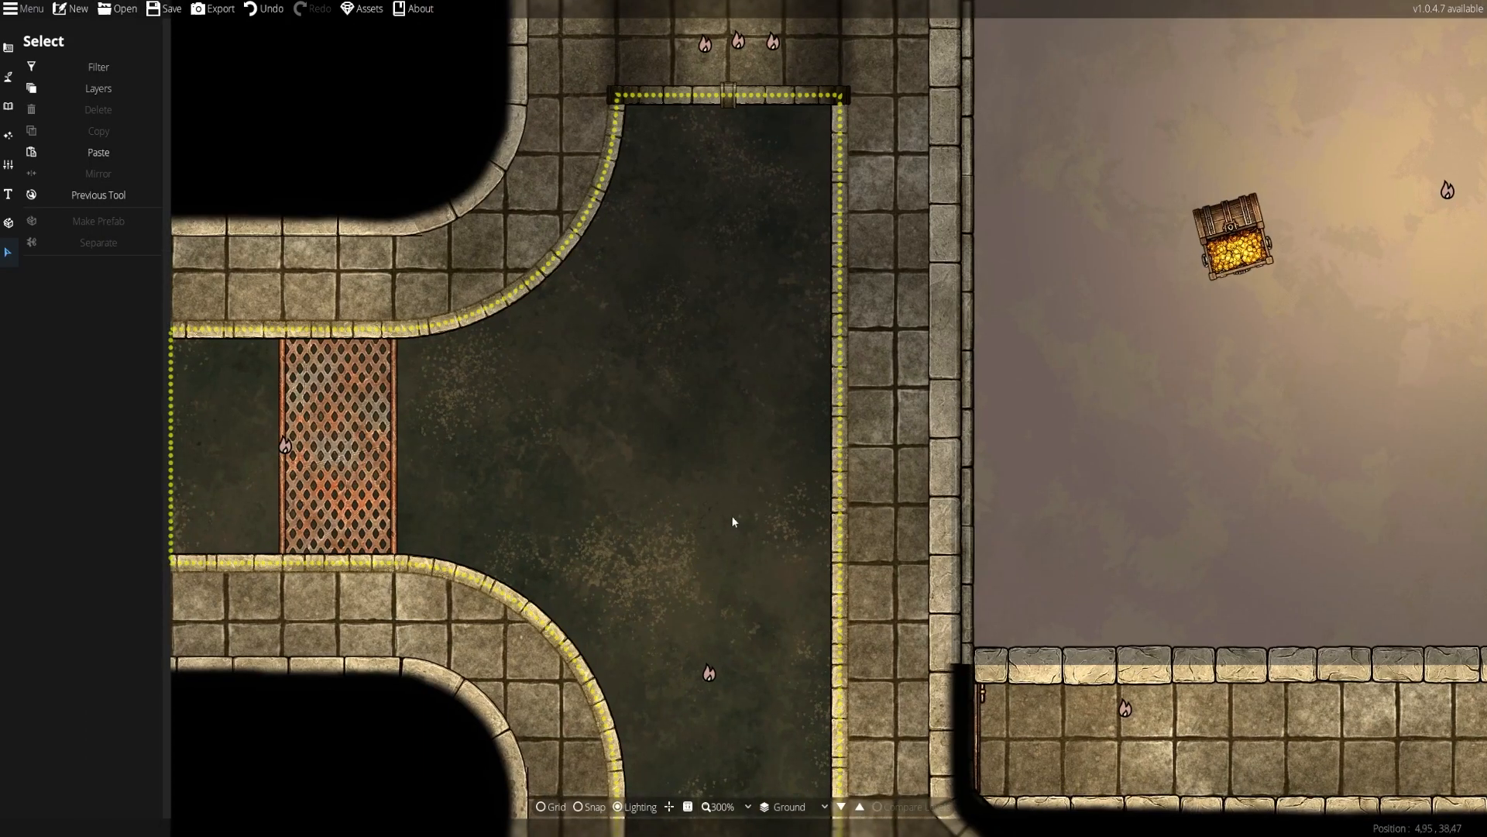
drag(734, 520, 752, 336)
drag(710, 195, 733, 589)
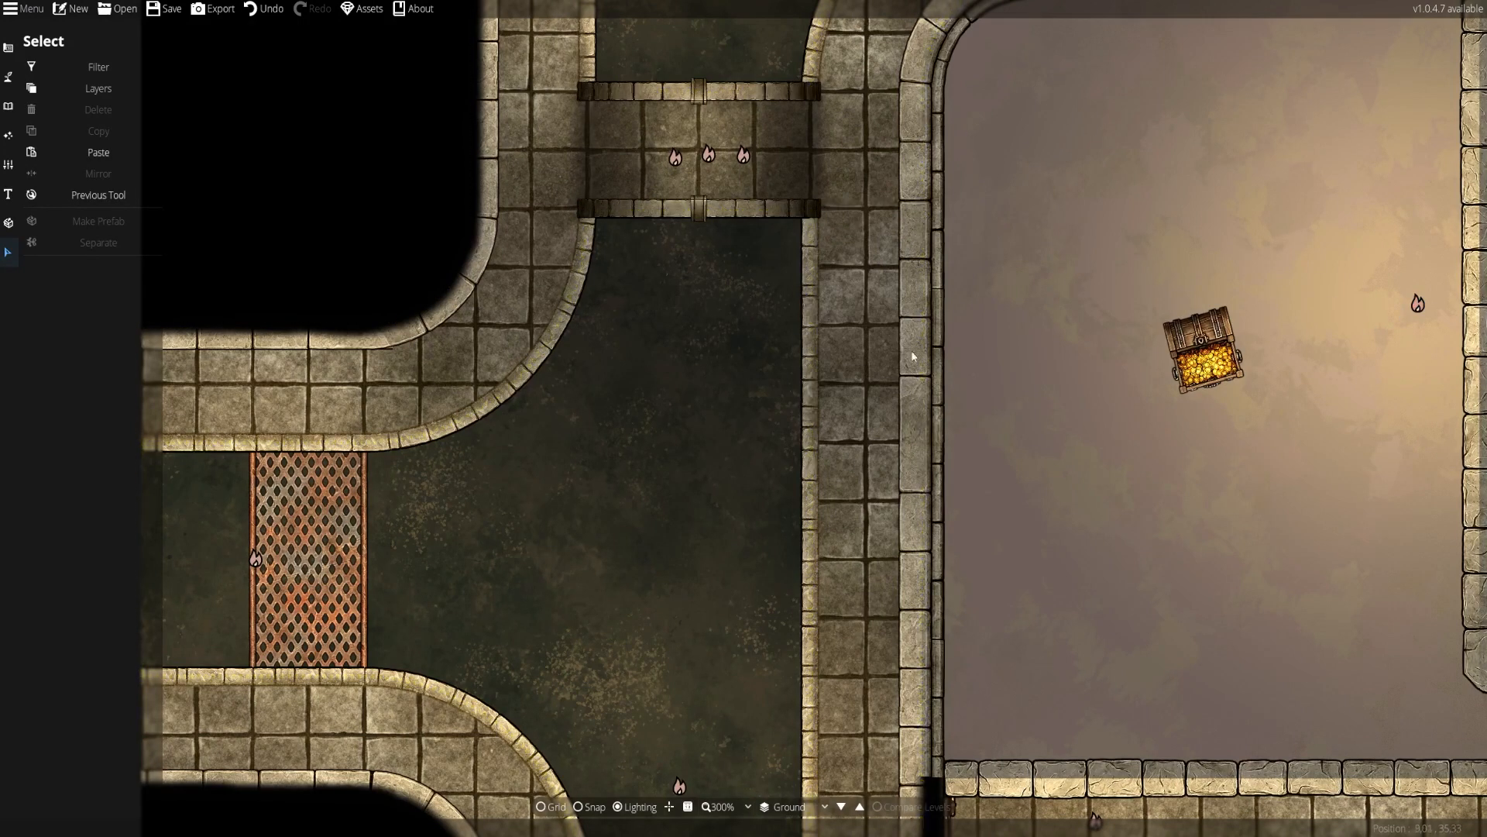
drag(1428, 316, 708, 74)
Review the western canal walkways from the chest room north to the junction and the small square alcove above the rusty grate
scroll(764, 373, down, 5)
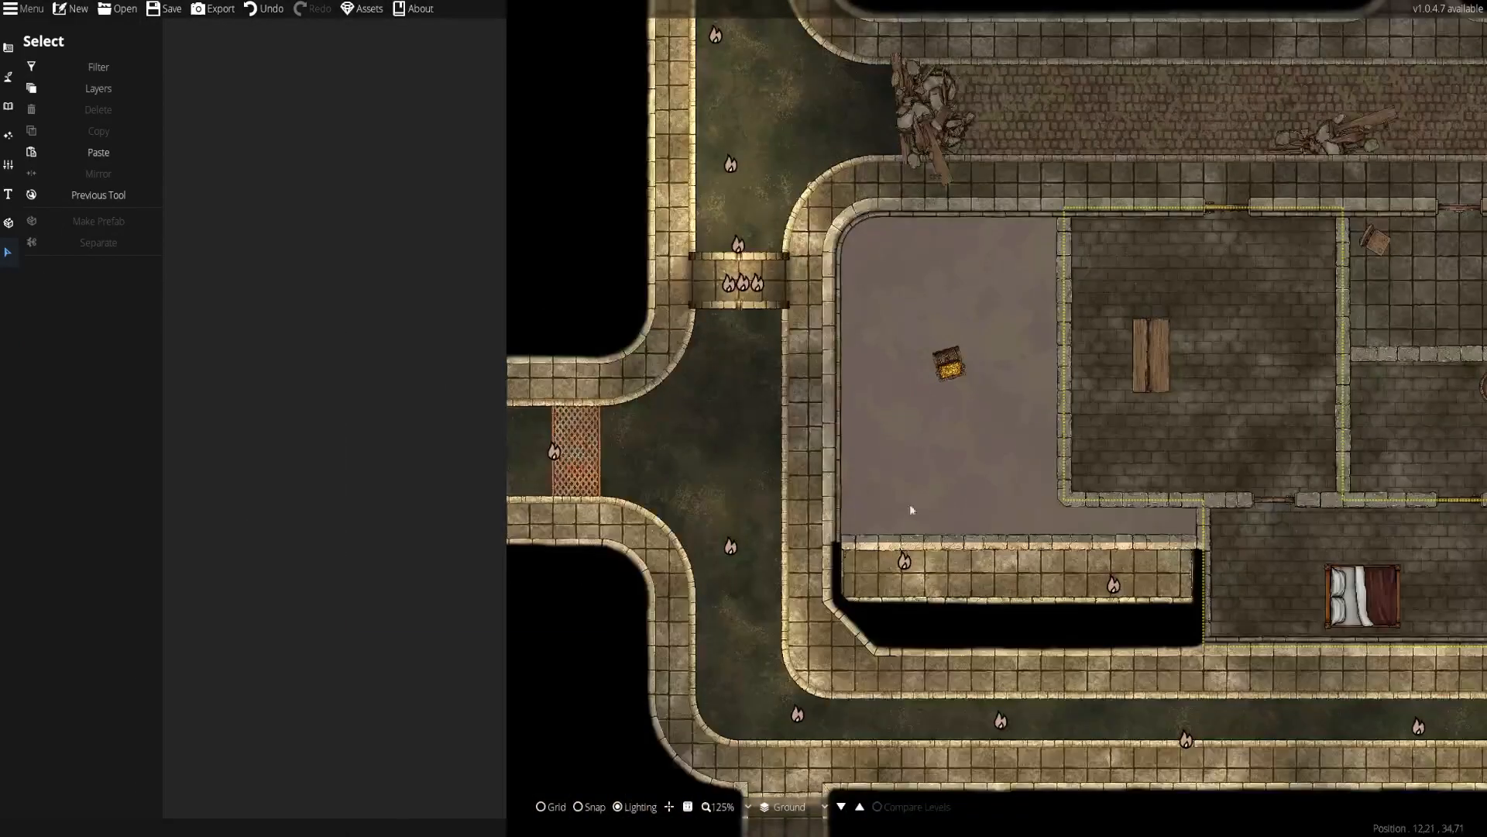
drag(910, 503, 687, 776)
drag(818, 360, 790, 494)
drag(779, 442, 723, 697)
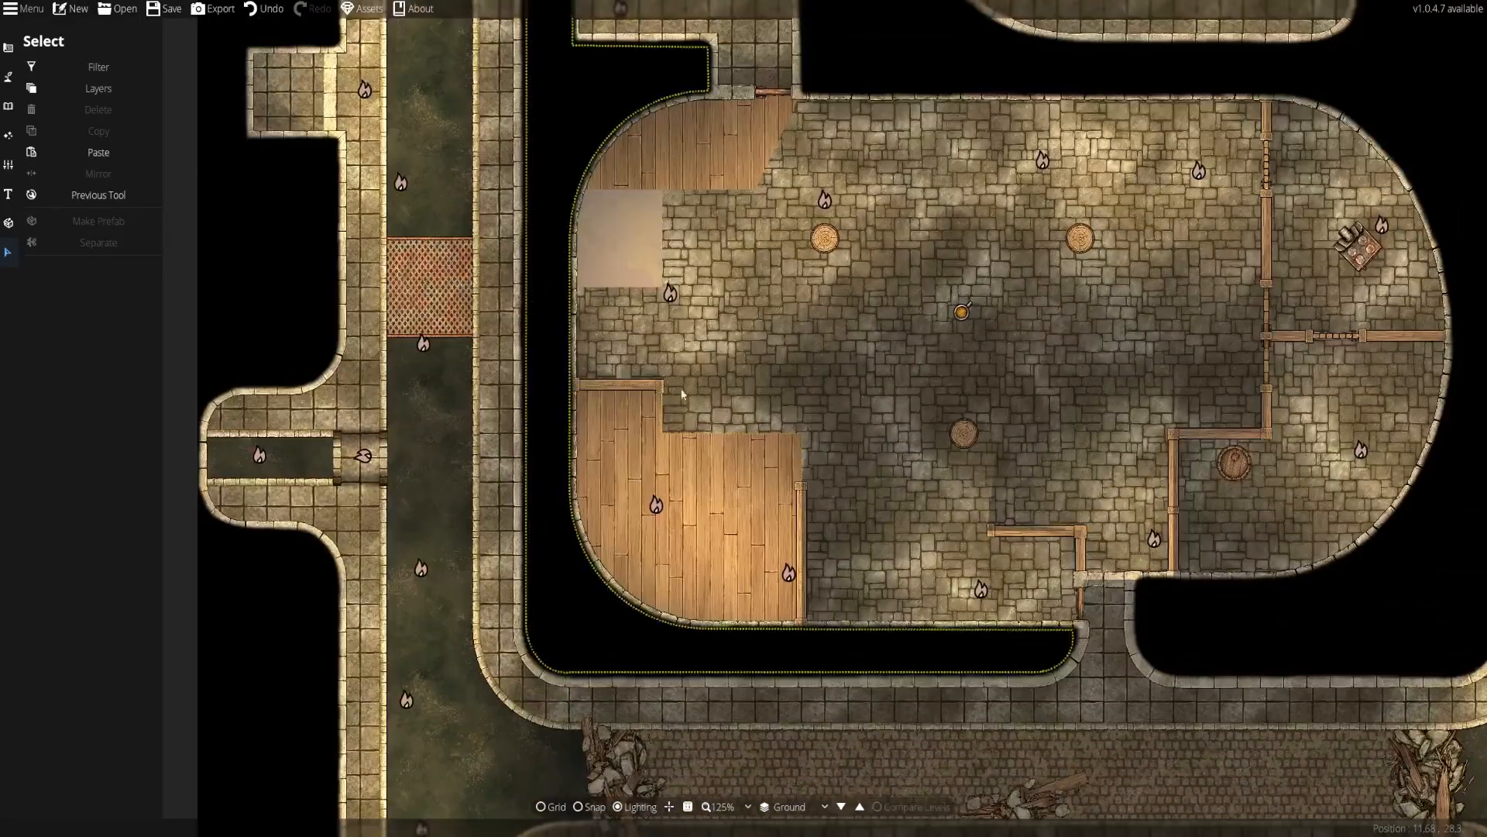
drag(697, 294, 714, 580)
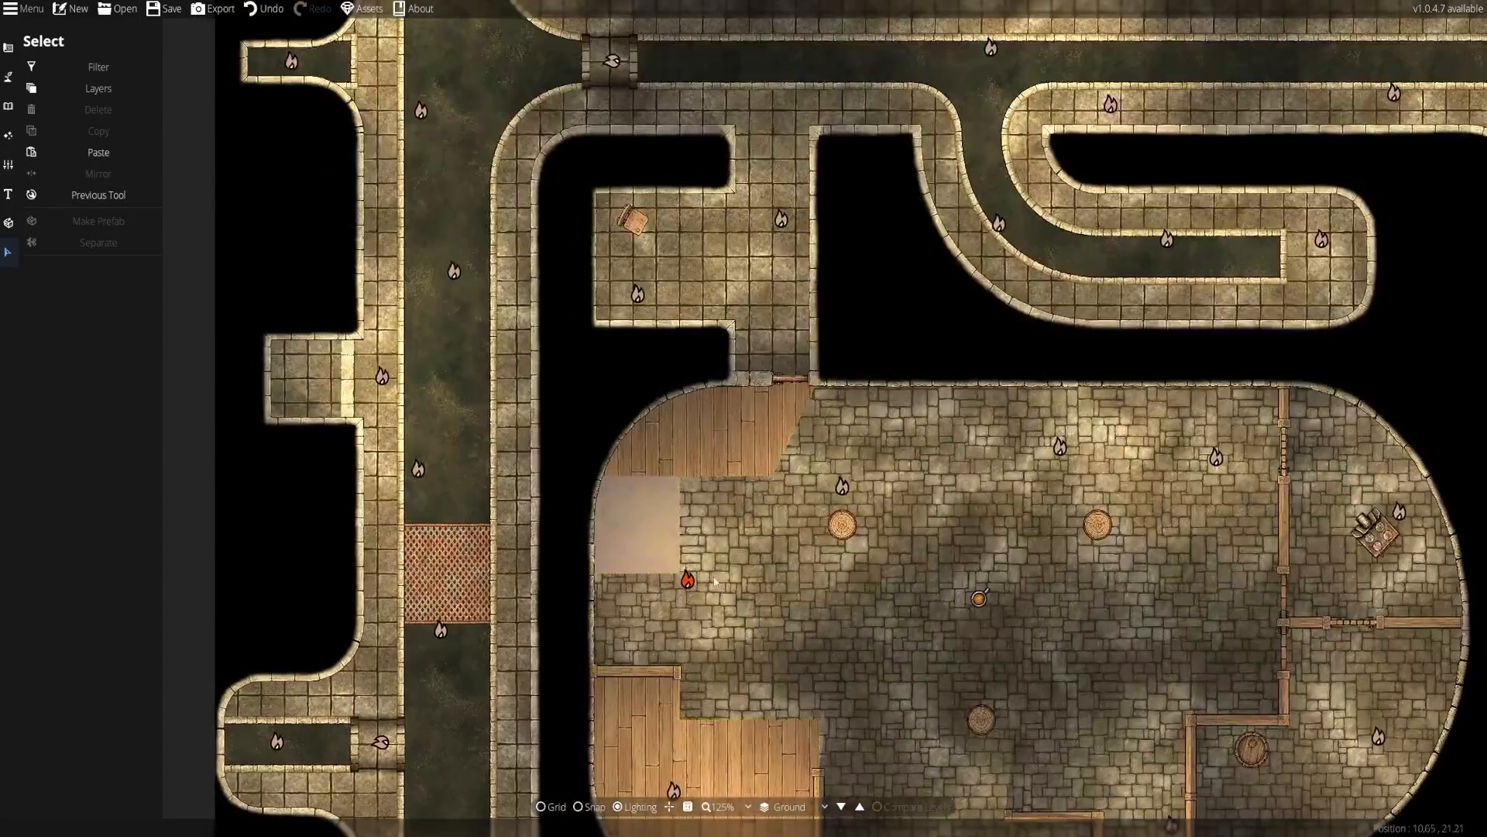
click(639, 395)
drag(437, 292, 539, 354)
drag(622, 497, 710, 639)
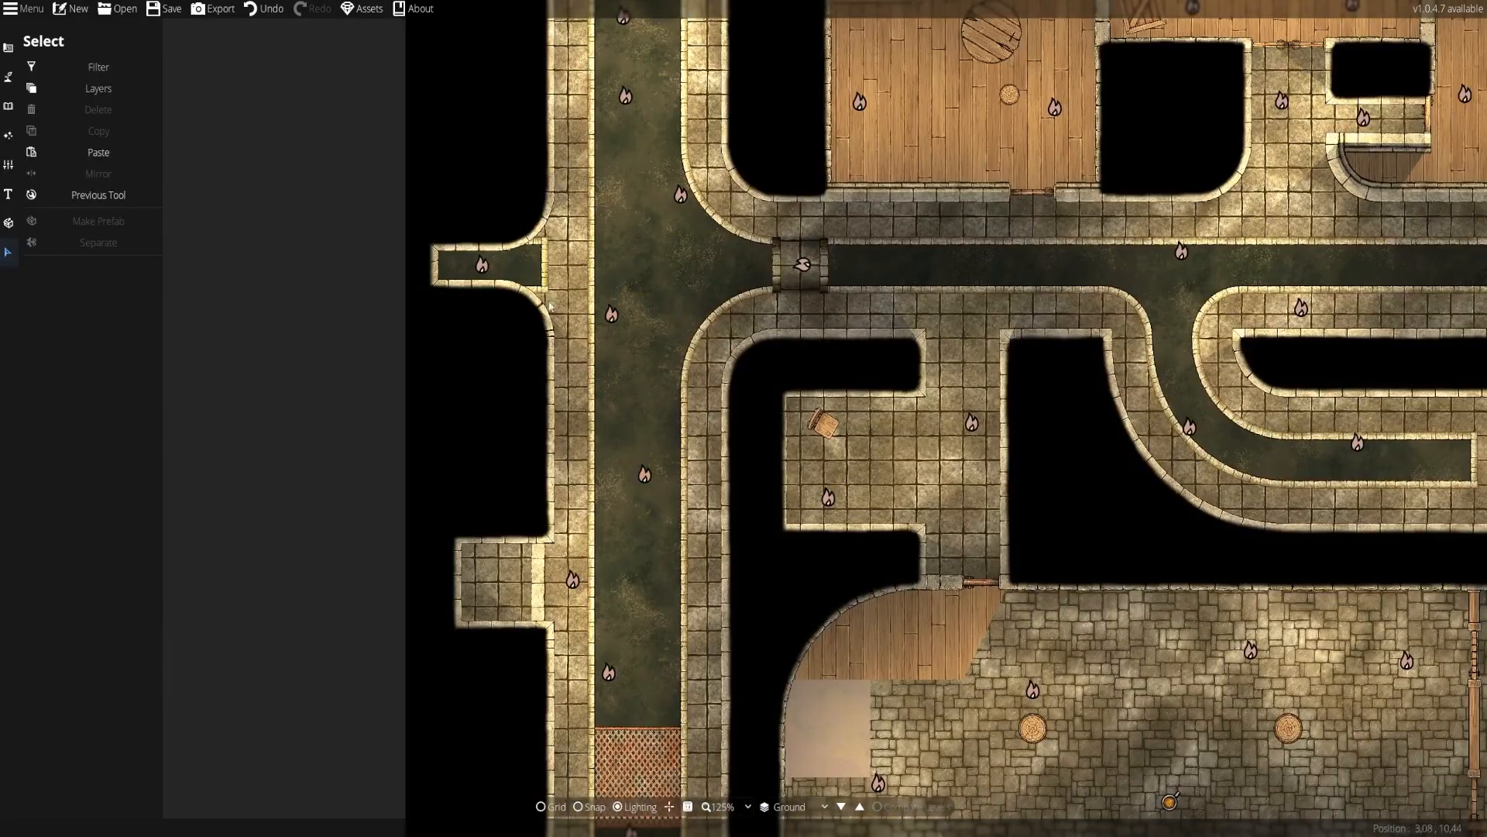
drag(612, 302, 600, 86)
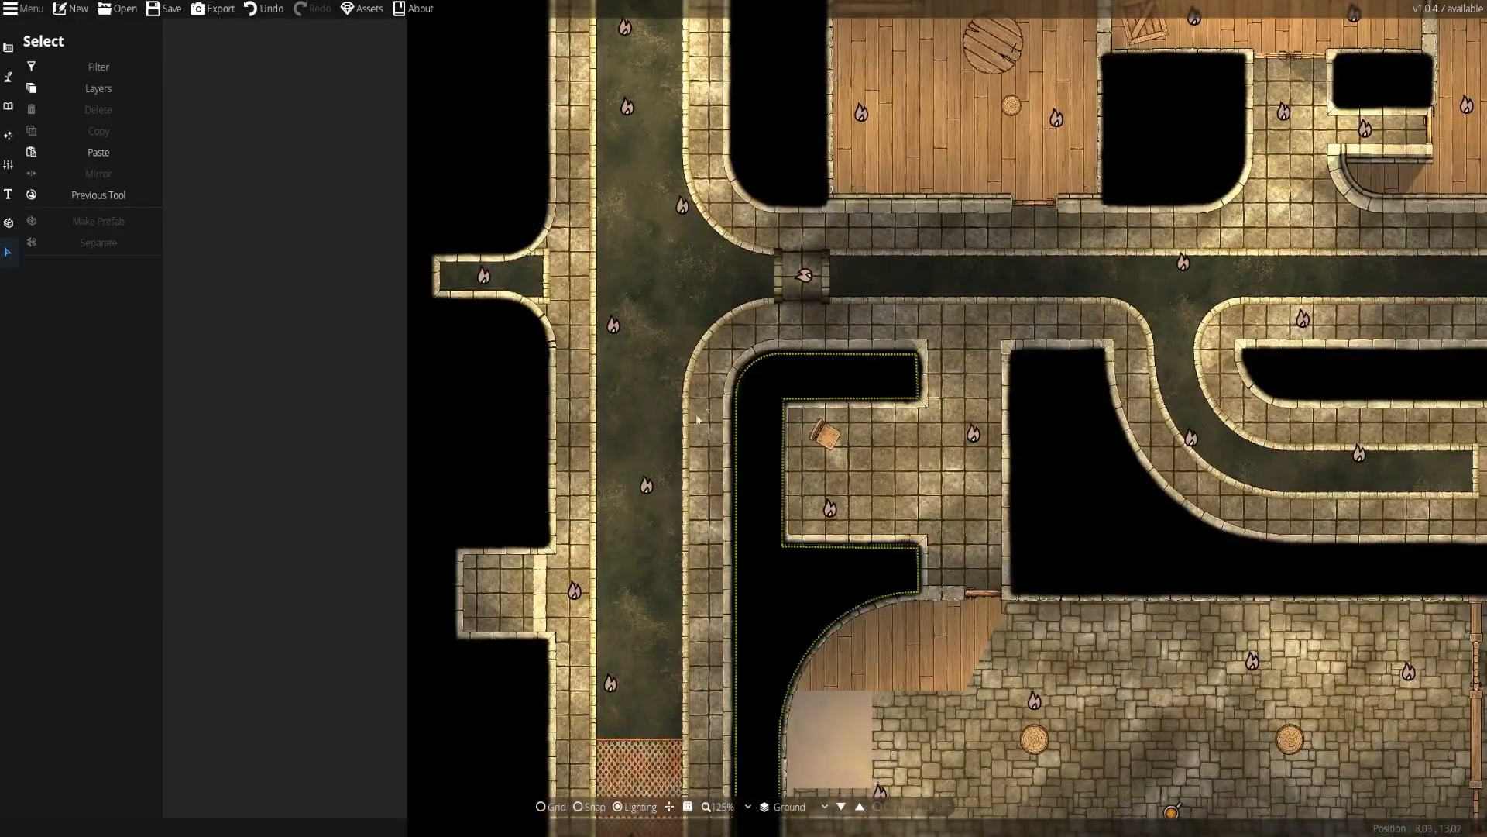
drag(649, 485, 659, 389)
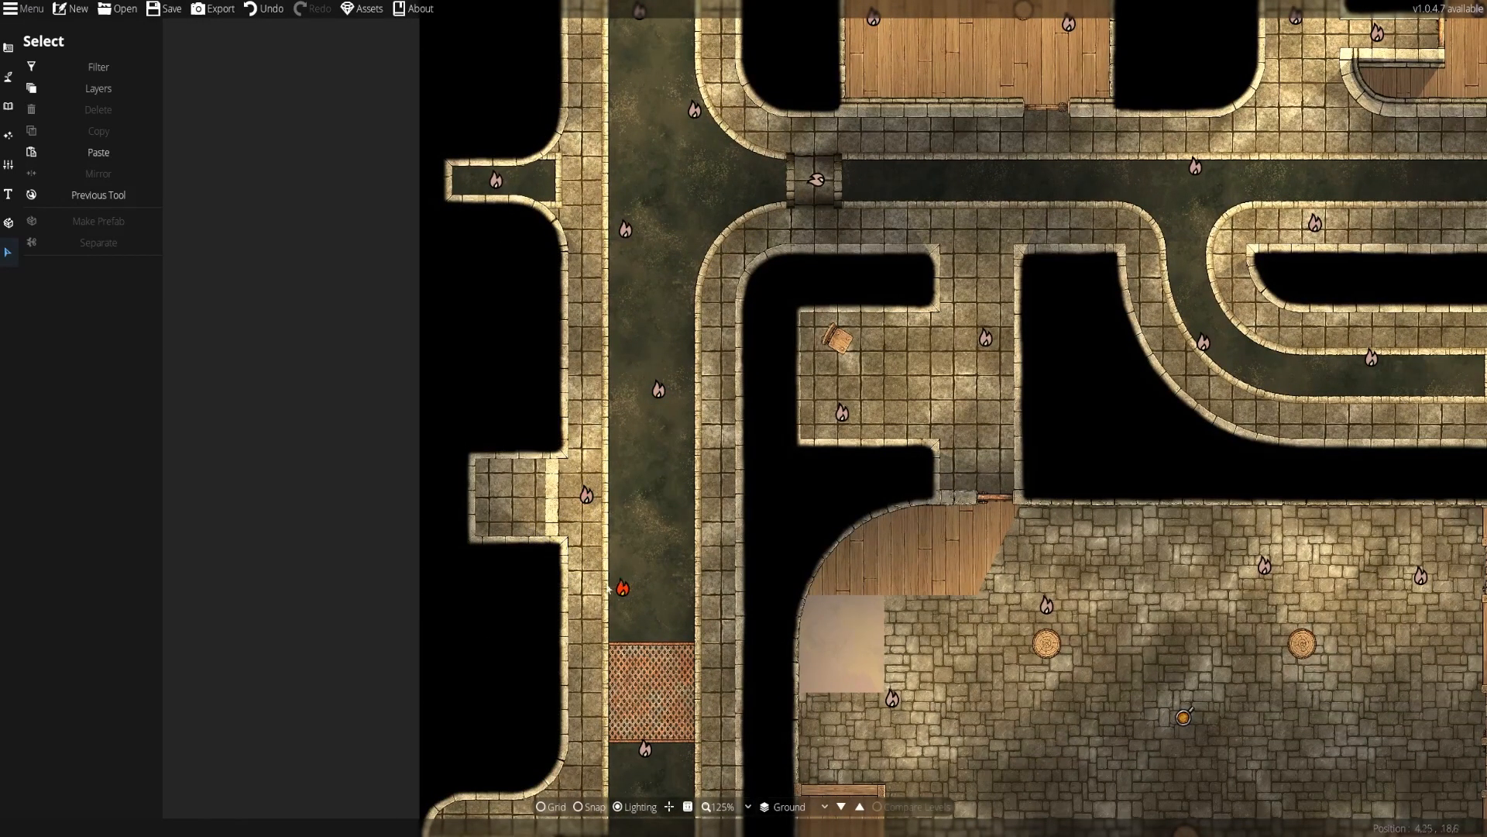
drag(620, 587, 723, 464)
scroll(679, 496, up, 5)
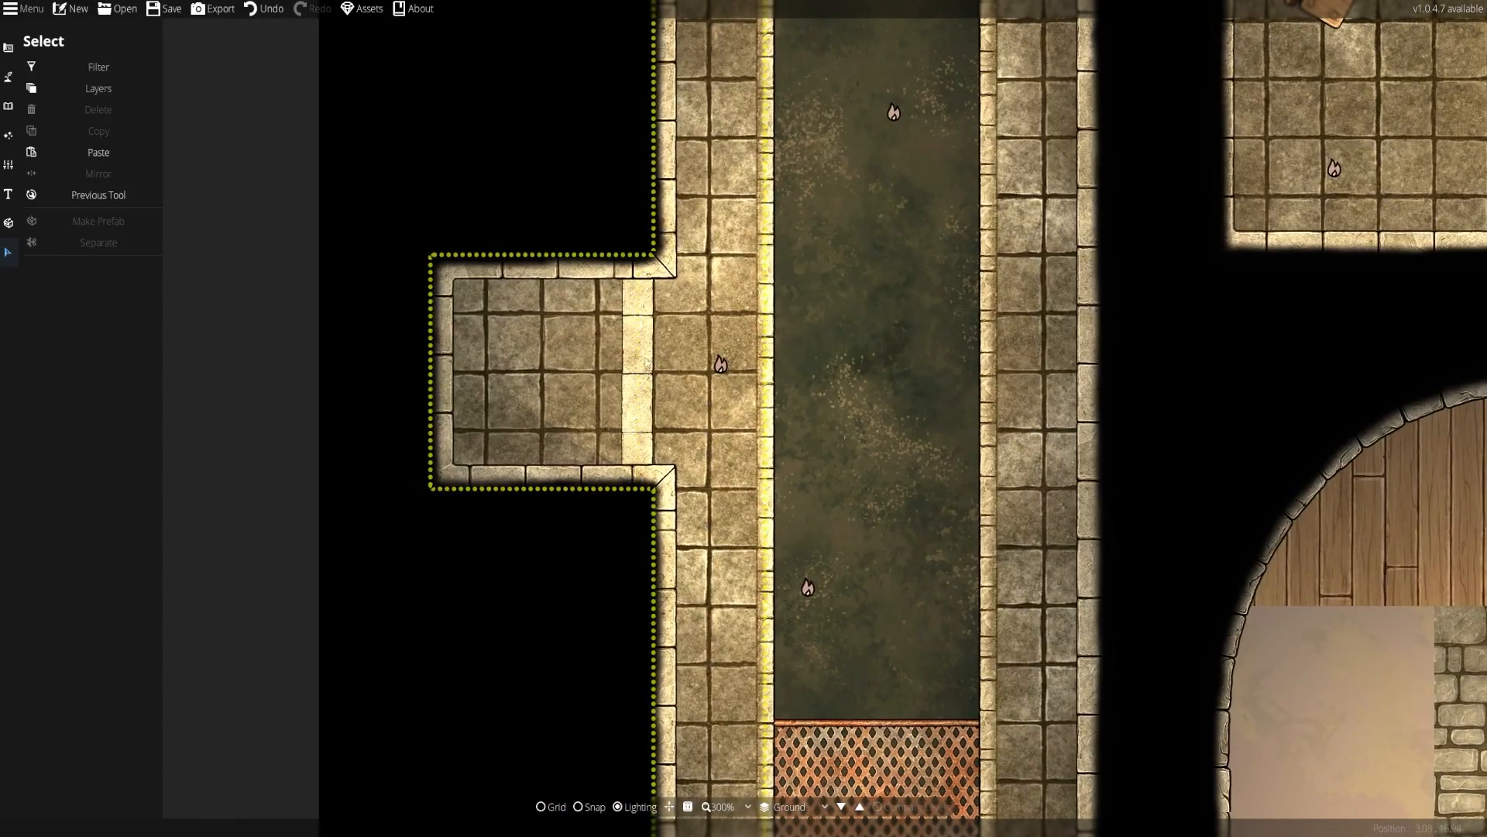
Try a 0.6-wide shadow path without transitions along the step edge of the square western alcove, then undo it
click(8, 76)
click(54, 160)
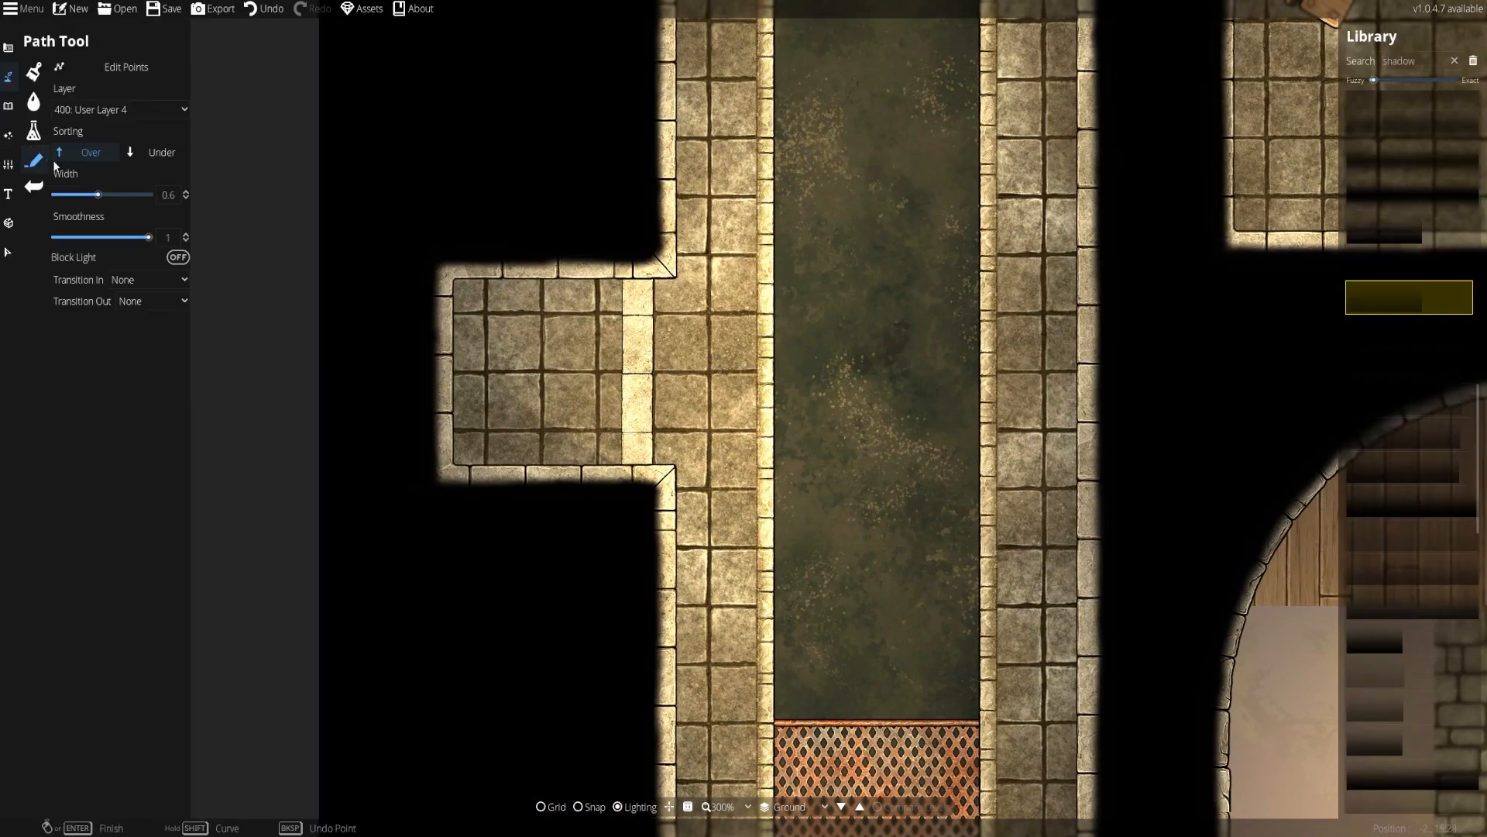
click(395, 417)
click(654, 272)
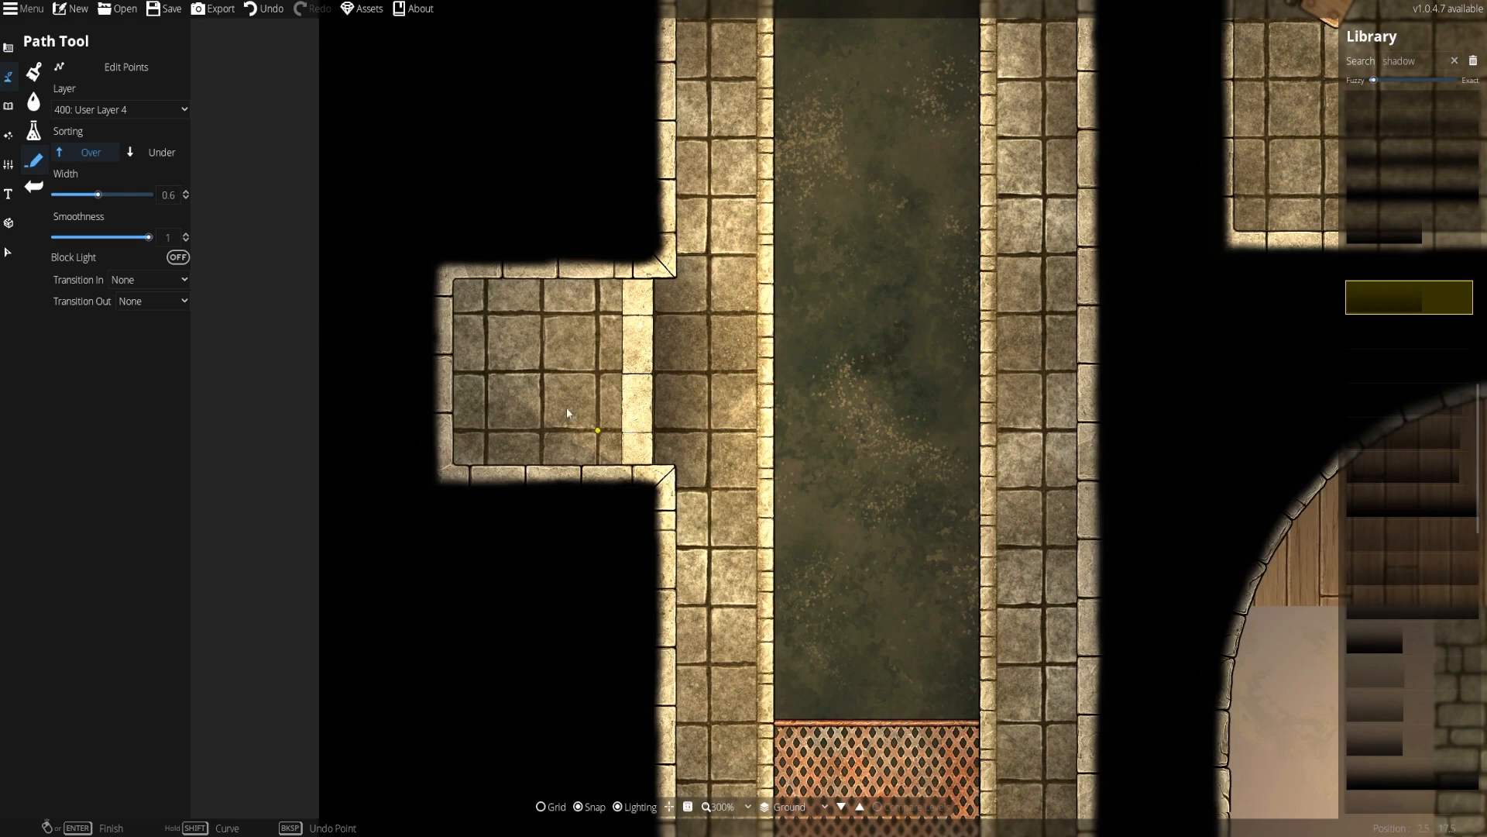
key(ctrl+z)
Set both Transition In and Transition Out of the shadow path to Fade
click(150, 276)
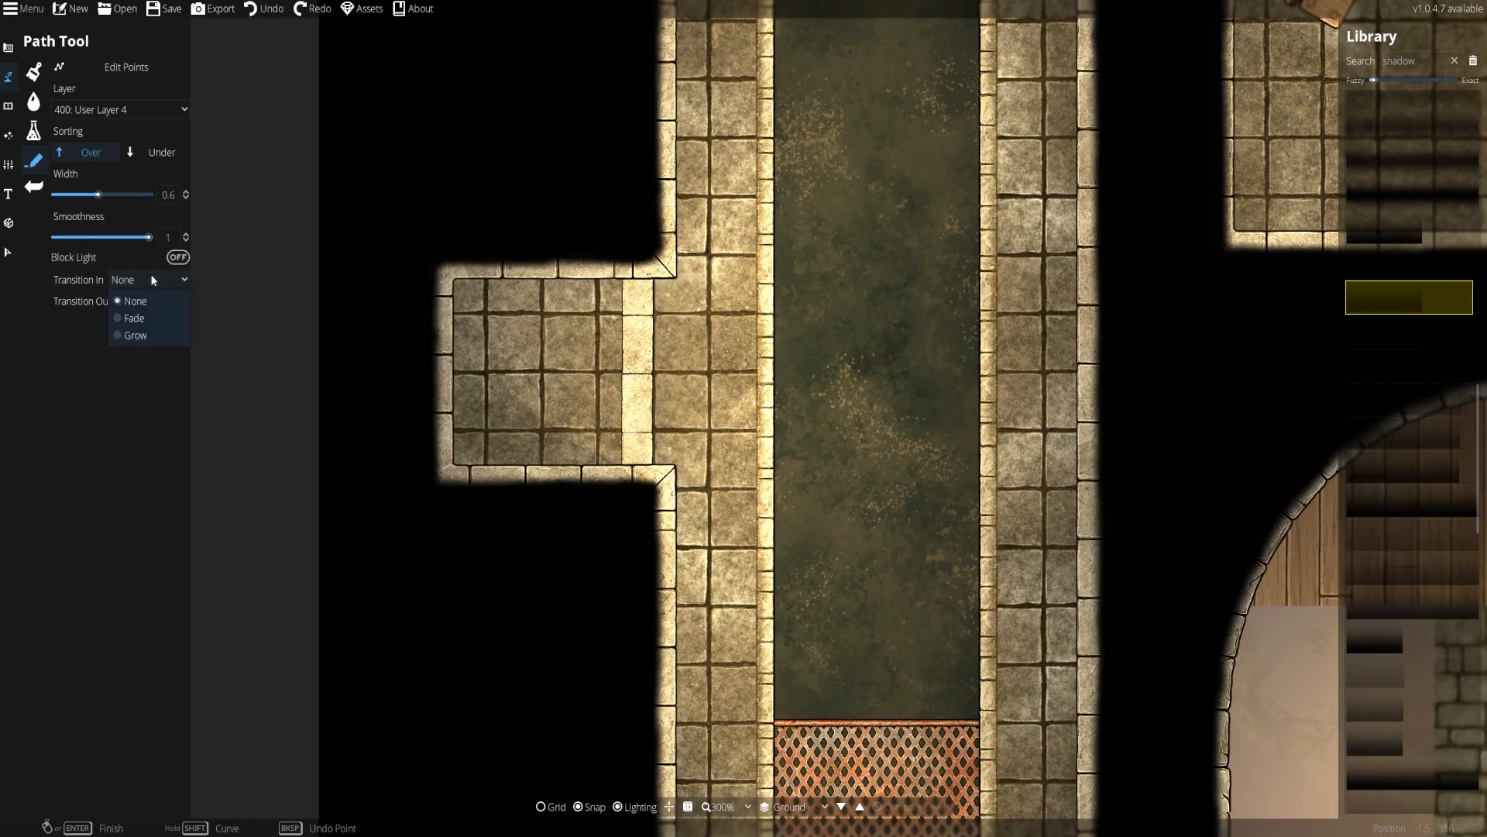
click(147, 320)
click(141, 303)
click(147, 346)
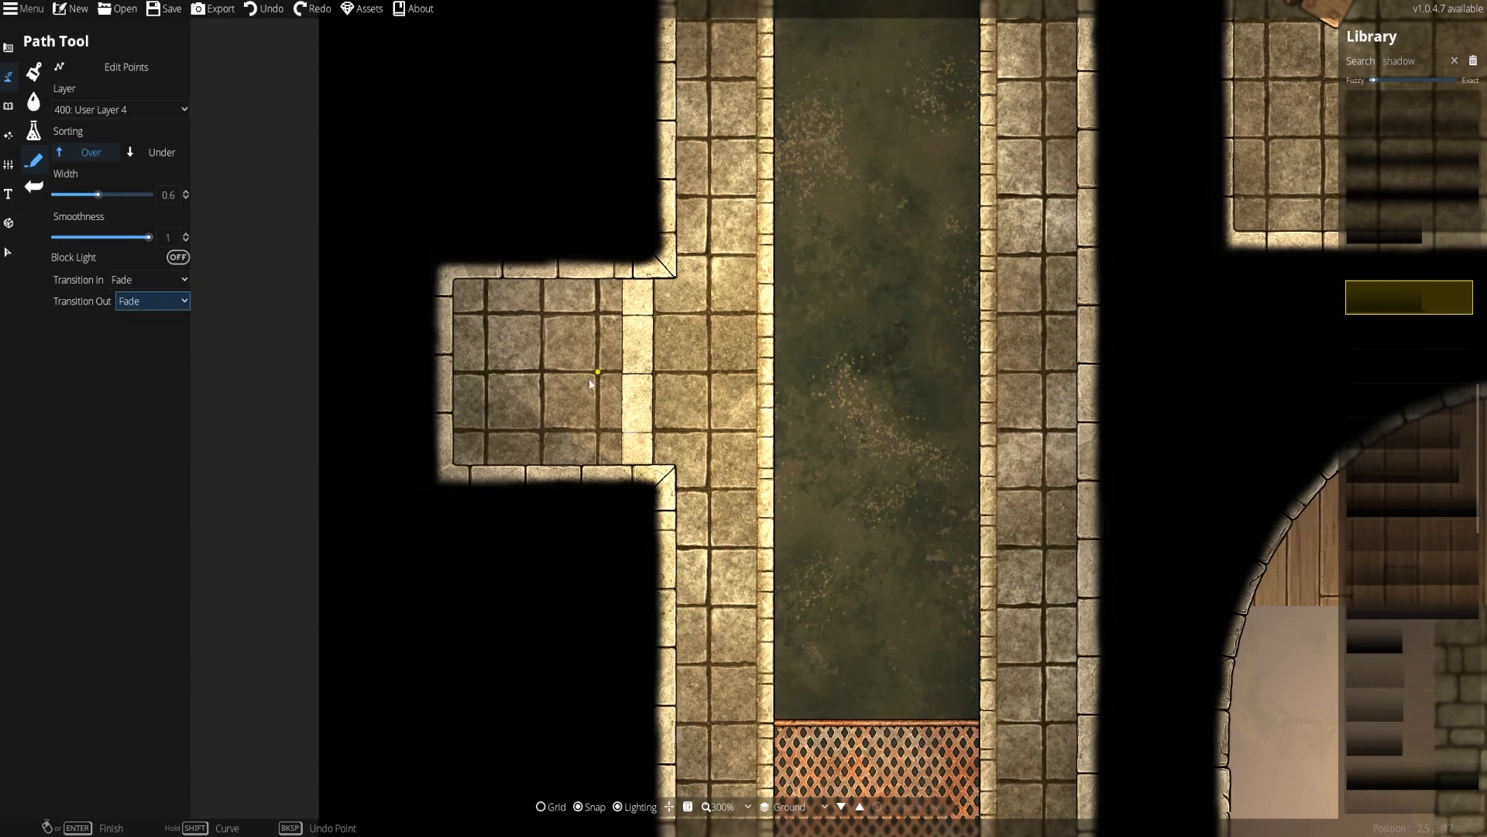
Try a 0.6-wide fading shadow path along the alcove's step edge and undo the second pass over it
scroll(589, 377, down, 1)
click(648, 199)
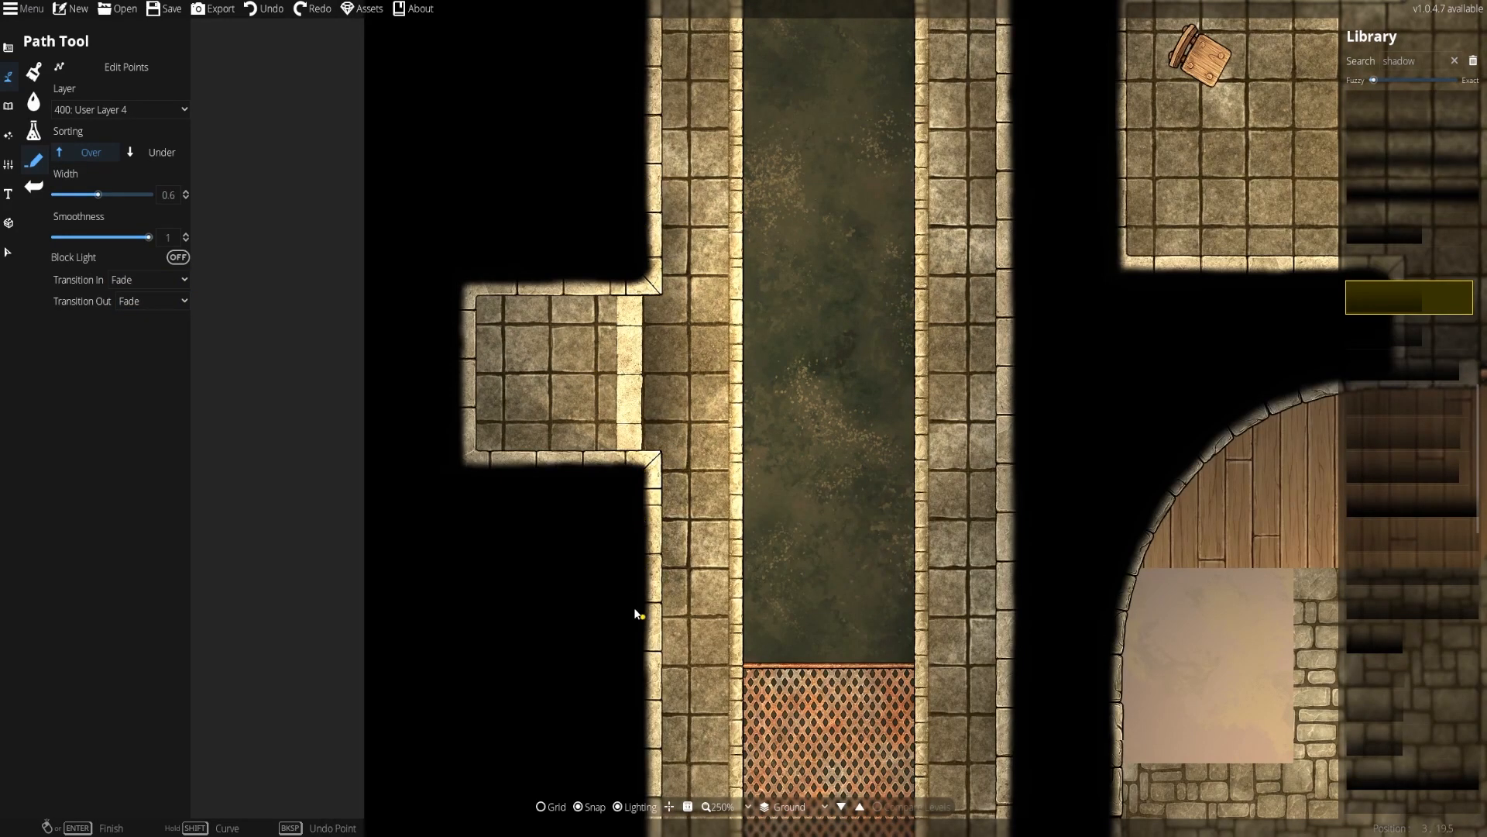
right_click(634, 609)
click(657, 362)
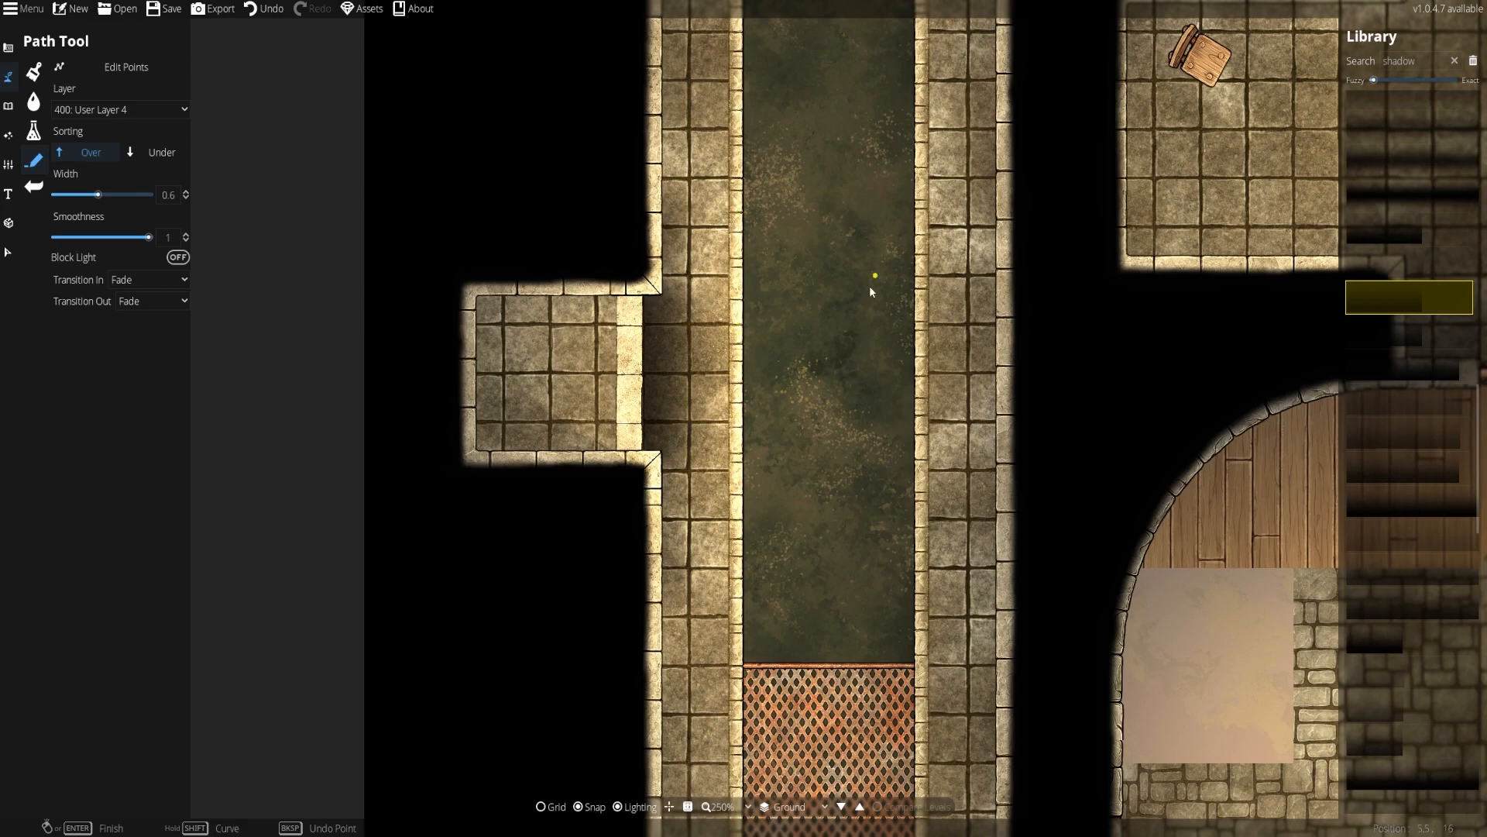
key(ctrl+z)
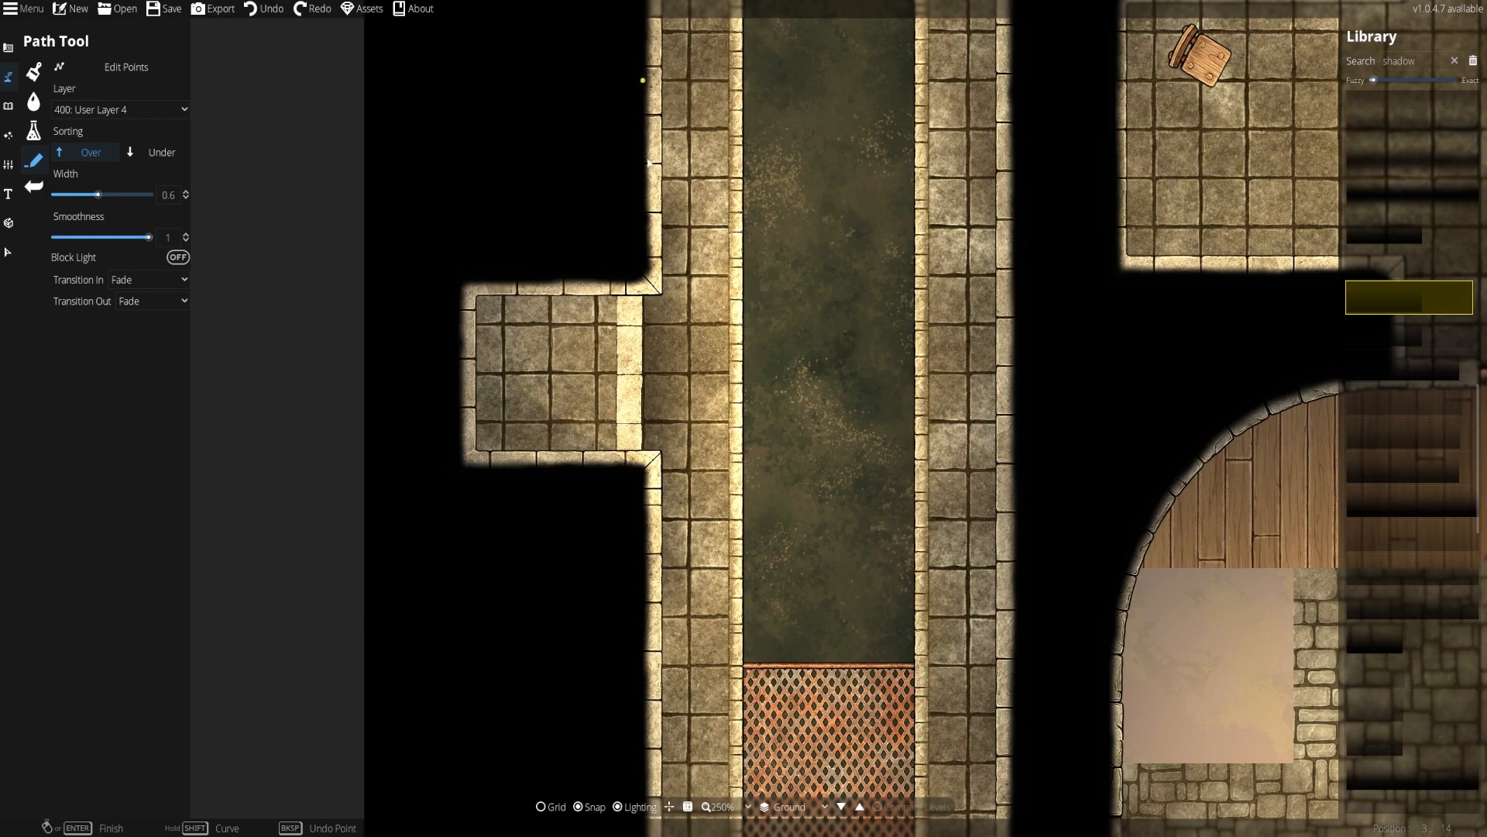
Redraw the 0.6-wide fading shadow along the alcove's step edge, running past both corners, and undo the surplus pass
drag(668, 146, 674, 303)
click(659, 141)
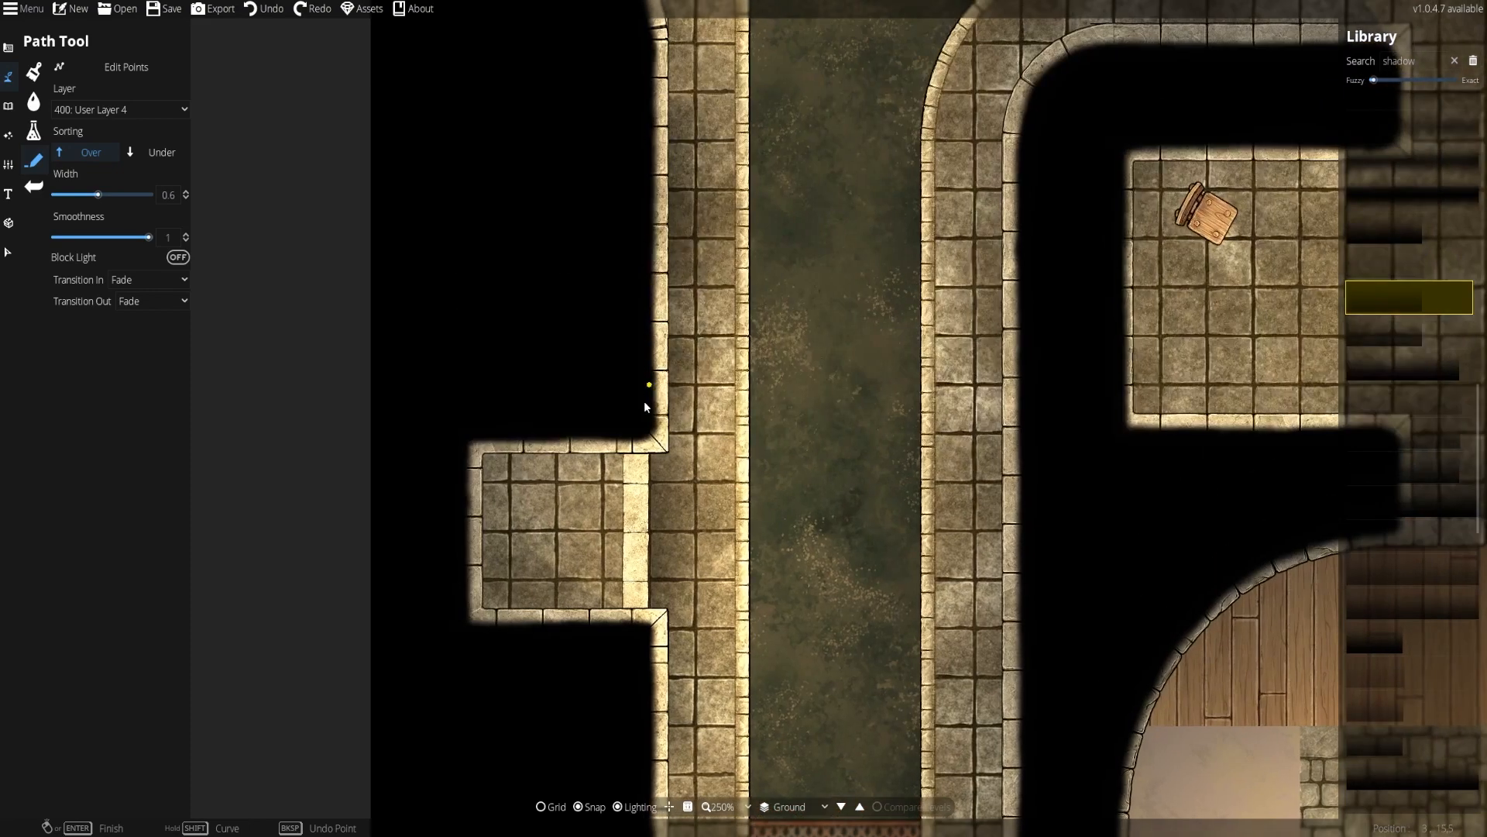
click(646, 406)
right_click(646, 405)
mouse_move(731, 659)
mouse_down()
mouse_move(770, 328)
mouse_move(685, 531)
mouse_up()
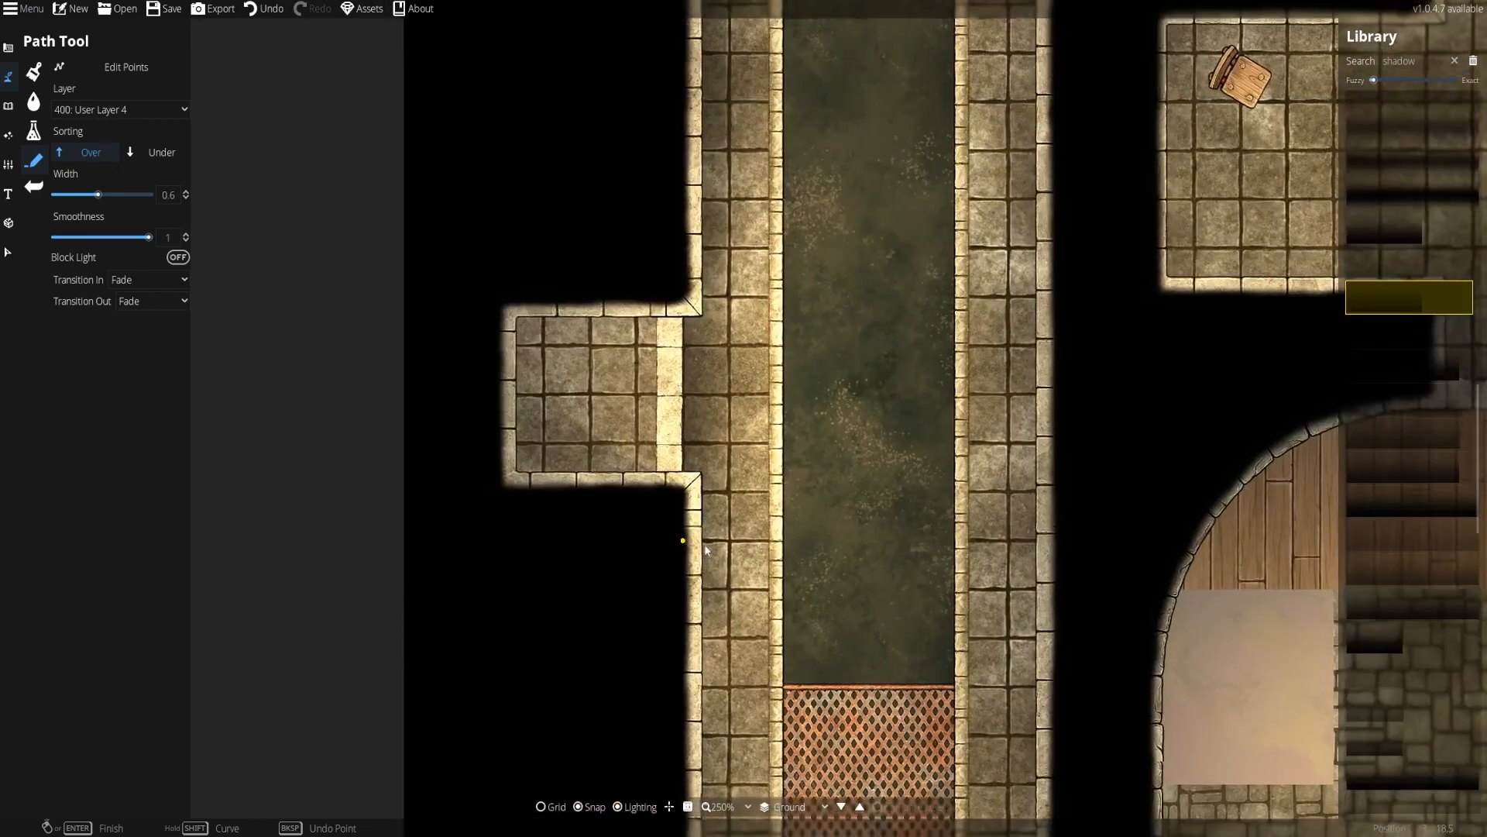
key(ctrl+z)
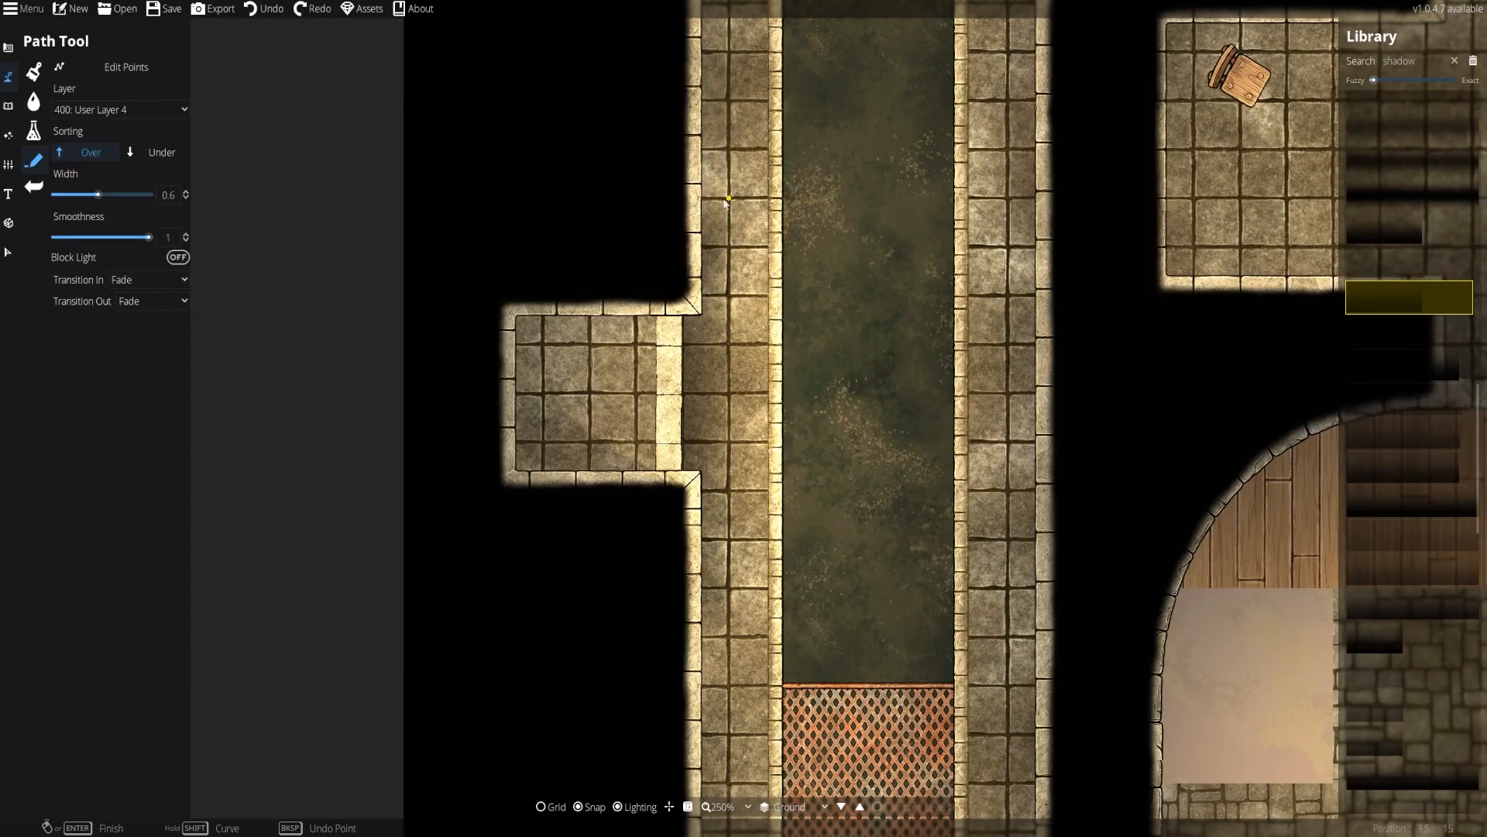
drag(614, 553, 545, 365)
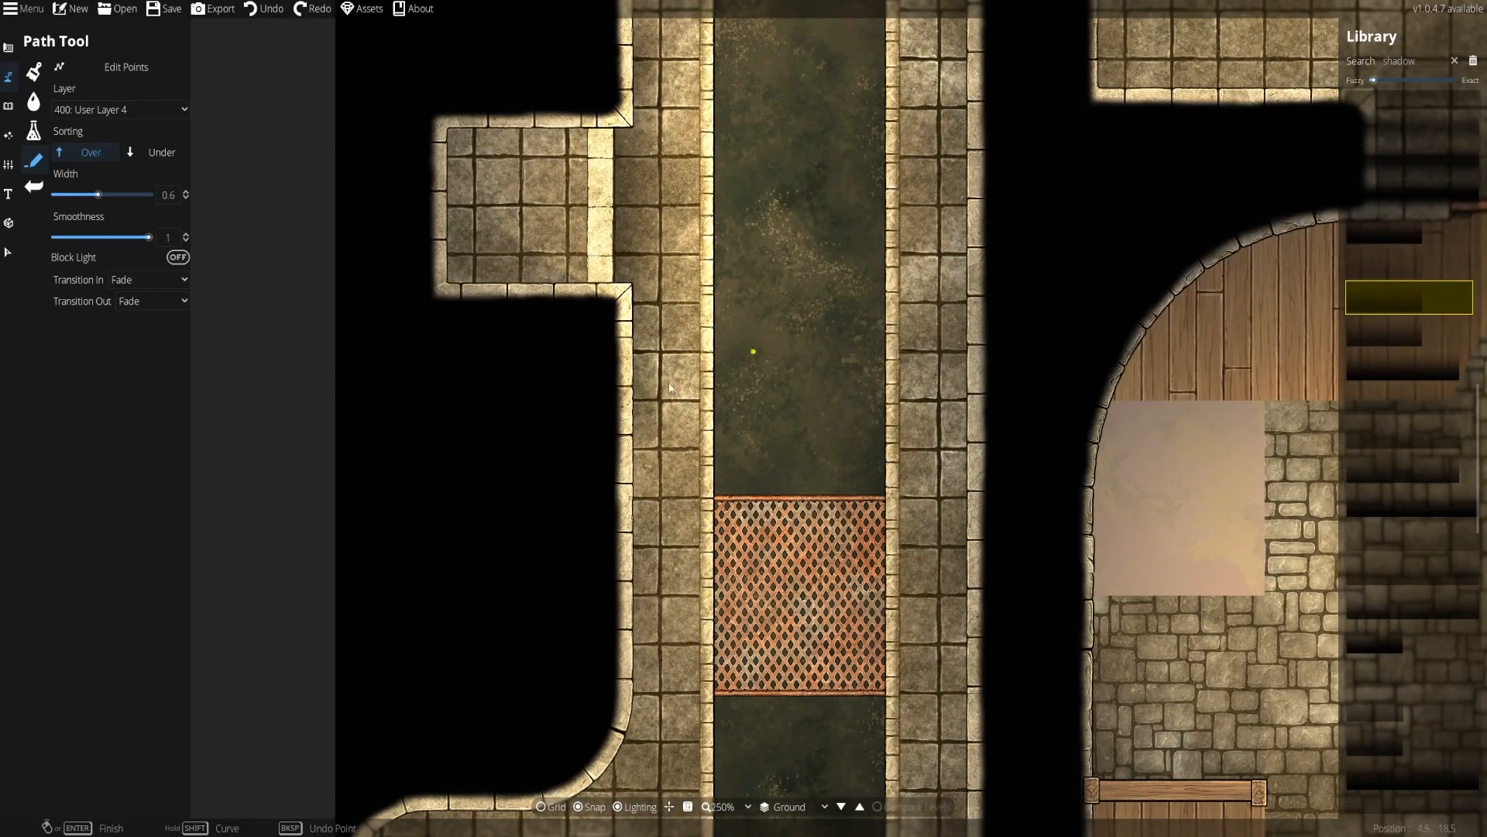
drag(771, 394, 782, 545)
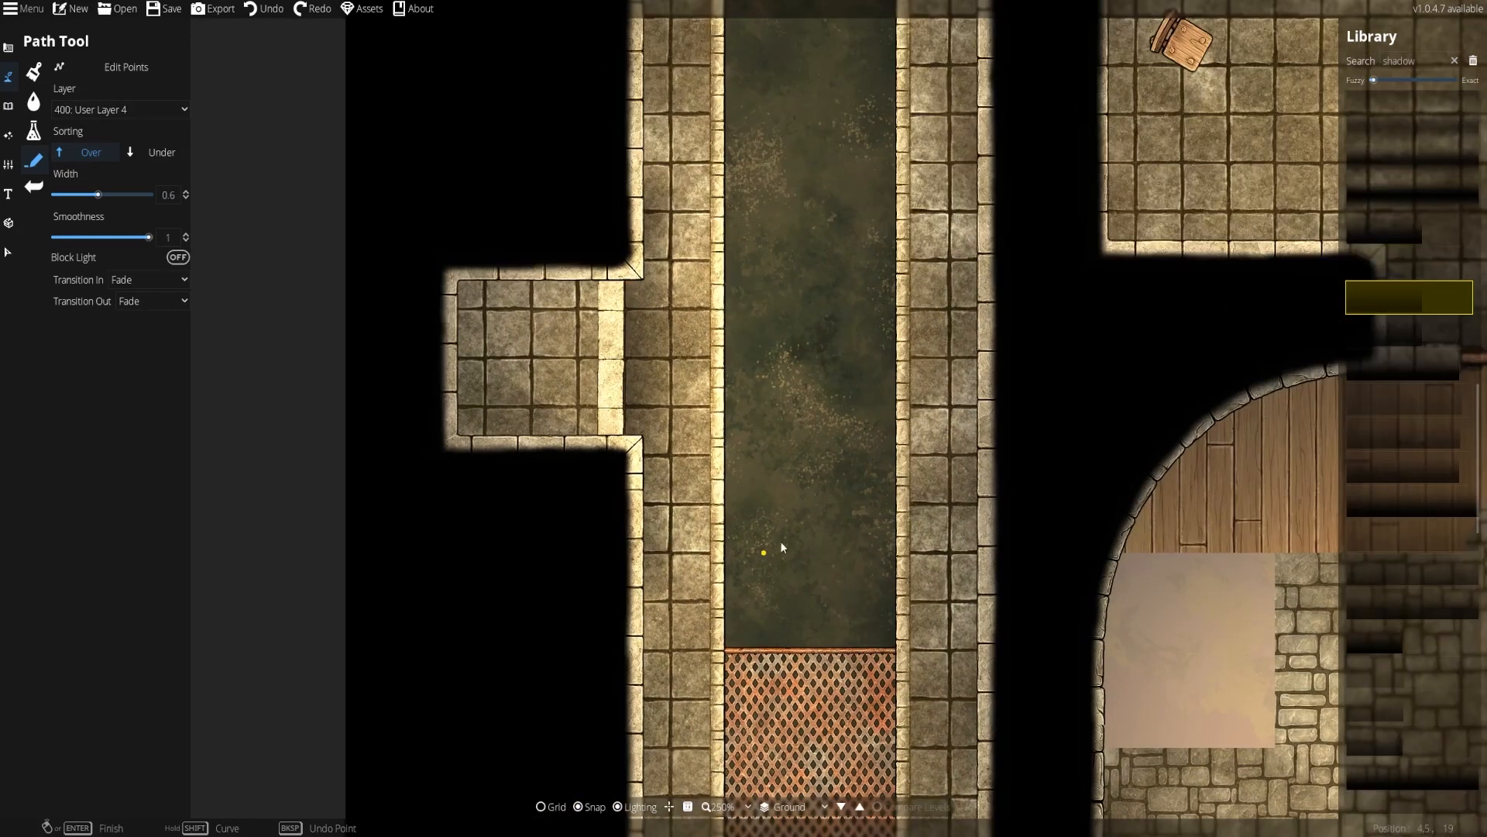
scroll(663, 310, up, 4)
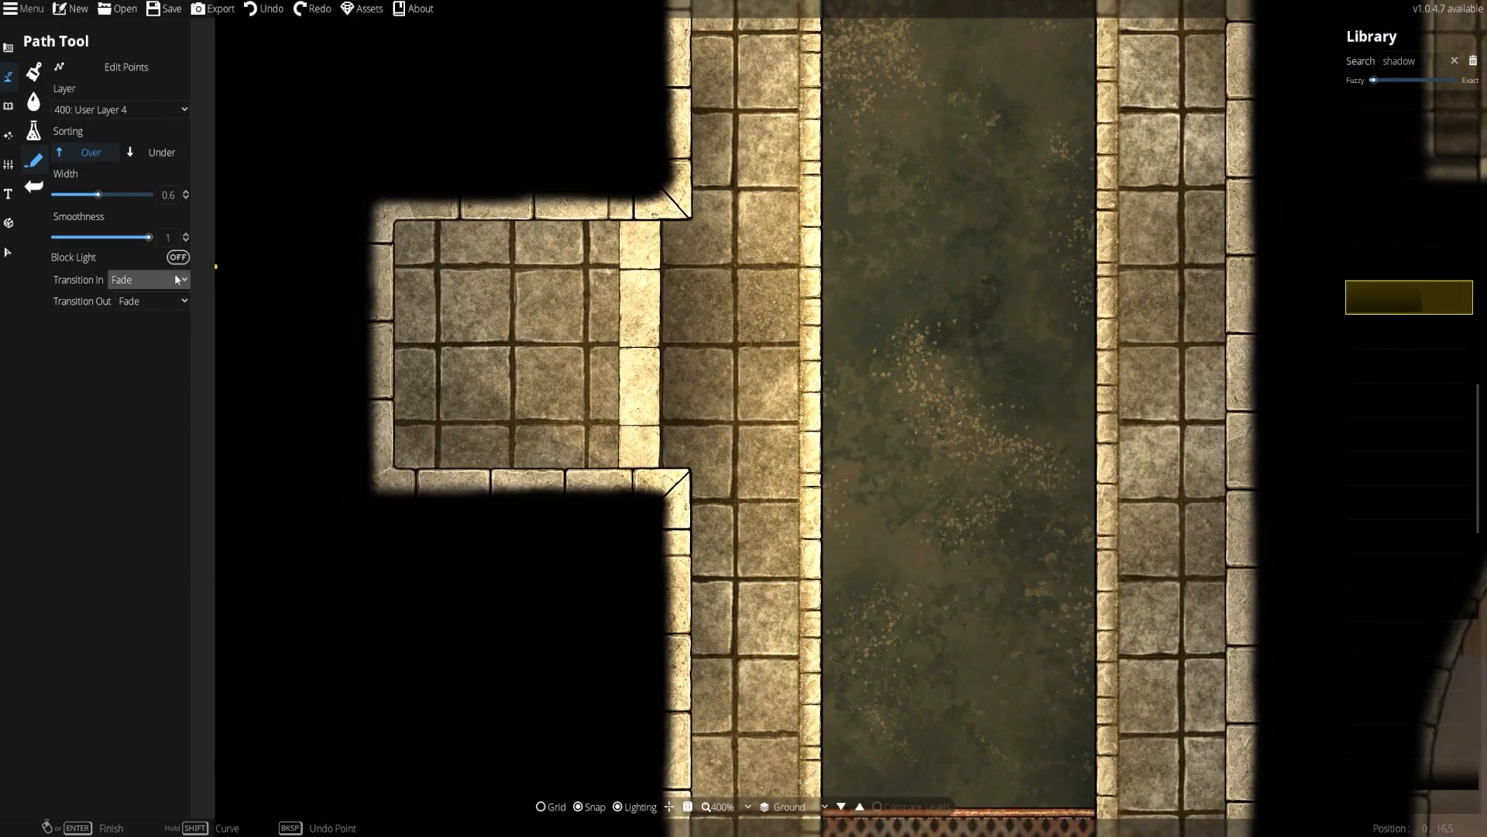
Draw a 0.1-wide fading shadow path on User Layer 4 directly along the walkway side of the alcove's pale step
drag(97, 194, 55, 194)
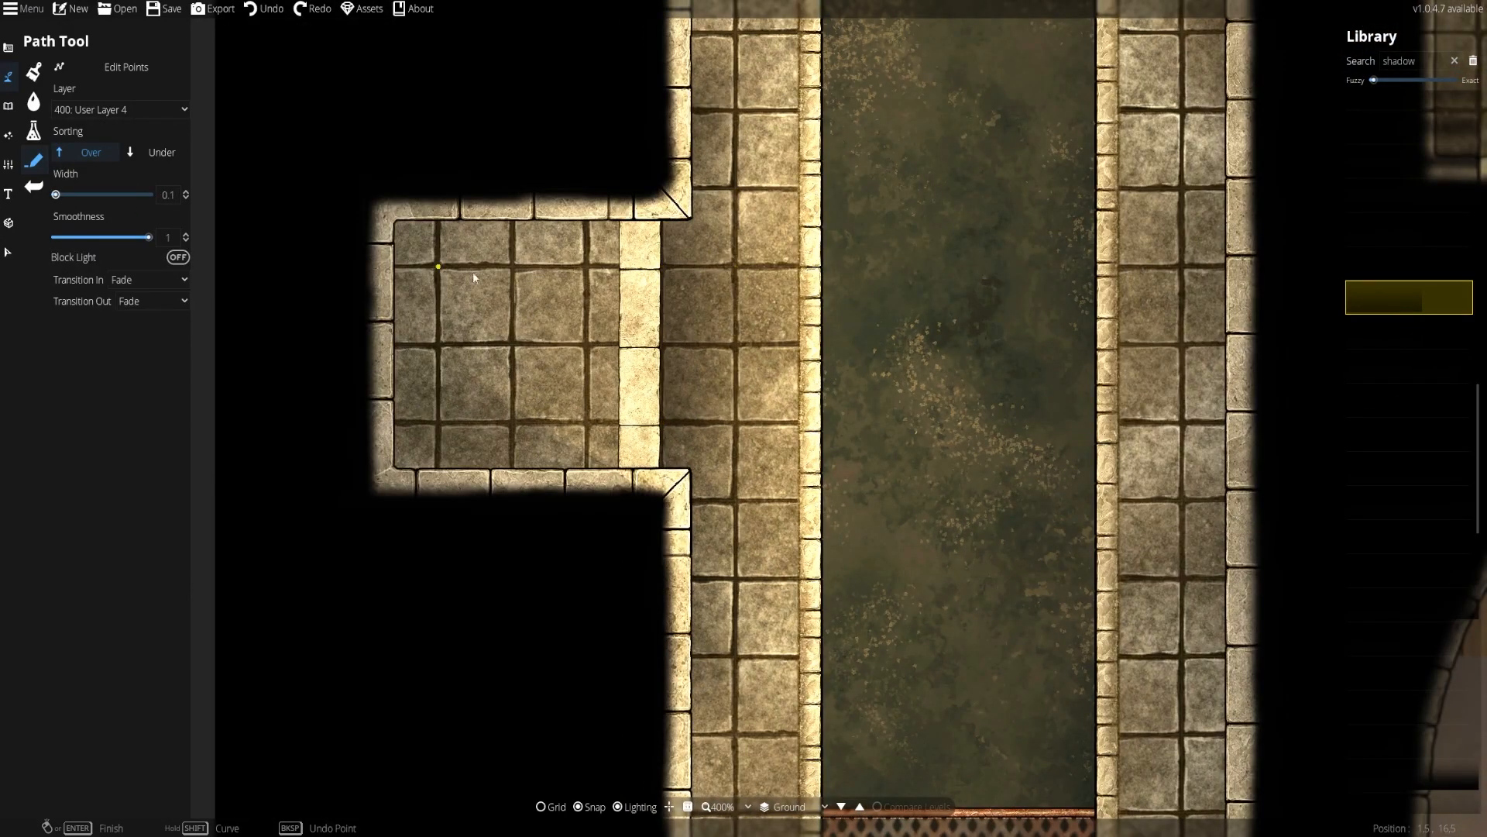
click(656, 222)
click(645, 492)
right_click(644, 492)
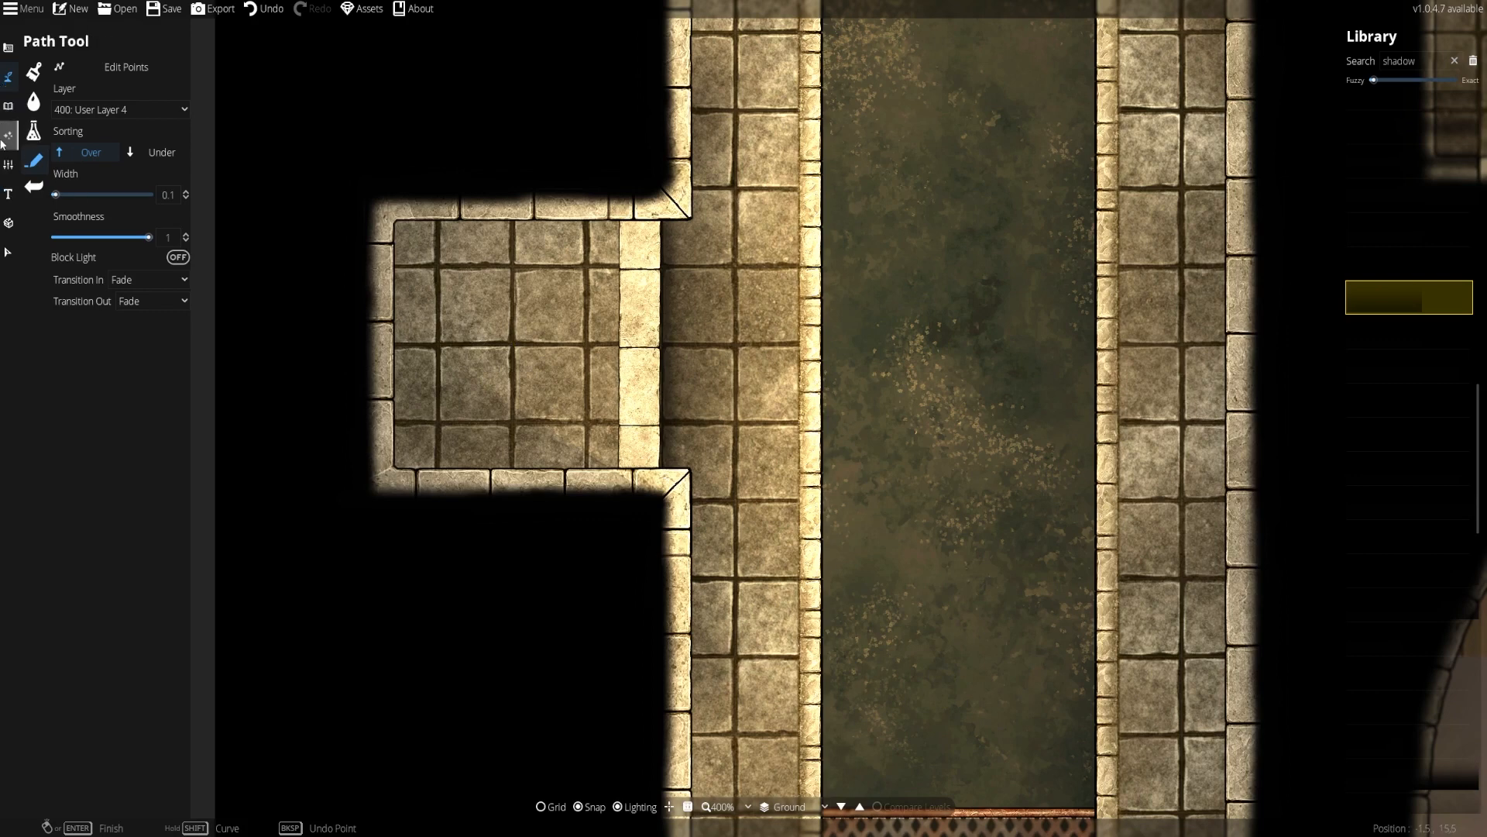
Choose a faint, soft round style for the light, keeping shadows on and intensity at 0.8, after trying two textured styles
click(8, 137)
click(62, 105)
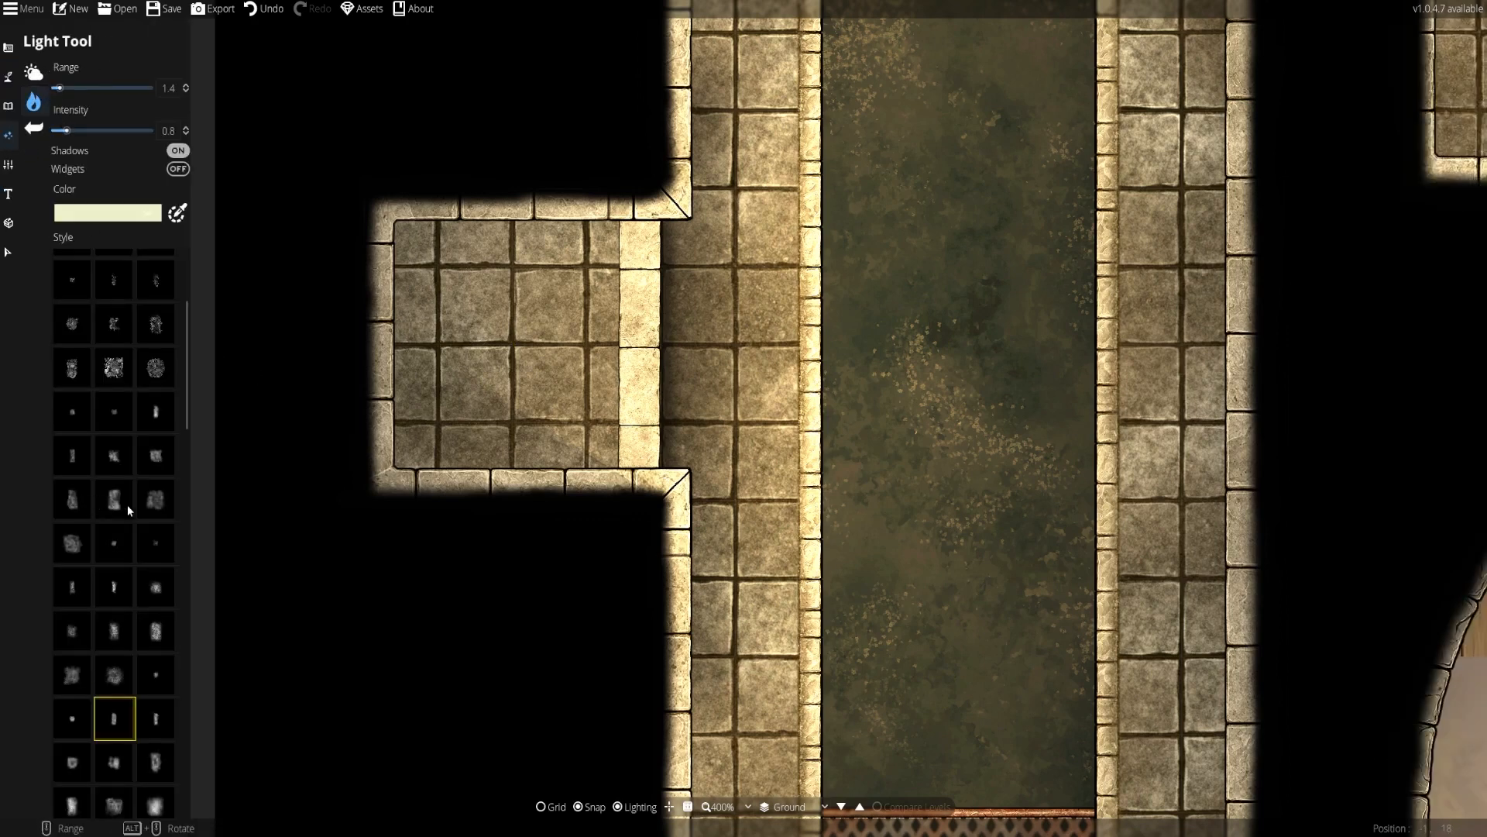
click(156, 500)
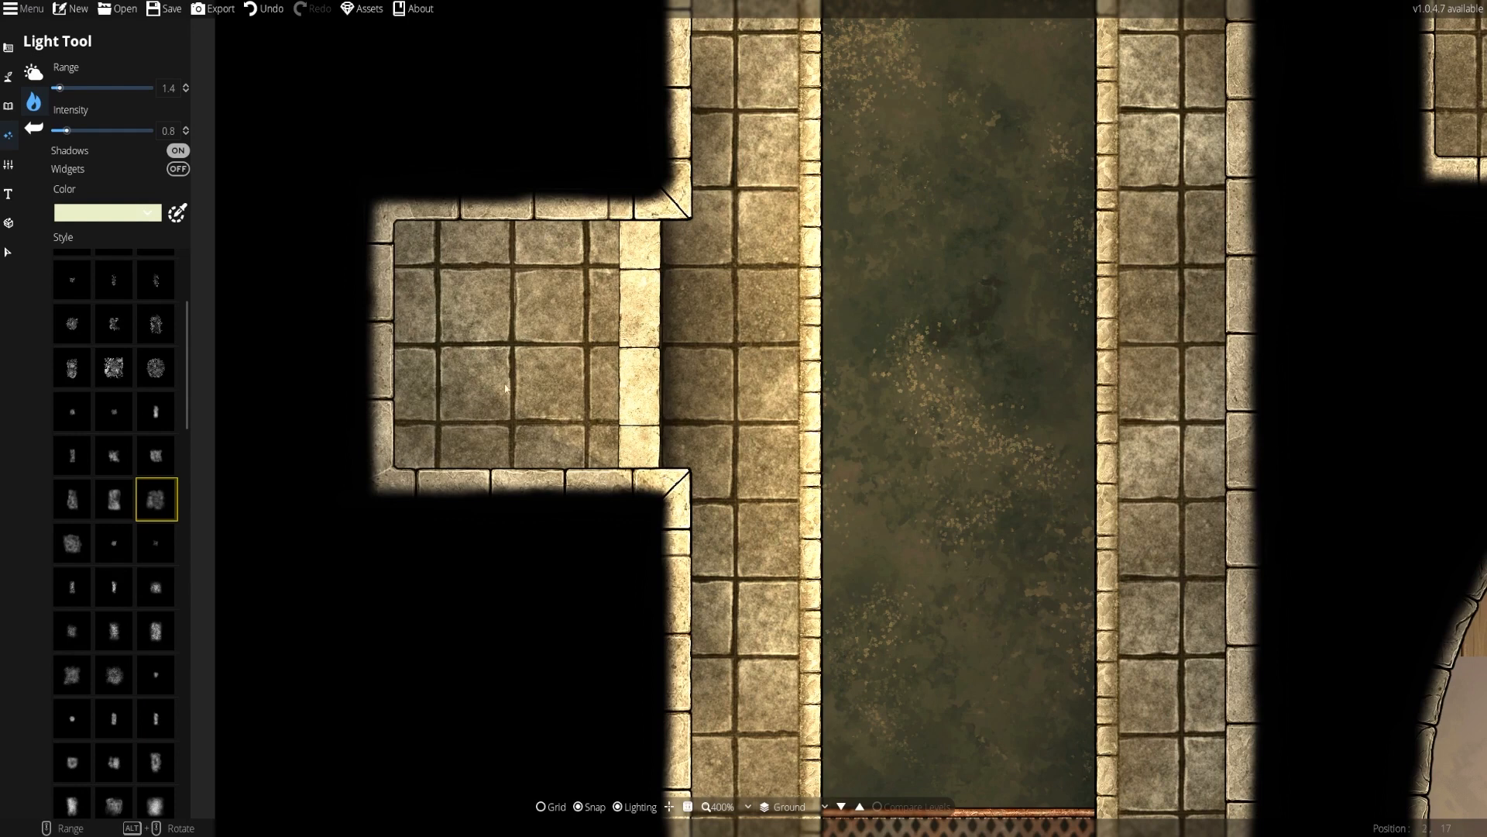
click(156, 367)
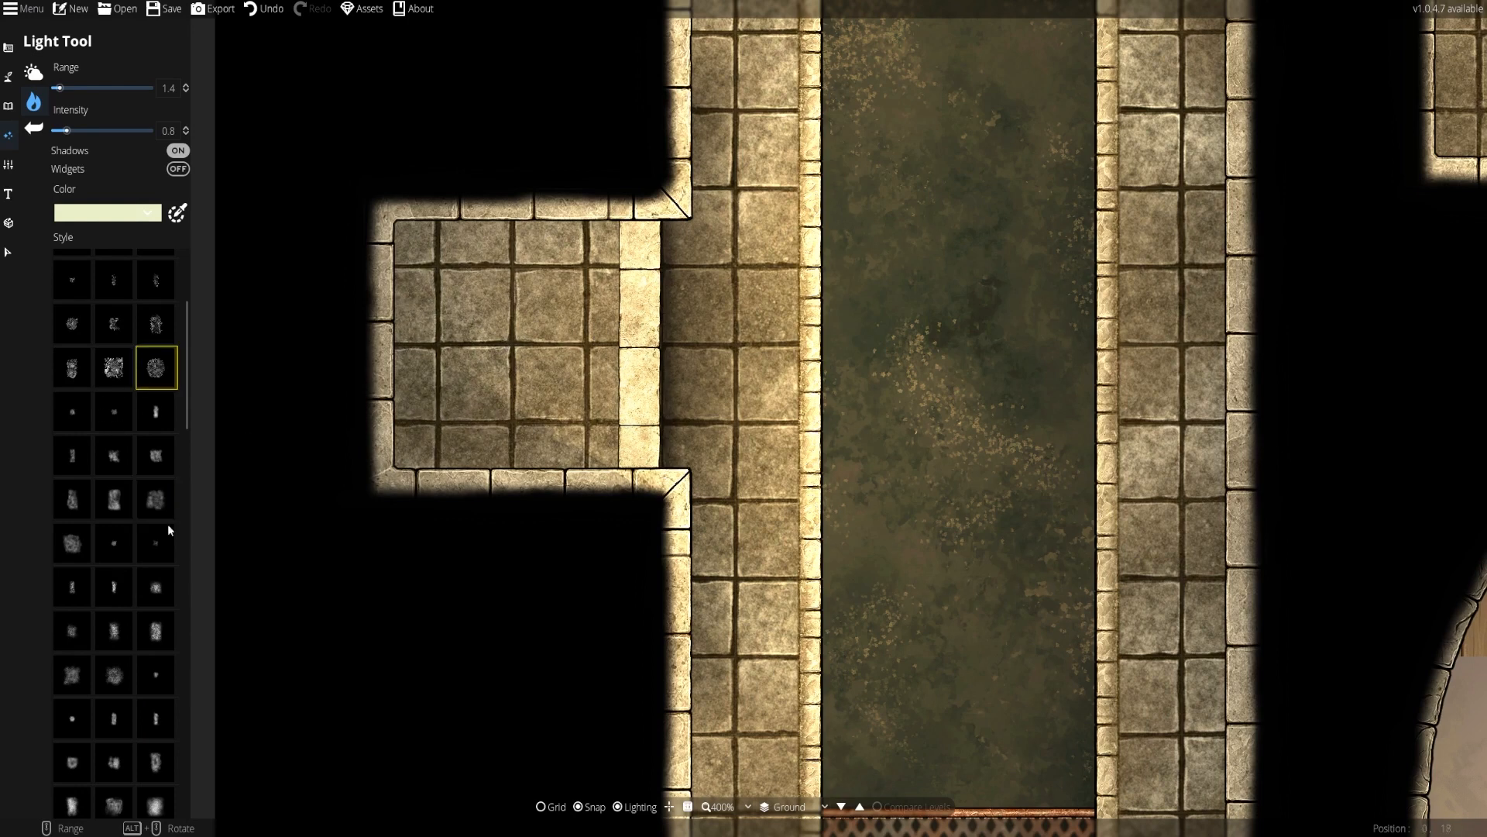
scroll(168, 526, down, 15)
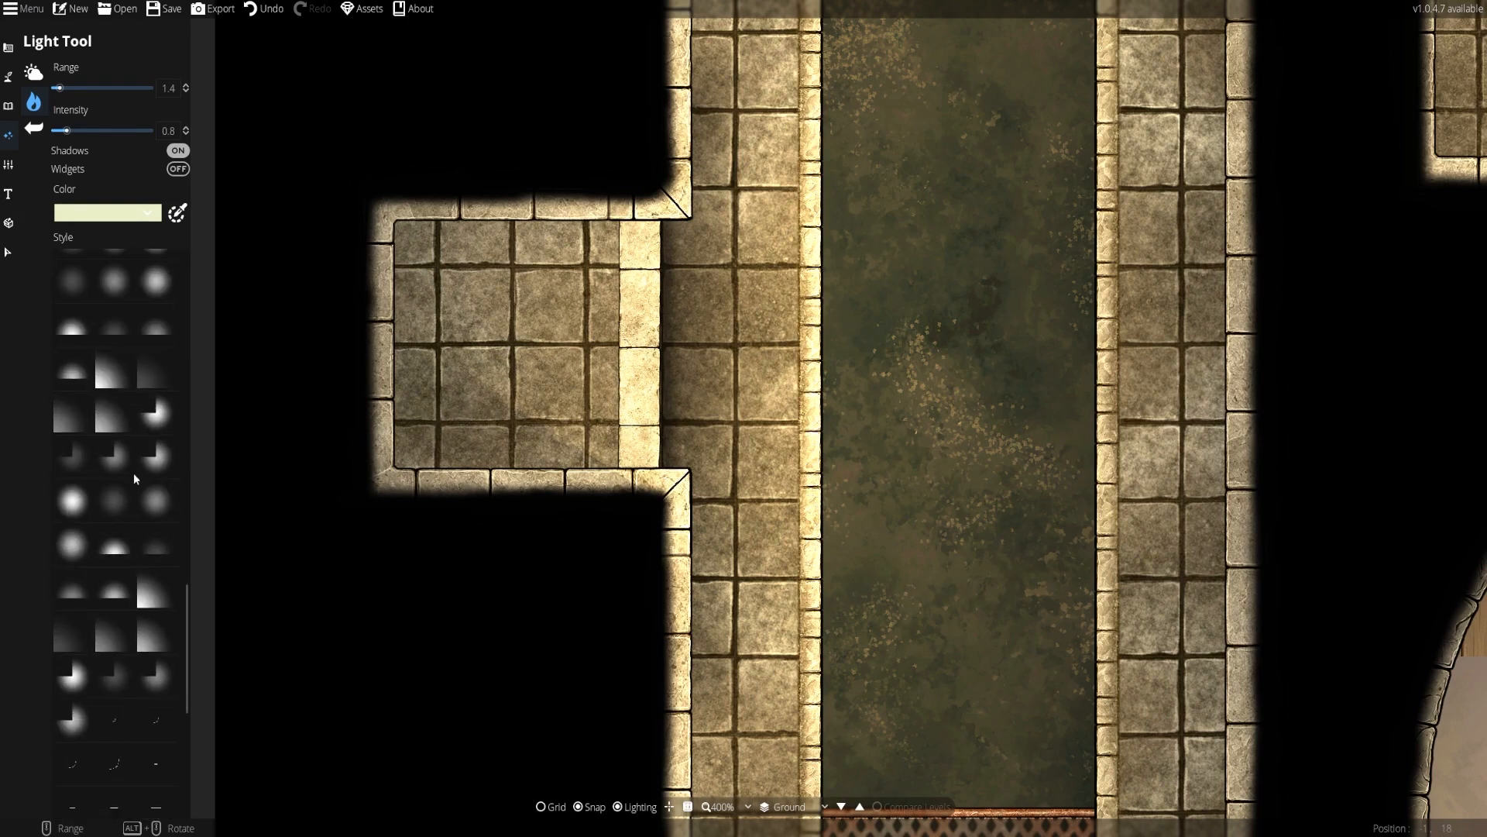
scroll(116, 426, up, 2)
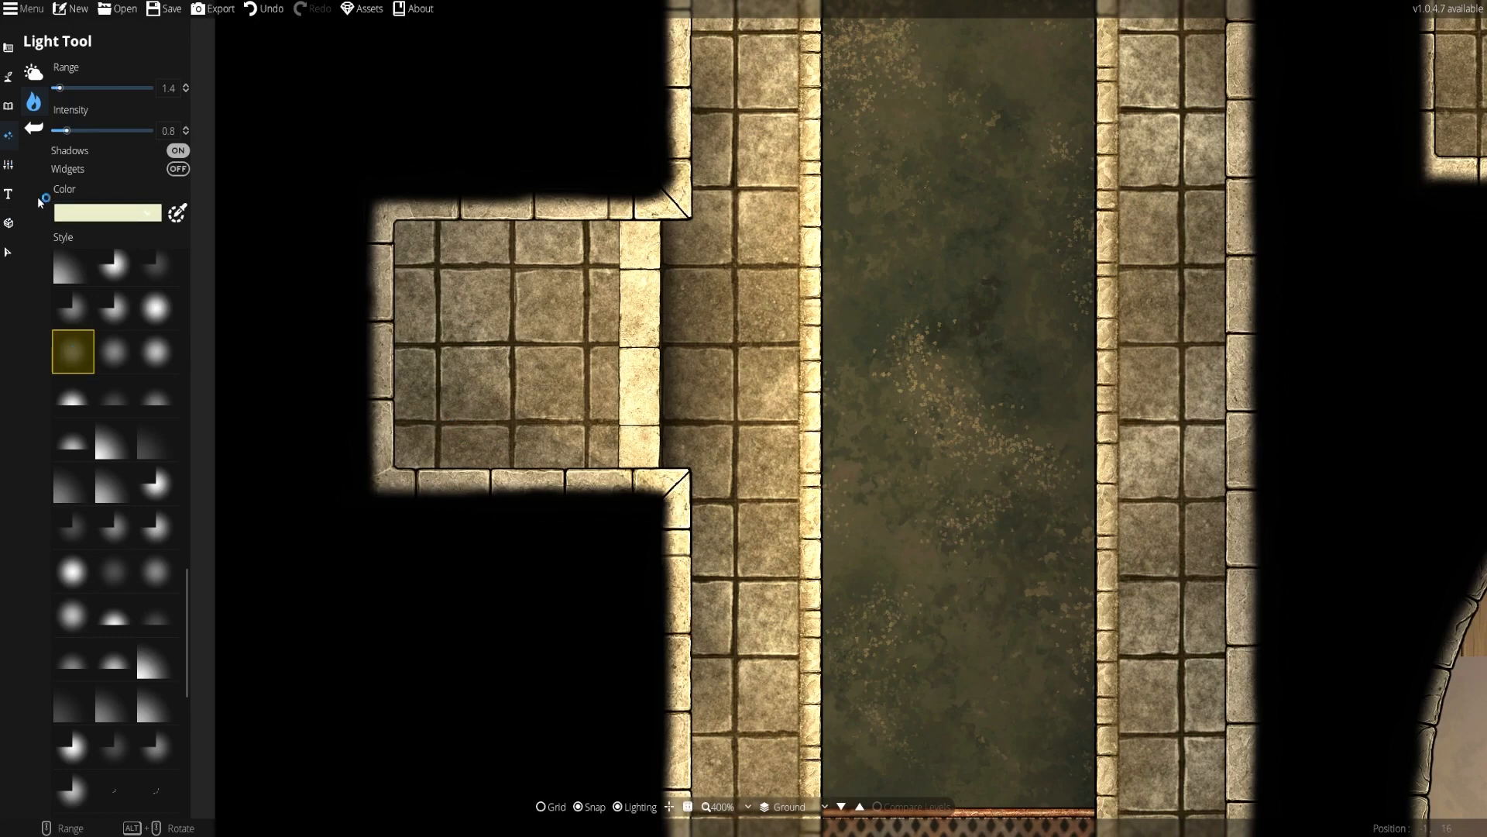
Move the light beside the alcove farther up the canal so it sits well away from the alcove
click(8, 252)
mouse_move(748, 339)
mouse_down()
mouse_move(739, 736)
mouse_move(1278, 780)
mouse_move(1023, 124)
mouse_move(871, 55)
mouse_up()
click(862, 52)
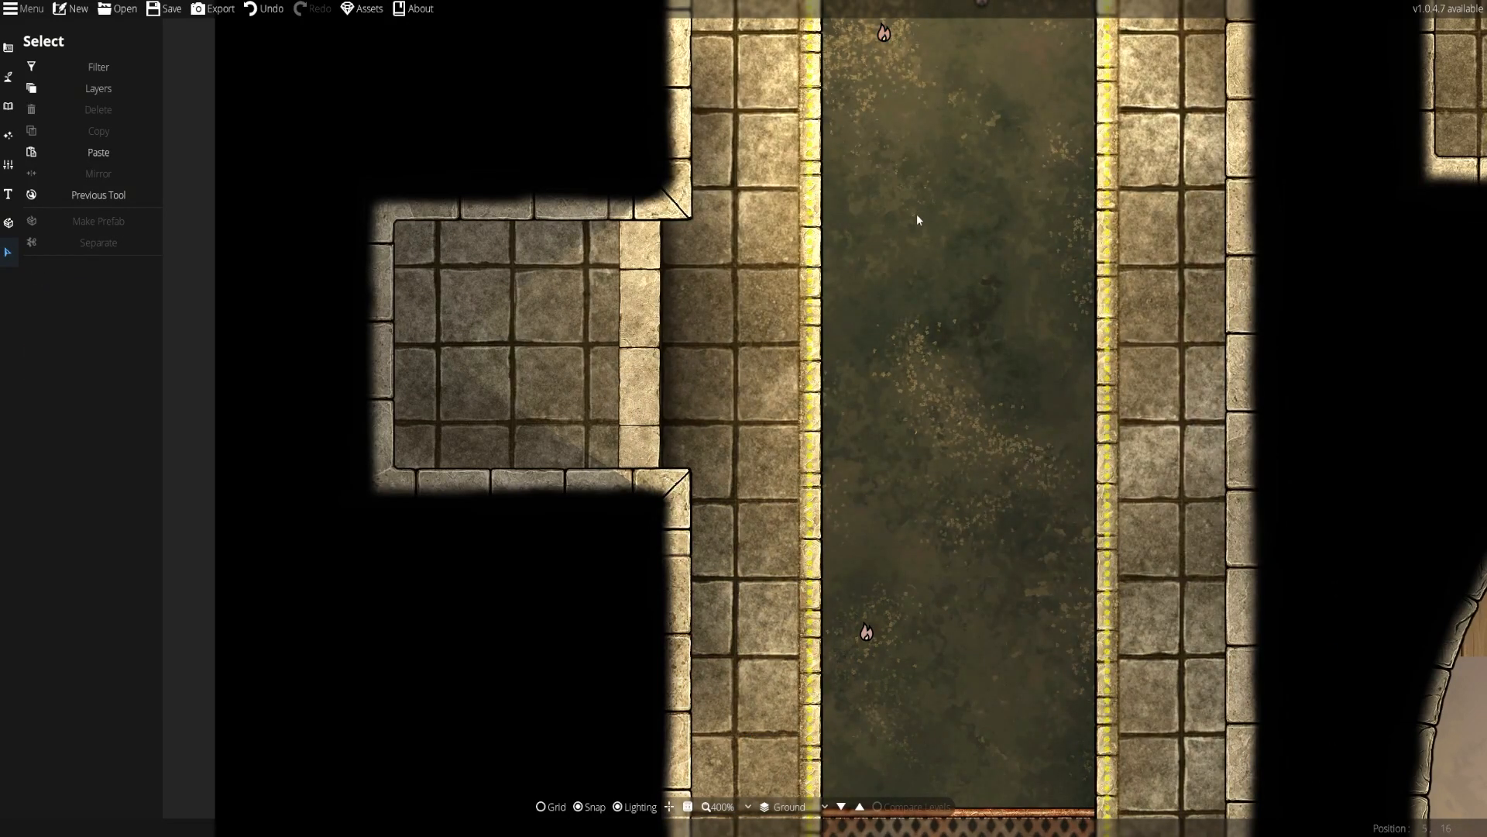
drag(917, 231, 923, 399)
drag(886, 206, 881, 61)
click(873, 91)
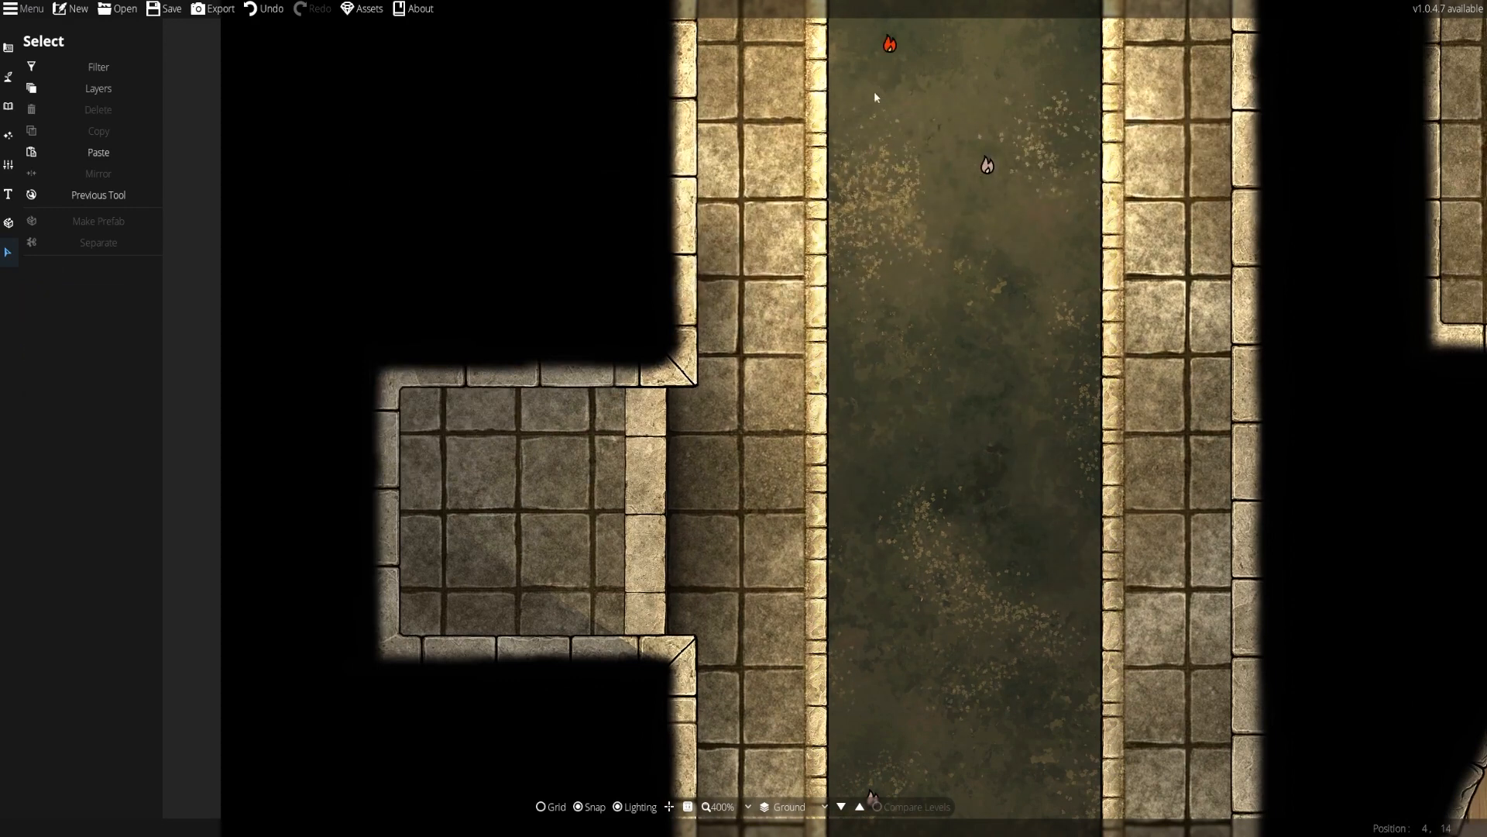
Place faint soft round lights with 0.8 intensity near the four corners of the alcove floor, reducing the range to 1
click(8, 135)
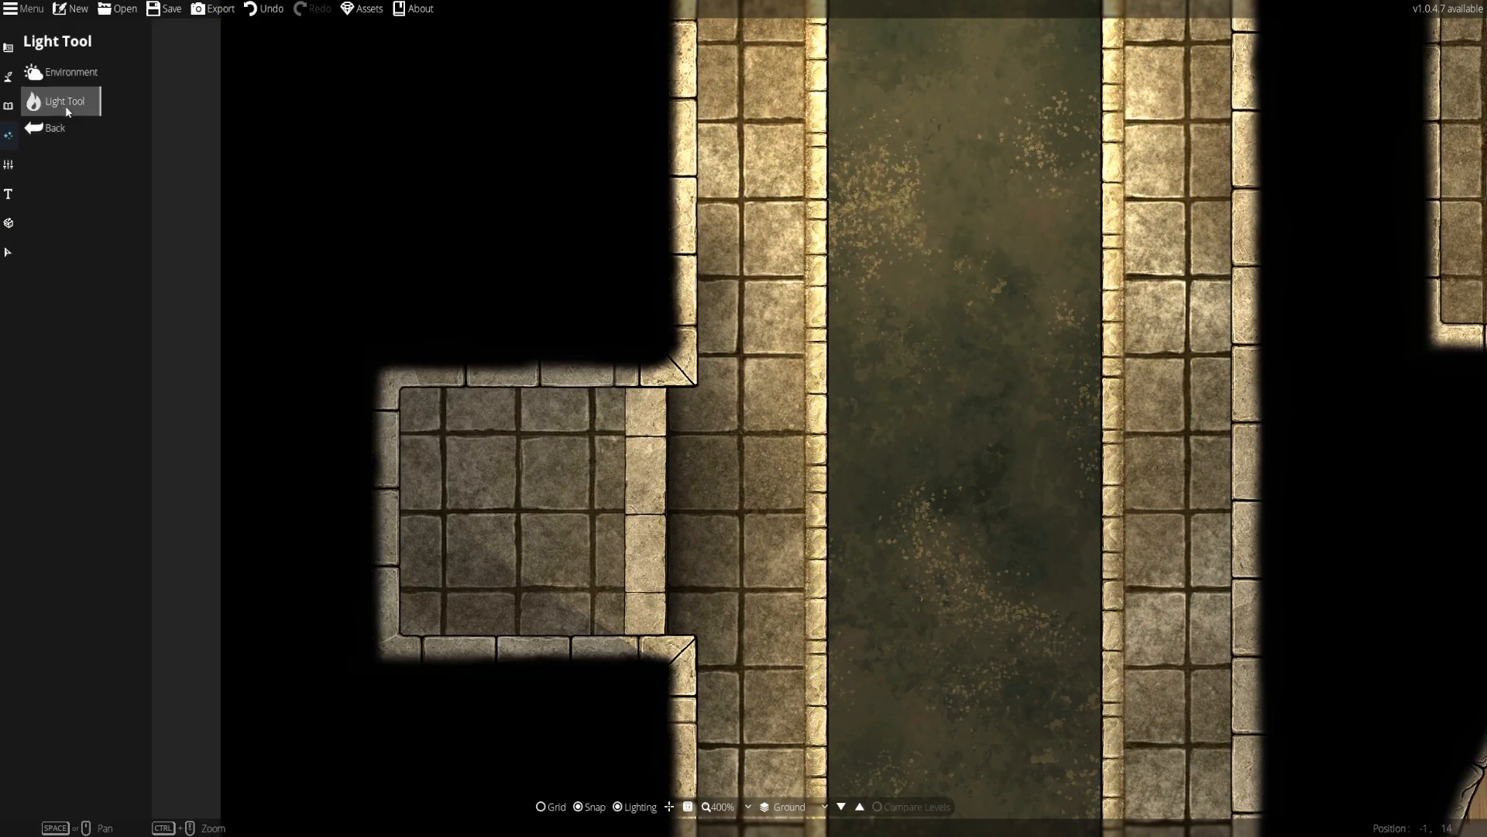
click(66, 106)
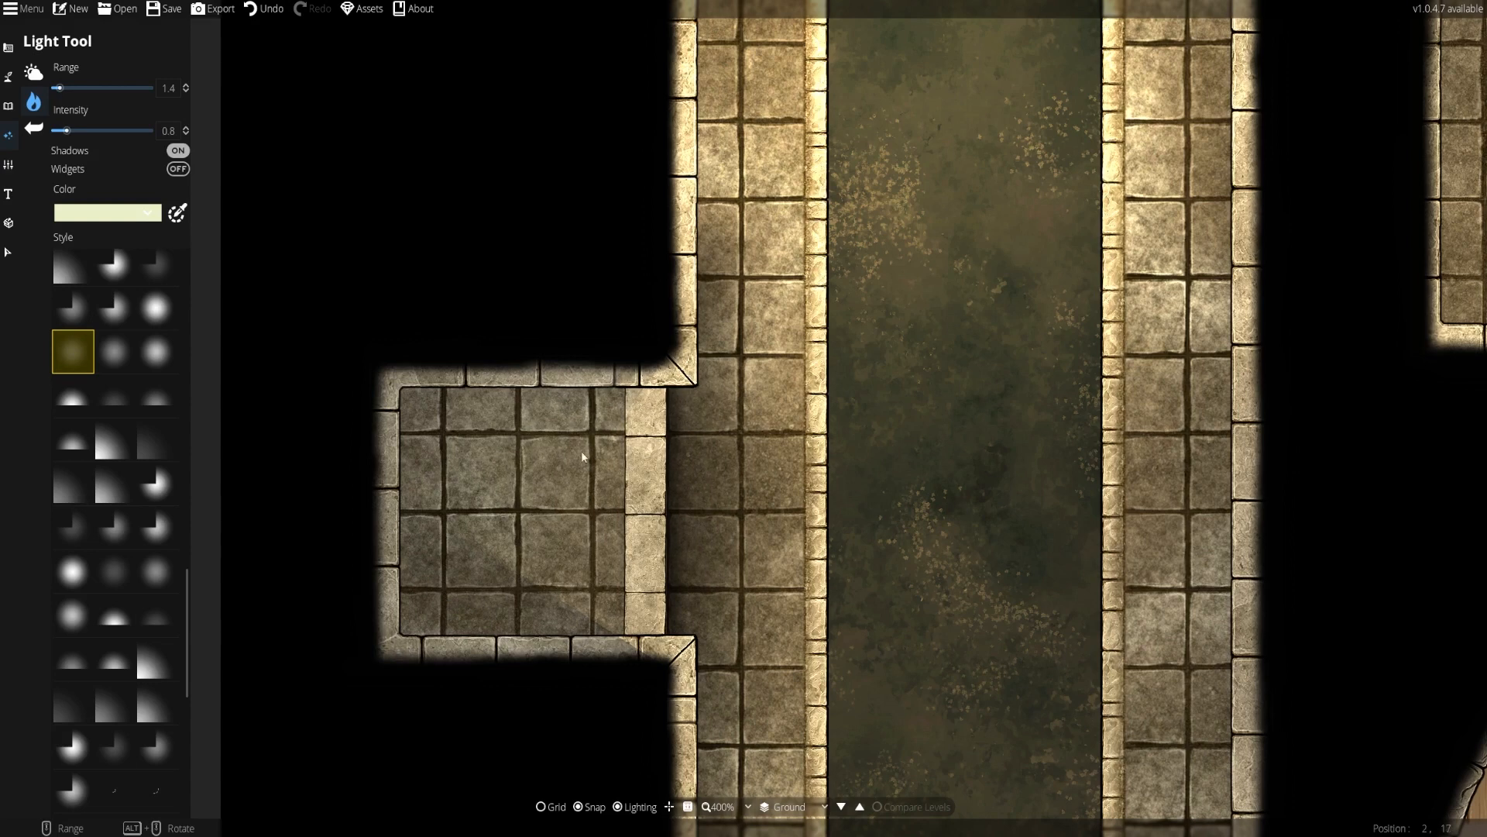
scroll(561, 480, down, 3)
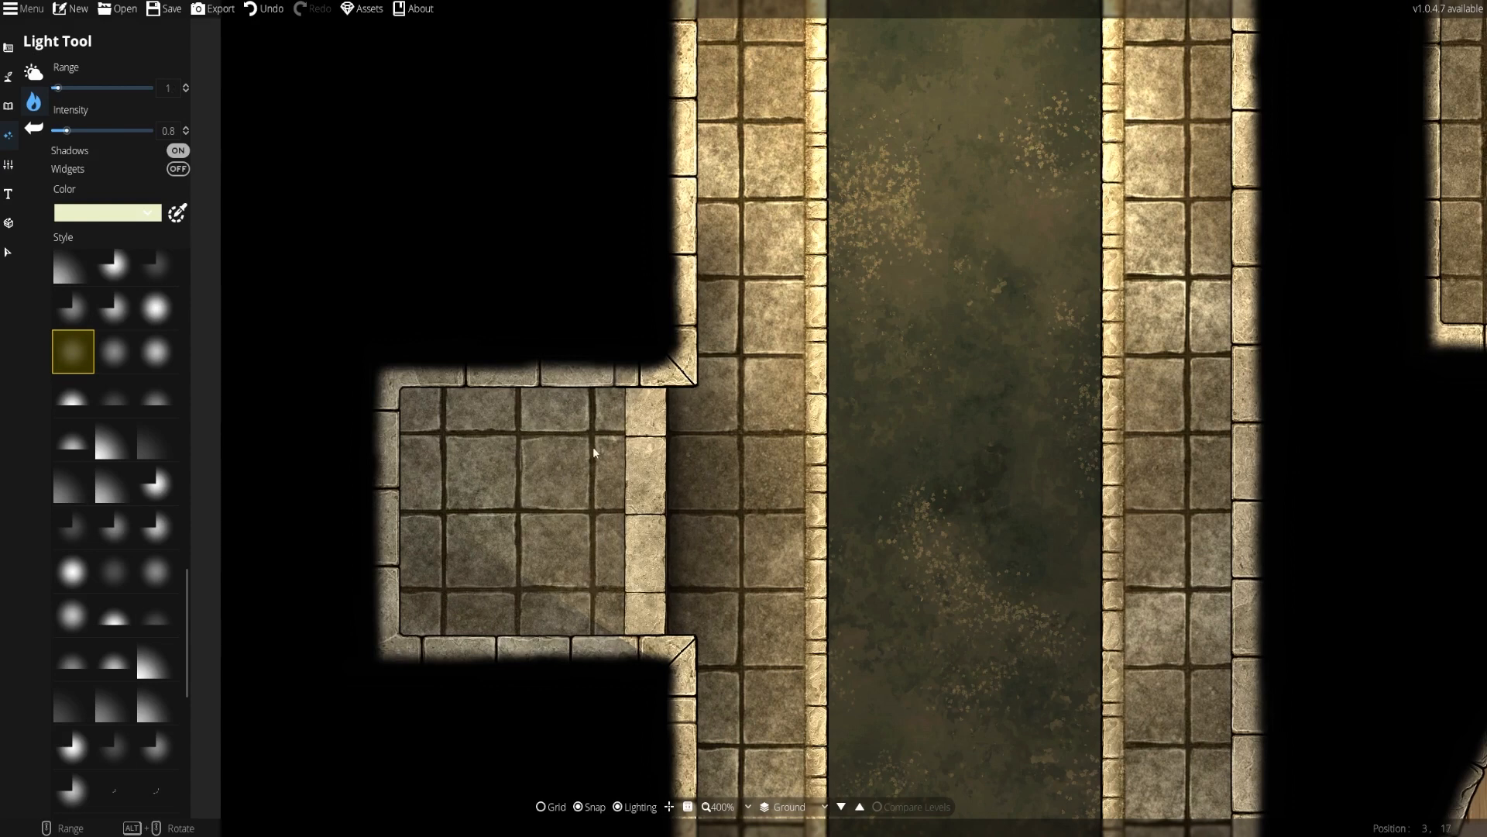
drag(792, 696, 738, 509)
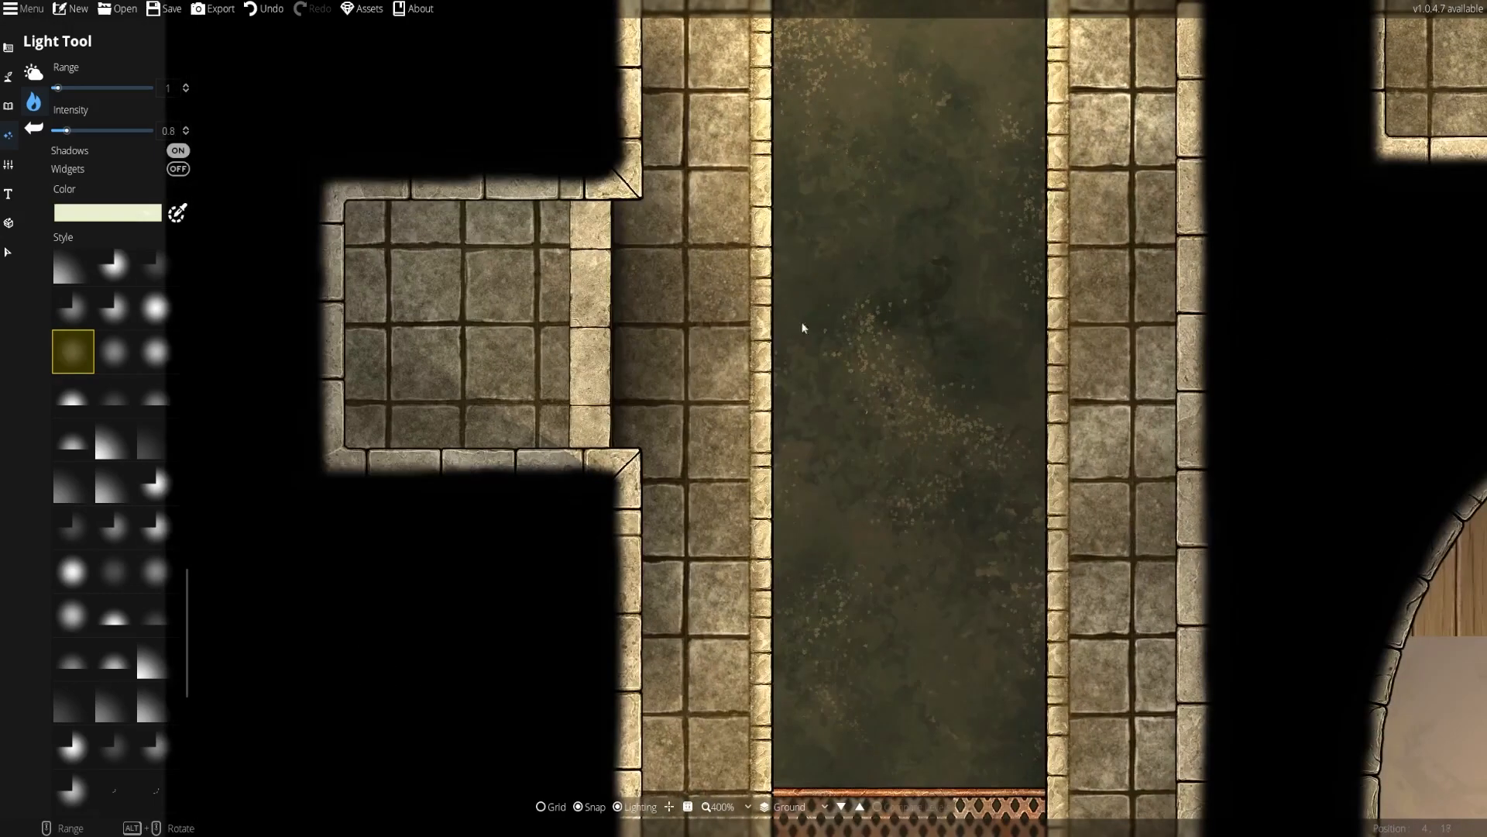
Align the alcove's four lights in a square on the floor tile intersections
click(10, 254)
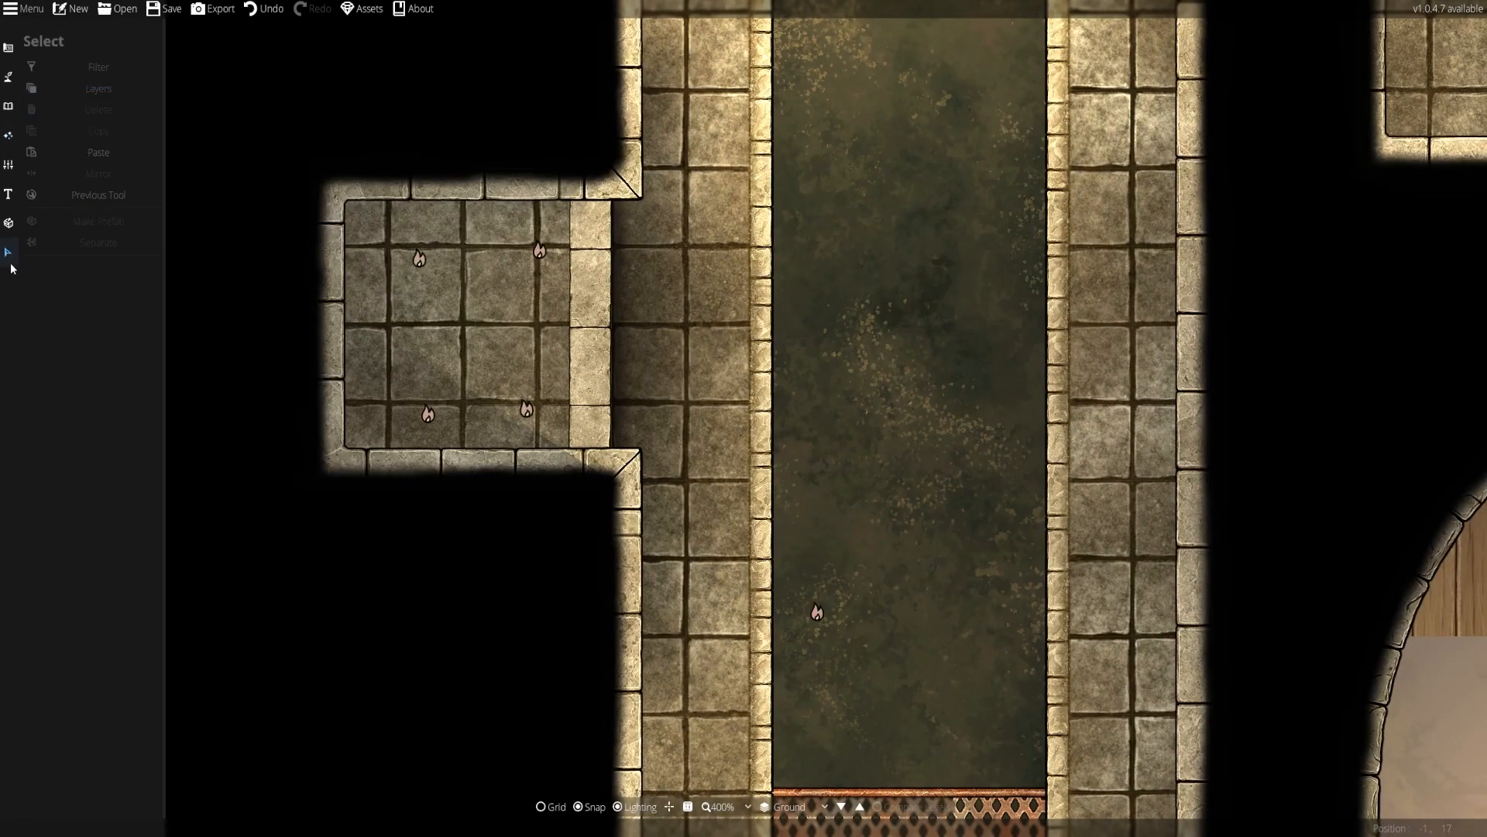
drag(432, 270, 401, 258)
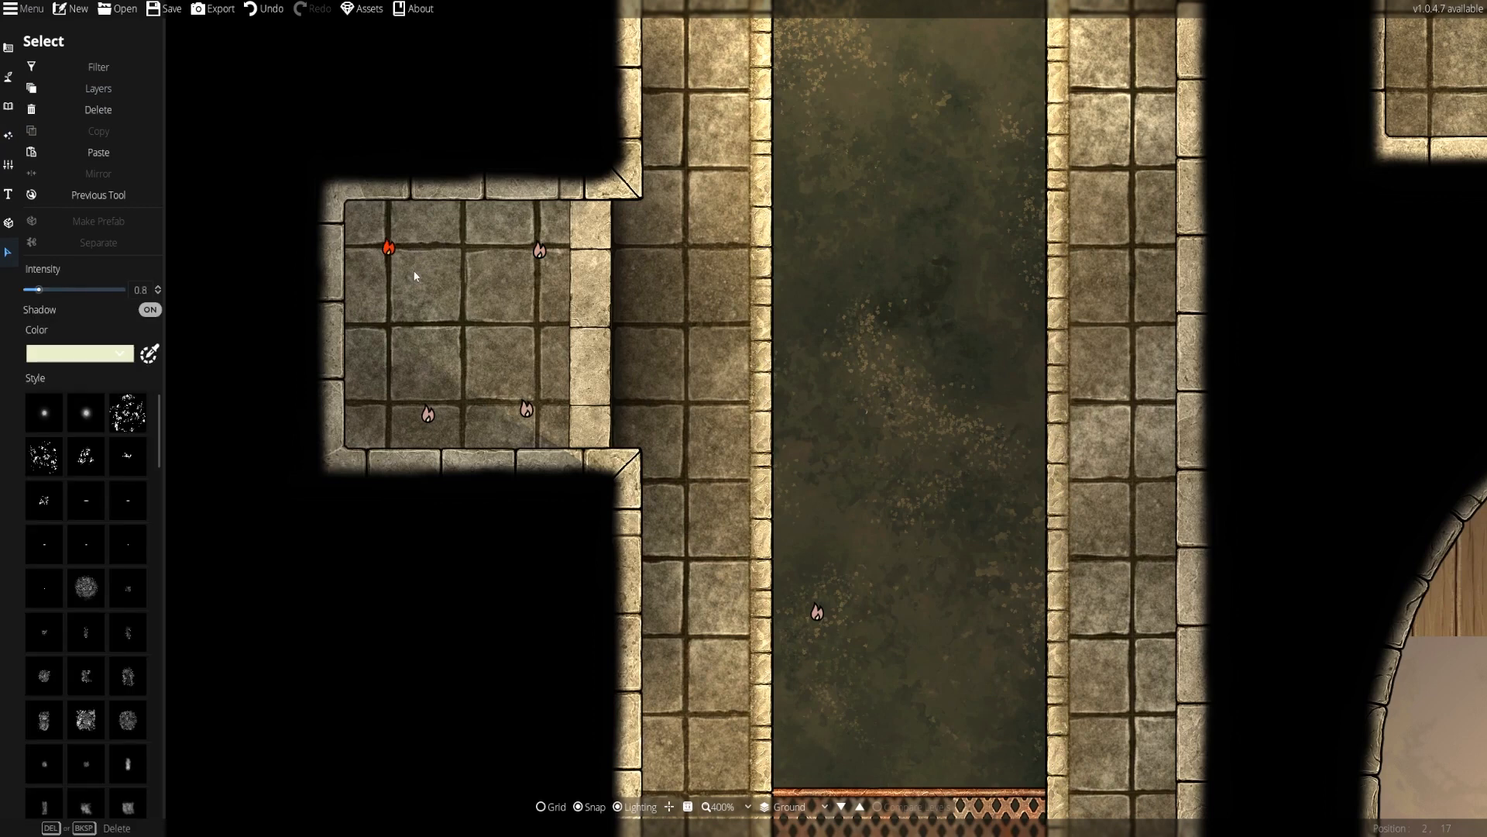
click(398, 256)
drag(430, 414, 407, 406)
mouse_move(528, 410)
mouse_down()
mouse_move(495, 408)
mouse_move(508, 412)
mouse_up()
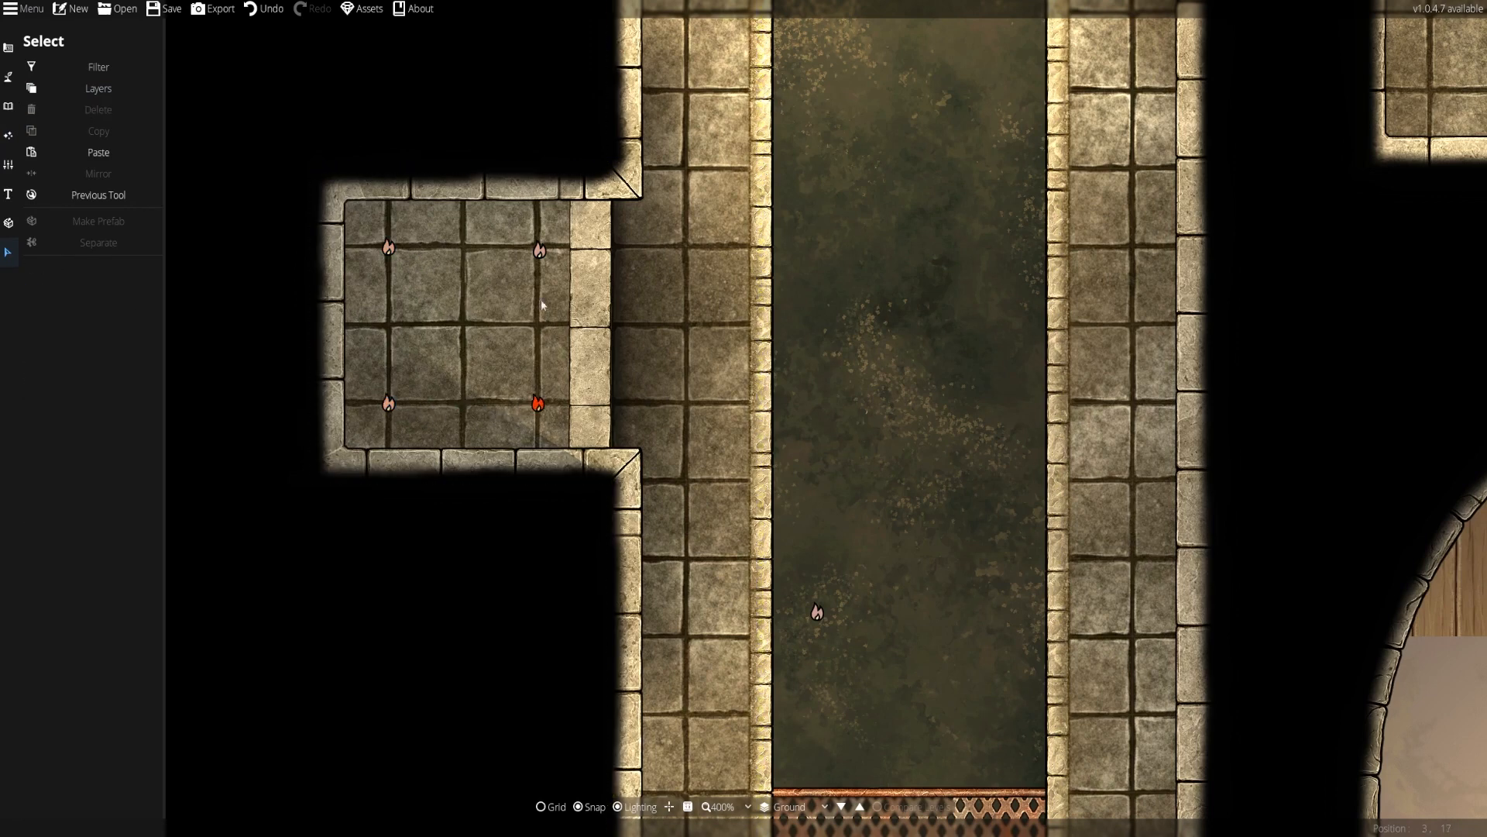
drag(556, 261, 553, 258)
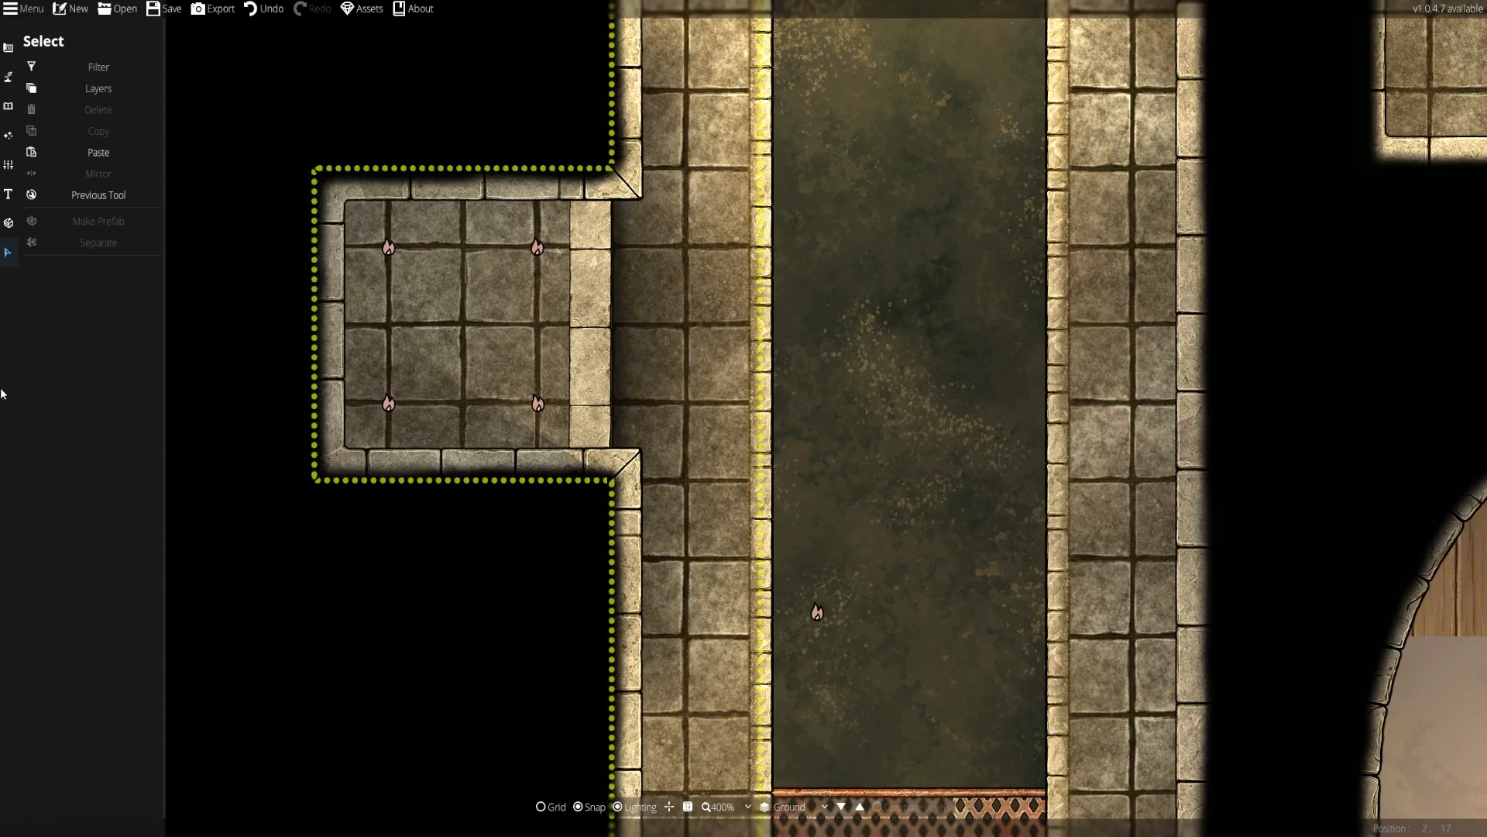
Examine the western canal's grates, crossings and alcoves down to the southern walkway for spots still needing detail
drag(859, 518, 823, 300)
scroll(823, 300, down, 1)
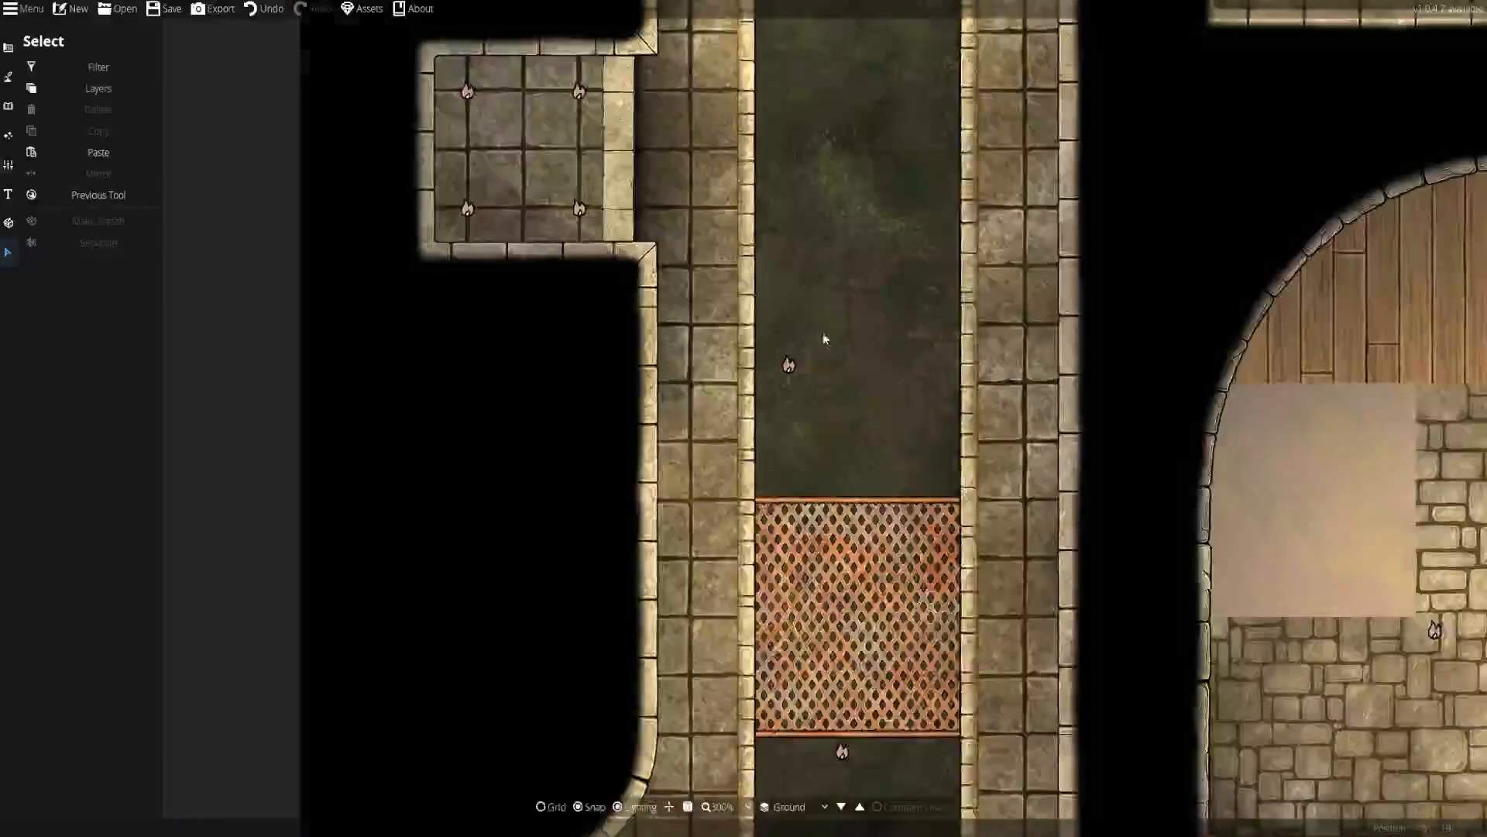
scroll(823, 339, down, 1)
click(9, 135)
drag(1031, 518, 673, 239)
drag(531, 585, 657, 302)
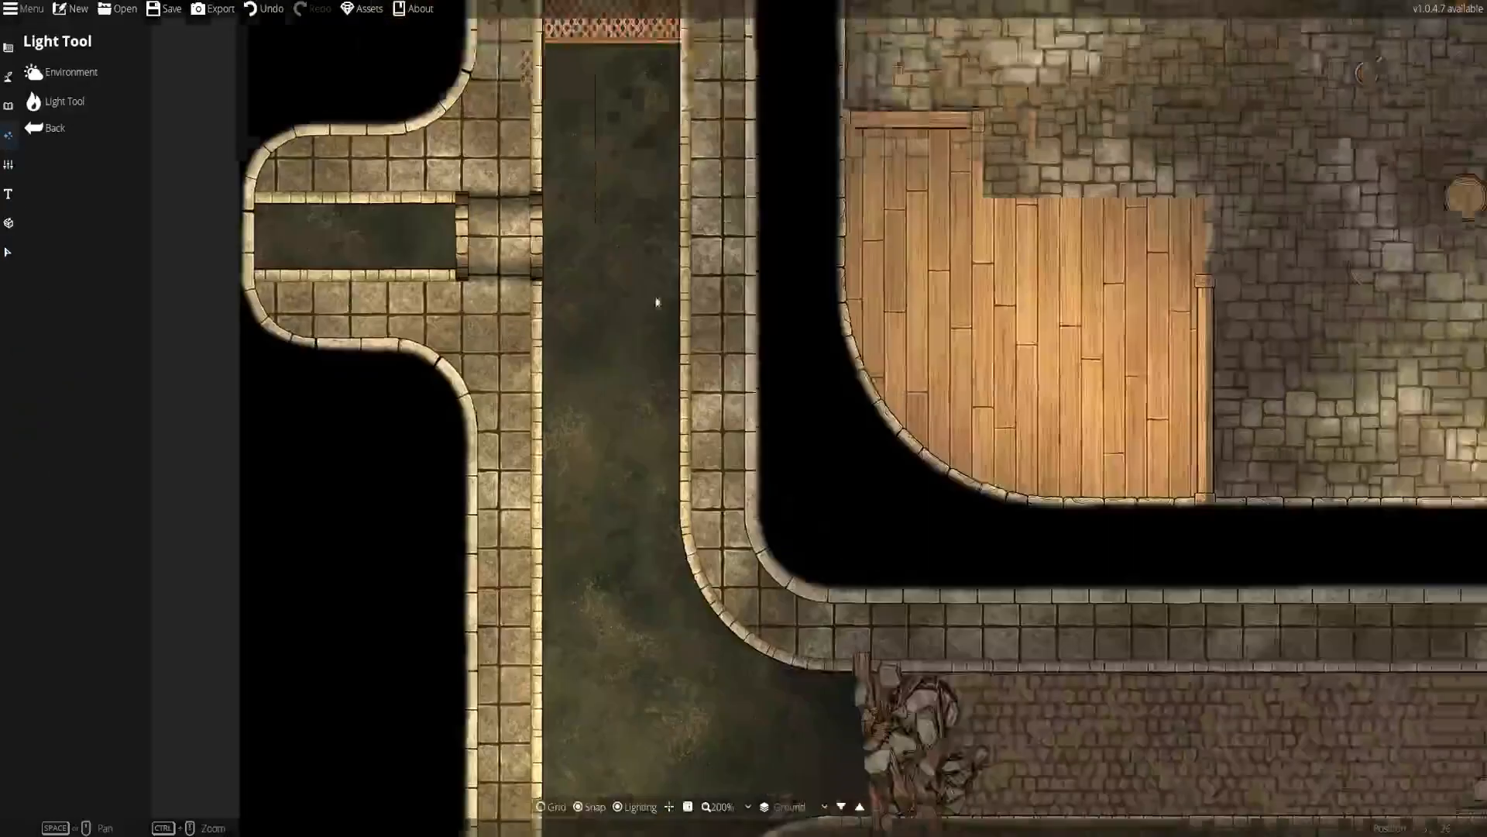
drag(759, 555, 531, 116)
drag(537, 345, 710, 139)
drag(870, 574, 894, 110)
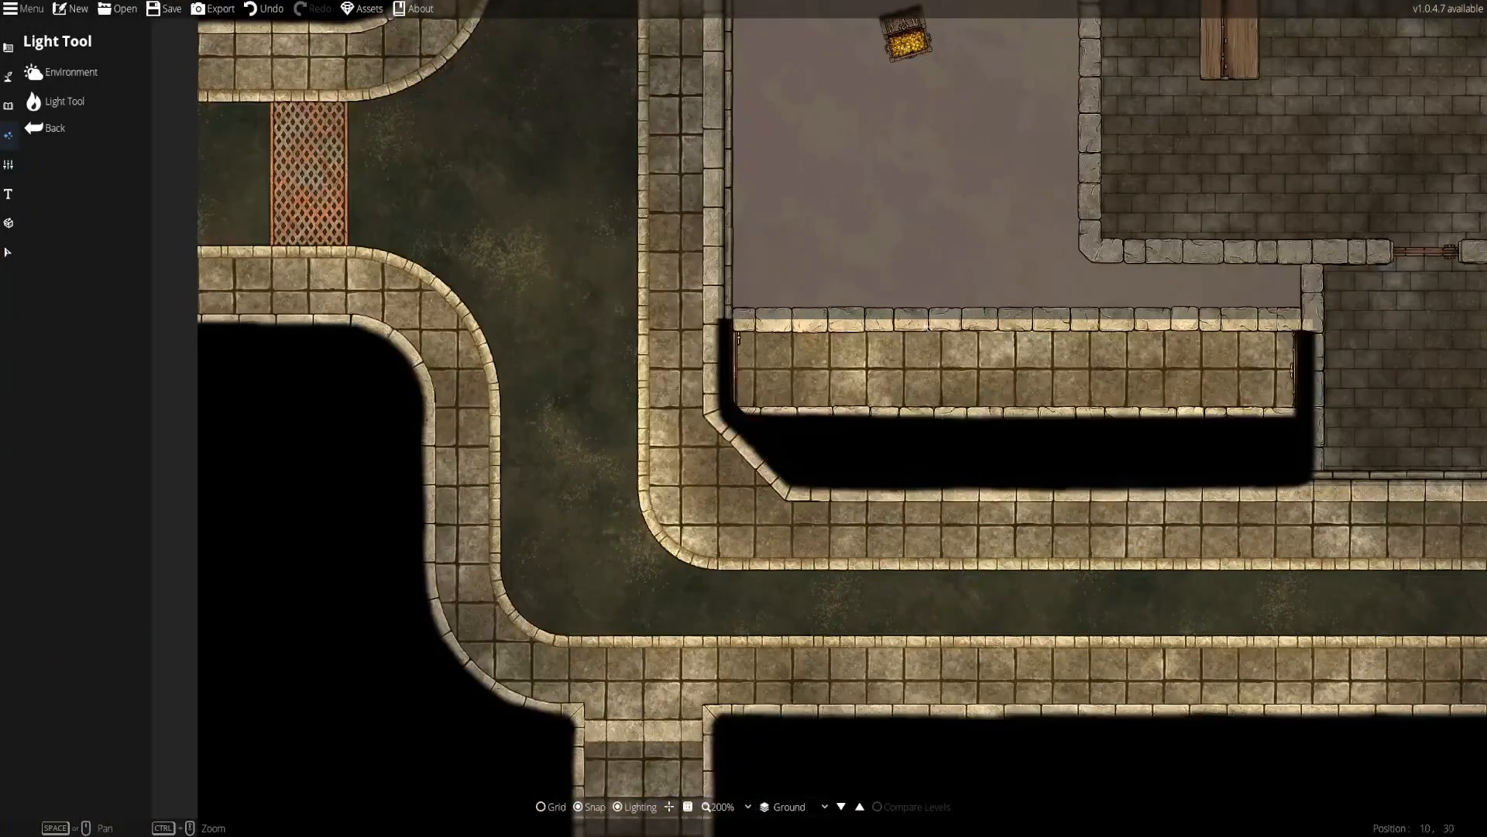
drag(1157, 521, 722, 82)
drag(443, 272, 1010, 256)
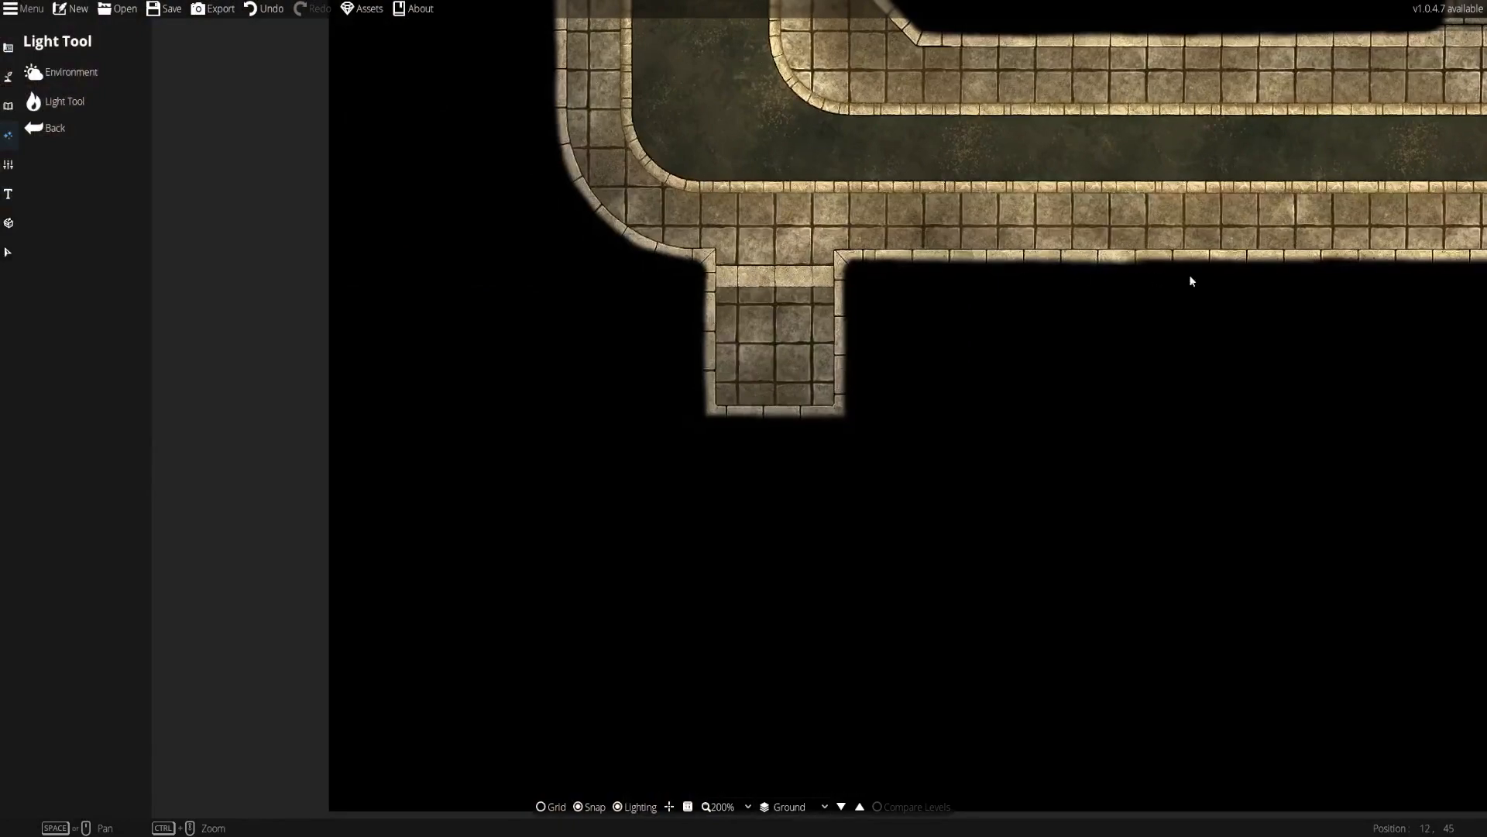
drag(680, 309, 330, 333)
drag(925, 299, 914, 397)
drag(1083, 265, 39, 494)
Survey the whole map, comparing the lighting of the wooden rooms, central hall, collapsed passage and southern rooms
scroll(891, 195, down, 3)
drag(1042, 132, 974, 822)
drag(861, 35, 776, 511)
scroll(776, 511, down, 3)
drag(558, 421, 741, 297)
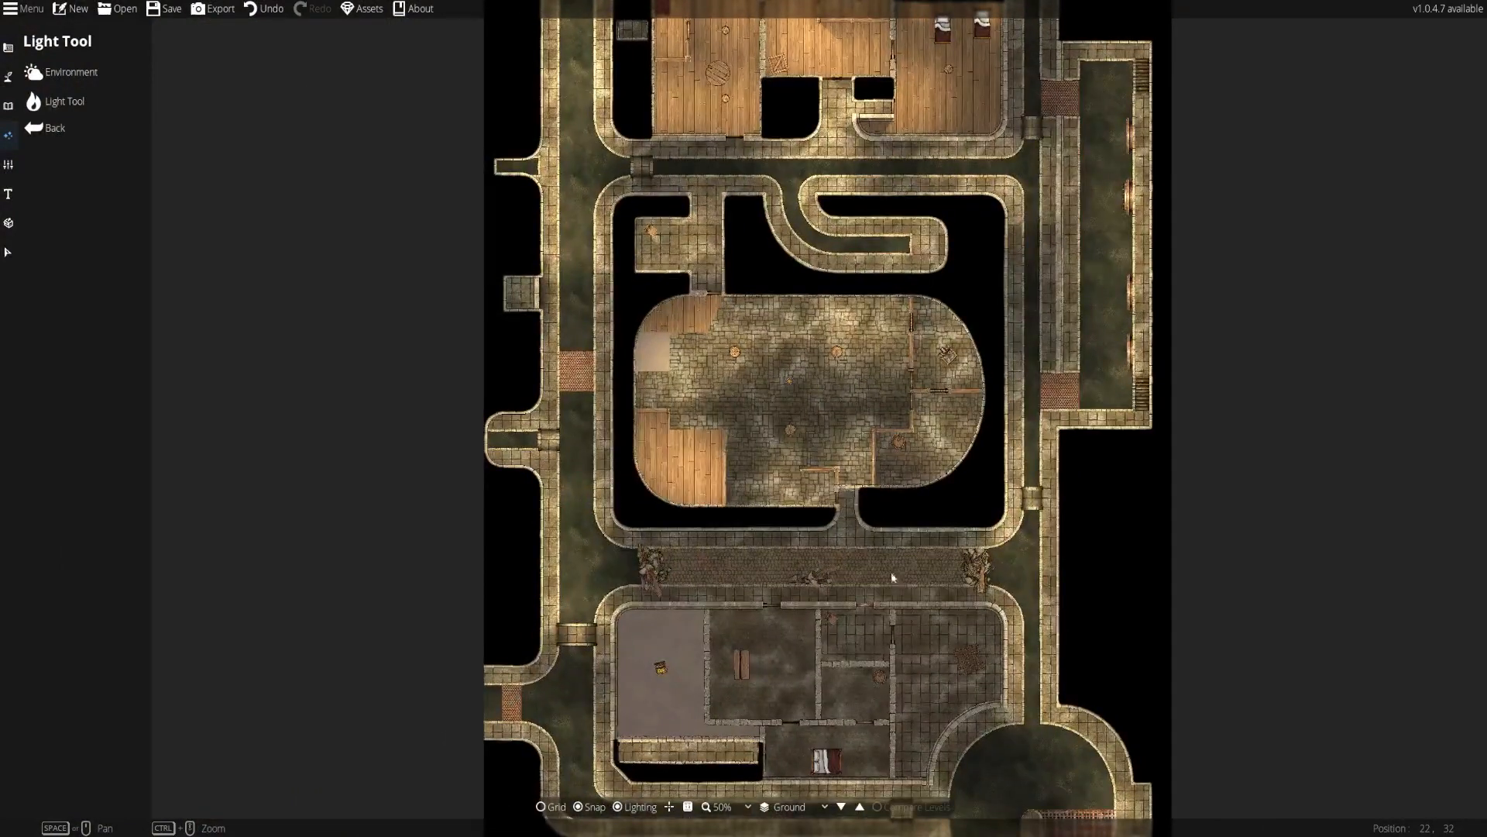
drag(1015, 730, 988, 566)
drag(686, 457, 691, 836)
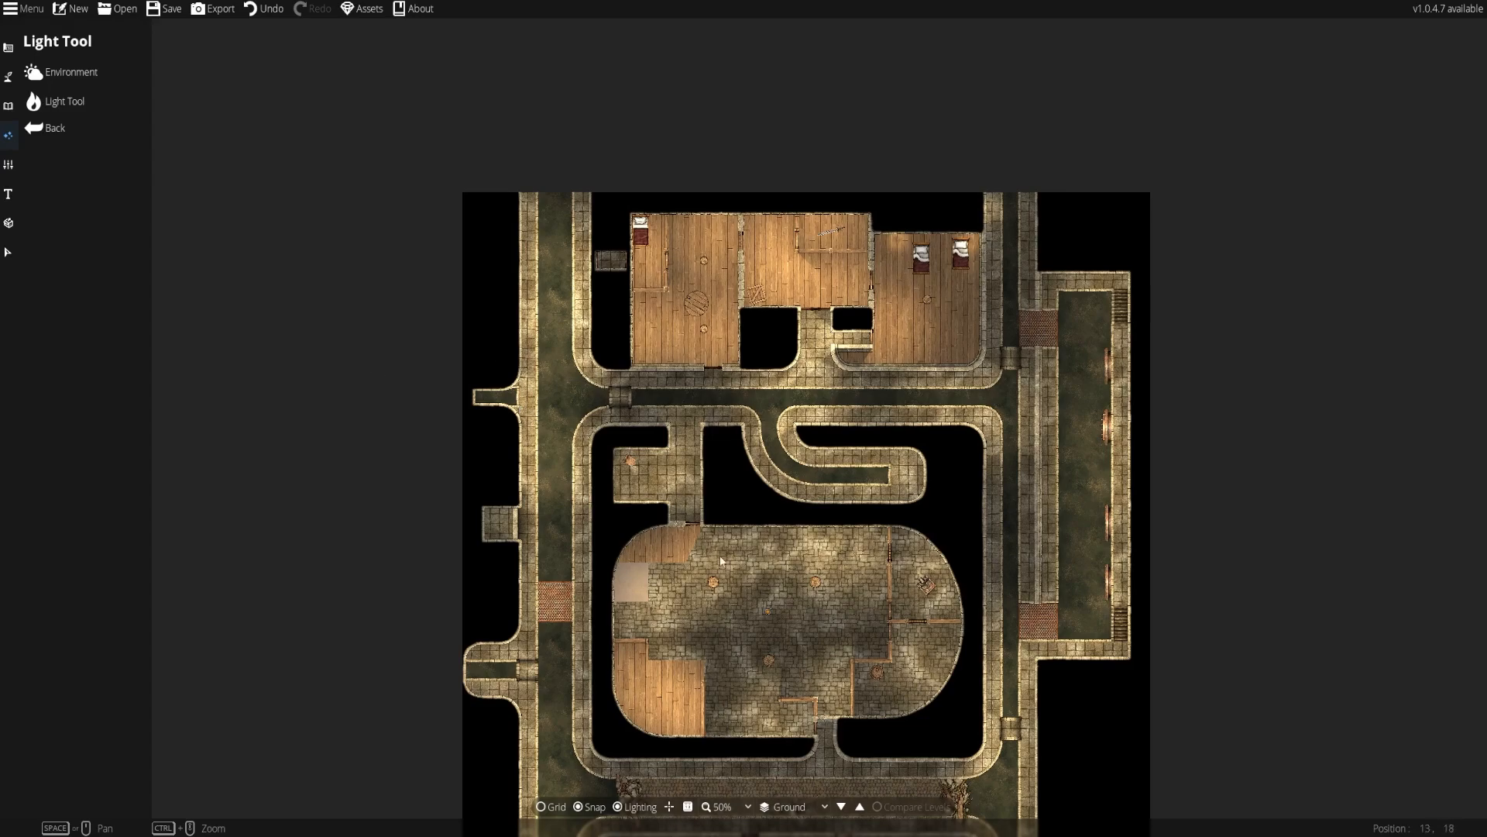
drag(719, 556, 705, 413)
scroll(704, 414, up, 2)
drag(893, 568, 771, 332)
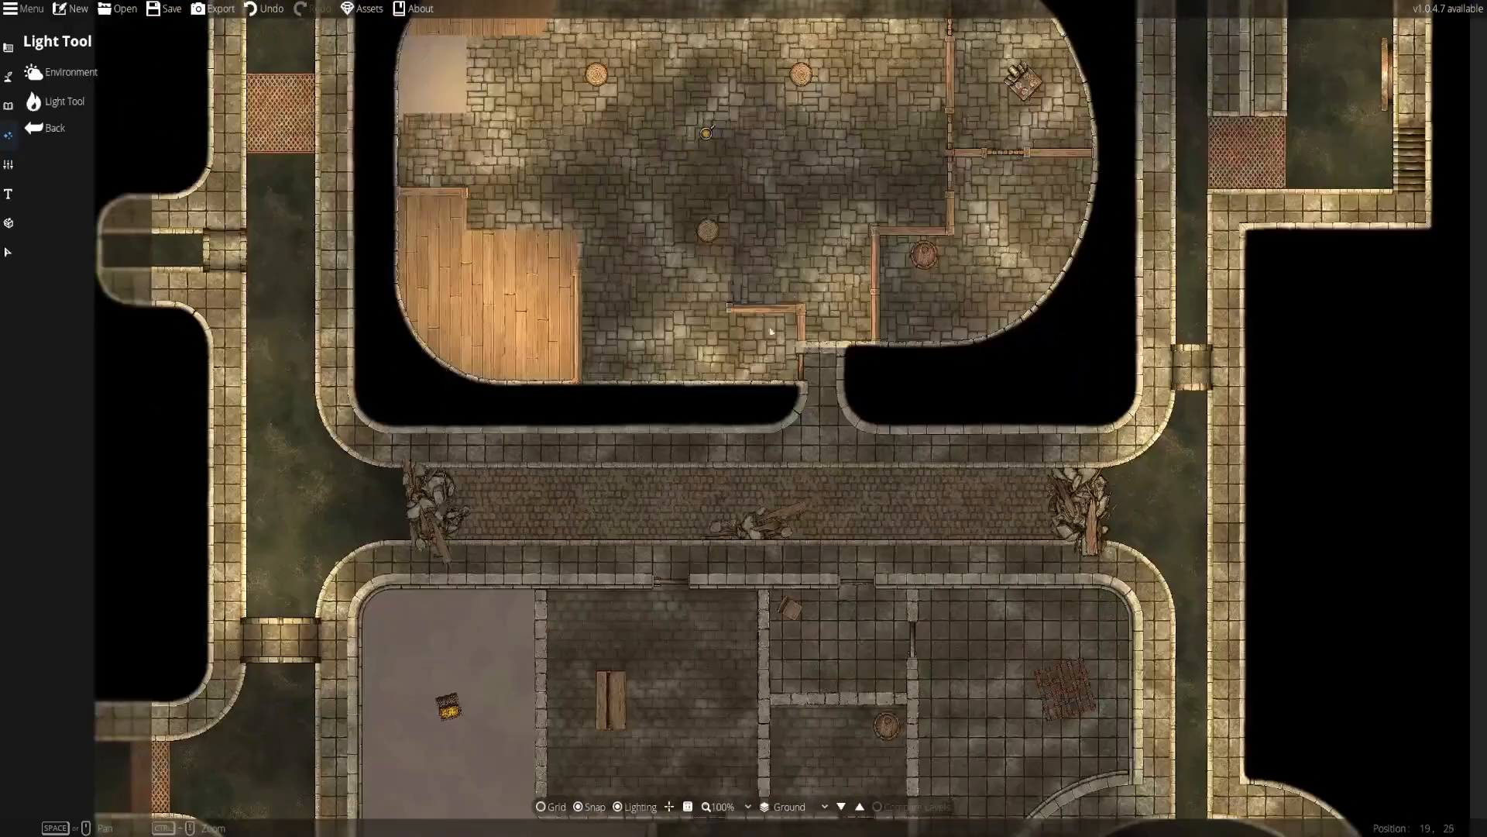
drag(625, 502, 671, 383)
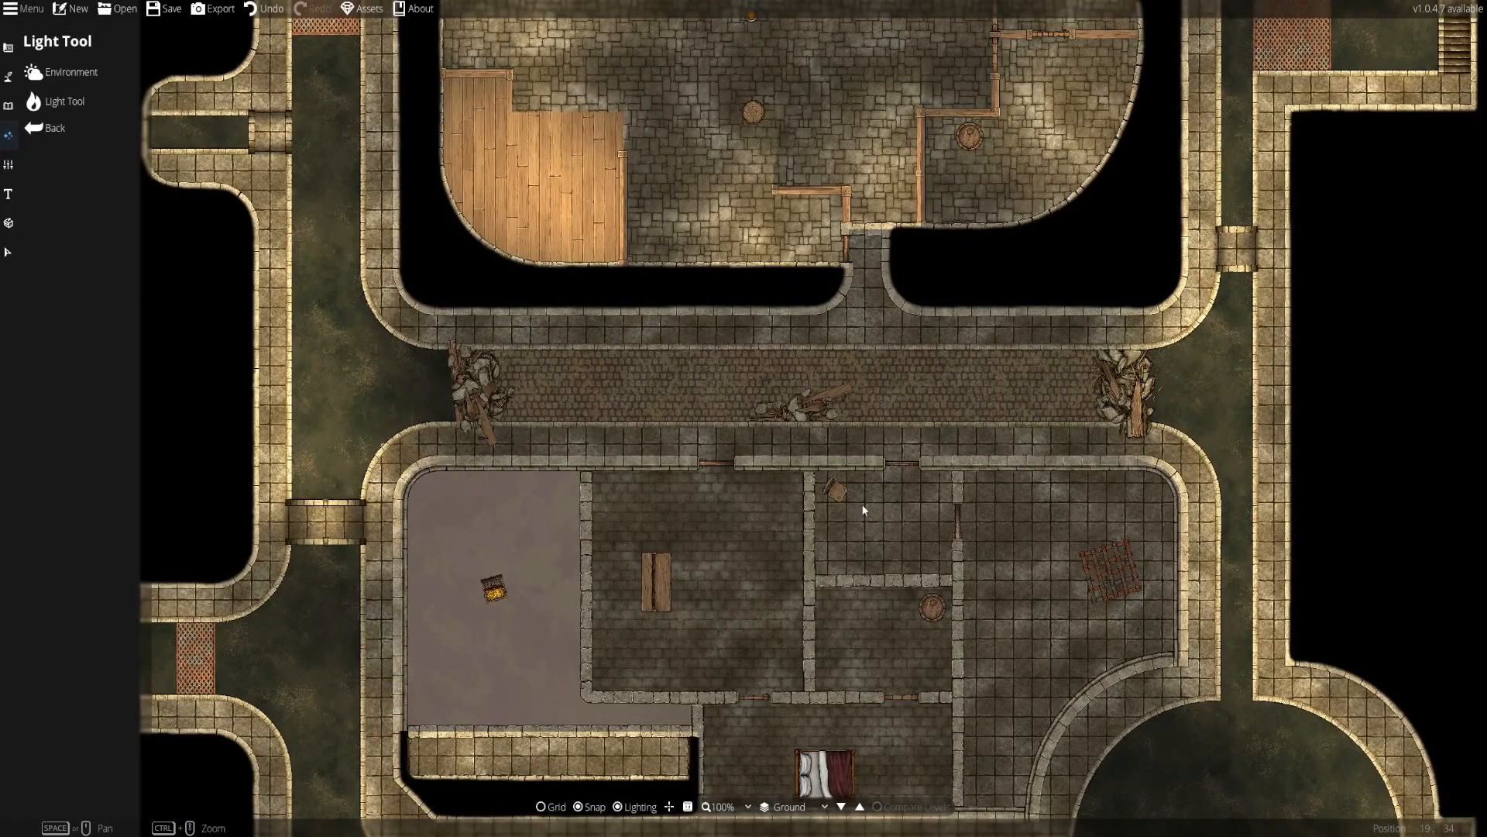
drag(837, 714, 860, 428)
drag(780, 587, 820, 436)
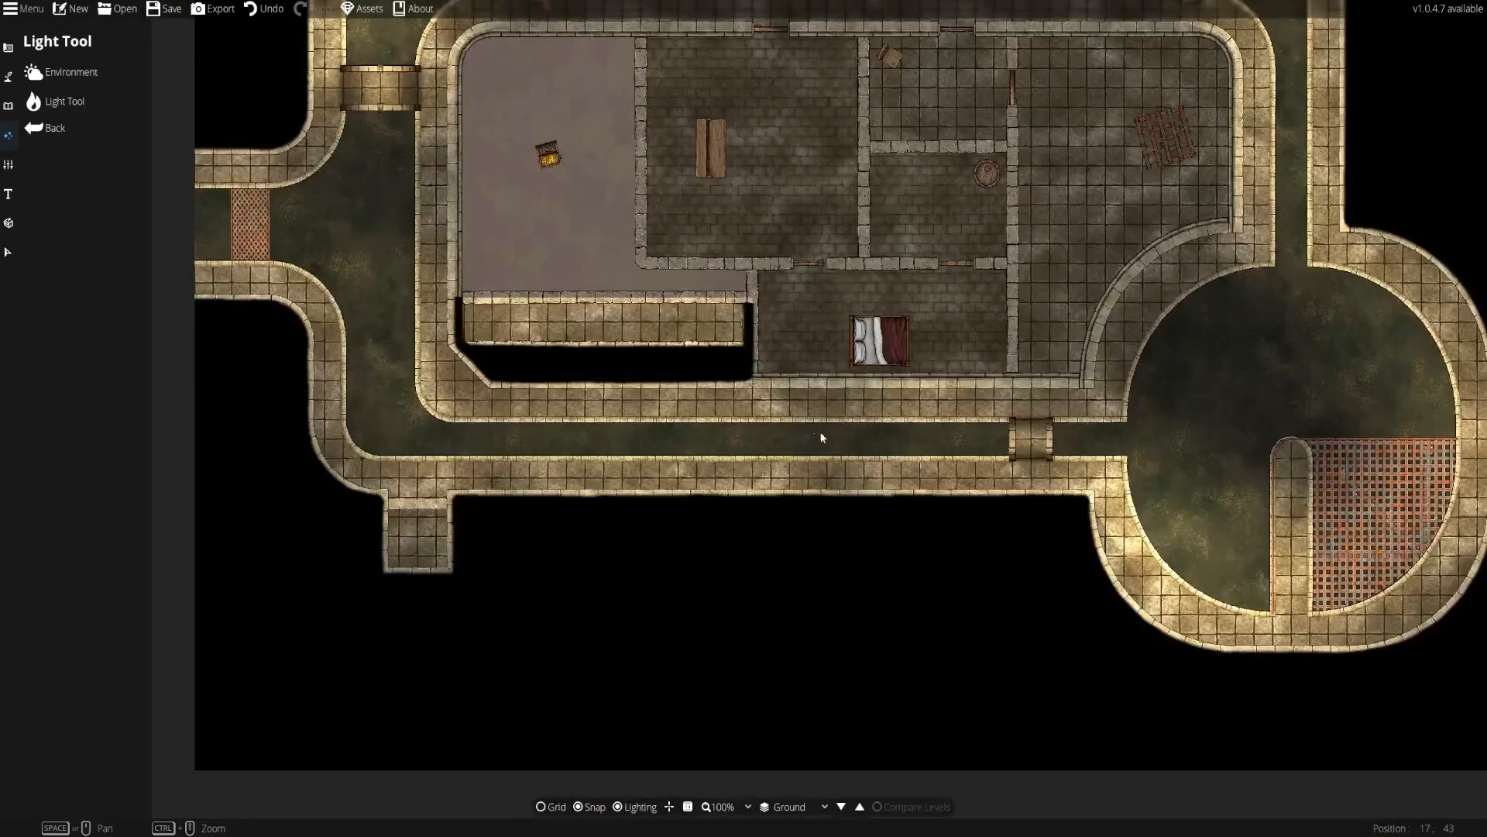
drag(1069, 463, 790, 796)
drag(838, 520, 841, 599)
drag(845, 281, 835, 541)
drag(414, 91, 785, 629)
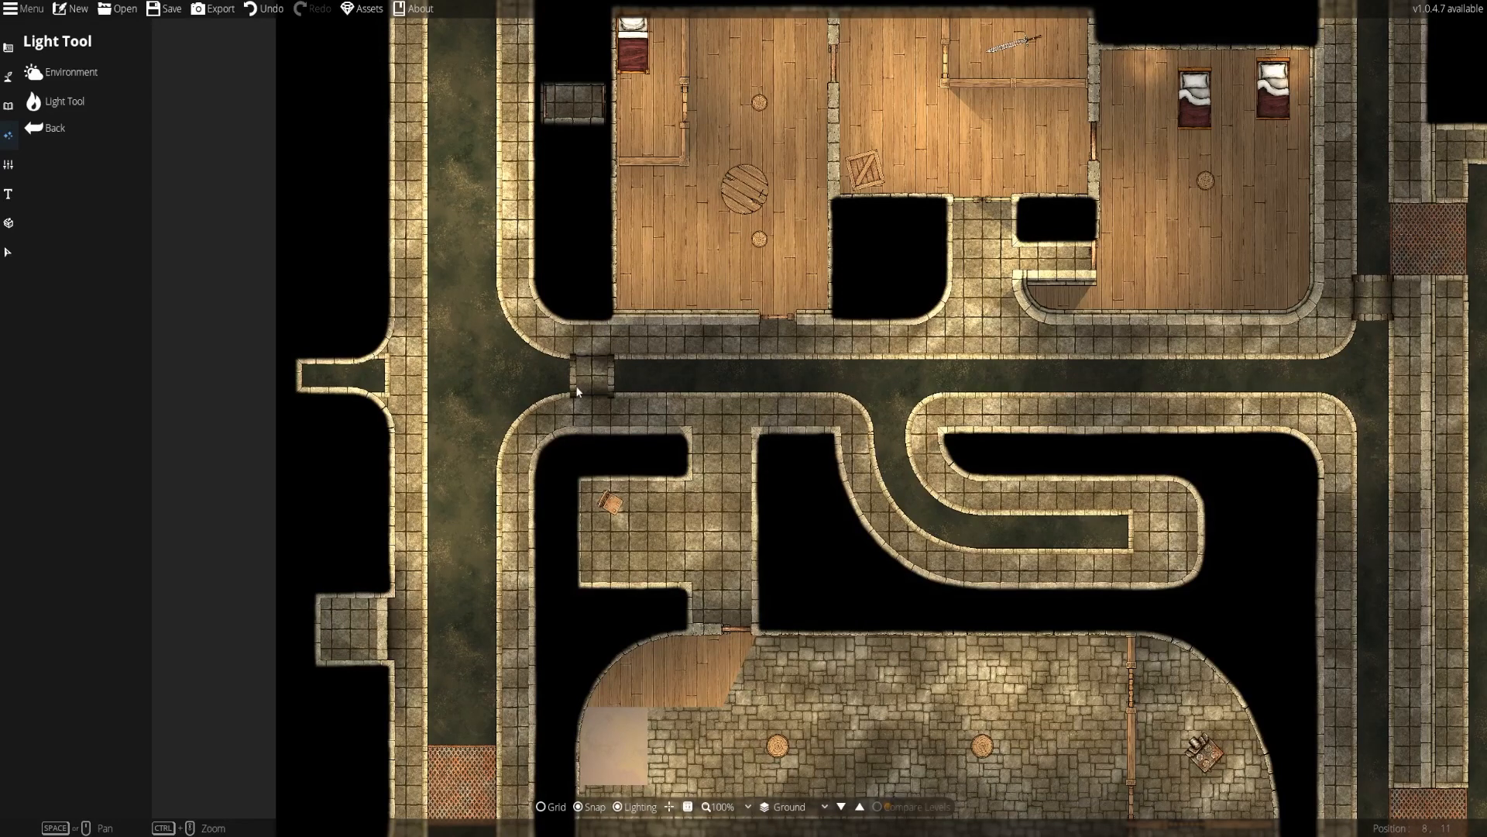
Survey the map from the northern wooden rooms and winding canal past the central hall to the collapsed passage and back
drag(477, 431, 398, 393)
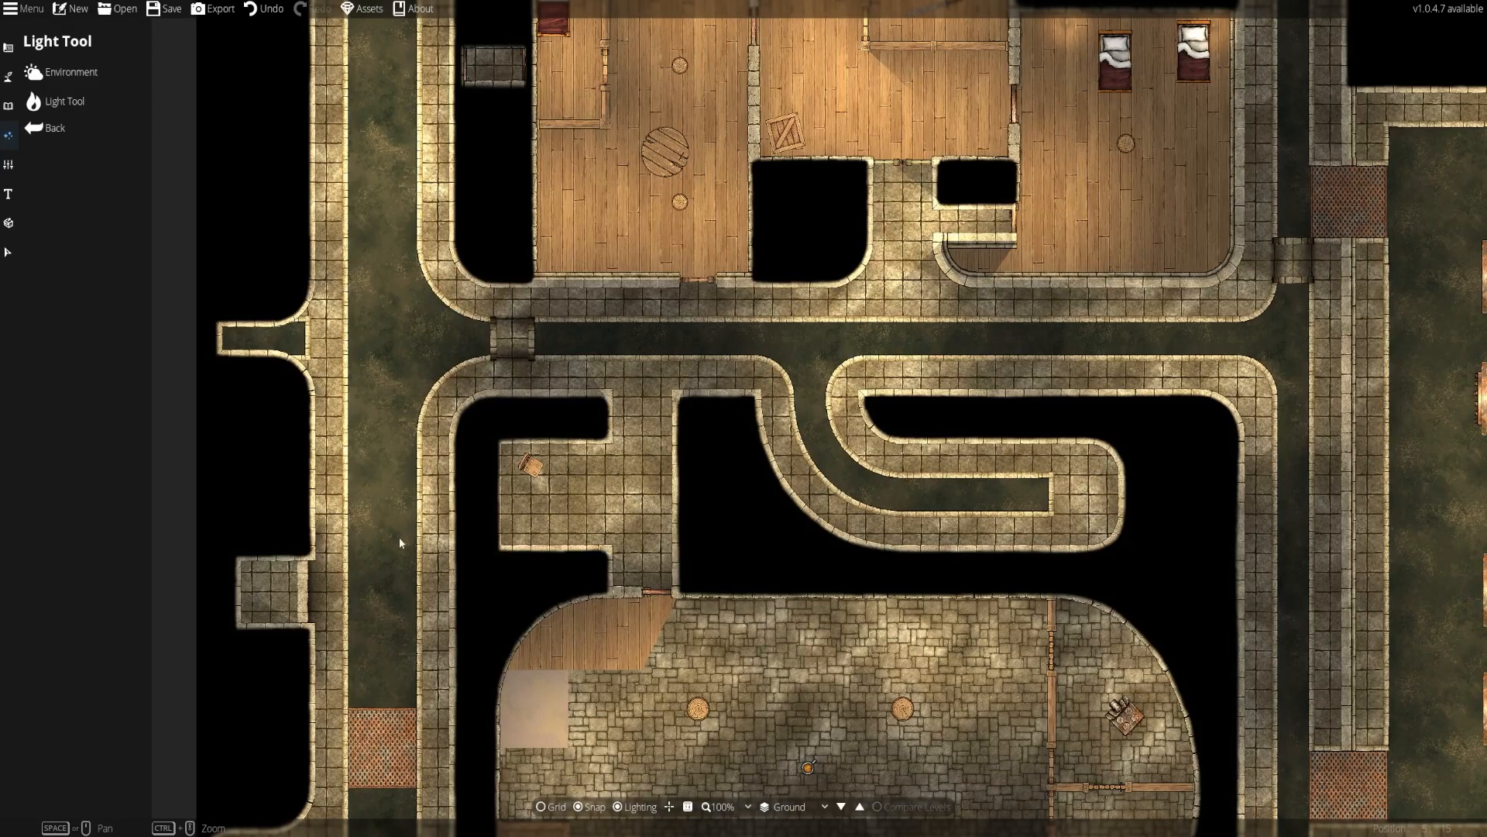
drag(437, 468, 472, 549)
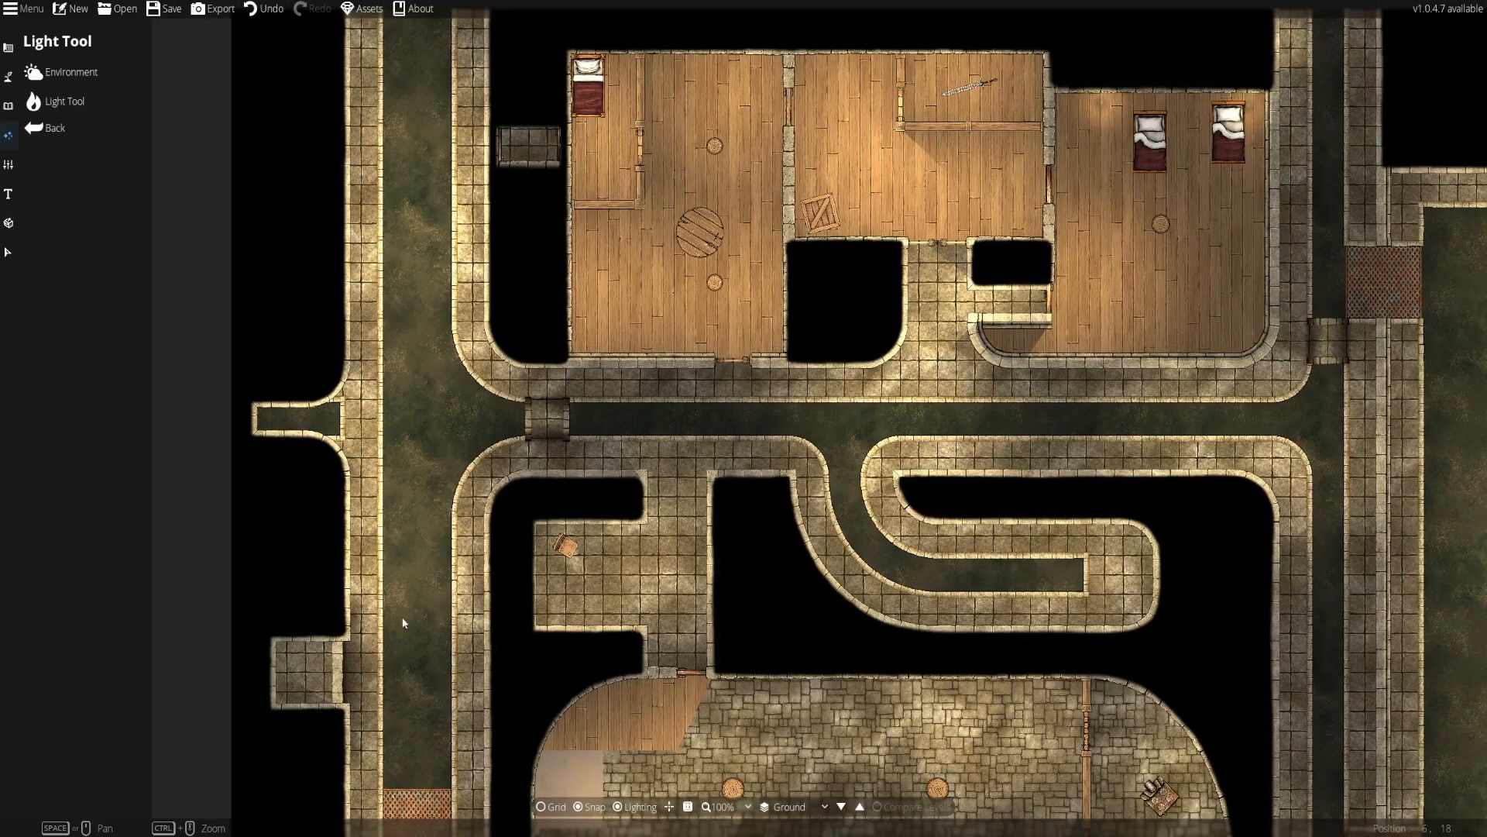
drag(863, 436, 591, 454)
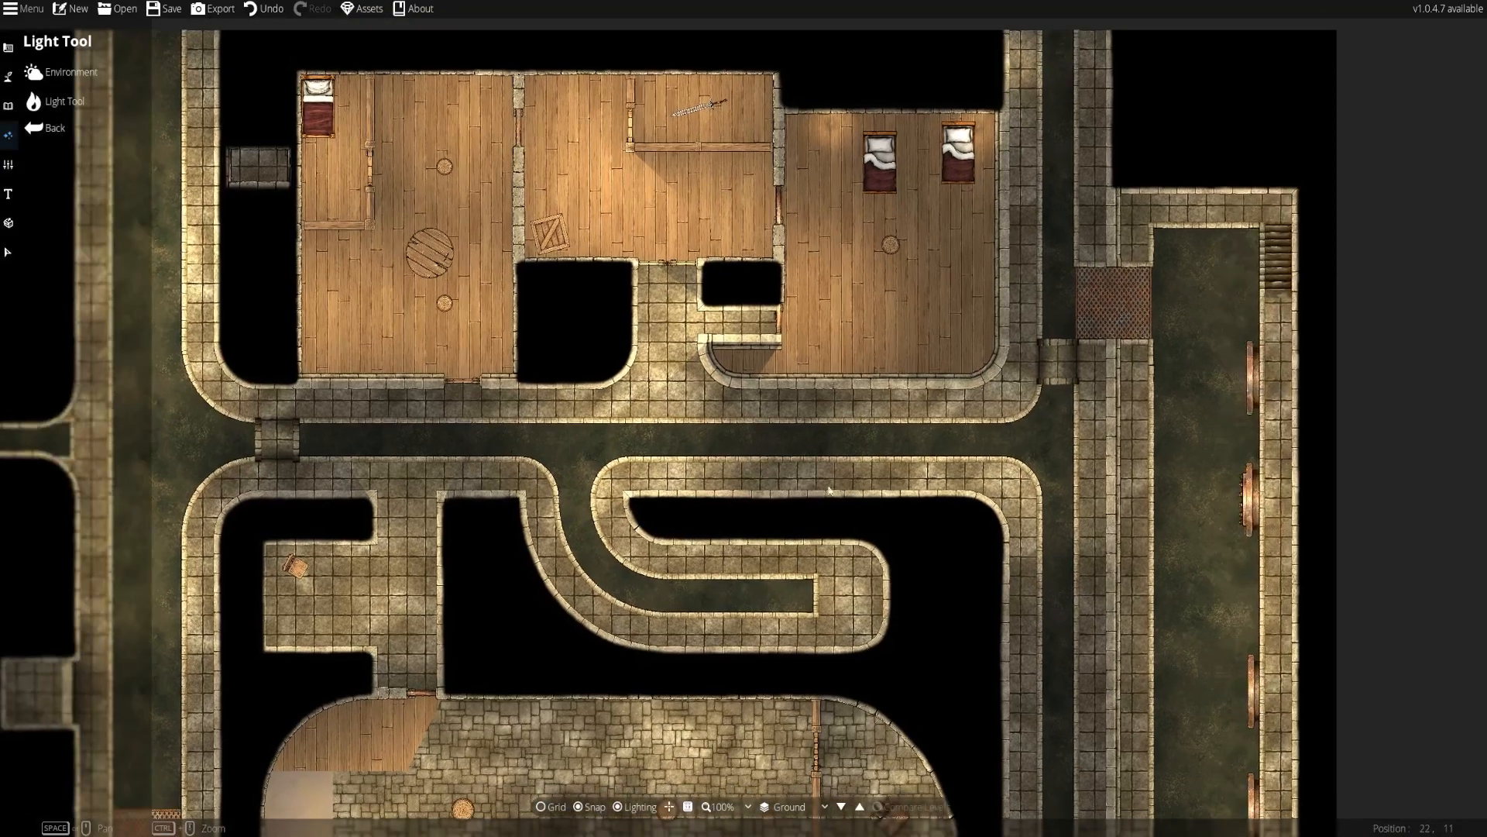
drag(813, 503, 564, 244)
drag(730, 555, 711, 226)
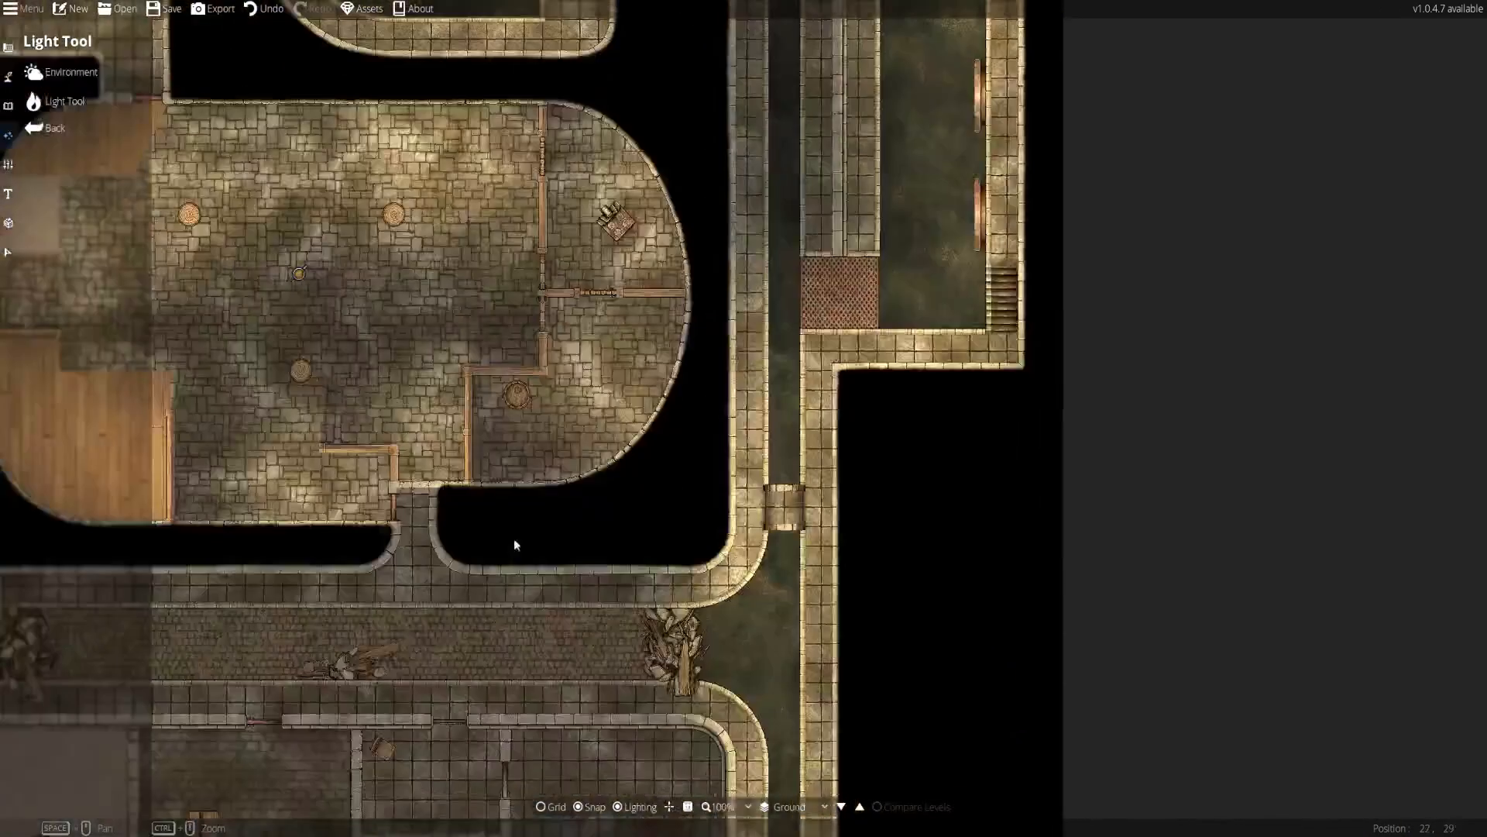
drag(515, 545, 677, 198)
drag(547, 634, 614, 315)
drag(405, 388, 697, 349)
drag(453, 336, 654, 628)
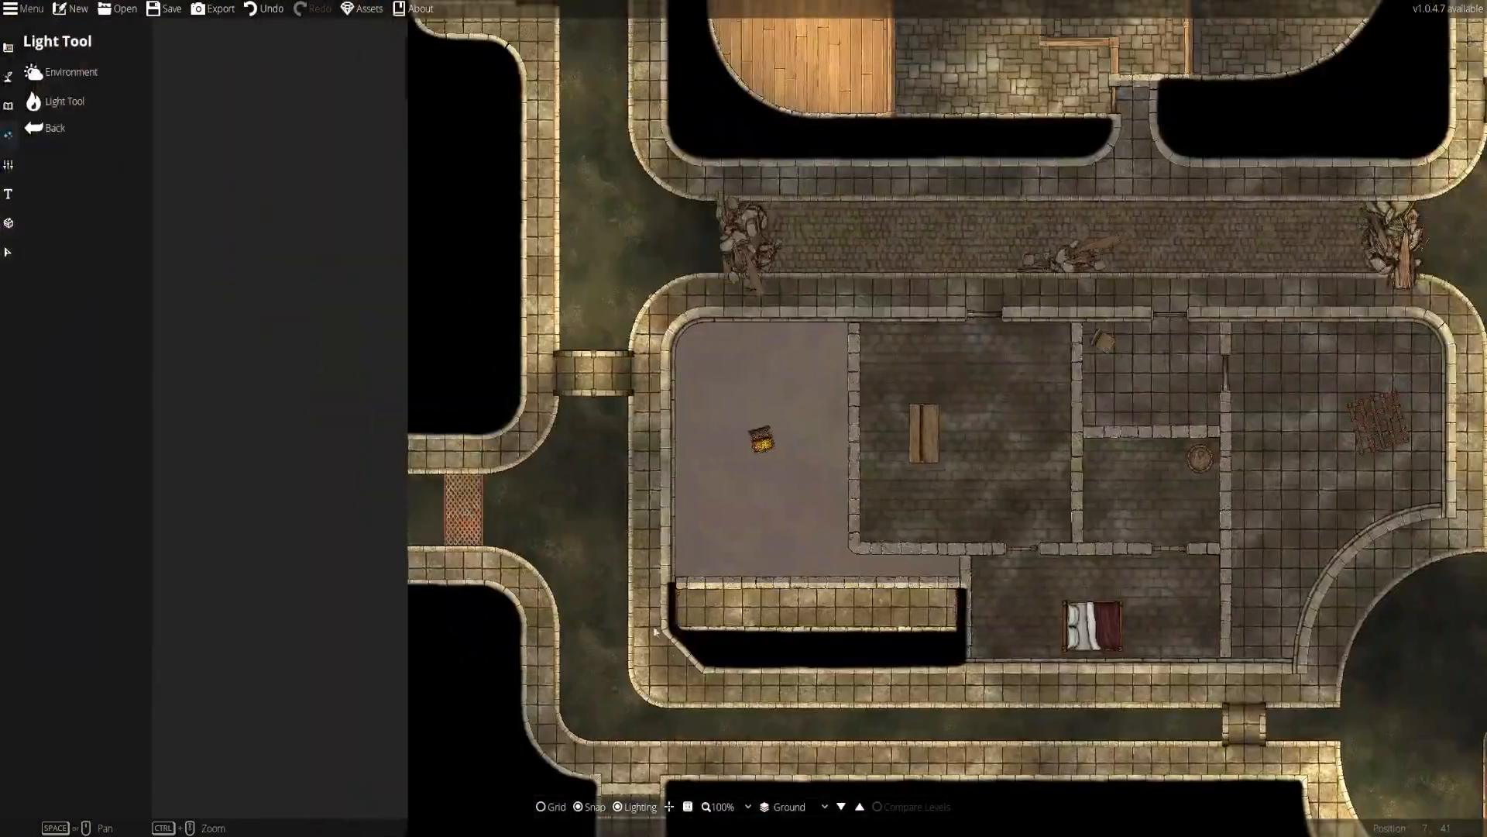
drag(480, 213, 514, 591)
drag(662, 47, 586, 532)
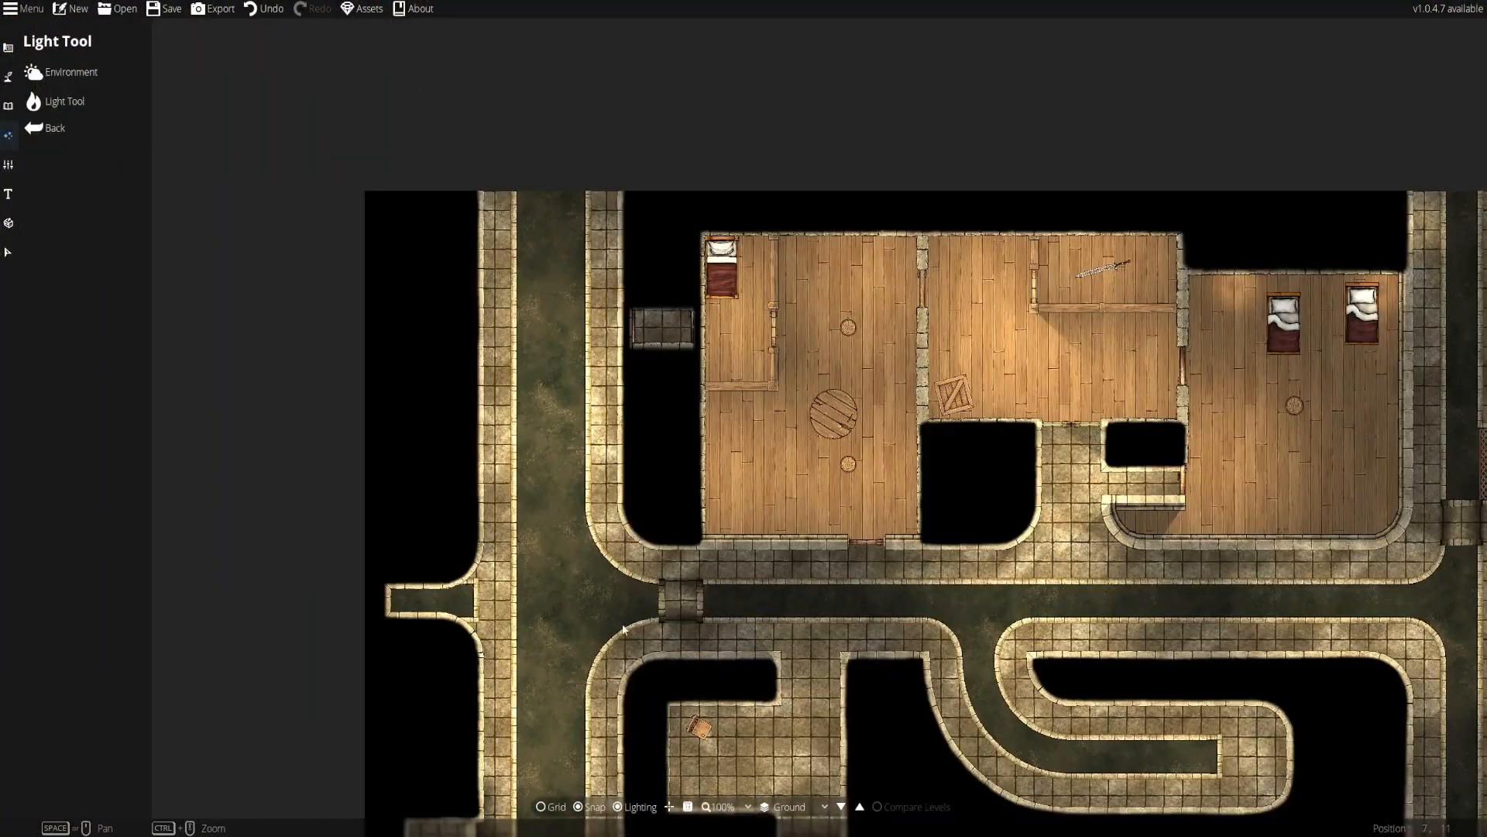
Examine the southern rooms, the round basin with its grate and the western canal junction for areas still needing detail
scroll(623, 629, down, 15)
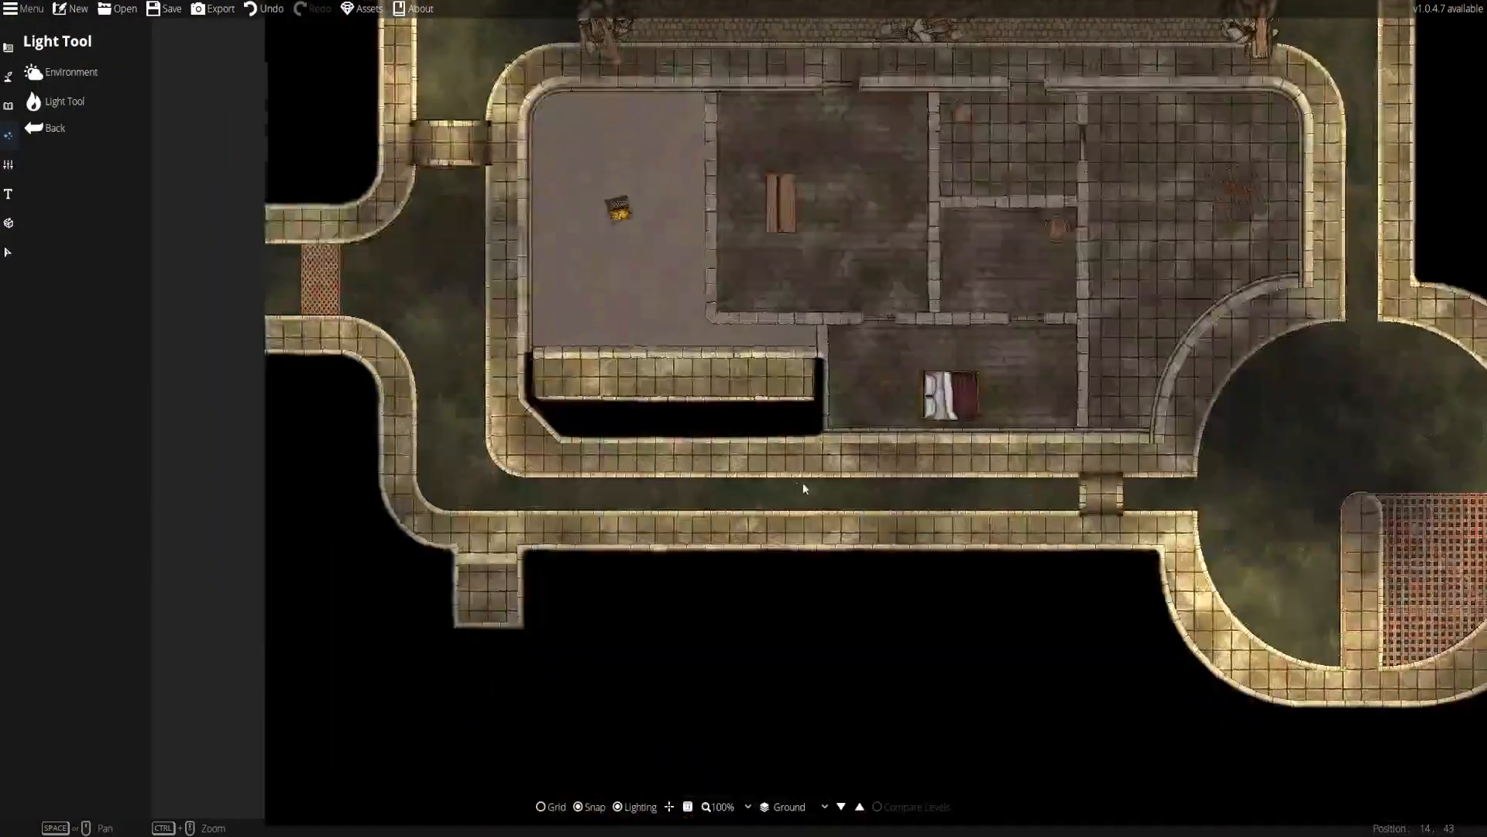
drag(1231, 377, 747, 366)
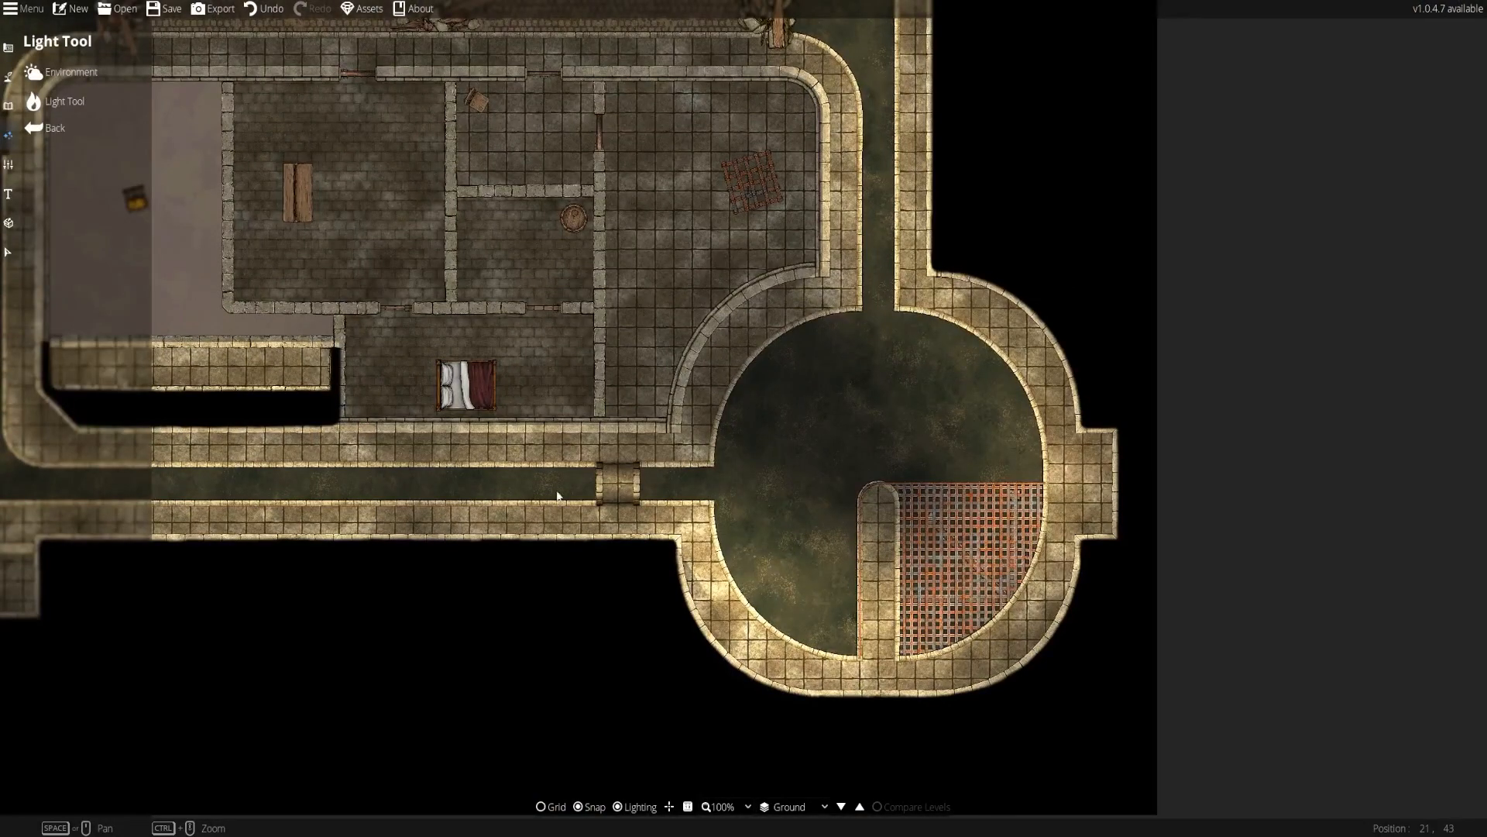
drag(558, 495, 900, 476)
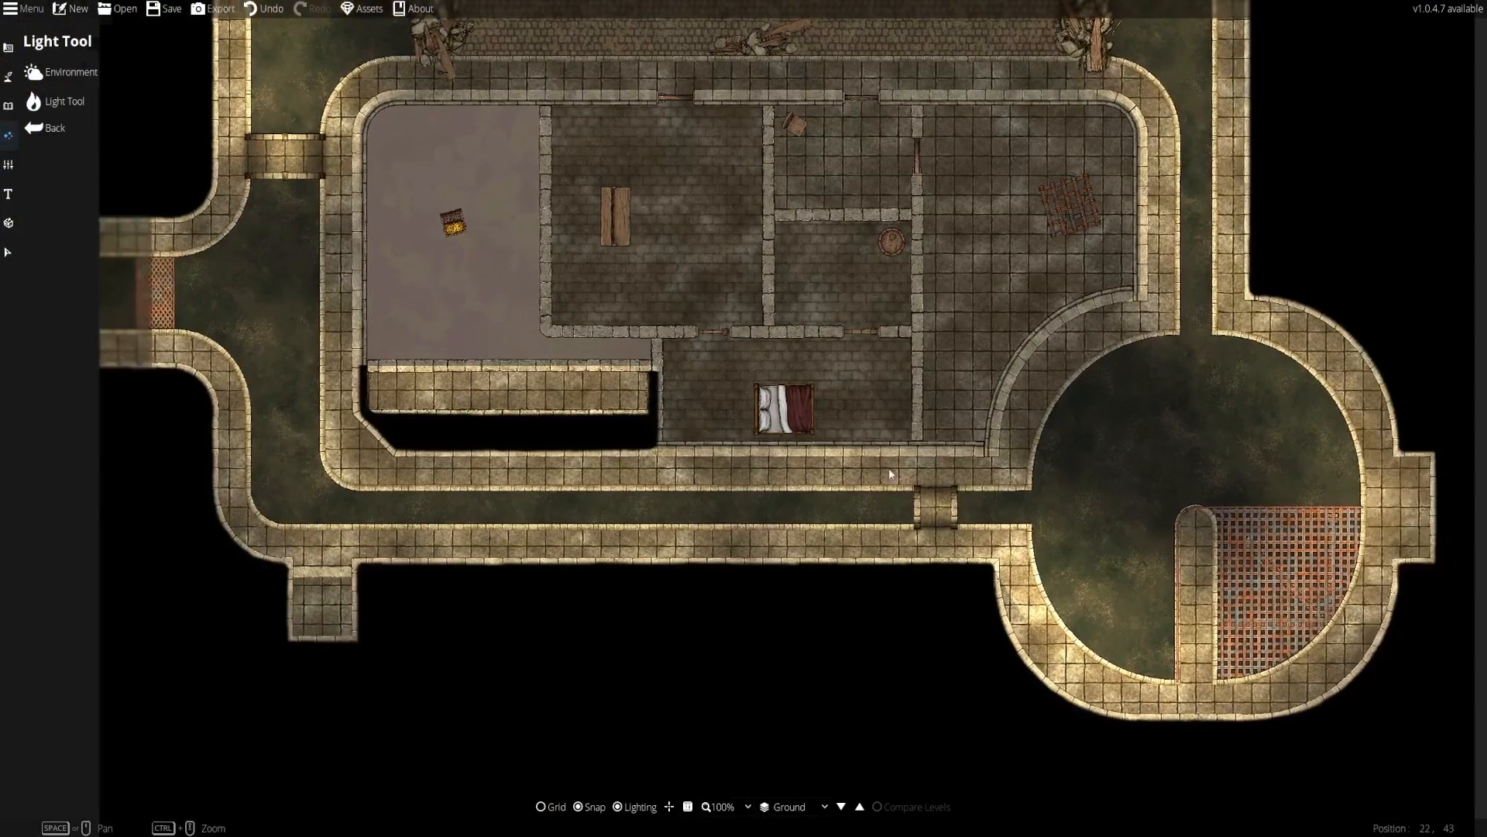
drag(912, 273, 716, 666)
drag(702, 559, 883, 478)
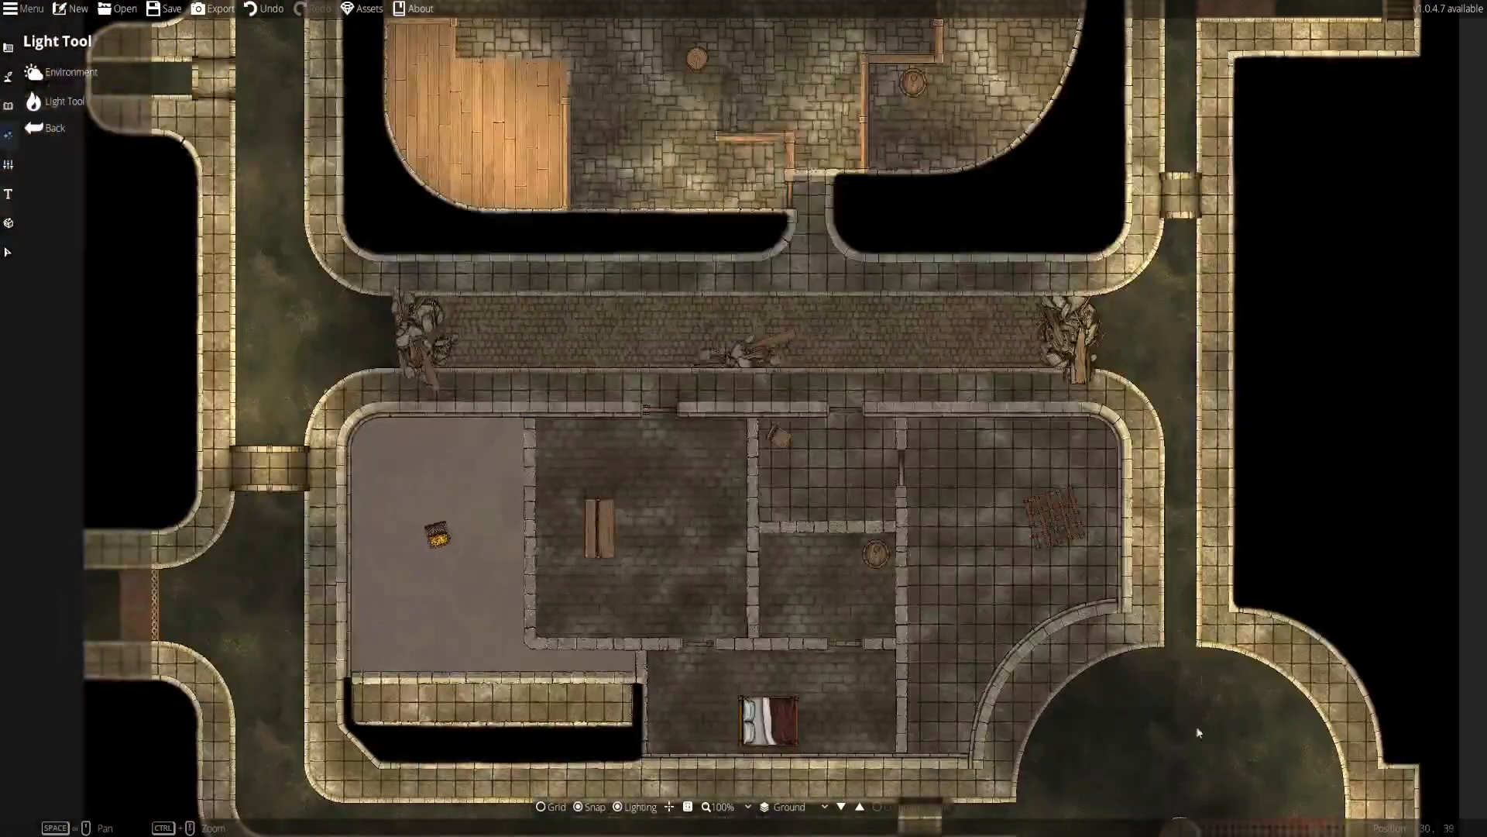
drag(448, 304, 935, 466)
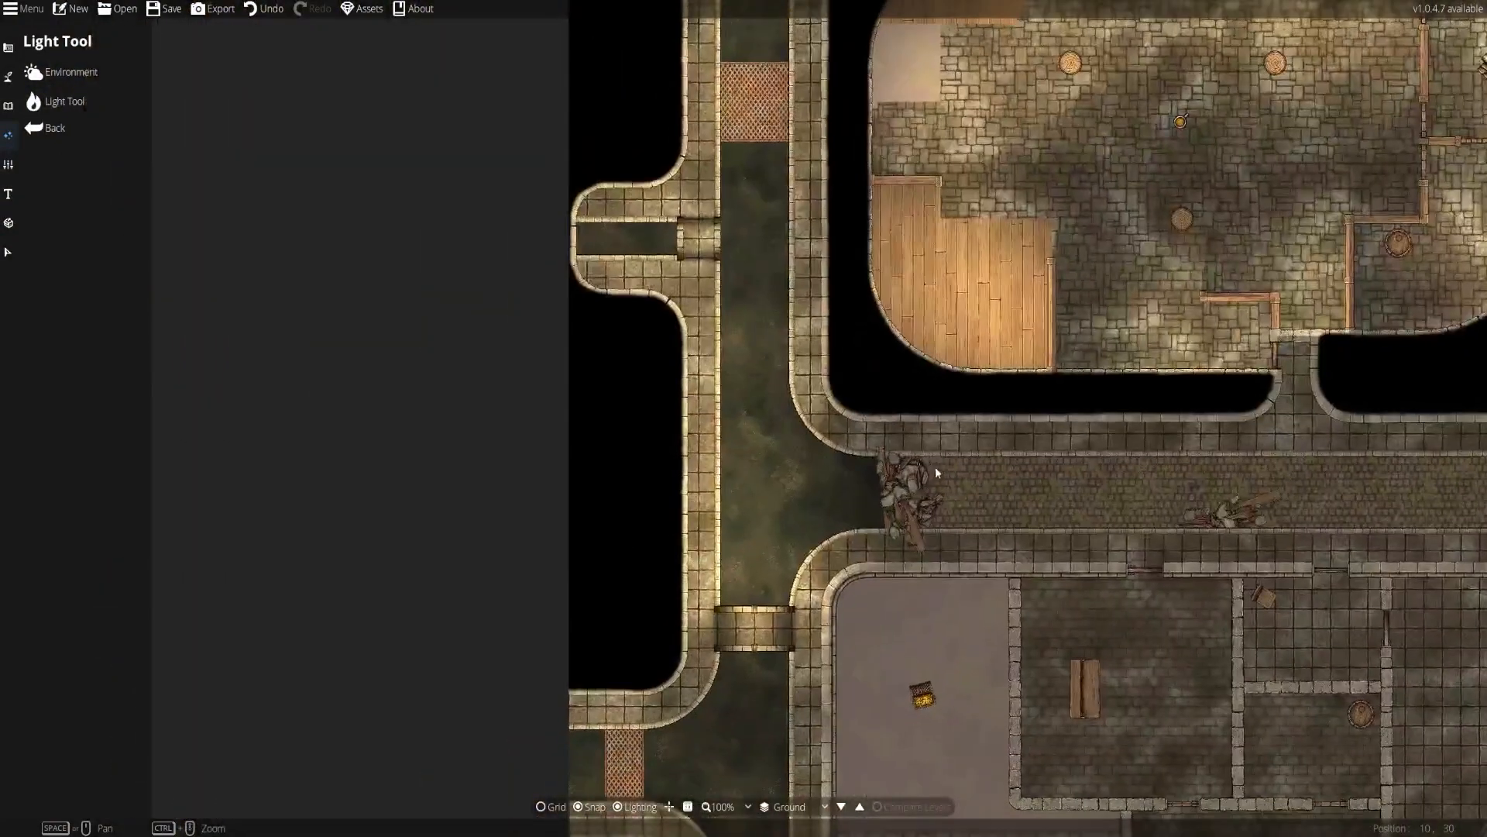
drag(779, 555, 691, 343)
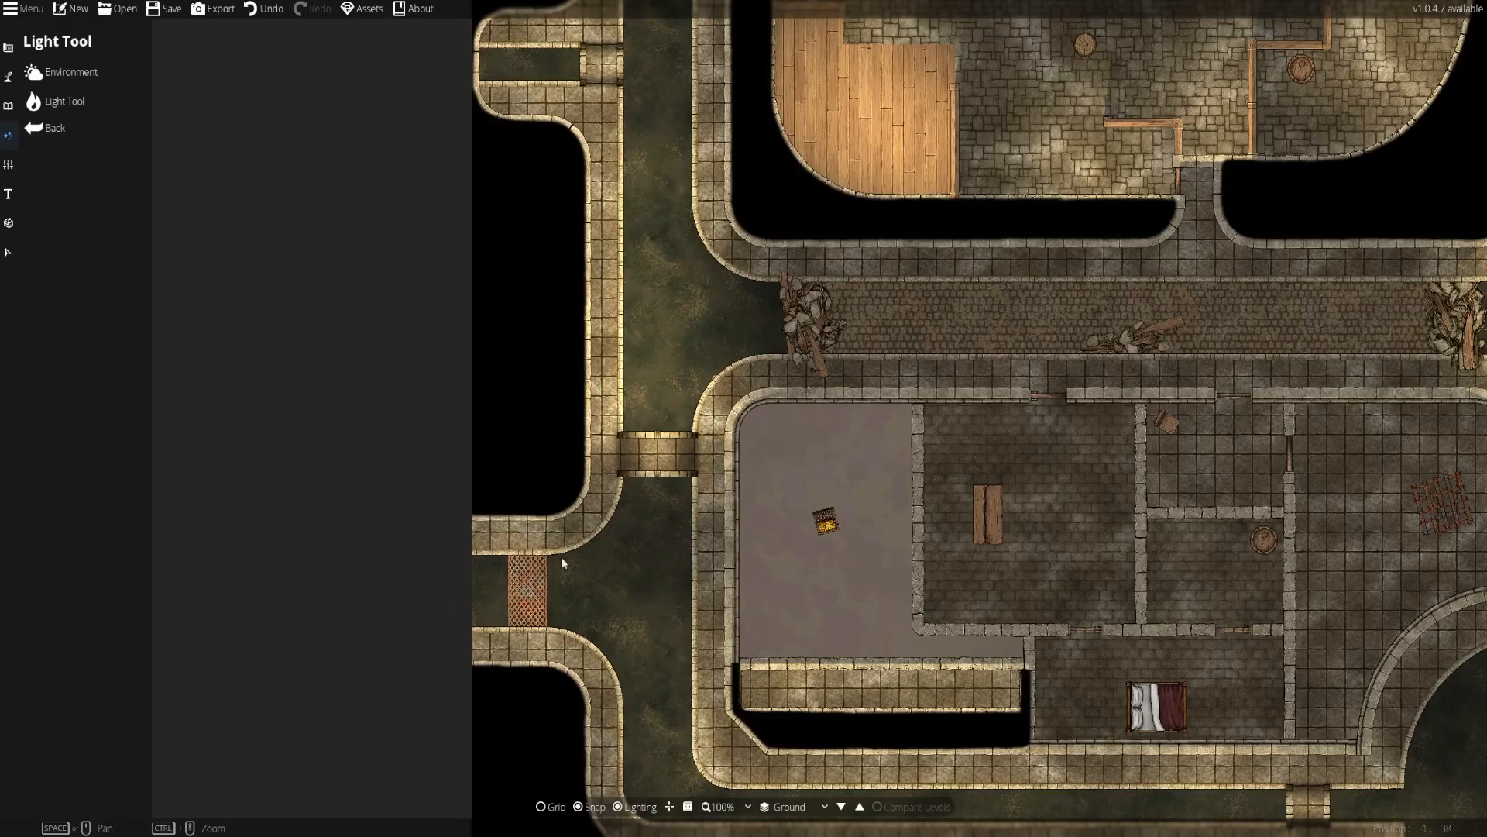
drag(619, 232, 593, 692)
drag(619, 424, 562, 818)
drag(1160, 320, 651, 387)
drag(727, 554, 756, 321)
drag(700, 798, 663, 440)
drag(542, 561, 615, 592)
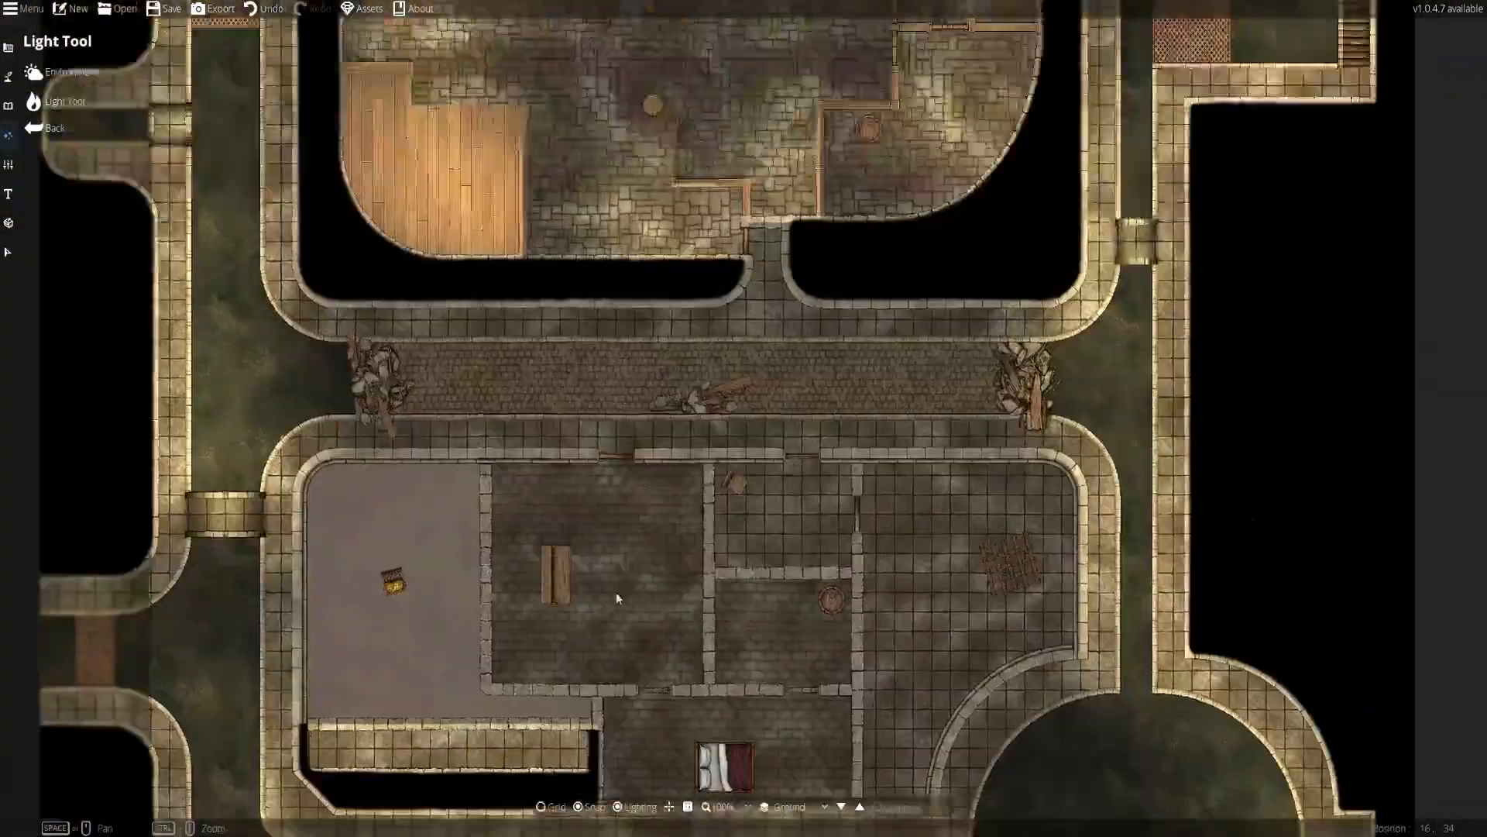
Compare the floors and lighting of the central hall, the collapsed passage and the southern stone rooms
drag(721, 349, 676, 663)
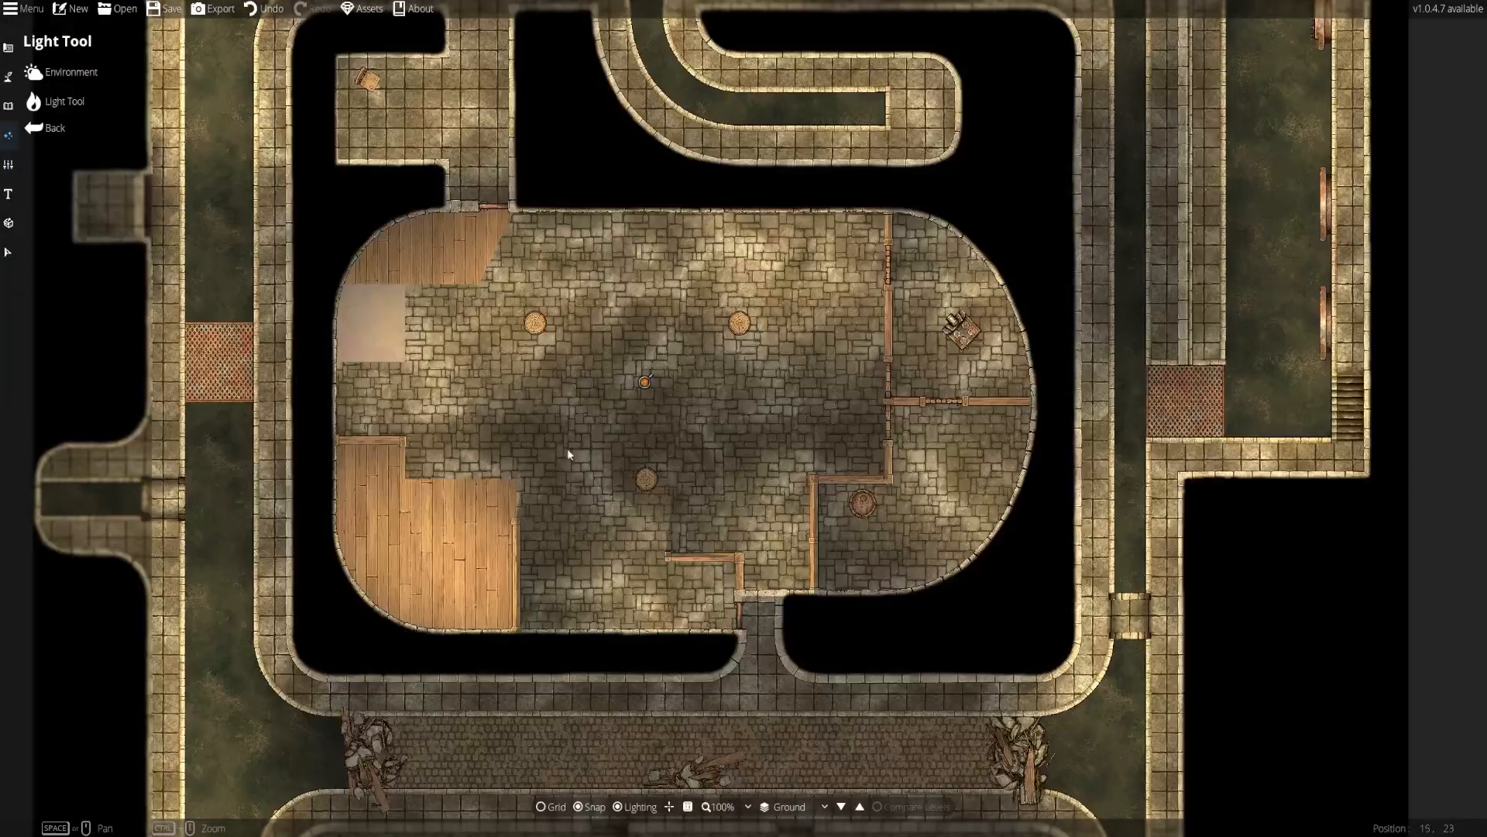
drag(567, 448, 627, 689)
drag(726, 467, 733, 294)
drag(736, 549, 624, 420)
drag(586, 567, 673, 381)
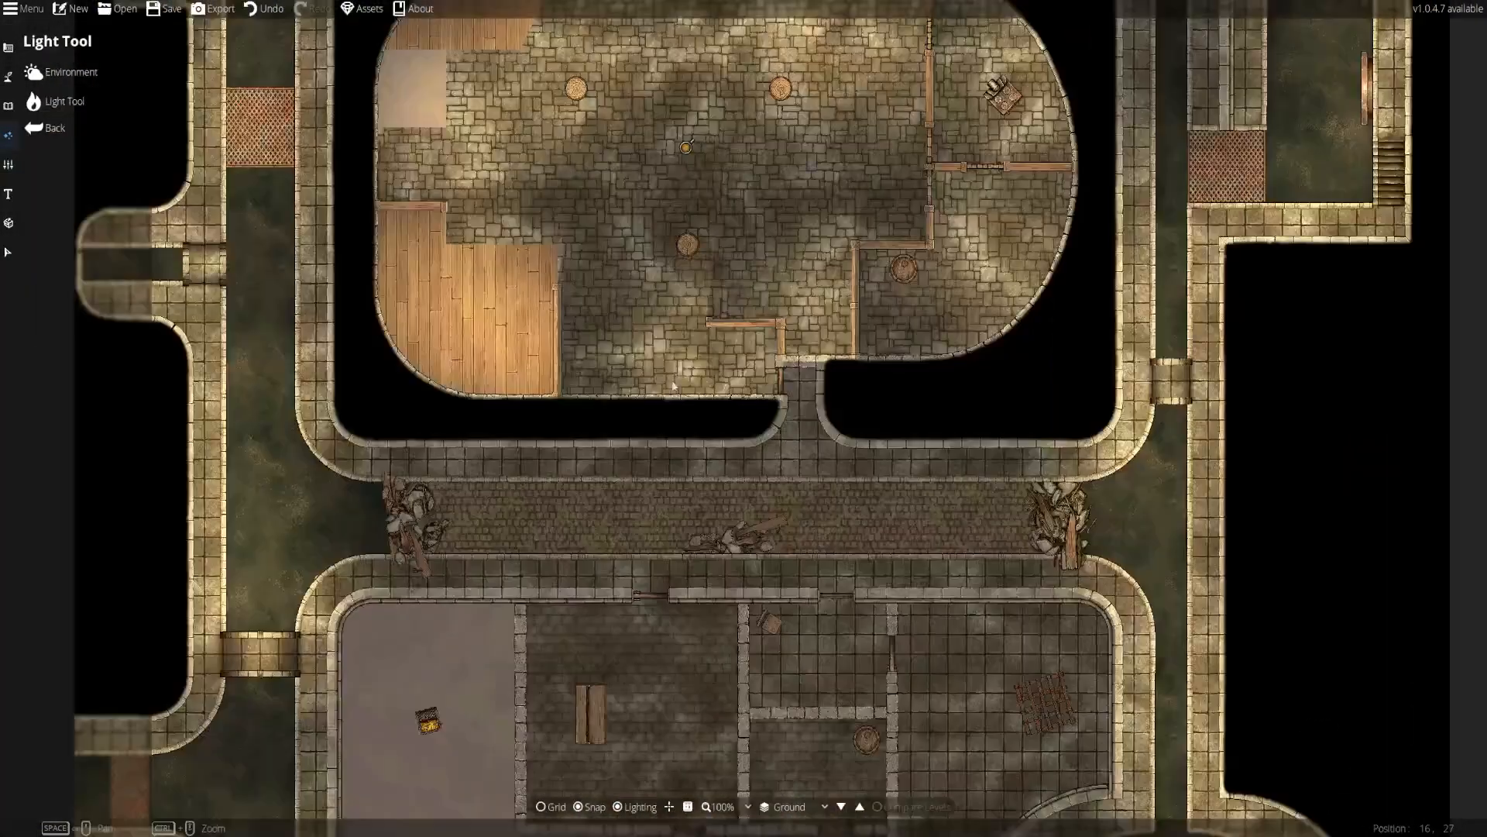
drag(654, 624, 692, 489)
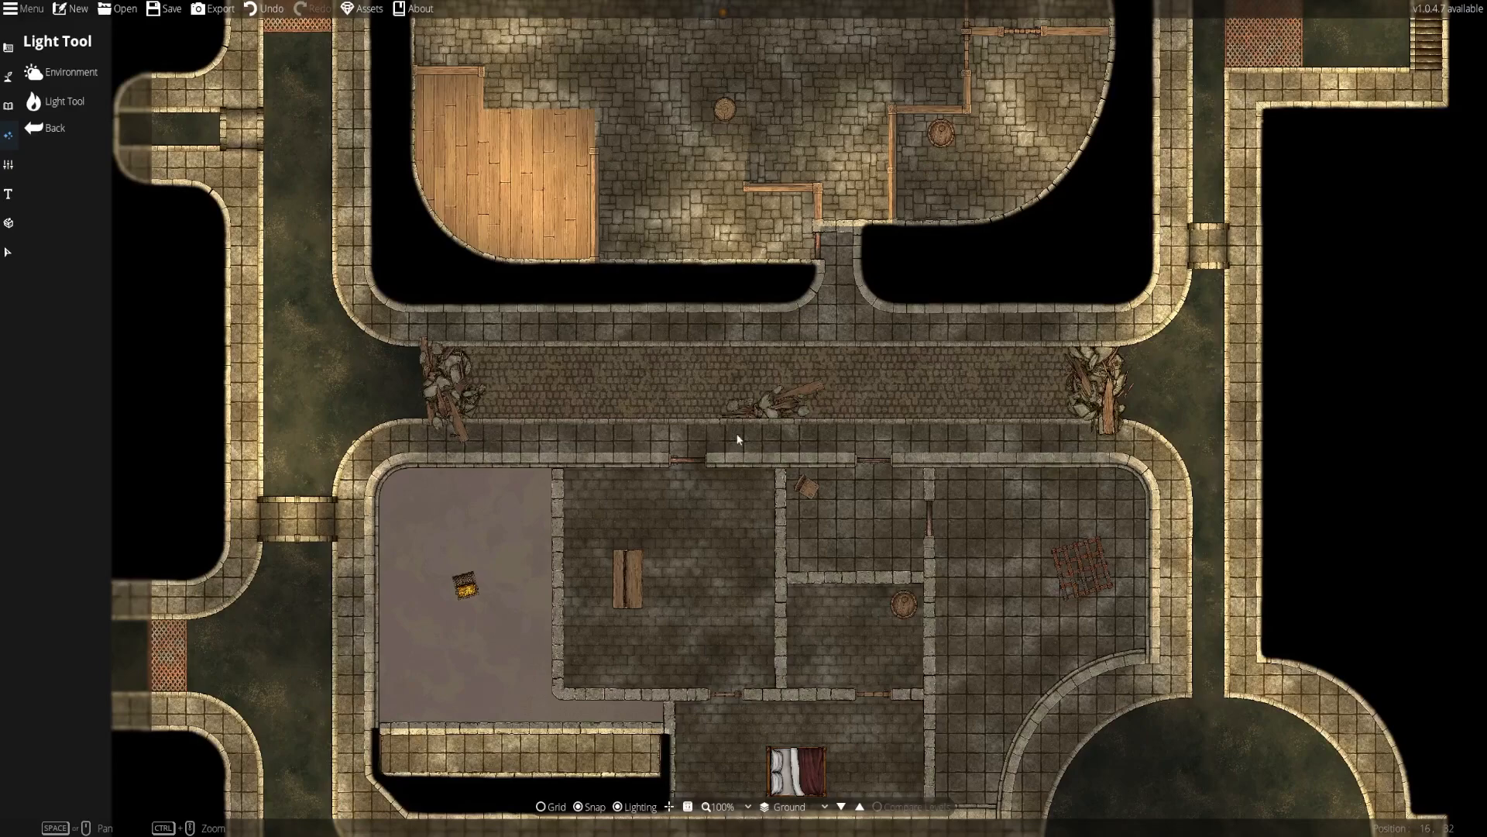
drag(894, 564, 810, 377)
drag(702, 399, 691, 651)
drag(711, 499, 717, 423)
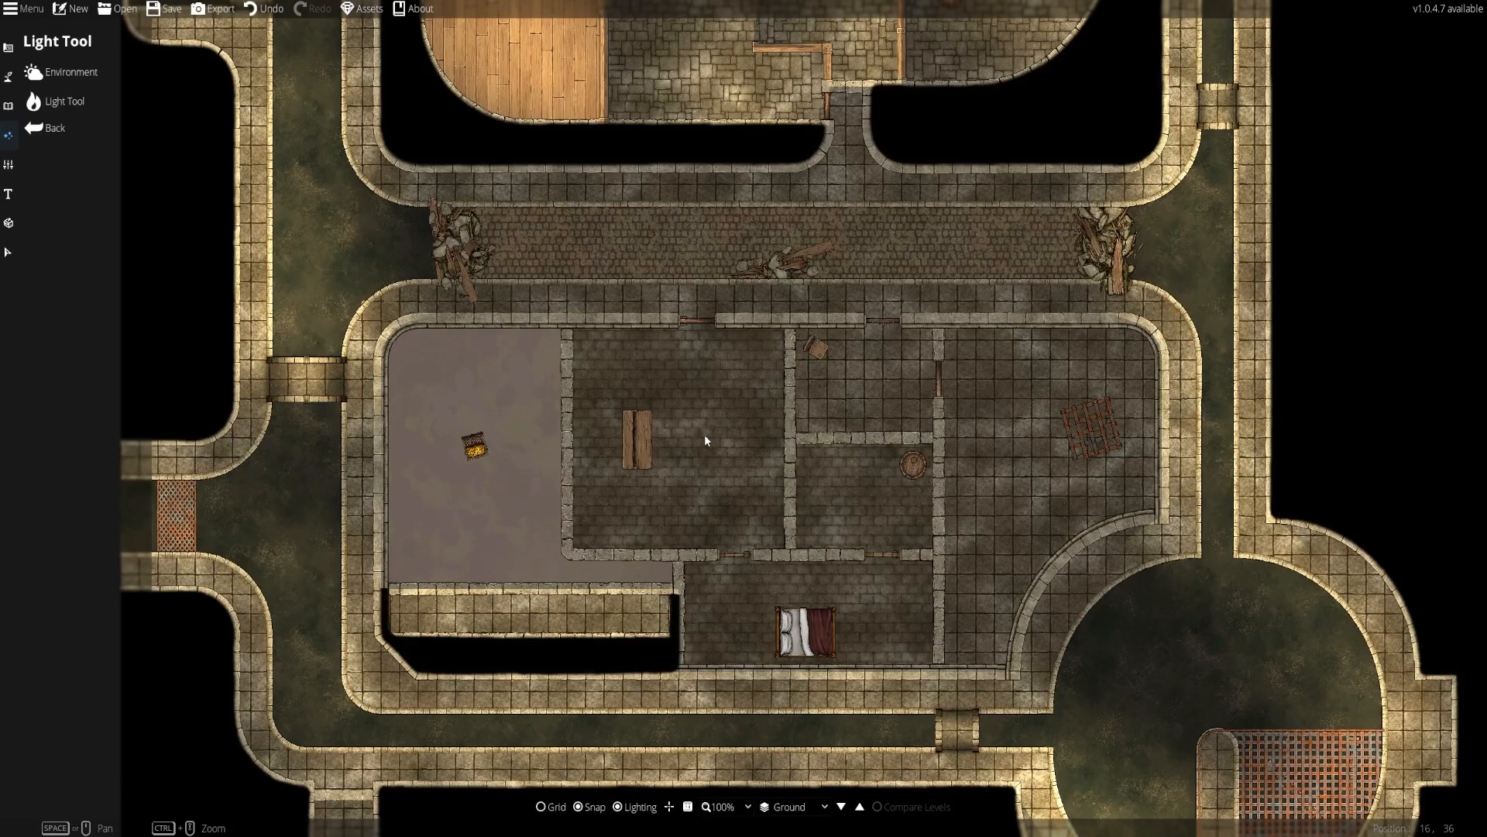
drag(1241, 606, 976, 705)
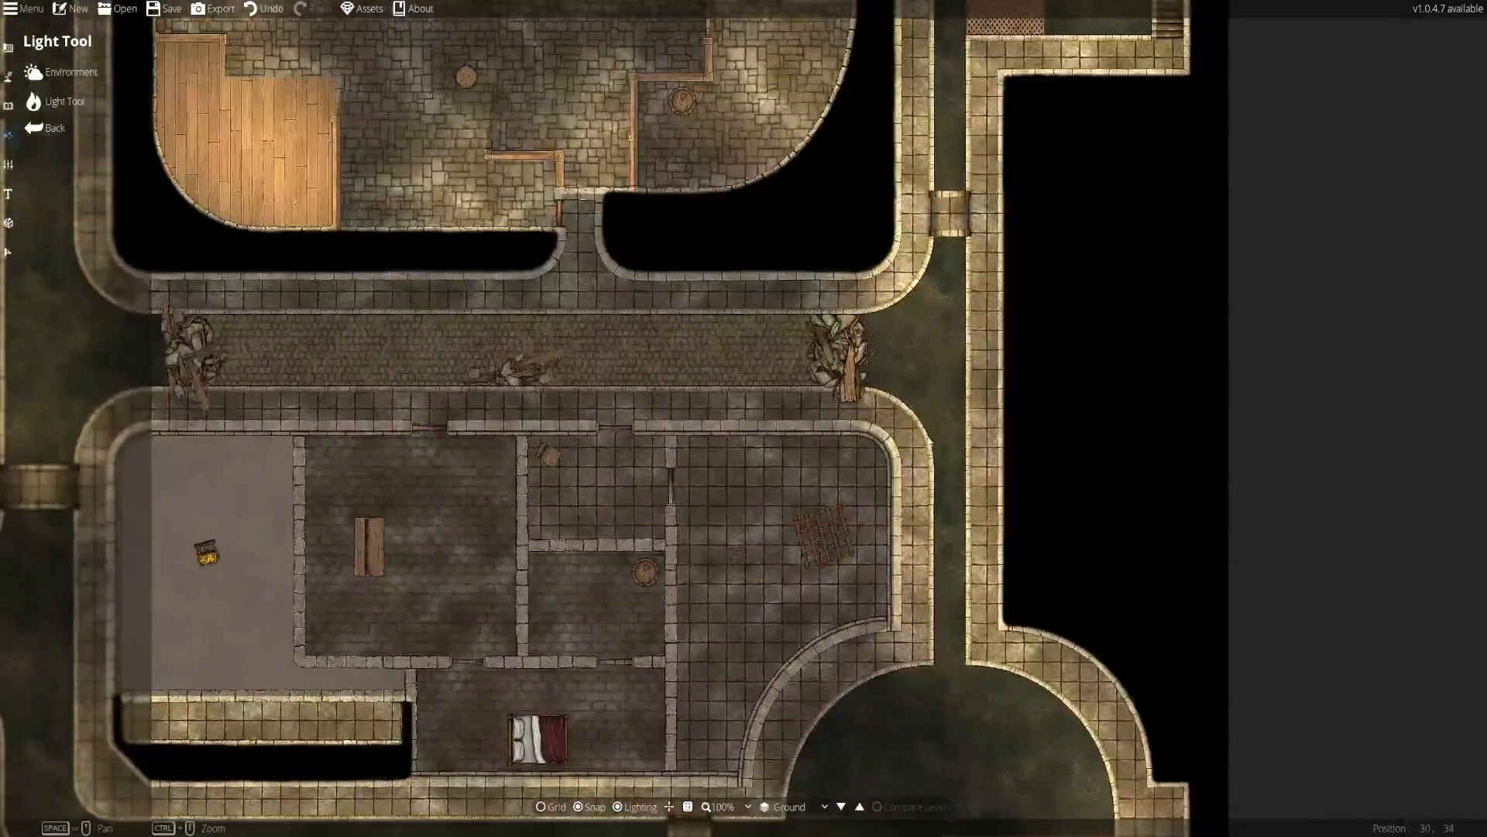
Review the canals and walkways around the central hall, from the winding channel down to the rubble-filled passage
drag(820, 355, 828, 652)
drag(450, 181, 551, 594)
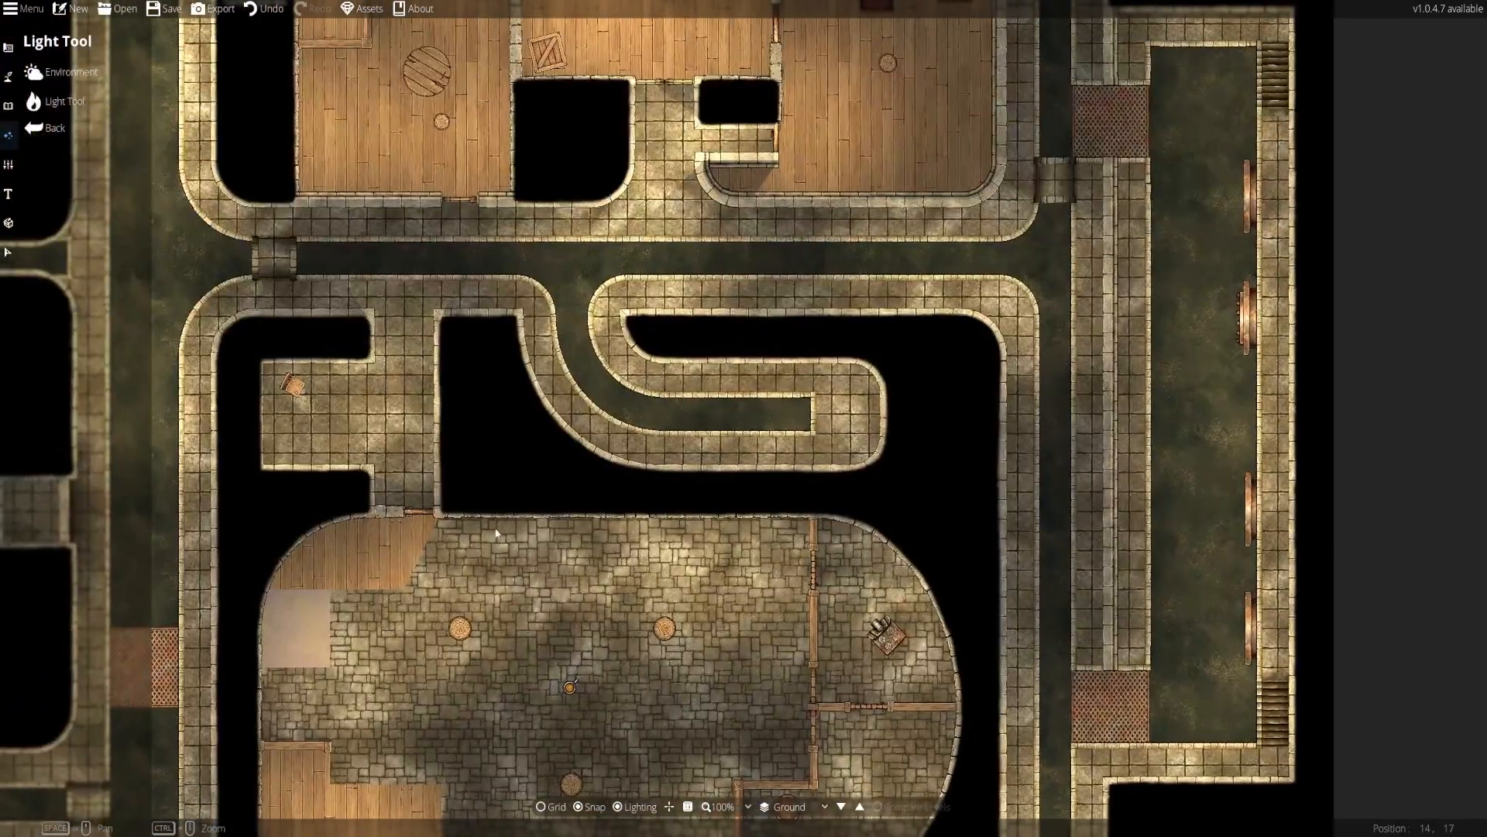
drag(644, 607, 767, 596)
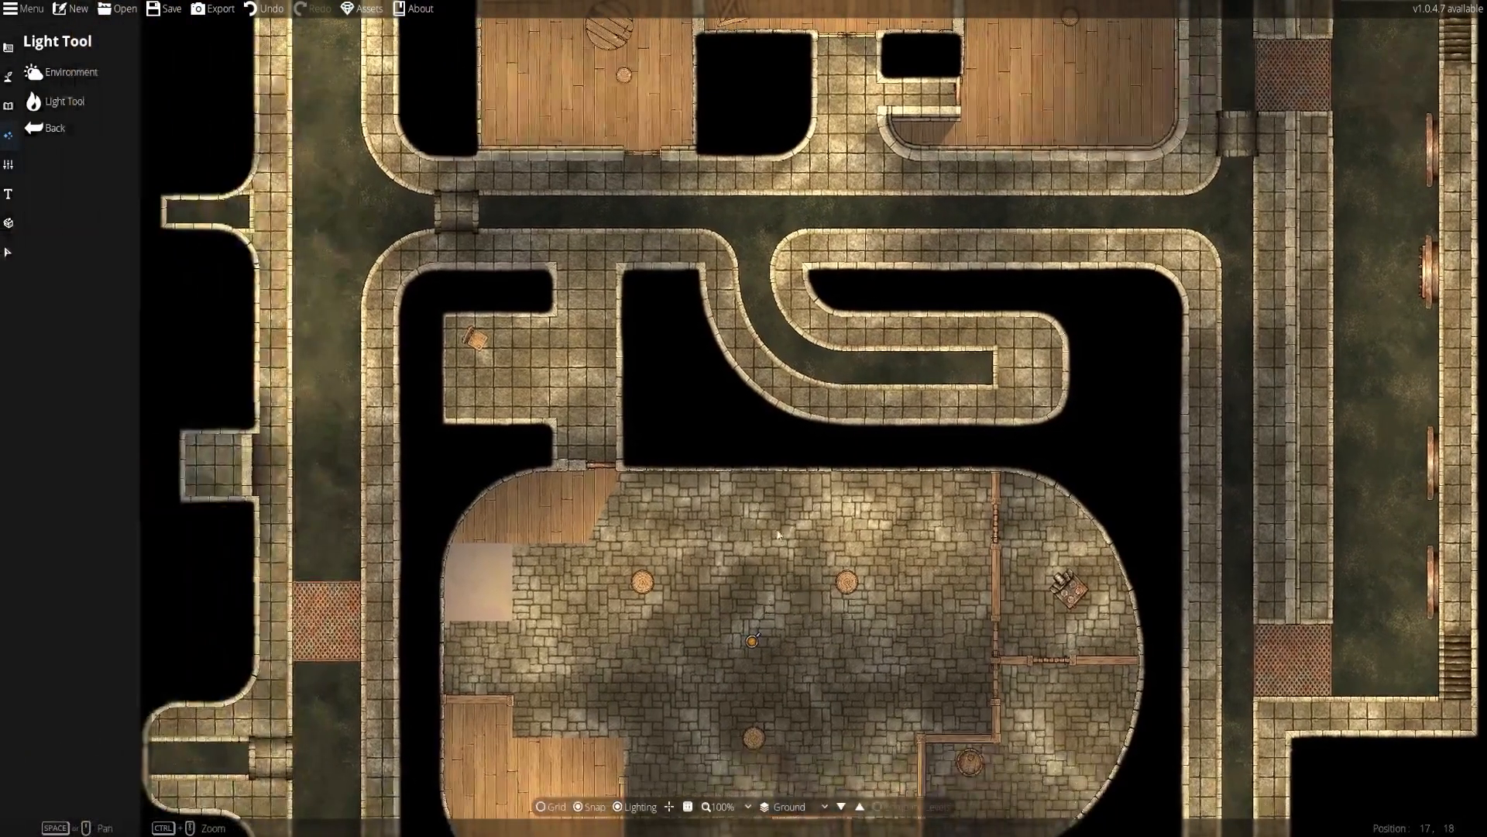
drag(920, 444, 838, 628)
drag(813, 345, 714, 597)
drag(526, 719, 812, 380)
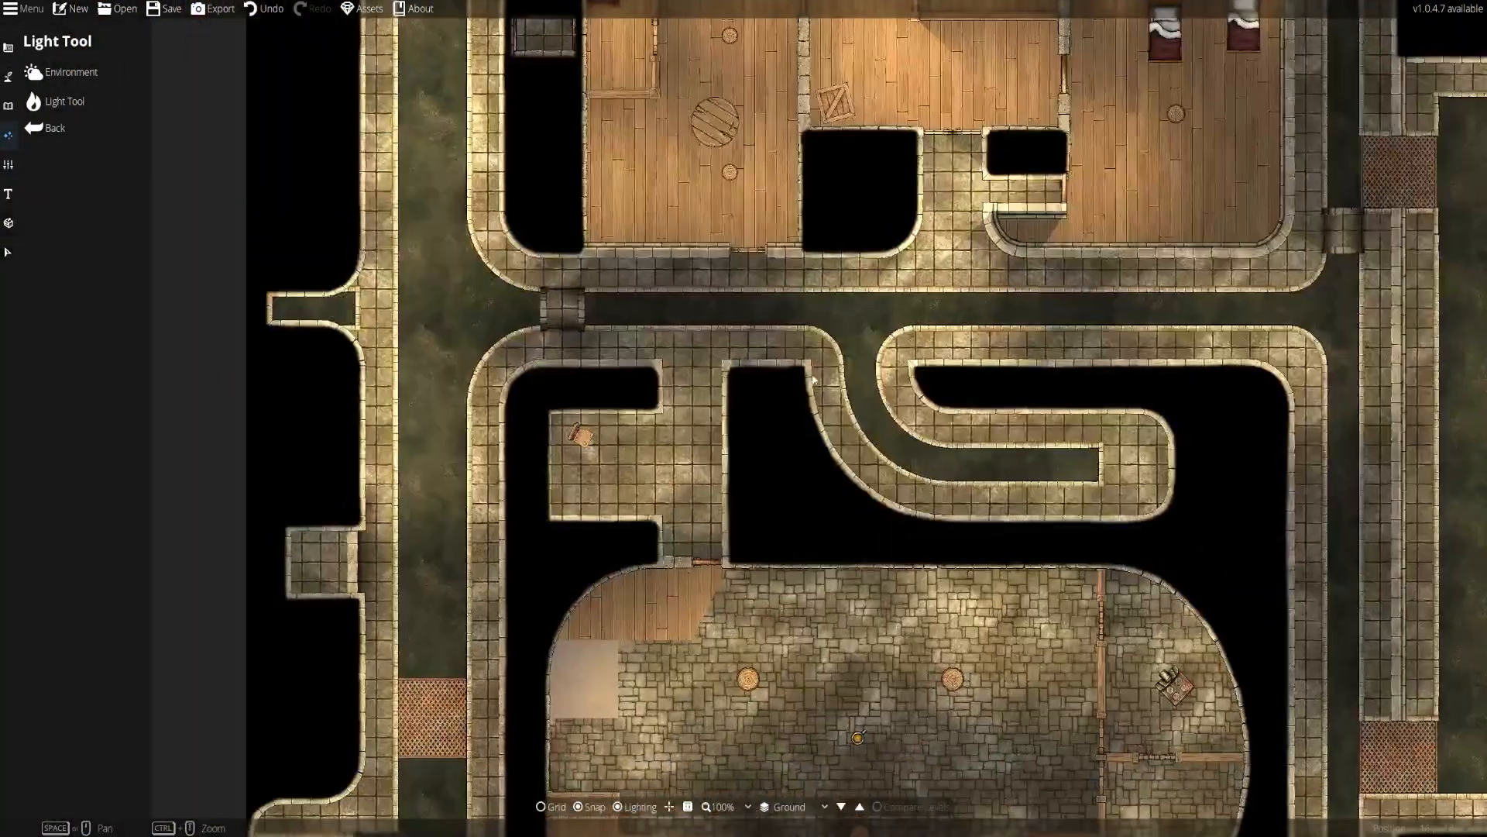
drag(852, 620, 821, 243)
drag(856, 520, 849, 228)
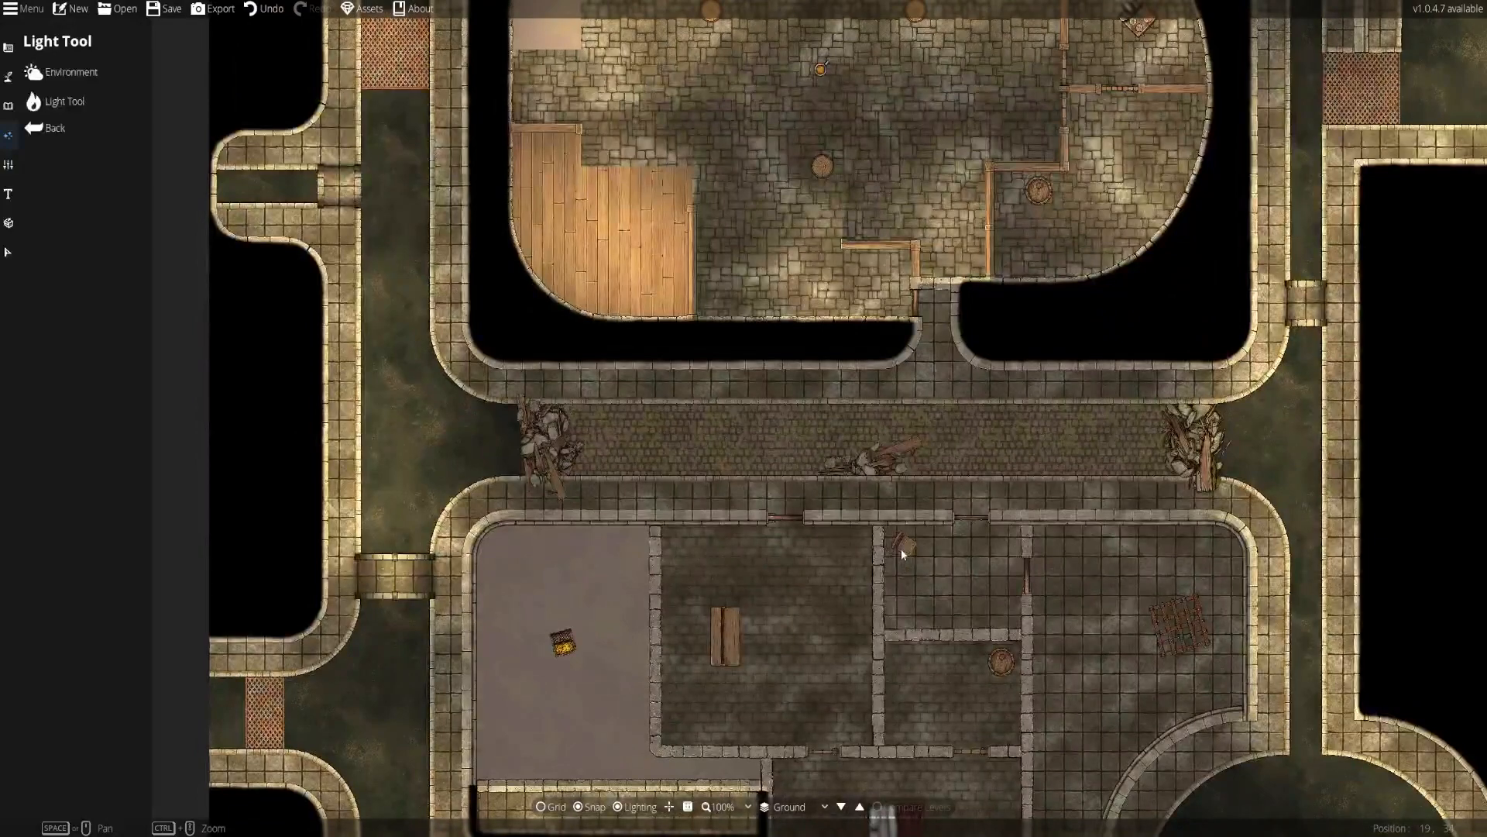